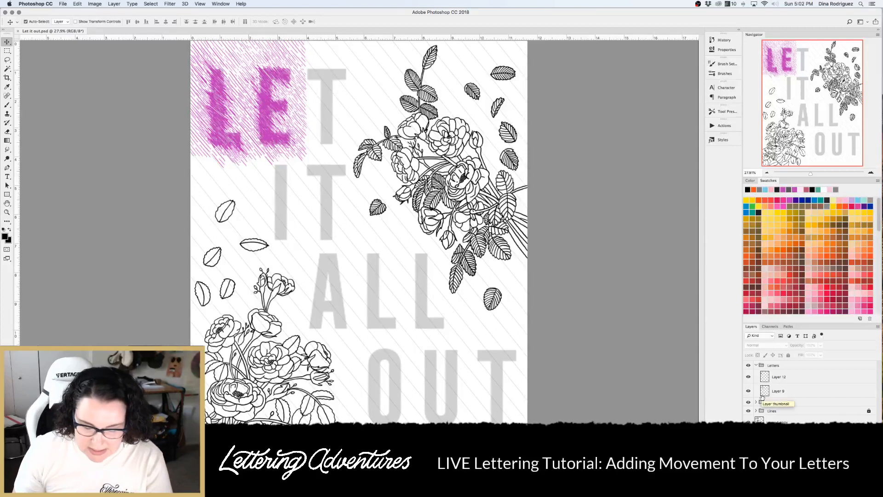
Collapse the Letters group and hide the Flowers, Lines and Letters groups, leaving only the grey block lettering on the white background
{"action": "left_click", "coordinate": [755, 365]}
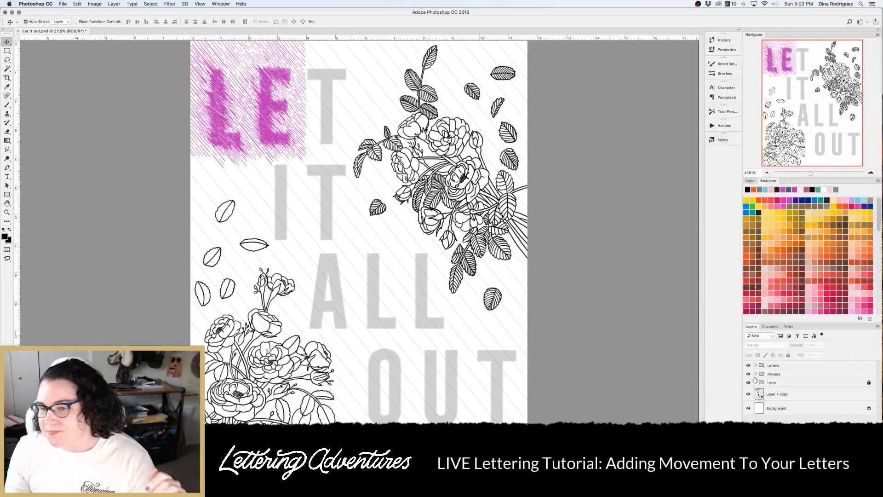
{"action": "left_click", "coordinate": [748, 374]}
{"action": "left_click", "coordinate": [748, 383]}
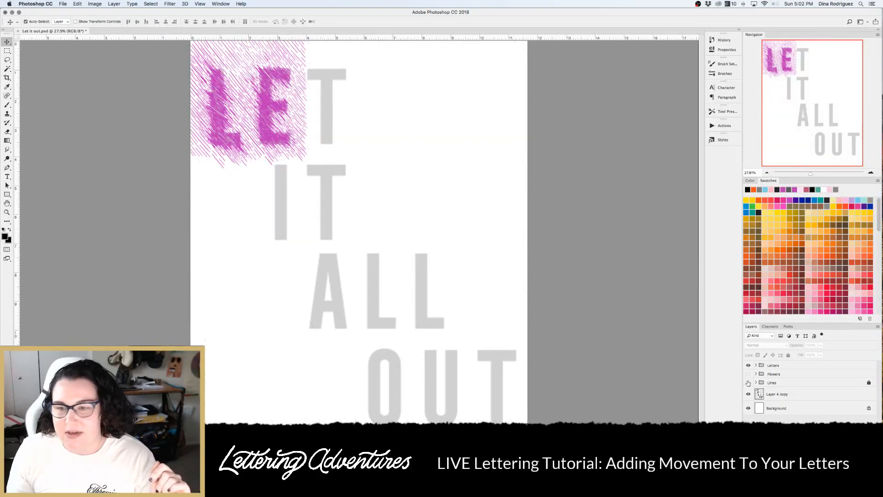
{"action": "left_click", "coordinate": [748, 365]}
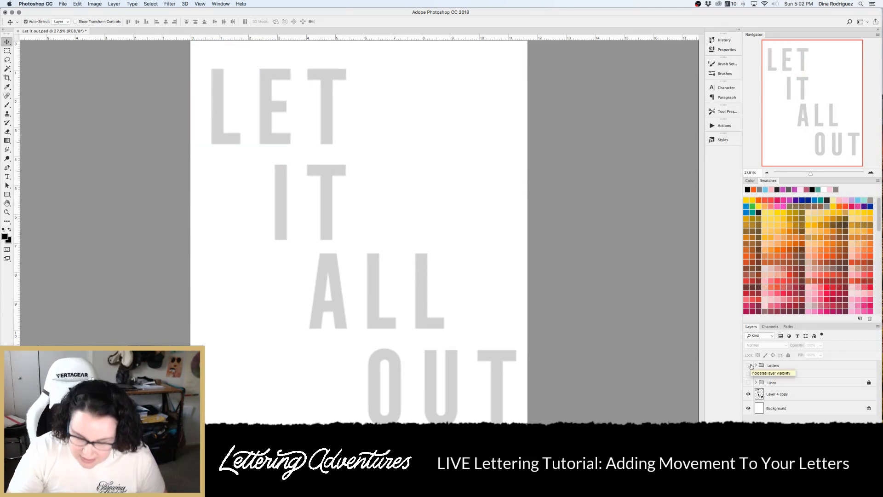
{"action": "key", "text": "super+minus"}
{"action": "key", "text": "super+minus"}
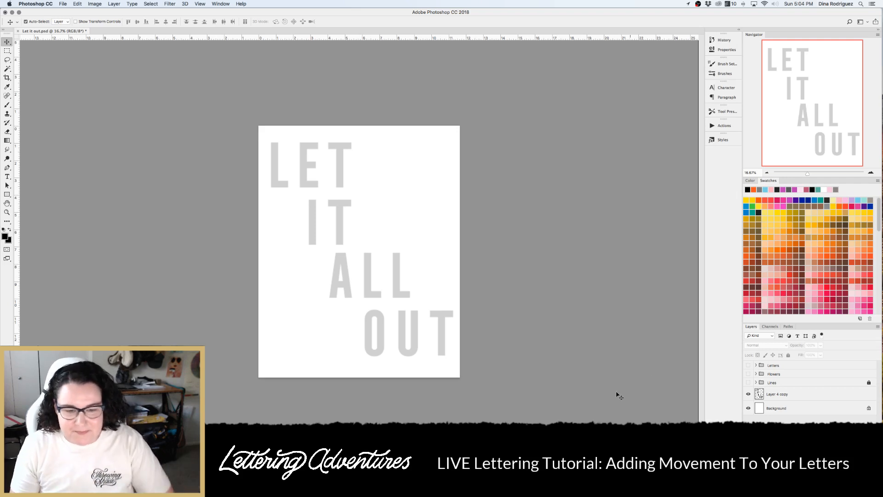
Switch to Chrome, check the live stream's watch page and its YouTube event dashboard, and minimise the resized browser window
{"action": "key", "text": "super+Tab"}
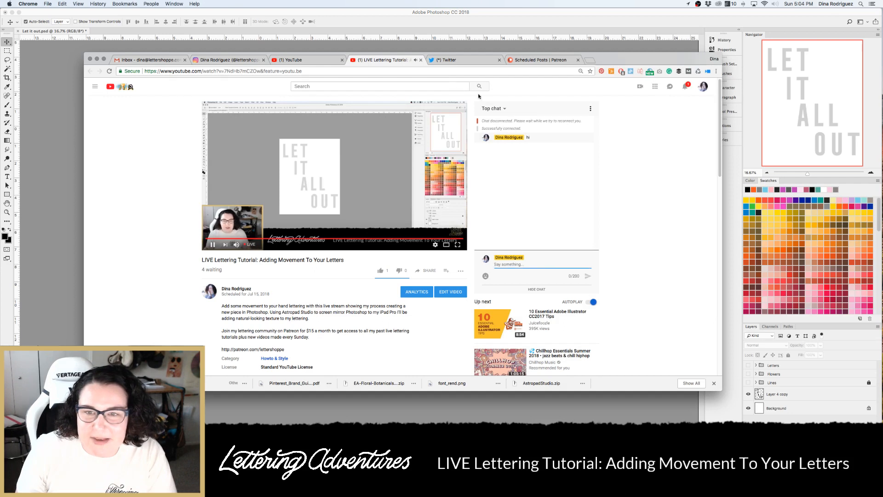
{"action": "mouse_move", "coordinate": [612, 60]}
{"action": "left_mouse_down"}
{"action": "mouse_move", "coordinate": [694, 79]}
{"action": "mouse_move", "coordinate": [604, 66]}
{"action": "left_mouse_up"}
{"action": "left_click_drag", "start_coordinate": [721, 405], "coordinate": [533, 368]}
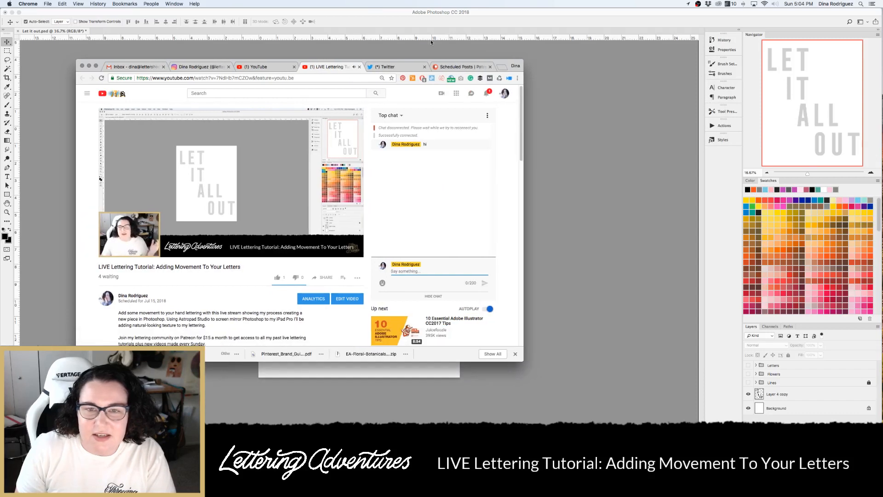
{"action": "left_click_drag", "start_coordinate": [428, 63], "coordinate": [882, 27]}
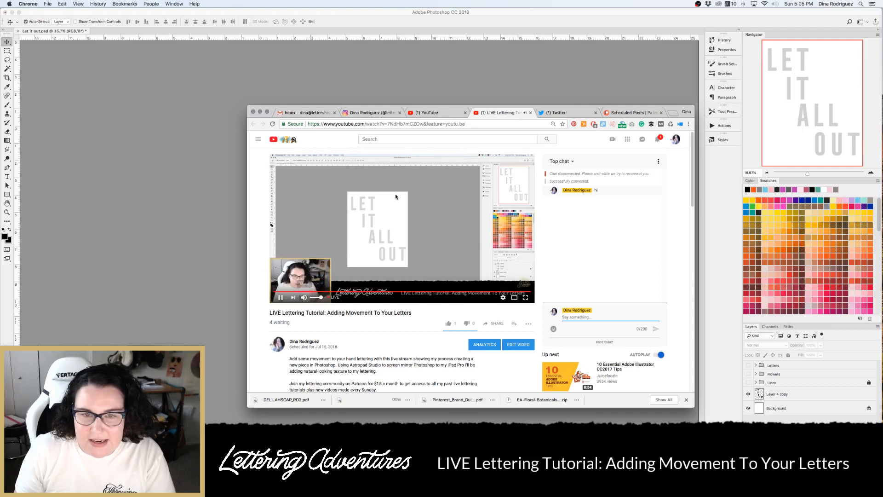
{"action": "left_click", "coordinate": [440, 113]}
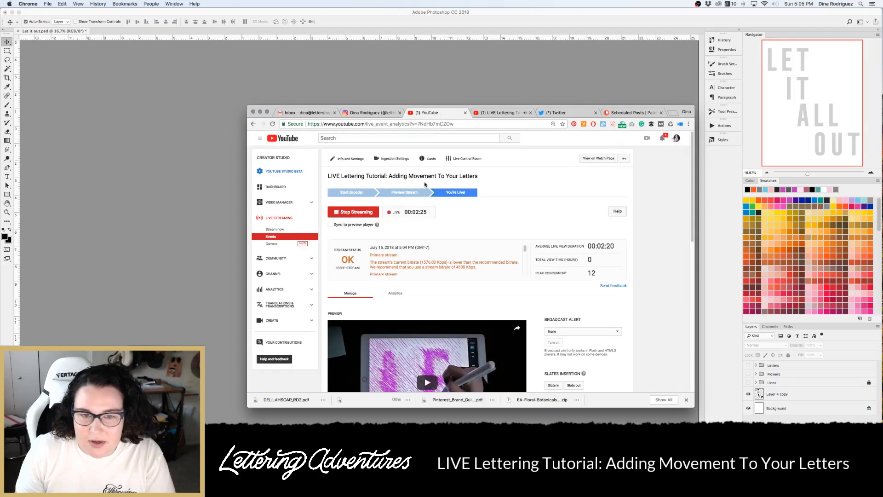
{"action": "left_click", "coordinate": [491, 113]}
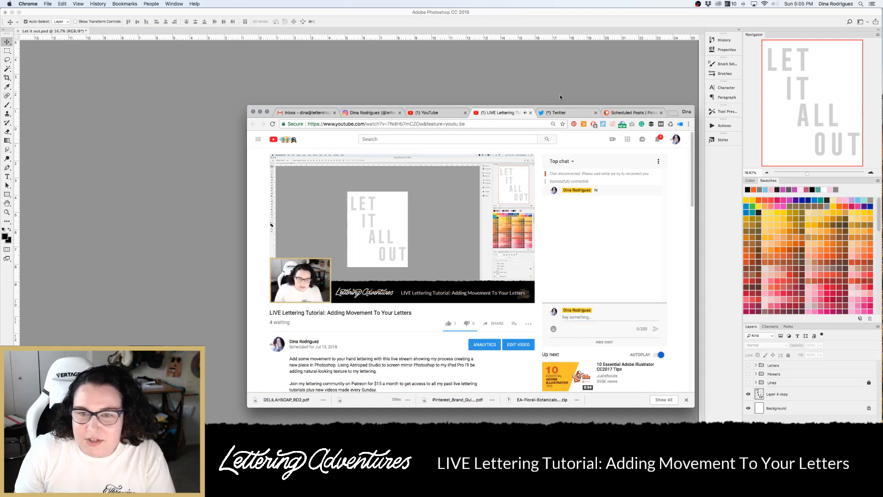
{"action": "left_click_drag", "start_coordinate": [595, 112], "coordinate": [493, 88]}
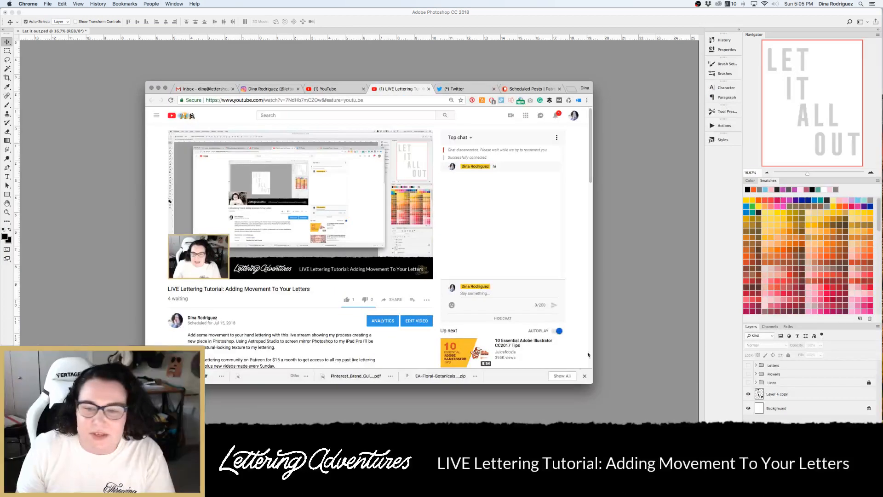
{"action": "left_click_drag", "start_coordinate": [593, 383], "coordinate": [459, 317]}
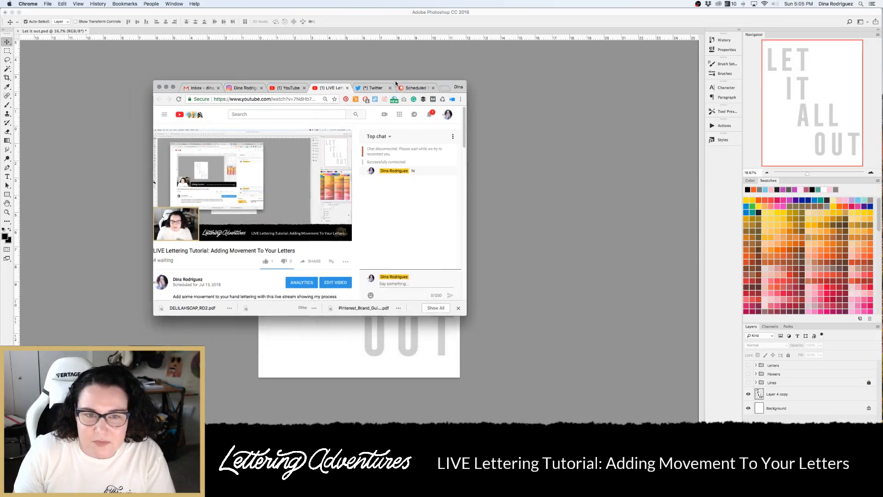
{"action": "key", "text": "super+m"}
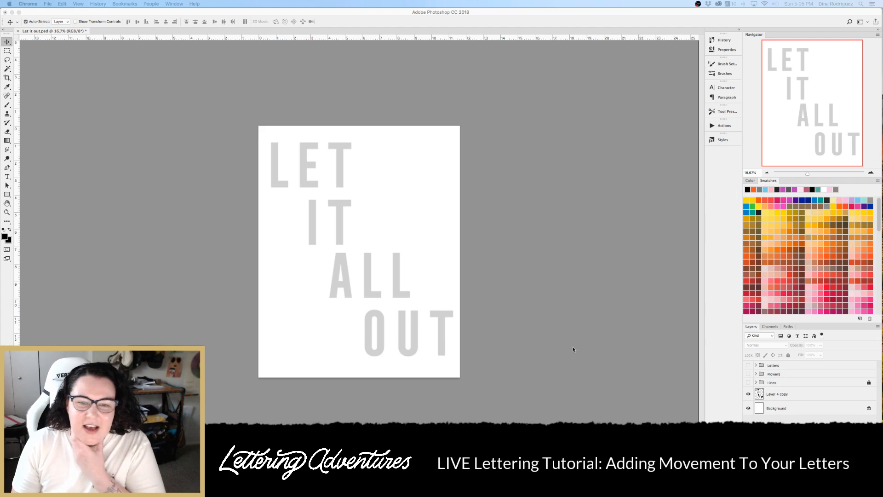
Return to Photoshop and show the Lines group with the diagonal guides and the Letters group with the hatched sample
{"action": "left_click", "coordinate": [545, 326]}
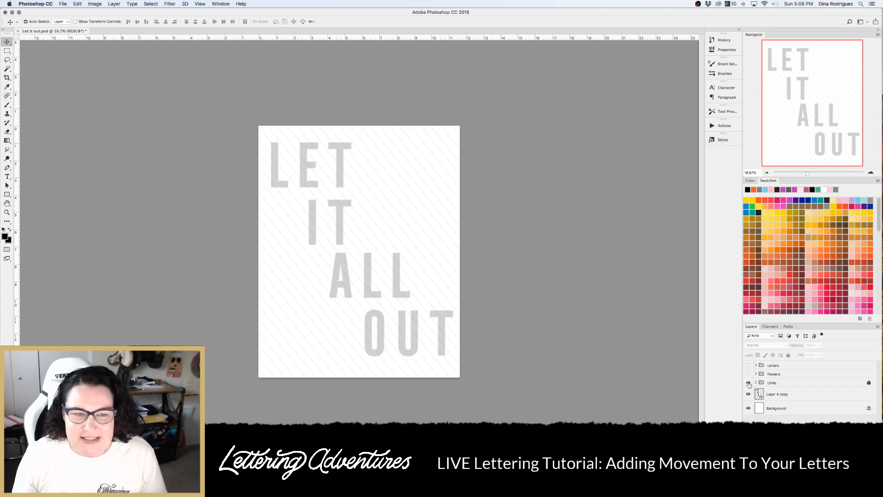
{"action": "left_click_drag", "start_coordinate": [7, 195], "coordinate": [25, 223]}
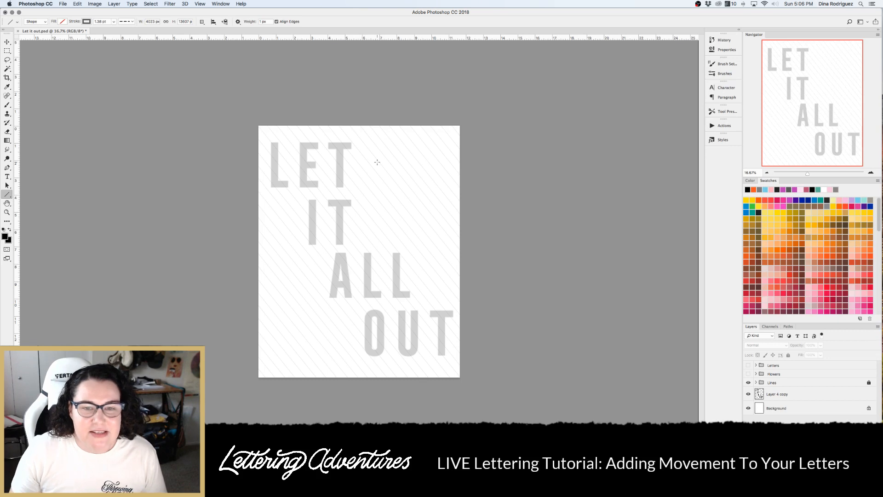
{"action": "left_click", "coordinate": [7, 42]}
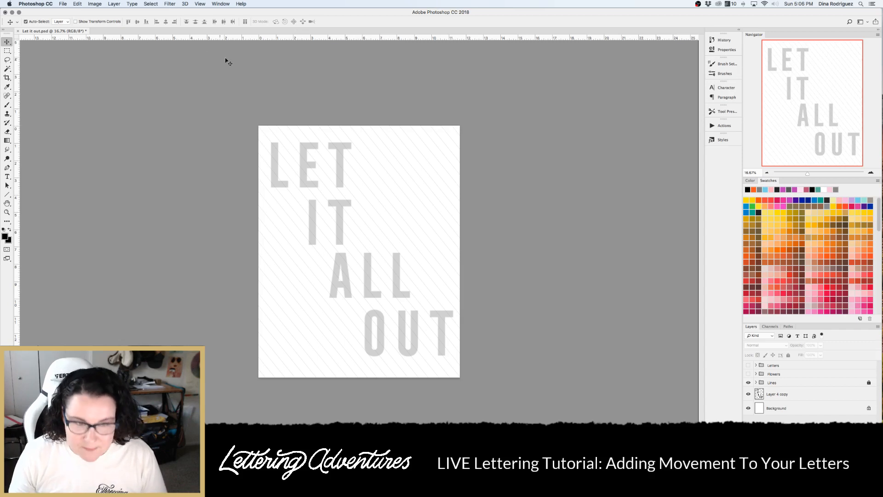
{"action": "left_click", "coordinate": [798, 366]}
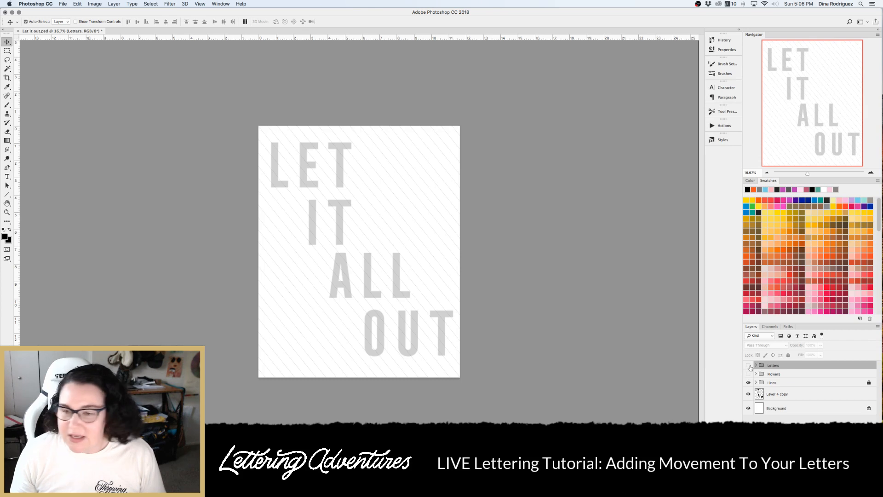
{"action": "left_click", "coordinate": [749, 366]}
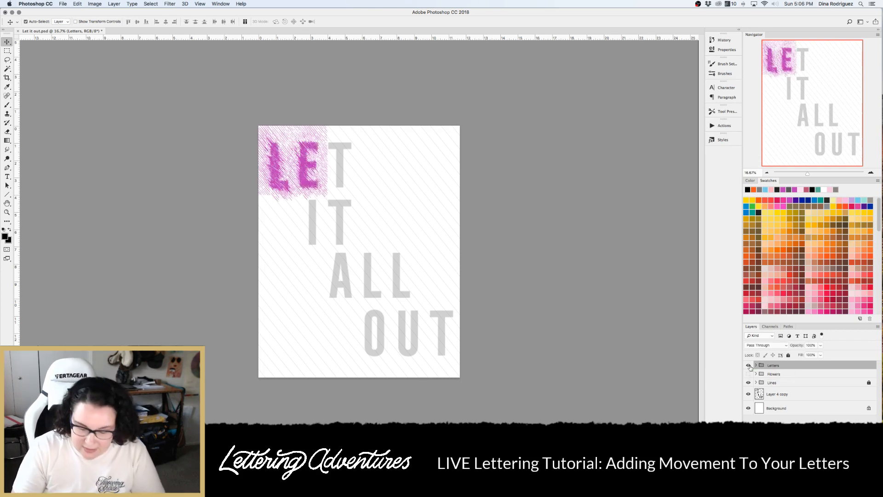
Examine the magenta hatched L and E up close and within the full composition against the diagonal guide lines
{"action": "key", "text": "super+equal"}
{"action": "key", "text": "super+equal"}
{"action": "key", "text": "super+equal"}
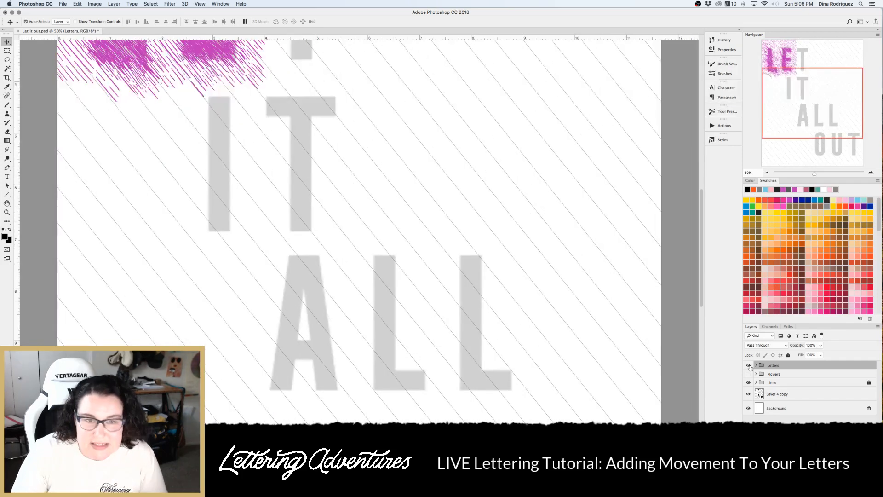
{"action": "scroll", "coordinate": [345, 310], "scroll_direction": "up", "scroll_amount": 10}
{"action": "scroll", "coordinate": [345, 310], "scroll_direction": "left", "scroll_amount": 6}
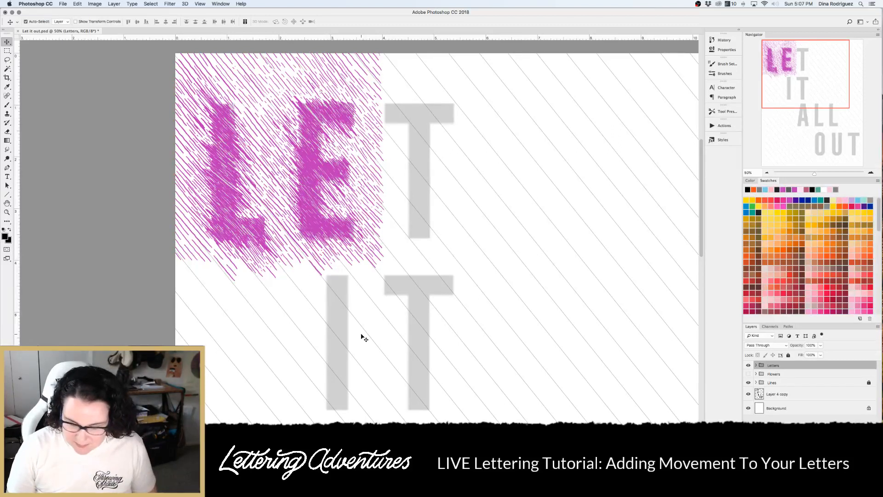
{"action": "key", "text": "super+minus"}
{"action": "key", "text": "super+minus"}
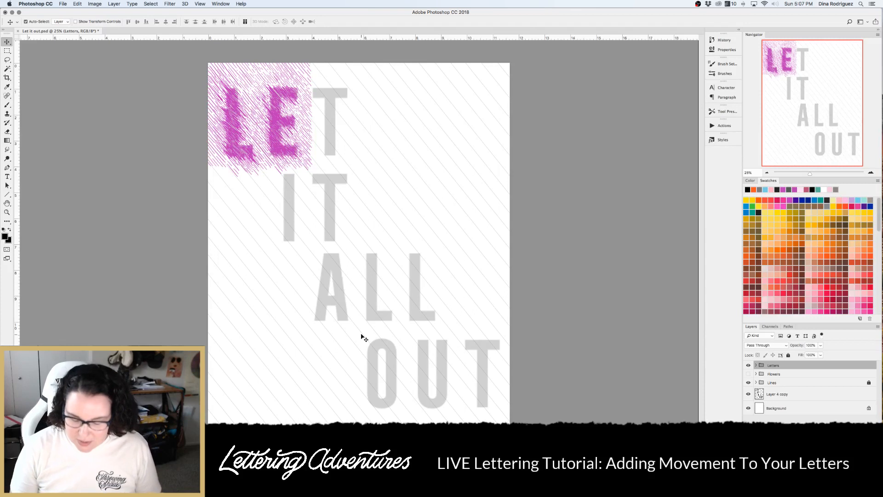
{"action": "key", "text": "super+equal"}
{"action": "key", "text": "super+equal"}
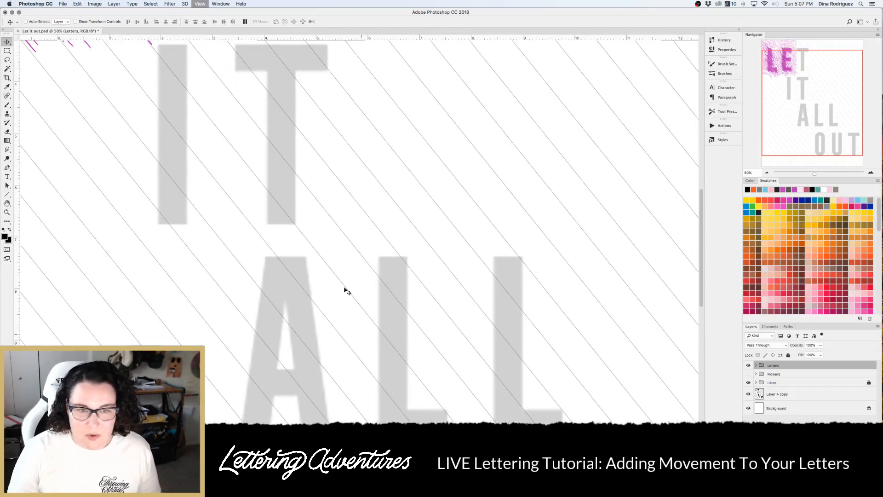
{"action": "scroll", "coordinate": [344, 290], "scroll_direction": "up", "scroll_amount": 5}
{"action": "key", "text": "super+equal"}
{"action": "key", "text": "super+minus"}
{"action": "key", "text": "super+minus"}
{"action": "key", "text": "super+minus"}
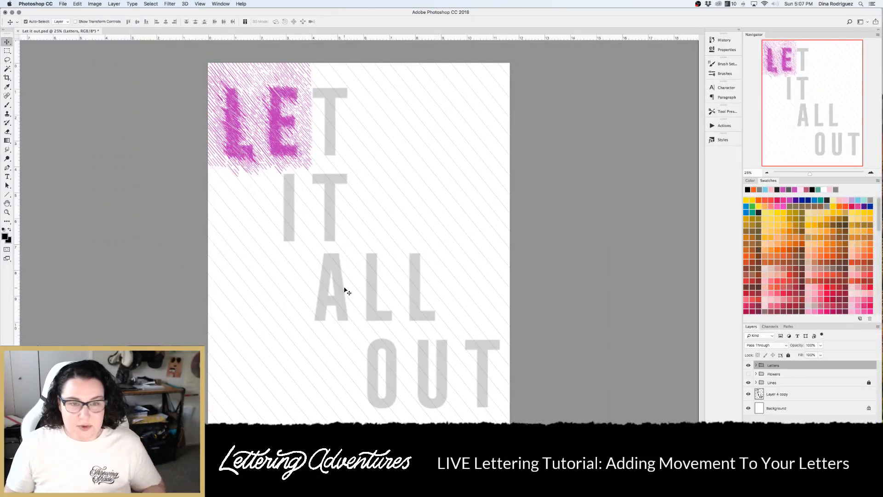
Show the Flowers group in place of the Letters group and add a new empty layer on top of the layer stack
{"action": "left_click", "coordinate": [748, 374]}
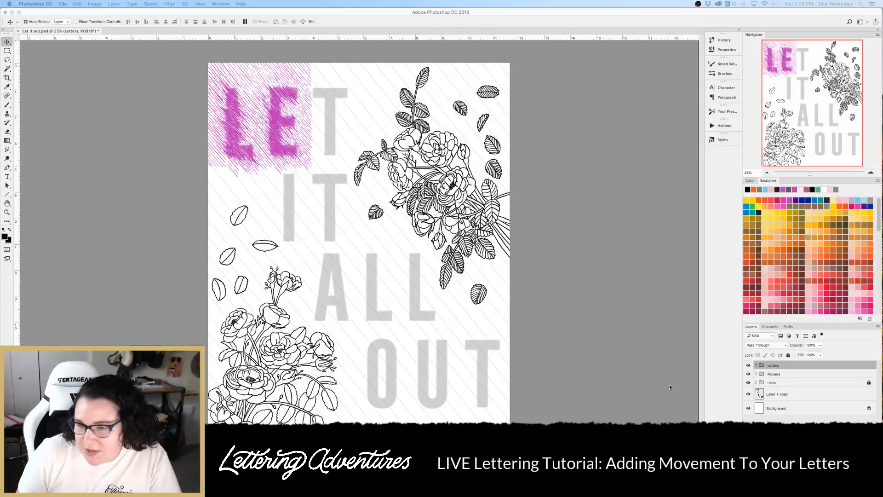
{"action": "left_click", "coordinate": [748, 365]}
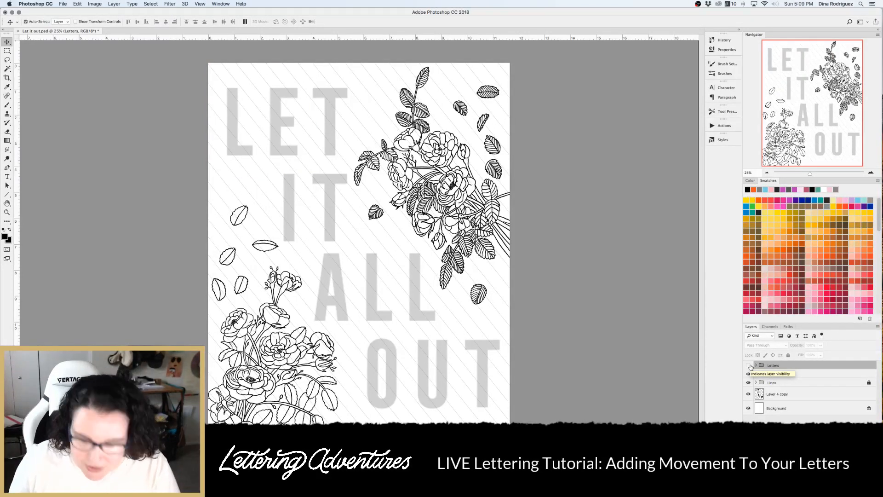
{"action": "key", "text": "super+alt+shift+n"}
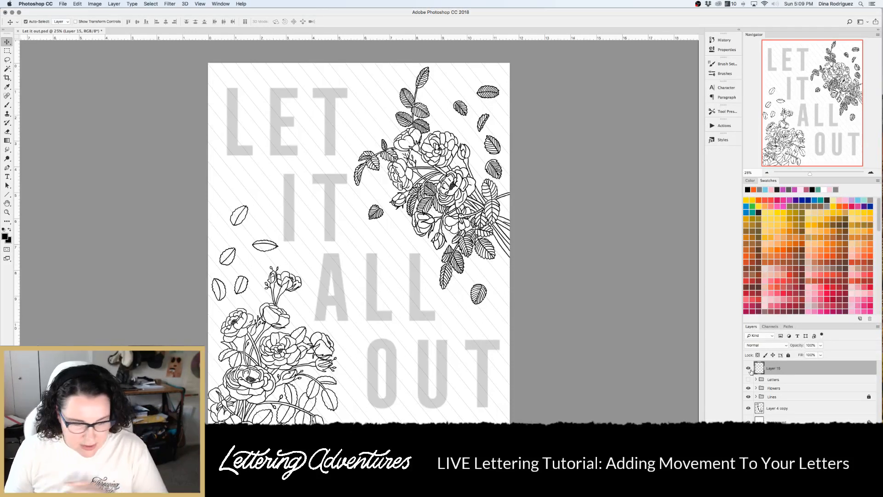
Choose the Brush tool and look through the RSC lettering pen and pencil tool presets
{"action": "key", "text": "b"}
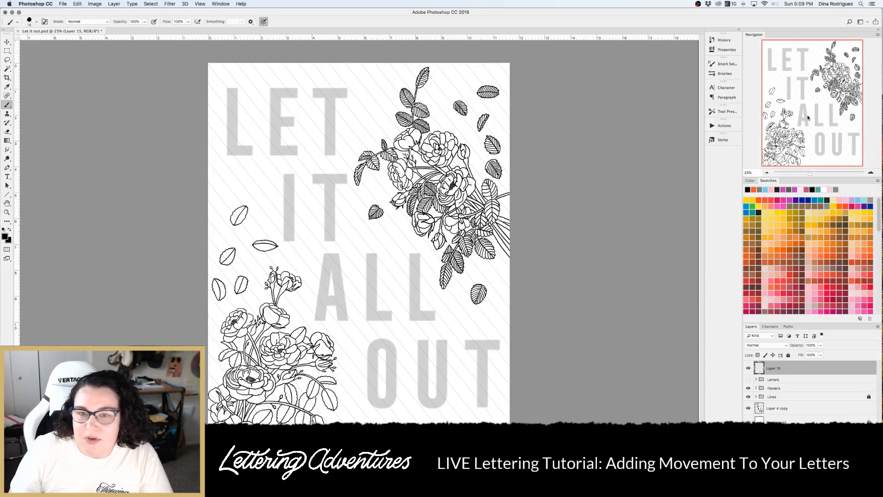
{"action": "left_click", "coordinate": [731, 115]}
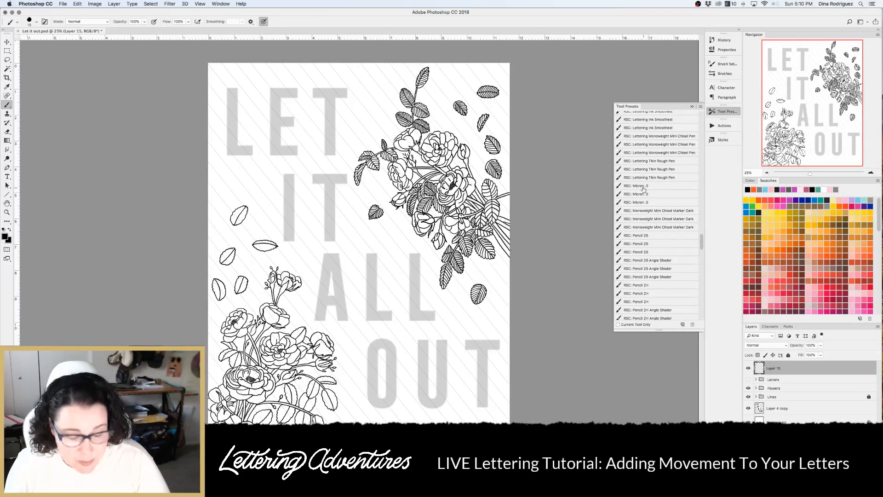
{"action": "left_click", "coordinate": [692, 106]}
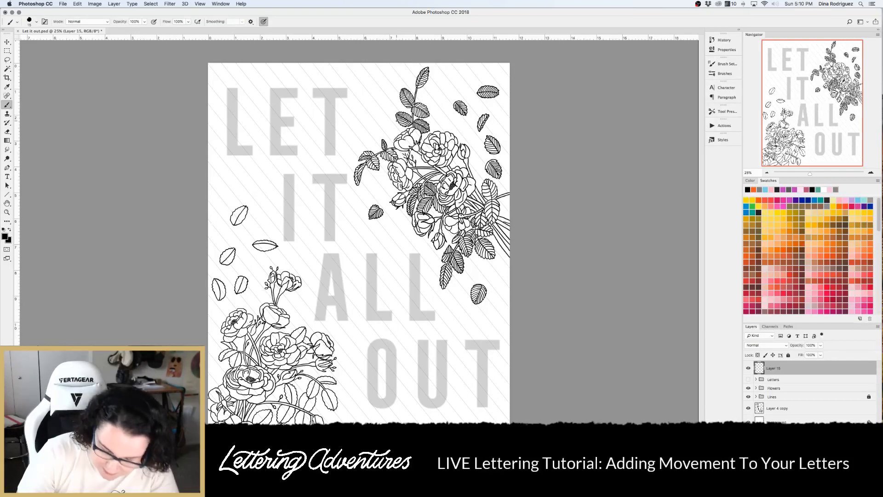
Brush black broken diagonal strokes along the guide lines across the L of LET and down toward the I of IT
{"action": "scroll", "coordinate": [344, 285], "scroll_direction": "up", "scroll_amount": 1}
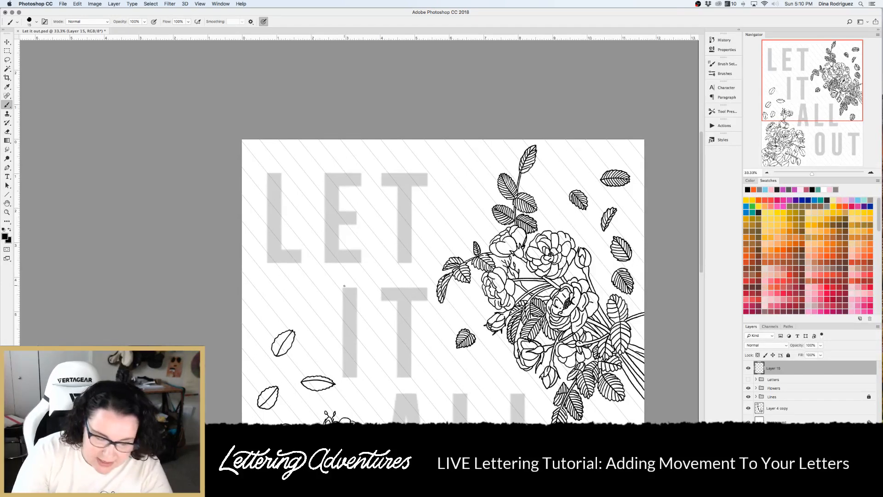
{"action": "mouse_move", "coordinate": [245, 146]}
{"action": "left_mouse_down"}
{"action": "mouse_move", "coordinate": [265, 170]}
{"action": "mouse_move", "coordinate": [251, 178]}
{"action": "mouse_move", "coordinate": [288, 223]}
{"action": "left_mouse_up"}
{"action": "left_click_drag", "start_coordinate": [271, 177], "coordinate": [306, 220]}
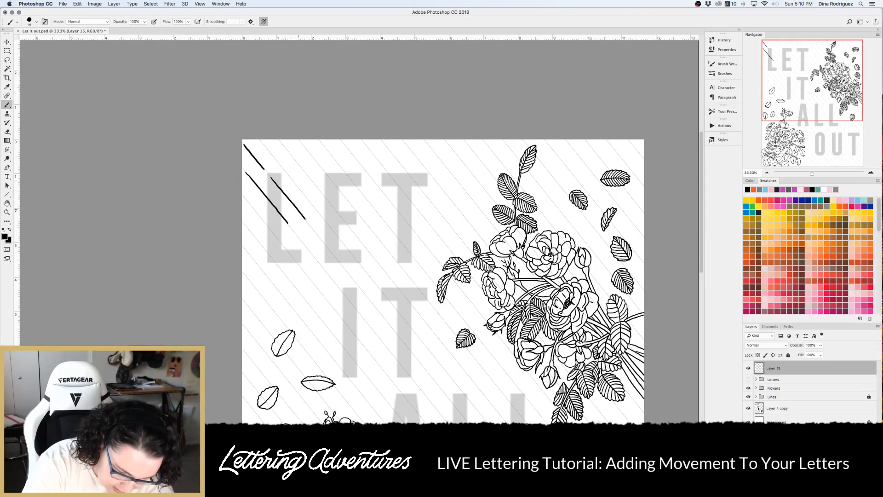
{"action": "left_click_drag", "start_coordinate": [251, 205], "coordinate": [302, 270]}
{"action": "left_click_drag", "start_coordinate": [255, 239], "coordinate": [316, 315]}
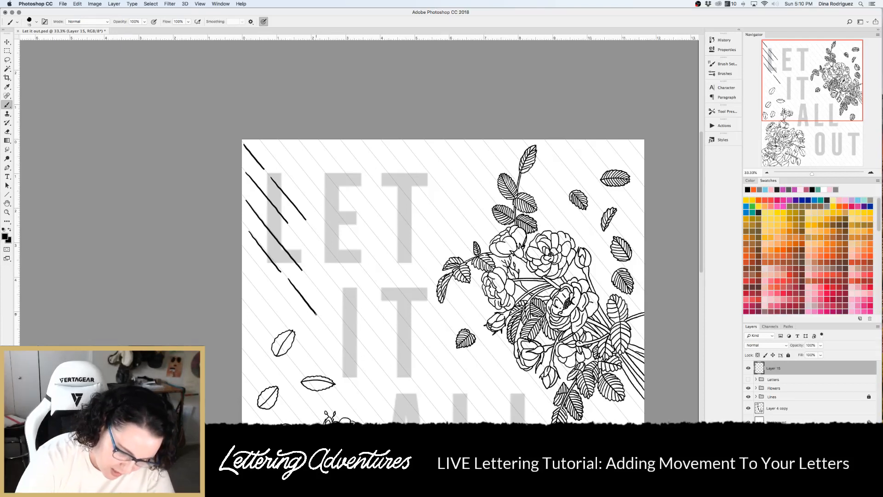
{"action": "left_click_drag", "start_coordinate": [309, 279], "coordinate": [344, 321]}
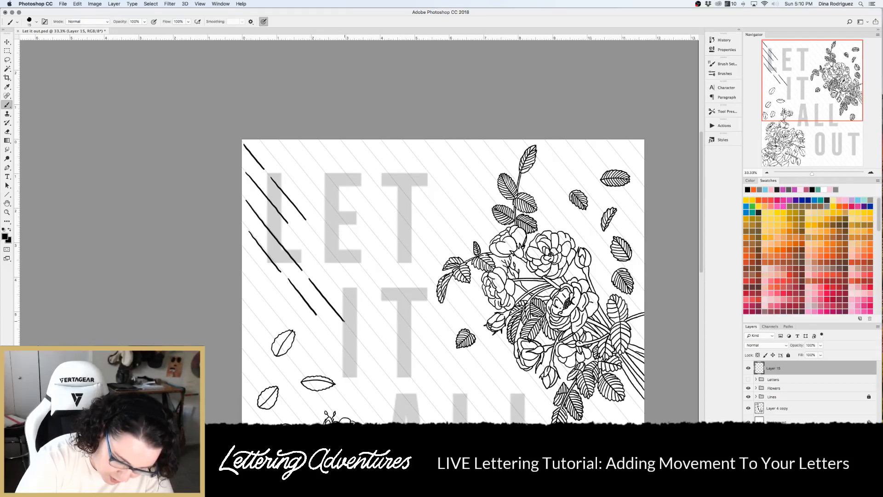
{"action": "left_click_drag", "start_coordinate": [292, 230], "coordinate": [335, 284]}
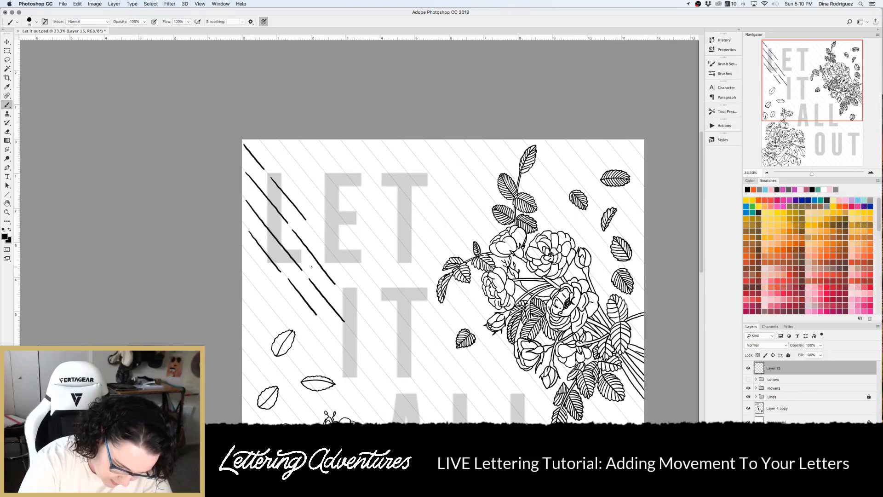
{"action": "left_click_drag", "start_coordinate": [243, 245], "coordinate": [328, 349]}
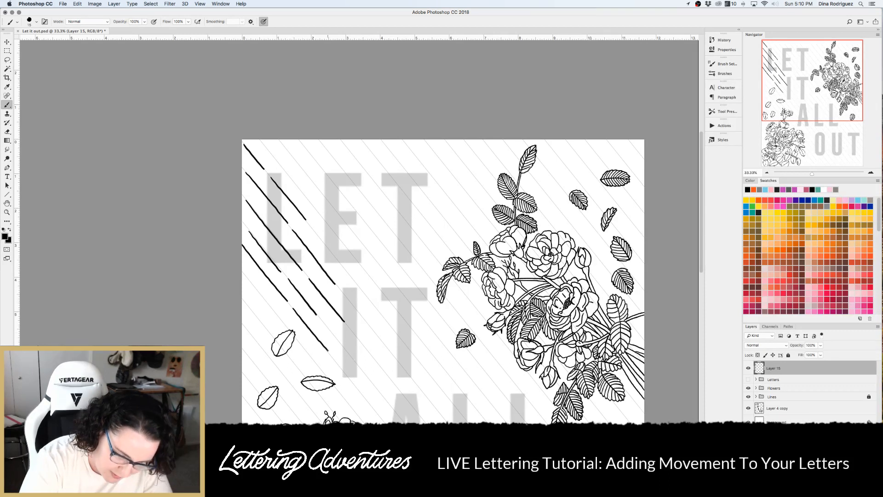
Draw broken diagonal strokes from the page's top edge through the E of LET down into IT
{"action": "left_click_drag", "start_coordinate": [264, 143], "coordinate": [301, 188]}
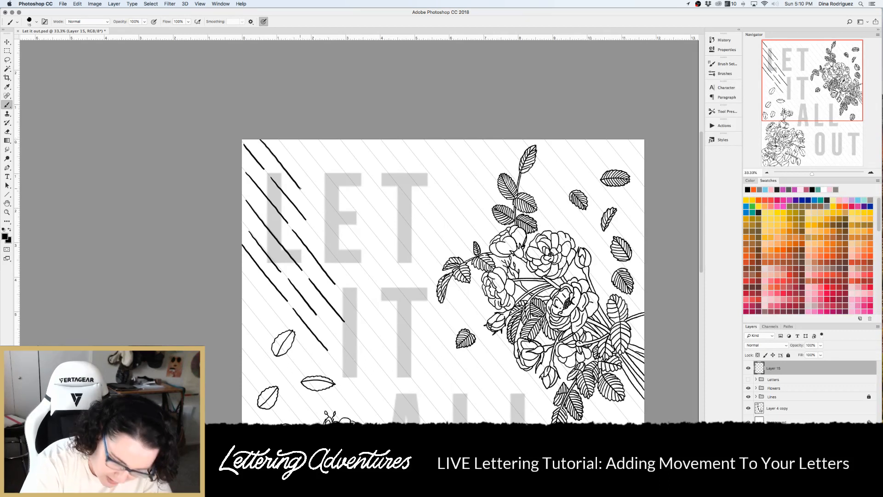
{"action": "mouse_move", "coordinate": [305, 195]}
{"action": "left_mouse_down"}
{"action": "mouse_move", "coordinate": [339, 236]}
{"action": "mouse_move", "coordinate": [322, 240]}
{"action": "mouse_move", "coordinate": [355, 282]}
{"action": "mouse_move", "coordinate": [351, 302]}
{"action": "mouse_move", "coordinate": [376, 332]}
{"action": "left_mouse_up"}
{"action": "left_click_drag", "start_coordinate": [362, 291], "coordinate": [397, 335]}
Continue the broken diagonal strokes from the page's left edge below LET, across the loose leaves to the topmost rosebuds
{"action": "scroll", "coordinate": [398, 336], "scroll_direction": "down", "scroll_amount": 4}
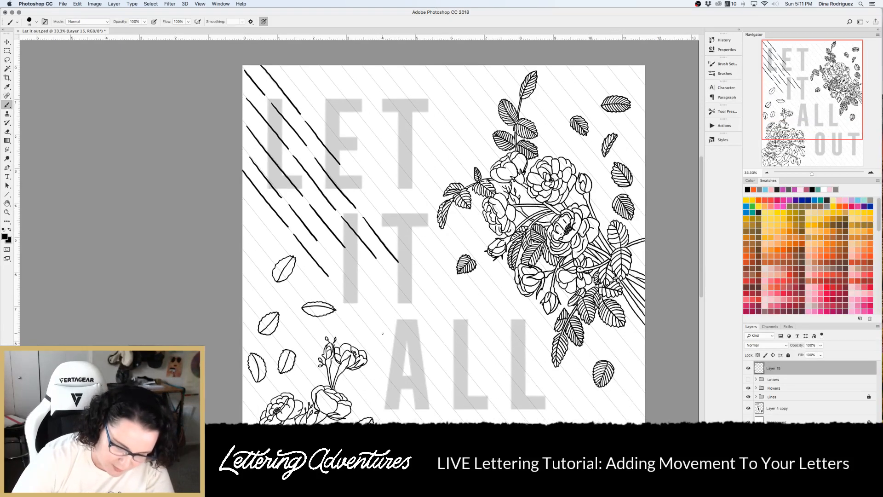
{"action": "left_click_drag", "start_coordinate": [243, 198], "coordinate": [313, 284]}
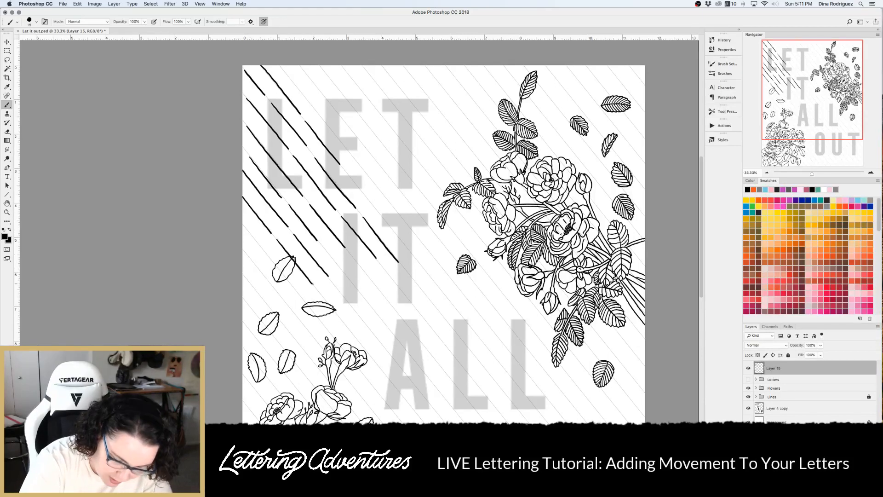
{"action": "left_click_drag", "start_coordinate": [241, 223], "coordinate": [340, 344]}
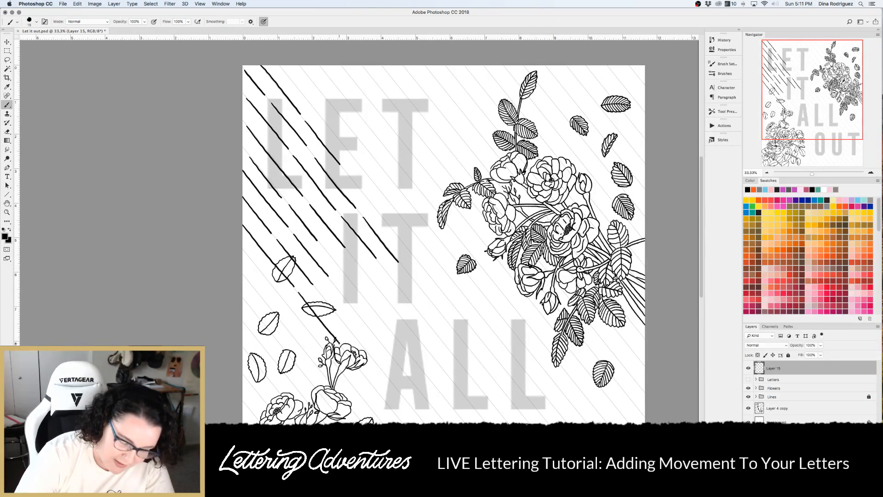
{"action": "left_click_drag", "start_coordinate": [239, 271], "coordinate": [302, 346]}
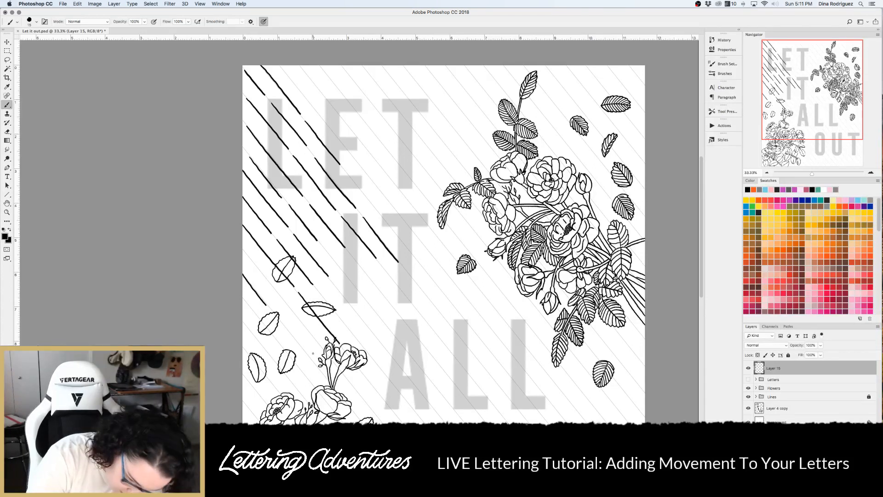
{"action": "left_click_drag", "start_coordinate": [241, 271], "coordinate": [322, 372]}
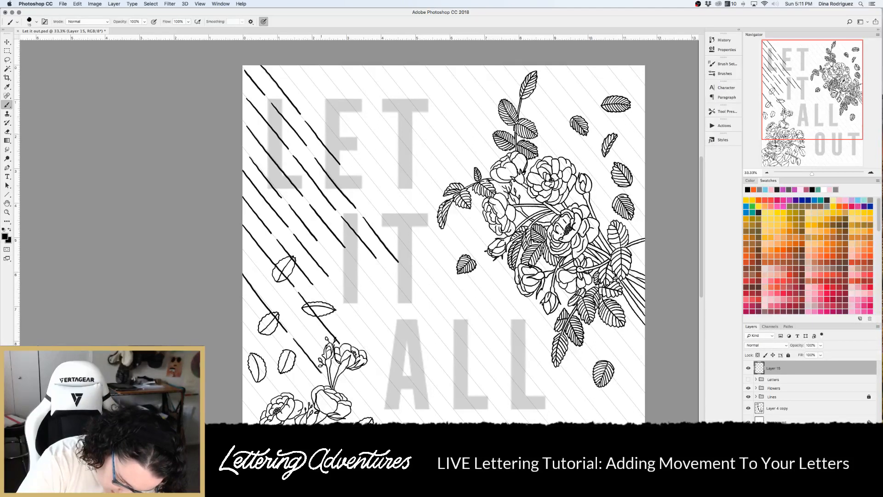
{"action": "left_click_drag", "start_coordinate": [244, 251], "coordinate": [314, 338]}
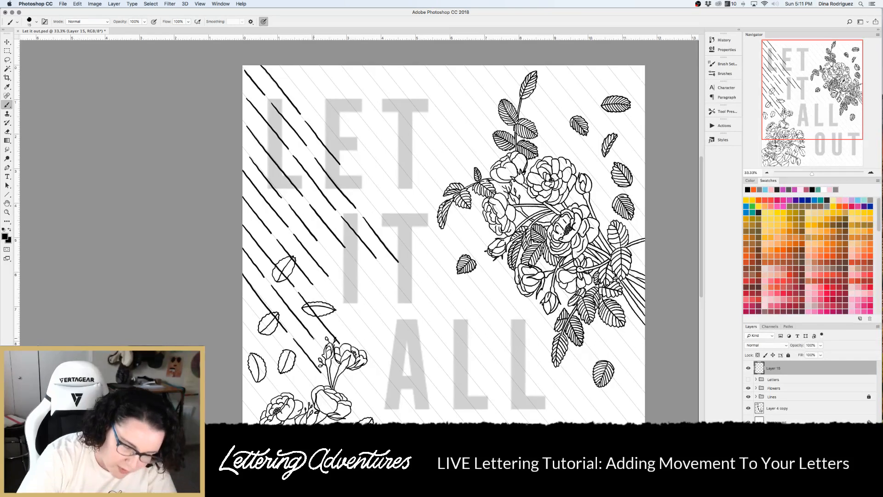
Fill the page's left edge with shorter diagonal strokes across the lower loose leaves down to the lower-left roses
{"action": "scroll", "coordinate": [446, 230], "scroll_direction": "down", "scroll_amount": 3}
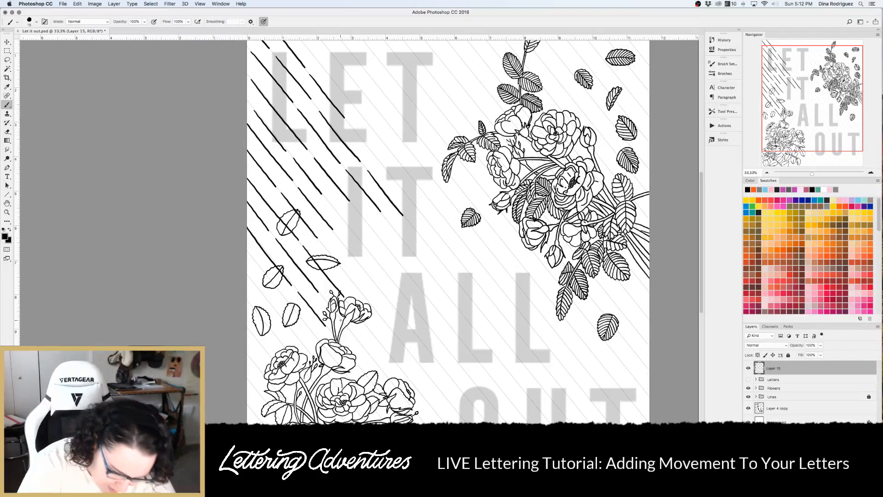
{"action": "left_click_drag", "start_coordinate": [248, 253], "coordinate": [305, 322]}
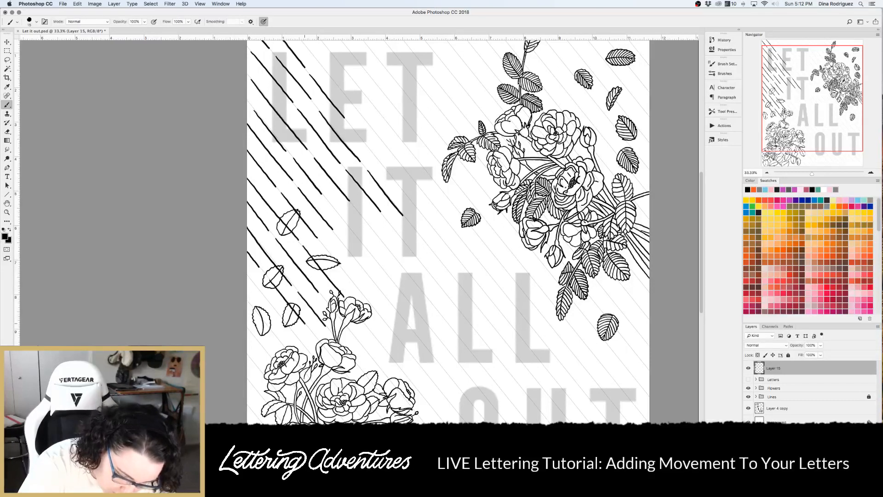
{"action": "left_click_drag", "start_coordinate": [246, 273], "coordinate": [288, 323]}
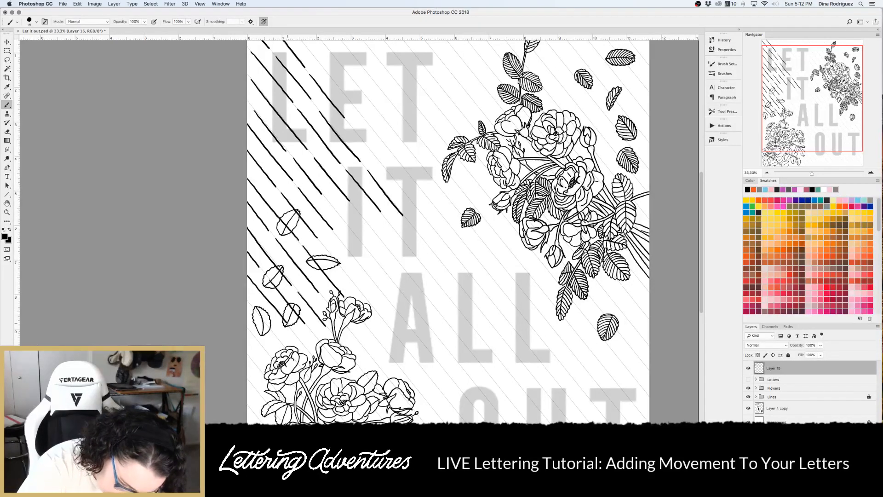
{"action": "left_click_drag", "start_coordinate": [296, 334], "coordinate": [314, 357]}
{"action": "mouse_move", "coordinate": [246, 296]}
{"action": "left_mouse_down"}
{"action": "mouse_move", "coordinate": [278, 336]}
{"action": "mouse_move", "coordinate": [251, 330]}
{"action": "mouse_move", "coordinate": [267, 351]}
{"action": "mouse_move", "coordinate": [250, 359]}
{"action": "mouse_move", "coordinate": [264, 399]}
{"action": "left_mouse_up"}
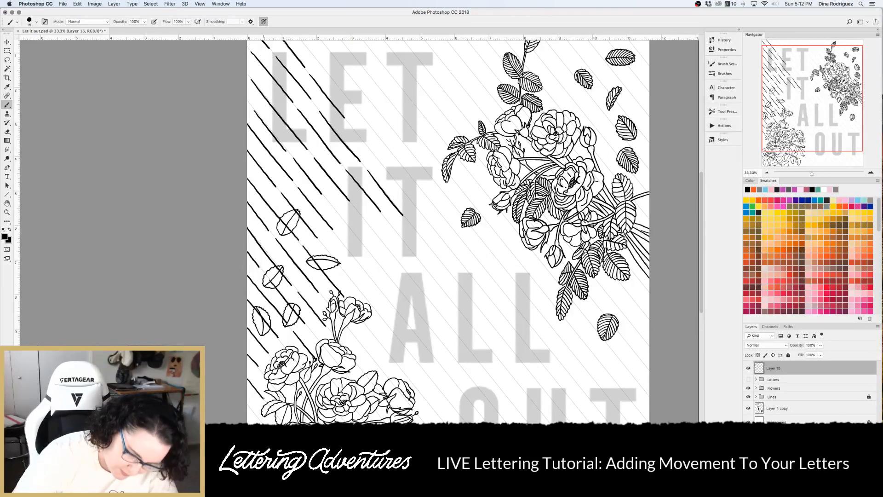
{"action": "scroll", "coordinate": [449, 230], "scroll_direction": "down", "scroll_amount": 5}
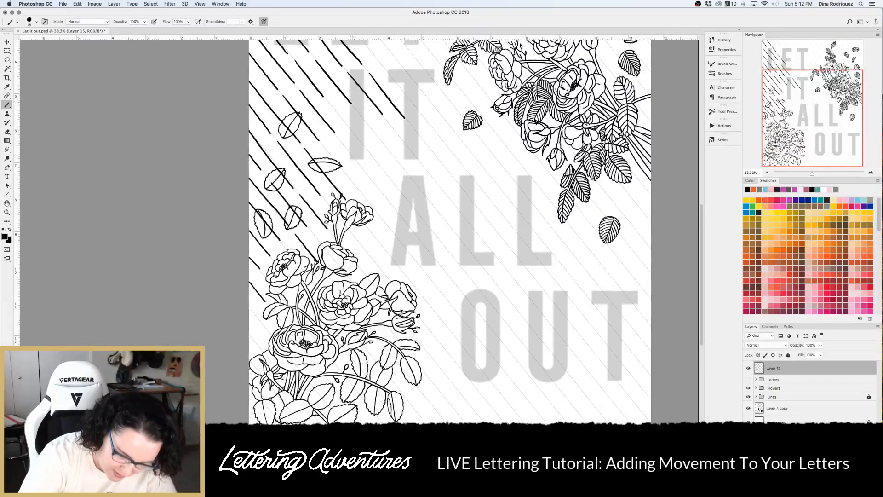
{"action": "mouse_move", "coordinate": [249, 308]}
{"action": "left_mouse_down"}
{"action": "mouse_move", "coordinate": [265, 328]}
{"action": "mouse_move", "coordinate": [254, 341]}
{"action": "left_mouse_up"}
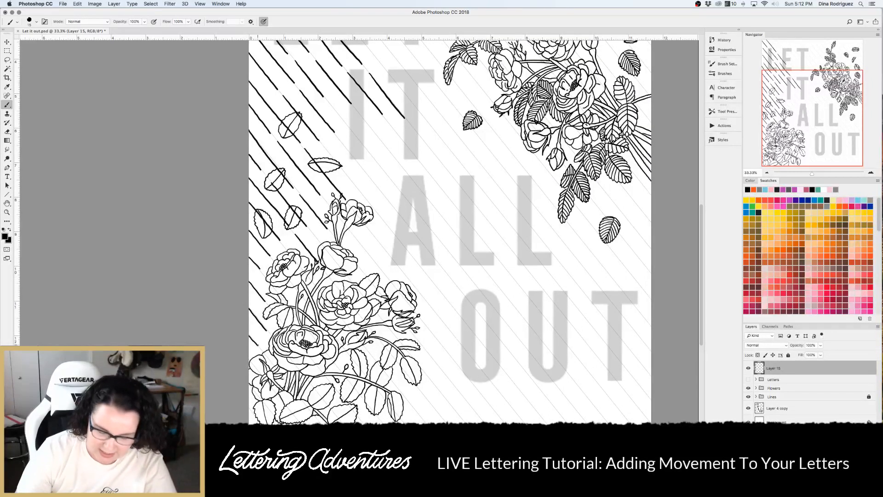
Add diagonal strokes along the guides between the horizontal loose leaf, the I of IT and the rosebuds
{"action": "scroll", "coordinate": [364, 309], "scroll_direction": "right", "scroll_amount": 2}
{"action": "scroll", "coordinate": [364, 309], "scroll_direction": "up", "scroll_amount": 2}
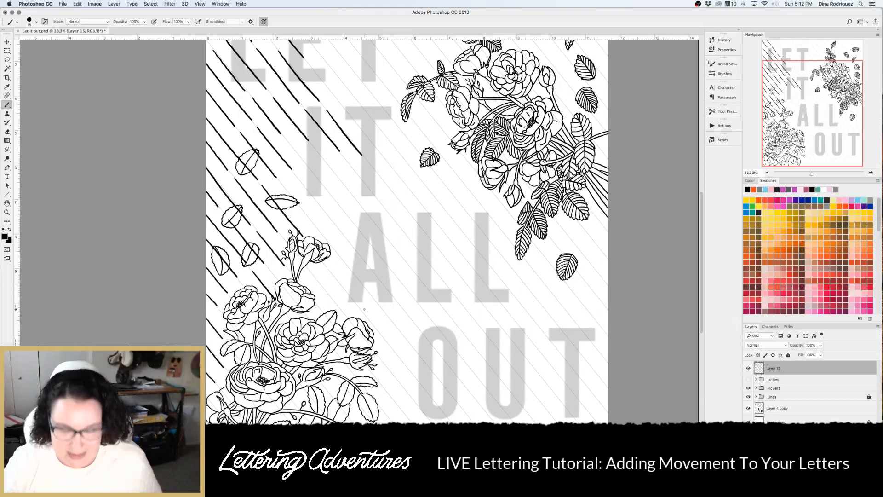
{"action": "scroll", "coordinate": [334, 313], "scroll_direction": "up", "scroll_amount": 1}
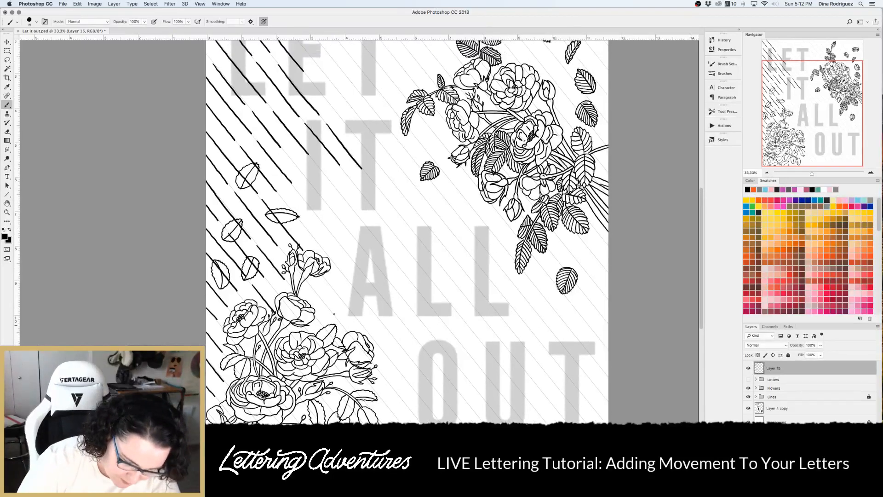
{"action": "left_click_drag", "start_coordinate": [277, 196], "coordinate": [322, 251]}
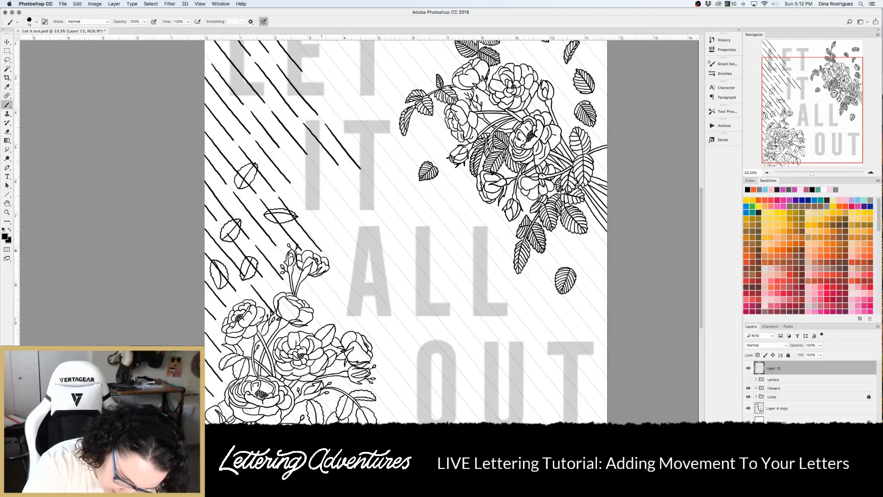
{"action": "left_click_drag", "start_coordinate": [288, 183], "coordinate": [304, 203]}
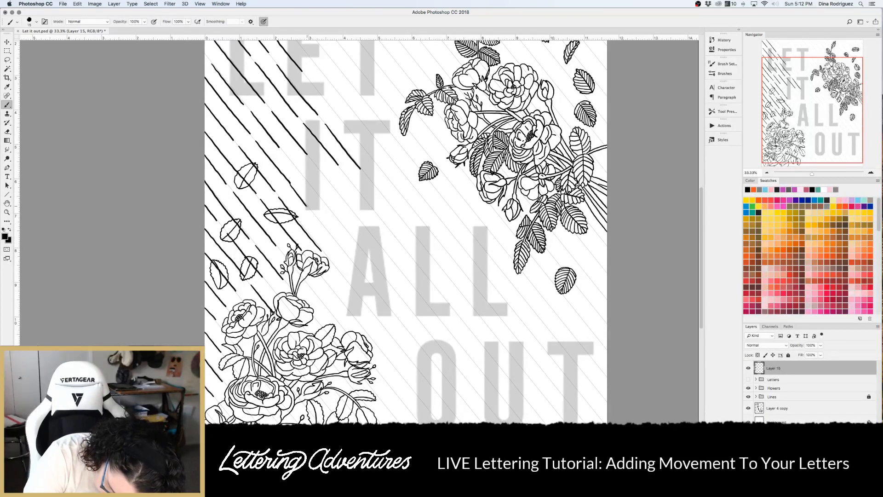
Enlarge the eraser and remove the stray stroke portions between the horizontal leaf and the I of IT
{"action": "key", "text": "e"}
{"action": "left_click_drag", "start_coordinate": [295, 193], "coordinate": [307, 207]}
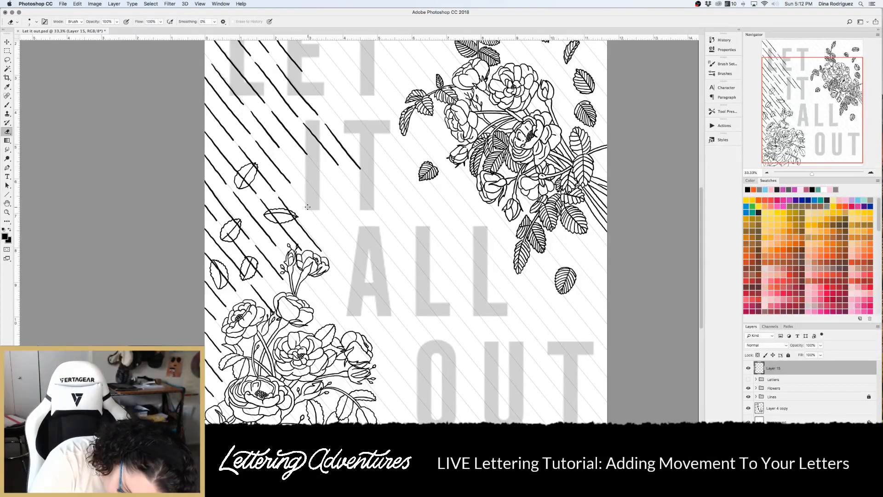
{"action": "key", "text": "bracketright"}
{"action": "key", "text": "bracketright"}
{"action": "key", "text": "bracketright"}
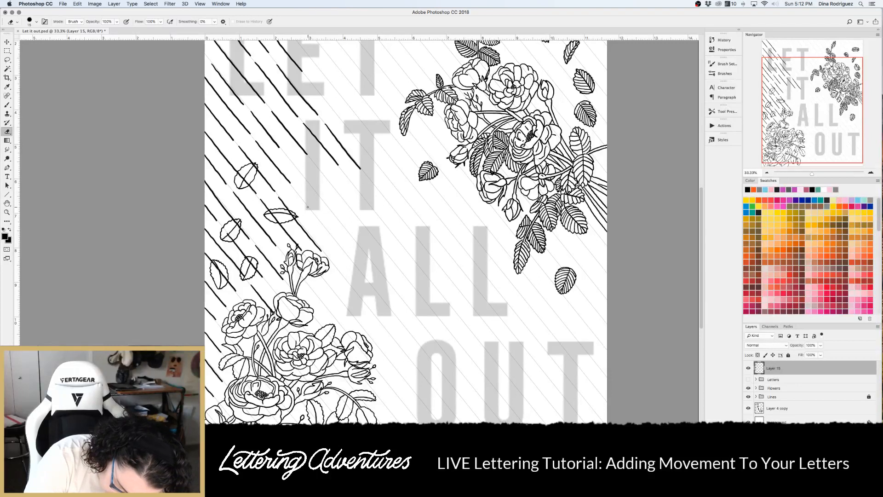
{"action": "left_click_drag", "start_coordinate": [297, 221], "coordinate": [320, 250]}
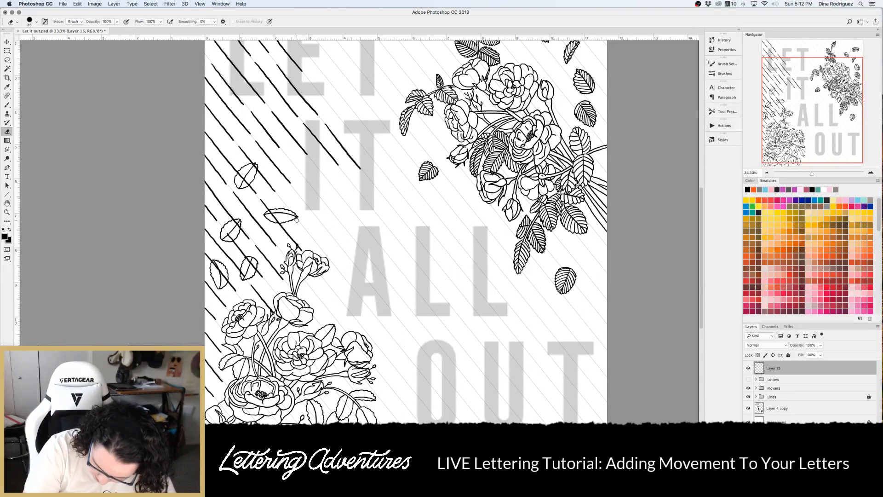
Redraw the diagonal strokes beside the horizontal leaf with the Brush, extending them past the foot of the I
{"action": "key", "text": "b"}
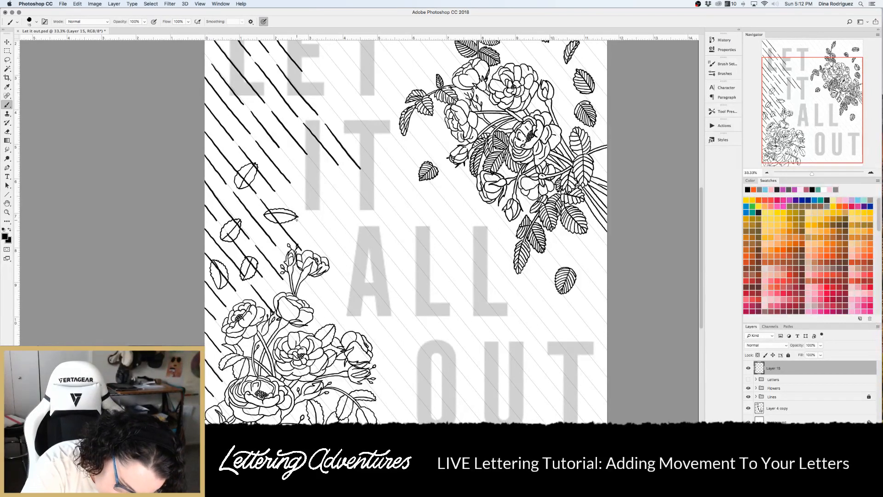
{"action": "left_click_drag", "start_coordinate": [273, 189], "coordinate": [305, 229]}
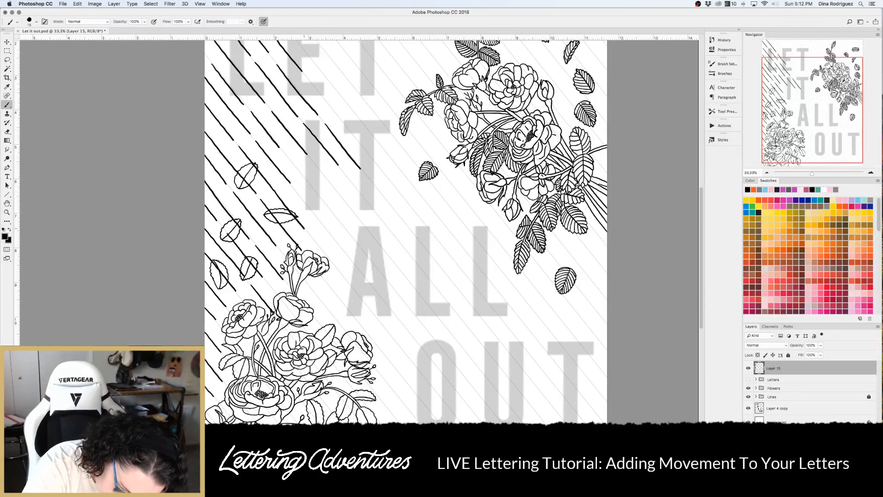
{"action": "left_click_drag", "start_coordinate": [296, 190], "coordinate": [329, 236]}
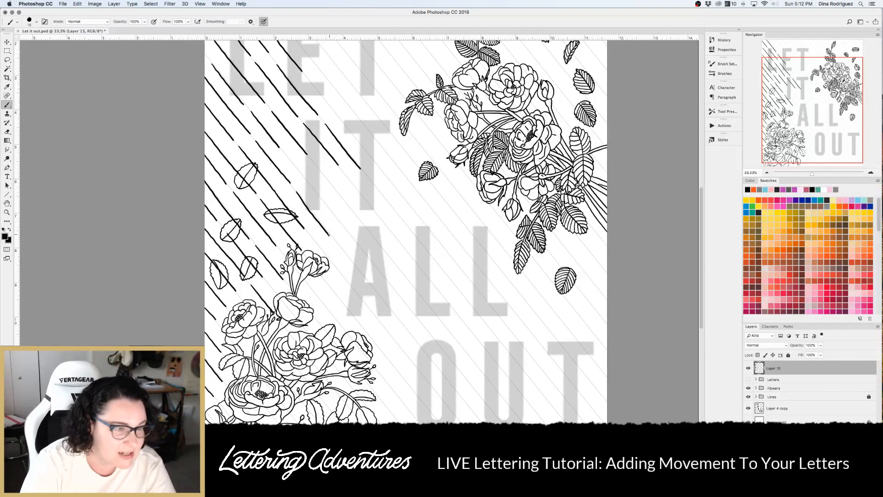
Draw long broken diagonal strokes from the page's top edge through the E and T of LET to the top of IT
{"action": "scroll", "coordinate": [329, 235], "scroll_direction": "up", "scroll_amount": 5}
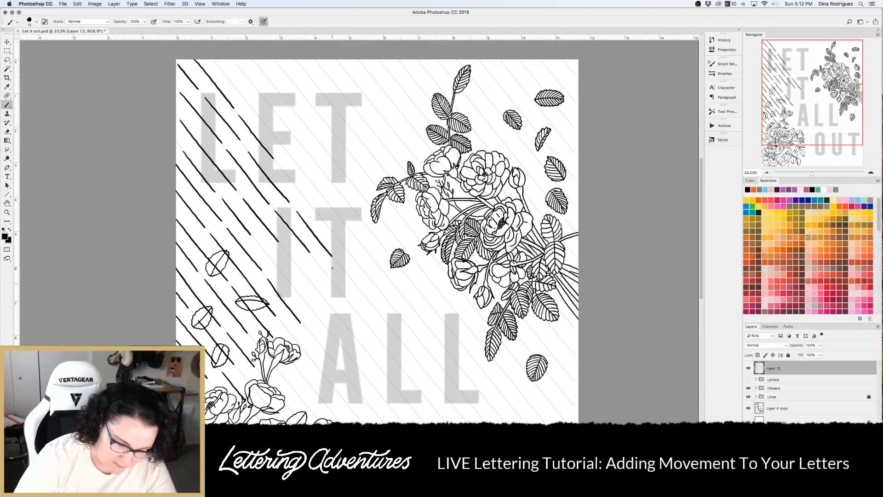
{"action": "left_click_drag", "start_coordinate": [286, 184], "coordinate": [324, 229]}
{"action": "scroll", "coordinate": [340, 234], "scroll_direction": "up", "scroll_amount": 4}
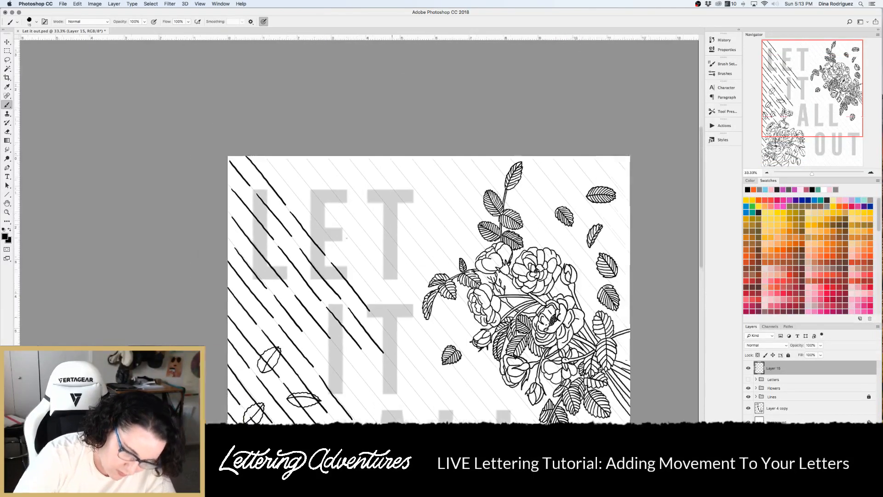
{"action": "left_click_drag", "start_coordinate": [265, 157], "coordinate": [392, 314]}
{"action": "left_click_drag", "start_coordinate": [284, 157], "coordinate": [411, 316]}
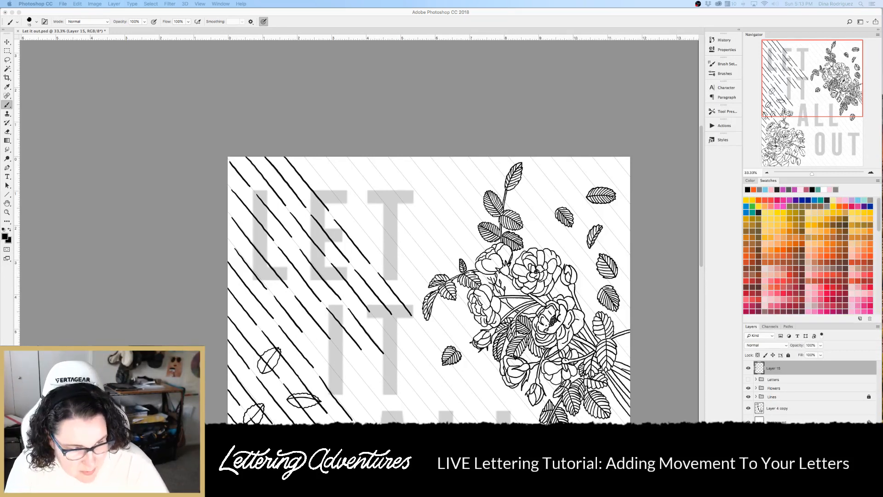
Add a diagonal stroke along the guide line across the lower part of the I of IT
{"action": "left_click", "coordinate": [346, 256]}
{"action": "scroll", "coordinate": [346, 257], "scroll_direction": "down", "scroll_amount": 3}
{"action": "scroll", "coordinate": [346, 257], "scroll_direction": "right", "scroll_amount": 2}
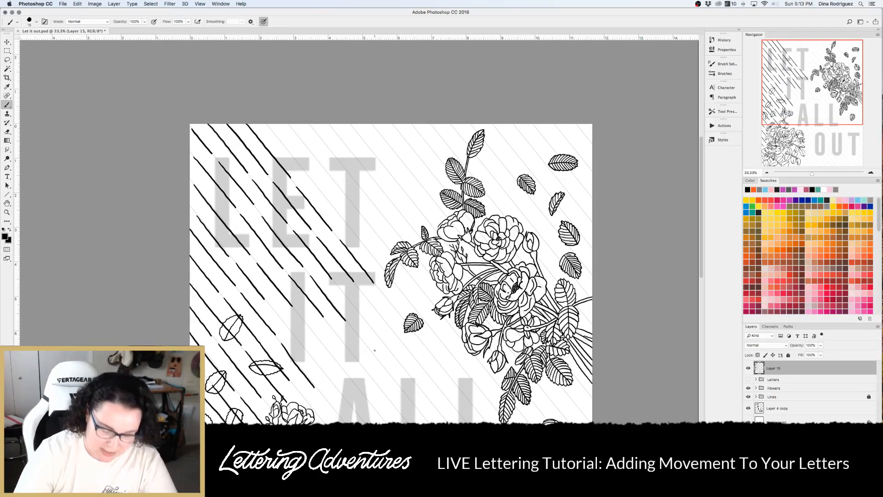
{"action": "scroll", "coordinate": [375, 351], "scroll_direction": "down", "scroll_amount": 2}
{"action": "scroll", "coordinate": [374, 350], "scroll_direction": "left", "scroll_amount": 1}
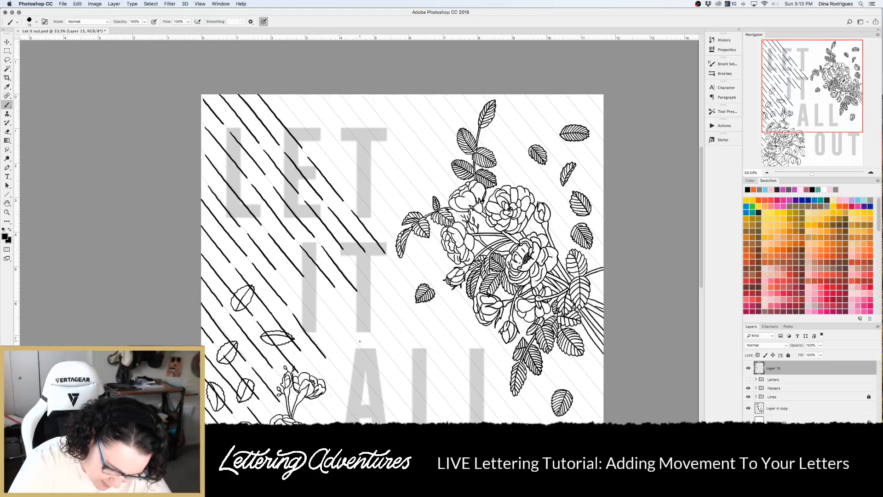
{"action": "left_click_drag", "start_coordinate": [282, 277], "coordinate": [327, 331]}
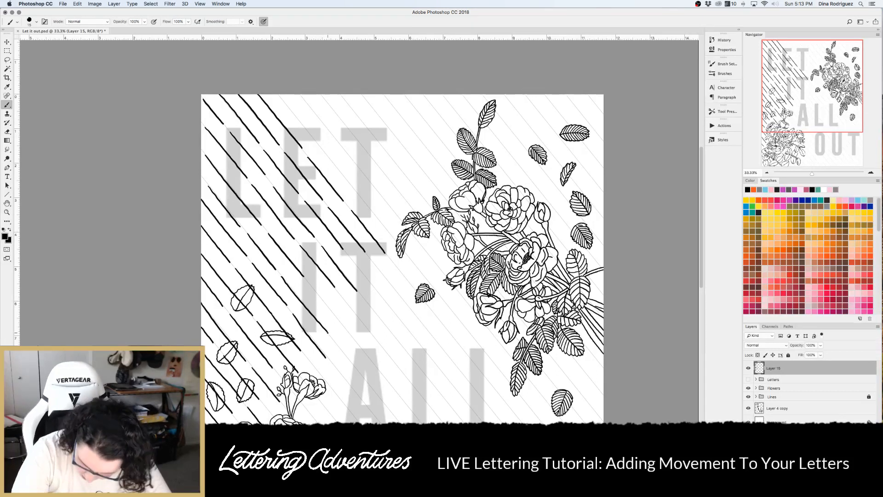
Erase the stroke end at the foot of the I of IT and brush a new diagonal stroke down to the A of ALL
{"action": "key", "text": "e"}
{"action": "left_click_drag", "start_coordinate": [294, 315], "coordinate": [325, 357]}
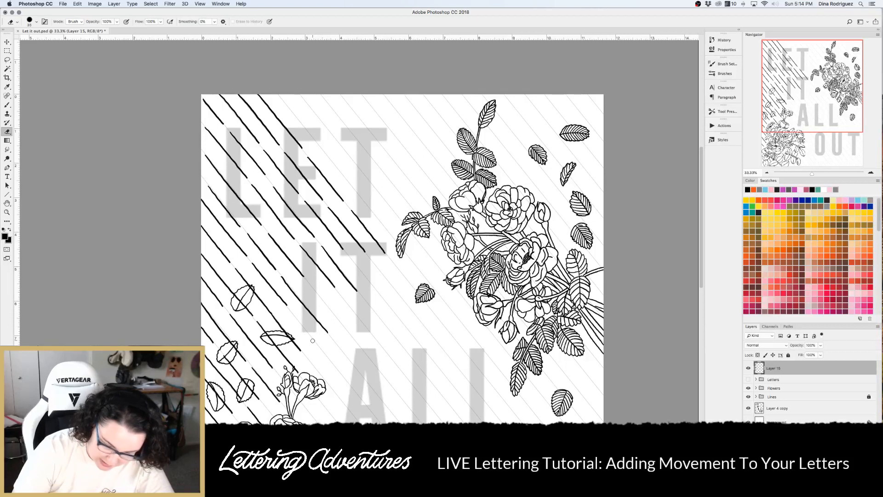
{"action": "key", "text": "b"}
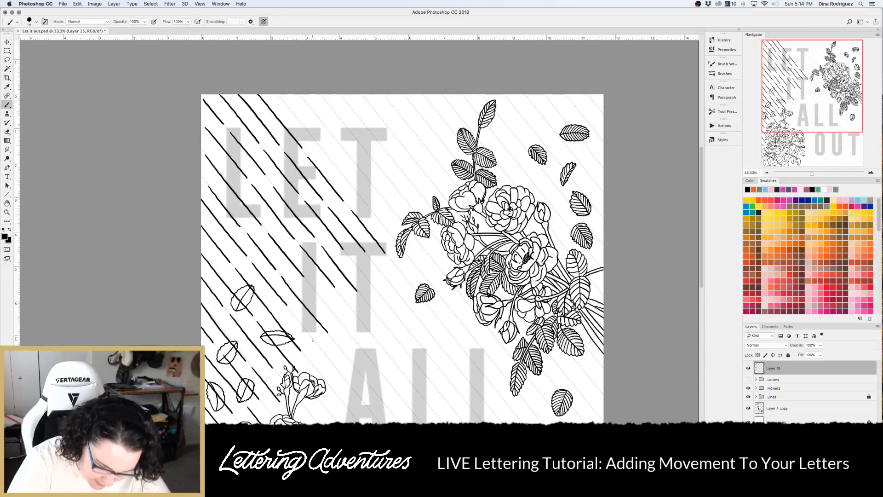
{"action": "mouse_move", "coordinate": [292, 313]}
{"action": "left_mouse_down"}
{"action": "mouse_move", "coordinate": [342, 376]}
{"action": "mouse_move", "coordinate": [312, 364]}
{"action": "mouse_move", "coordinate": [343, 403]}
{"action": "left_mouse_up"}
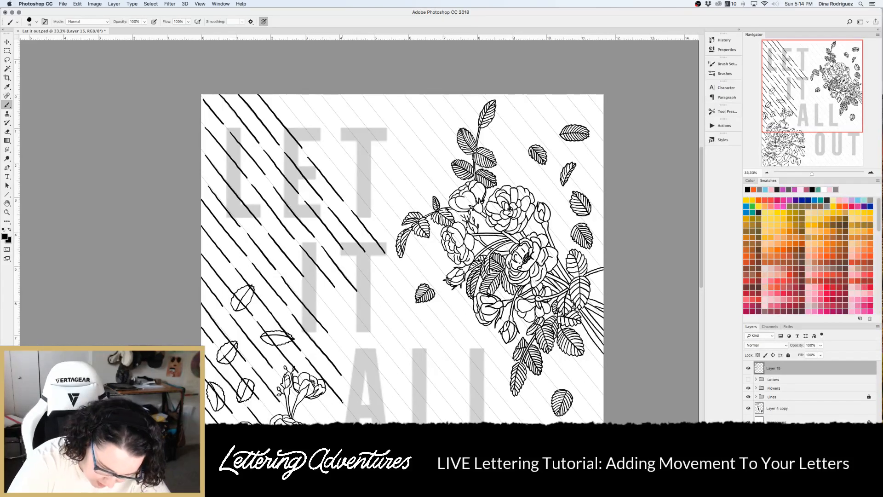
Draw broken diagonal brush strokes from the lower part of IT down into the top of the A of ALL
{"action": "left_click_drag", "start_coordinate": [331, 338], "coordinate": [372, 388]}
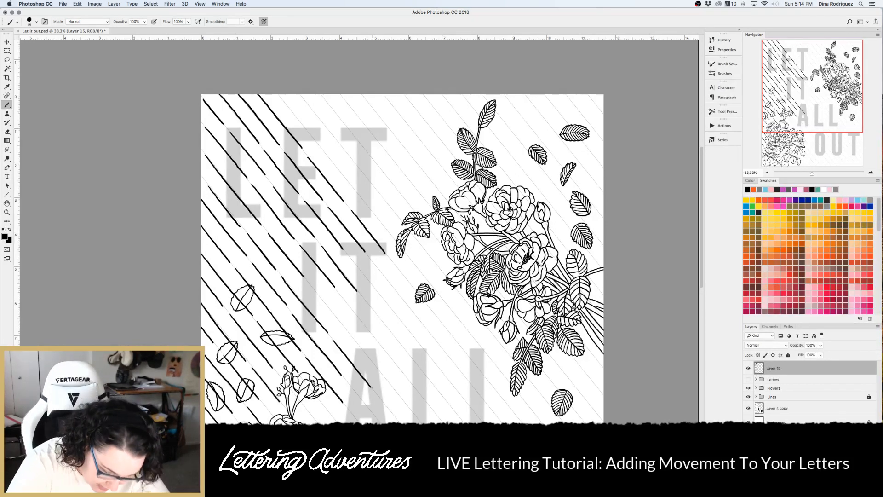
{"action": "left_click_drag", "start_coordinate": [307, 283], "coordinate": [357, 342]}
{"action": "left_click_drag", "start_coordinate": [341, 295], "coordinate": [382, 346]}
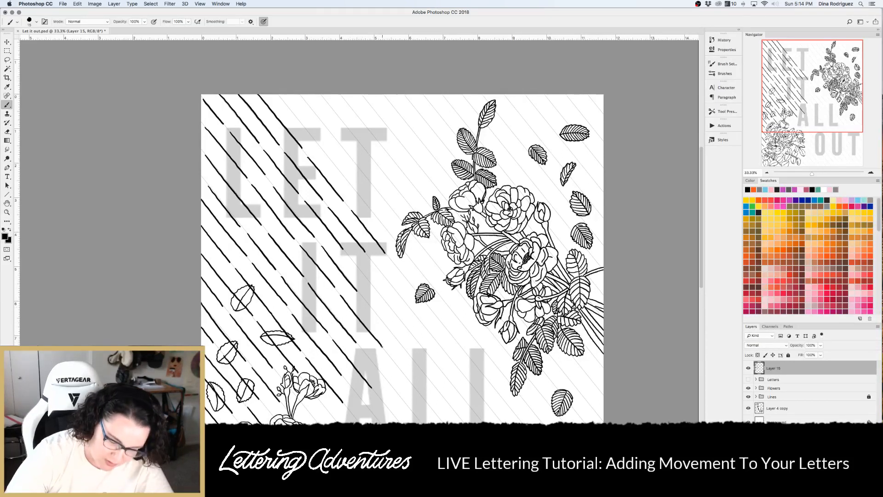
Continue the diagonal strokes through the A of ALL down to the gap above the O of OUT
{"action": "left_click_drag", "start_coordinate": [395, 402], "coordinate": [360, 354]}
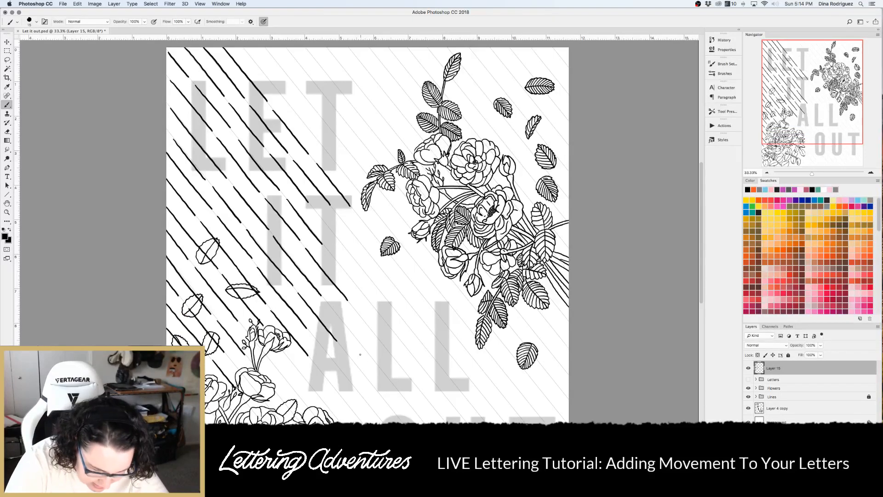
{"action": "mouse_move", "coordinate": [328, 303]}
{"action": "left_mouse_down"}
{"action": "mouse_move", "coordinate": [374, 361]}
{"action": "mouse_move", "coordinate": [356, 366]}
{"action": "mouse_move", "coordinate": [382, 399]}
{"action": "left_mouse_up"}
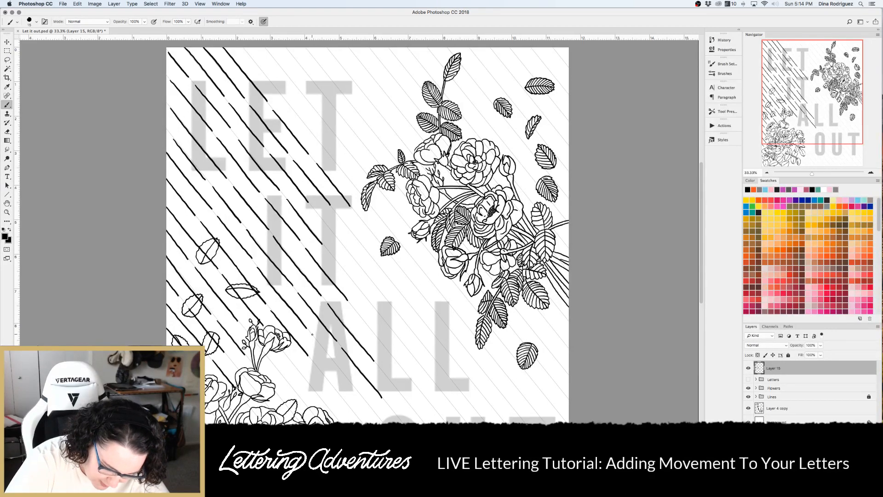
{"action": "left_click_drag", "start_coordinate": [313, 334], "coordinate": [374, 411]}
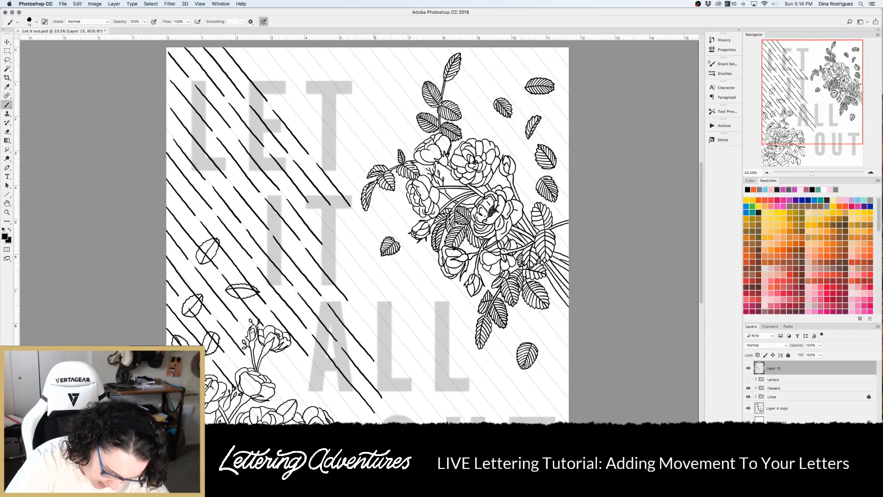
{"action": "left_click_drag", "start_coordinate": [317, 366], "coordinate": [365, 424]}
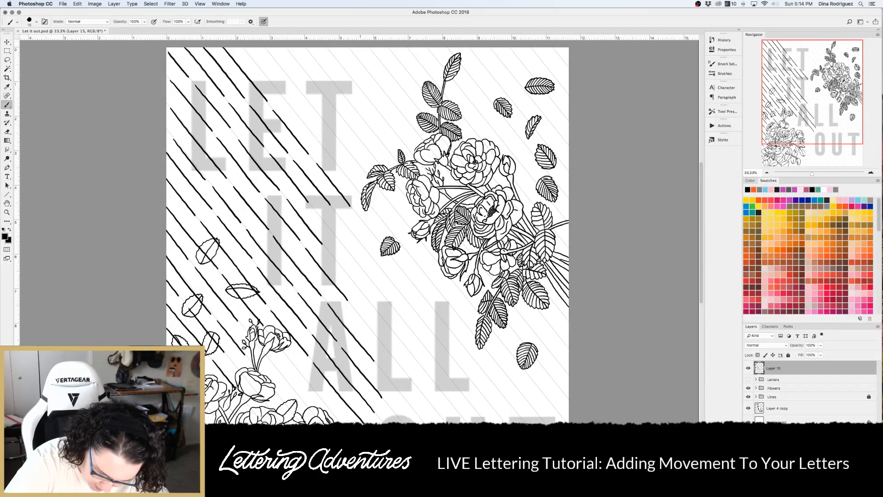
Add short diagonal strokes along the guide lines between the small flower sprig and the roses below it
{"action": "scroll", "coordinate": [368, 343], "scroll_direction": "down", "scroll_amount": 5}
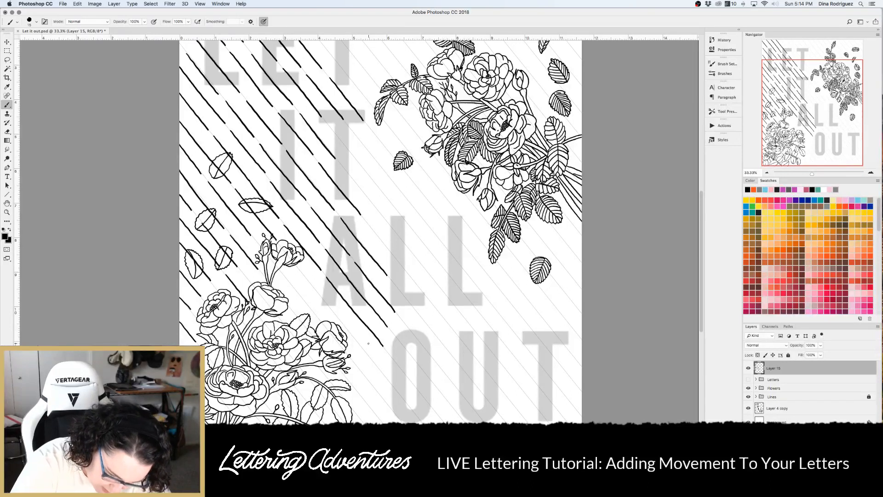
{"action": "left_click_drag", "start_coordinate": [289, 256], "coordinate": [324, 302]}
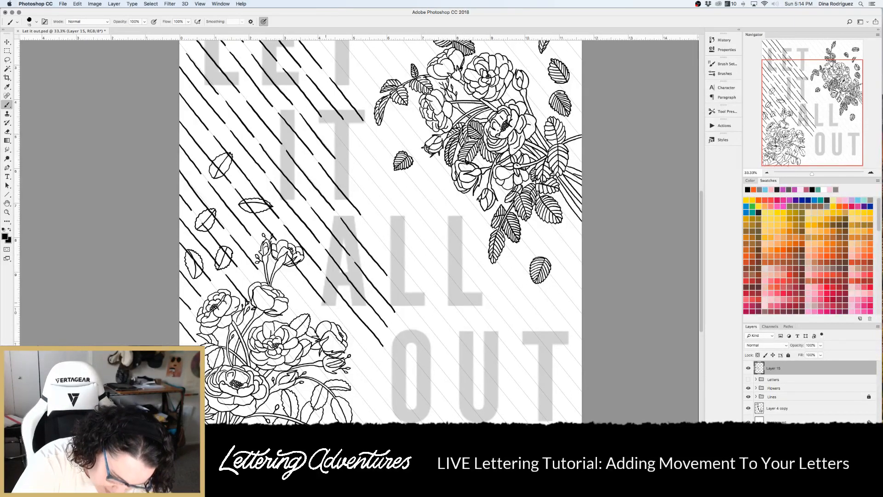
{"action": "left_click_drag", "start_coordinate": [282, 272], "coordinate": [319, 320]}
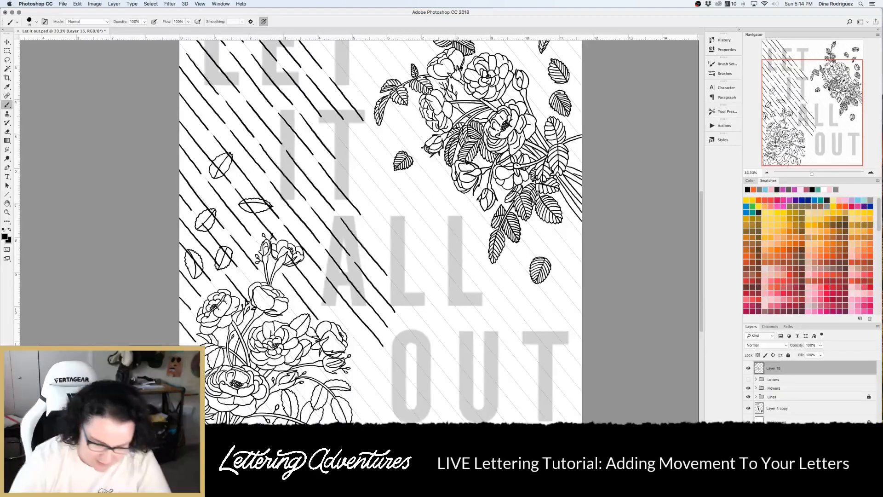
{"action": "scroll", "coordinate": [365, 322], "scroll_direction": "down", "scroll_amount": 2}
{"action": "scroll", "coordinate": [364, 323], "scroll_direction": "down", "scroll_amount": 1}
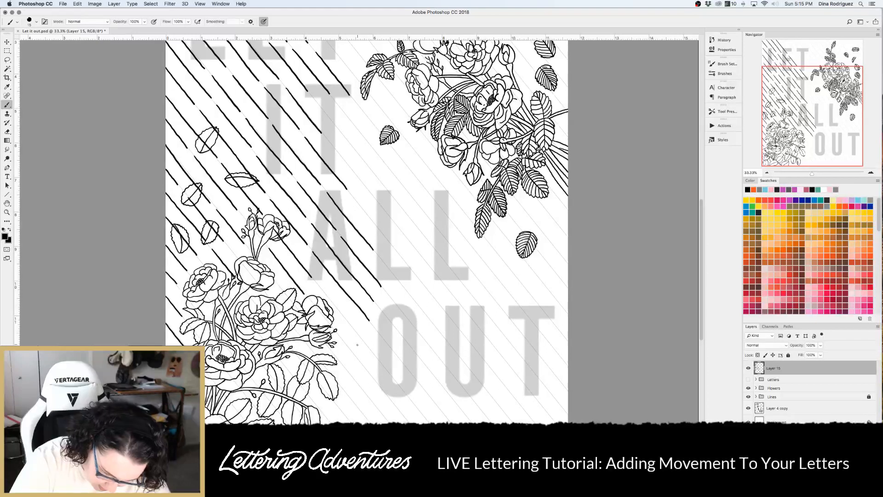
{"action": "left_click_drag", "start_coordinate": [318, 284], "coordinate": [352, 327]}
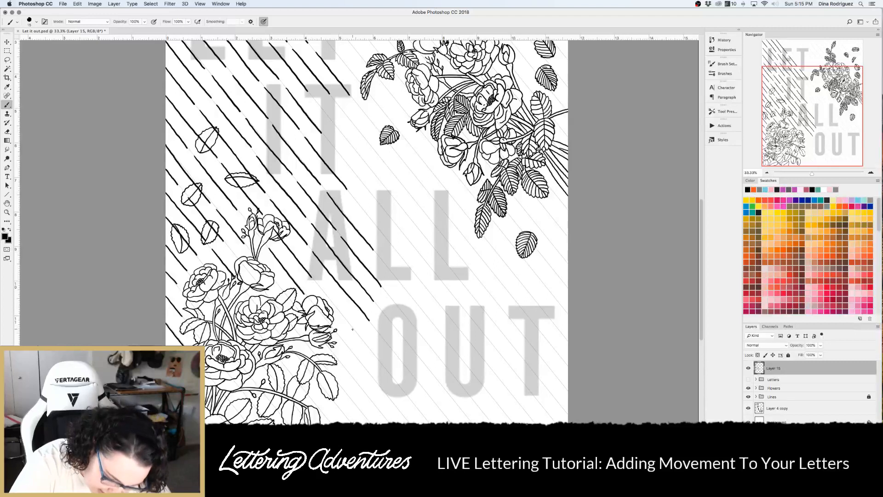
{"action": "left_click_drag", "start_coordinate": [318, 284], "coordinate": [360, 338]}
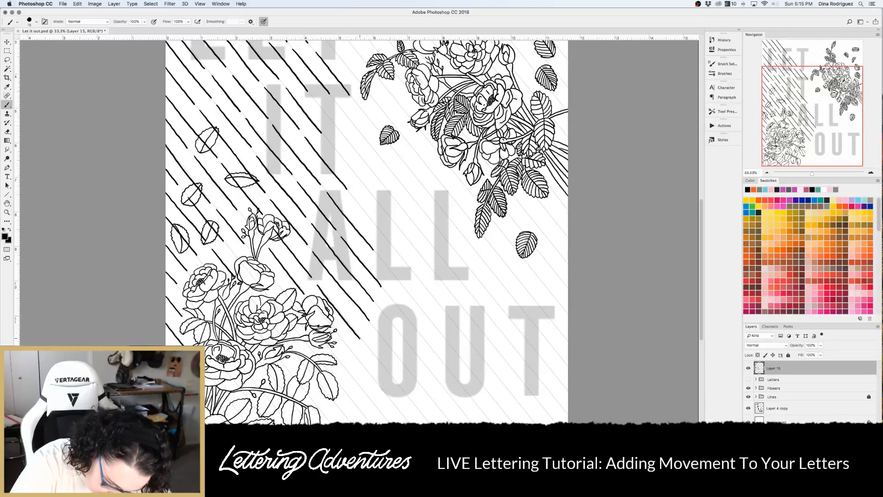
{"action": "key", "text": "super+z"}
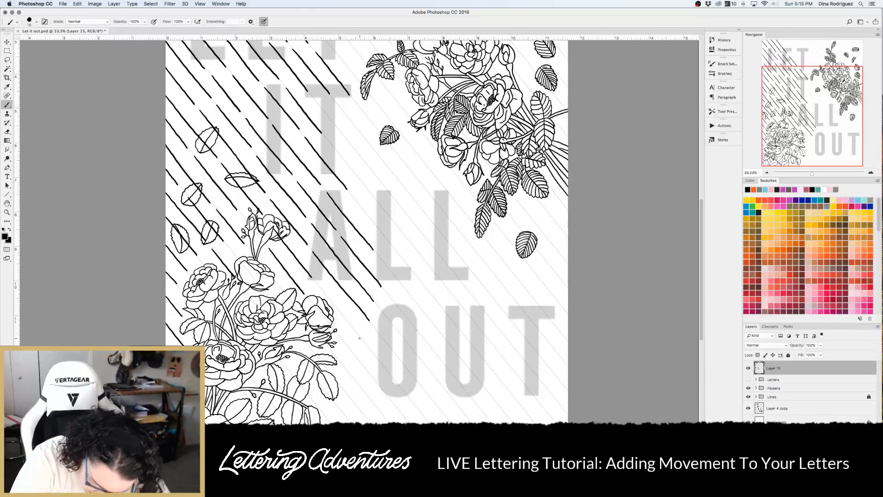
{"action": "left_click_drag", "start_coordinate": [317, 285], "coordinate": [348, 324]}
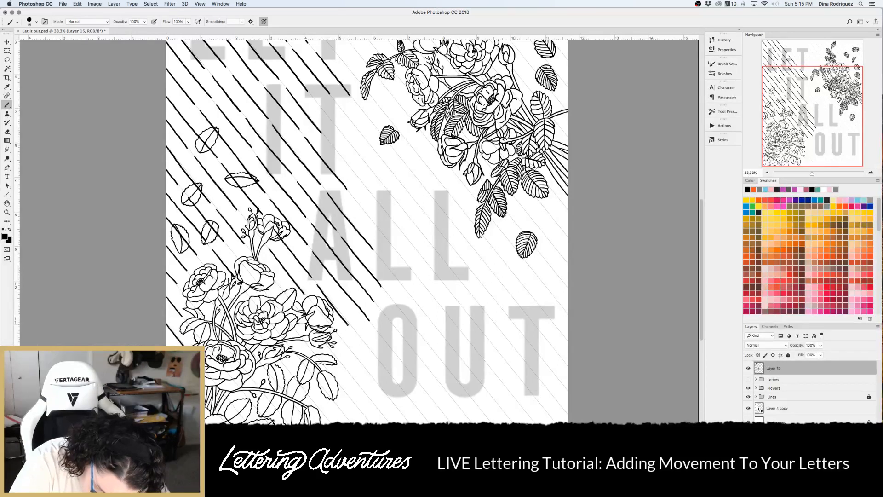
{"action": "key", "text": "super+z"}
Draw broken diagonal strokes from the rosebuds beside the A of ALL down past and through the O of OUT
{"action": "left_click_drag", "start_coordinate": [319, 286], "coordinate": [366, 344]}
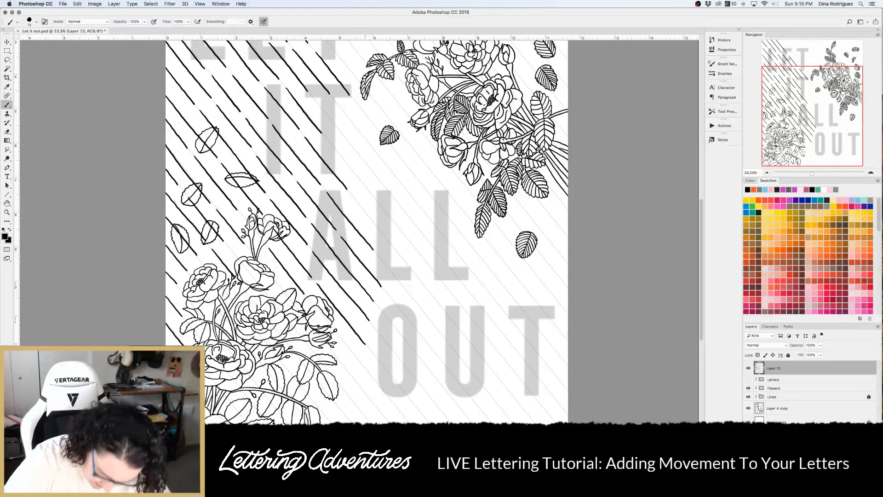
{"action": "scroll", "coordinate": [366, 344], "scroll_direction": "down", "scroll_amount": 5}
{"action": "scroll", "coordinate": [366, 345], "scroll_direction": "right", "scroll_amount": 2}
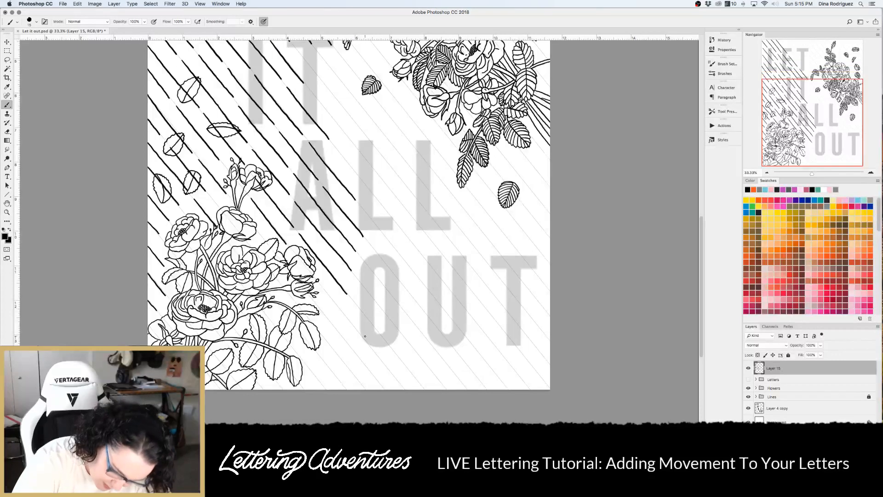
{"action": "left_click_drag", "start_coordinate": [321, 286], "coordinate": [362, 335]}
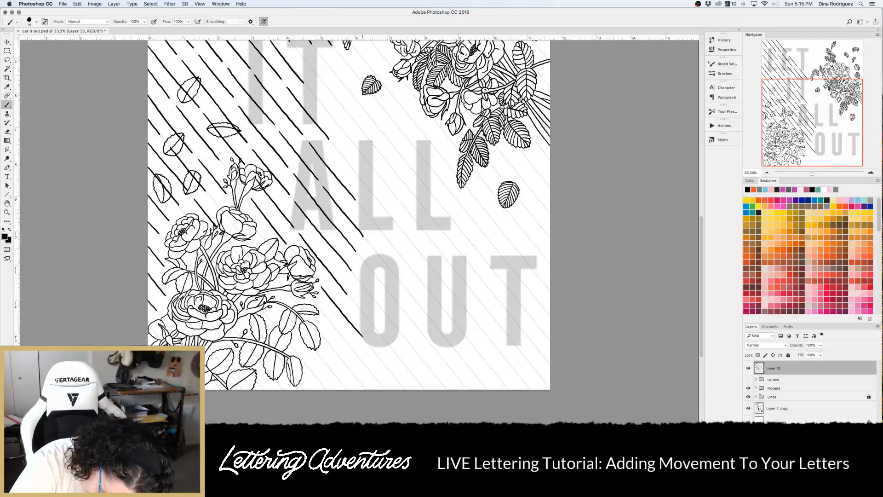
{"action": "left_click_drag", "start_coordinate": [316, 303], "coordinate": [363, 361]}
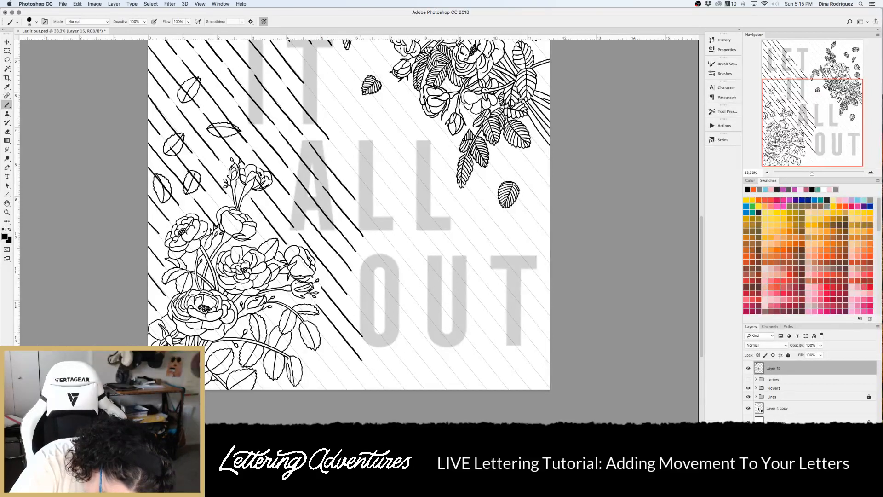
{"action": "left_click_drag", "start_coordinate": [350, 298], "coordinate": [392, 350]}
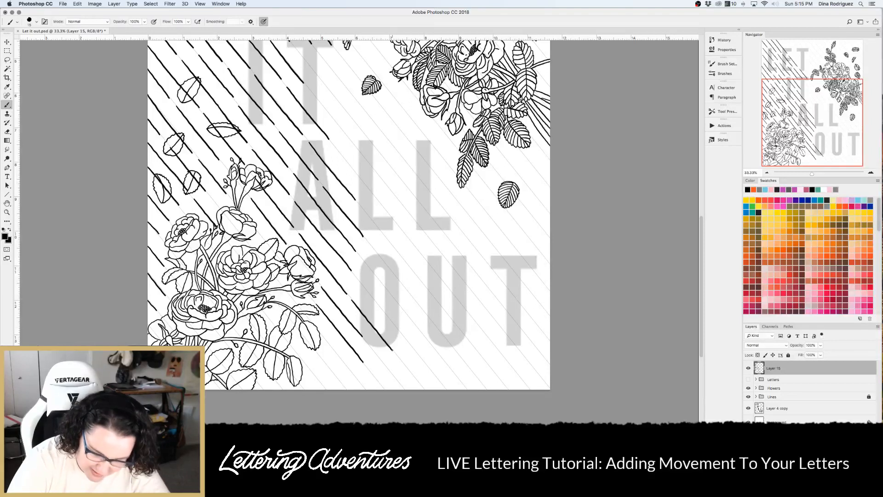
Extend the diagonal strokes between the lower leaves and the O of OUT down to the page's bottom edge
{"action": "scroll", "coordinate": [350, 324], "scroll_direction": "down", "scroll_amount": 2}
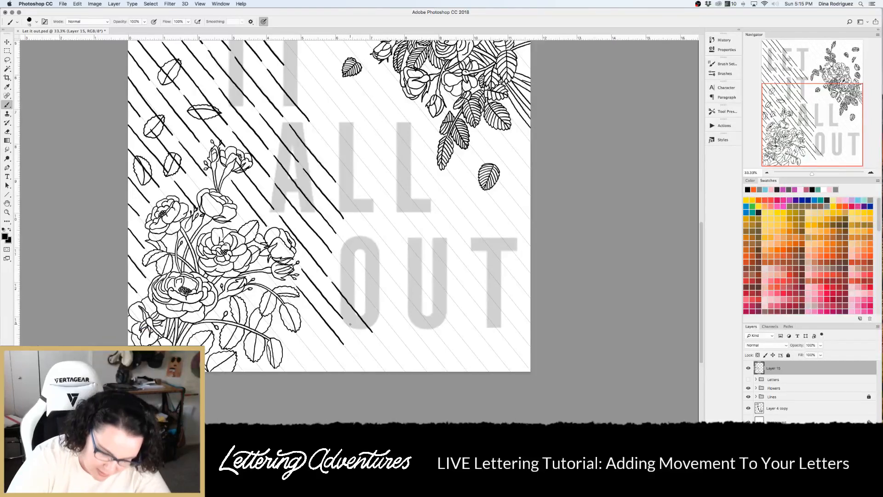
{"action": "mouse_move", "coordinate": [348, 326]}
{"action": "left_mouse_down"}
{"action": "mouse_move", "coordinate": [388, 372]}
{"action": "mouse_move", "coordinate": [366, 370]}
{"action": "left_mouse_up"}
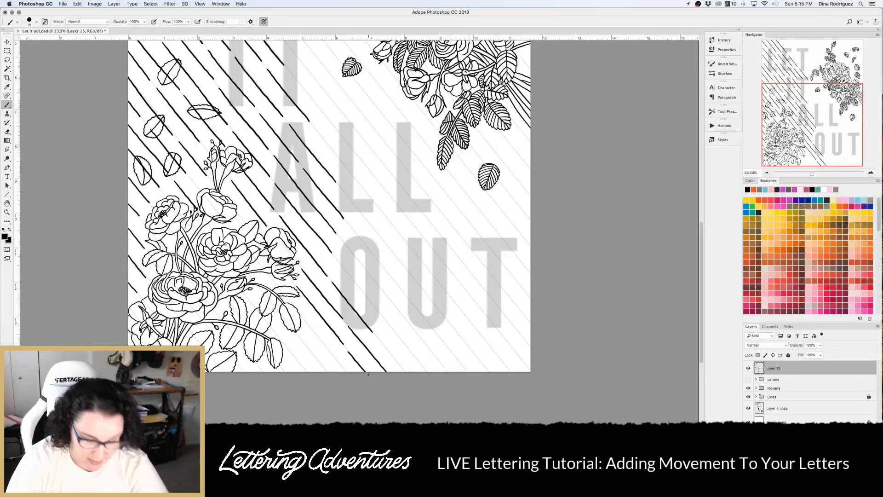
{"action": "left_click_drag", "start_coordinate": [304, 321], "coordinate": [347, 372]}
{"action": "mouse_move", "coordinate": [303, 342]}
{"action": "left_mouse_down"}
{"action": "mouse_move", "coordinate": [331, 373]}
{"action": "mouse_move", "coordinate": [311, 376]}
{"action": "left_mouse_up"}
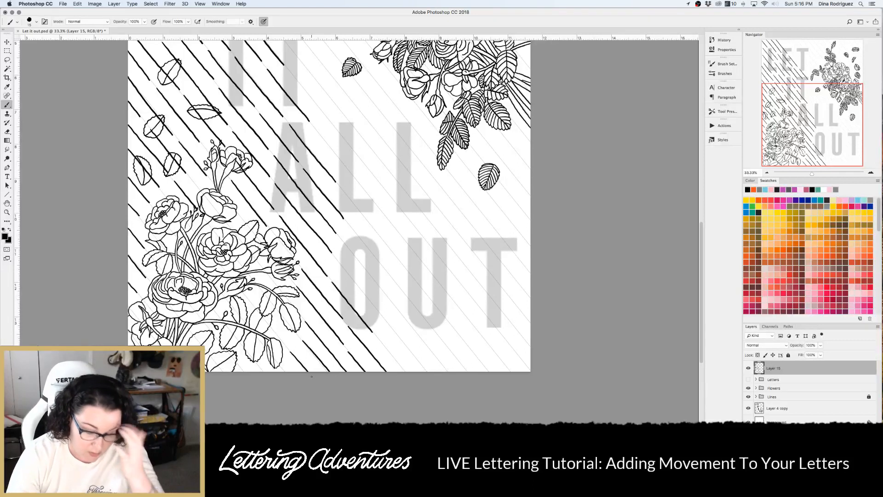
Draw broken diagonal strokes through the O of OUT and on to the page's bottom edge
{"action": "scroll", "coordinate": [311, 376], "scroll_direction": "right", "scroll_amount": 2}
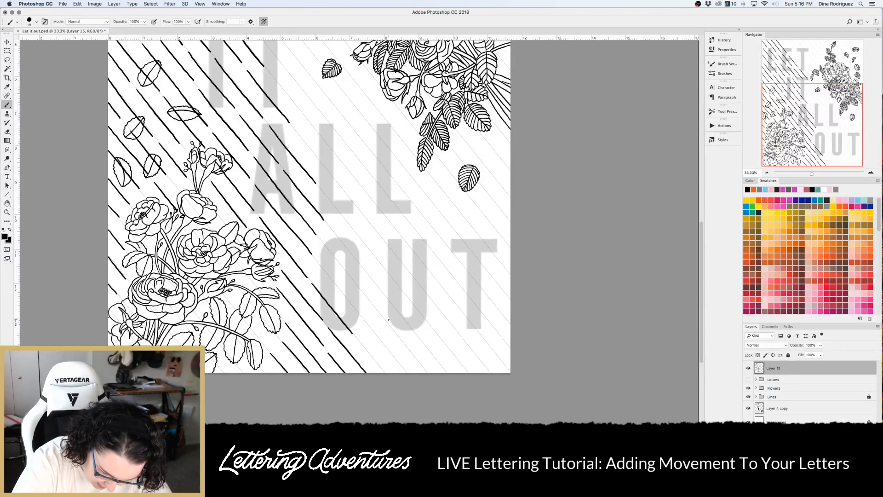
{"action": "left_click_drag", "start_coordinate": [315, 259], "coordinate": [347, 298]}
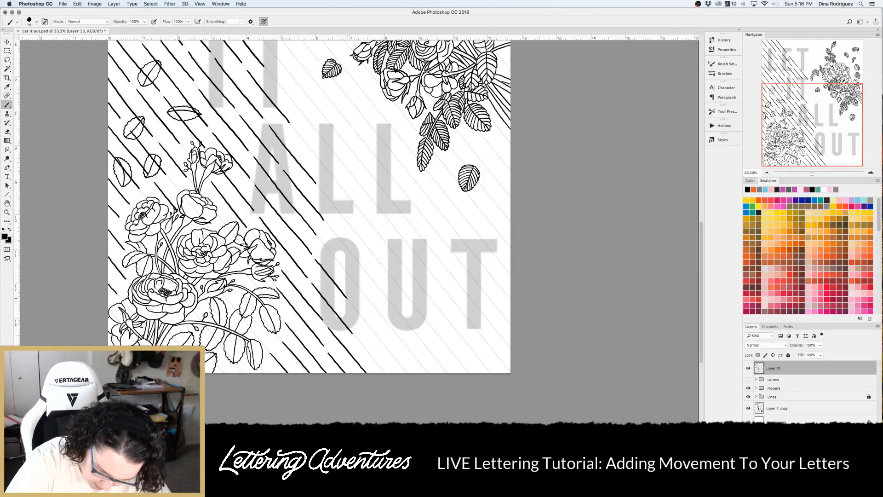
{"action": "left_click_drag", "start_coordinate": [354, 335], "coordinate": [384, 374]}
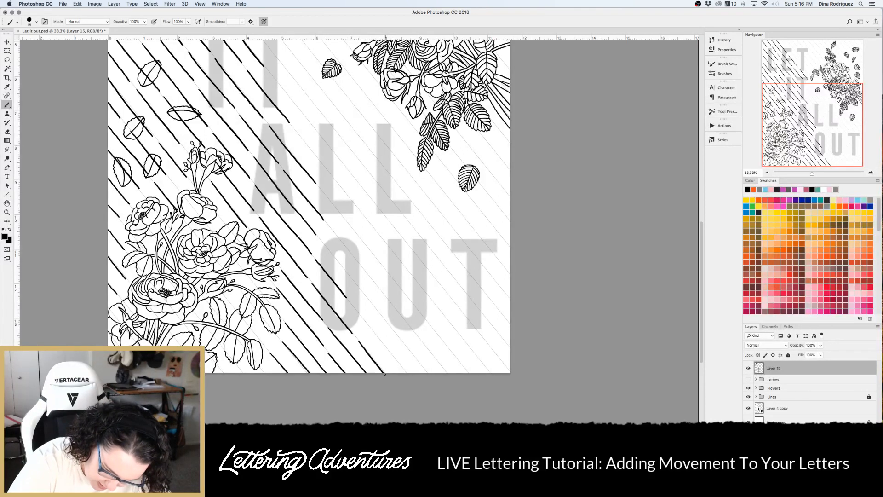
{"action": "left_click_drag", "start_coordinate": [354, 307], "coordinate": [407, 374]}
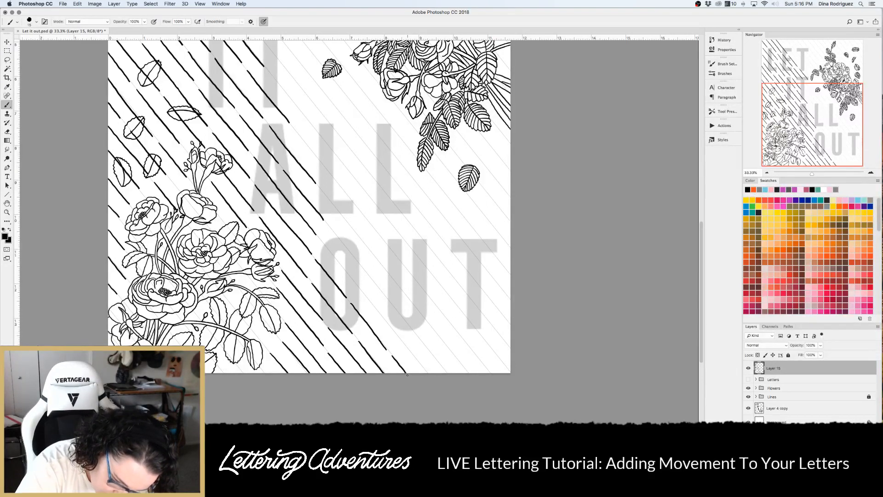
Draw a broken diagonal line from the top of the O of OUT, past the foot of the U, to the page's bottom edge
{"action": "left_click_drag", "start_coordinate": [315, 233], "coordinate": [330, 253]}
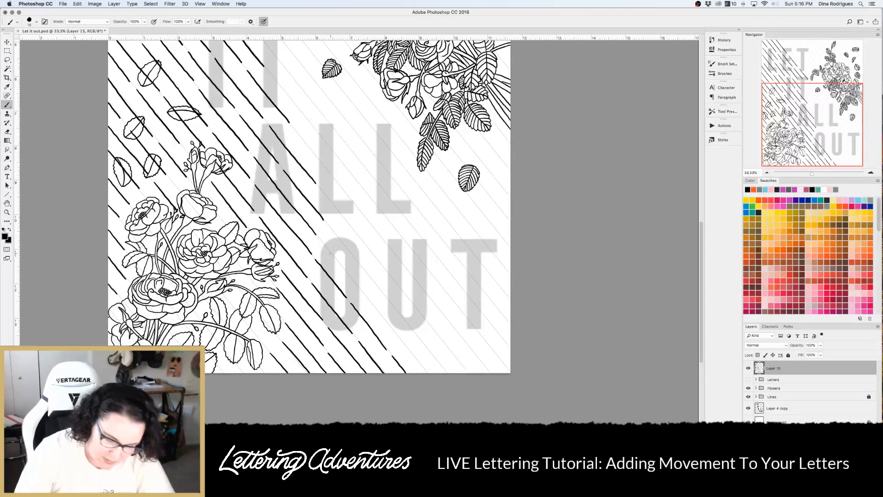
{"action": "left_click_drag", "start_coordinate": [322, 241], "coordinate": [349, 276]}
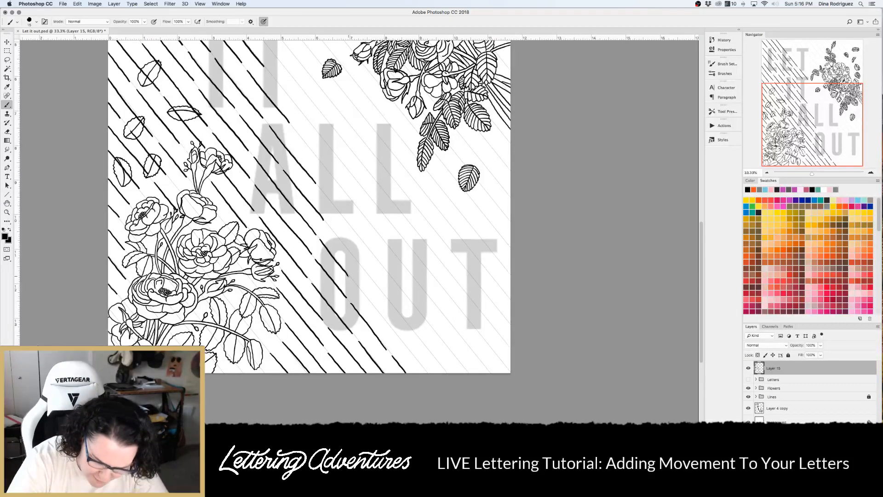
{"action": "left_click_drag", "start_coordinate": [350, 277], "coordinate": [427, 373]}
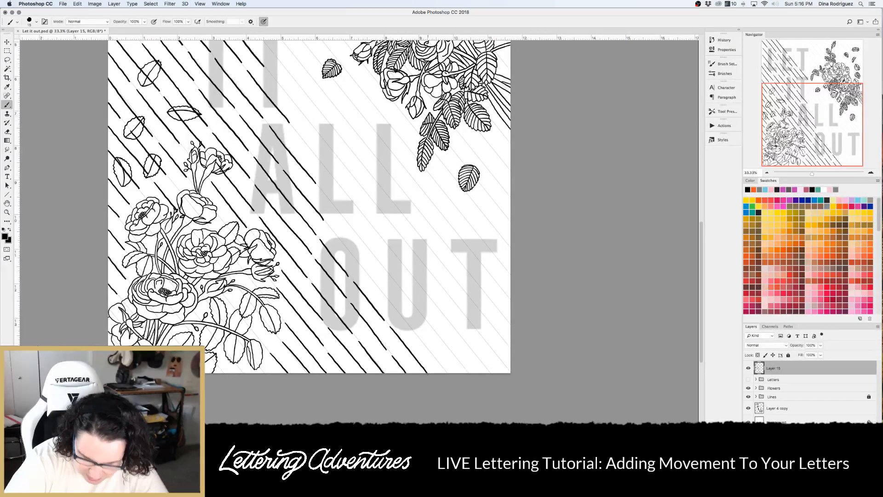
Draw a broken diagonal line from just above the O of OUT through the U to the page's bottom edge
{"action": "scroll", "coordinate": [427, 373], "scroll_direction": "right", "scroll_amount": 2}
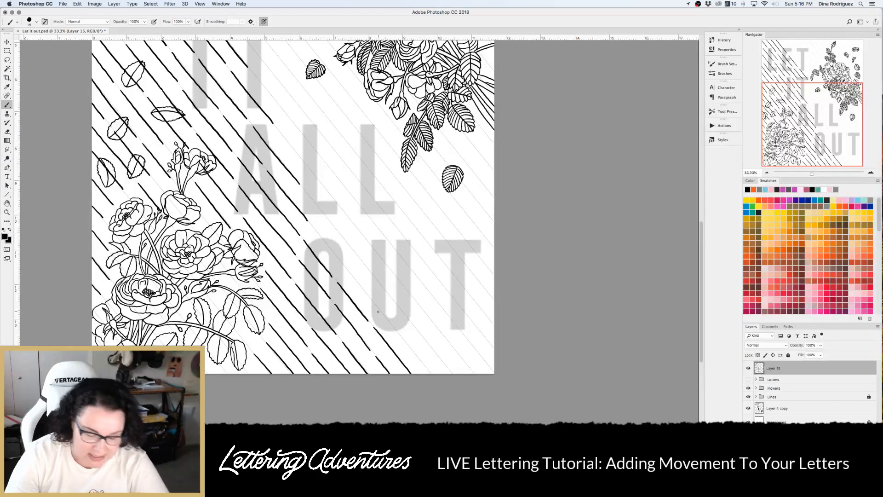
{"action": "left_click_drag", "start_coordinate": [312, 226], "coordinate": [428, 371]}
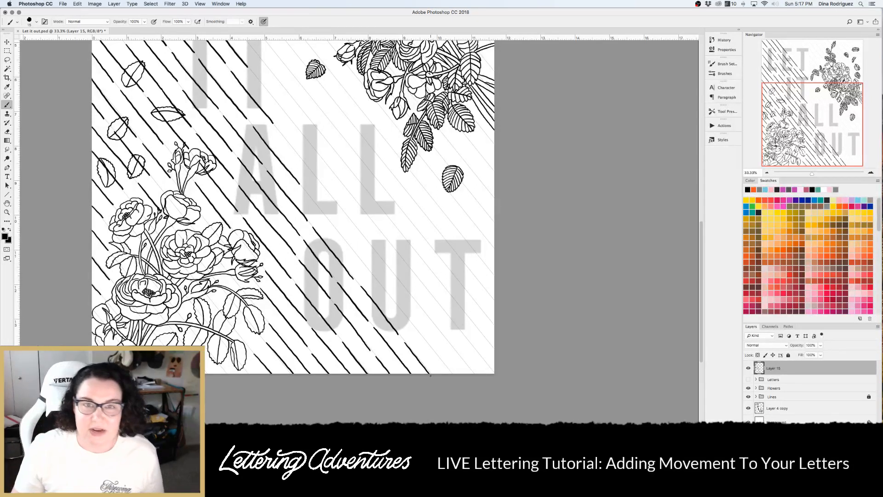
{"action": "scroll", "coordinate": [430, 375], "scroll_direction": "right", "scroll_amount": 3}
{"action": "scroll", "coordinate": [431, 376], "scroll_direction": "up", "scroll_amount": 1}
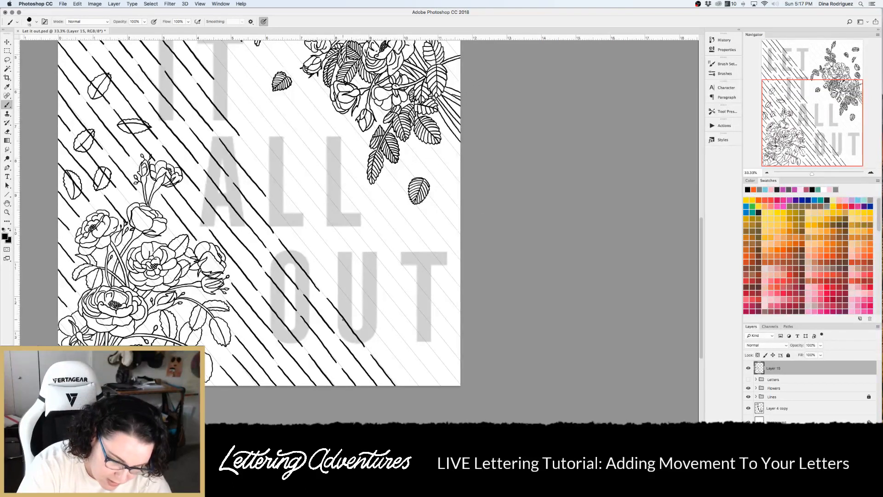
Extend a diagonal line in broken strokes from the first L of ALL through the U of OUT to the page's bottom edge
{"action": "left_click_drag", "start_coordinate": [269, 201], "coordinate": [302, 243]}
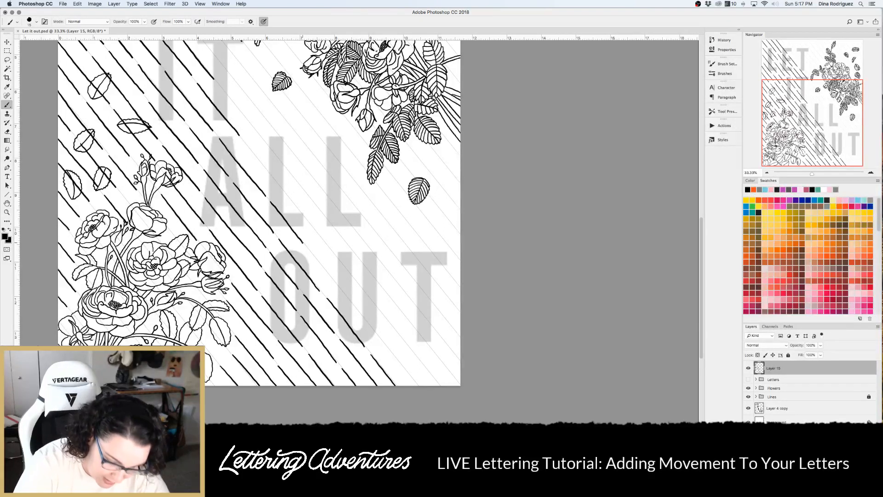
{"action": "left_click_drag", "start_coordinate": [307, 248], "coordinate": [391, 352]}
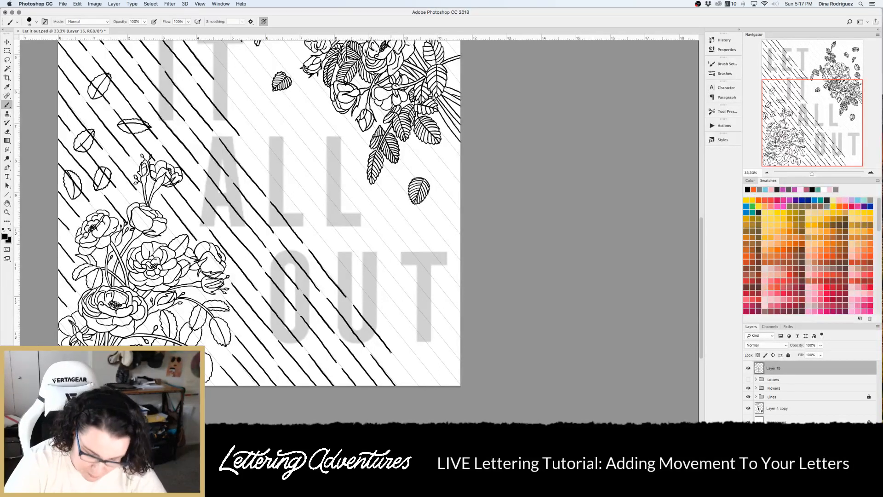
{"action": "left_click_drag", "start_coordinate": [395, 359], "coordinate": [419, 389]}
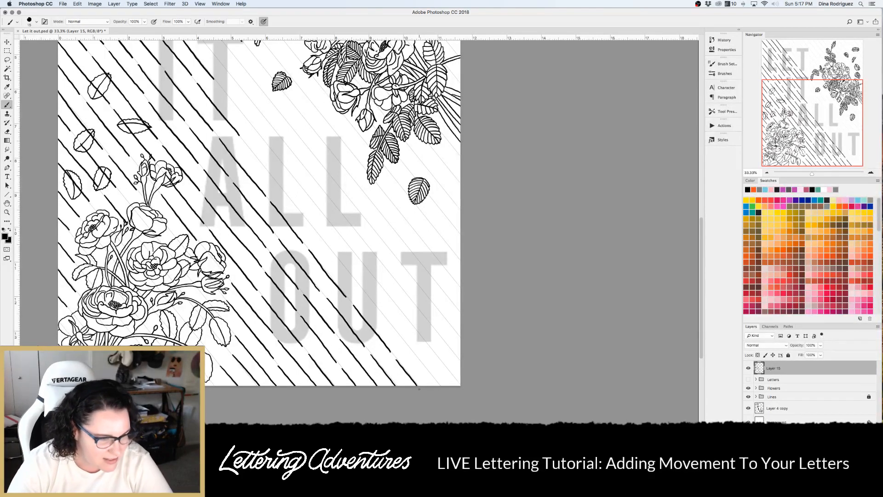
Draw a broken diagonal line from beside the top of the A through the first L and the U of OUT to the page's bottom edge
{"action": "scroll", "coordinate": [345, 321], "scroll_direction": "up", "scroll_amount": 1}
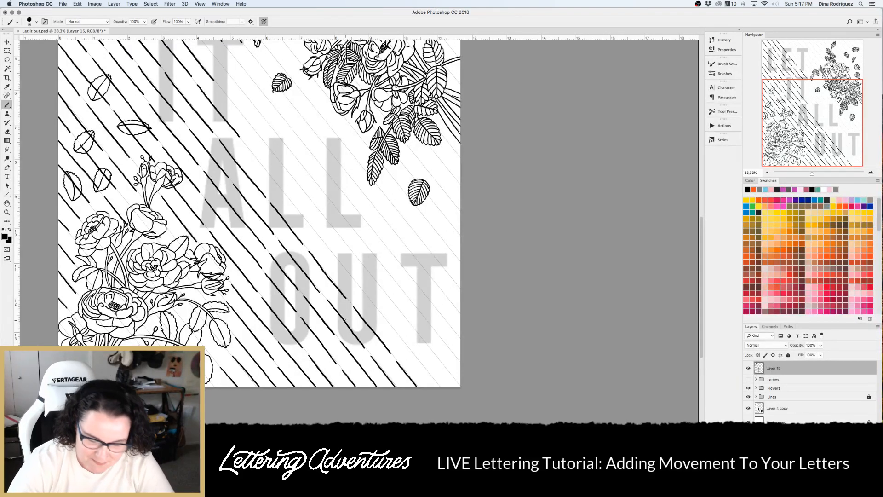
{"action": "scroll", "coordinate": [327, 307], "scroll_direction": "up", "scroll_amount": 3}
{"action": "scroll", "coordinate": [326, 307], "scroll_direction": "left", "scroll_amount": 2}
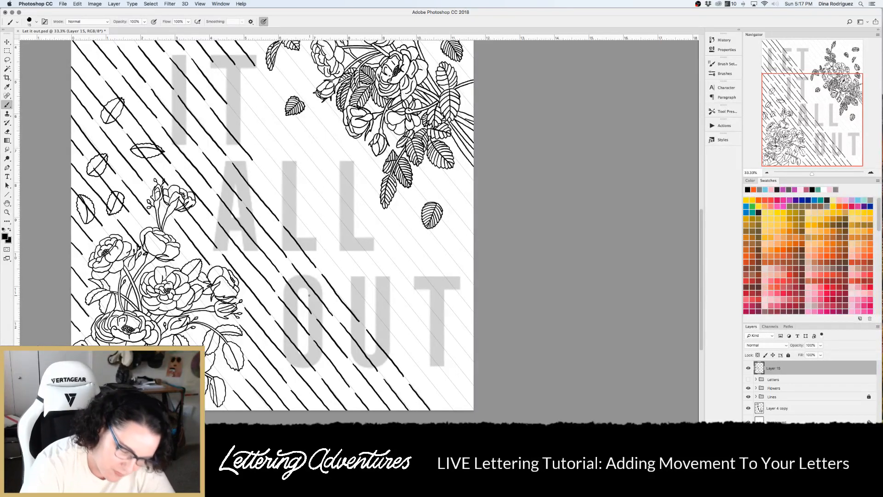
{"action": "left_click_drag", "start_coordinate": [257, 167], "coordinate": [297, 216]}
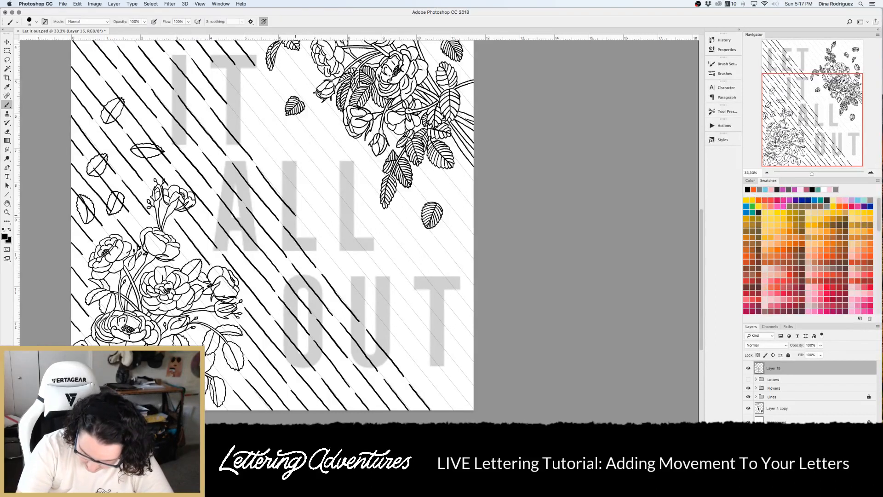
{"action": "key", "text": "super+z"}
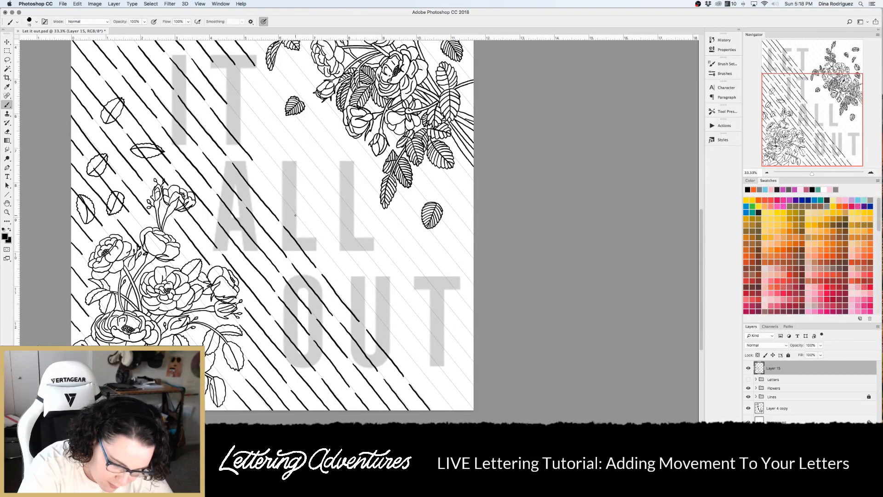
{"action": "left_click_drag", "start_coordinate": [258, 169], "coordinate": [342, 272]}
{"action": "scroll", "coordinate": [373, 325], "scroll_direction": "right", "scroll_amount": 3}
{"action": "scroll", "coordinate": [373, 325], "scroll_direction": "down", "scroll_amount": 1}
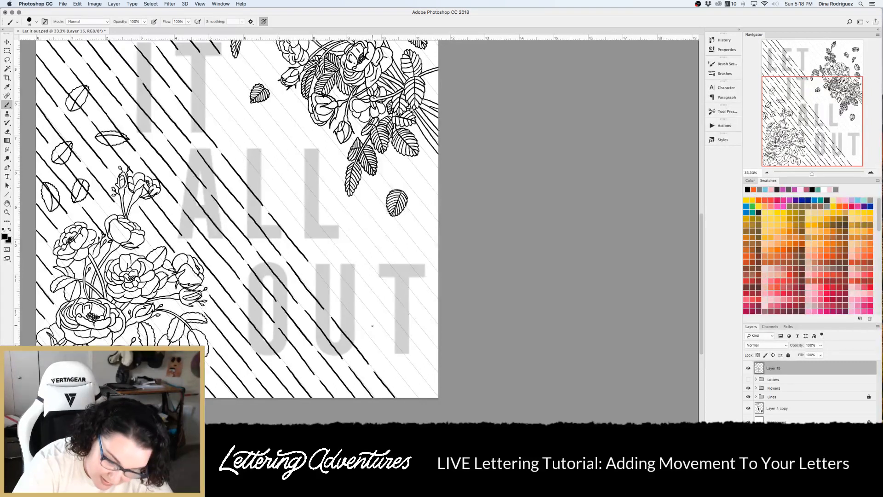
{"action": "left_click_drag", "start_coordinate": [313, 266], "coordinate": [353, 316]}
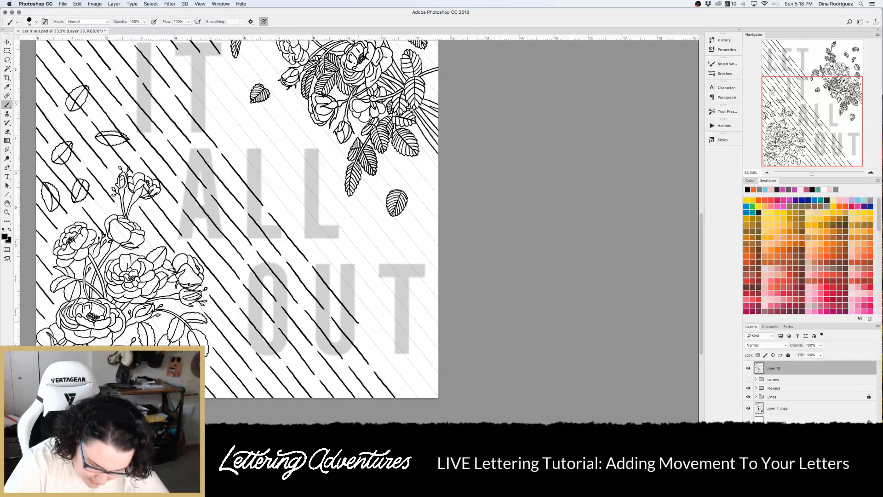
{"action": "left_click_drag", "start_coordinate": [366, 332], "coordinate": [418, 396]}
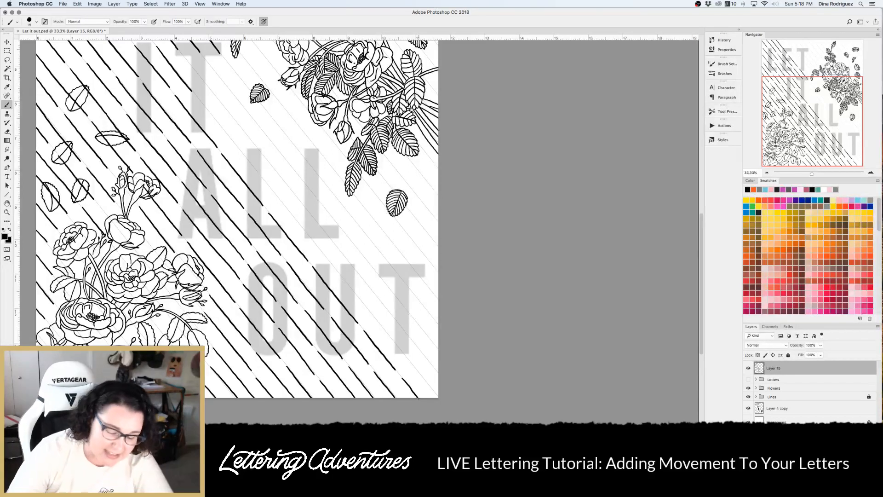
Draw a broken diagonal line from beside the foot of the T of IT, through ALL and past the U, to the page's bottom-right corner
{"action": "scroll", "coordinate": [418, 397], "scroll_direction": "up", "scroll_amount": 10}
{"action": "scroll", "coordinate": [418, 397], "scroll_direction": "left", "scroll_amount": 5}
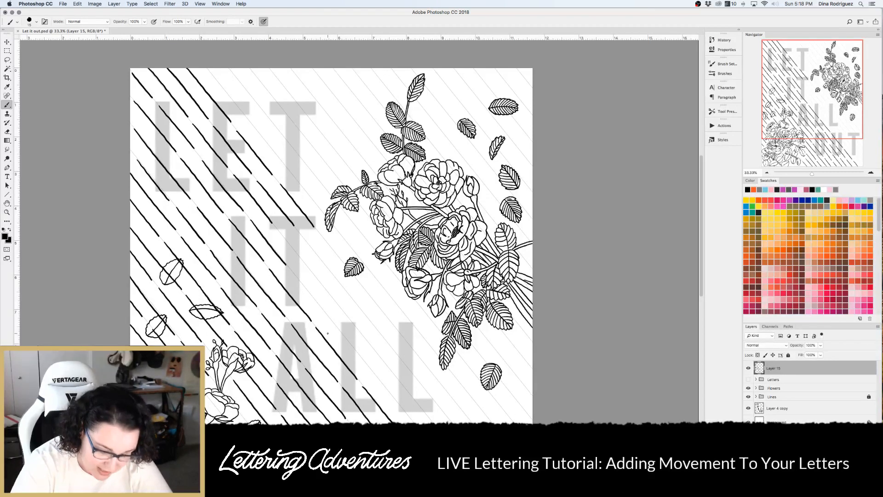
{"action": "left_click_drag", "start_coordinate": [291, 270], "coordinate": [335, 324]}
{"action": "scroll", "coordinate": [363, 325], "scroll_direction": "down", "scroll_amount": 3}
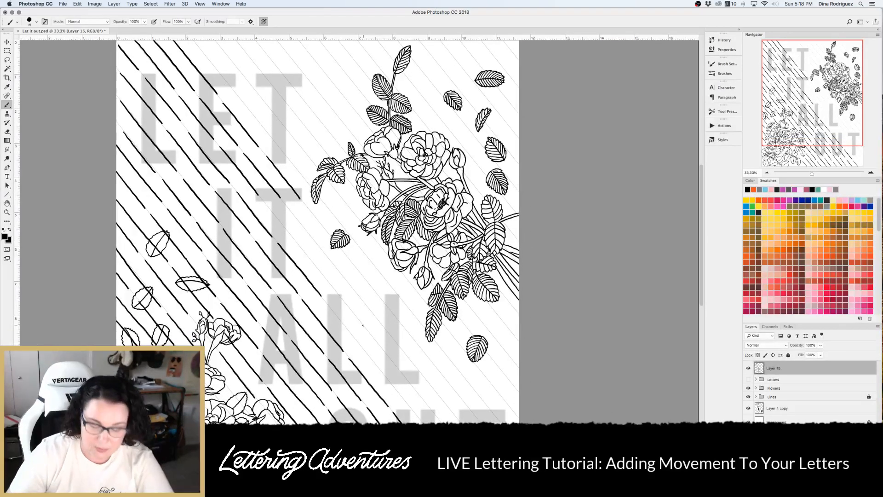
{"action": "left_click_drag", "start_coordinate": [324, 301], "coordinate": [367, 354]}
{"action": "scroll", "coordinate": [363, 349], "scroll_direction": "down", "scroll_amount": 5}
{"action": "scroll", "coordinate": [363, 350], "scroll_direction": "right", "scroll_amount": 4}
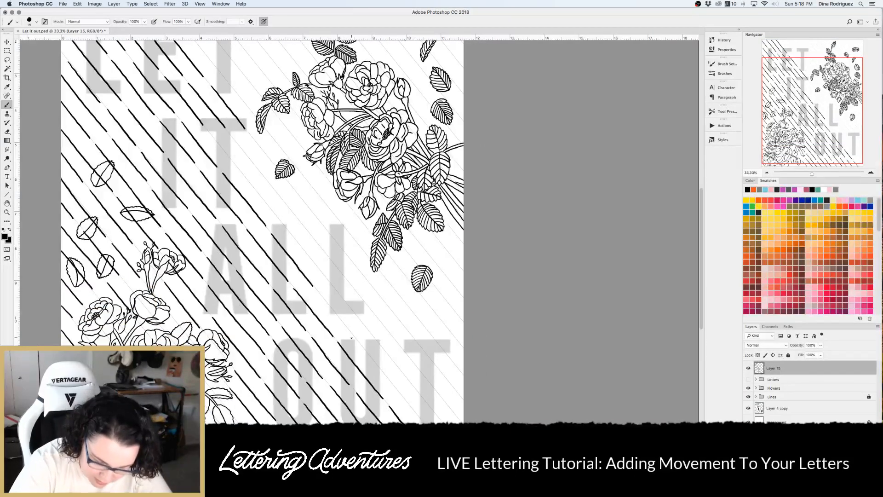
{"action": "left_click_drag", "start_coordinate": [329, 308], "coordinate": [370, 357]}
{"action": "scroll", "coordinate": [373, 360], "scroll_direction": "down", "scroll_amount": 4}
{"action": "scroll", "coordinate": [373, 360], "scroll_direction": "right", "scroll_amount": 3}
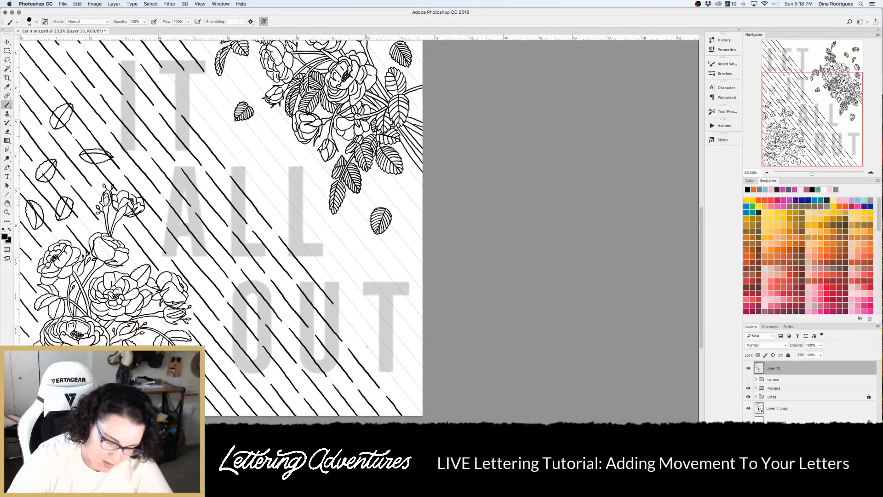
{"action": "left_click_drag", "start_coordinate": [338, 309], "coordinate": [420, 414]}
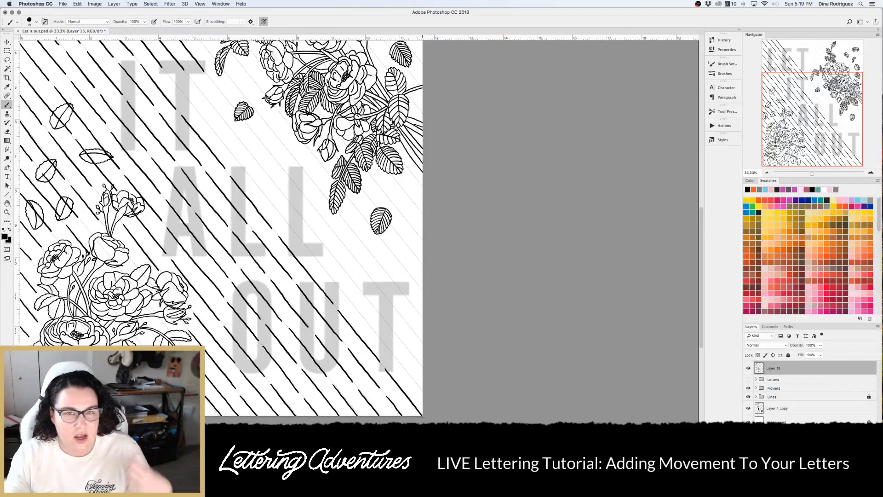
Draw broken diagonal strokes from the T of IT through the second L of ALL to just above the U of OUT
{"action": "scroll", "coordinate": [327, 333], "scroll_direction": "up", "scroll_amount": 5}
{"action": "scroll", "coordinate": [327, 333], "scroll_direction": "left", "scroll_amount": 4}
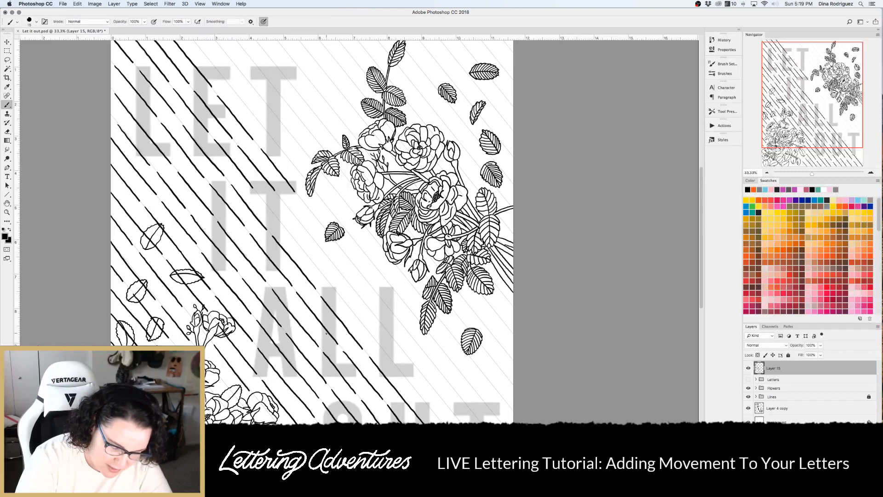
{"action": "left_click_drag", "start_coordinate": [258, 194], "coordinate": [379, 346]}
{"action": "scroll", "coordinate": [380, 347], "scroll_direction": "down", "scroll_amount": 3}
{"action": "scroll", "coordinate": [379, 347], "scroll_direction": "right", "scroll_amount": 3}
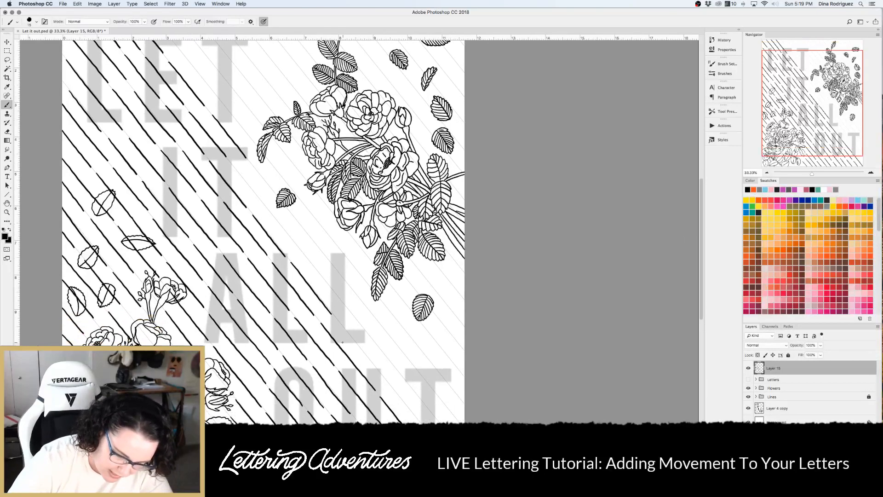
{"action": "left_click_drag", "start_coordinate": [334, 318], "coordinate": [368, 358]}
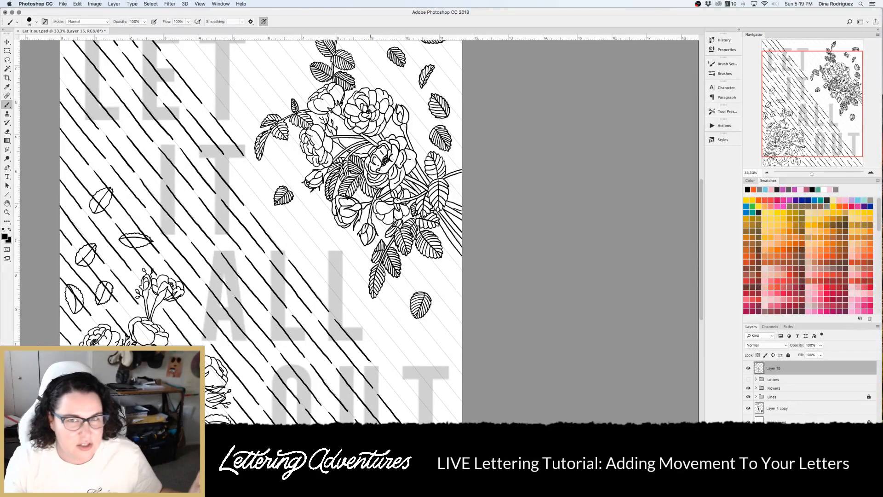
Continue that diagonal line from just above the U through the T of OUT to the page's right edge
{"action": "scroll", "coordinate": [372, 348], "scroll_direction": "down", "scroll_amount": 3}
{"action": "scroll", "coordinate": [372, 348], "scroll_direction": "right", "scroll_amount": 1}
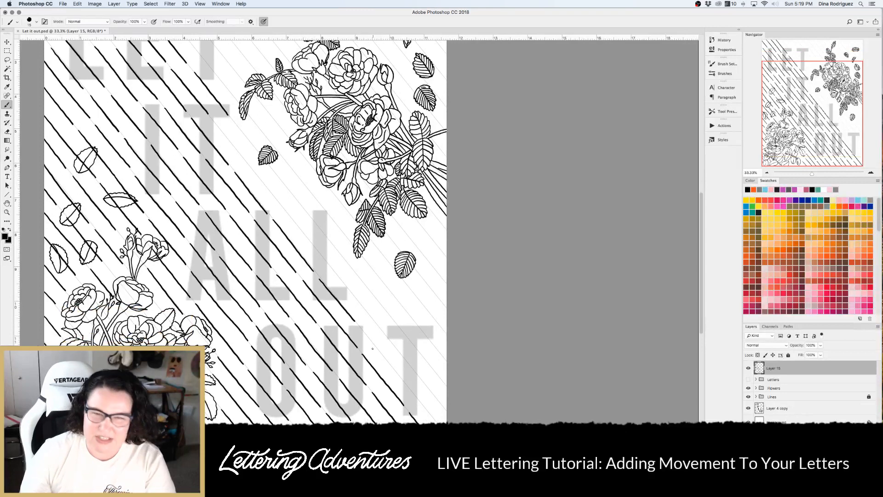
{"action": "scroll", "coordinate": [367, 349], "scroll_direction": "down", "scroll_amount": 1}
{"action": "scroll", "coordinate": [366, 349], "scroll_direction": "right", "scroll_amount": 1}
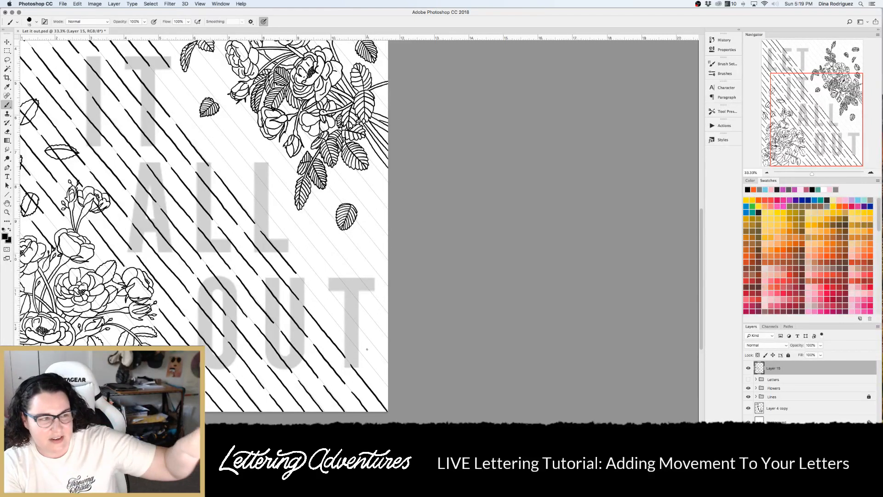
{"action": "left_click_drag", "start_coordinate": [301, 279], "coordinate": [332, 320]}
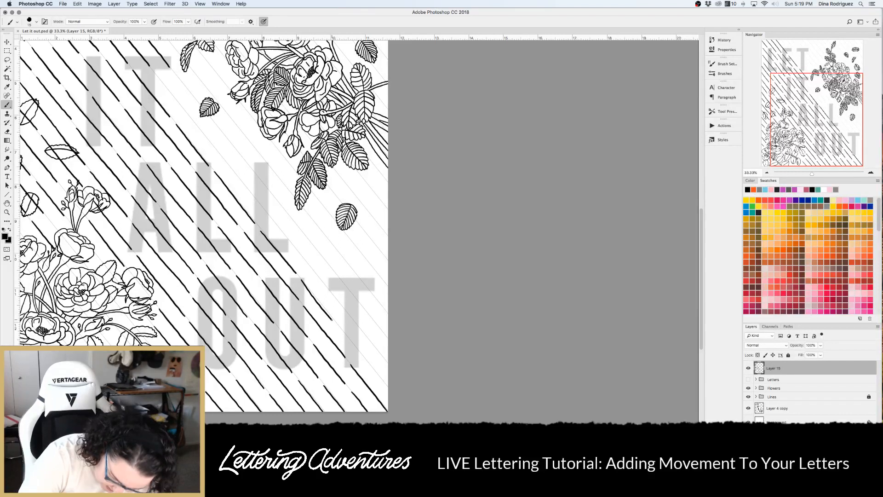
{"action": "key", "text": "super+z"}
{"action": "left_click_drag", "start_coordinate": [302, 279], "coordinate": [389, 389]}
Draw broken diagonal strokes from the T of IT down to the second L of ALL, plus one stroke through the loose leaf beside IT
{"action": "scroll", "coordinate": [243, 229], "scroll_direction": "up", "scroll_amount": 5}
{"action": "scroll", "coordinate": [243, 230], "scroll_direction": "left", "scroll_amount": 3}
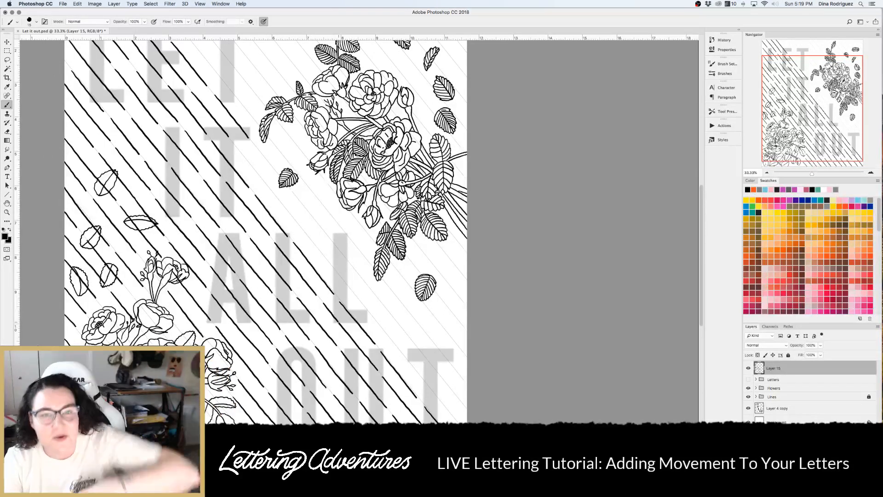
{"action": "scroll", "coordinate": [338, 322], "scroll_direction": "up", "scroll_amount": 3}
{"action": "scroll", "coordinate": [338, 322], "scroll_direction": "left", "scroll_amount": 1}
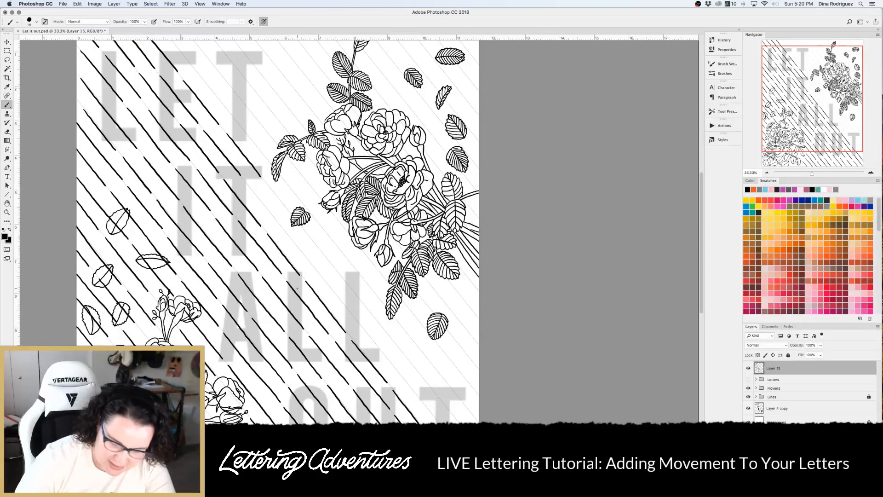
{"action": "left_click_drag", "start_coordinate": [247, 184], "coordinate": [278, 224]}
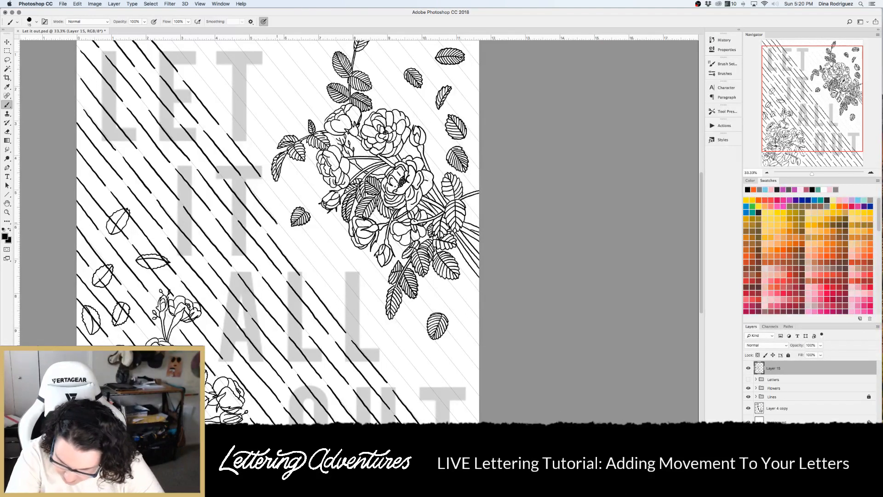
{"action": "key", "text": "cmd+z"}
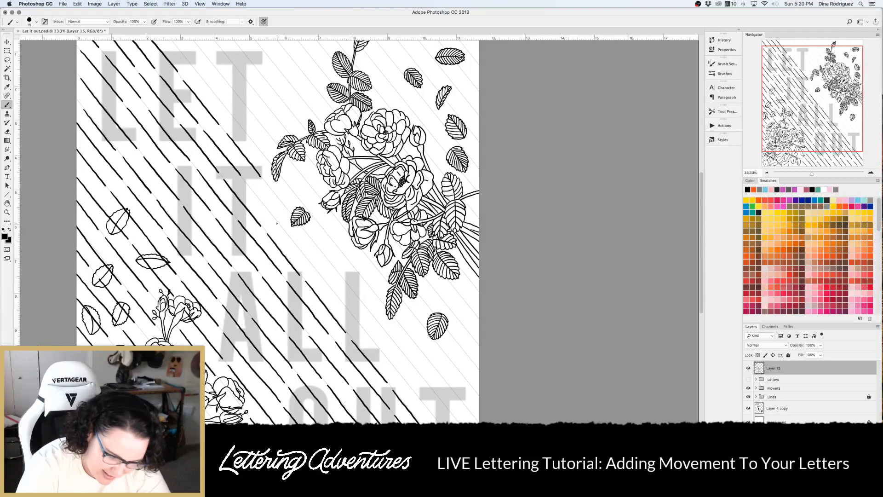
{"action": "left_click_drag", "start_coordinate": [245, 183], "coordinate": [287, 235]}
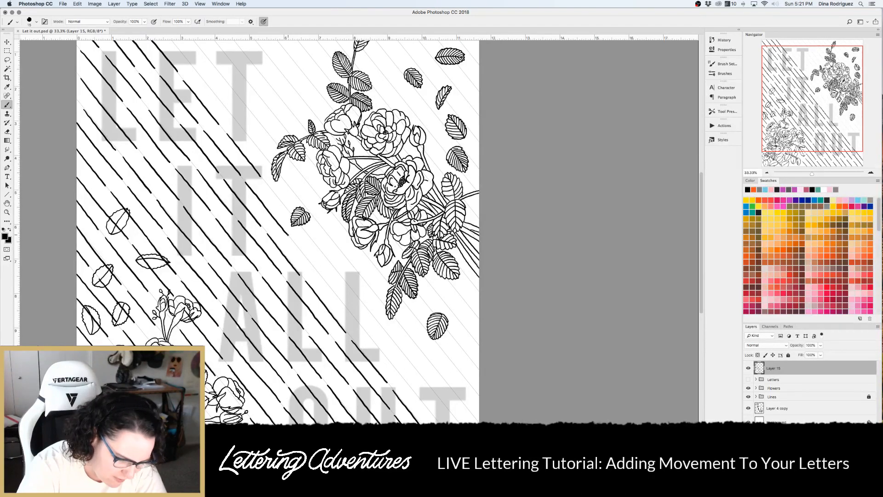
{"action": "mouse_move", "coordinate": [266, 184]}
{"action": "left_mouse_down"}
{"action": "mouse_move", "coordinate": [306, 233]}
{"action": "mouse_move", "coordinate": [306, 258]}
{"action": "mouse_move", "coordinate": [330, 288]}
{"action": "left_mouse_up"}
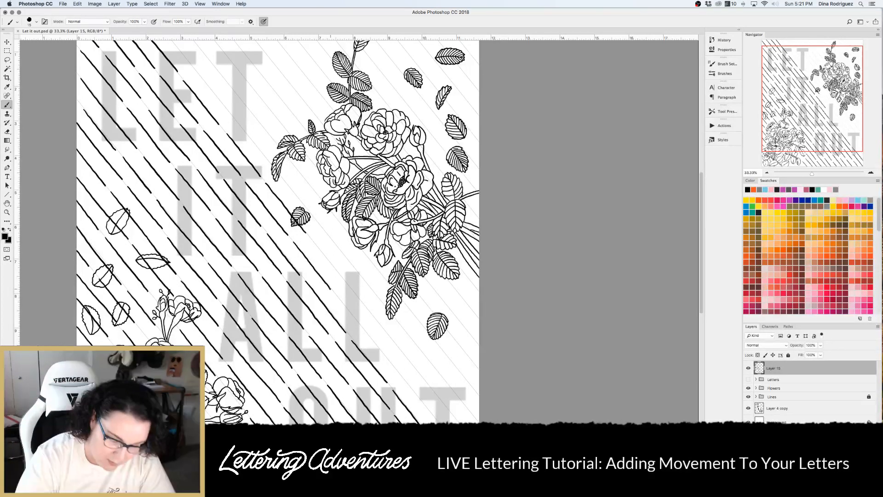
{"action": "left_click_drag", "start_coordinate": [330, 289], "coordinate": [368, 337]}
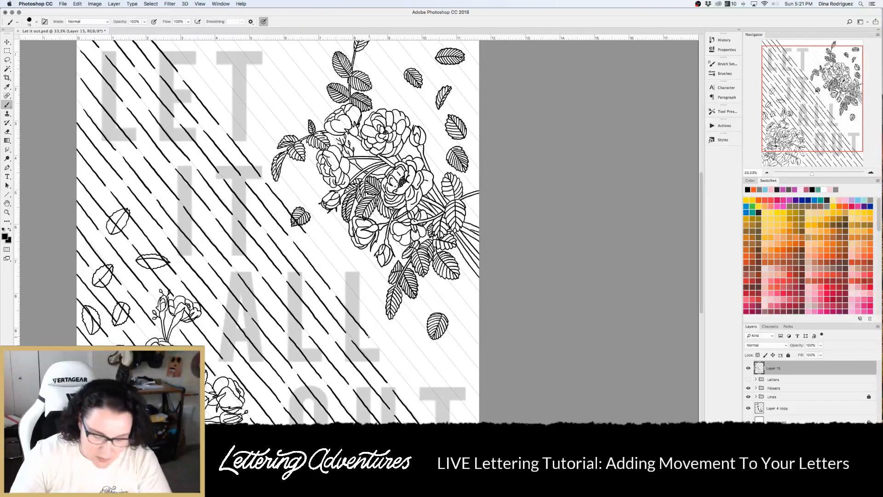
Draw broken diagonal strokes from beside the loose leaf near IT, past the second L of ALL, to just above the T of OUT
{"action": "scroll", "coordinate": [367, 337], "scroll_direction": "down", "scroll_amount": 2}
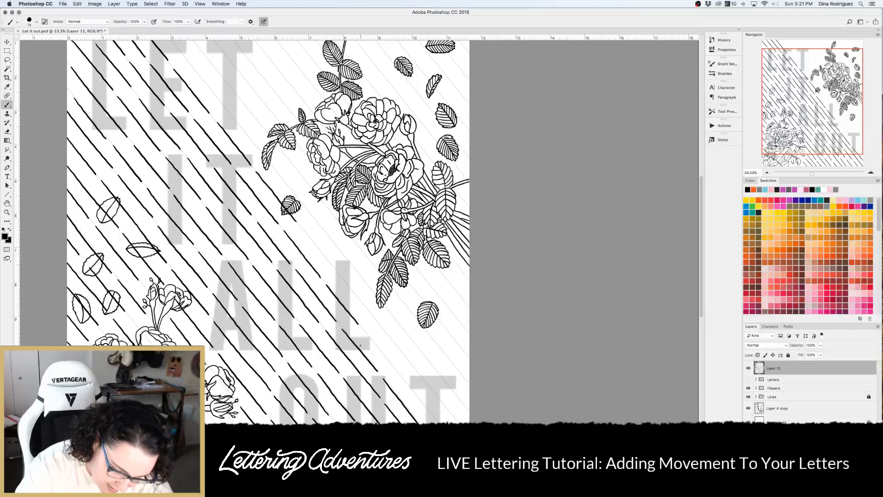
{"action": "left_click_drag", "start_coordinate": [302, 229], "coordinate": [338, 274]}
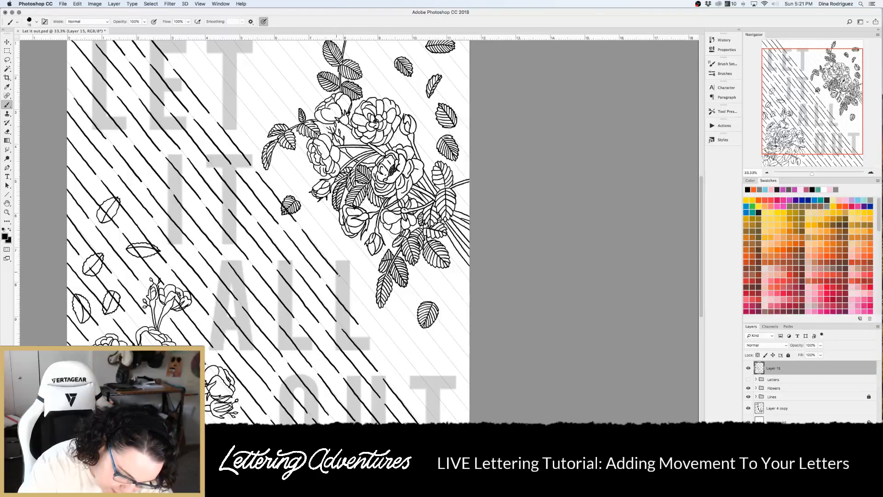
{"action": "scroll", "coordinate": [340, 276], "scroll_direction": "right", "scroll_amount": 3}
{"action": "scroll", "coordinate": [340, 276], "scroll_direction": "down", "scroll_amount": 2}
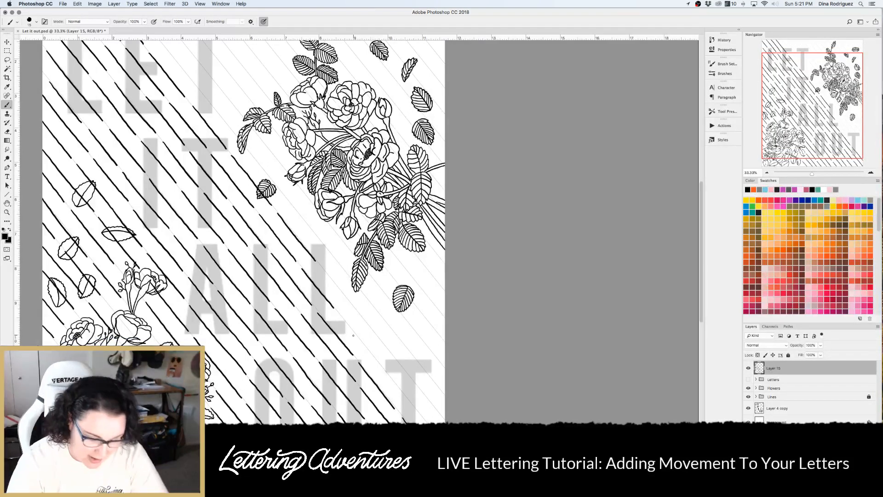
{"action": "left_click_drag", "start_coordinate": [327, 273], "coordinate": [359, 313]}
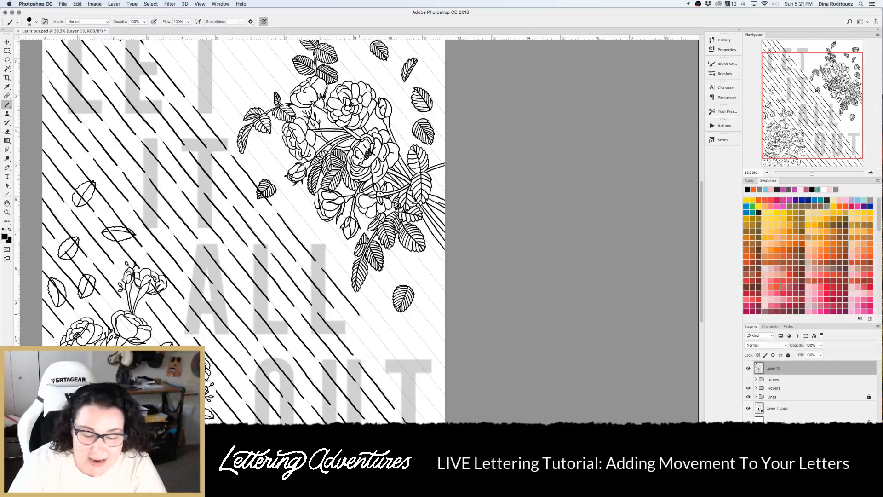
{"action": "left_click_drag", "start_coordinate": [340, 315], "coordinate": [375, 356]}
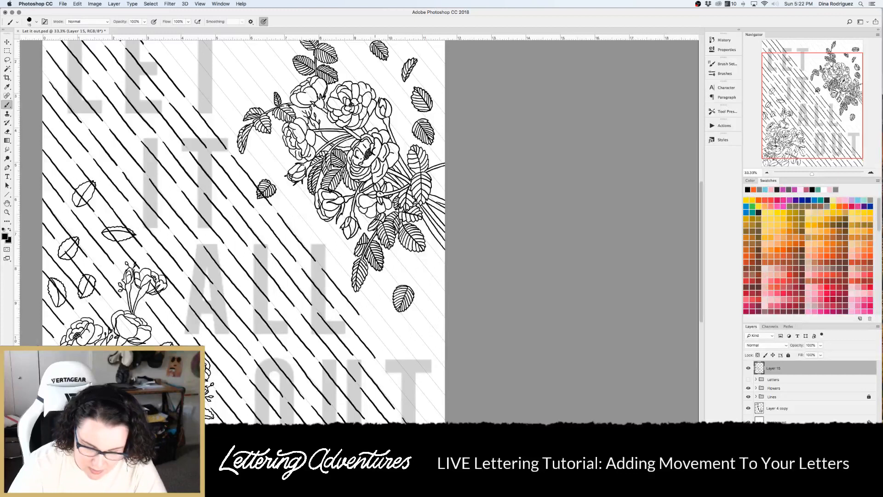
Continue the diagonal lines with broken strokes from above the T of OUT through the letter to the page's right edge
{"action": "scroll", "coordinate": [344, 269], "scroll_direction": "down", "scroll_amount": 2}
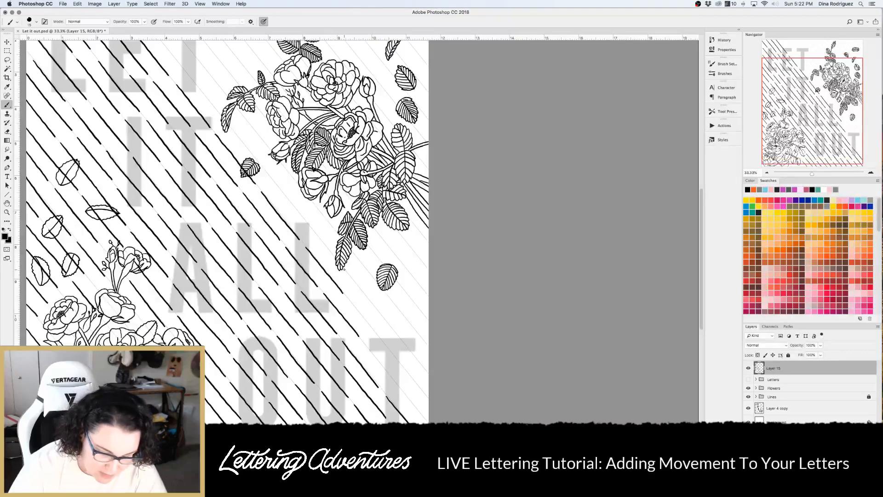
{"action": "scroll", "coordinate": [344, 269], "scroll_direction": "down", "scroll_amount": 2}
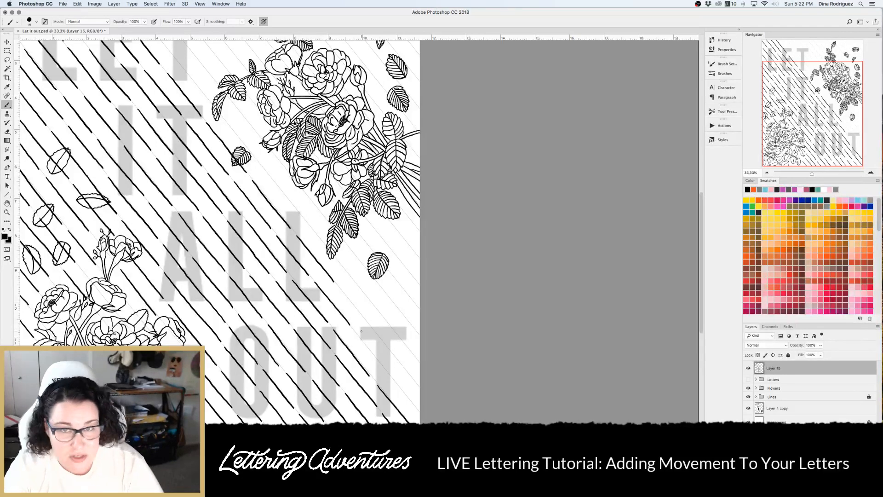
{"action": "scroll", "coordinate": [361, 331], "scroll_direction": "down", "scroll_amount": 3}
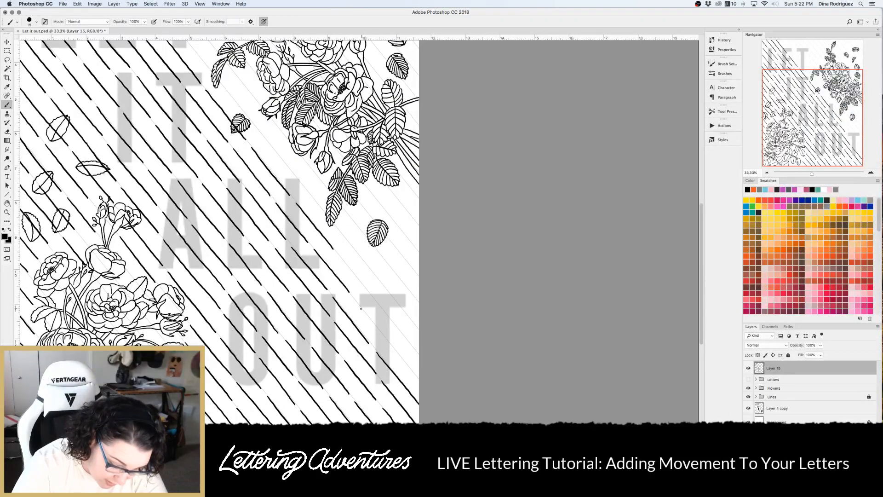
{"action": "left_click_drag", "start_coordinate": [340, 256], "coordinate": [379, 304]}
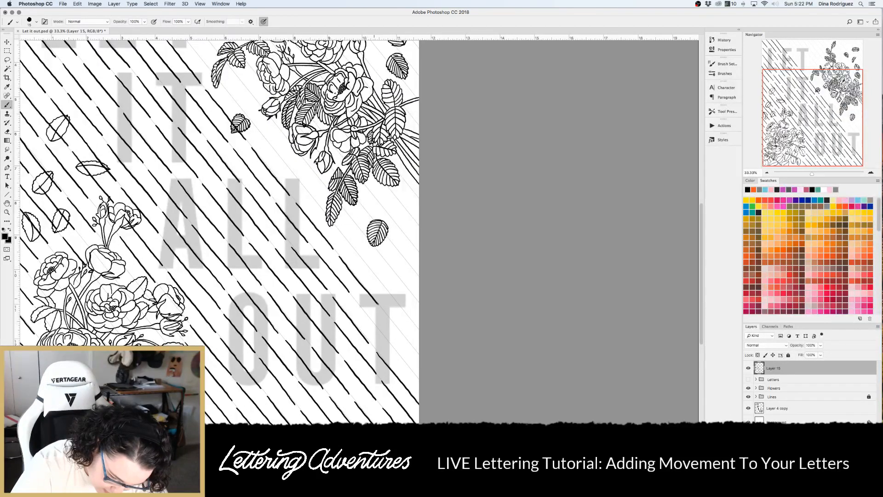
{"action": "left_click_drag", "start_coordinate": [354, 299], "coordinate": [420, 380]}
{"action": "left_click_drag", "start_coordinate": [384, 312], "coordinate": [419, 354]}
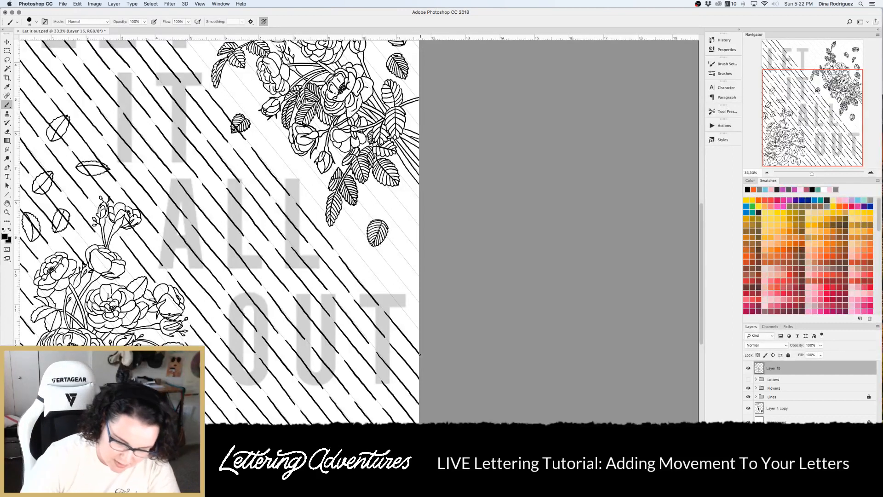
Draw the next broken diagonal line between the loose leaf beside IT and the page's right edge, passing below the bouquet's hanging leaves
{"action": "scroll", "coordinate": [353, 324], "scroll_direction": "right", "scroll_amount": 2}
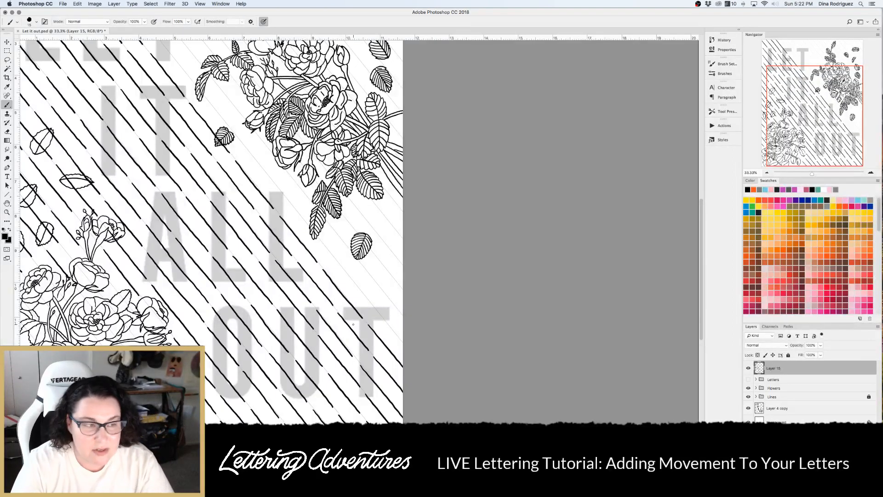
{"action": "left_click_drag", "start_coordinate": [321, 241], "coordinate": [403, 341]}
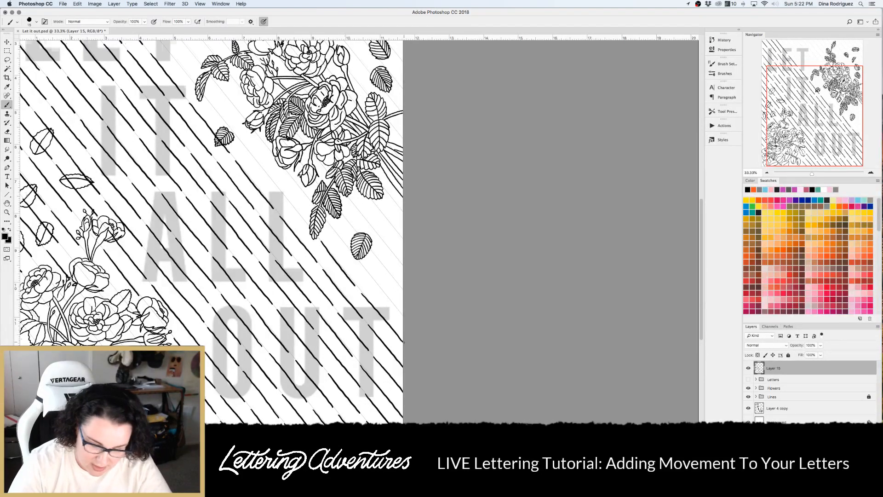
{"action": "scroll", "coordinate": [403, 342], "scroll_direction": "up", "scroll_amount": 5}
{"action": "scroll", "coordinate": [404, 343], "scroll_direction": "left", "scroll_amount": 2}
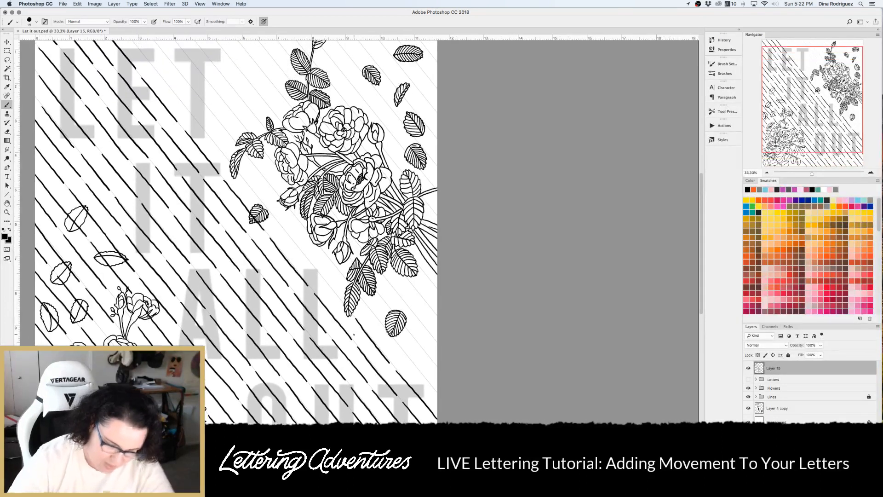
{"action": "left_click_drag", "start_coordinate": [296, 245], "coordinate": [339, 297]}
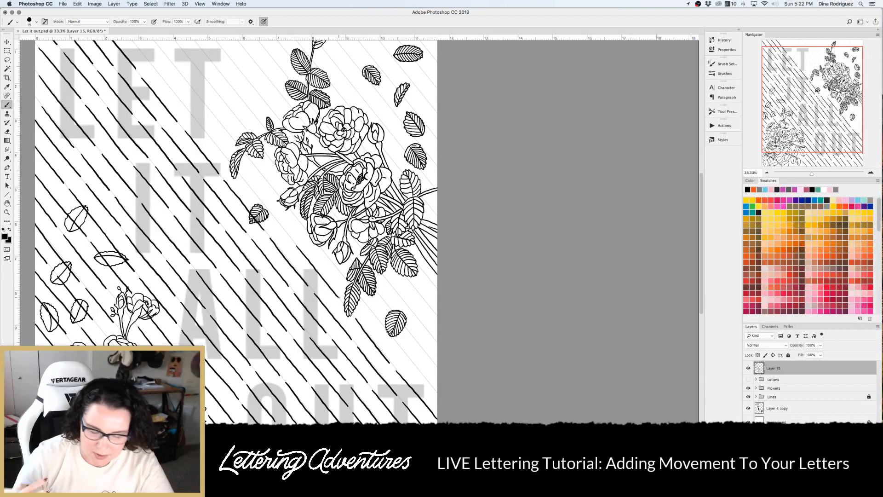
{"action": "scroll", "coordinate": [340, 297], "scroll_direction": "up", "scroll_amount": 4}
{"action": "scroll", "coordinate": [339, 297], "scroll_direction": "left", "scroll_amount": 3}
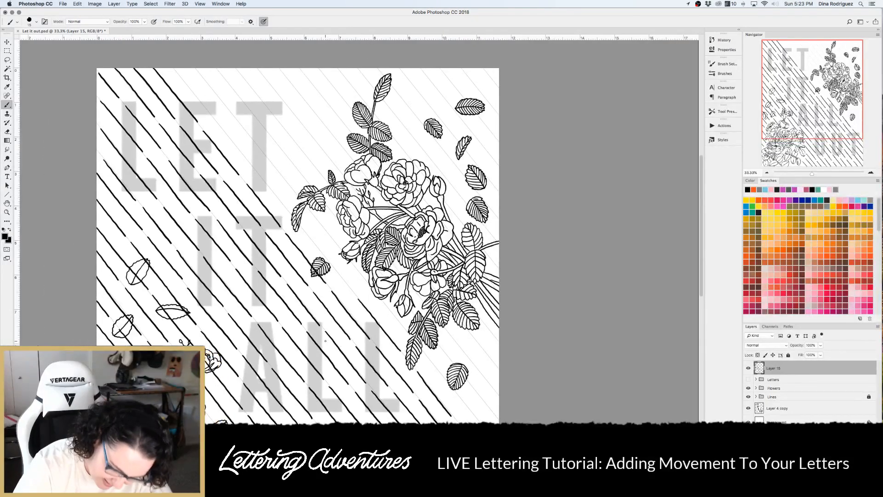
{"action": "left_click_drag", "start_coordinate": [334, 268], "coordinate": [353, 292]}
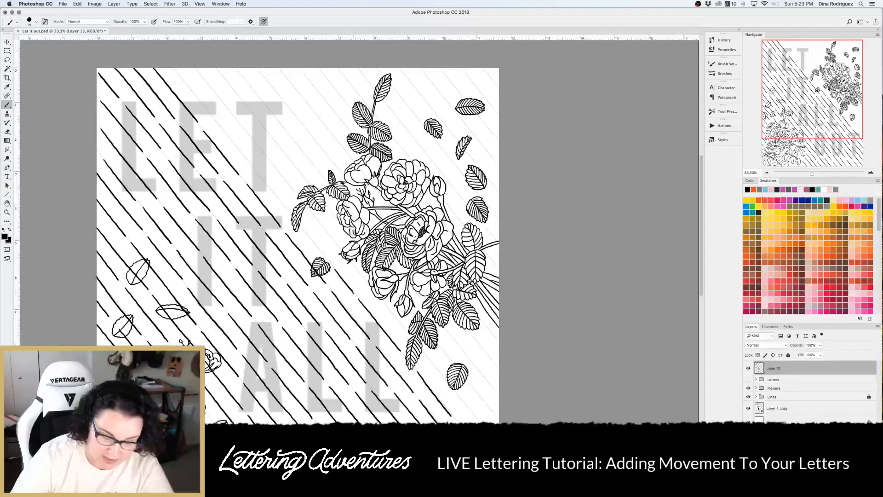
Draw a broken diagonal line from the page's top edge through the T of LET, plus a short stroke just above the loose leaf beside IT
{"action": "scroll", "coordinate": [354, 293], "scroll_direction": "up", "scroll_amount": 4}
{"action": "scroll", "coordinate": [353, 293], "scroll_direction": "left", "scroll_amount": 3}
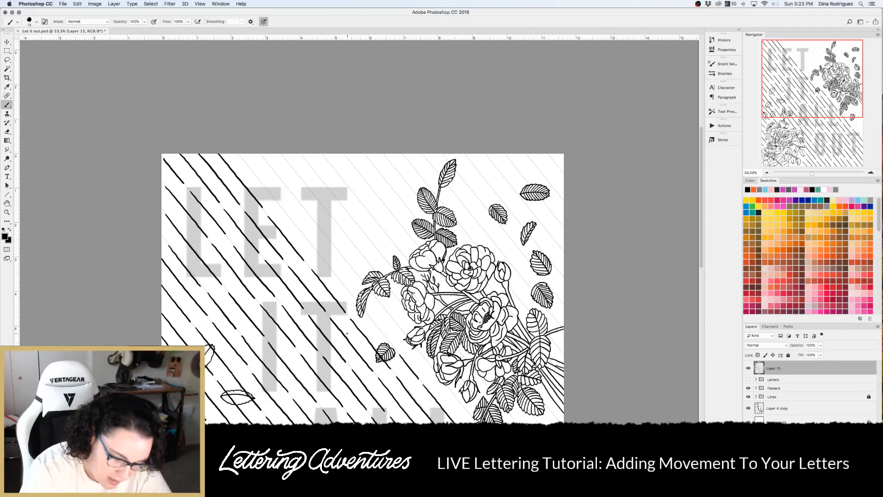
{"action": "left_click_drag", "start_coordinate": [235, 150], "coordinate": [351, 295]}
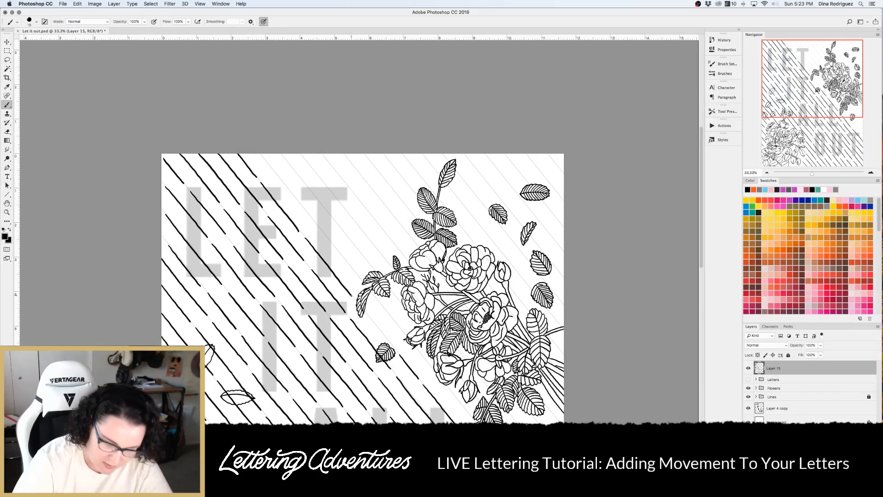
{"action": "scroll", "coordinate": [352, 296], "scroll_direction": "down", "scroll_amount": 3}
{"action": "scroll", "coordinate": [352, 296], "scroll_direction": "right", "scroll_amount": 3}
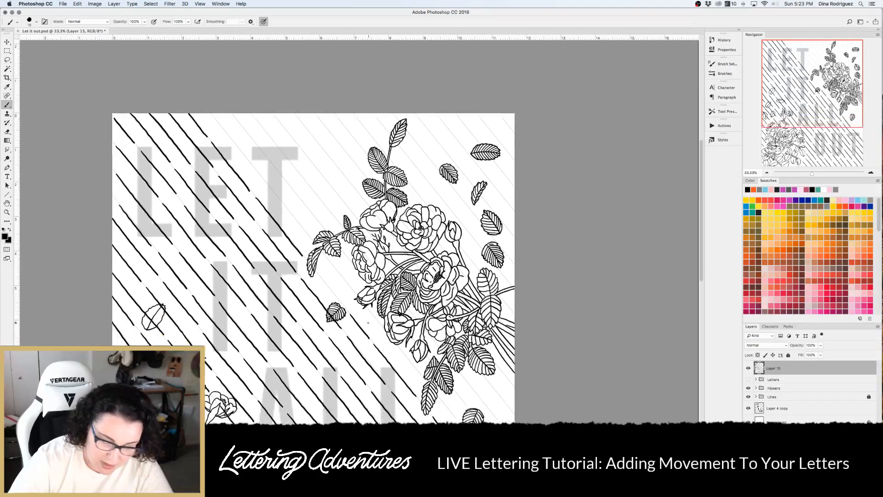
{"action": "left_click_drag", "start_coordinate": [319, 274], "coordinate": [339, 299]}
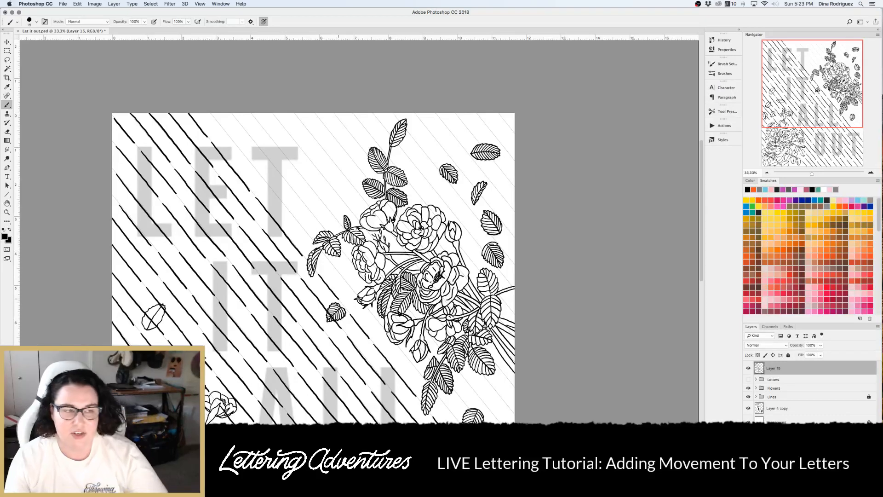
Draw the adjacent diagonal line from the top edge through the T of LET to the bouquet, undoing and redrawing the stroke across the T
{"action": "scroll", "coordinate": [310, 305], "scroll_direction": "up", "scroll_amount": 3}
{"action": "scroll", "coordinate": [311, 305], "scroll_direction": "left", "scroll_amount": 2}
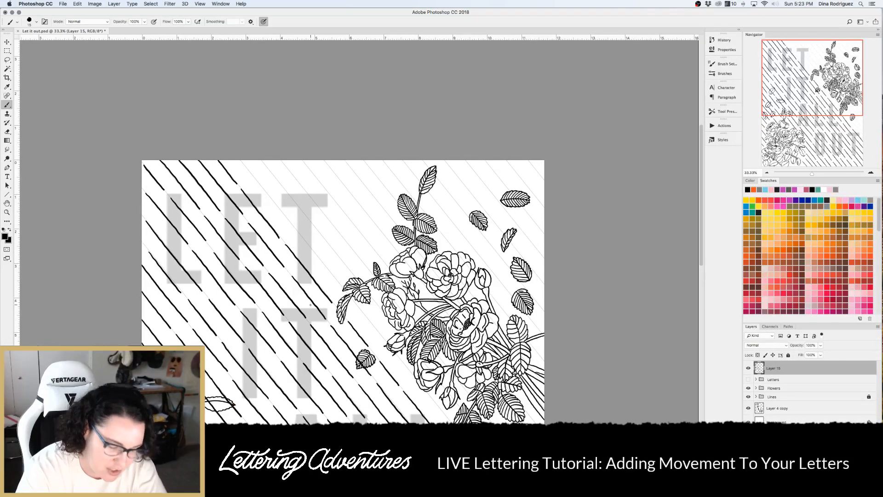
{"action": "left_click_drag", "start_coordinate": [241, 162], "coordinate": [276, 203]}
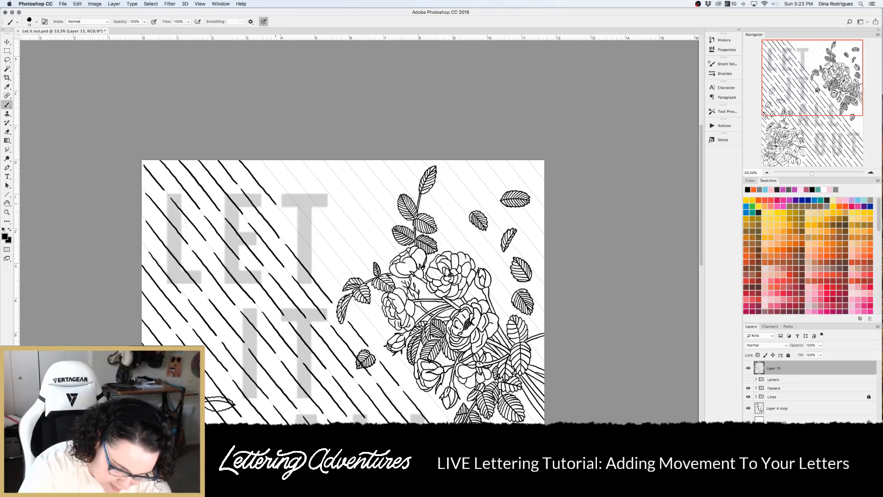
{"action": "left_click_drag", "start_coordinate": [279, 209], "coordinate": [314, 253]}
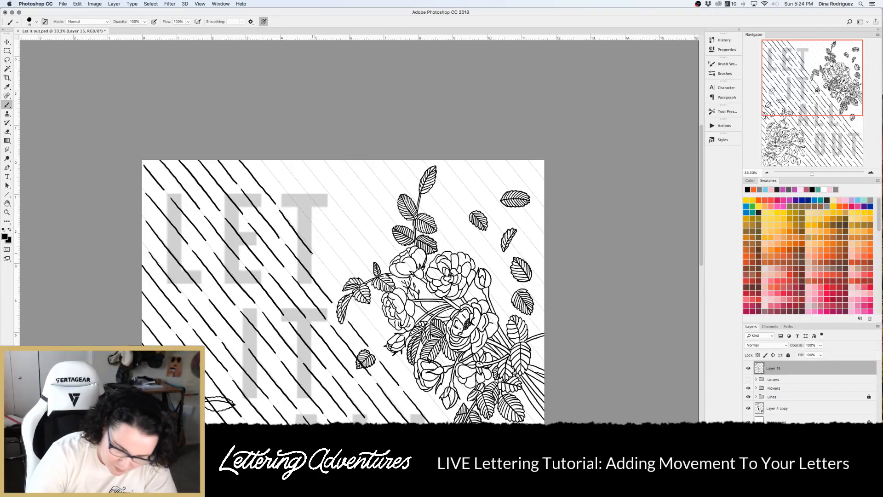
{"action": "key", "text": "super+z"}
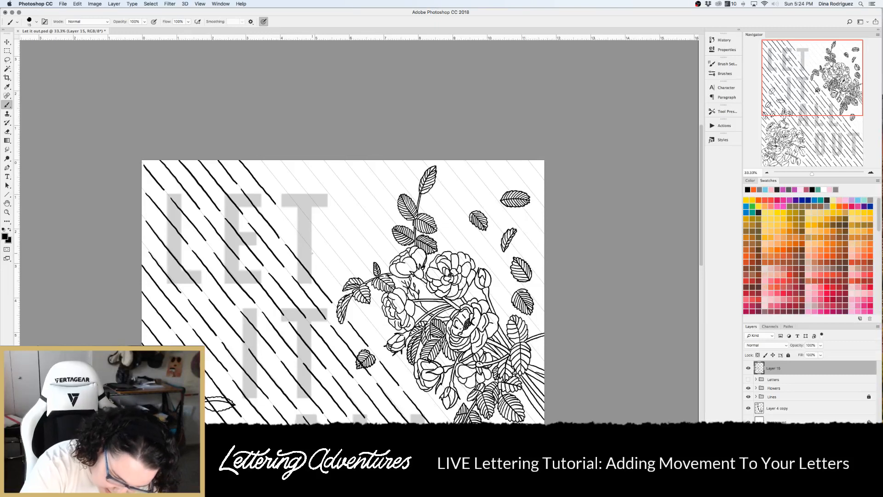
{"action": "left_click_drag", "start_coordinate": [279, 210], "coordinate": [382, 336]}
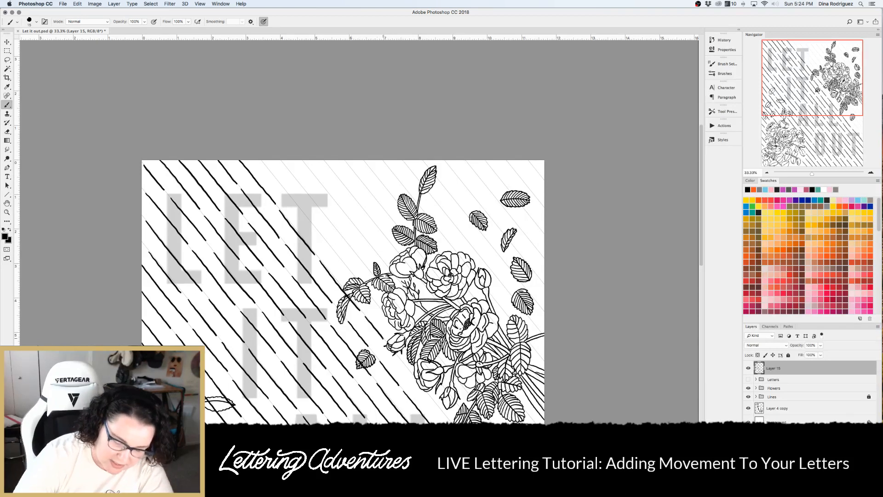
Draw one more broken diagonal line from the page's top edge across the T of LET to the bouquet's outer leaves
{"action": "scroll", "coordinate": [382, 336], "scroll_direction": "up", "scroll_amount": 3}
{"action": "scroll", "coordinate": [382, 337], "scroll_direction": "left", "scroll_amount": 1}
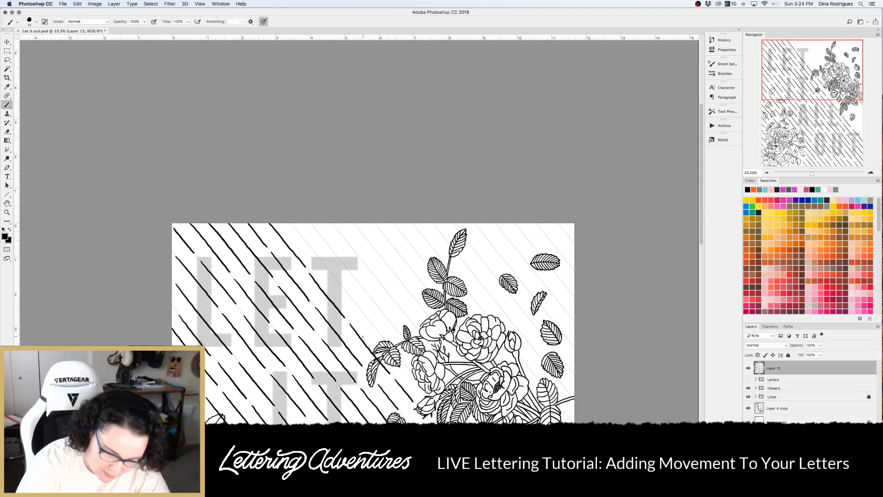
{"action": "left_click_drag", "start_coordinate": [288, 220], "coordinate": [378, 330]}
{"action": "key", "text": "super+minus"}
{"action": "key", "text": "super+minus"}
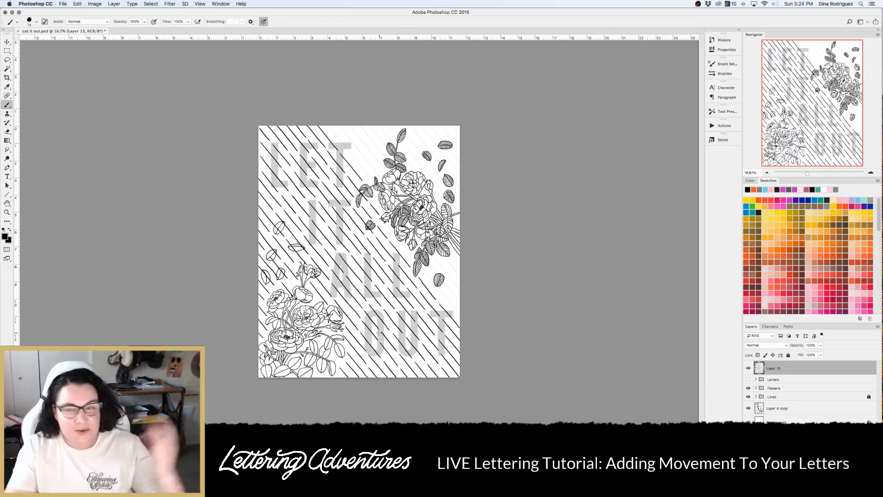
Draw broken diagonal strokes along the bouquet's lower edge, from beside its lower flowers to the hanging leaves above the second L of ALL
{"action": "key", "text": "super+equal"}
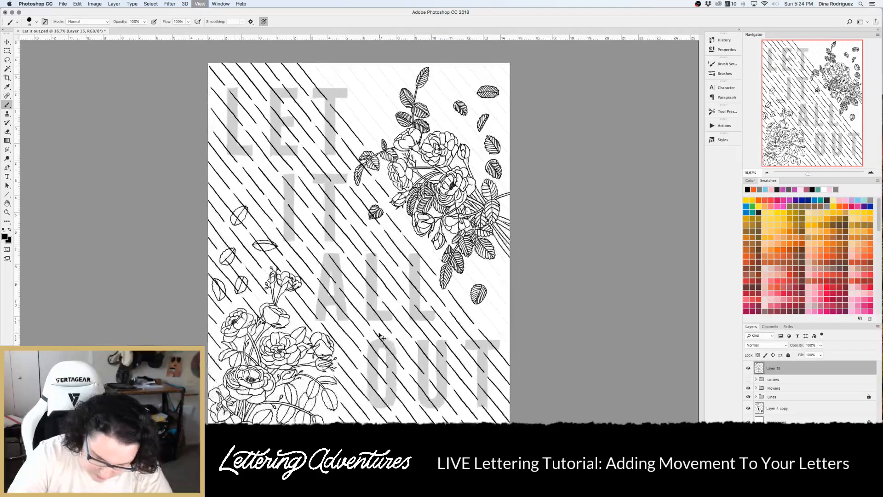
{"action": "scroll", "coordinate": [379, 332], "scroll_direction": "up", "scroll_amount": 5}
{"action": "scroll", "coordinate": [366, 340], "scroll_direction": "up", "scroll_amount": 2}
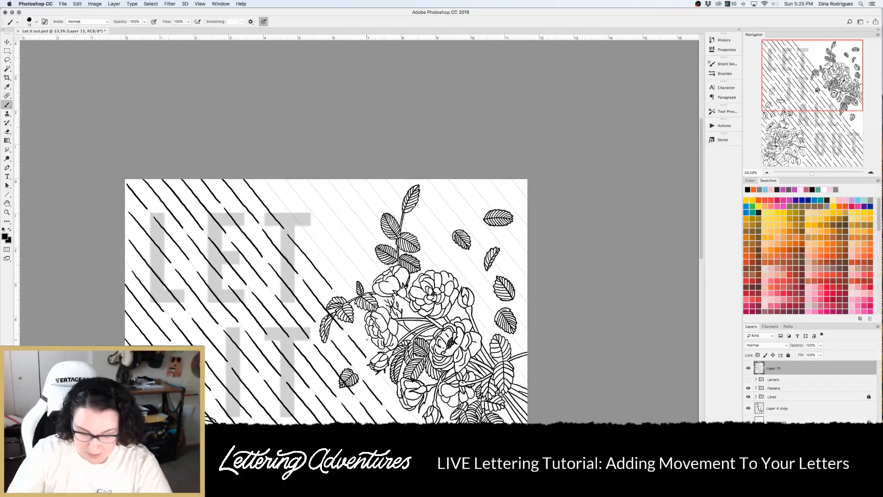
{"action": "scroll", "coordinate": [367, 340], "scroll_direction": "down", "scroll_amount": 5}
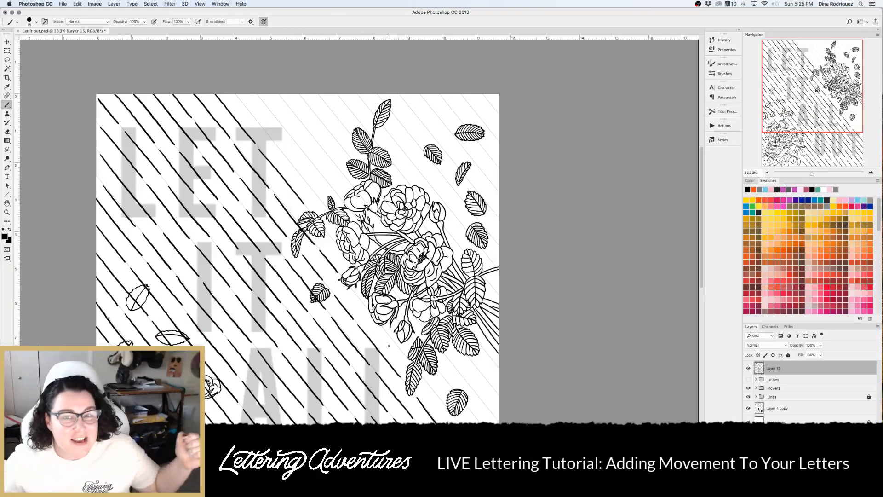
{"action": "scroll", "coordinate": [388, 345], "scroll_direction": "down", "scroll_amount": 2}
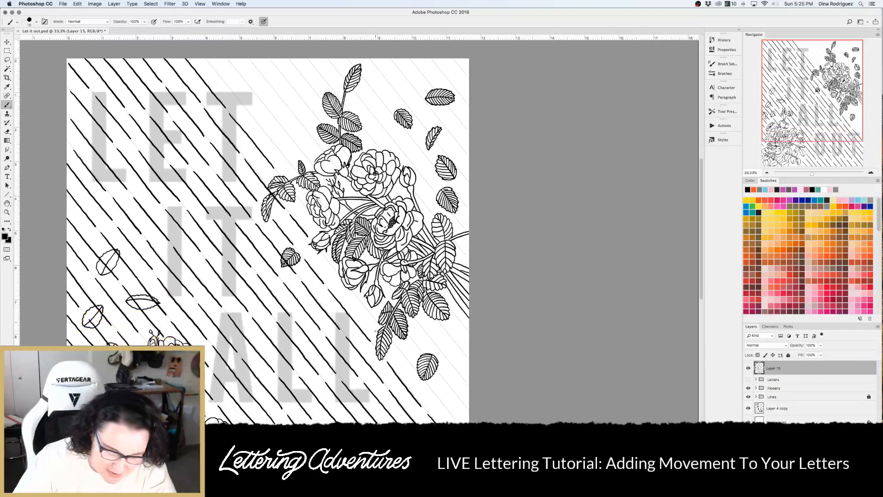
{"action": "left_click_drag", "start_coordinate": [327, 258], "coordinate": [370, 311]}
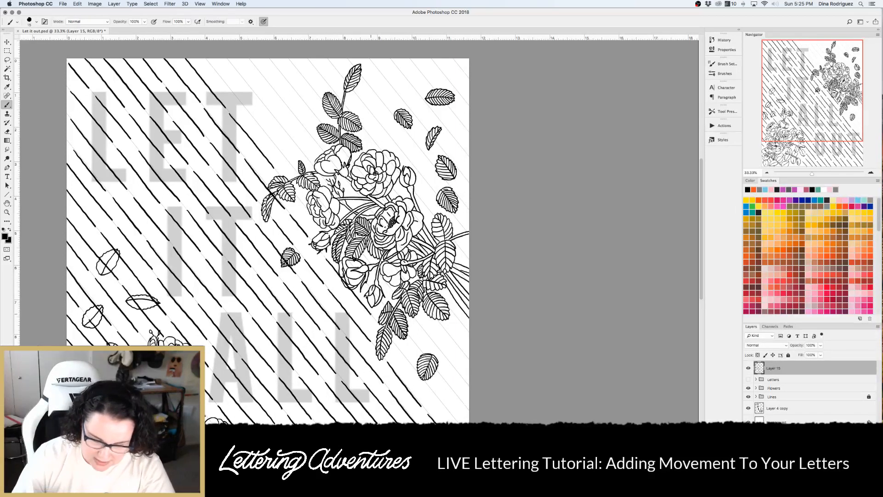
Draw broken diagonal strokes from the bouquet's hanging leaves, past and through the loose leaf above OUT, towards the page's right edge
{"action": "scroll", "coordinate": [380, 341], "scroll_direction": "down", "scroll_amount": 2}
{"action": "scroll", "coordinate": [380, 340], "scroll_direction": "right", "scroll_amount": 2}
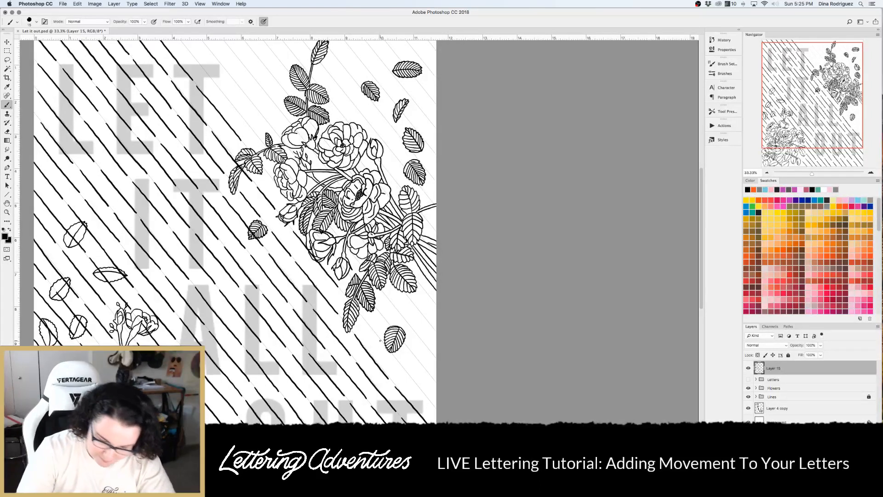
{"action": "left_click_drag", "start_coordinate": [363, 319], "coordinate": [437, 410]}
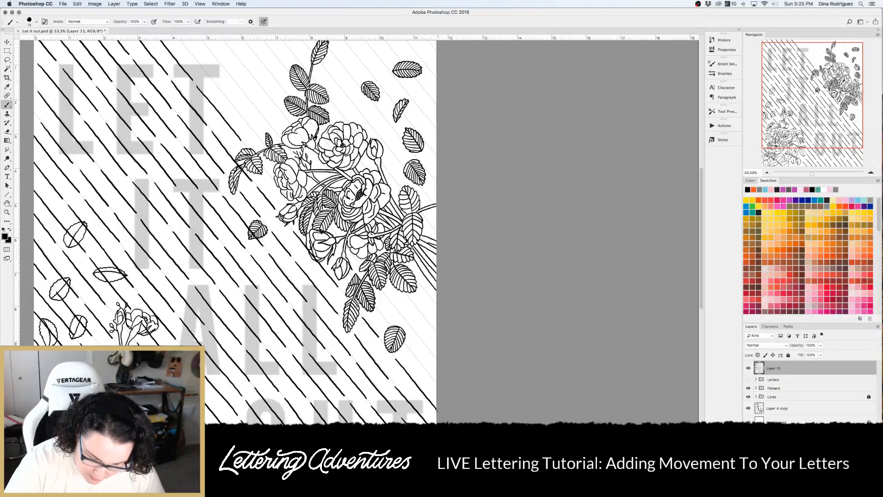
{"action": "left_click_drag", "start_coordinate": [379, 311], "coordinate": [431, 376]}
{"action": "left_click_drag", "start_coordinate": [382, 293], "coordinate": [430, 348]}
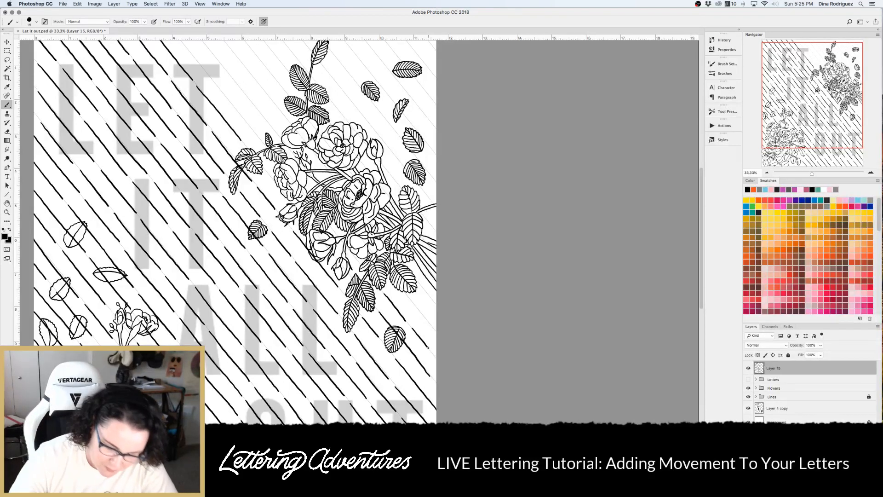
Finish the short stroke near the page's right edge below the bouquet and draw two broken diagonal lines from the top edge past the T of LET
{"action": "left_click_drag", "start_coordinate": [409, 298], "coordinate": [432, 328]}
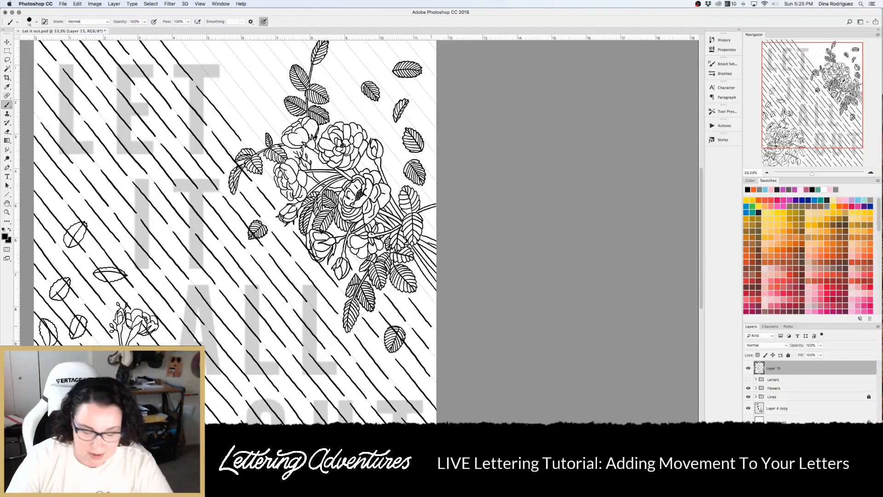
{"action": "scroll", "coordinate": [318, 335], "scroll_direction": "up", "scroll_amount": 5}
{"action": "scroll", "coordinate": [318, 335], "scroll_direction": "left", "scroll_amount": 4}
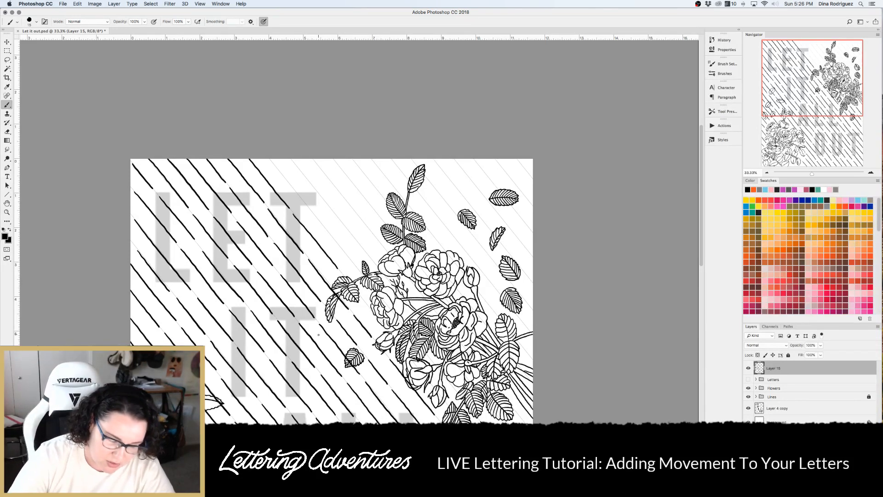
{"action": "left_click_drag", "start_coordinate": [270, 160], "coordinate": [355, 265]}
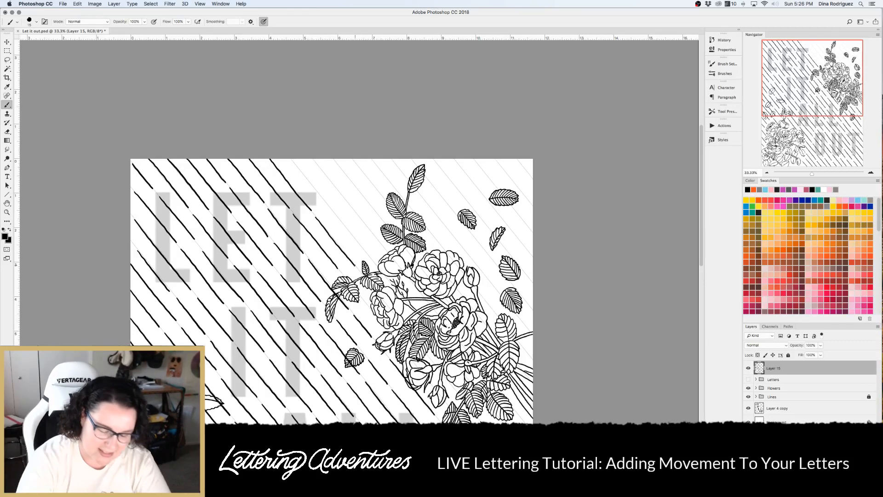
{"action": "left_click_drag", "start_coordinate": [289, 157], "coordinate": [312, 185]}
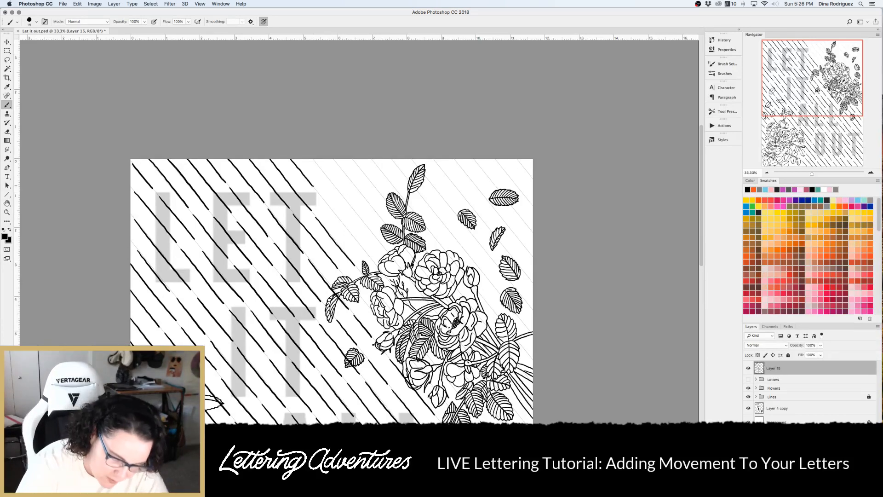
{"action": "left_click_drag", "start_coordinate": [316, 191], "coordinate": [372, 261]}
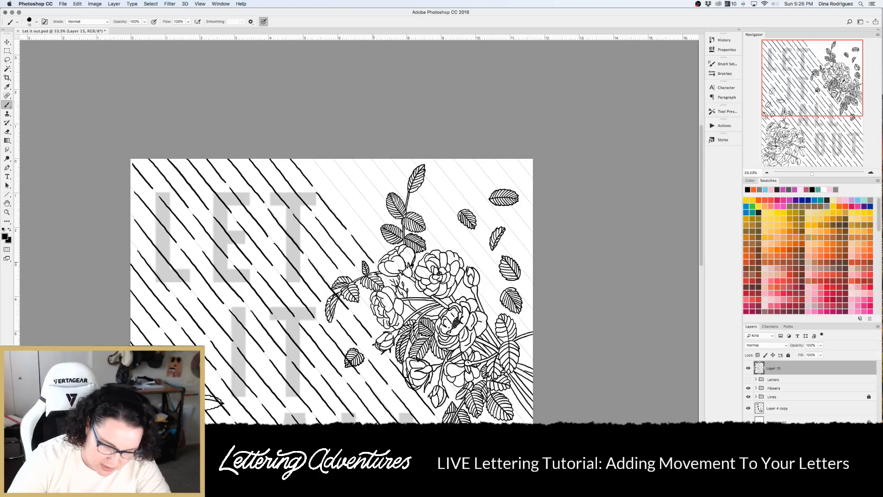
Draw the next broken diagonal lines from the page's top edge, between the T of LET and the bouquet's upper leaf sprig
{"action": "scroll", "coordinate": [333, 290], "scroll_direction": "up", "scroll_amount": 2}
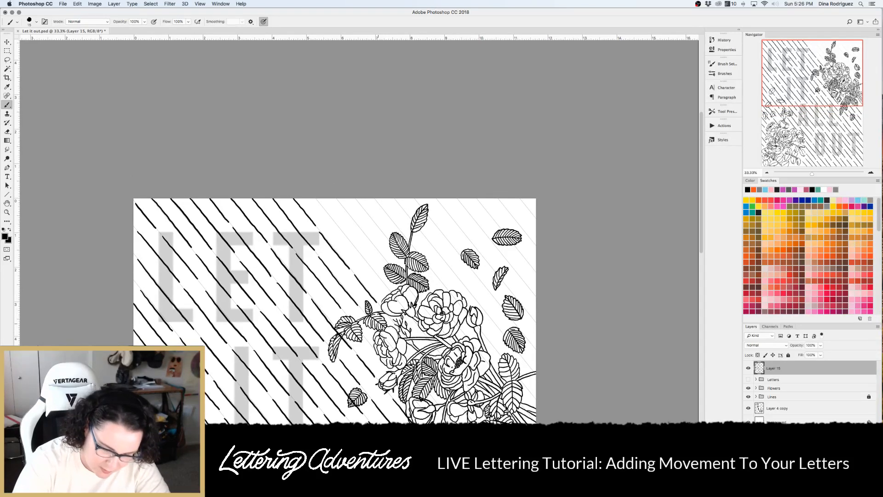
{"action": "left_click_drag", "start_coordinate": [315, 199], "coordinate": [345, 237]}
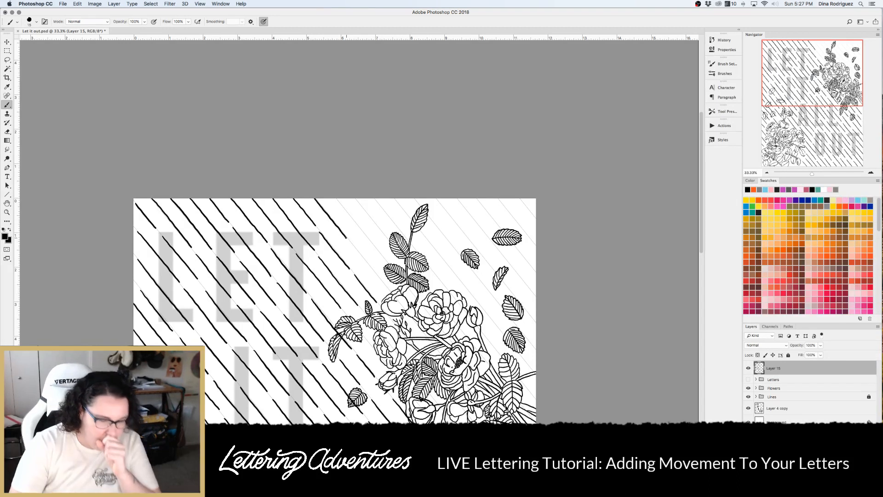
{"action": "left_click_drag", "start_coordinate": [350, 245], "coordinate": [387, 288]}
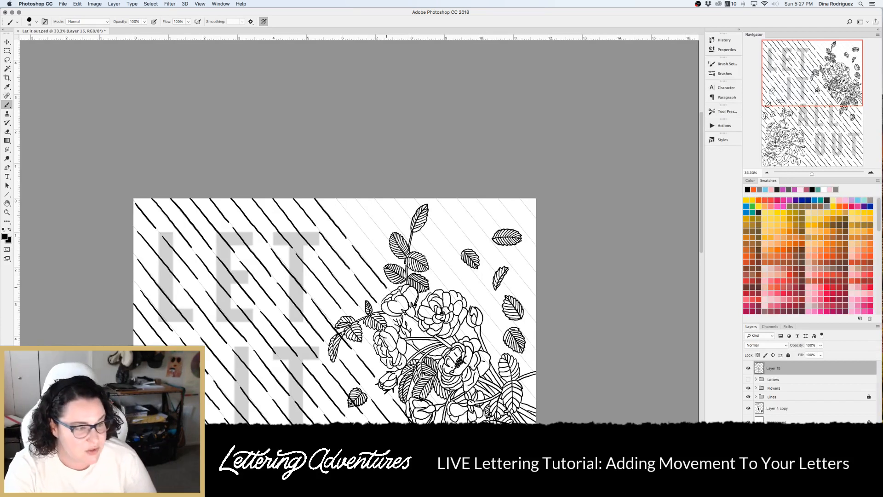
{"action": "left_click_drag", "start_coordinate": [337, 199], "coordinate": [384, 258]}
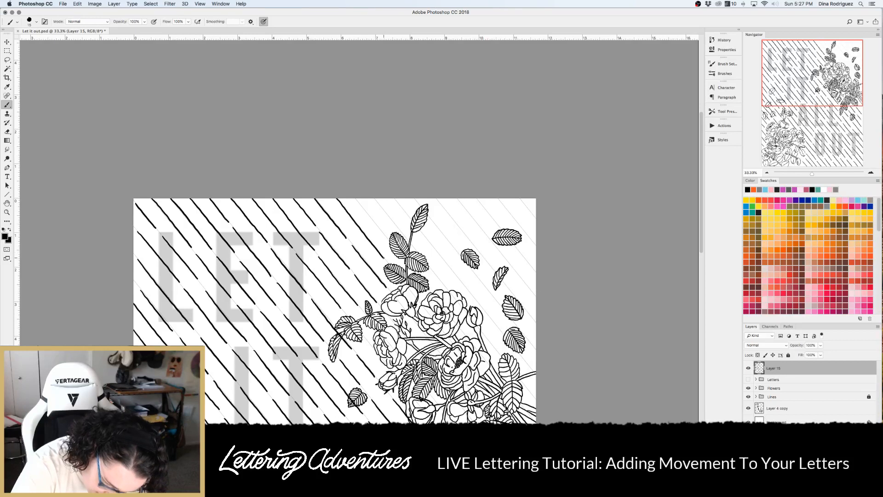
{"action": "mouse_move", "coordinate": [353, 194]}
{"action": "left_mouse_down"}
{"action": "mouse_move", "coordinate": [385, 237]}
{"action": "mouse_move", "coordinate": [381, 207]}
{"action": "mouse_move", "coordinate": [394, 223]}
{"action": "mouse_move", "coordinate": [407, 215]}
{"action": "left_mouse_up"}
{"action": "left_click_drag", "start_coordinate": [183, 395], "coordinate": [78, 340]}
{"action": "left_click_drag", "start_coordinate": [252, 273], "coordinate": [266, 291]}
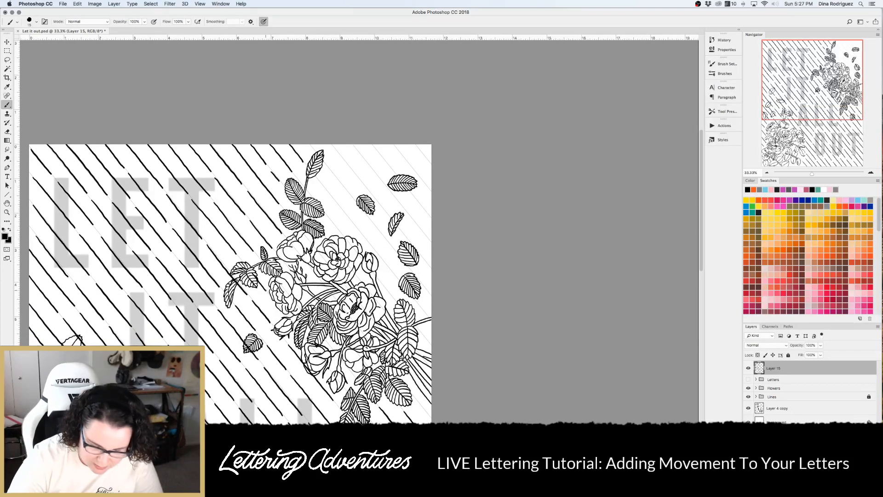
Draw broken diagonal strokes from the upper leaf sprig along the bouquet's upper flowers towards the right edge, including a short stroke through the top leaf
{"action": "left_click_drag", "start_coordinate": [387, 230], "coordinate": [374, 240]}
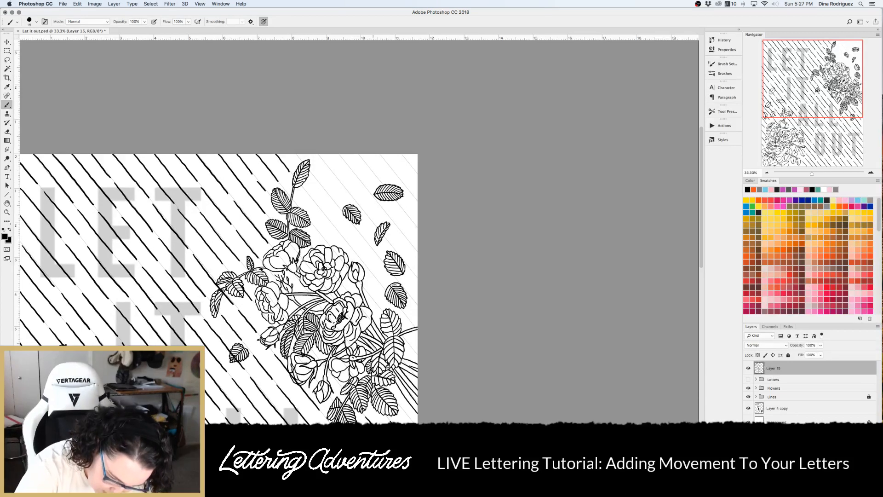
{"action": "left_click_drag", "start_coordinate": [314, 224], "coordinate": [326, 240]}
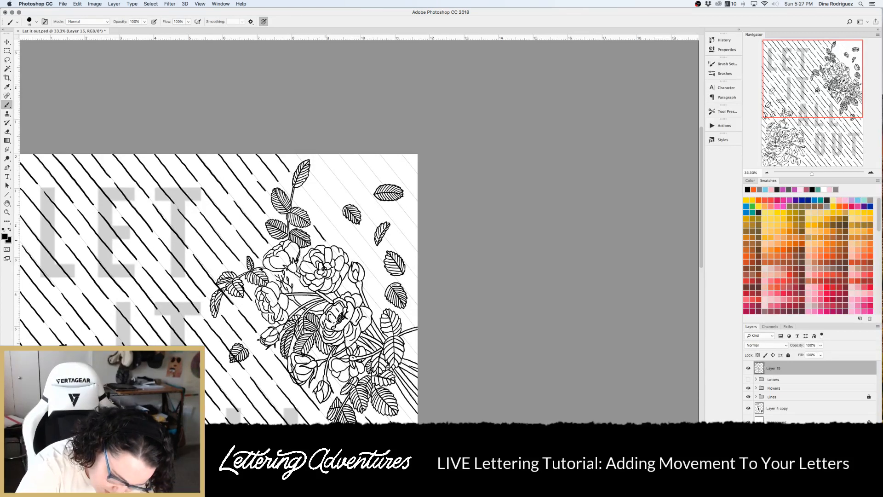
{"action": "mouse_move", "coordinate": [297, 179]}
{"action": "left_mouse_down"}
{"action": "mouse_move", "coordinate": [379, 283]}
{"action": "mouse_move", "coordinate": [378, 303]}
{"action": "left_mouse_up"}
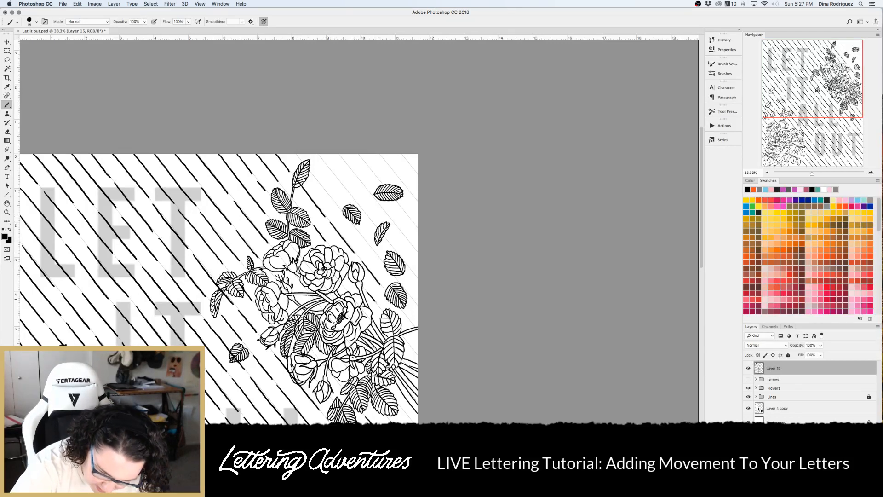
{"action": "left_click_drag", "start_coordinate": [312, 175], "coordinate": [380, 258]}
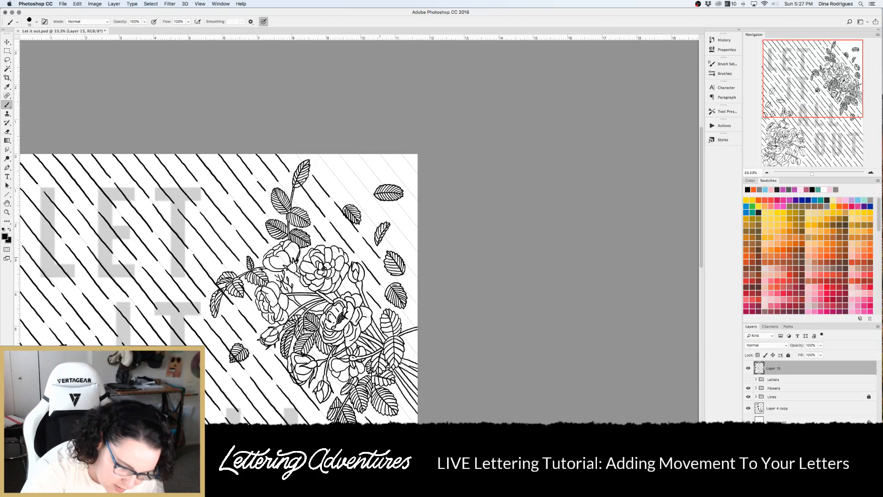
{"action": "left_click_drag", "start_coordinate": [295, 153], "coordinate": [303, 165]}
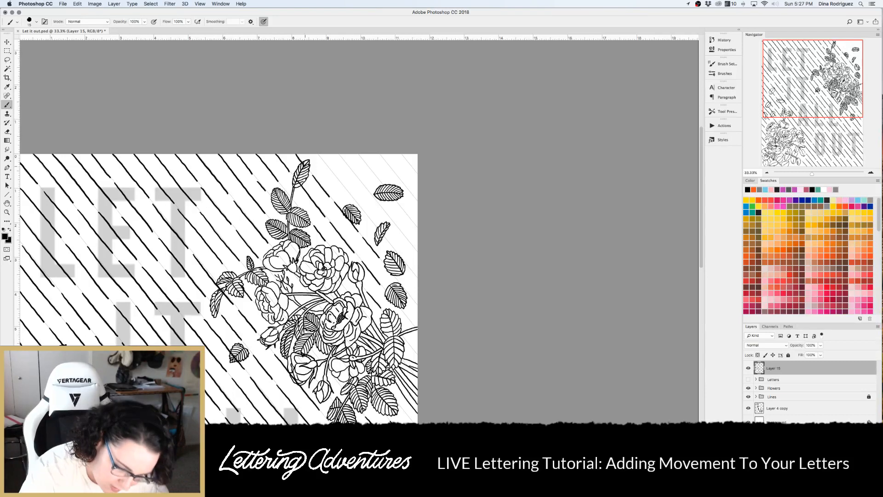
Fill the page's upper right corner with broken diagonal strokes from the top edge, through the loose leaves, to the right edge
{"action": "left_click_drag", "start_coordinate": [316, 154], "coordinate": [344, 186]}
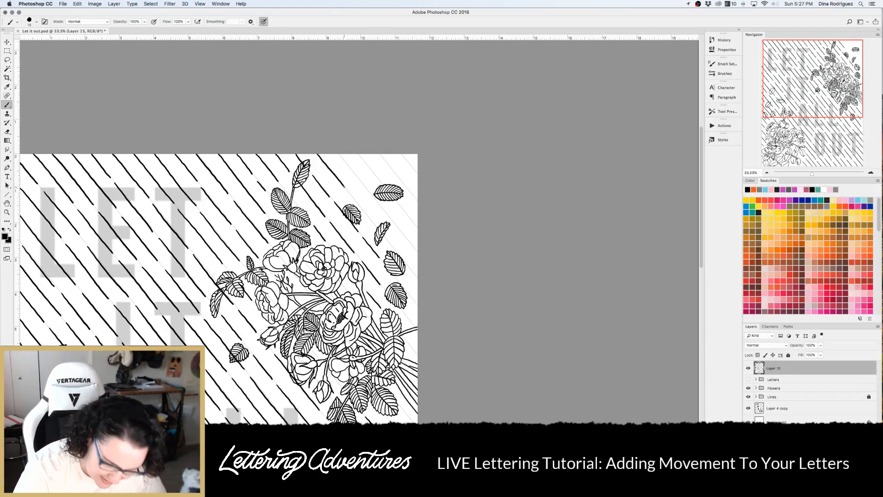
{"action": "left_click_drag", "start_coordinate": [353, 199], "coordinate": [374, 221]}
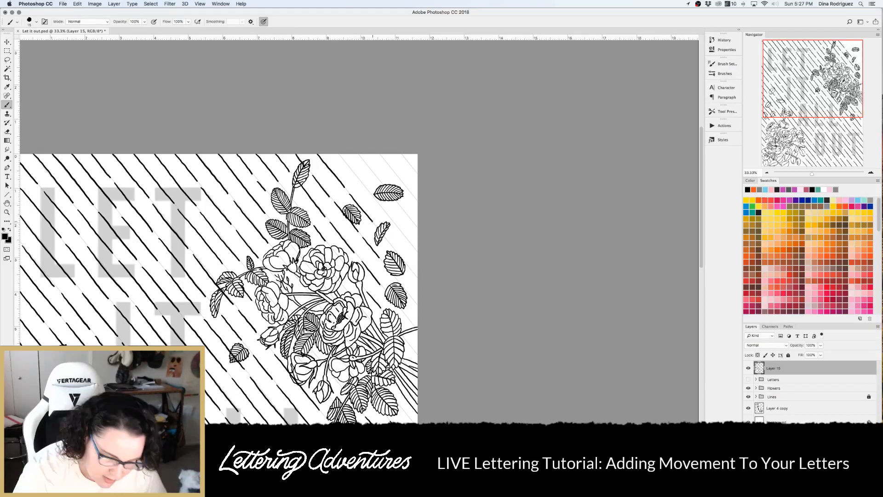
{"action": "mouse_move", "coordinate": [340, 155]}
{"action": "left_mouse_down"}
{"action": "mouse_move", "coordinate": [418, 253]}
{"action": "mouse_move", "coordinate": [405, 272]}
{"action": "mouse_move", "coordinate": [414, 350]}
{"action": "left_mouse_up"}
{"action": "left_click_drag", "start_coordinate": [359, 154], "coordinate": [414, 223]}
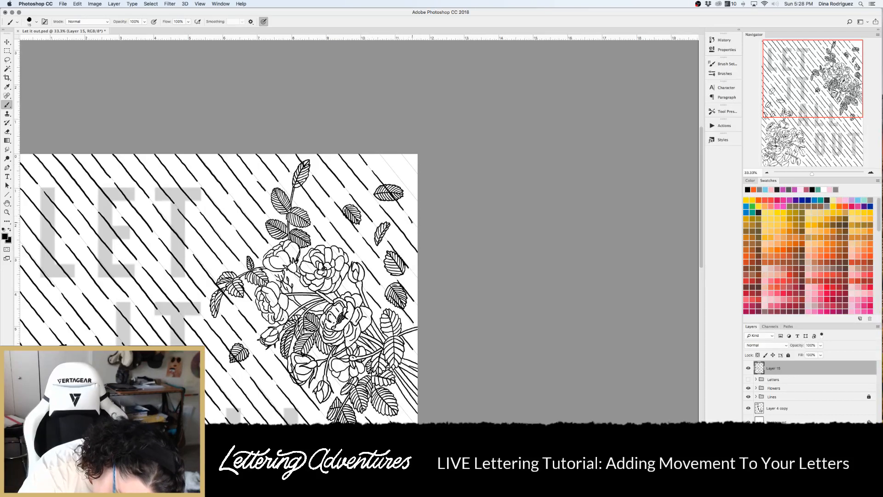
{"action": "left_click_drag", "start_coordinate": [378, 153], "coordinate": [414, 196]}
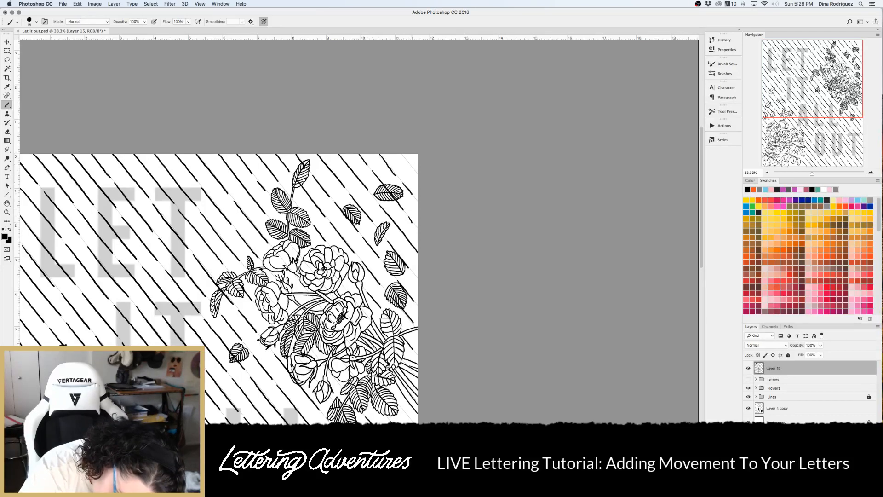
{"action": "left_click_drag", "start_coordinate": [403, 155], "coordinate": [412, 169]}
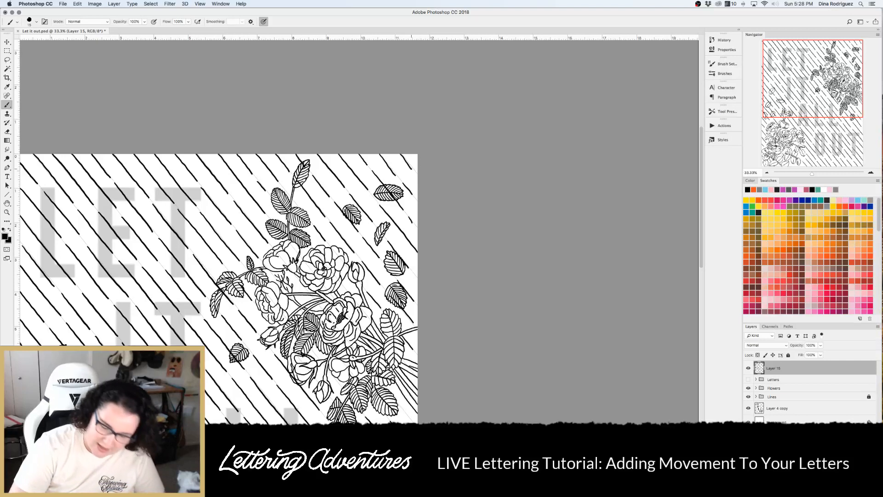
Examine the whole artwork, comparing it with the diagonal line layer hidden and shown
{"action": "key", "text": "super+minus"}
{"action": "key", "text": "super+minus"}
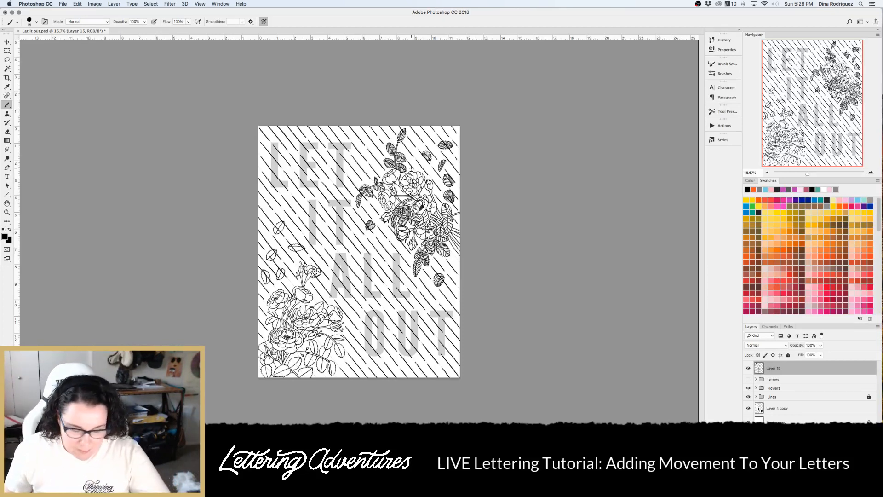
{"action": "key", "text": "super+equal"}
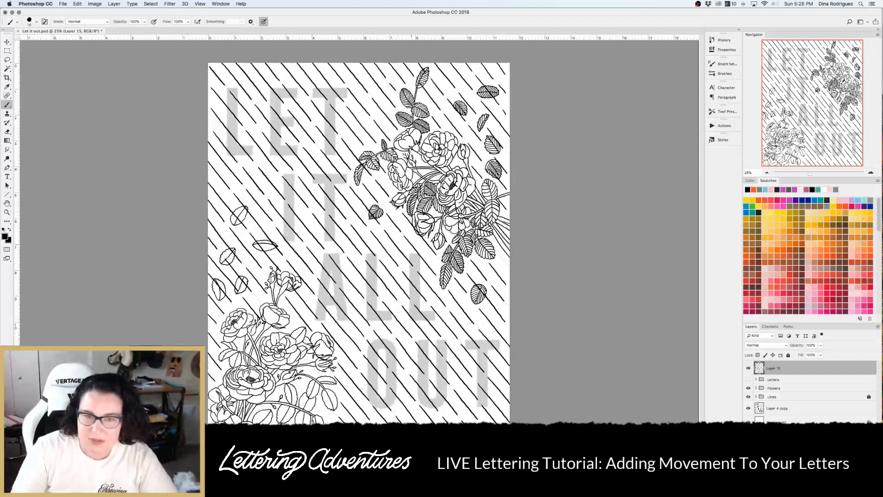
{"action": "left_click", "coordinate": [748, 368]}
{"action": "left_click", "coordinate": [748, 368]}
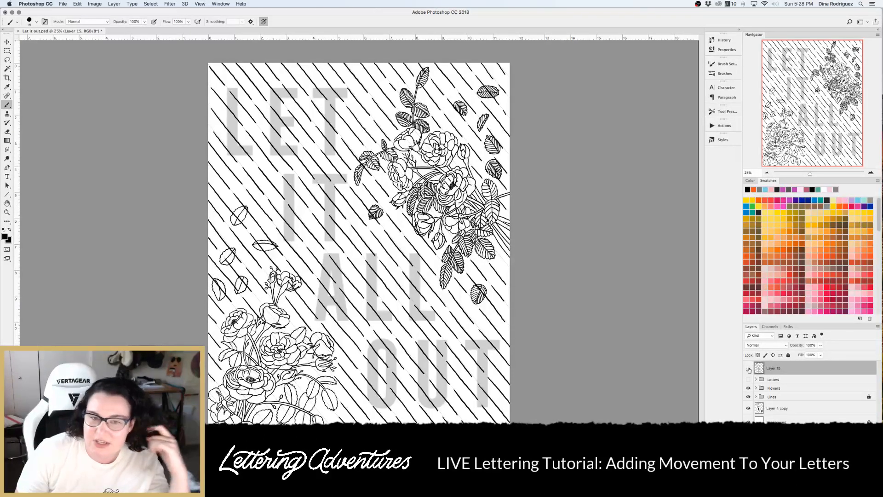
{"action": "left_click", "coordinate": [748, 368]}
{"action": "left_click", "coordinate": [748, 368]}
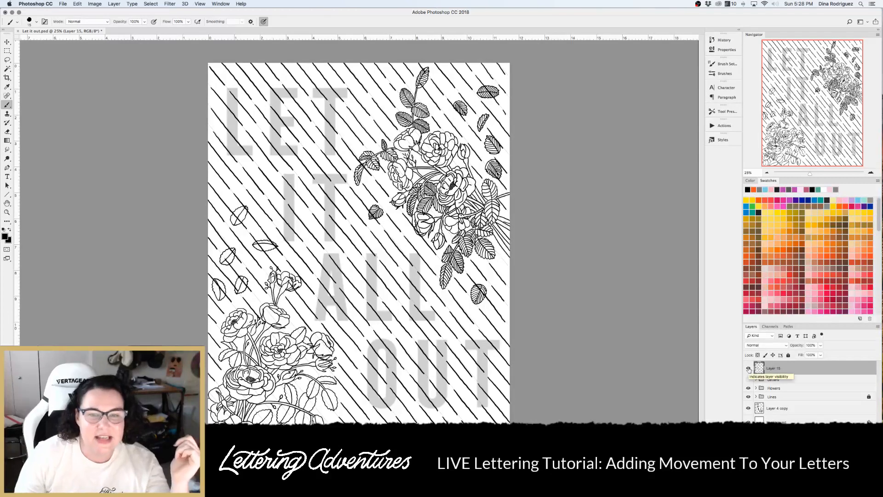
{"action": "left_click", "coordinate": [748, 369]}
{"action": "left_click", "coordinate": [748, 368]}
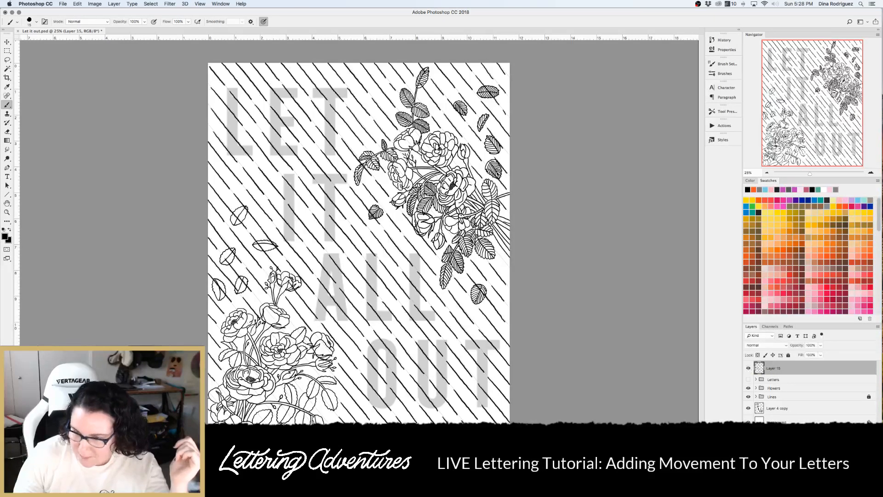
Add a new layer and hatch the top of the L of LET with short, dense diagonal strokes parallel to the background lines
{"action": "key", "text": "super+alt+shift+n"}
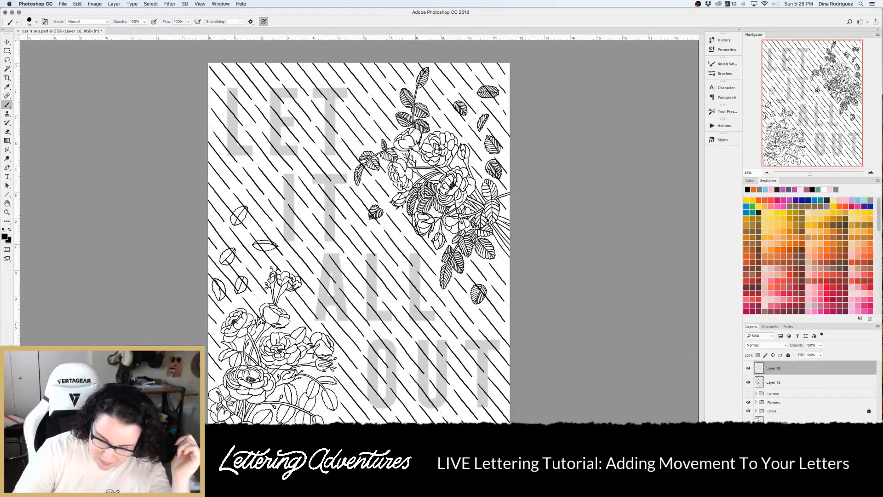
{"action": "key", "text": "super+equal"}
{"action": "key", "text": "super+equal"}
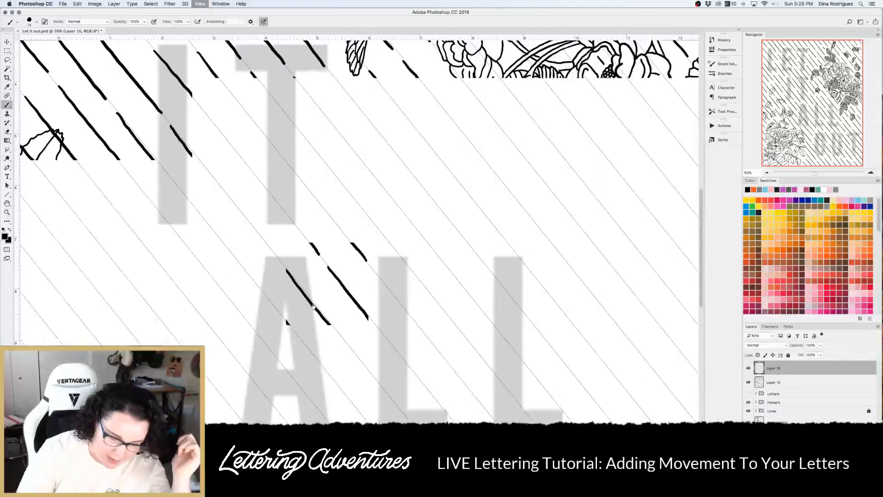
{"action": "key", "text": "super+equal"}
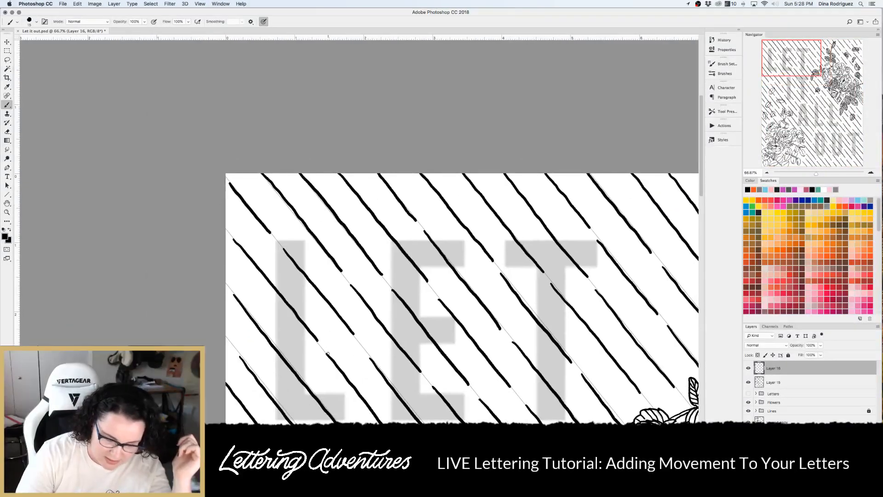
{"action": "scroll", "coordinate": [327, 354], "scroll_direction": "down", "scroll_amount": 1}
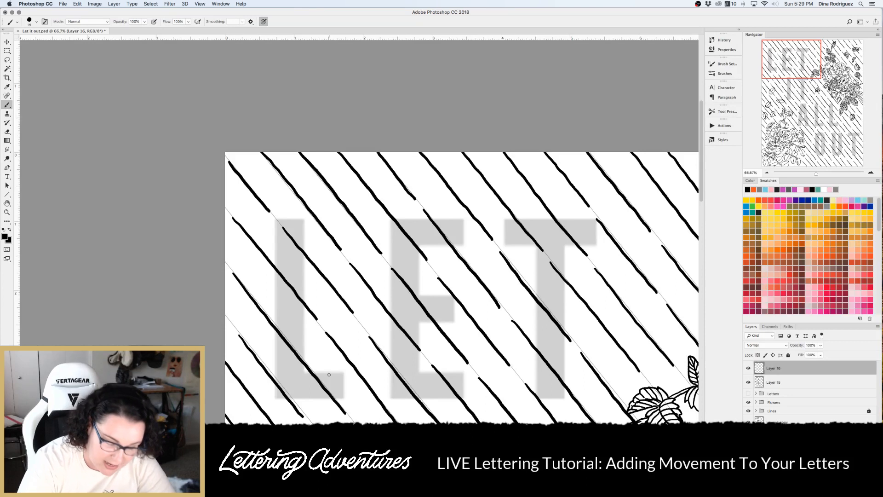
{"action": "left_click_drag", "start_coordinate": [275, 239], "coordinate": [299, 268]}
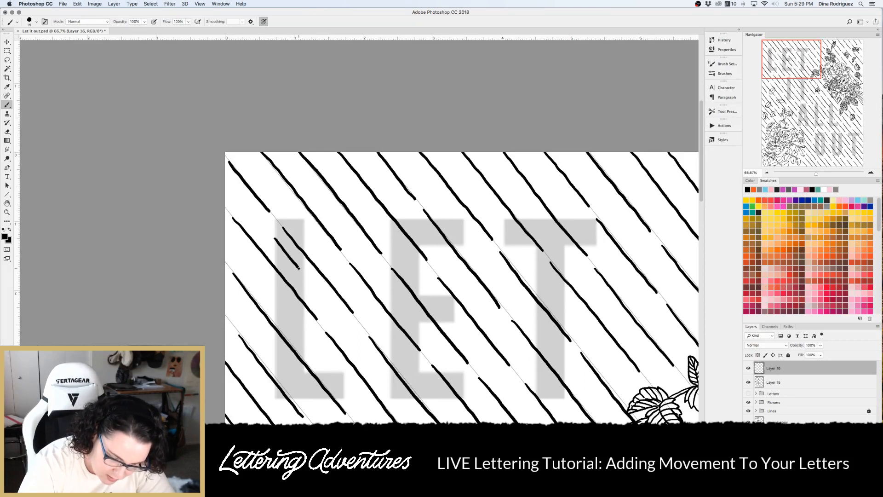
{"action": "mouse_move", "coordinate": [287, 219]}
{"action": "left_mouse_down"}
{"action": "mouse_move", "coordinate": [303, 239]}
{"action": "mouse_move", "coordinate": [303, 228]}
{"action": "mouse_move", "coordinate": [283, 236]}
{"action": "mouse_move", "coordinate": [305, 264]}
{"action": "mouse_move", "coordinate": [274, 247]}
{"action": "mouse_move", "coordinate": [303, 285]}
{"action": "left_mouse_up"}
{"action": "mouse_move", "coordinate": [273, 255]}
{"action": "left_mouse_down"}
{"action": "mouse_move", "coordinate": [304, 292]}
{"action": "mouse_move", "coordinate": [282, 284]}
{"action": "left_mouse_up"}
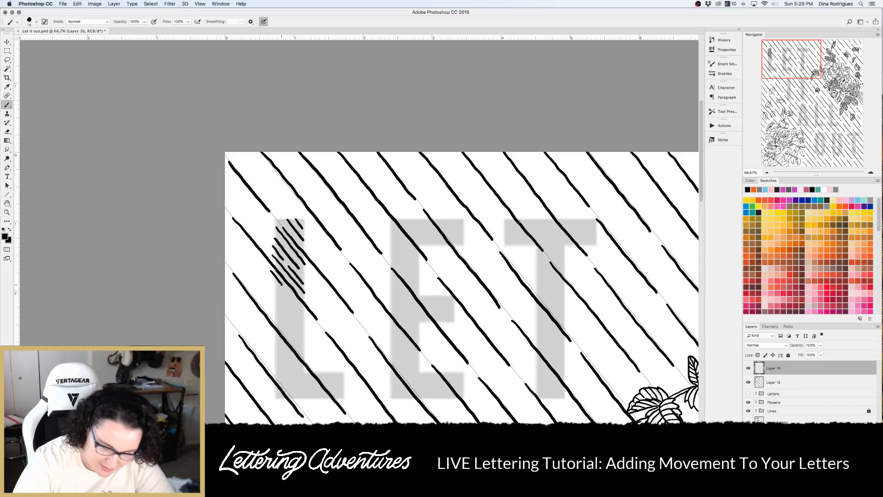
Continue hatching the L's stem with short, dense diagonal strokes from its upper part down into the start of the foot
{"action": "left_click_drag", "start_coordinate": [285, 290], "coordinate": [307, 315]}
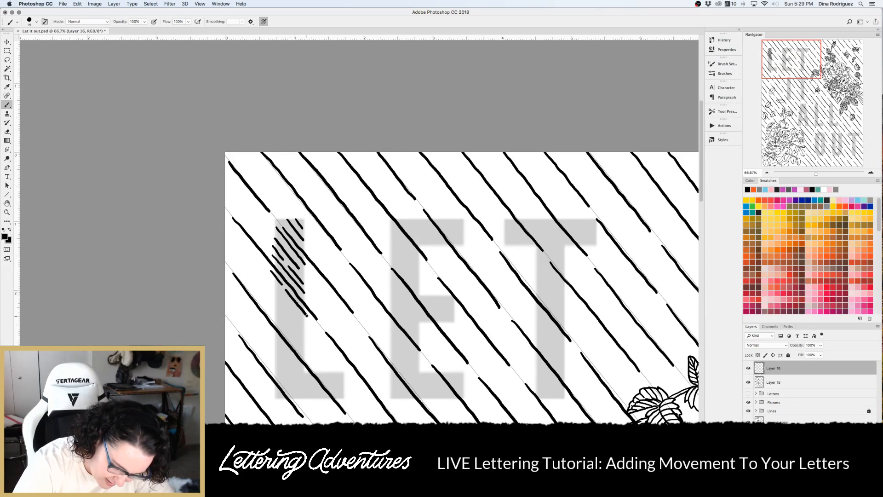
{"action": "left_click_drag", "start_coordinate": [269, 278], "coordinate": [304, 322]}
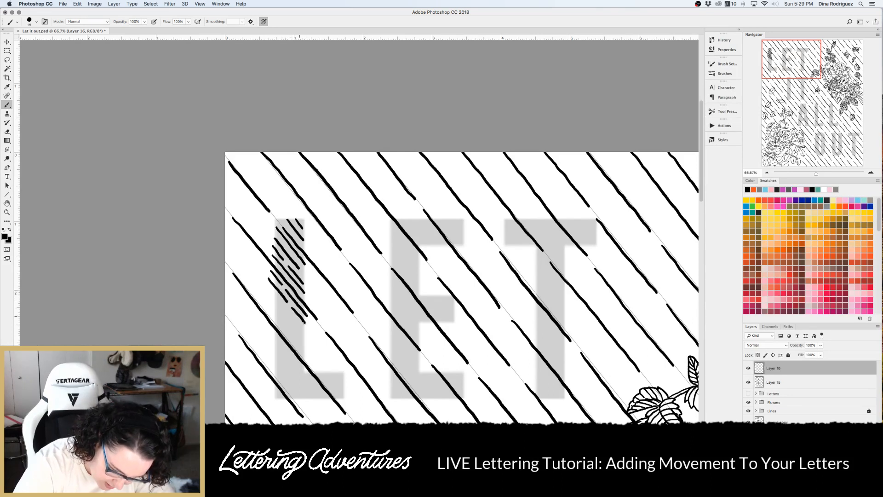
{"action": "left_click_drag", "start_coordinate": [266, 288], "coordinate": [305, 332]}
{"action": "mouse_move", "coordinate": [270, 301]}
{"action": "left_mouse_down"}
{"action": "mouse_move", "coordinate": [306, 342]}
{"action": "mouse_move", "coordinate": [296, 342]}
{"action": "left_mouse_up"}
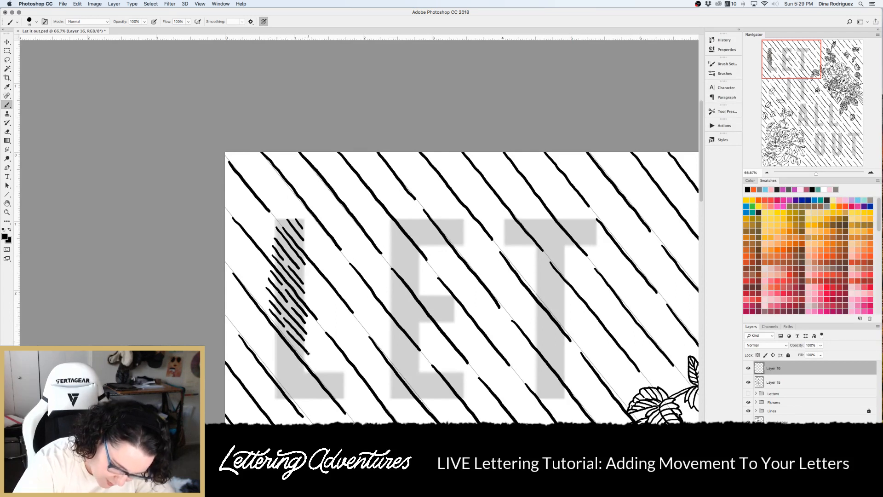
{"action": "left_click_drag", "start_coordinate": [267, 327], "coordinate": [306, 373]}
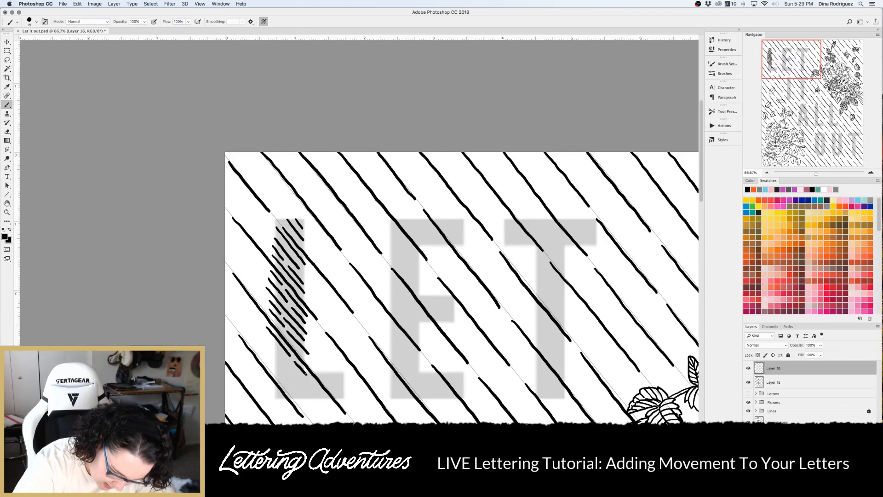
{"action": "mouse_move", "coordinate": [270, 340]}
{"action": "left_mouse_down"}
{"action": "mouse_move", "coordinate": [291, 364]}
{"action": "mouse_move", "coordinate": [276, 359]}
{"action": "mouse_move", "coordinate": [330, 406]}
{"action": "left_mouse_up"}
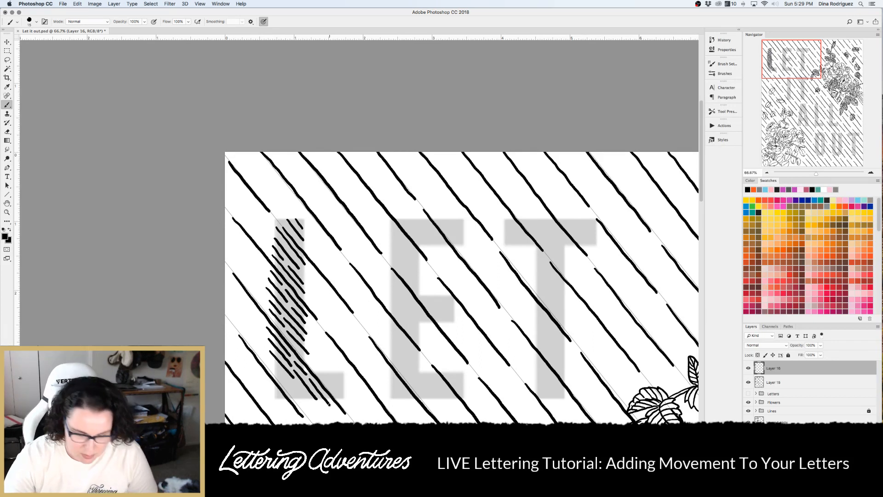
Hatch the L's foot to its outer end with short diagonal strokes, and add a short stroke at the stem's top edge
{"action": "scroll", "coordinate": [329, 404], "scroll_direction": "down", "scroll_amount": 5}
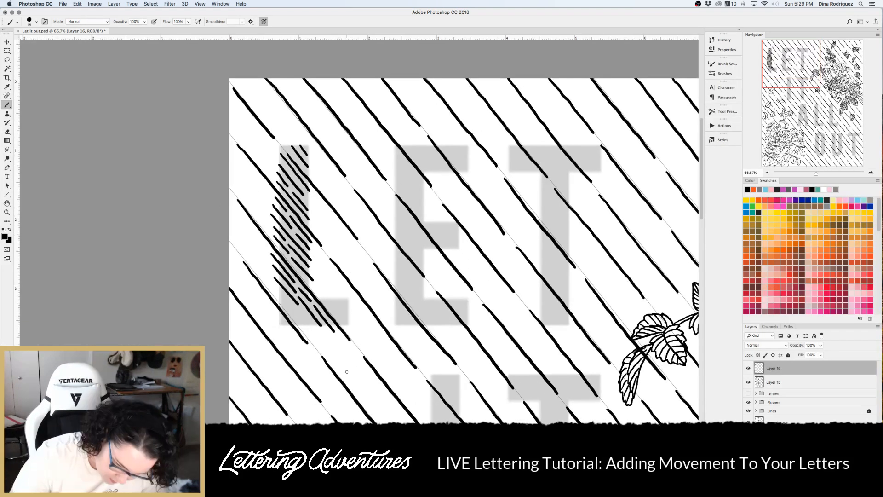
{"action": "left_click_drag", "start_coordinate": [273, 285], "coordinate": [305, 316]}
{"action": "mouse_move", "coordinate": [301, 311]}
{"action": "left_mouse_down"}
{"action": "mouse_move", "coordinate": [315, 331]}
{"action": "mouse_move", "coordinate": [289, 328]}
{"action": "left_mouse_up"}
{"action": "left_click_drag", "start_coordinate": [320, 295], "coordinate": [346, 326]}
{"action": "key", "text": "super+z"}
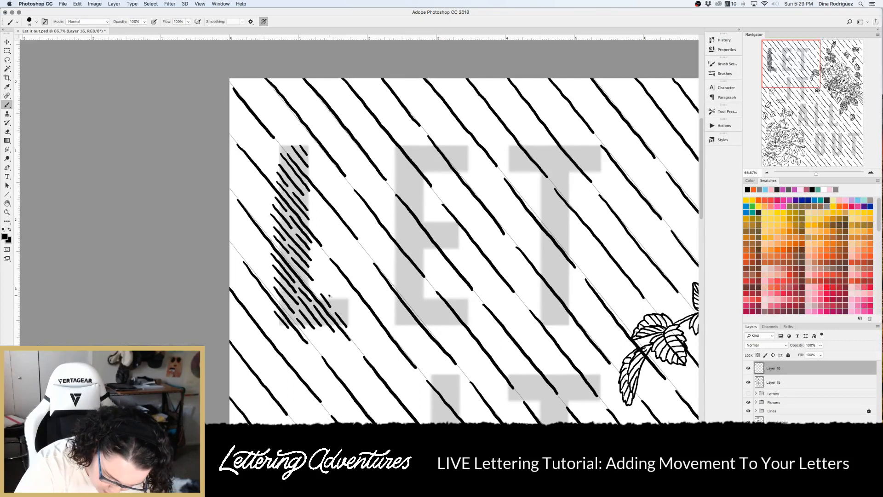
{"action": "mouse_move", "coordinate": [329, 296]}
{"action": "left_mouse_down"}
{"action": "mouse_move", "coordinate": [348, 320]}
{"action": "mouse_move", "coordinate": [350, 304]}
{"action": "left_mouse_up"}
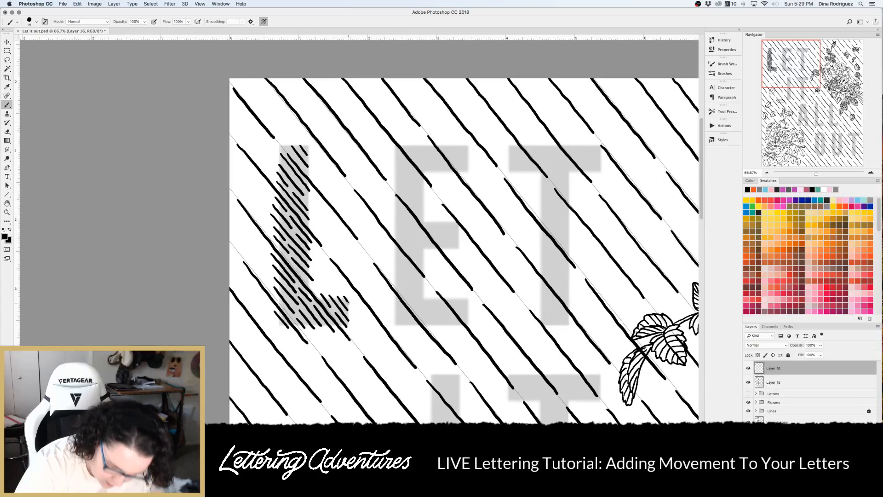
{"action": "left_click_drag", "start_coordinate": [285, 142], "coordinate": [292, 151]}
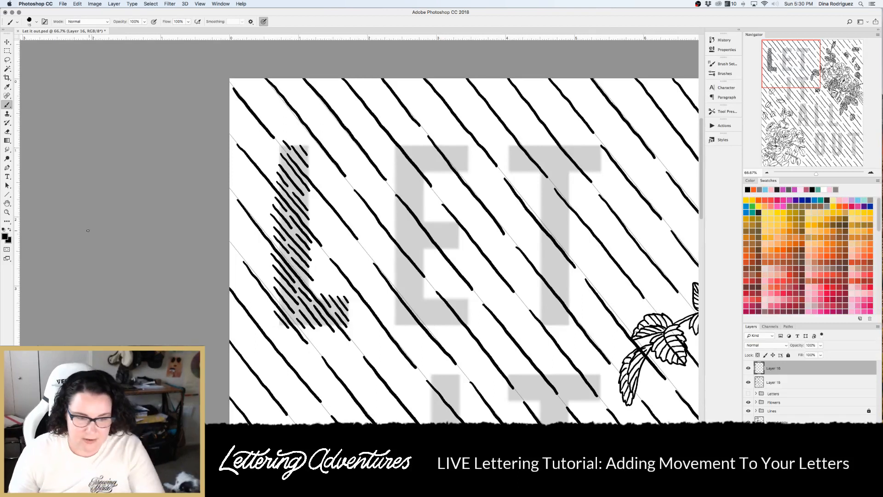
Switch to Finder and preview the desktop photo of line-hatched mural lettering as a reference, then return to Photoshop
{"action": "key", "text": "super+Tab"}
{"action": "key", "text": "super+n"}
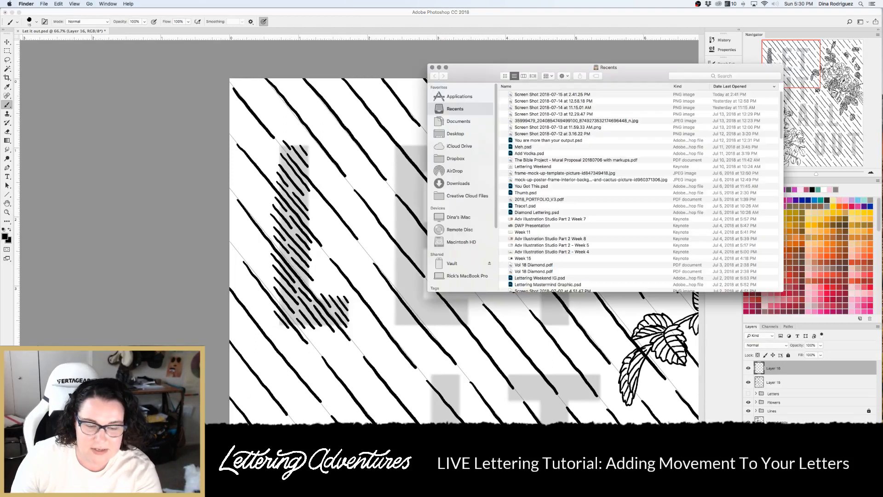
{"action": "left_click", "coordinate": [464, 134]}
{"action": "left_click", "coordinate": [505, 76]}
{"action": "left_click", "coordinate": [531, 108]}
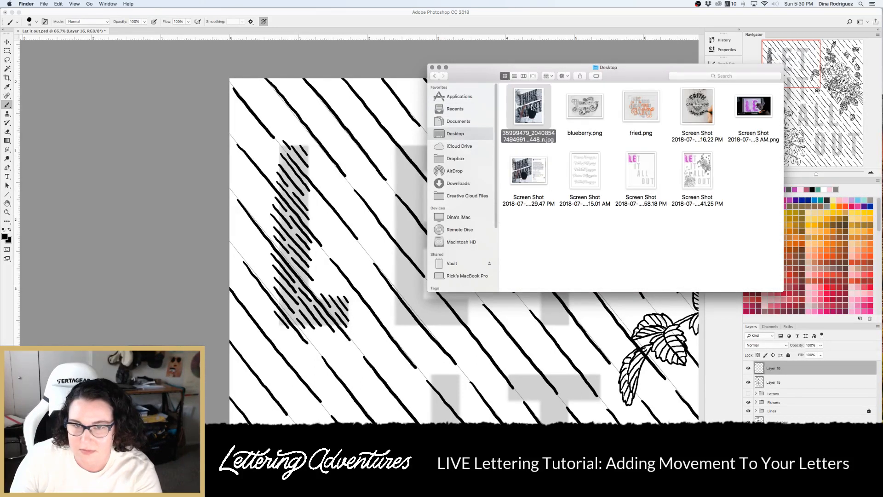
{"action": "key", "text": "space"}
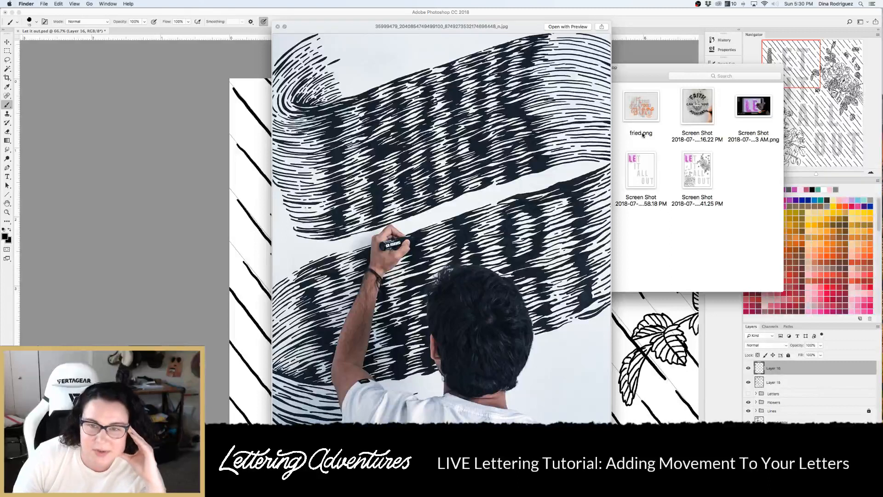
{"action": "left_click", "coordinate": [244, 137]}
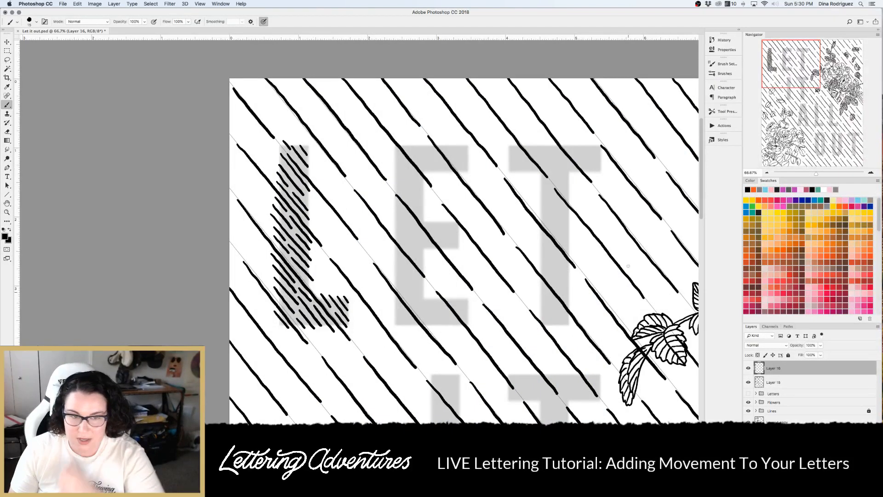
Add a new layer and darken the upper part of the L's stem with thicker, dense diagonal strokes
{"action": "key", "text": "super+shift+alt+n"}
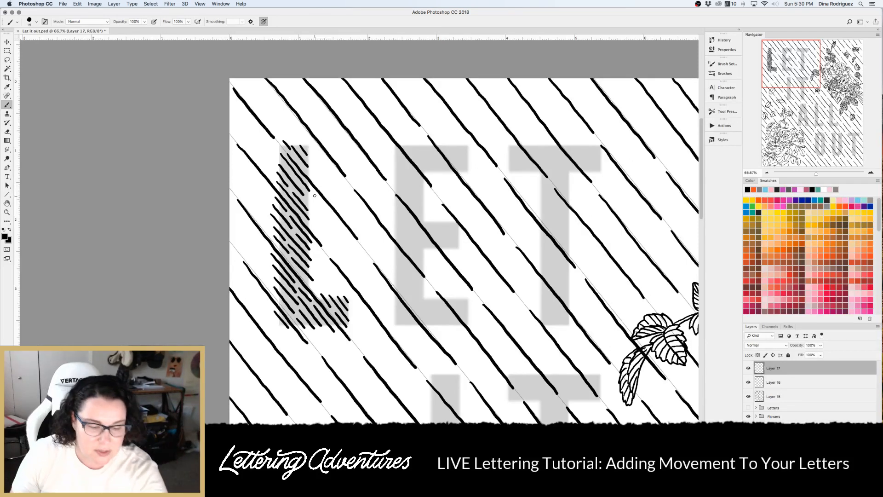
{"action": "key", "text": "bracketright"}
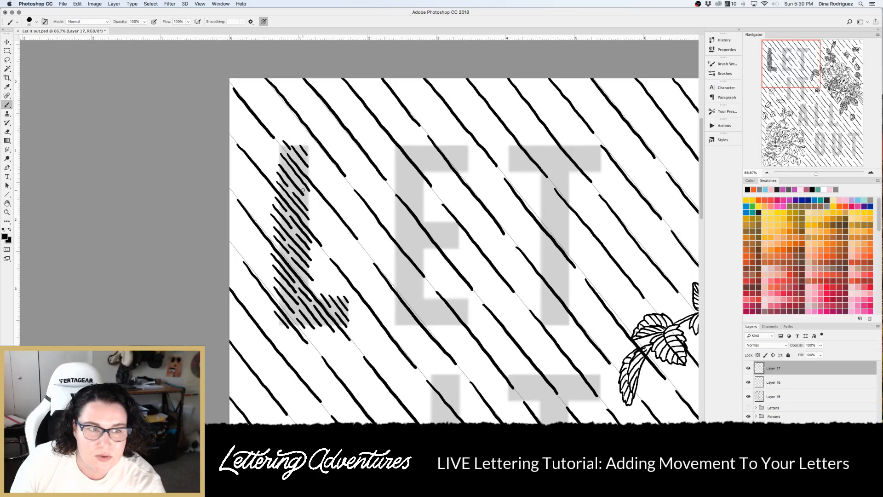
{"action": "key", "text": "bracketright"}
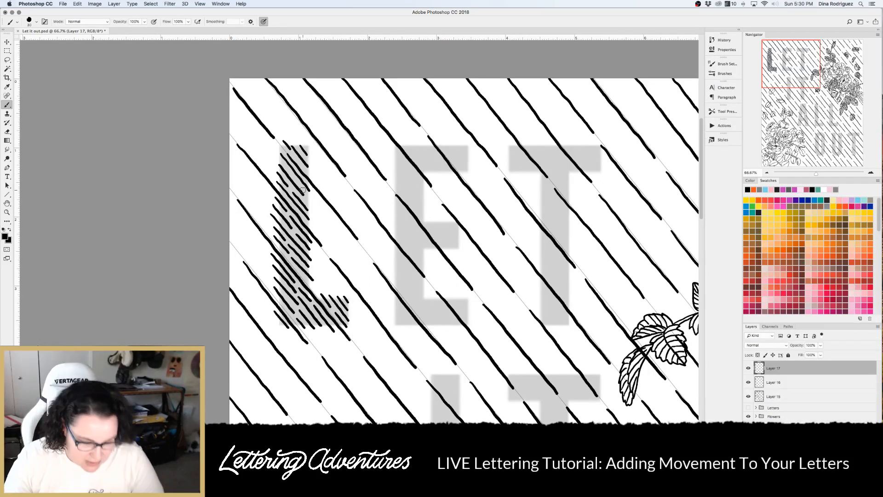
{"action": "mouse_move", "coordinate": [286, 153]}
{"action": "left_mouse_down"}
{"action": "mouse_move", "coordinate": [309, 170]}
{"action": "mouse_move", "coordinate": [294, 146]}
{"action": "mouse_move", "coordinate": [308, 154]}
{"action": "mouse_move", "coordinate": [302, 146]}
{"action": "mouse_move", "coordinate": [288, 153]}
{"action": "mouse_move", "coordinate": [307, 177]}
{"action": "mouse_move", "coordinate": [283, 153]}
{"action": "mouse_move", "coordinate": [308, 186]}
{"action": "mouse_move", "coordinate": [279, 163]}
{"action": "mouse_move", "coordinate": [307, 201]}
{"action": "left_mouse_up"}
{"action": "mouse_move", "coordinate": [275, 169]}
{"action": "left_mouse_down"}
{"action": "mouse_move", "coordinate": [289, 187]}
{"action": "mouse_move", "coordinate": [276, 181]}
{"action": "mouse_move", "coordinate": [288, 196]}
{"action": "mouse_move", "coordinate": [278, 192]}
{"action": "mouse_move", "coordinate": [303, 218]}
{"action": "left_mouse_up"}
{"action": "mouse_move", "coordinate": [285, 191]}
{"action": "left_mouse_down"}
{"action": "mouse_move", "coordinate": [300, 211]}
{"action": "mouse_move", "coordinate": [297, 203]}
{"action": "left_mouse_up"}
{"action": "mouse_move", "coordinate": [290, 190]}
{"action": "left_mouse_down"}
{"action": "mouse_move", "coordinate": [304, 208]}
{"action": "mouse_move", "coordinate": [299, 197]}
{"action": "left_mouse_up"}
{"action": "left_click_drag", "start_coordinate": [287, 184], "coordinate": [305, 200]}
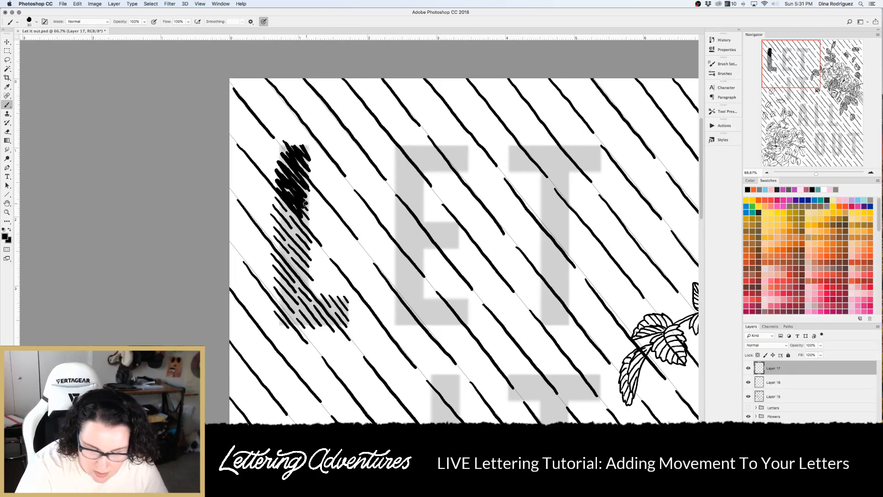
Darken the rest of the L's stem and its whole foot with the same thick, dense diagonal strokes
{"action": "mouse_move", "coordinate": [303, 201]}
{"action": "left_mouse_down"}
{"action": "mouse_move", "coordinate": [309, 227]}
{"action": "mouse_move", "coordinate": [300, 220]}
{"action": "left_mouse_up"}
{"action": "left_click_drag", "start_coordinate": [271, 195], "coordinate": [285, 212]}
{"action": "mouse_move", "coordinate": [283, 212]}
{"action": "left_mouse_down"}
{"action": "mouse_move", "coordinate": [307, 236]}
{"action": "mouse_move", "coordinate": [282, 214]}
{"action": "mouse_move", "coordinate": [307, 252]}
{"action": "mouse_move", "coordinate": [276, 226]}
{"action": "mouse_move", "coordinate": [306, 261]}
{"action": "left_mouse_up"}
{"action": "left_click_drag", "start_coordinate": [274, 236], "coordinate": [308, 275]}
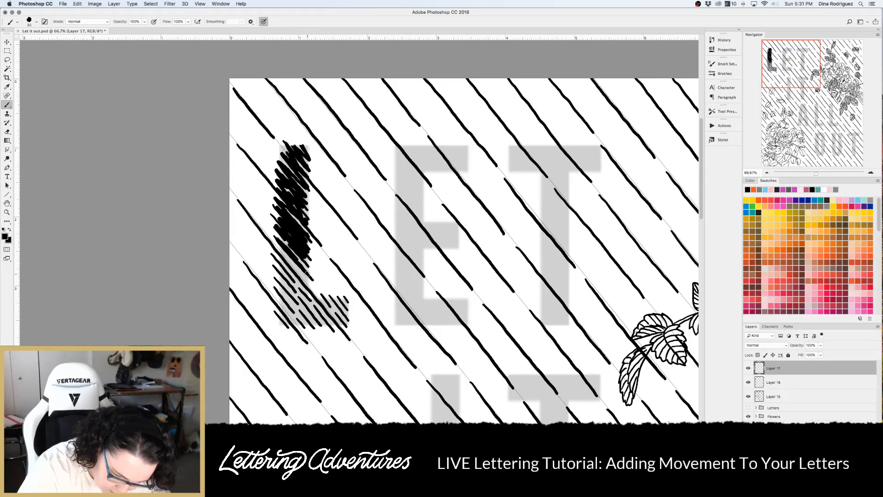
{"action": "mouse_move", "coordinate": [277, 245]}
{"action": "left_mouse_down"}
{"action": "mouse_move", "coordinate": [307, 282]}
{"action": "mouse_move", "coordinate": [304, 273]}
{"action": "left_mouse_up"}
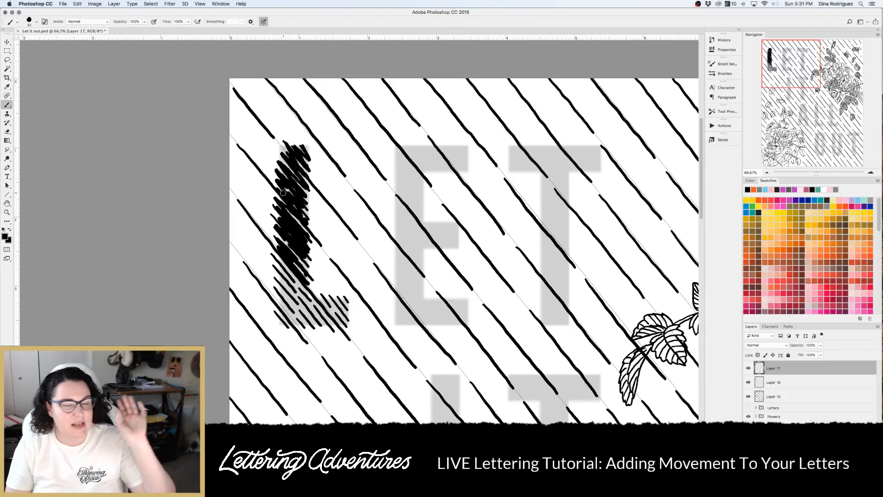
{"action": "mouse_move", "coordinate": [283, 192]}
{"action": "left_mouse_down"}
{"action": "mouse_move", "coordinate": [294, 281]}
{"action": "mouse_move", "coordinate": [286, 276]}
{"action": "mouse_move", "coordinate": [307, 299]}
{"action": "left_mouse_up"}
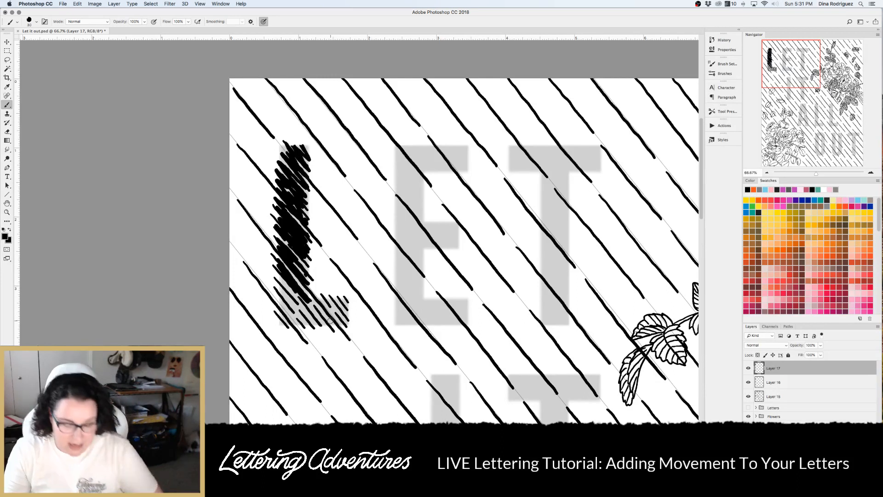
{"action": "mouse_move", "coordinate": [287, 276]}
{"action": "left_mouse_down"}
{"action": "mouse_move", "coordinate": [330, 325]}
{"action": "mouse_move", "coordinate": [306, 299]}
{"action": "mouse_move", "coordinate": [321, 302]}
{"action": "mouse_move", "coordinate": [327, 311]}
{"action": "mouse_move", "coordinate": [283, 281]}
{"action": "mouse_move", "coordinate": [317, 326]}
{"action": "mouse_move", "coordinate": [285, 293]}
{"action": "mouse_move", "coordinate": [306, 321]}
{"action": "mouse_move", "coordinate": [278, 297]}
{"action": "mouse_move", "coordinate": [282, 320]}
{"action": "mouse_move", "coordinate": [334, 310]}
{"action": "mouse_move", "coordinate": [342, 317]}
{"action": "mouse_move", "coordinate": [334, 298]}
{"action": "mouse_move", "coordinate": [343, 308]}
{"action": "mouse_move", "coordinate": [344, 300]}
{"action": "left_mouse_up"}
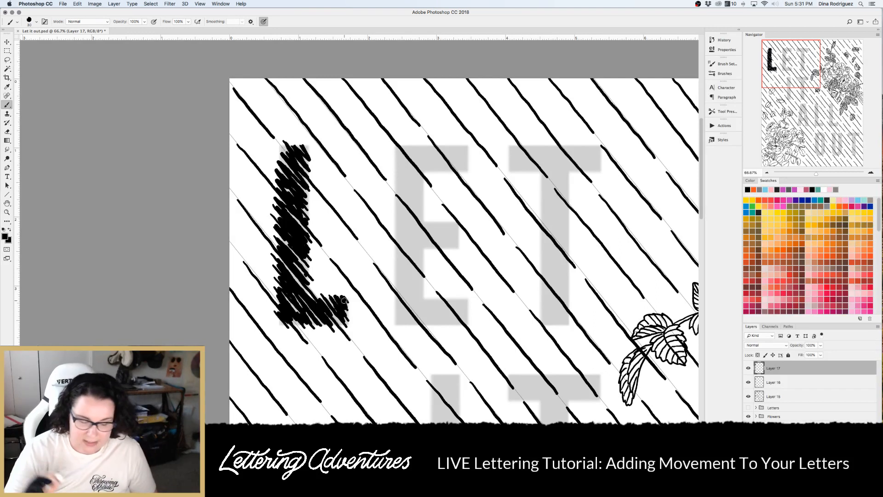
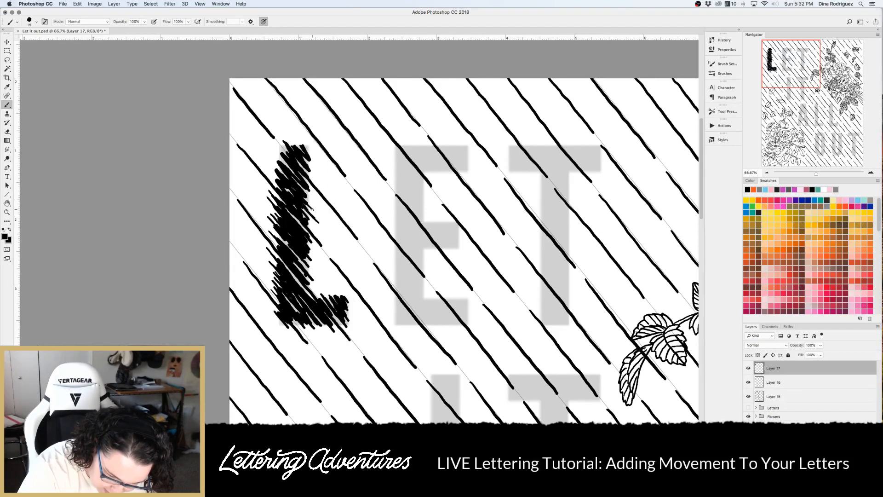
Roughen the right edge of the L's stem and the edges of its foot with thinner, short diagonal strokes
{"action": "mouse_move", "coordinate": [311, 207]}
{"action": "left_mouse_down"}
{"action": "mouse_move", "coordinate": [319, 209]}
{"action": "mouse_move", "coordinate": [314, 196]}
{"action": "mouse_move", "coordinate": [320, 278]}
{"action": "mouse_move", "coordinate": [306, 264]}
{"action": "mouse_move", "coordinate": [317, 280]}
{"action": "left_mouse_up"}
{"action": "left_click_drag", "start_coordinate": [322, 322], "coordinate": [339, 344]}
{"action": "mouse_move", "coordinate": [318, 324]}
{"action": "left_mouse_down"}
{"action": "mouse_move", "coordinate": [329, 339]}
{"action": "mouse_move", "coordinate": [301, 318]}
{"action": "mouse_move", "coordinate": [317, 341]}
{"action": "mouse_move", "coordinate": [339, 307]}
{"action": "mouse_move", "coordinate": [353, 327]}
{"action": "left_mouse_up"}
{"action": "mouse_move", "coordinate": [331, 288]}
{"action": "left_mouse_down"}
{"action": "mouse_move", "coordinate": [342, 308]}
{"action": "mouse_move", "coordinate": [342, 296]}
{"action": "left_mouse_up"}
{"action": "left_click_drag", "start_coordinate": [343, 301], "coordinate": [352, 313]}
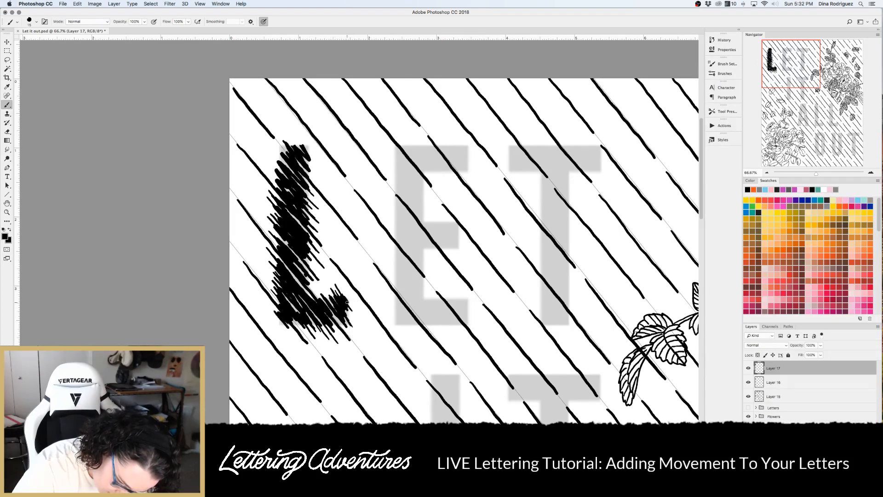
{"action": "left_click_drag", "start_coordinate": [304, 197], "coordinate": [311, 206]}
Extend thin diagonal strokes outward from the L's upper left corner and top edge
{"action": "left_click_drag", "start_coordinate": [271, 152], "coordinate": [278, 161]}
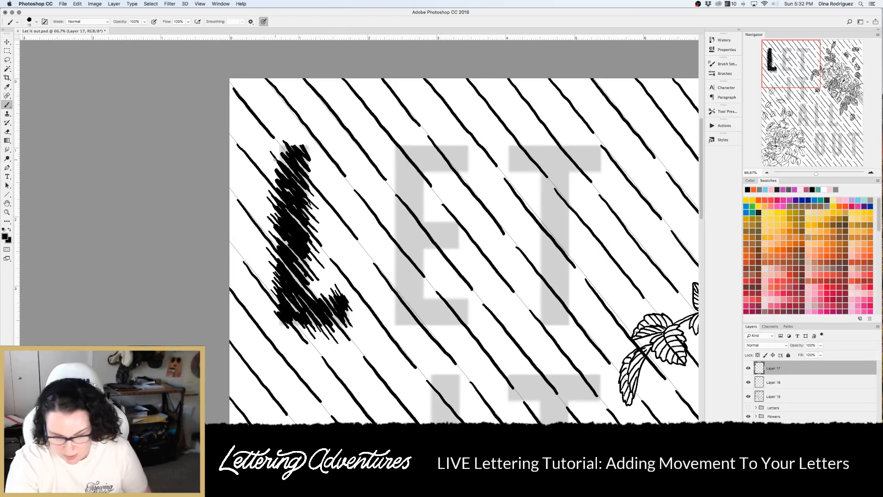
{"action": "left_click_drag", "start_coordinate": [267, 147], "coordinate": [272, 155]}
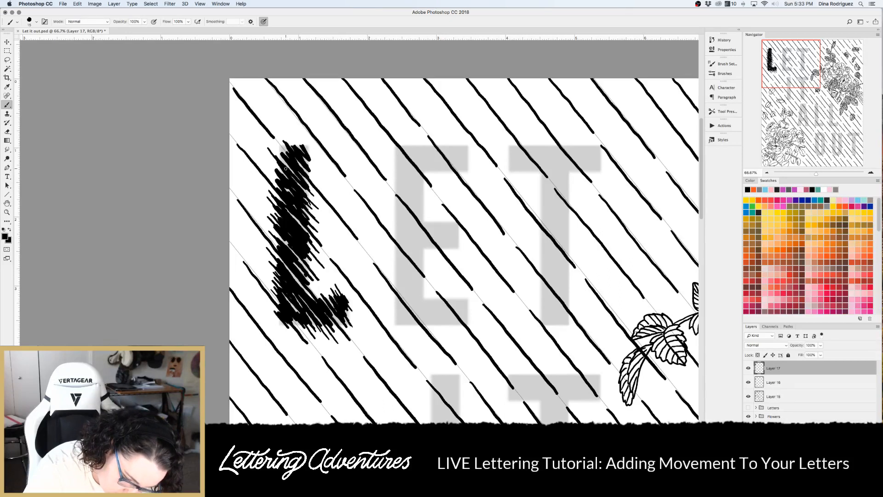
{"action": "mouse_move", "coordinate": [267, 160]}
{"action": "left_mouse_down"}
{"action": "mouse_move", "coordinate": [278, 179]}
{"action": "mouse_move", "coordinate": [290, 141]}
{"action": "mouse_move", "coordinate": [299, 147]}
{"action": "left_mouse_up"}
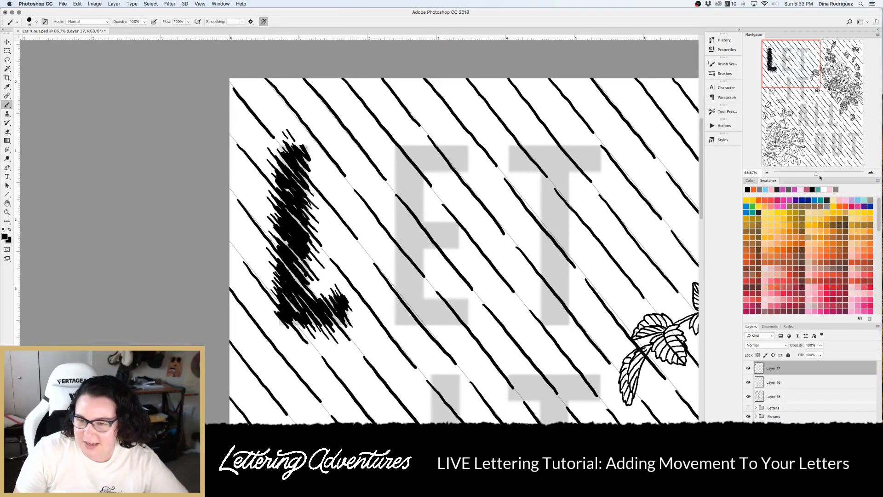
Compare the L's light hatching with its dark version by hiding and showing their two layers
{"action": "left_click", "coordinate": [748, 368]}
{"action": "left_click", "coordinate": [748, 382]}
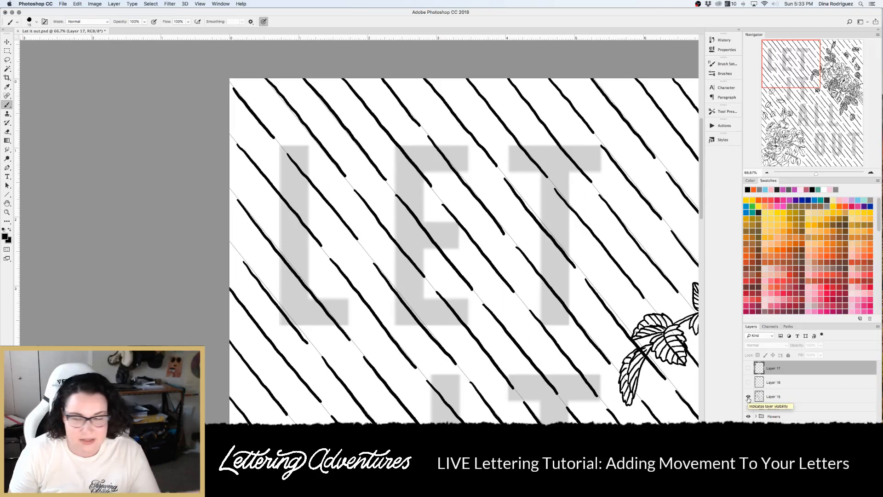
{"action": "left_click", "coordinate": [748, 382]}
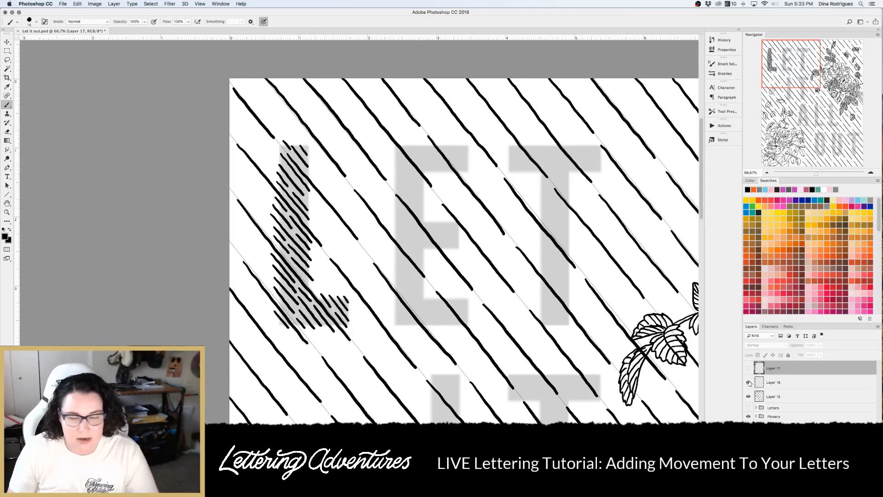
{"action": "left_click", "coordinate": [748, 368]}
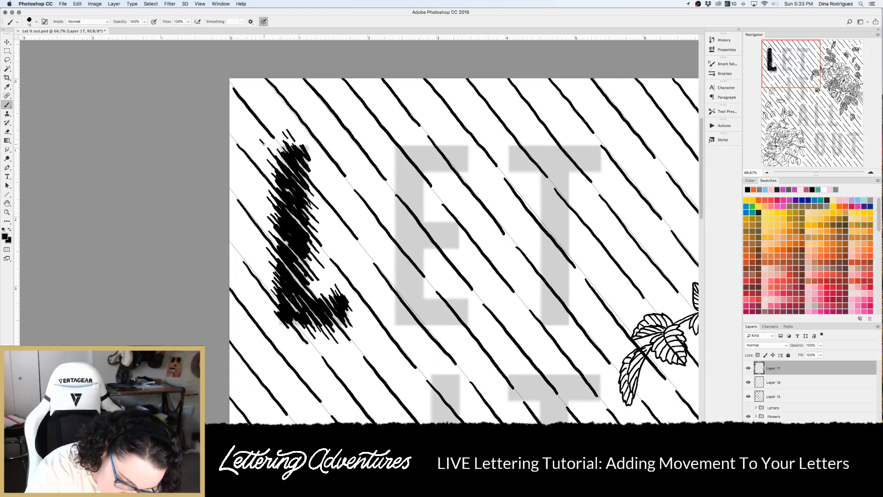
Scatter short, loose diagonal strokes outward from the upper left side and the right side of the L's stem
{"action": "mouse_move", "coordinate": [251, 143]}
{"action": "left_mouse_down"}
{"action": "mouse_move", "coordinate": [263, 156]}
{"action": "mouse_move", "coordinate": [269, 211]}
{"action": "left_mouse_up"}
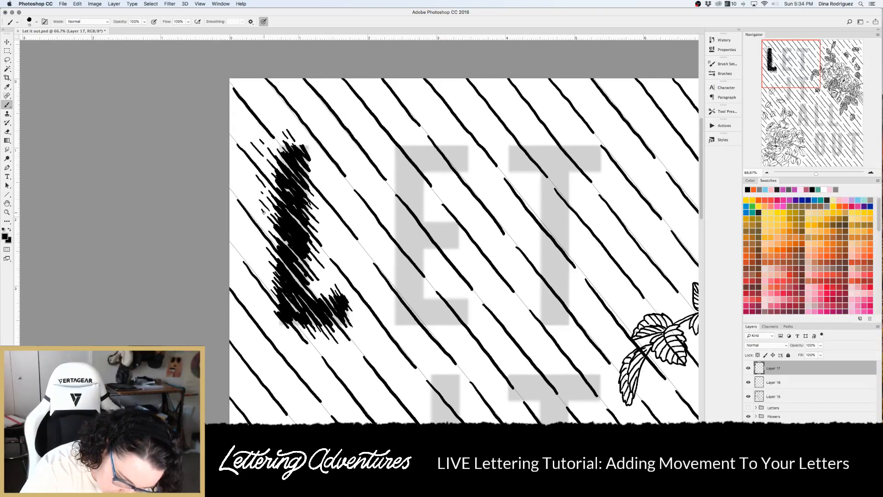
{"action": "left_click_drag", "start_coordinate": [321, 213], "coordinate": [324, 218]}
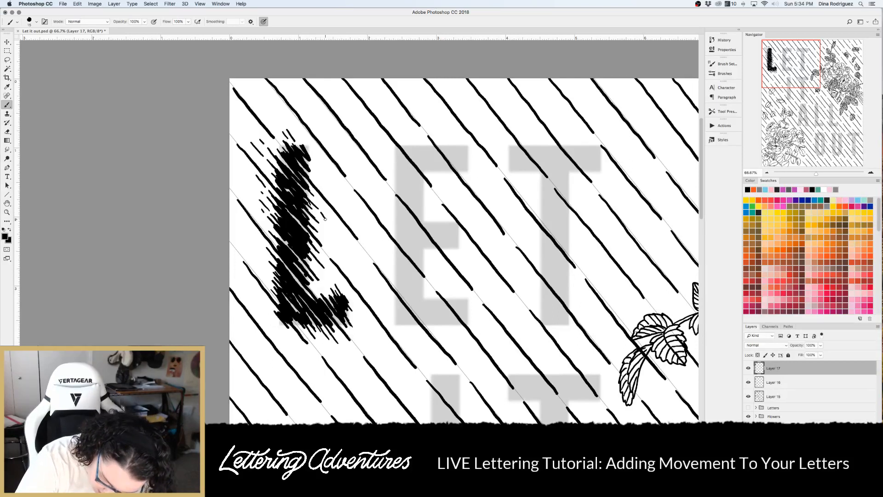
{"action": "mouse_move", "coordinate": [321, 225]}
{"action": "left_mouse_down"}
{"action": "mouse_move", "coordinate": [333, 249]}
{"action": "mouse_move", "coordinate": [329, 276]}
{"action": "mouse_move", "coordinate": [314, 264]}
{"action": "mouse_move", "coordinate": [326, 280]}
{"action": "left_mouse_up"}
{"action": "left_click_drag", "start_coordinate": [323, 277], "coordinate": [327, 287]}
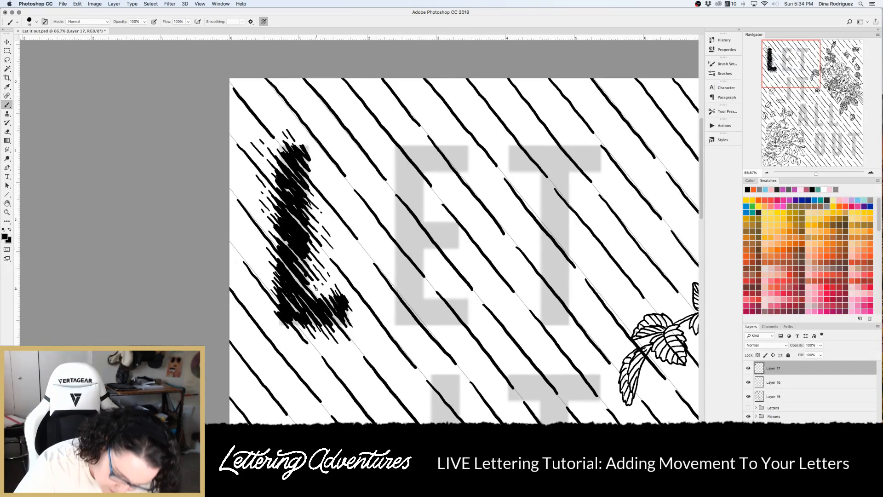
Scatter short diagonal strokes below and beyond the end of the L's foot, and add more beside the stem's left edge
{"action": "mouse_move", "coordinate": [339, 336]}
{"action": "left_mouse_down"}
{"action": "mouse_move", "coordinate": [355, 347]}
{"action": "mouse_move", "coordinate": [330, 343]}
{"action": "mouse_move", "coordinate": [341, 355]}
{"action": "mouse_move", "coordinate": [307, 336]}
{"action": "left_mouse_up"}
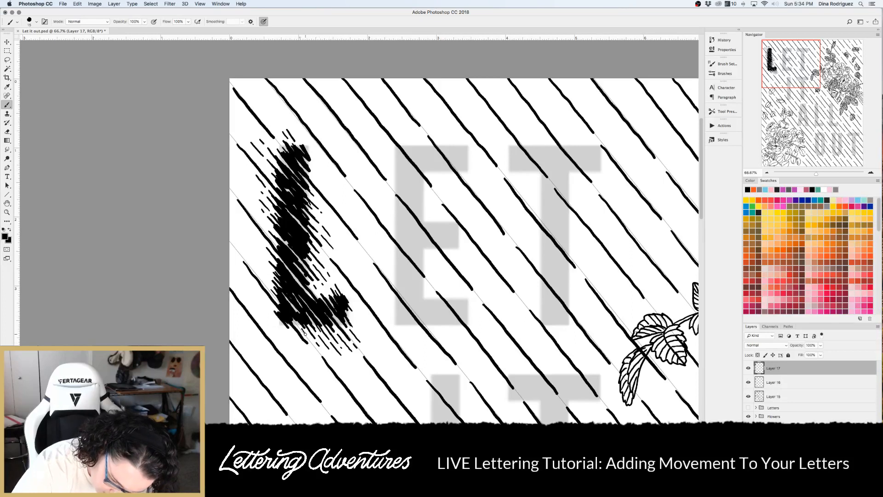
{"action": "left_click_drag", "start_coordinate": [350, 314], "coordinate": [355, 322]}
{"action": "left_click_drag", "start_coordinate": [346, 292], "coordinate": [352, 303]}
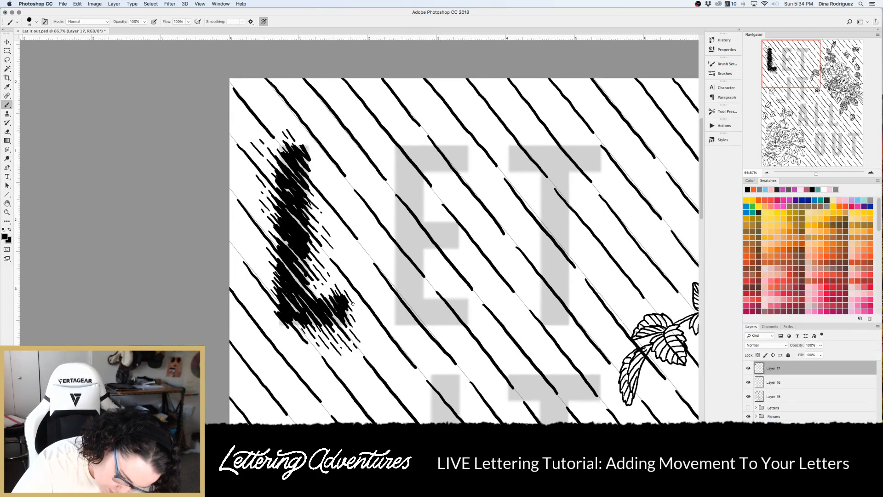
{"action": "left_click_drag", "start_coordinate": [255, 212], "coordinate": [268, 227]}
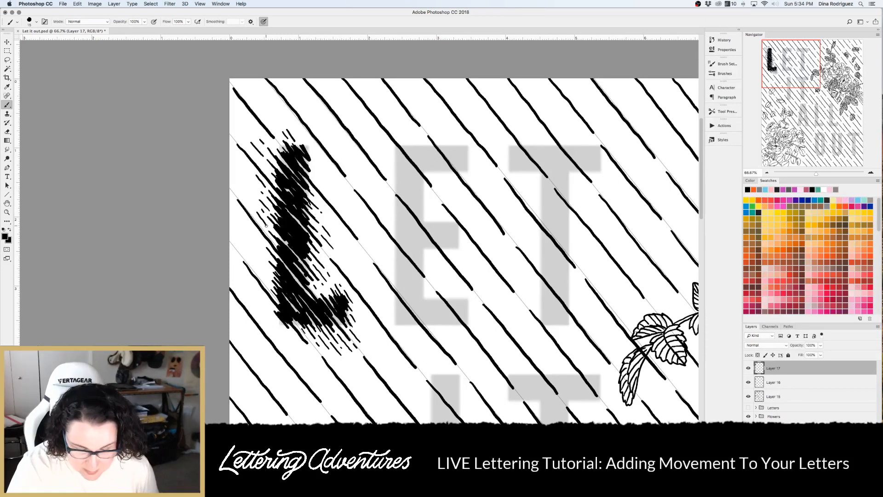
Scatter short, loose diagonal strokes along the lower left side of the L's stem and beneath its lower left corner
{"action": "mouse_move", "coordinate": [255, 234]}
{"action": "left_mouse_down"}
{"action": "mouse_move", "coordinate": [265, 257]}
{"action": "mouse_move", "coordinate": [252, 238]}
{"action": "left_mouse_up"}
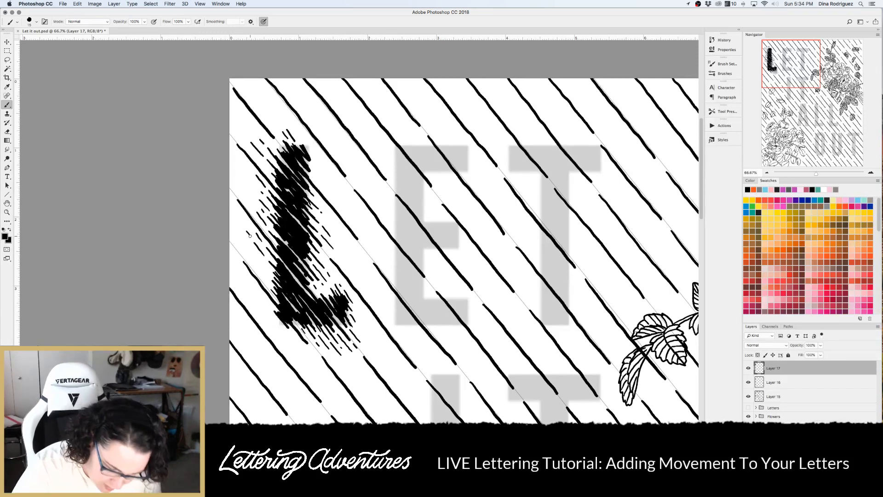
{"action": "left_click_drag", "start_coordinate": [257, 257], "coordinate": [269, 272]}
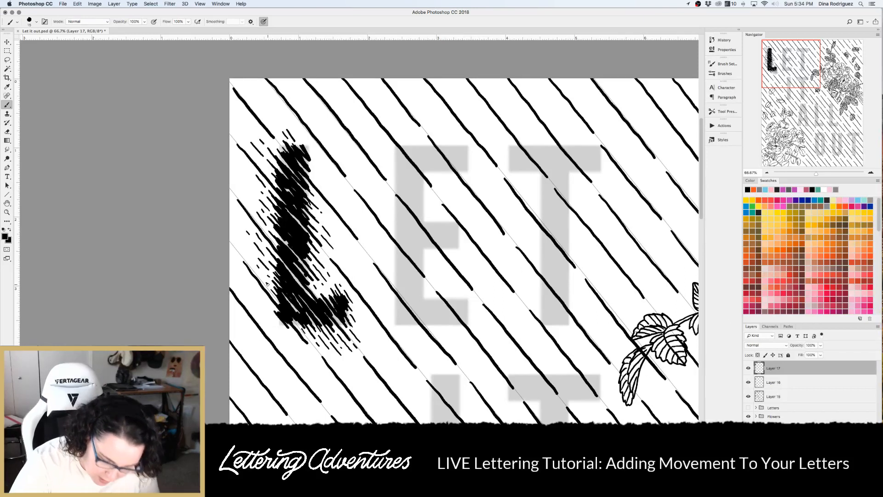
{"action": "left_click_drag", "start_coordinate": [257, 289], "coordinate": [300, 343]}
{"action": "left_click_drag", "start_coordinate": [272, 314], "coordinate": [286, 333]}
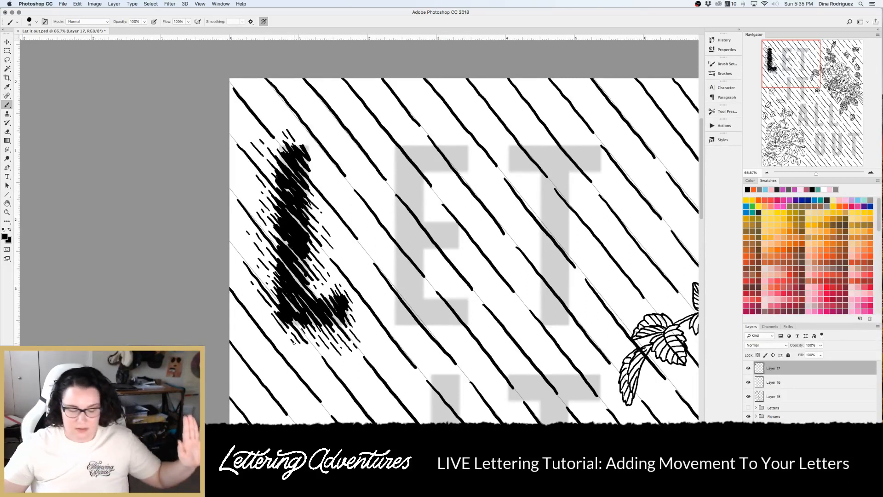
Compare the L's two hatching layers by toggling their visibility, and merge them into a single layer
{"action": "left_click", "coordinate": [748, 369]}
{"action": "left_click", "coordinate": [748, 368]}
{"action": "left_click", "coordinate": [748, 382]}
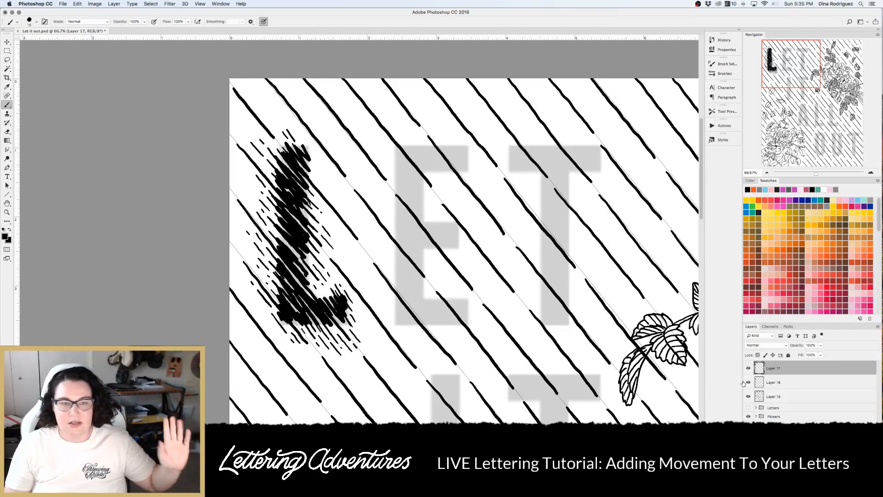
{"action": "left_click", "coordinate": [790, 383], "text": "shift"}
{"action": "right_click", "coordinate": [791, 384]}
{"action": "left_click", "coordinate": [754, 373]}
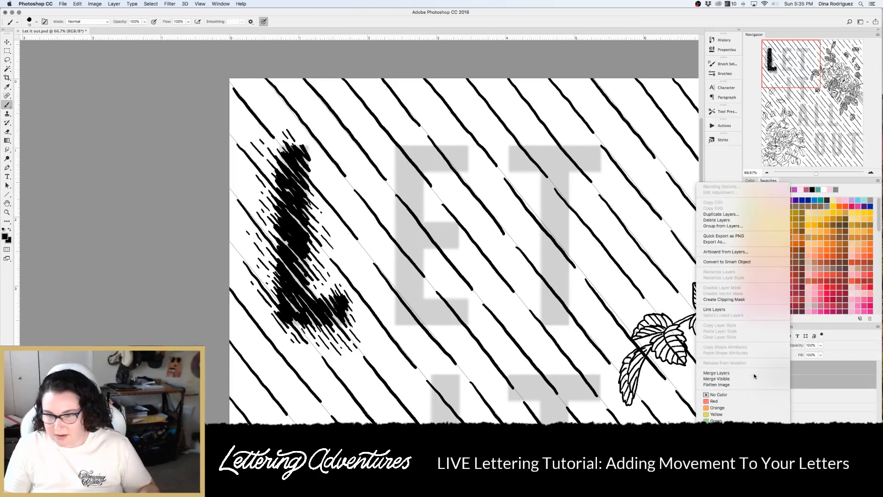
{"action": "left_click", "coordinate": [748, 368]}
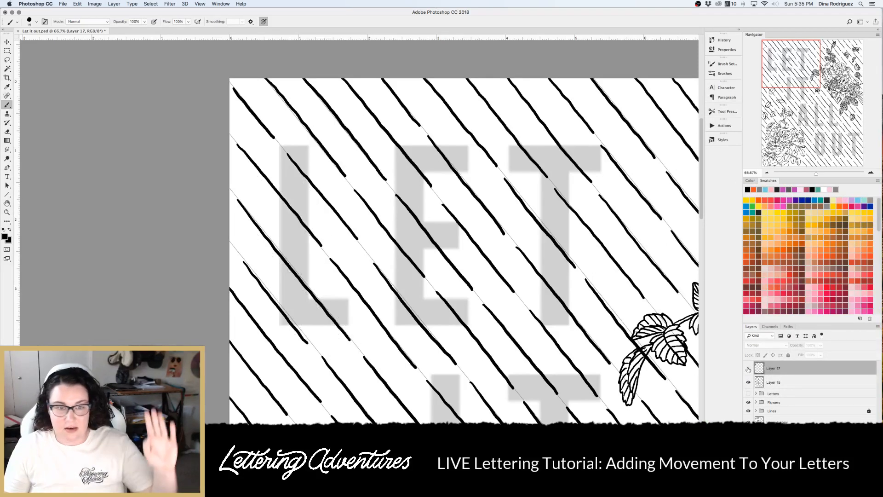
{"action": "left_click", "coordinate": [748, 369]}
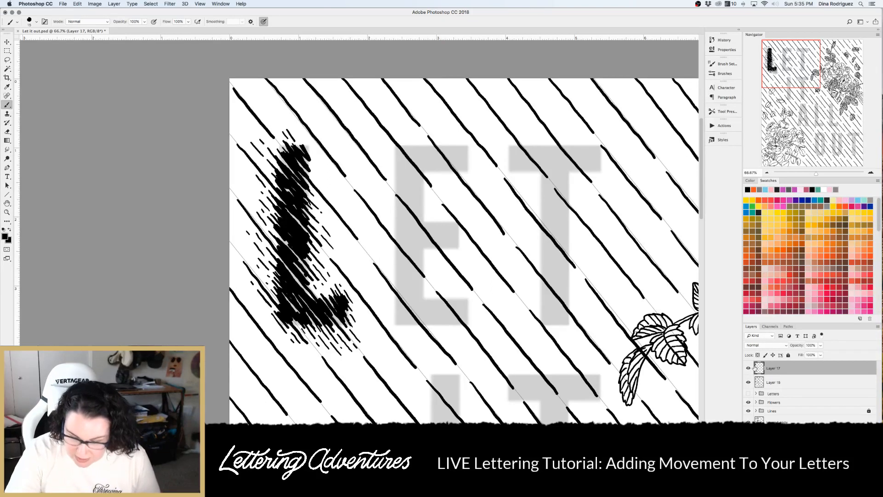
Reduce the Eraser size and erase a small gap at the right edge of the L's stem, around mid-height
{"action": "key", "text": "e"}
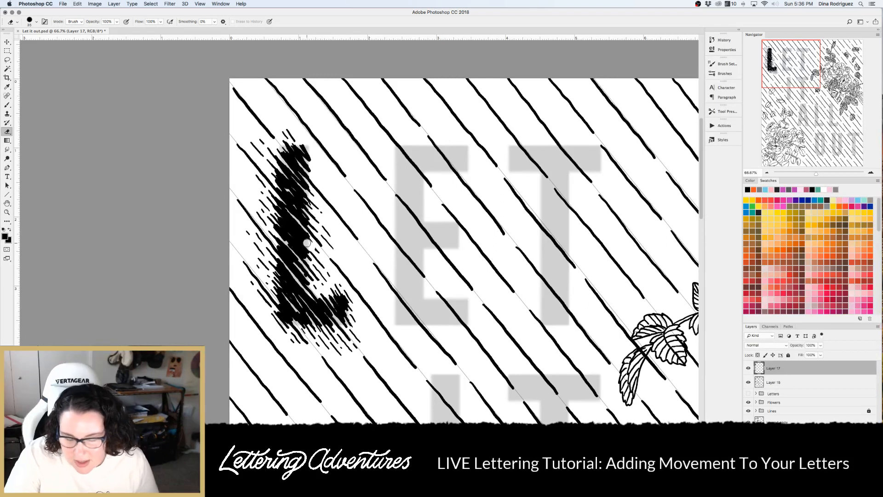
{"action": "key", "text": "bracketleft"}
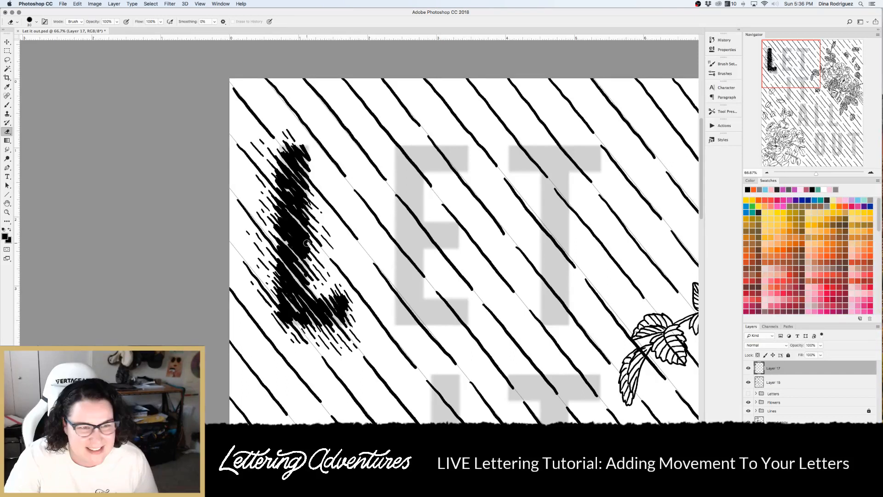
{"action": "key", "text": "bracketleft"}
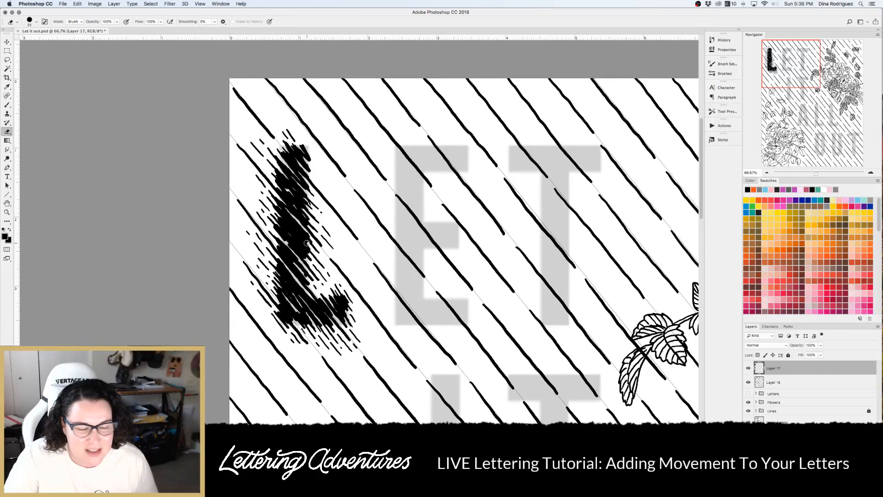
{"action": "key", "text": "bracketleft"}
{"action": "key", "text": "bracketleft"}
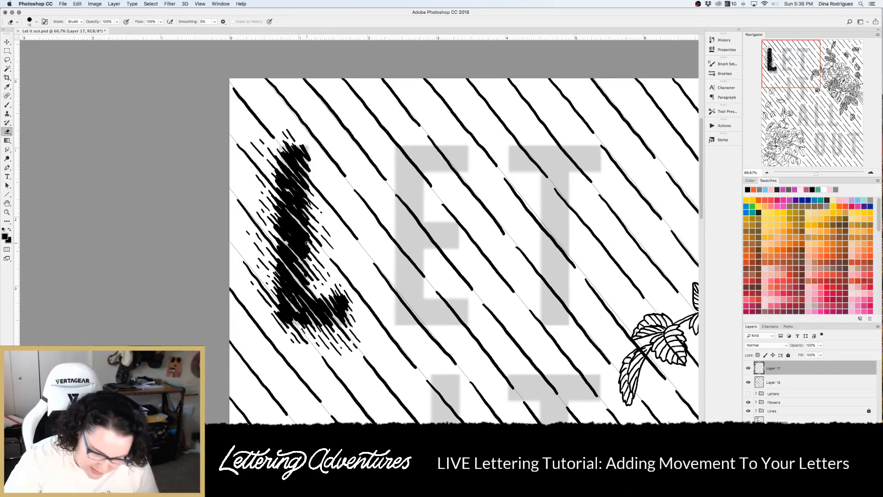
{"action": "mouse_move", "coordinate": [307, 248]}
{"action": "left_mouse_down"}
{"action": "mouse_move", "coordinate": [312, 257]}
{"action": "mouse_move", "coordinate": [302, 245]}
{"action": "left_mouse_up"}
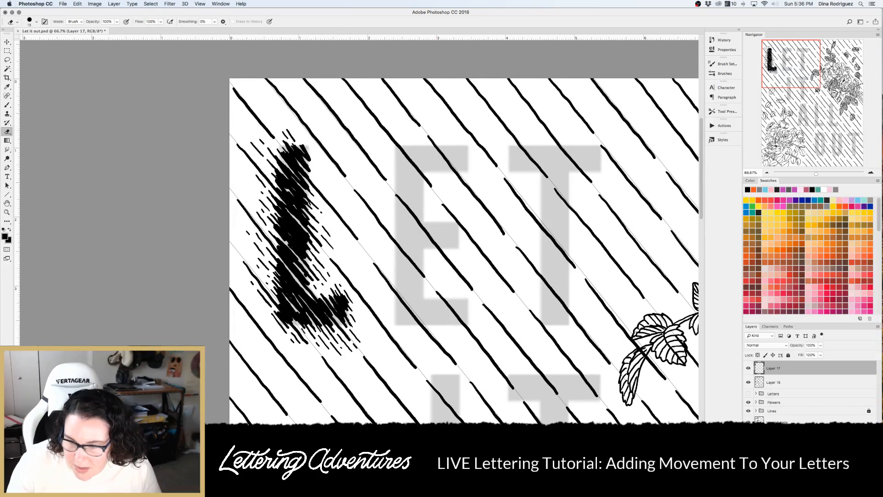
Add a layer mask to the merged L layer and paint thin black diagonal gaps through the dense stem and foot
{"action": "left_click", "coordinate": [800, 417]}
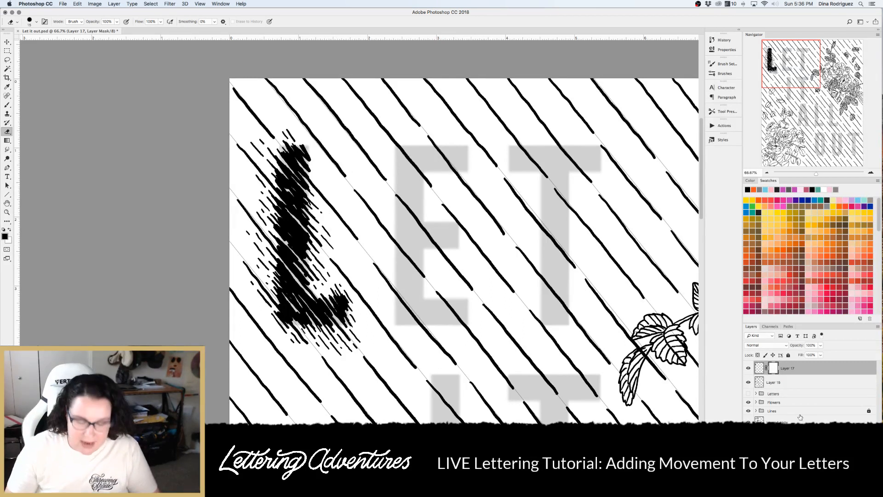
{"action": "key", "text": "b"}
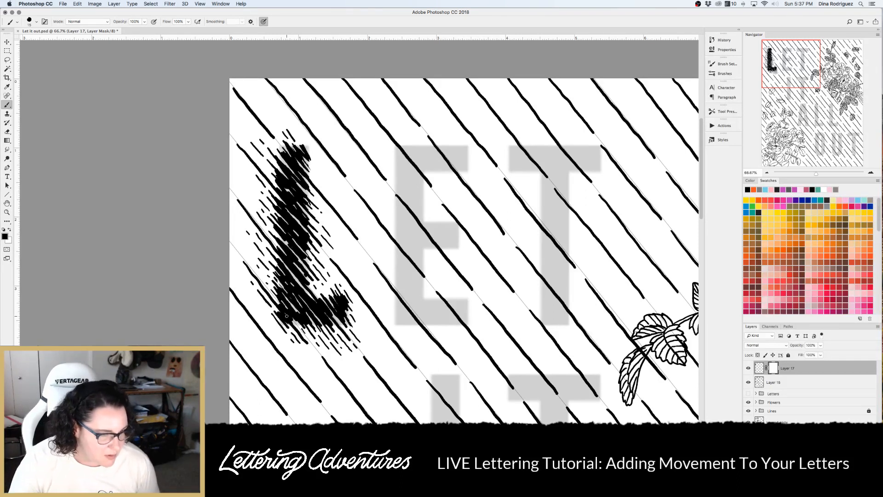
{"action": "left_click_drag", "start_coordinate": [301, 286], "coordinate": [331, 323]}
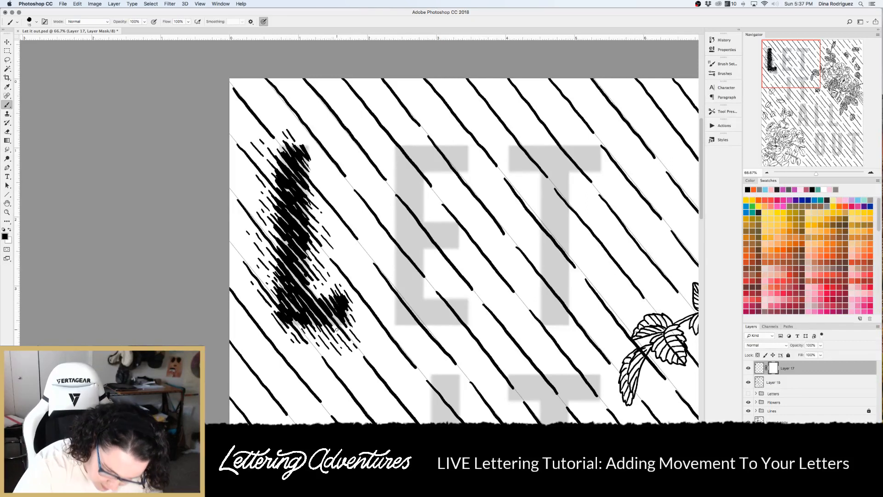
{"action": "left_click_drag", "start_coordinate": [279, 258], "coordinate": [328, 319]}
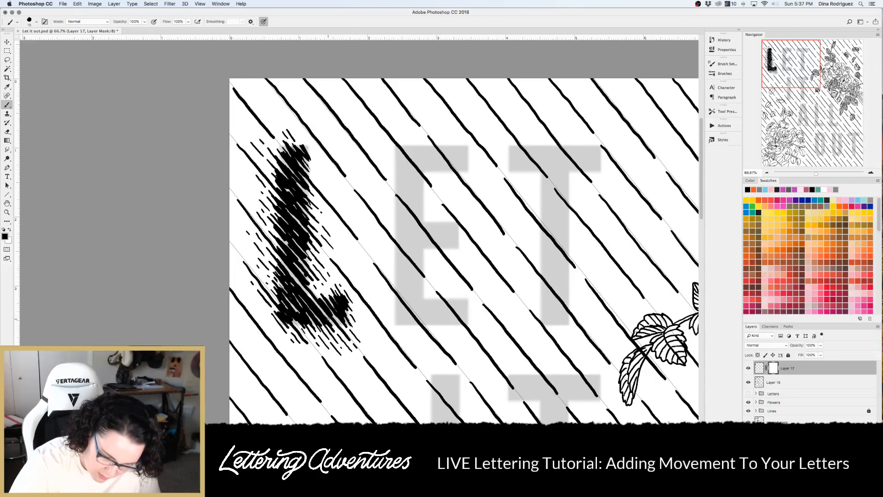
{"action": "left_click_drag", "start_coordinate": [279, 155], "coordinate": [316, 198]}
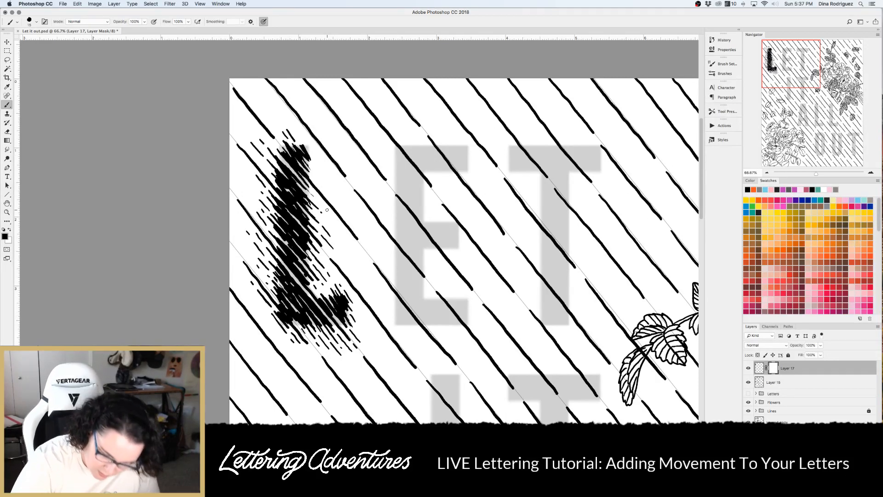
{"action": "left_click_drag", "start_coordinate": [331, 293], "coordinate": [355, 326]}
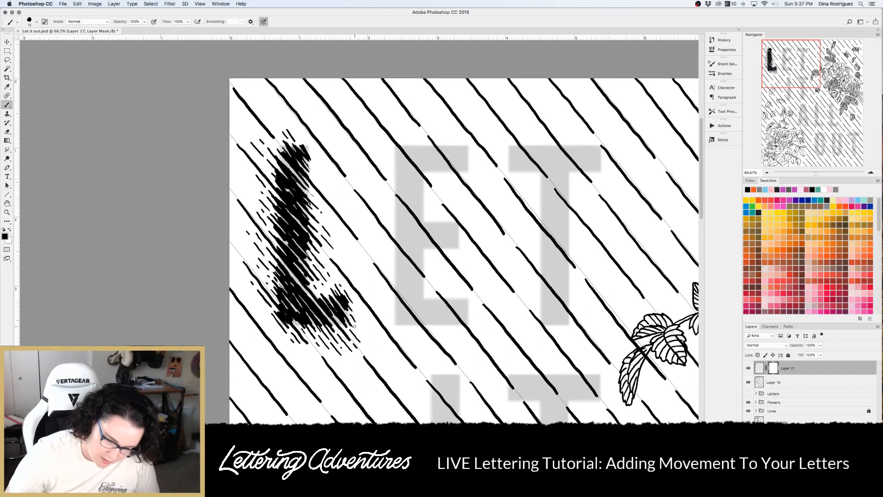
{"action": "left_click_drag", "start_coordinate": [271, 282], "coordinate": [308, 325]}
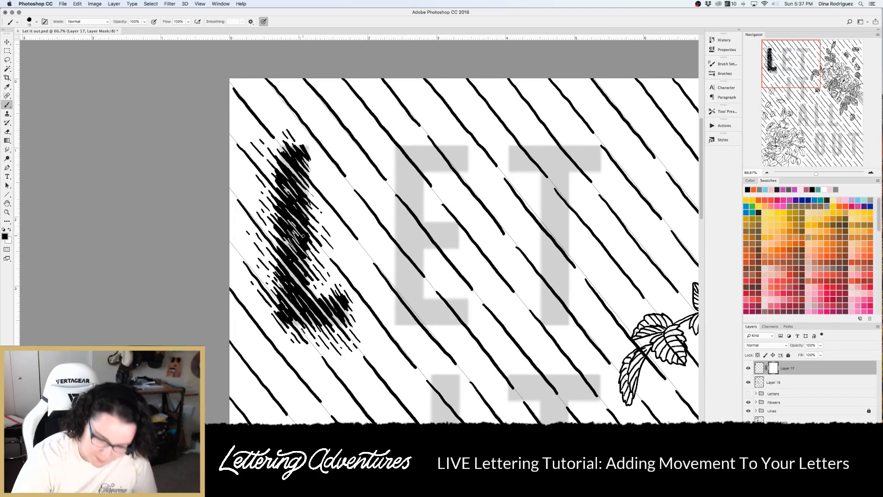
{"action": "left_click_drag", "start_coordinate": [306, 298], "coordinate": [318, 312]}
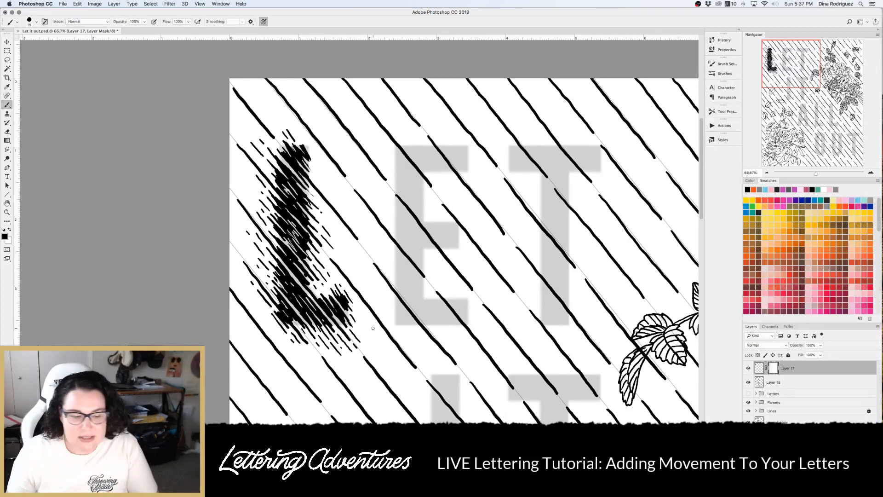
Create a new layer directly beneath the masked L layer and scatter loose diagonal strokes left of and above the L
{"action": "scroll", "coordinate": [373, 327], "scroll_direction": "down", "scroll_amount": 5}
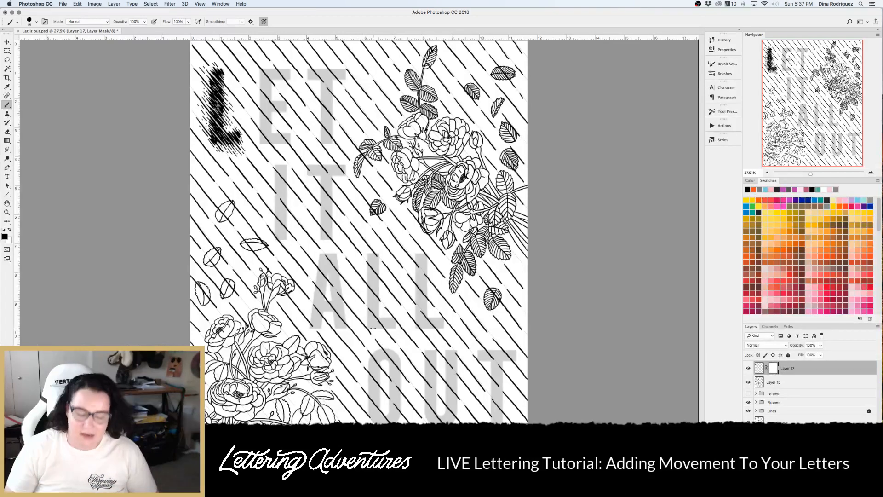
{"action": "key", "text": "super+plus"}
{"action": "key", "text": "super+plus"}
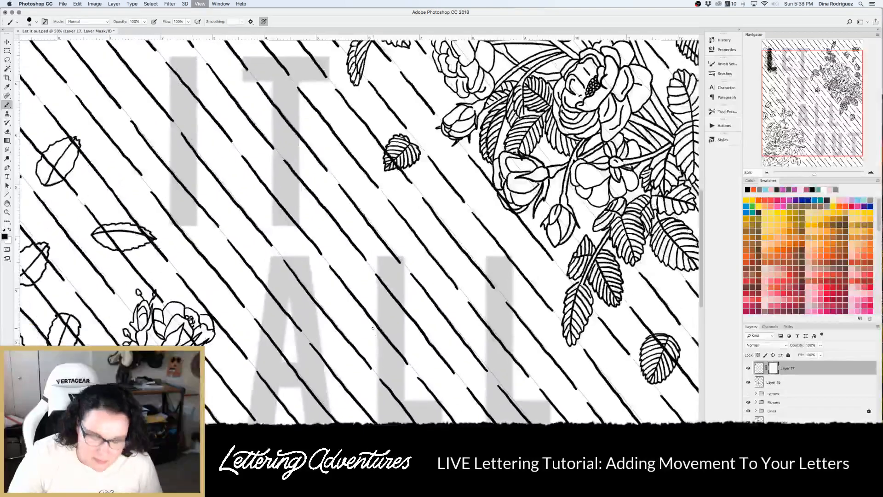
{"action": "left_click_drag", "start_coordinate": [51, 45], "coordinate": [336, 347]}
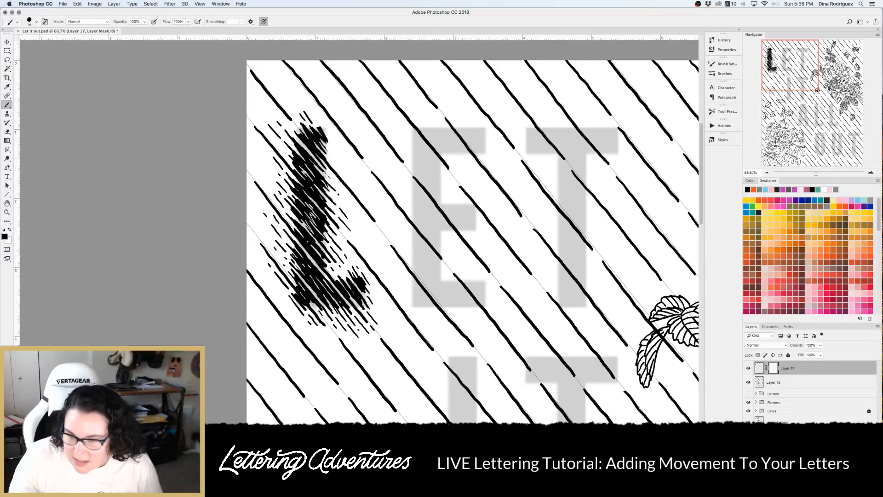
{"action": "left_click", "coordinate": [778, 387]}
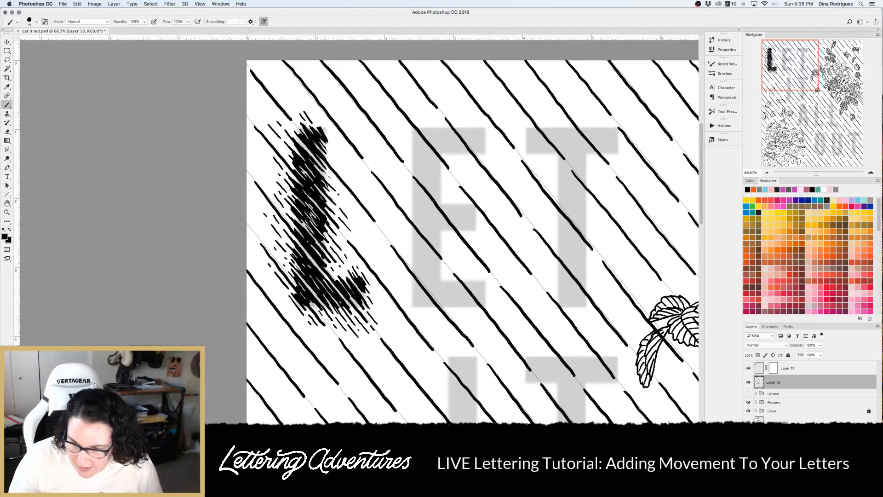
{"action": "key", "text": "super+shift+alt+n"}
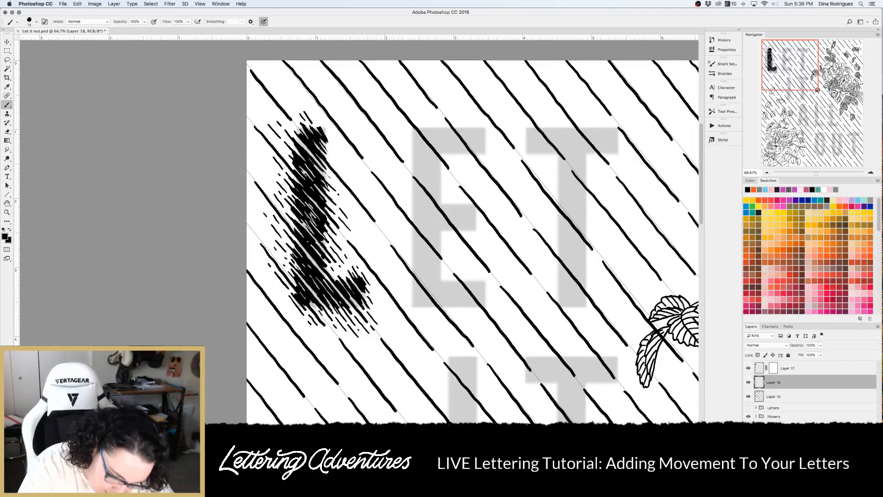
{"action": "mouse_move", "coordinate": [255, 153]}
{"action": "left_mouse_down"}
{"action": "mouse_move", "coordinate": [274, 177]}
{"action": "mouse_move", "coordinate": [265, 152]}
{"action": "left_mouse_up"}
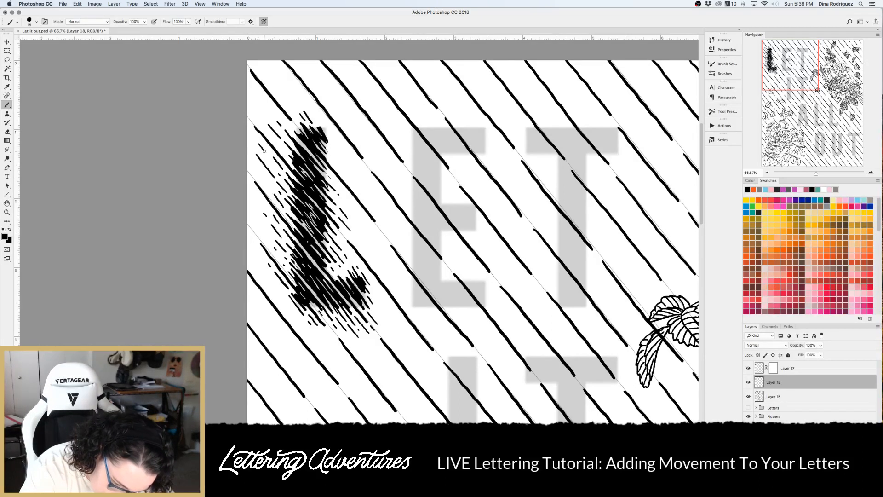
{"action": "mouse_move", "coordinate": [254, 215]}
{"action": "left_mouse_down"}
{"action": "mouse_move", "coordinate": [273, 240]}
{"action": "mouse_move", "coordinate": [256, 202]}
{"action": "left_mouse_up"}
{"action": "left_click_drag", "start_coordinate": [254, 95], "coordinate": [272, 117]}
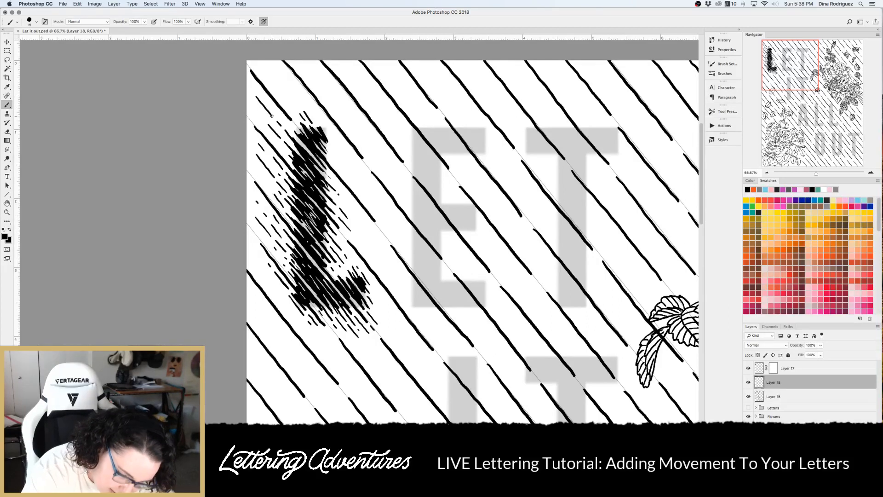
{"action": "left_click_drag", "start_coordinate": [270, 80], "coordinate": [294, 109]}
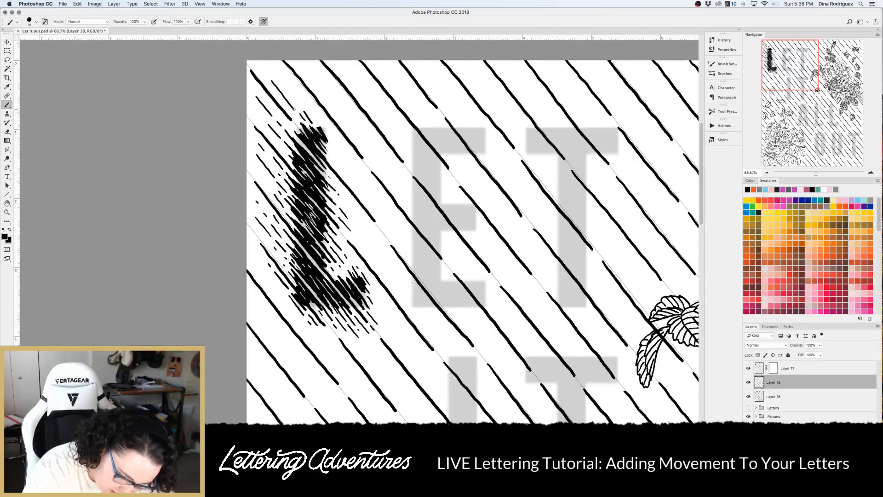
{"action": "left_click_drag", "start_coordinate": [271, 66], "coordinate": [317, 113]}
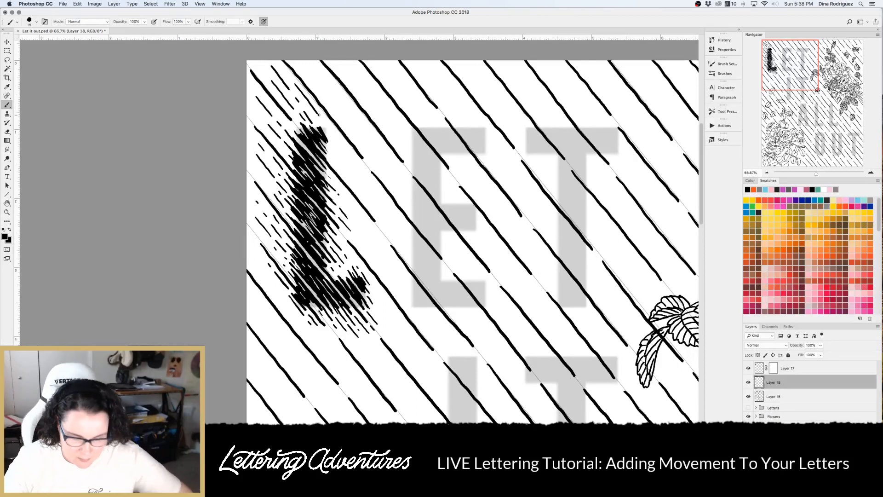
Scatter loose diagonal strokes off the L's lower left side and below its foot
{"action": "left_click_drag", "start_coordinate": [253, 253], "coordinate": [312, 337]}
{"action": "left_click_drag", "start_coordinate": [252, 265], "coordinate": [277, 298]}
{"action": "left_click_drag", "start_coordinate": [314, 343], "coordinate": [338, 364]}
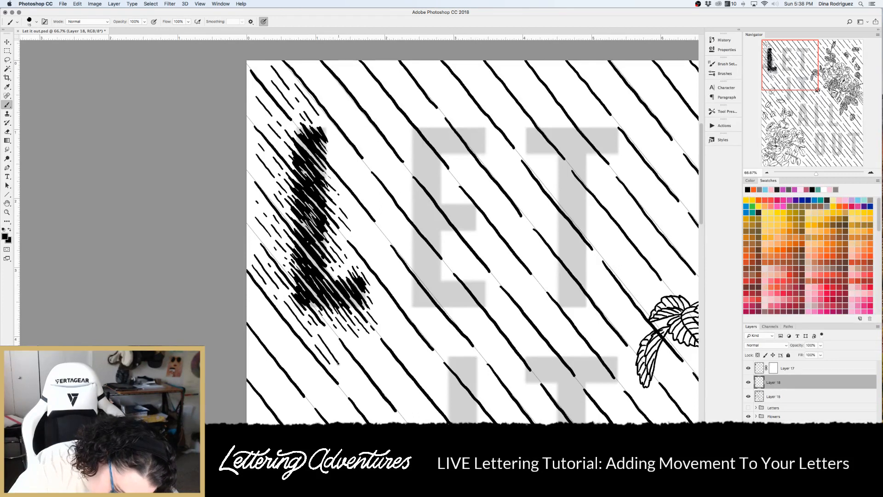
{"action": "left_click_drag", "start_coordinate": [324, 331], "coordinate": [343, 359]}
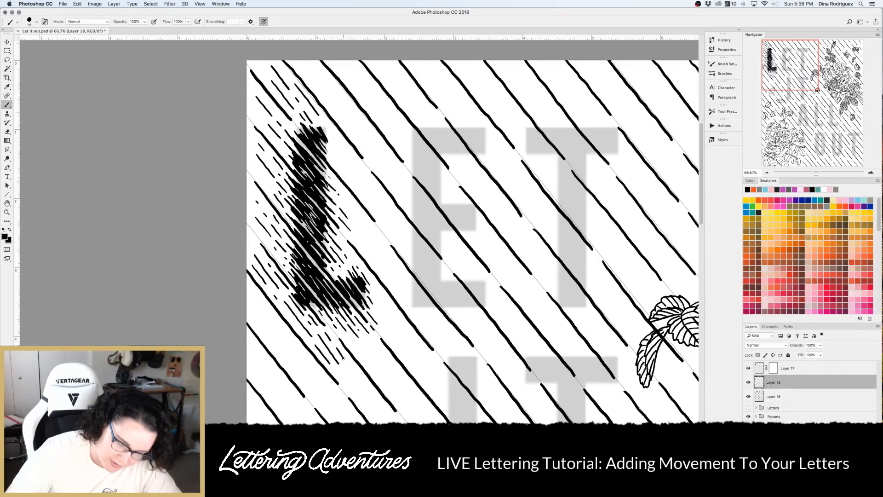
Scatter loose diagonal strokes outward from the right side of the L's stem and beyond the end of its foot
{"action": "scroll", "coordinate": [362, 345], "scroll_direction": "right", "scroll_amount": 3}
{"action": "scroll", "coordinate": [362, 344], "scroll_direction": "up", "scroll_amount": 1}
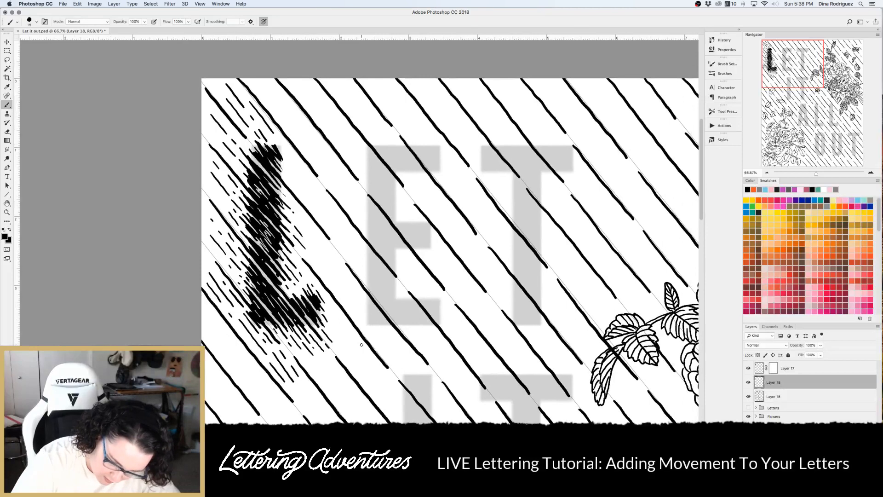
{"action": "left_click_drag", "start_coordinate": [306, 253], "coordinate": [315, 264]}
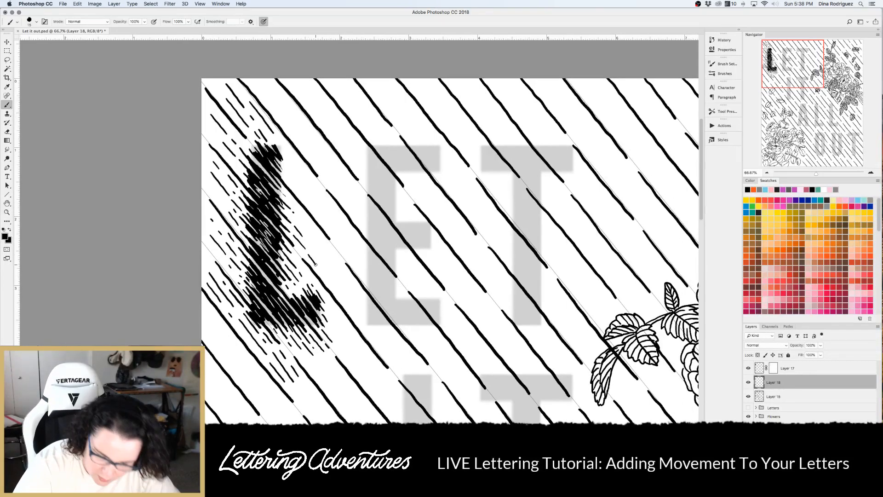
{"action": "left_click_drag", "start_coordinate": [306, 241], "coordinate": [322, 263]}
{"action": "left_click_drag", "start_coordinate": [299, 219], "coordinate": [318, 246]}
{"action": "mouse_move", "coordinate": [289, 197]}
{"action": "left_mouse_down"}
{"action": "mouse_move", "coordinate": [338, 253]}
{"action": "mouse_move", "coordinate": [334, 279]}
{"action": "left_mouse_up"}
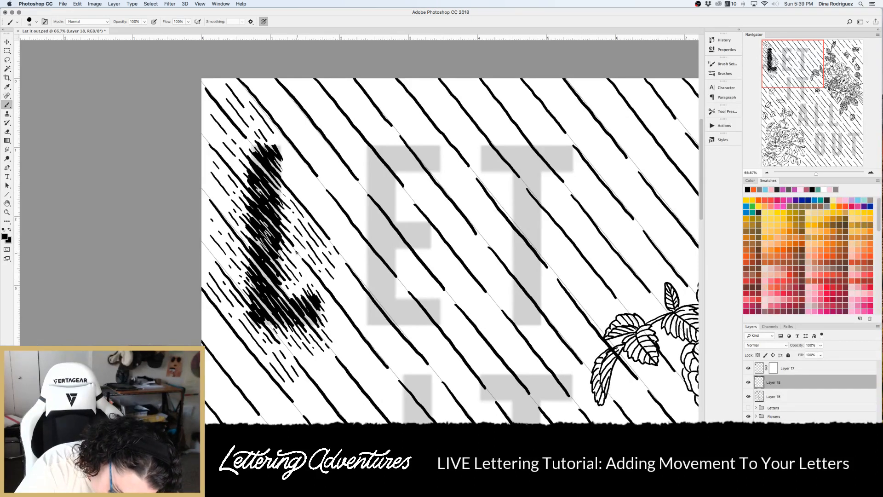
{"action": "mouse_move", "coordinate": [326, 297]}
{"action": "left_mouse_down"}
{"action": "mouse_move", "coordinate": [352, 341]}
{"action": "mouse_move", "coordinate": [341, 340]}
{"action": "left_mouse_up"}
{"action": "mouse_move", "coordinate": [339, 337]}
{"action": "left_mouse_down"}
{"action": "mouse_move", "coordinate": [348, 360]}
{"action": "mouse_move", "coordinate": [330, 361]}
{"action": "mouse_move", "coordinate": [336, 370]}
{"action": "mouse_move", "coordinate": [308, 363]}
{"action": "mouse_move", "coordinate": [340, 396]}
{"action": "left_mouse_up"}
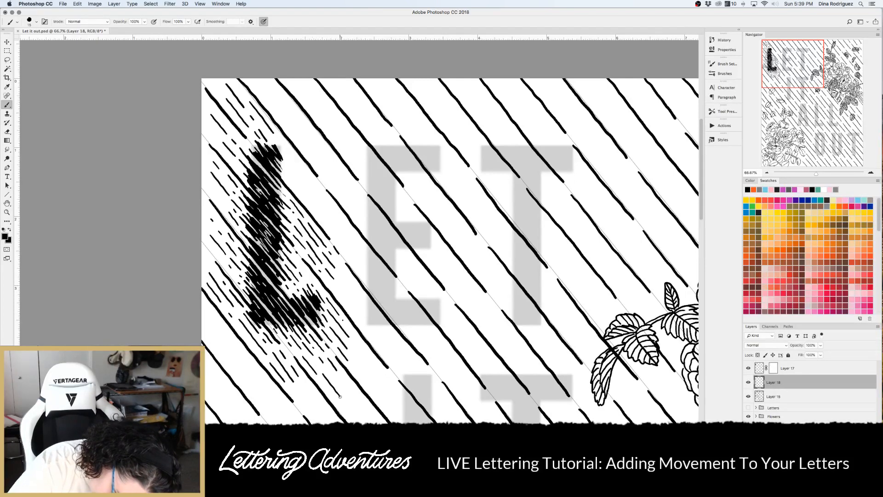
Scatter more loose diagonal strokes below the L's foot, along the nearby page edge and outward past the end of the foot
{"action": "left_click_drag", "start_coordinate": [352, 354], "coordinate": [372, 364]}
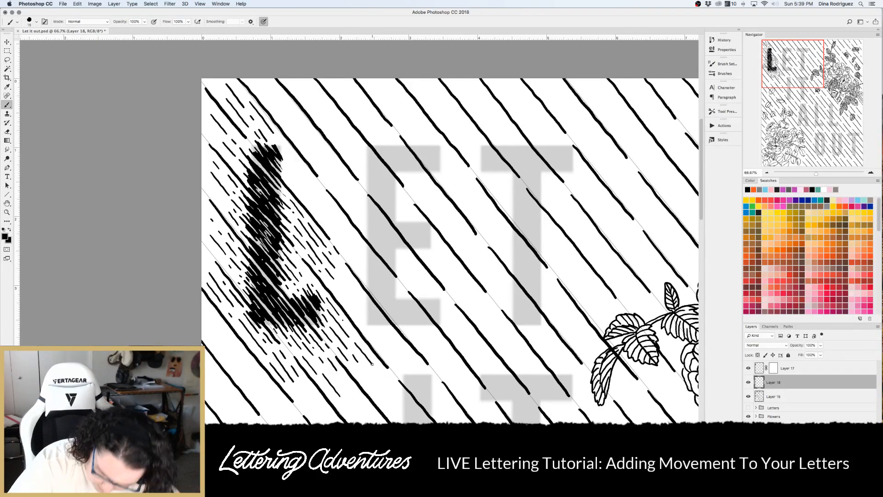
{"action": "key", "text": "super+minus"}
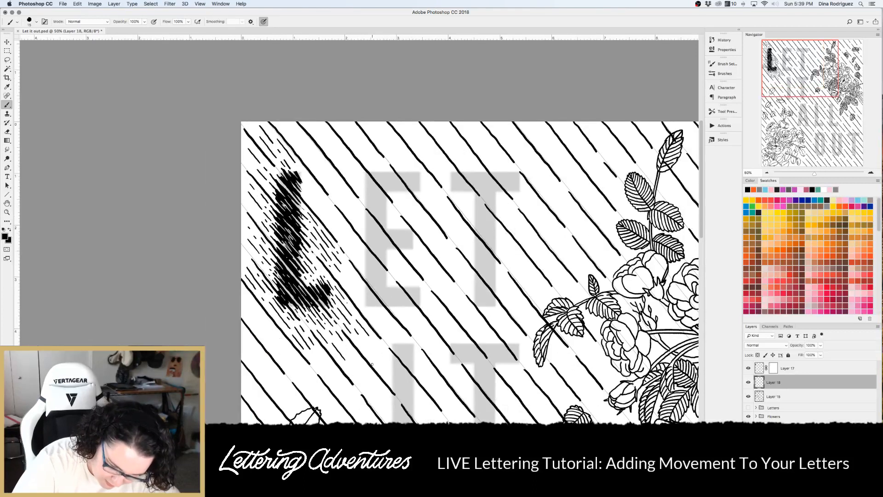
{"action": "mouse_move", "coordinate": [318, 351]}
{"action": "left_mouse_down"}
{"action": "mouse_move", "coordinate": [331, 383]}
{"action": "mouse_move", "coordinate": [374, 423]}
{"action": "left_mouse_up"}
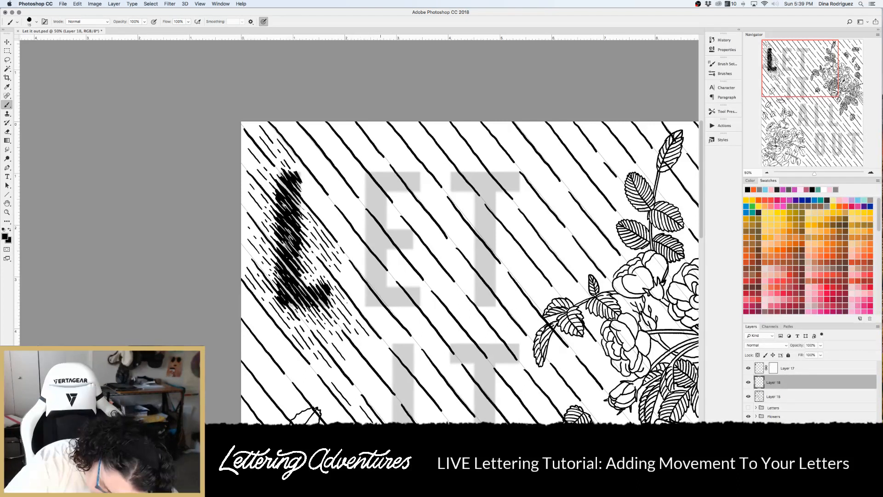
{"action": "left_click_drag", "start_coordinate": [285, 347], "coordinate": [311, 378]}
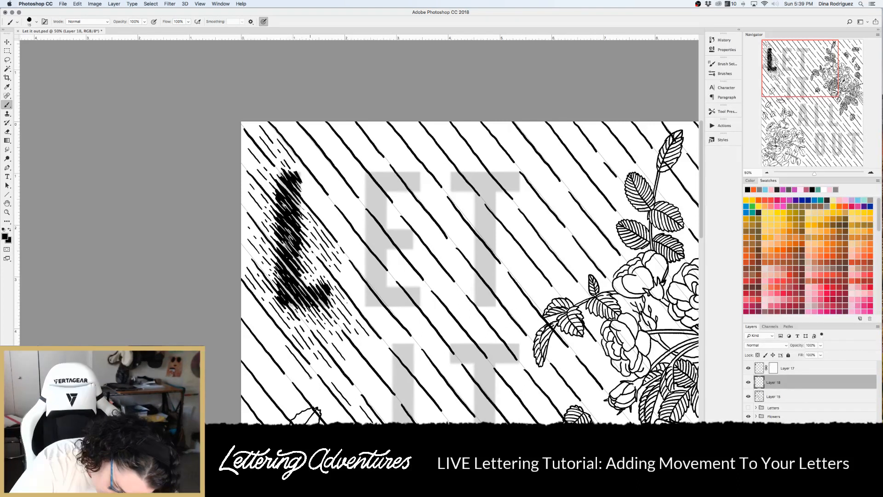
{"action": "left_click_drag", "start_coordinate": [268, 325], "coordinate": [278, 337]}
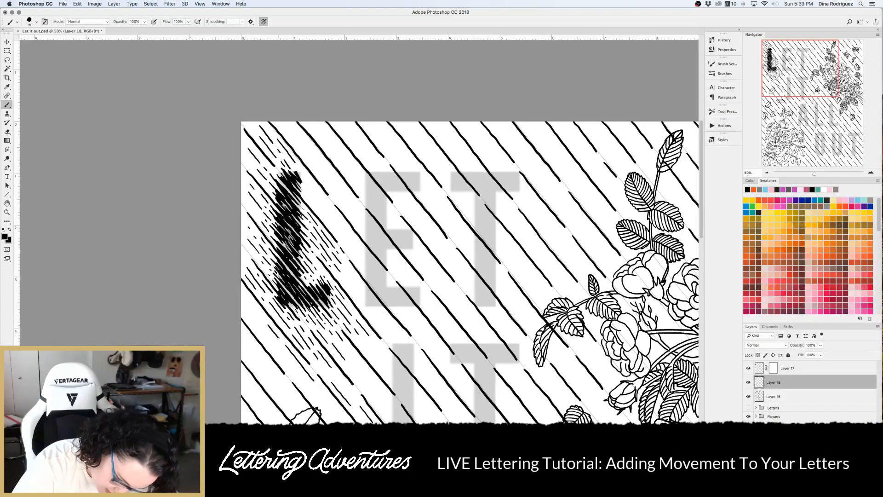
{"action": "left_click_drag", "start_coordinate": [244, 296], "coordinate": [306, 383]}
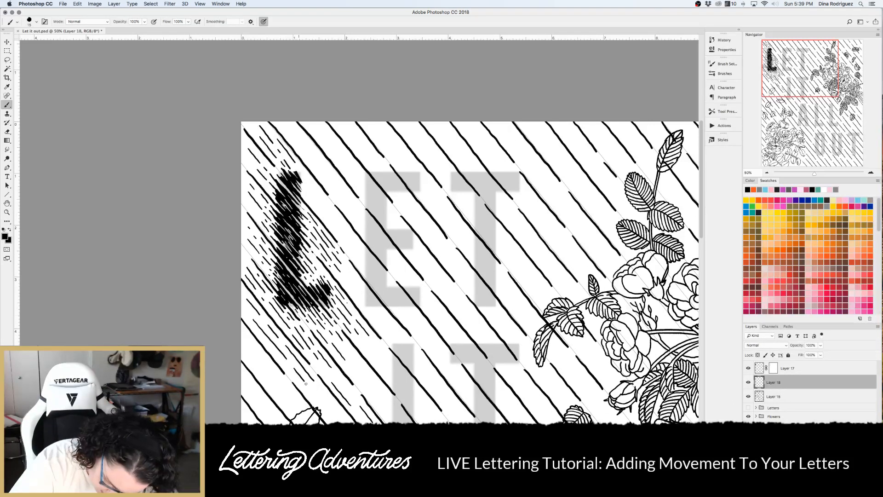
{"action": "left_click_drag", "start_coordinate": [343, 268], "coordinate": [361, 290]}
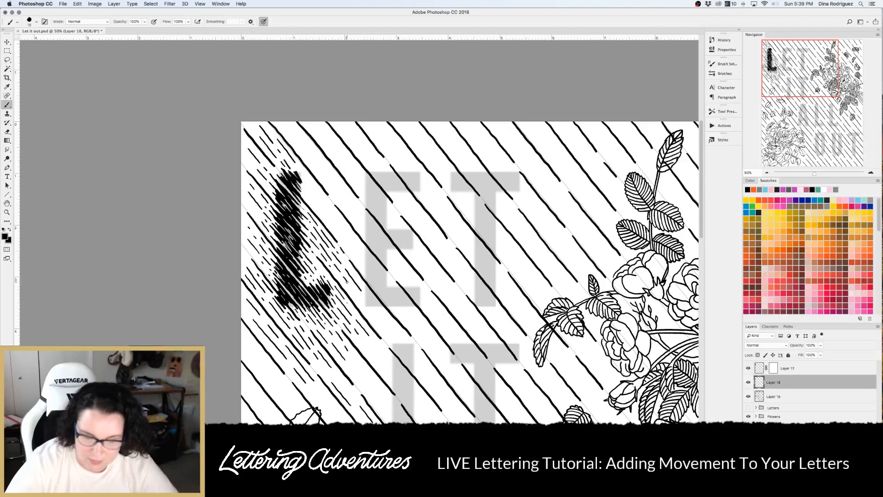
Extend the loose diagonal strokes from below the L's foot down to the right, across the I of IT and towards the leaves
{"action": "scroll", "coordinate": [350, 298], "scroll_direction": "down", "scroll_amount": 3}
{"action": "scroll", "coordinate": [365, 337], "scroll_direction": "down", "scroll_amount": 1}
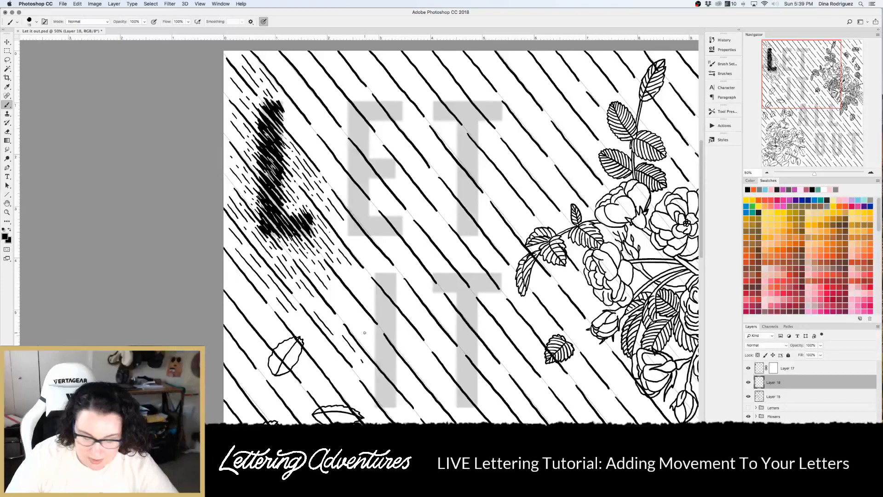
{"action": "left_click_drag", "start_coordinate": [335, 221], "coordinate": [358, 250]}
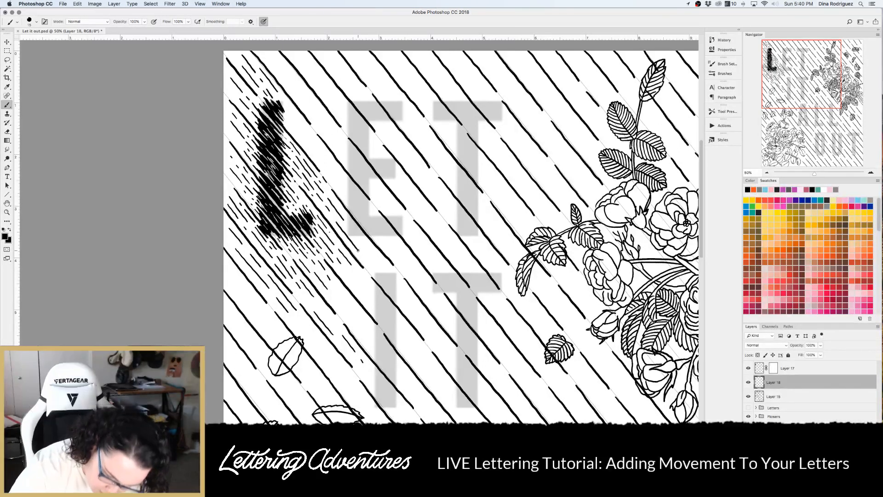
{"action": "left_click_drag", "start_coordinate": [332, 297], "coordinate": [349, 320]}
{"action": "left_click_drag", "start_coordinate": [334, 286], "coordinate": [381, 359]}
{"action": "left_click_drag", "start_coordinate": [368, 329], "coordinate": [417, 401]}
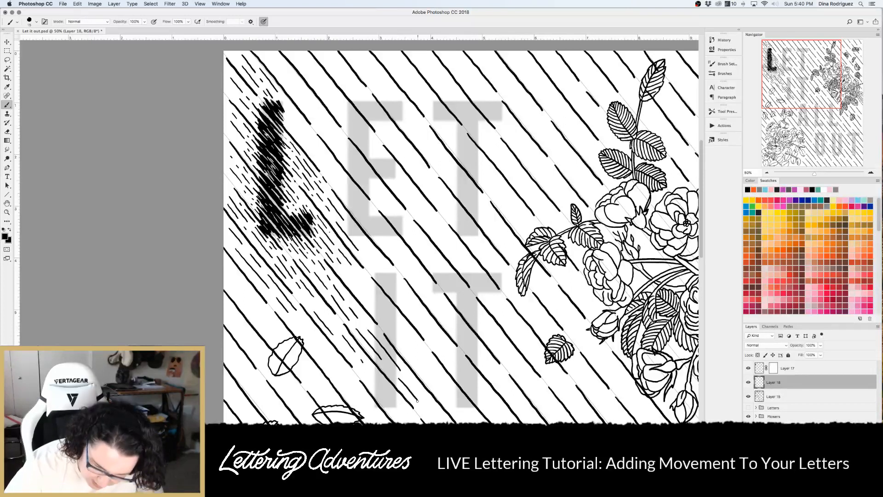
{"action": "mouse_move", "coordinate": [343, 269]}
{"action": "left_mouse_down"}
{"action": "mouse_move", "coordinate": [382, 304]}
{"action": "mouse_move", "coordinate": [395, 333]}
{"action": "mouse_move", "coordinate": [394, 319]}
{"action": "mouse_move", "coordinate": [409, 337]}
{"action": "left_mouse_up"}
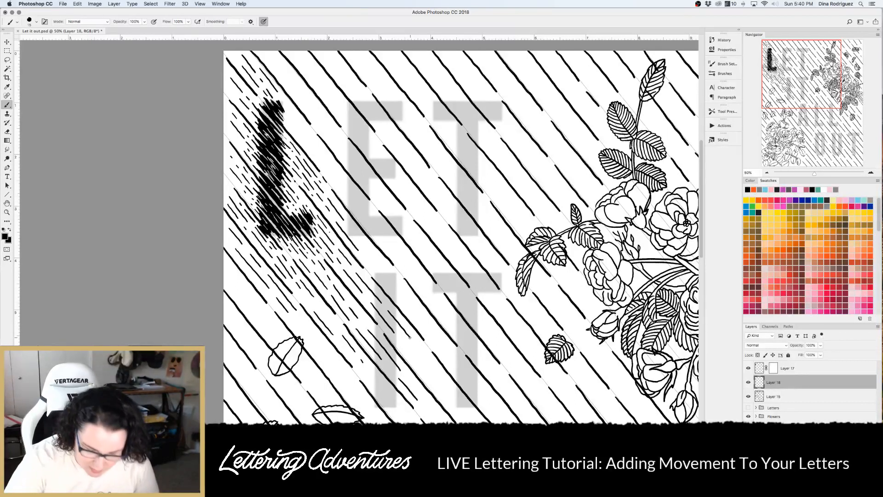
{"action": "left_click_drag", "start_coordinate": [299, 315], "coordinate": [335, 359]}
{"action": "left_click_drag", "start_coordinate": [292, 318], "coordinate": [357, 388]}
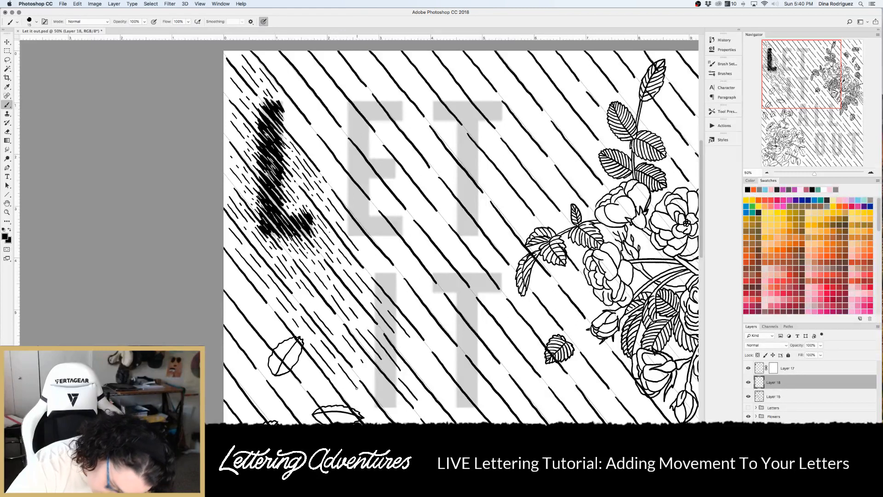
Fill the page's left edge below the L with loose diagonal strokes running down towards the first leaf
{"action": "left_click_drag", "start_coordinate": [228, 265], "coordinate": [277, 326]}
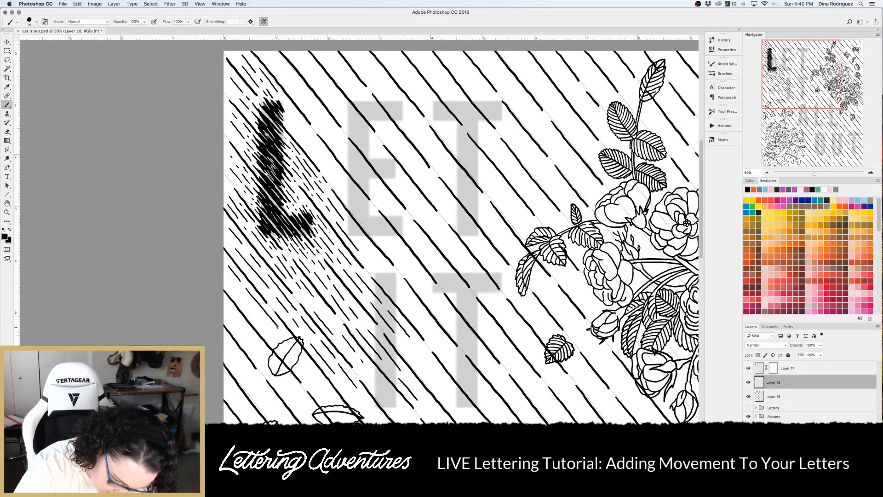
{"action": "left_click_drag", "start_coordinate": [229, 278], "coordinate": [276, 336]}
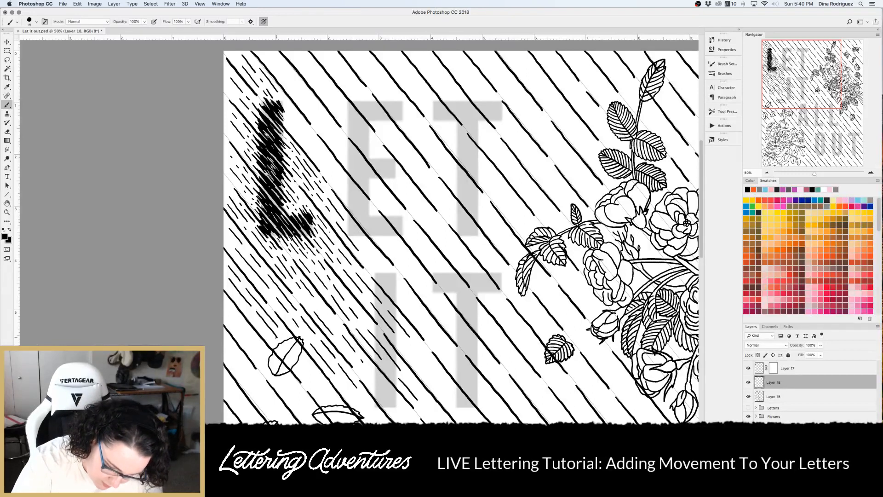
{"action": "left_click_drag", "start_coordinate": [229, 312], "coordinate": [261, 349]}
{"action": "left_click_drag", "start_coordinate": [231, 320], "coordinate": [261, 359]}
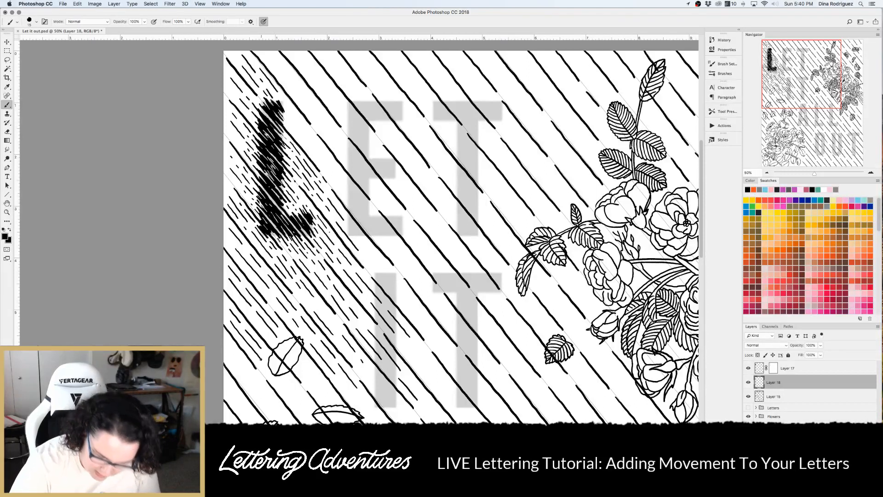
{"action": "left_click_drag", "start_coordinate": [317, 304], "coordinate": [335, 323]}
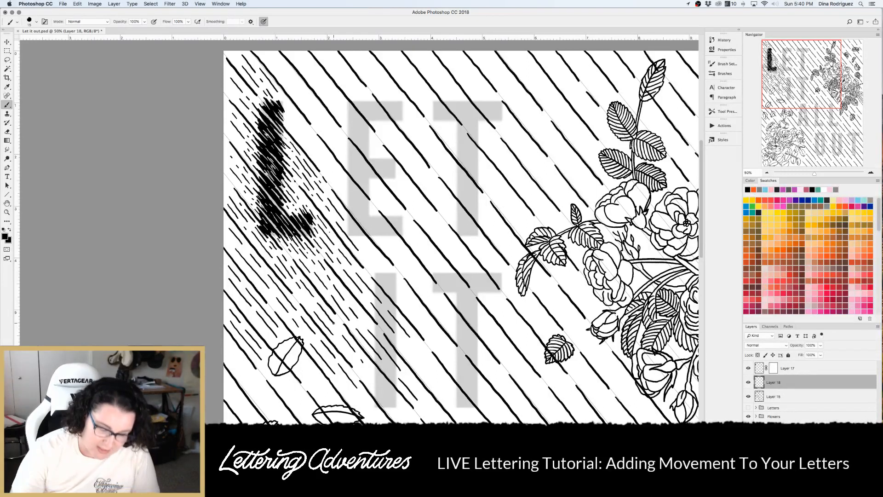
Check the masked L layer by toggling its visibility, and make its artwork active instead of its mask
{"action": "key", "text": "super+minus"}
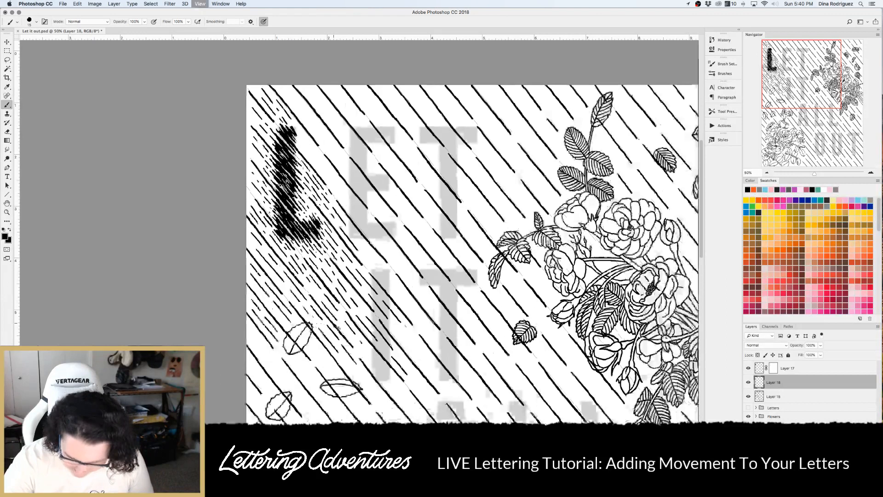
{"action": "scroll", "coordinate": [464, 271], "scroll_direction": "up", "scroll_amount": 2}
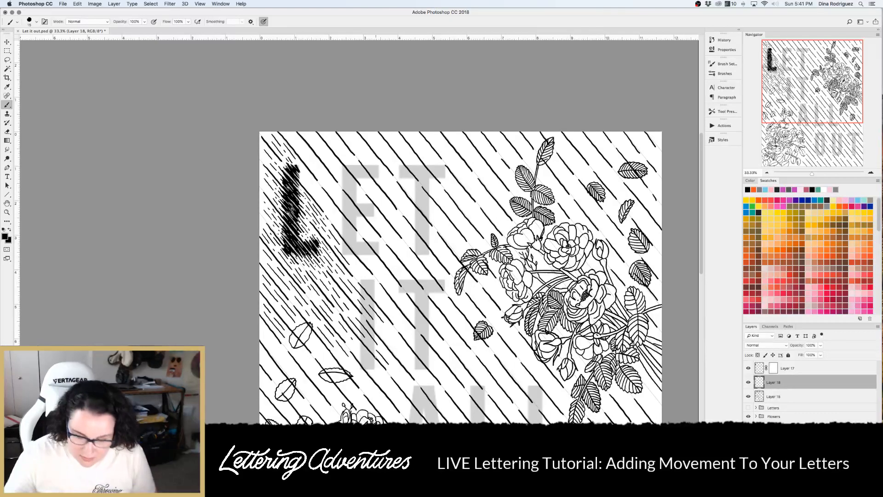
{"action": "key", "text": "super+plus"}
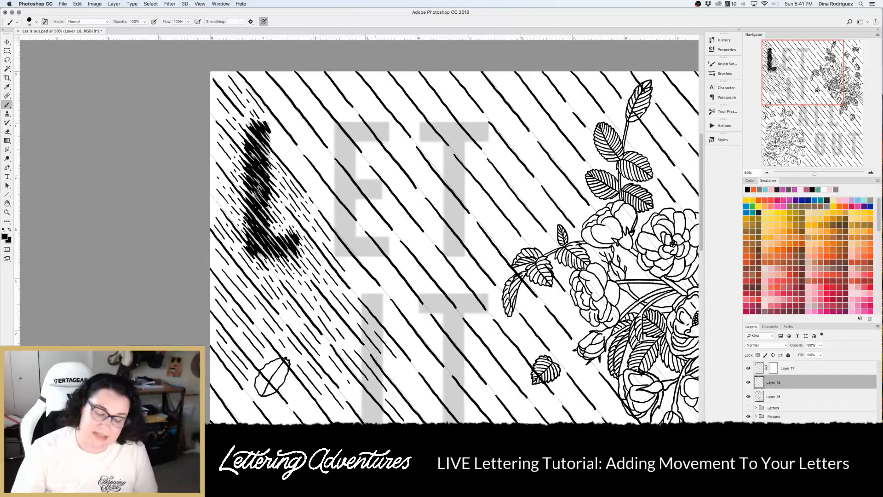
{"action": "scroll", "coordinate": [373, 341], "scroll_direction": "up", "scroll_amount": 2}
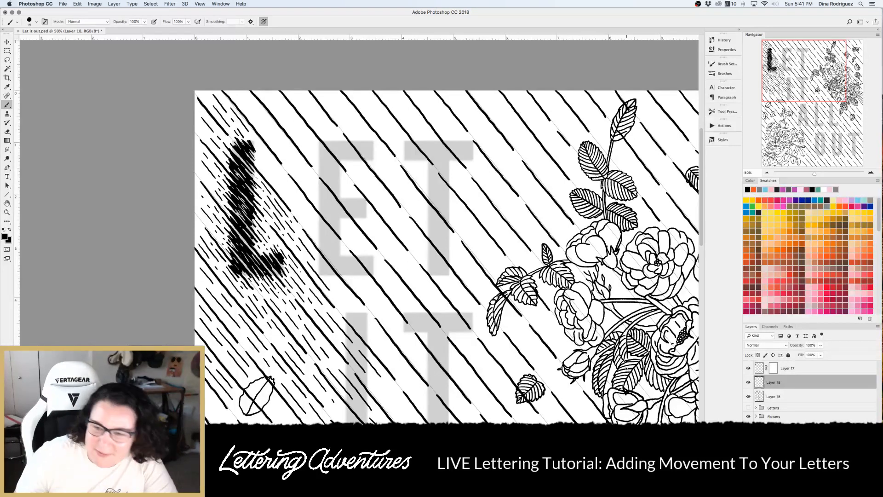
{"action": "left_click", "coordinate": [749, 368]}
{"action": "left_click", "coordinate": [748, 368]}
{"action": "left_click", "coordinate": [758, 369]}
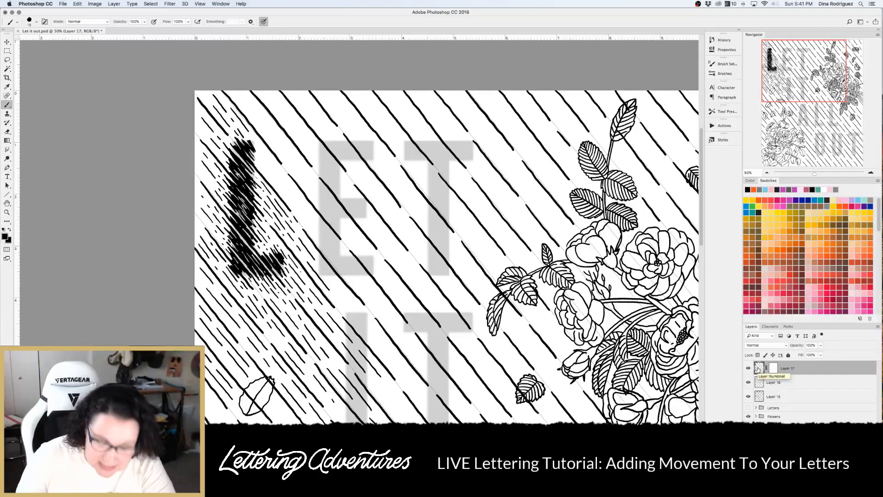
Hatch the lower stem and bottom bar of the E with short, closely spaced diagonal strokes on Layer 17
{"action": "scroll", "coordinate": [364, 339], "scroll_direction": "up", "scroll_amount": 1}
{"action": "scroll", "coordinate": [364, 339], "scroll_direction": "up", "scroll_amount": 1}
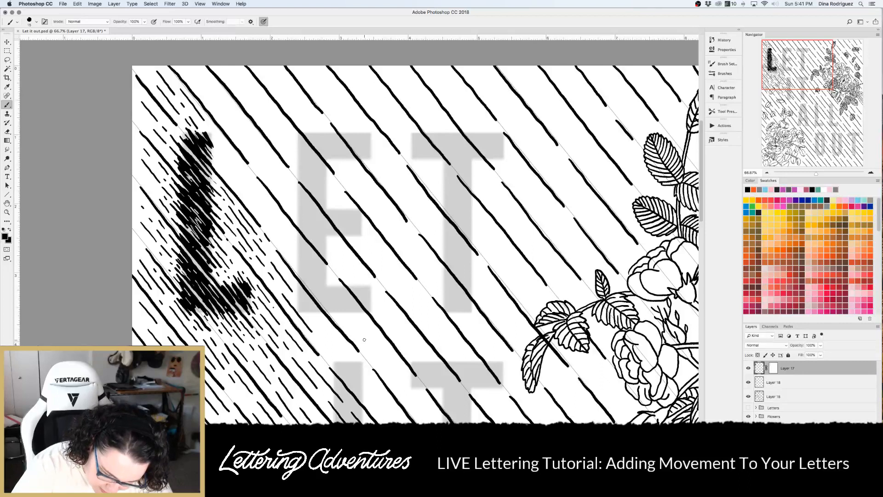
{"action": "left_click_drag", "start_coordinate": [295, 287], "coordinate": [301, 293]}
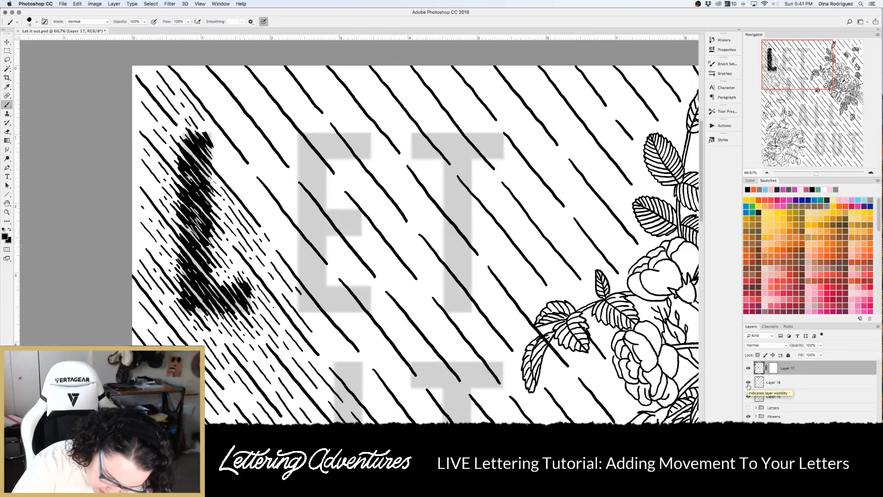
{"action": "left_click_drag", "start_coordinate": [296, 299], "coordinate": [308, 312]}
{"action": "mouse_move", "coordinate": [295, 265]}
{"action": "left_mouse_down"}
{"action": "mouse_move", "coordinate": [331, 313]}
{"action": "mouse_move", "coordinate": [306, 270]}
{"action": "mouse_move", "coordinate": [340, 313]}
{"action": "left_mouse_up"}
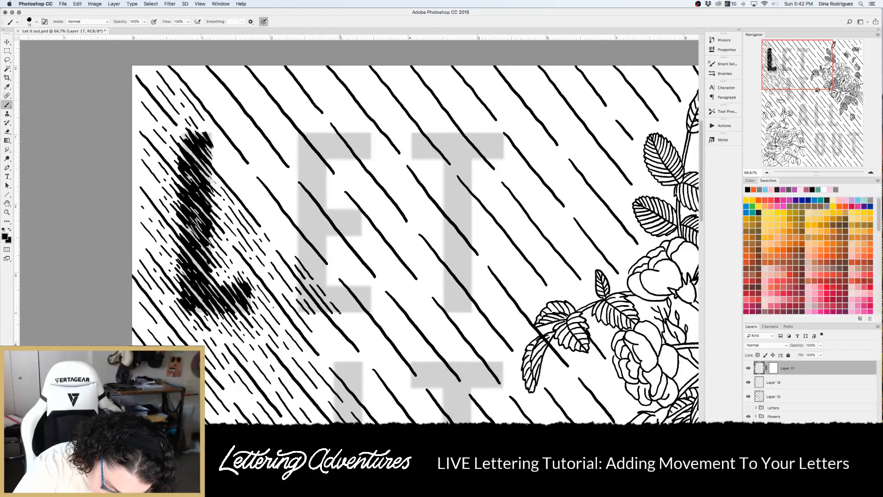
{"action": "left_click_drag", "start_coordinate": [295, 247], "coordinate": [347, 314]}
{"action": "left_click_drag", "start_coordinate": [293, 236], "coordinate": [358, 317]}
{"action": "mouse_move", "coordinate": [340, 288]}
{"action": "left_mouse_down"}
{"action": "mouse_move", "coordinate": [356, 307]}
{"action": "mouse_move", "coordinate": [357, 291]}
{"action": "mouse_move", "coordinate": [374, 310]}
{"action": "mouse_move", "coordinate": [374, 300]}
{"action": "left_mouse_up"}
{"action": "left_click_drag", "start_coordinate": [363, 281], "coordinate": [369, 289]}
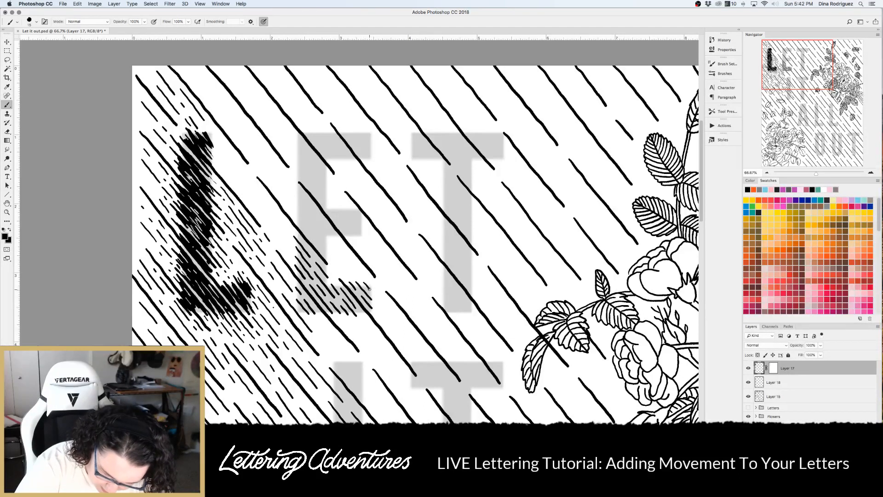
Continue the short diagonal hatching up the middle of the E's stem, keeping the strokes inside the gray guide letter
{"action": "left_click_drag", "start_coordinate": [297, 217], "coordinate": [317, 241]}
{"action": "left_click_drag", "start_coordinate": [313, 238], "coordinate": [328, 253]}
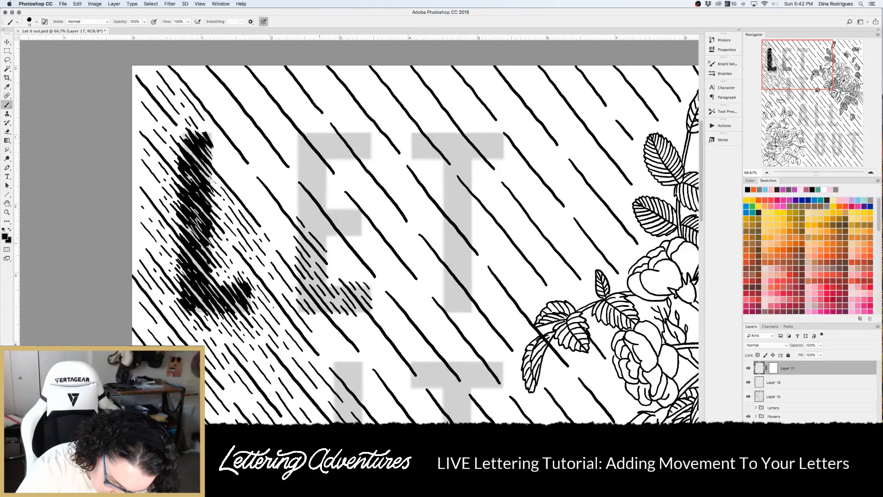
{"action": "left_click_drag", "start_coordinate": [293, 203], "coordinate": [299, 211]}
{"action": "left_click_drag", "start_coordinate": [301, 215], "coordinate": [326, 239]}
{"action": "left_click_drag", "start_coordinate": [292, 190], "coordinate": [328, 233]}
{"action": "left_click_drag", "start_coordinate": [302, 194], "coordinate": [320, 216]}
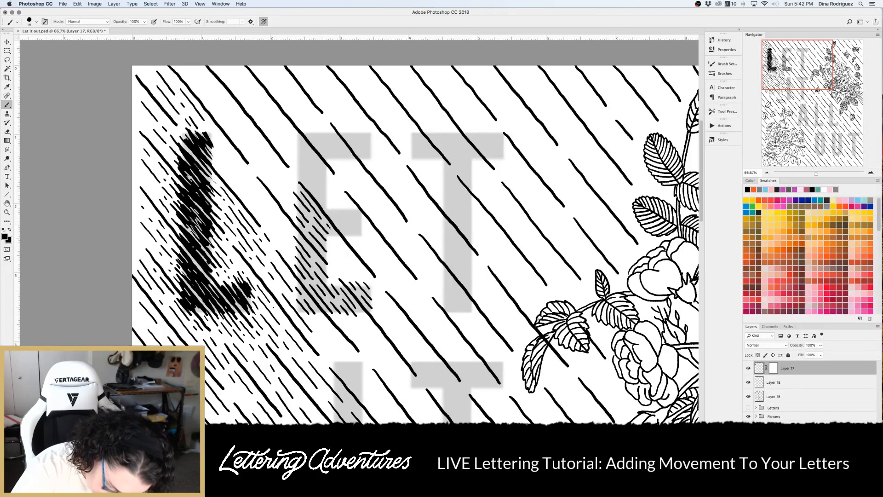
Hatch the E's middle bar and the upper part of its stem with short diagonal strokes up to the top edge
{"action": "mouse_move", "coordinate": [333, 214]}
{"action": "left_mouse_down"}
{"action": "mouse_move", "coordinate": [346, 230]}
{"action": "mouse_move", "coordinate": [333, 206]}
{"action": "mouse_move", "coordinate": [355, 236]}
{"action": "mouse_move", "coordinate": [341, 209]}
{"action": "mouse_move", "coordinate": [361, 218]}
{"action": "left_mouse_up"}
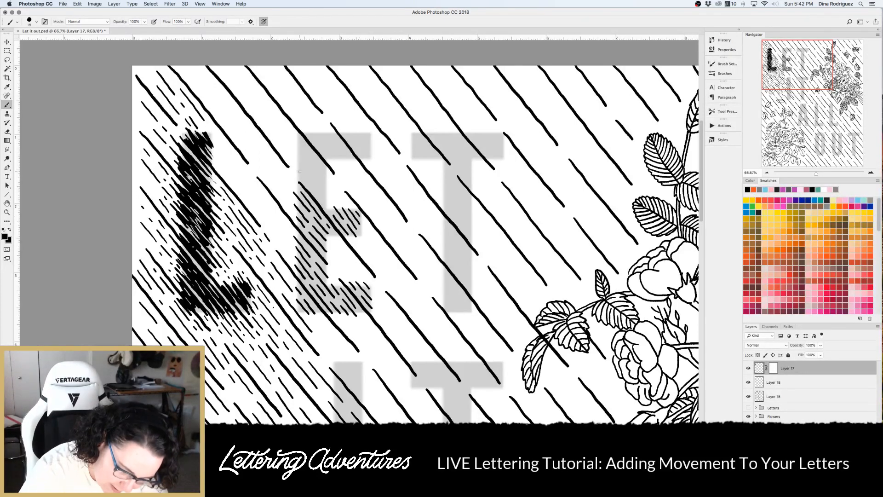
{"action": "left_click_drag", "start_coordinate": [296, 170], "coordinate": [325, 203]}
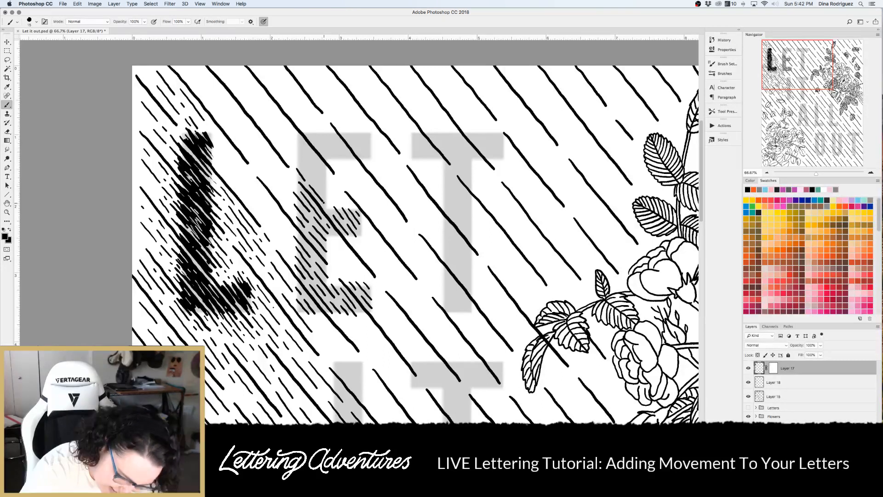
{"action": "left_click_drag", "start_coordinate": [297, 158], "coordinate": [325, 196]}
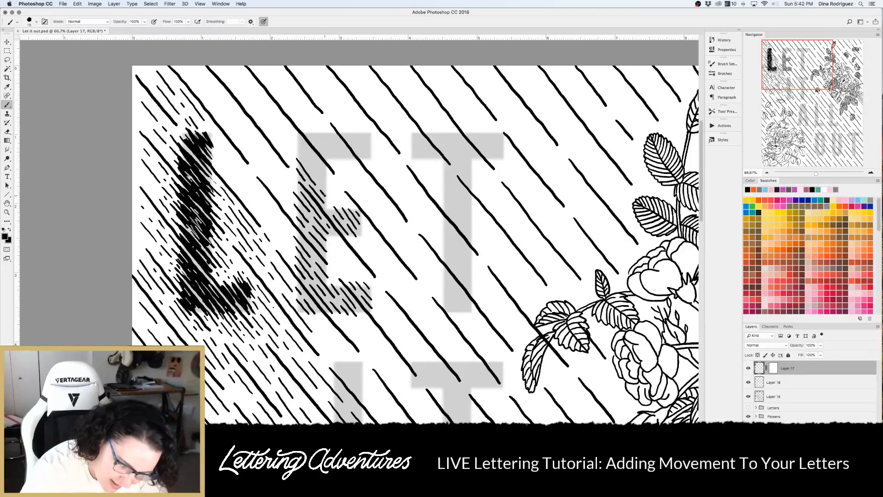
{"action": "left_click_drag", "start_coordinate": [298, 151], "coordinate": [324, 184]}
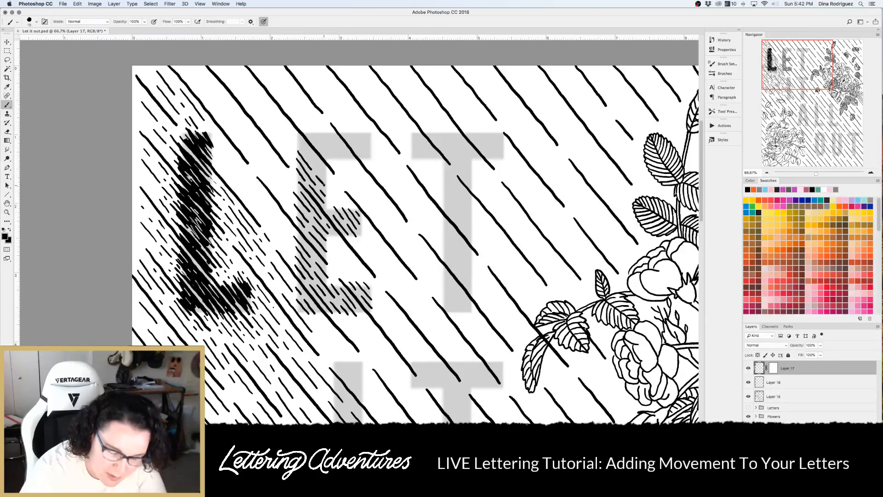
{"action": "left_click_drag", "start_coordinate": [298, 143], "coordinate": [325, 177]}
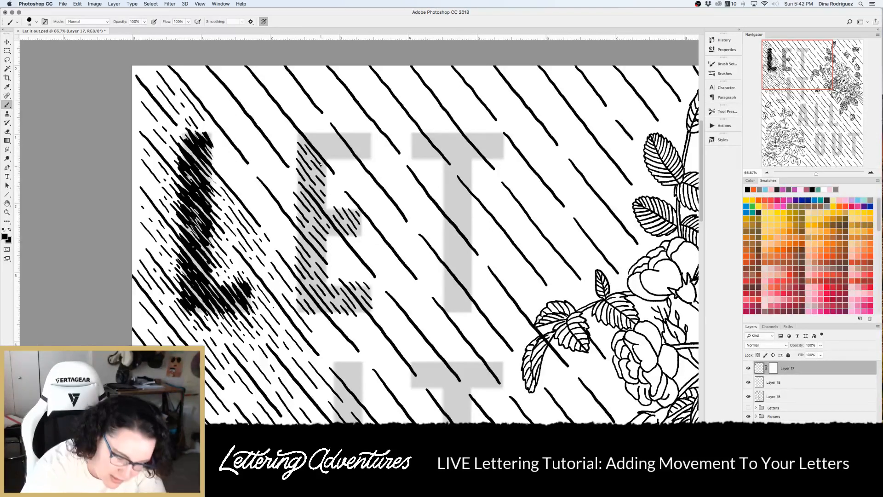
{"action": "left_click_drag", "start_coordinate": [307, 131], "coordinate": [328, 157]}
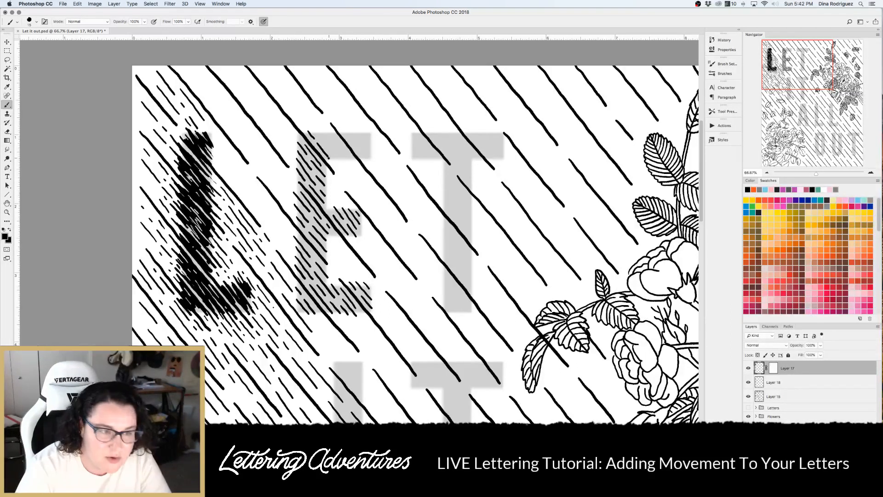
Hatch the E's top bar with short diagonal strokes from the stem to the bar's right end
{"action": "left_click_drag", "start_coordinate": [313, 128], "coordinate": [337, 158]}
{"action": "left_click_drag", "start_coordinate": [321, 129], "coordinate": [332, 143]}
{"action": "mouse_move", "coordinate": [329, 140]}
{"action": "left_mouse_down"}
{"action": "mouse_move", "coordinate": [336, 150]}
{"action": "mouse_move", "coordinate": [337, 143]}
{"action": "left_mouse_up"}
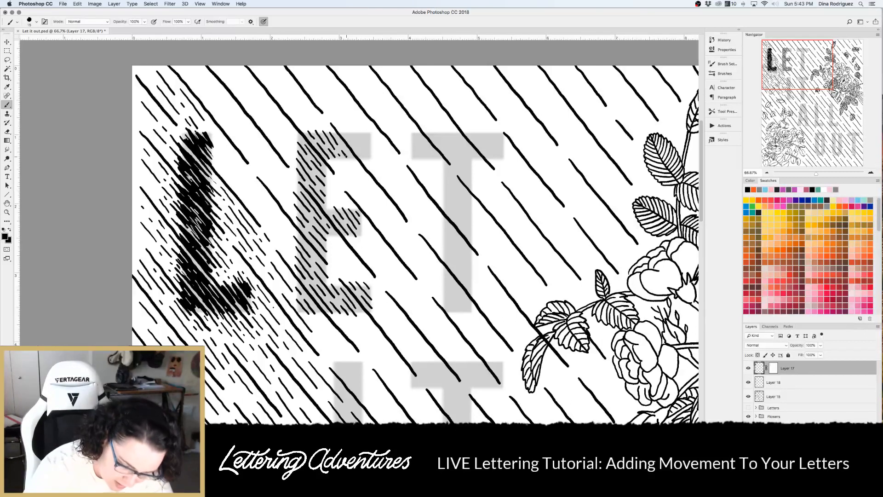
{"action": "mouse_move", "coordinate": [342, 128]}
{"action": "left_mouse_down"}
{"action": "mouse_move", "coordinate": [363, 156]}
{"action": "mouse_move", "coordinate": [356, 138]}
{"action": "left_mouse_up"}
{"action": "mouse_move", "coordinate": [352, 134]}
{"action": "left_mouse_down"}
{"action": "mouse_move", "coordinate": [363, 147]}
{"action": "mouse_move", "coordinate": [371, 140]}
{"action": "left_mouse_up"}
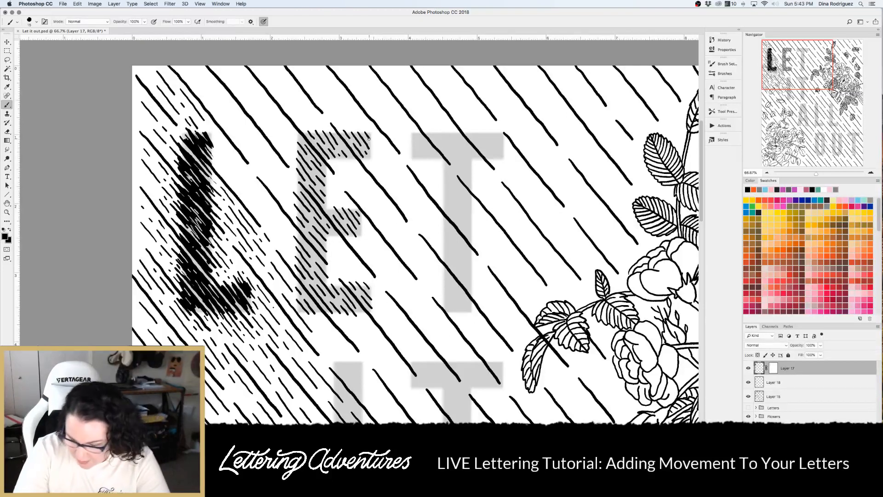
Darken the E's top bar, upper stem and middle bar with thicker diagonal strokes, using a larger brush
{"action": "key", "text": "bracketright"}
{"action": "mouse_move", "coordinate": [306, 140]}
{"action": "left_mouse_down"}
{"action": "mouse_move", "coordinate": [325, 151]}
{"action": "mouse_move", "coordinate": [316, 133]}
{"action": "mouse_move", "coordinate": [335, 155]}
{"action": "mouse_move", "coordinate": [325, 132]}
{"action": "mouse_move", "coordinate": [343, 154]}
{"action": "mouse_move", "coordinate": [332, 134]}
{"action": "mouse_move", "coordinate": [349, 155]}
{"action": "mouse_move", "coordinate": [350, 145]}
{"action": "mouse_move", "coordinate": [367, 156]}
{"action": "mouse_move", "coordinate": [363, 133]}
{"action": "mouse_move", "coordinate": [315, 163]}
{"action": "mouse_move", "coordinate": [310, 155]}
{"action": "mouse_move", "coordinate": [324, 172]}
{"action": "mouse_move", "coordinate": [301, 157]}
{"action": "mouse_move", "coordinate": [321, 183]}
{"action": "mouse_move", "coordinate": [320, 174]}
{"action": "mouse_move", "coordinate": [299, 170]}
{"action": "mouse_move", "coordinate": [322, 200]}
{"action": "mouse_move", "coordinate": [314, 184]}
{"action": "mouse_move", "coordinate": [321, 189]}
{"action": "mouse_move", "coordinate": [317, 207]}
{"action": "left_mouse_up"}
{"action": "left_click_drag", "start_coordinate": [307, 195], "coordinate": [327, 226]}
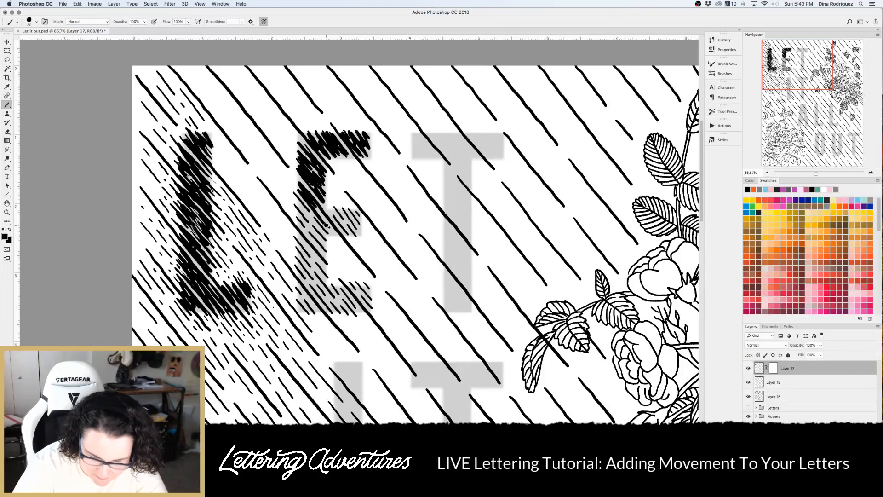
{"action": "mouse_move", "coordinate": [320, 212]}
{"action": "left_mouse_down"}
{"action": "mouse_move", "coordinate": [337, 235]}
{"action": "mouse_move", "coordinate": [323, 210]}
{"action": "mouse_move", "coordinate": [342, 224]}
{"action": "mouse_move", "coordinate": [336, 207]}
{"action": "mouse_move", "coordinate": [361, 236]}
{"action": "left_mouse_up"}
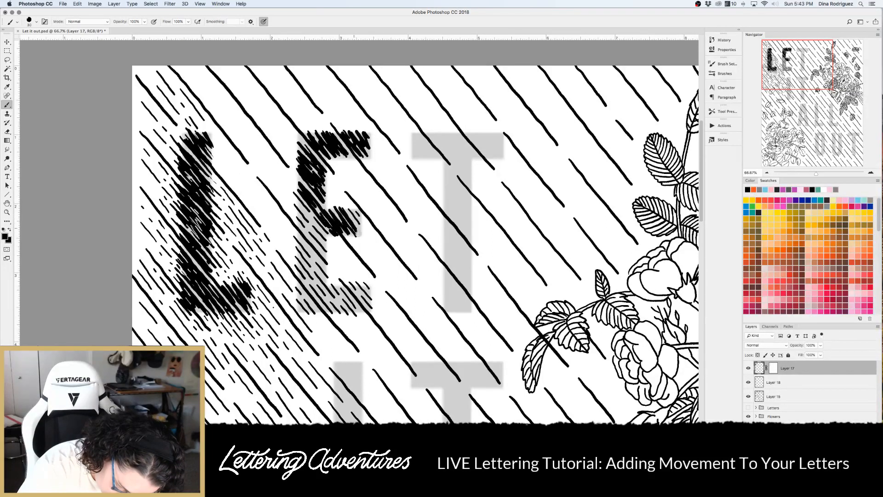
{"action": "left_click_drag", "start_coordinate": [344, 207], "coordinate": [361, 222]}
Darken the E's stem with dense, thick diagonal strokes from the middle bar down to just above the bottom bar
{"action": "mouse_move", "coordinate": [299, 205]}
{"action": "left_mouse_down"}
{"action": "mouse_move", "coordinate": [325, 241]}
{"action": "mouse_move", "coordinate": [318, 220]}
{"action": "left_mouse_up"}
{"action": "mouse_move", "coordinate": [311, 211]}
{"action": "left_mouse_down"}
{"action": "mouse_move", "coordinate": [330, 236]}
{"action": "mouse_move", "coordinate": [310, 235]}
{"action": "left_mouse_up"}
{"action": "left_click_drag", "start_coordinate": [305, 233], "coordinate": [326, 256]}
{"action": "mouse_move", "coordinate": [310, 229]}
{"action": "left_mouse_down"}
{"action": "mouse_move", "coordinate": [327, 249]}
{"action": "mouse_move", "coordinate": [306, 242]}
{"action": "mouse_move", "coordinate": [326, 272]}
{"action": "mouse_move", "coordinate": [315, 265]}
{"action": "left_mouse_up"}
{"action": "mouse_move", "coordinate": [309, 260]}
{"action": "left_mouse_down"}
{"action": "mouse_move", "coordinate": [290, 239]}
{"action": "mouse_move", "coordinate": [328, 288]}
{"action": "left_mouse_up"}
{"action": "mouse_move", "coordinate": [299, 256]}
{"action": "left_mouse_down"}
{"action": "mouse_move", "coordinate": [315, 290]}
{"action": "mouse_move", "coordinate": [317, 283]}
{"action": "left_mouse_up"}
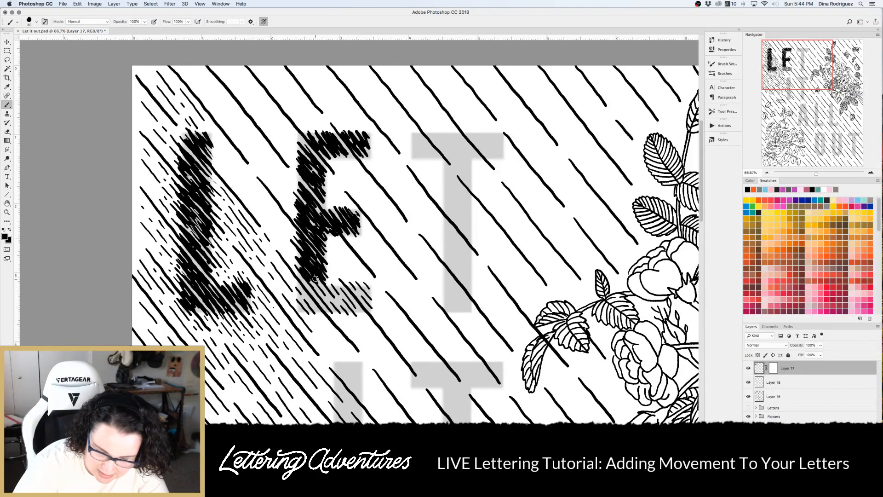
Darken the base of the E's stem and its bottom bar with the same thick diagonal strokes
{"action": "left_click_drag", "start_coordinate": [307, 274], "coordinate": [317, 289]}
{"action": "mouse_move", "coordinate": [308, 273]}
{"action": "left_mouse_down"}
{"action": "mouse_move", "coordinate": [324, 299]}
{"action": "mouse_move", "coordinate": [316, 283]}
{"action": "mouse_move", "coordinate": [346, 309]}
{"action": "mouse_move", "coordinate": [341, 295]}
{"action": "mouse_move", "coordinate": [348, 293]}
{"action": "mouse_move", "coordinate": [366, 313]}
{"action": "left_mouse_up"}
{"action": "mouse_move", "coordinate": [345, 282]}
{"action": "left_mouse_down"}
{"action": "mouse_move", "coordinate": [362, 286]}
{"action": "mouse_move", "coordinate": [339, 295]}
{"action": "mouse_move", "coordinate": [354, 313]}
{"action": "mouse_move", "coordinate": [333, 296]}
{"action": "mouse_move", "coordinate": [335, 315]}
{"action": "left_mouse_up"}
{"action": "mouse_move", "coordinate": [304, 284]}
{"action": "left_mouse_down"}
{"action": "mouse_move", "coordinate": [330, 312]}
{"action": "mouse_move", "coordinate": [309, 315]}
{"action": "left_mouse_up"}
{"action": "left_click_drag", "start_coordinate": [293, 304], "coordinate": [306, 315]}
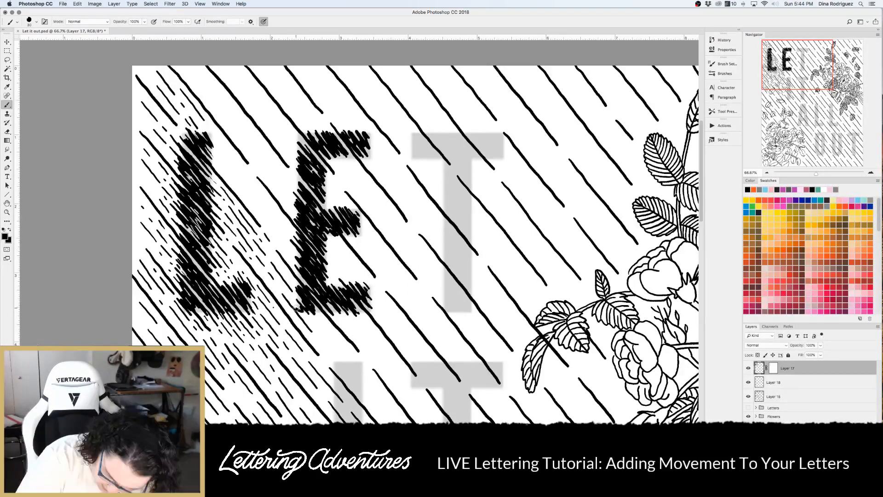
Scatter fine diagonal strokes along the E's top edge and between its top and middle bars, using a smaller brush
{"action": "key", "text": "bracketleft"}
{"action": "key", "text": "bracketleft"}
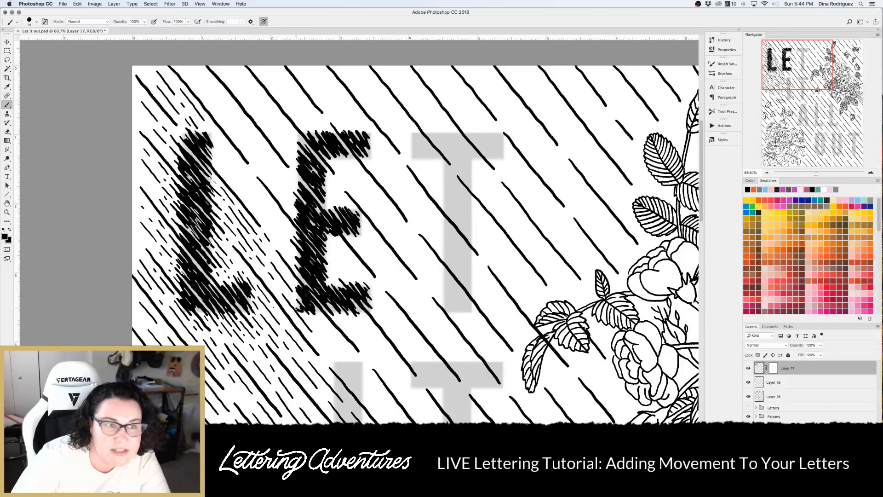
{"action": "mouse_move", "coordinate": [297, 150]}
{"action": "left_mouse_down"}
{"action": "mouse_move", "coordinate": [292, 143]}
{"action": "mouse_move", "coordinate": [294, 163]}
{"action": "mouse_move", "coordinate": [288, 135]}
{"action": "mouse_move", "coordinate": [302, 143]}
{"action": "left_mouse_up"}
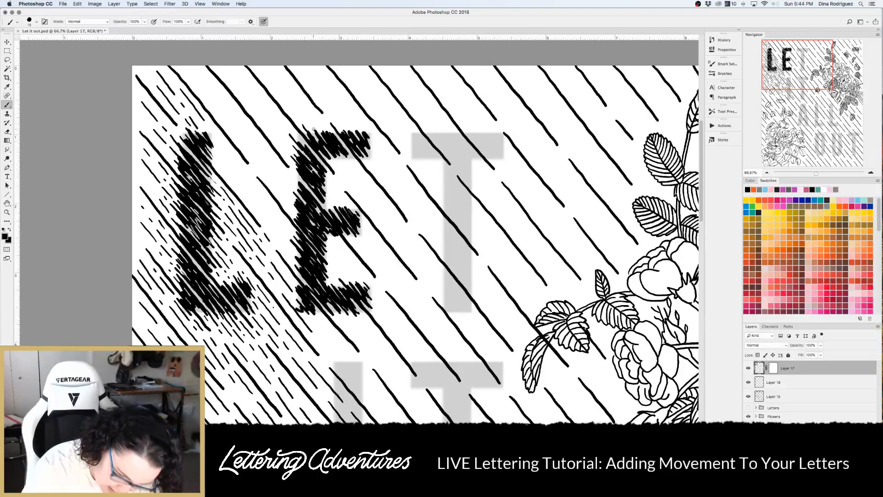
{"action": "mouse_move", "coordinate": [319, 130]}
{"action": "left_mouse_down"}
{"action": "mouse_move", "coordinate": [314, 114]}
{"action": "mouse_move", "coordinate": [327, 128]}
{"action": "left_mouse_up"}
{"action": "left_click_drag", "start_coordinate": [334, 190], "coordinate": [320, 169]}
{"action": "mouse_move", "coordinate": [342, 192]}
{"action": "left_mouse_down"}
{"action": "mouse_move", "coordinate": [327, 175]}
{"action": "mouse_move", "coordinate": [321, 179]}
{"action": "left_mouse_up"}
{"action": "left_click_drag", "start_coordinate": [337, 200], "coordinate": [326, 187]}
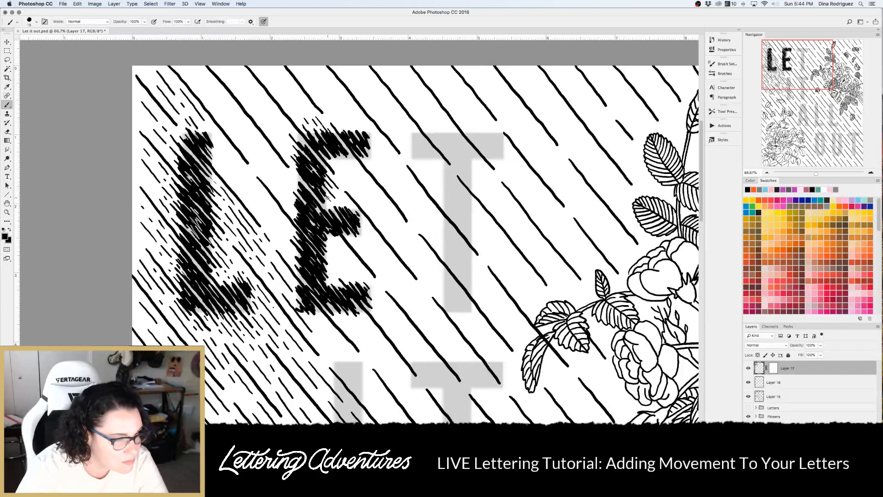
Scatter short diagonal strokes outward from the E's stem toward the L and in the gap below the middle bar
{"action": "left_click_drag", "start_coordinate": [294, 176], "coordinate": [303, 188]}
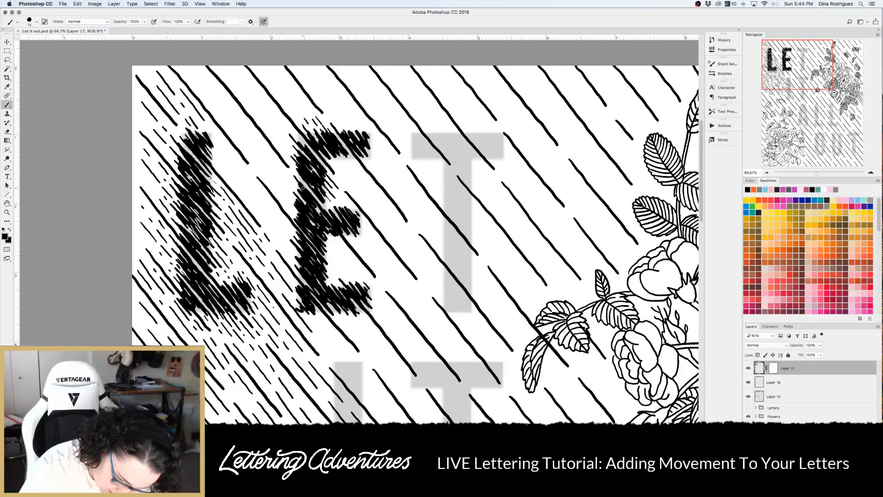
{"action": "mouse_move", "coordinate": [285, 175]}
{"action": "left_mouse_down"}
{"action": "mouse_move", "coordinate": [306, 205]}
{"action": "mouse_move", "coordinate": [287, 185]}
{"action": "mouse_move", "coordinate": [298, 207]}
{"action": "left_mouse_up"}
{"action": "left_click_drag", "start_coordinate": [279, 188], "coordinate": [300, 221]}
{"action": "mouse_move", "coordinate": [293, 207]}
{"action": "left_mouse_down"}
{"action": "mouse_move", "coordinate": [341, 268]}
{"action": "mouse_move", "coordinate": [330, 264]}
{"action": "mouse_move", "coordinate": [330, 281]}
{"action": "mouse_move", "coordinate": [344, 265]}
{"action": "left_mouse_up"}
{"action": "mouse_move", "coordinate": [326, 237]}
{"action": "left_mouse_down"}
{"action": "mouse_move", "coordinate": [351, 266]}
{"action": "mouse_move", "coordinate": [352, 274]}
{"action": "mouse_move", "coordinate": [337, 273]}
{"action": "left_mouse_up"}
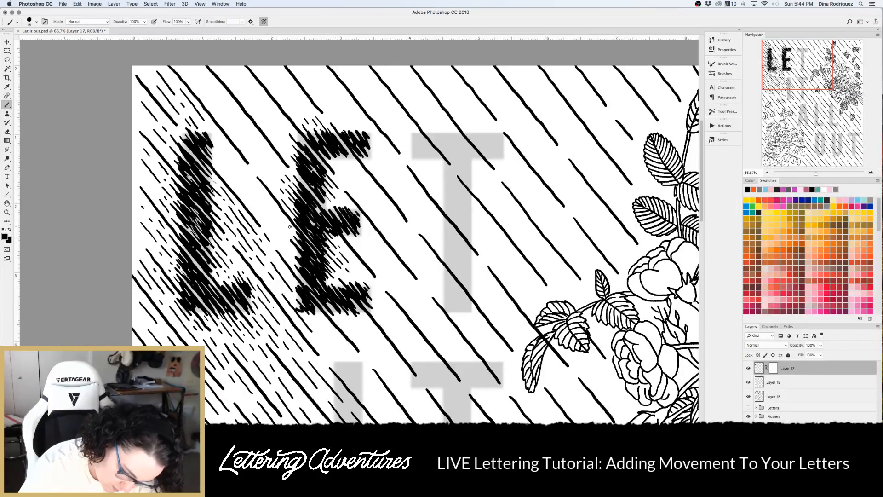
{"action": "left_click_drag", "start_coordinate": [271, 206], "coordinate": [286, 224]}
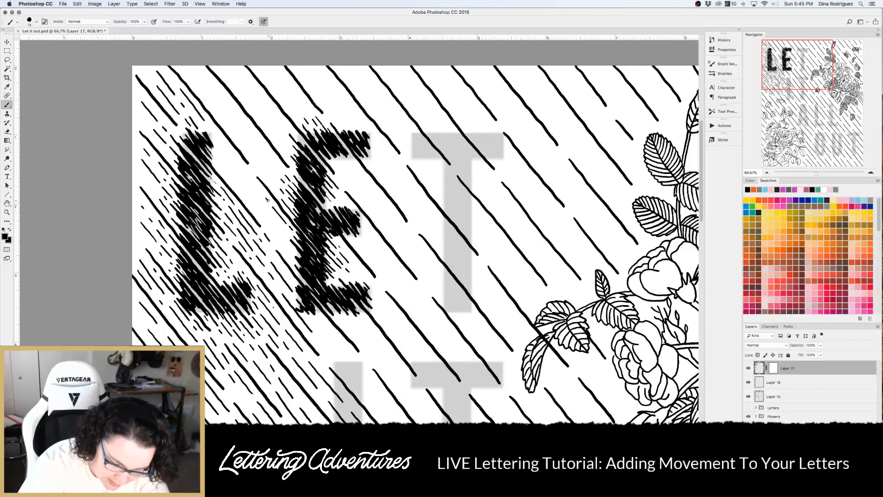
{"action": "left_click_drag", "start_coordinate": [274, 219], "coordinate": [288, 235]}
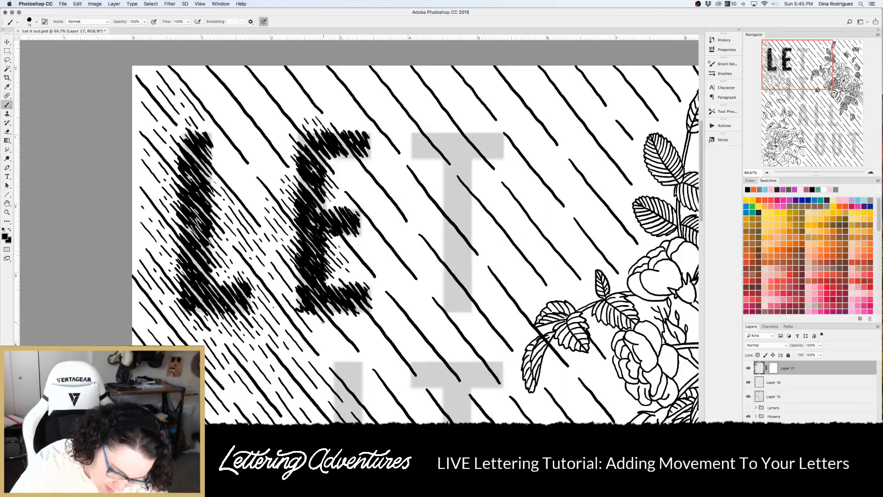
Add loose diagonal strokes beneath the E's bottom bar, around its lower stem and in the openings between its bars
{"action": "left_click_drag", "start_coordinate": [308, 311], "coordinate": [319, 325]}
{"action": "left_click_drag", "start_coordinate": [290, 279], "coordinate": [297, 288]}
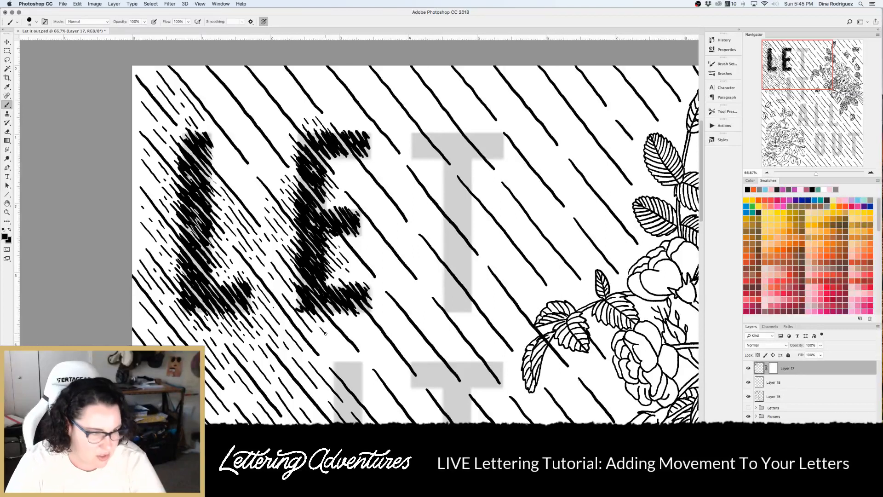
{"action": "left_click_drag", "start_coordinate": [325, 327], "coordinate": [336, 336]}
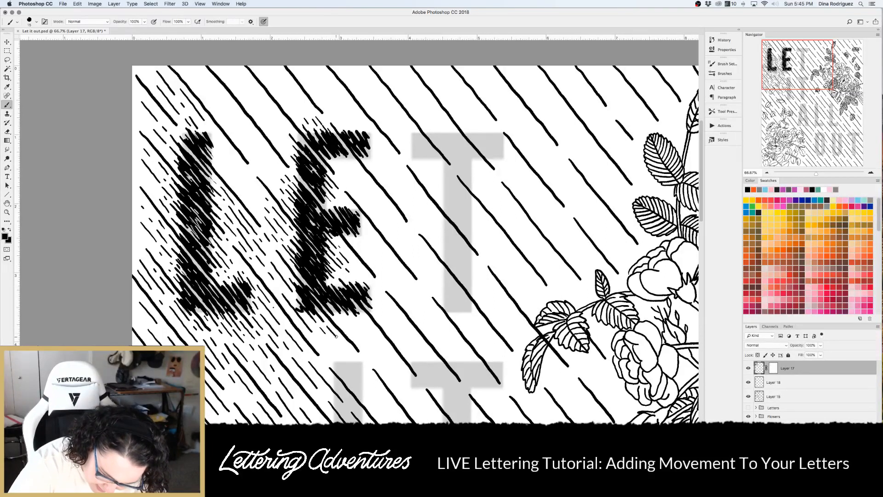
{"action": "left_click_drag", "start_coordinate": [327, 303], "coordinate": [355, 324]}
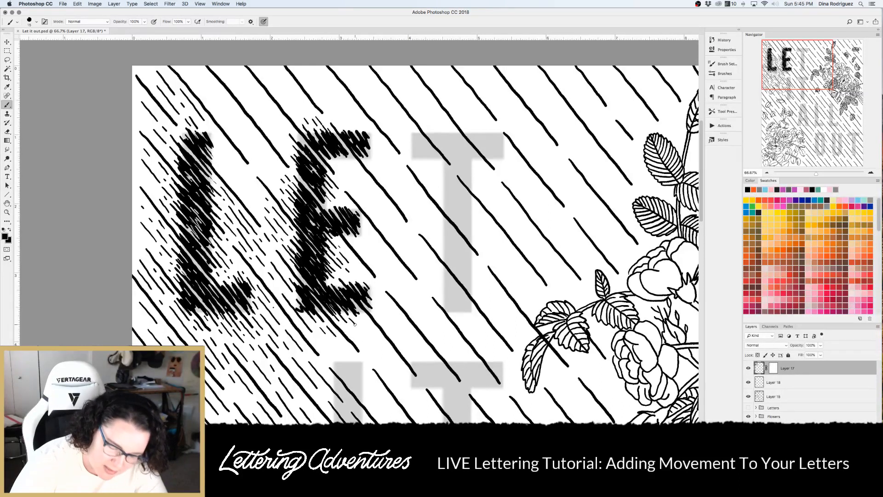
{"action": "left_click_drag", "start_coordinate": [341, 272], "coordinate": [346, 278]}
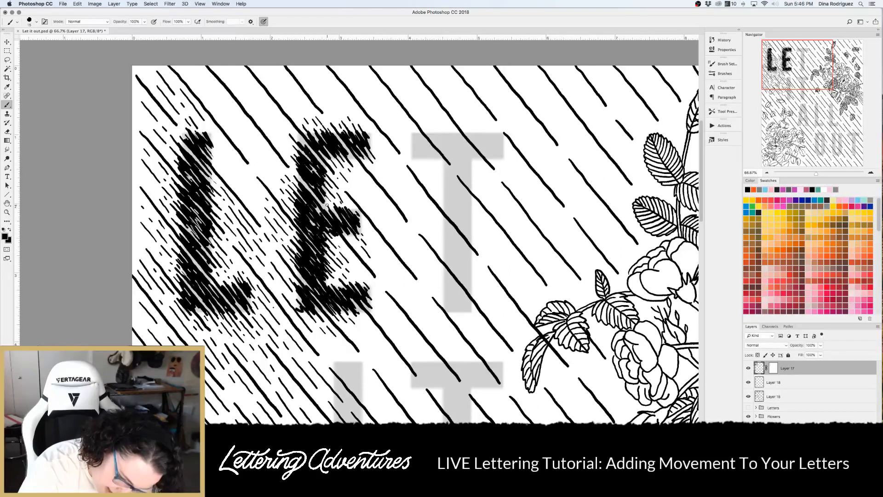
{"action": "left_click_drag", "start_coordinate": [281, 268], "coordinate": [287, 277]}
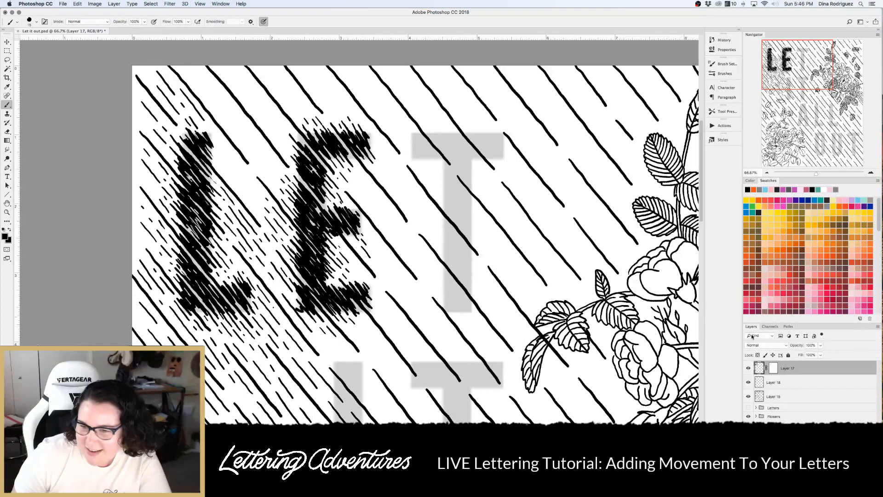
Fill the upper space between the L and the E with short diagonal strokes on Layer 17's artwork rather than its mask
{"action": "left_click", "coordinate": [772, 367]}
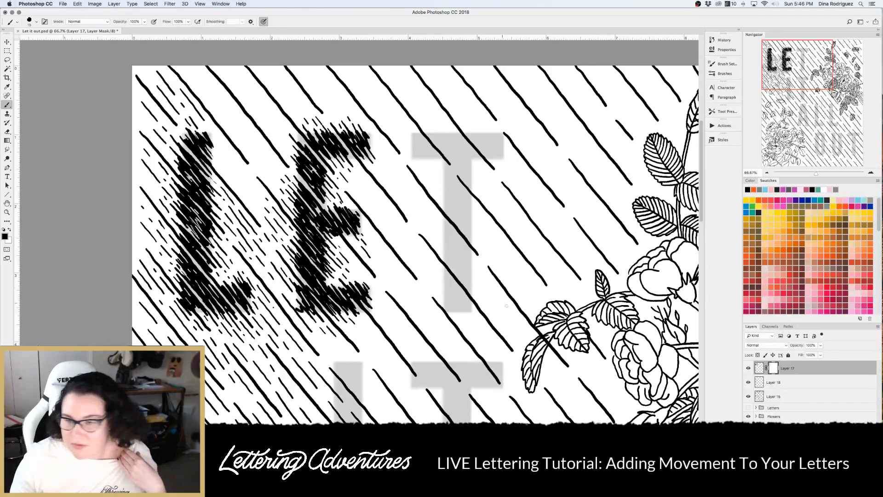
{"action": "left_click", "coordinate": [759, 367]}
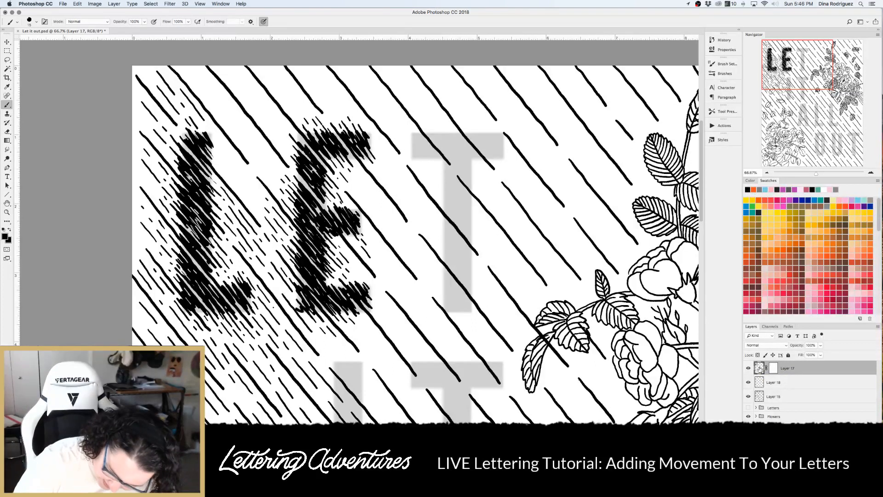
{"action": "scroll", "coordinate": [344, 353], "scroll_direction": "down", "scroll_amount": 3}
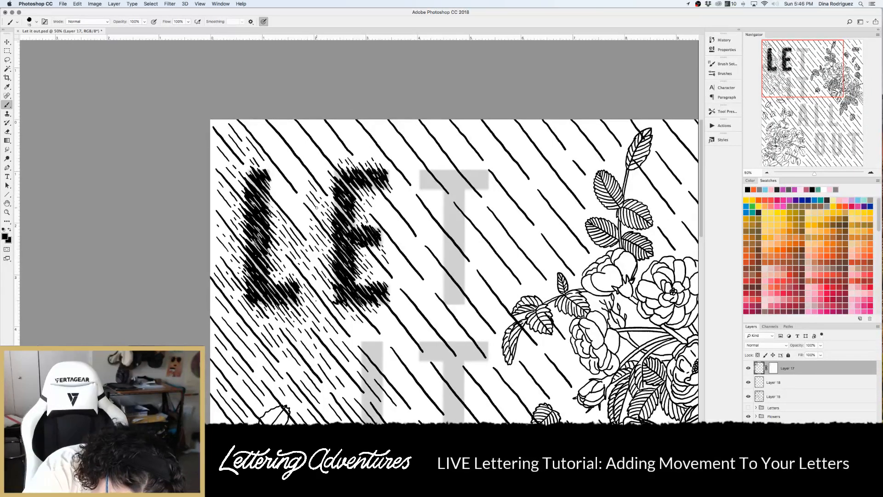
{"action": "mouse_move", "coordinate": [295, 172]}
{"action": "left_mouse_down"}
{"action": "mouse_move", "coordinate": [307, 188]}
{"action": "mouse_move", "coordinate": [298, 204]}
{"action": "mouse_move", "coordinate": [308, 229]}
{"action": "left_mouse_up"}
{"action": "mouse_move", "coordinate": [287, 198]}
{"action": "left_mouse_down"}
{"action": "mouse_move", "coordinate": [295, 217]}
{"action": "mouse_move", "coordinate": [285, 199]}
{"action": "left_mouse_up"}
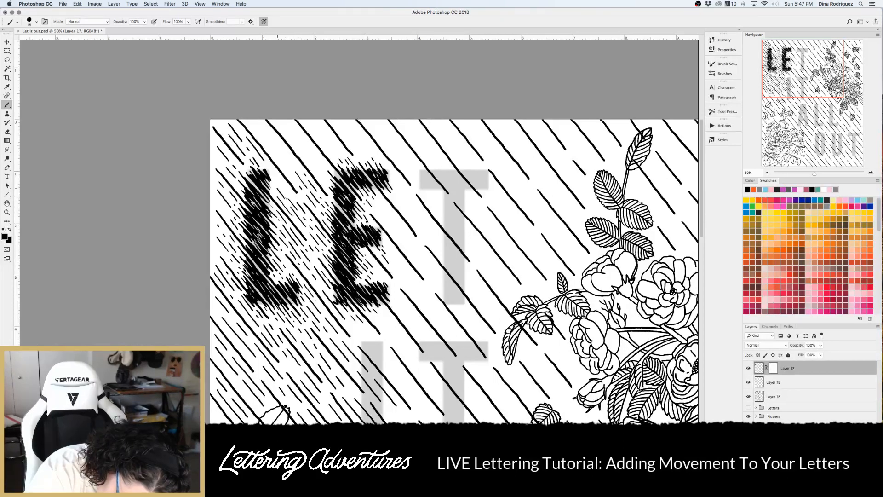
{"action": "left_click_drag", "start_coordinate": [271, 169], "coordinate": [280, 179]}
{"action": "mouse_move", "coordinate": [279, 179]}
{"action": "left_mouse_down"}
{"action": "mouse_move", "coordinate": [291, 193]}
{"action": "mouse_move", "coordinate": [296, 182]}
{"action": "left_mouse_up"}
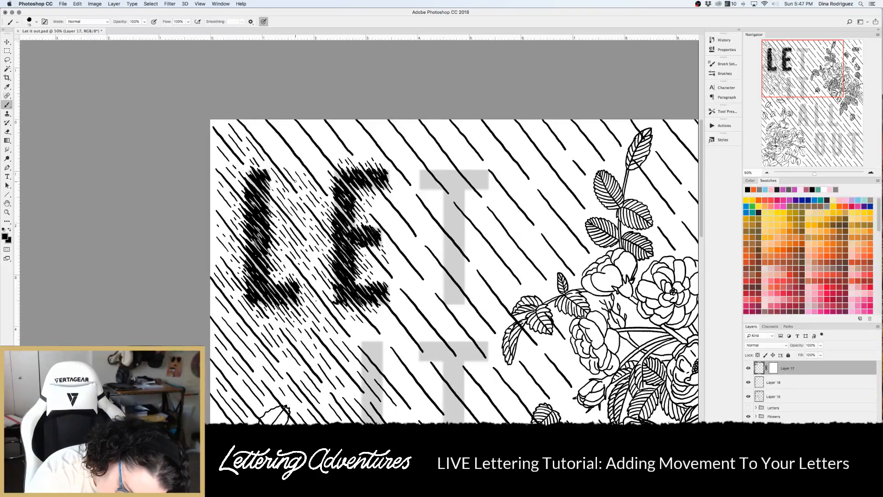
Extend the scattered diagonal strokes above the L and E up to the top edge of the artwork
{"action": "left_click_drag", "start_coordinate": [311, 165], "coordinate": [326, 184]}
{"action": "mouse_move", "coordinate": [308, 151]}
{"action": "left_mouse_down"}
{"action": "mouse_move", "coordinate": [326, 166]}
{"action": "mouse_move", "coordinate": [303, 148]}
{"action": "left_mouse_up"}
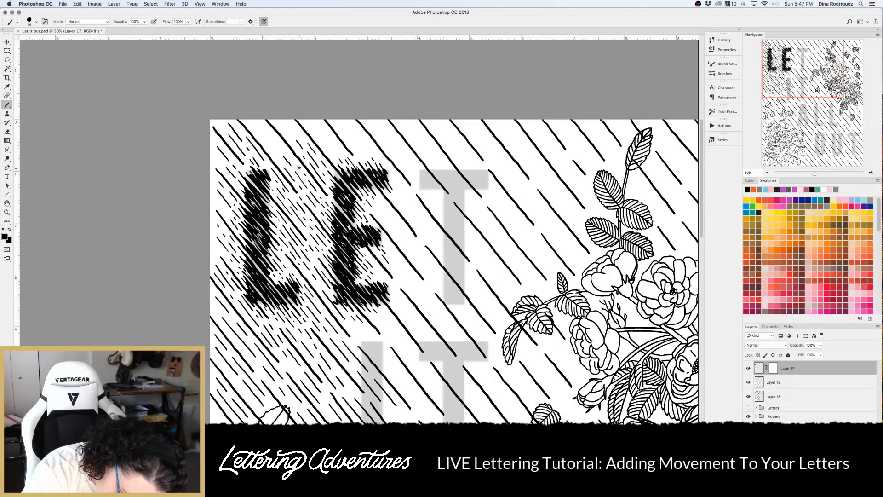
{"action": "mouse_move", "coordinate": [267, 136]}
{"action": "left_mouse_down"}
{"action": "mouse_move", "coordinate": [264, 138]}
{"action": "mouse_move", "coordinate": [310, 127]}
{"action": "mouse_move", "coordinate": [332, 154]}
{"action": "mouse_move", "coordinate": [321, 124]}
{"action": "mouse_move", "coordinate": [332, 147]}
{"action": "left_mouse_up"}
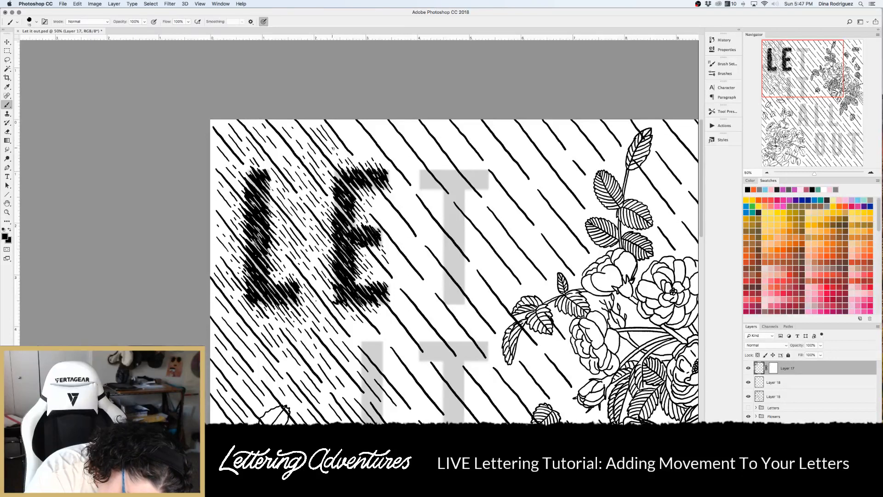
Scatter short diagonal strokes outward from the open side of the E toward the gray T
{"action": "scroll", "coordinate": [376, 331], "scroll_direction": "right", "scroll_amount": 3}
{"action": "scroll", "coordinate": [376, 330], "scroll_direction": "up", "scroll_amount": 1}
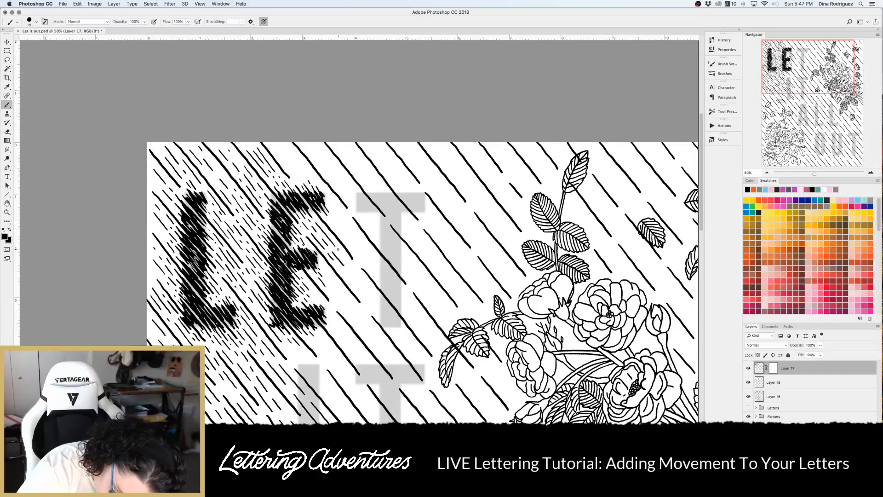
{"action": "mouse_move", "coordinate": [338, 267]}
{"action": "left_mouse_down"}
{"action": "mouse_move", "coordinate": [347, 277]}
{"action": "mouse_move", "coordinate": [358, 273]}
{"action": "left_mouse_up"}
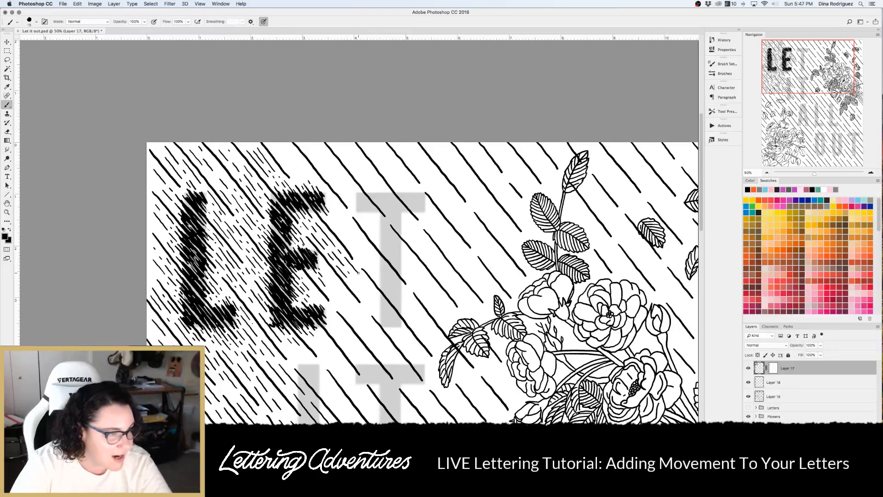
{"action": "left_click_drag", "start_coordinate": [320, 262], "coordinate": [345, 293]}
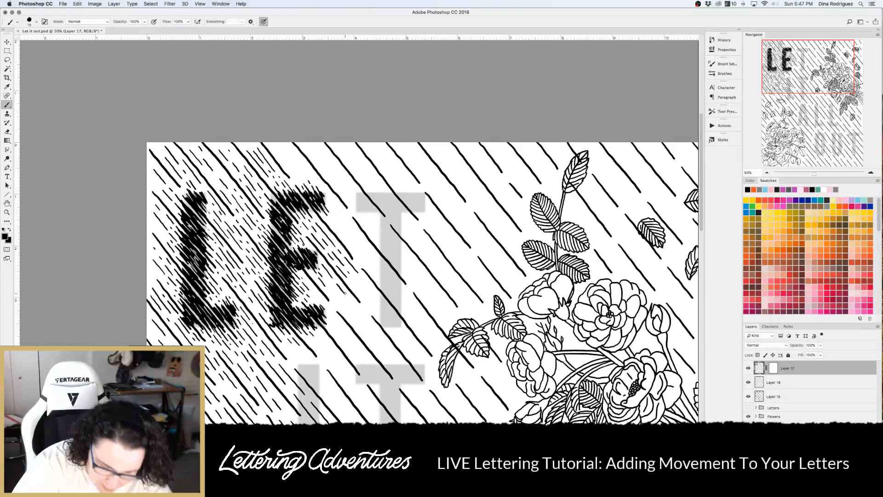
{"action": "left_click_drag", "start_coordinate": [326, 280], "coordinate": [348, 314]}
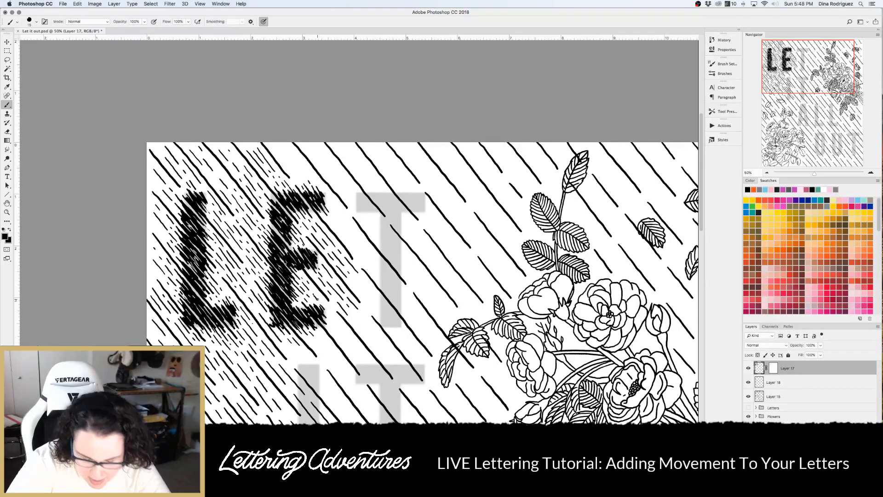
Spread the broken diagonal strokes from beneath the E down to the gray guide letters of IT
{"action": "left_click_drag", "start_coordinate": [332, 316], "coordinate": [340, 323]}
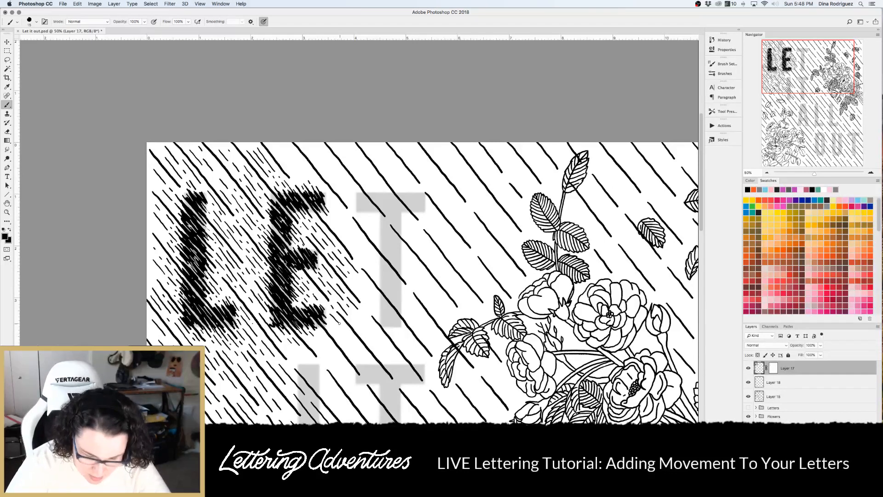
{"action": "mouse_move", "coordinate": [340, 324]}
{"action": "left_mouse_down"}
{"action": "mouse_move", "coordinate": [357, 363]}
{"action": "mouse_move", "coordinate": [375, 366]}
{"action": "mouse_move", "coordinate": [362, 363]}
{"action": "mouse_move", "coordinate": [368, 376]}
{"action": "left_mouse_up"}
{"action": "mouse_move", "coordinate": [353, 318]}
{"action": "left_mouse_down"}
{"action": "mouse_move", "coordinate": [363, 315]}
{"action": "mouse_move", "coordinate": [374, 350]}
{"action": "left_mouse_up"}
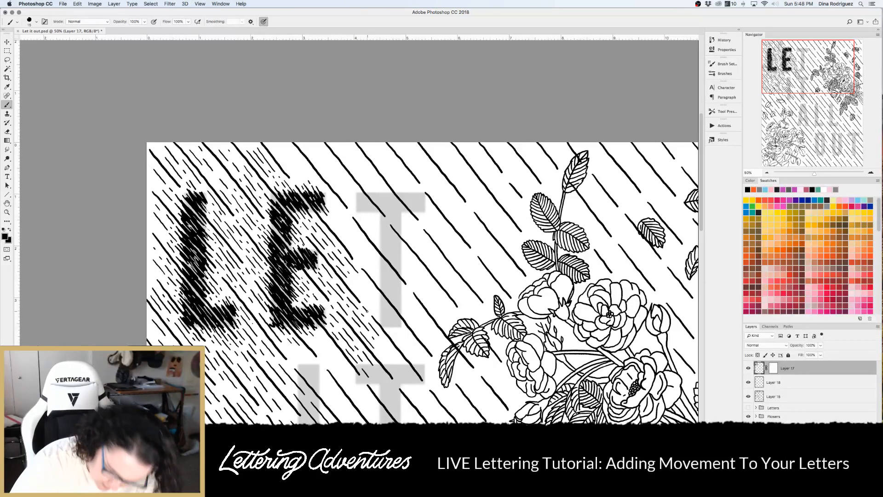
{"action": "left_click_drag", "start_coordinate": [319, 331], "coordinate": [339, 366]}
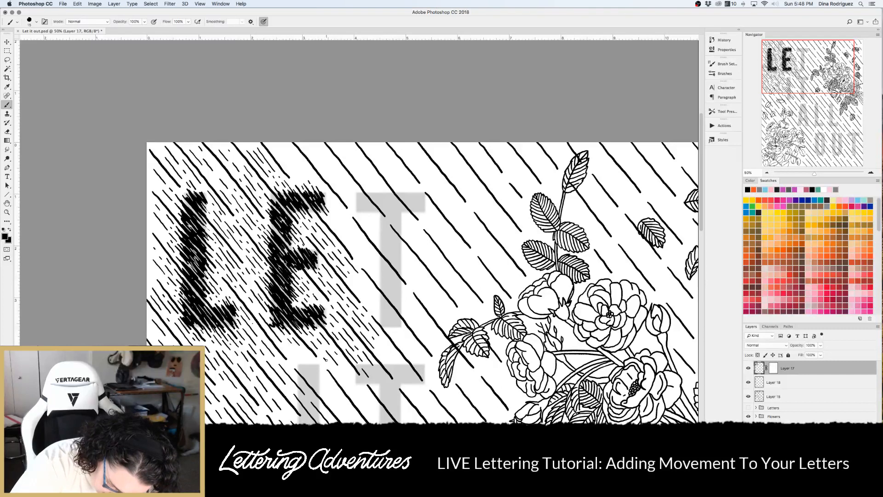
{"action": "mouse_move", "coordinate": [303, 351]}
{"action": "left_mouse_down"}
{"action": "mouse_move", "coordinate": [316, 364]}
{"action": "mouse_move", "coordinate": [292, 355]}
{"action": "mouse_move", "coordinate": [345, 382]}
{"action": "mouse_move", "coordinate": [349, 372]}
{"action": "mouse_move", "coordinate": [353, 385]}
{"action": "left_mouse_up"}
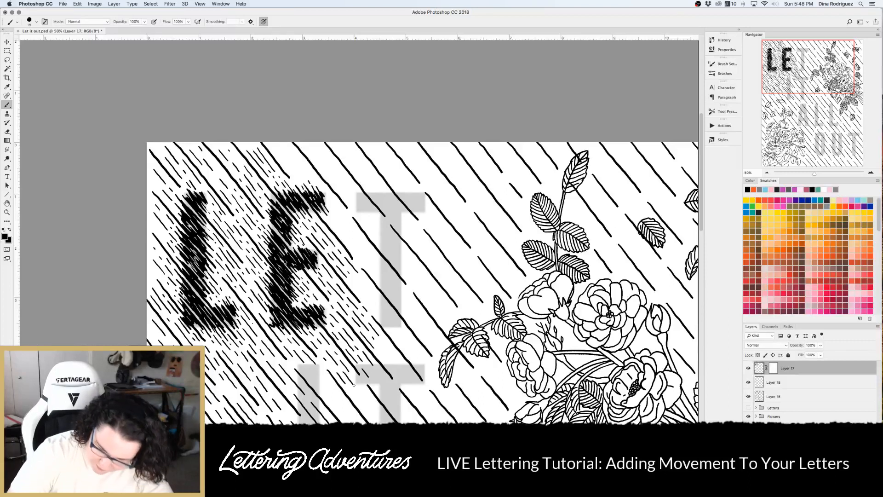
Examine the hatched L and E within the whole composition, and return to a close view of the lettering
{"action": "key", "text": "super+minus"}
{"action": "key", "text": "super+minus"}
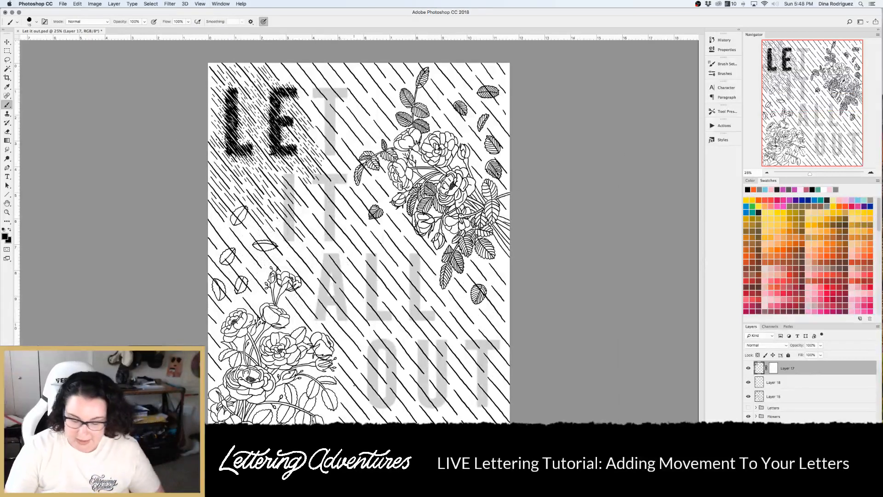
{"action": "key", "text": "super+minus"}
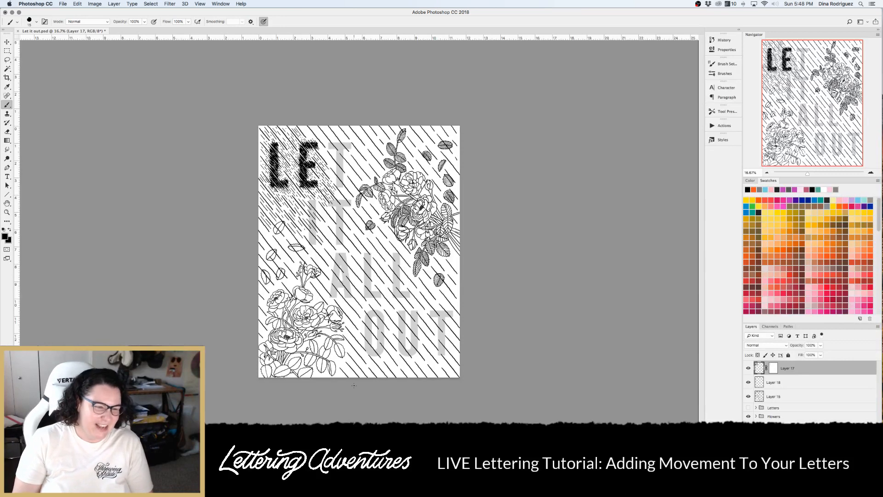
{"action": "key", "text": "super+plus"}
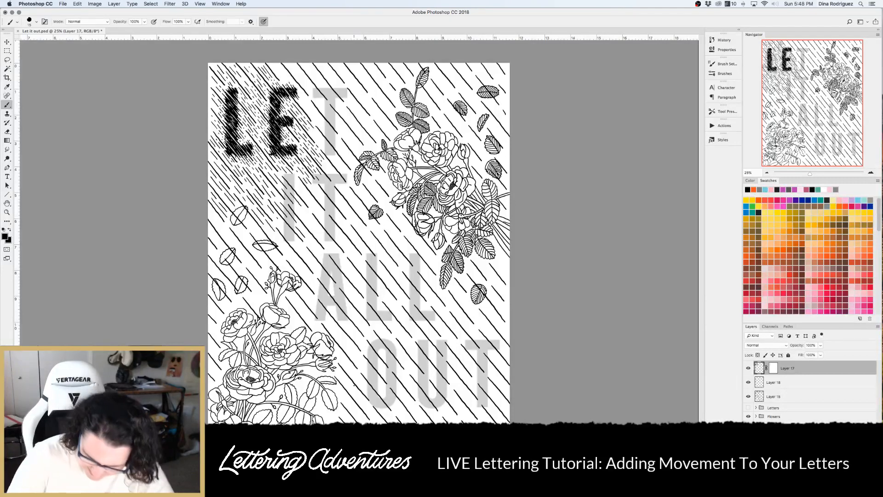
{"action": "key", "text": "super+plus"}
{"action": "key", "text": "super+plus"}
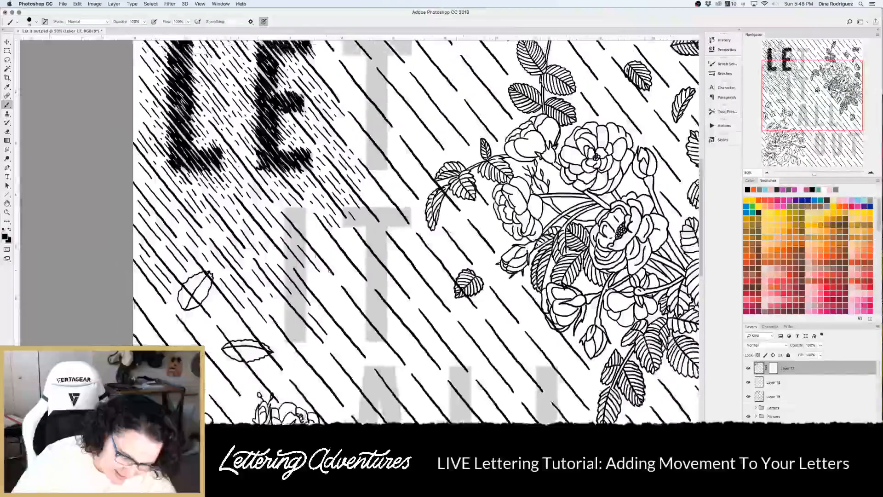
Examine the hatched L and E up close and within the whole poster composition
{"action": "scroll", "coordinate": [342, 309], "scroll_direction": "up", "scroll_amount": 3}
{"action": "scroll", "coordinate": [342, 309], "scroll_direction": "left", "scroll_amount": 2}
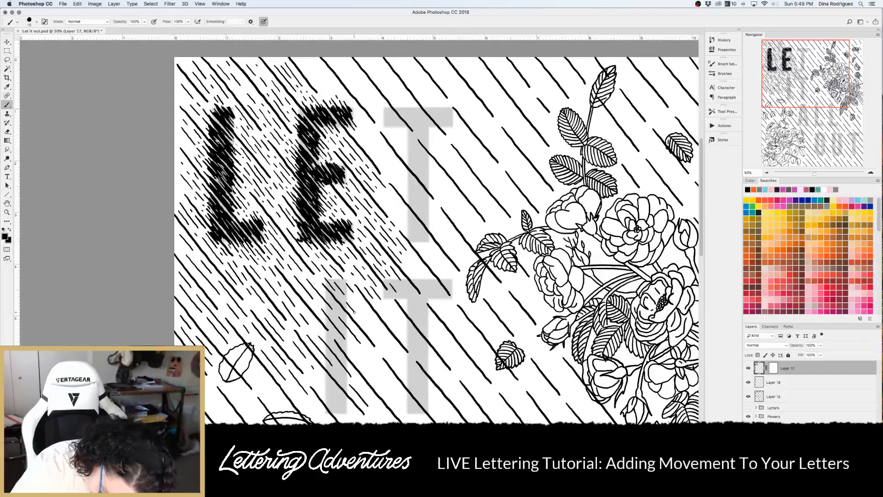
{"action": "key", "text": "h"}
{"action": "left_click_drag", "start_coordinate": [360, 300], "coordinate": [360, 354]}
{"action": "scroll", "coordinate": [360, 353], "scroll_direction": "up", "scroll_amount": 3}
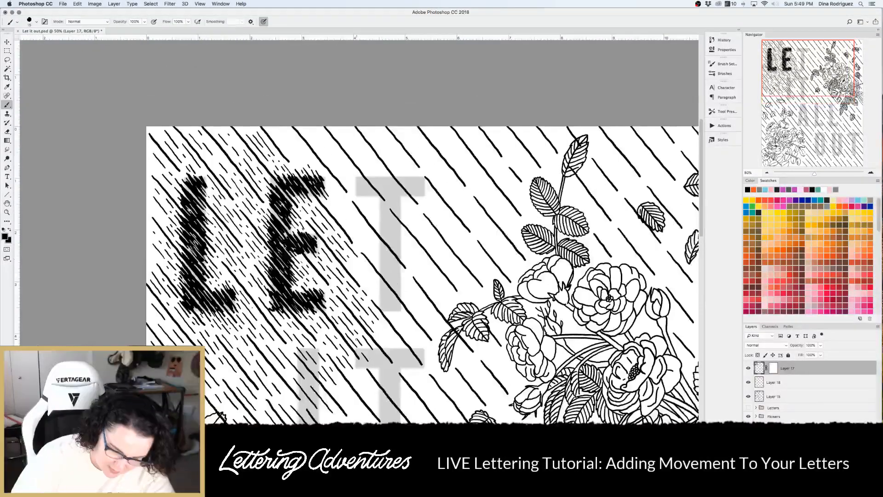
{"action": "scroll", "coordinate": [363, 351], "scroll_direction": "left", "scroll_amount": 4}
{"action": "key", "text": "super+minus"}
{"action": "key", "text": "super+minus"}
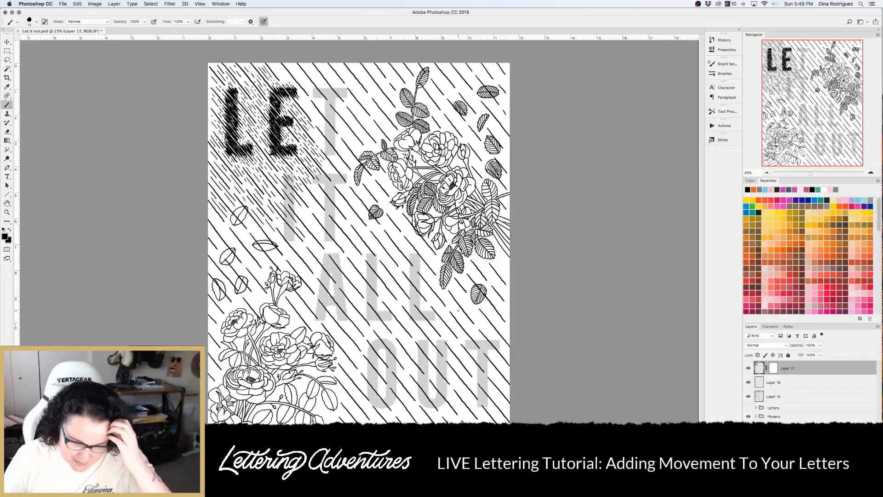
{"action": "key", "text": "super+equal"}
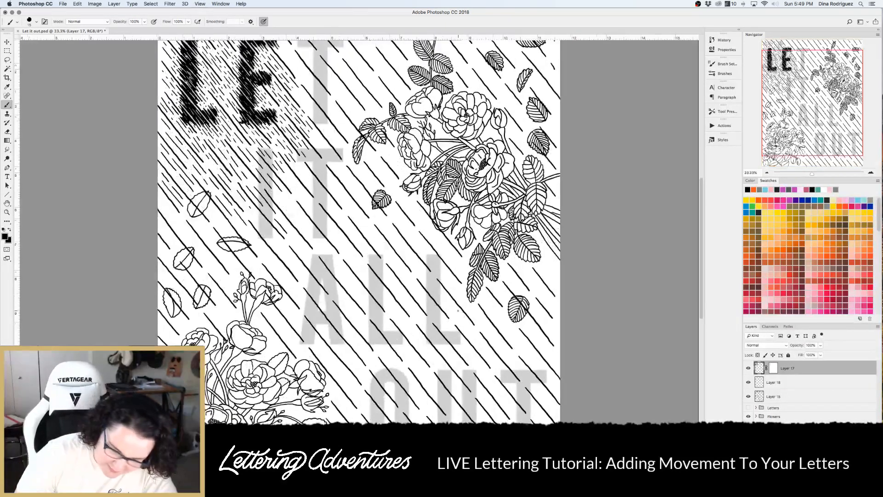
{"action": "key", "text": "super+equal"}
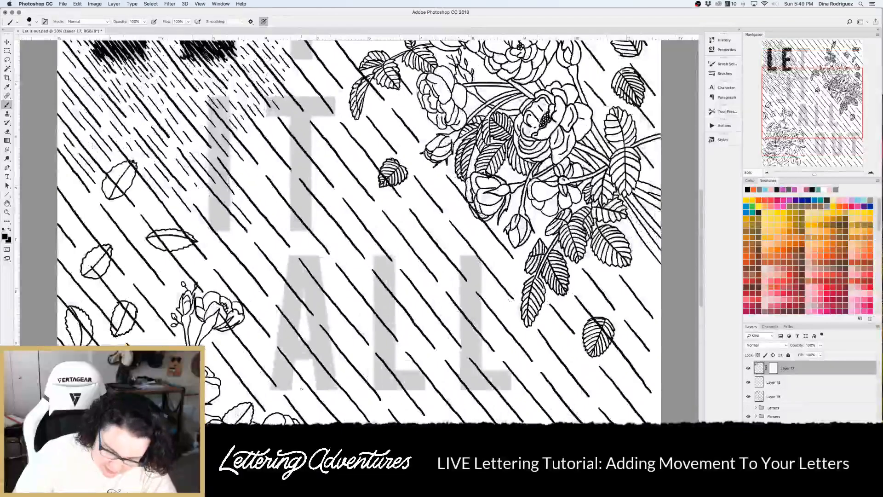
Inspect the lower flower bouquet and the background lines around ALL and OUT, and return to the LET lettering
{"action": "scroll", "coordinate": [458, 311], "scroll_direction": "down", "scroll_amount": 5}
{"action": "scroll", "coordinate": [458, 311], "scroll_direction": "left", "scroll_amount": 4}
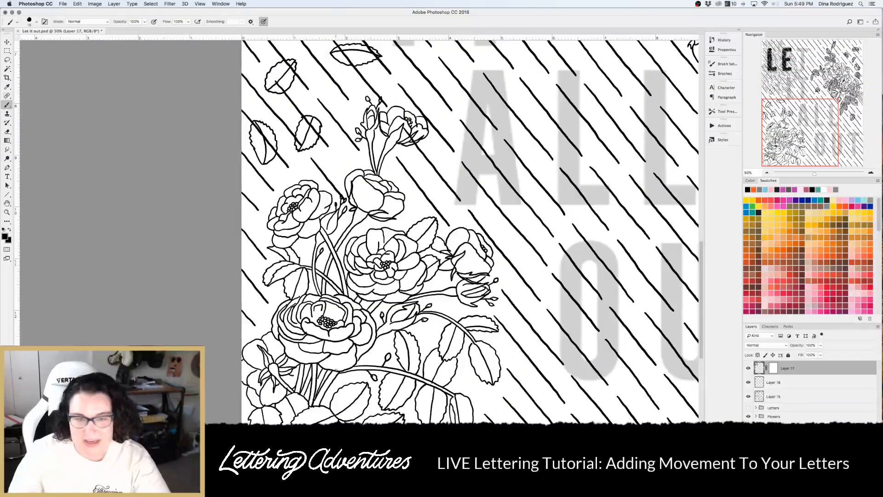
{"action": "scroll", "coordinate": [336, 370], "scroll_direction": "down", "scroll_amount": 2}
{"action": "scroll", "coordinate": [351, 363], "scroll_direction": "right", "scroll_amount": 1}
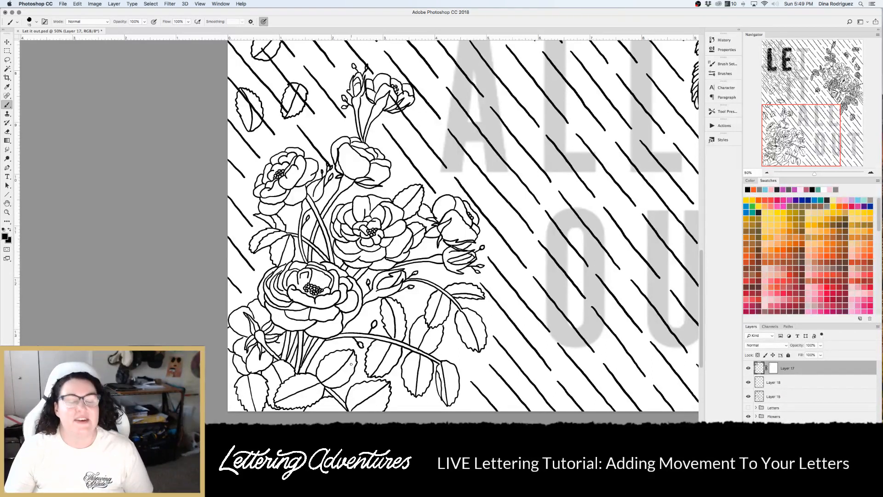
{"action": "scroll", "coordinate": [351, 363], "scroll_direction": "up", "scroll_amount": 5}
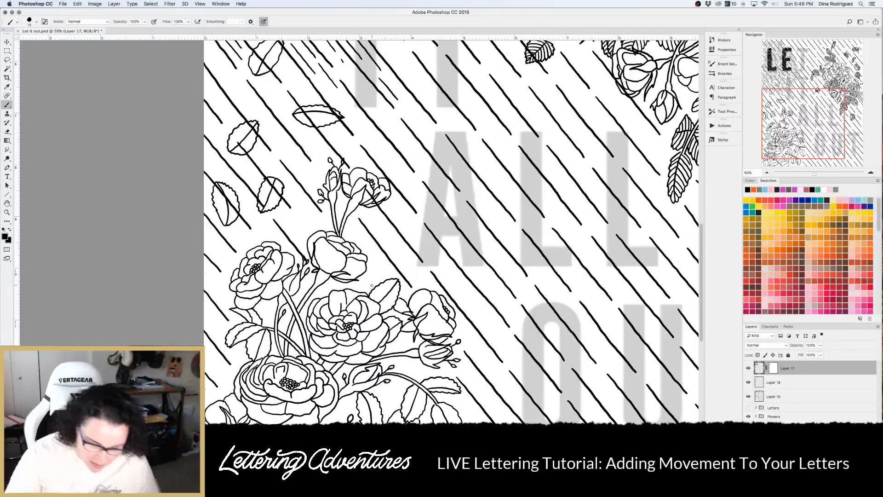
{"action": "scroll", "coordinate": [371, 285], "scroll_direction": "up", "scroll_amount": 7}
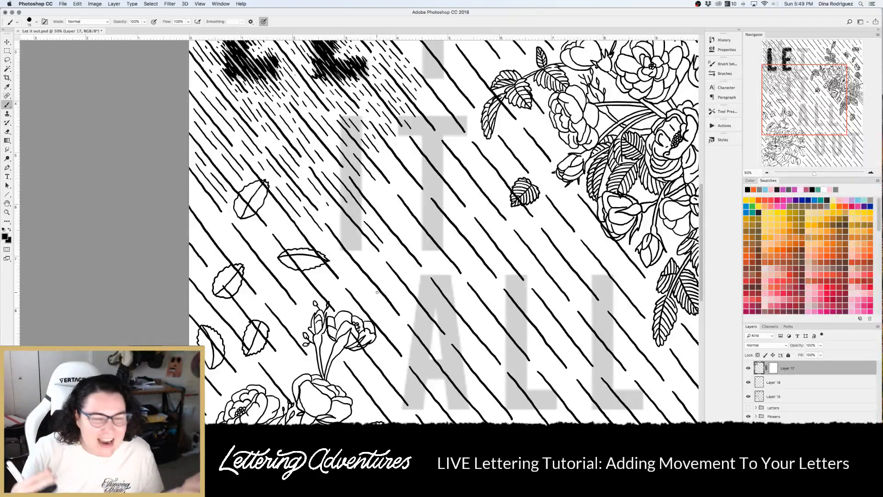
{"action": "scroll", "coordinate": [376, 292], "scroll_direction": "up", "scroll_amount": 3}
{"action": "scroll", "coordinate": [359, 338], "scroll_direction": "up", "scroll_amount": 5}
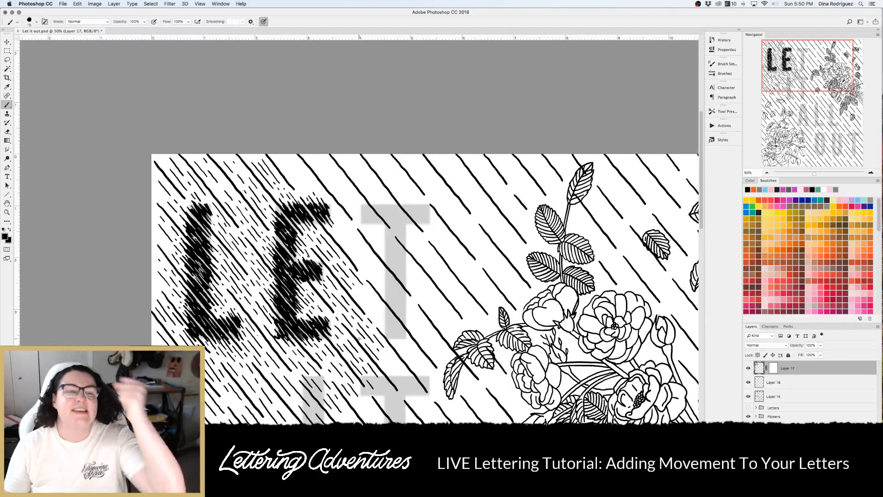
{"action": "scroll", "coordinate": [359, 338], "scroll_direction": "down", "scroll_amount": 3}
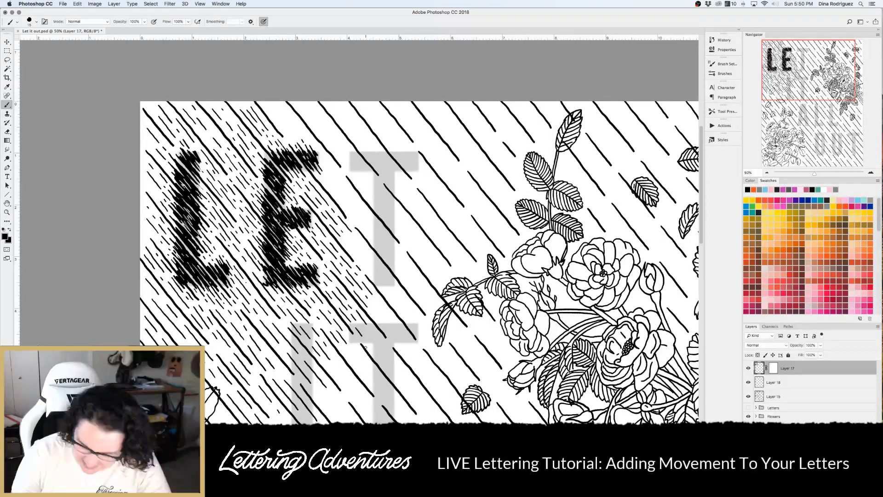
Hide and show Layer 17 repeatedly to compare the artwork with and without its strokes, leaving the layer visible
{"action": "left_click", "coordinate": [748, 368]}
{"action": "left_click", "coordinate": [748, 368]}
{"action": "left_click", "coordinate": [748, 368]}
{"action": "left_click", "coordinate": [748, 368]}
{"action": "left_click", "coordinate": [748, 367]}
{"action": "left_click", "coordinate": [749, 368]}
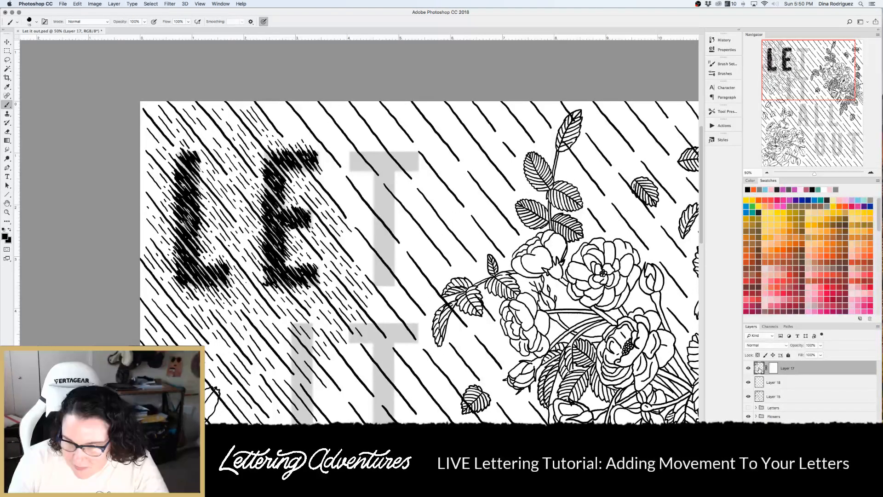
Hide and show Layer 18 repeatedly to check which diagonal lines it contributes, leaving the layer visible
{"action": "left_click", "coordinate": [748, 382]}
{"action": "left_click", "coordinate": [749, 383]}
{"action": "left_click", "coordinate": [749, 382]}
{"action": "left_click", "coordinate": [749, 382]}
{"action": "left_click", "coordinate": [749, 382]}
{"action": "left_click", "coordinate": [749, 383]}
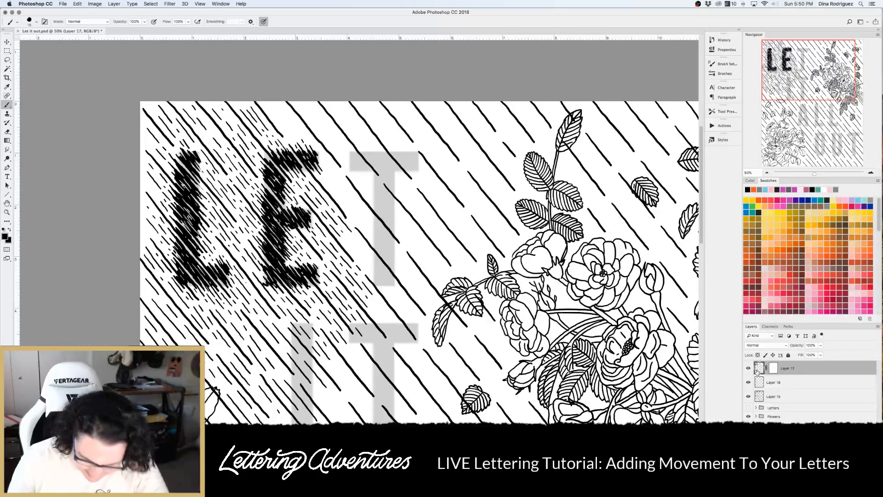
Fill the stem of the gray T in LET with short diagonal hatching strokes, working upward from its base to the crossbar
{"action": "scroll", "coordinate": [374, 309], "scroll_direction": "right", "scroll_amount": 2}
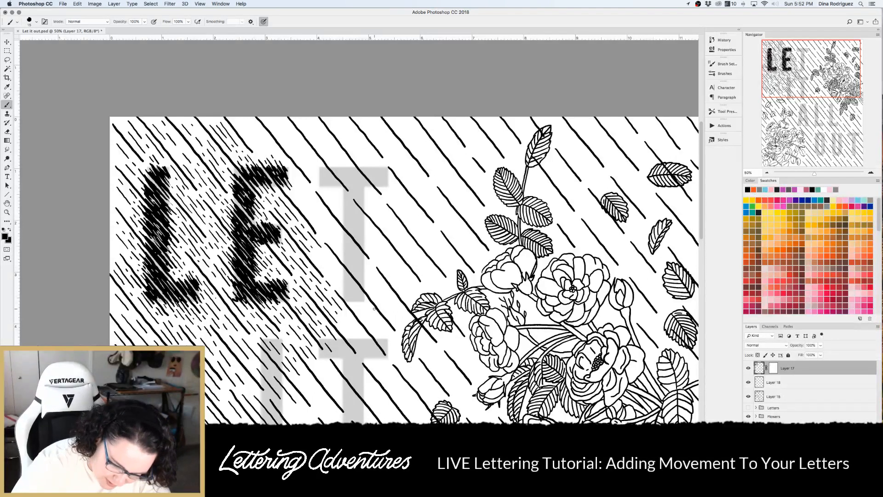
{"action": "left_click_drag", "start_coordinate": [340, 271], "coordinate": [354, 294]}
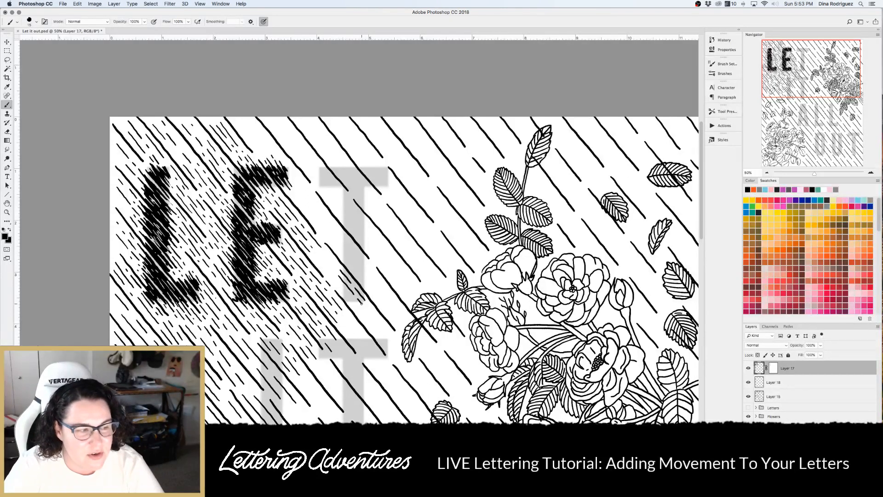
{"action": "left_click_drag", "start_coordinate": [339, 284], "coordinate": [354, 304]}
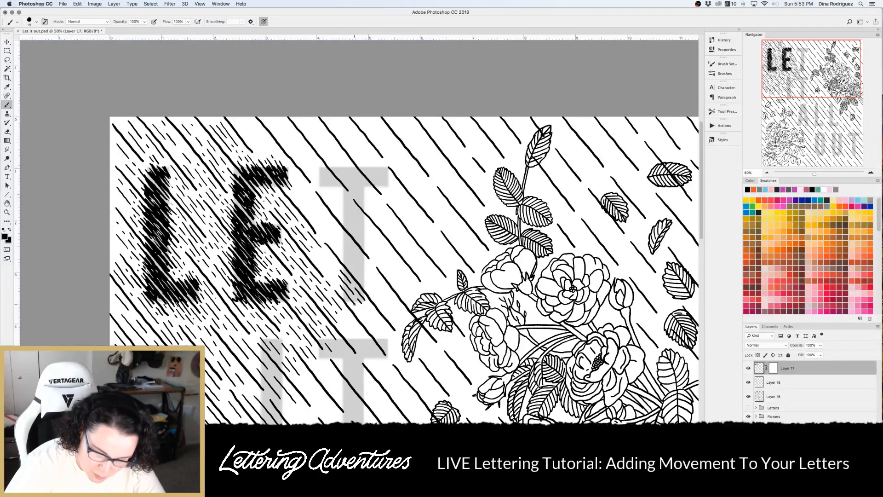
{"action": "left_click_drag", "start_coordinate": [342, 255], "coordinate": [362, 280]}
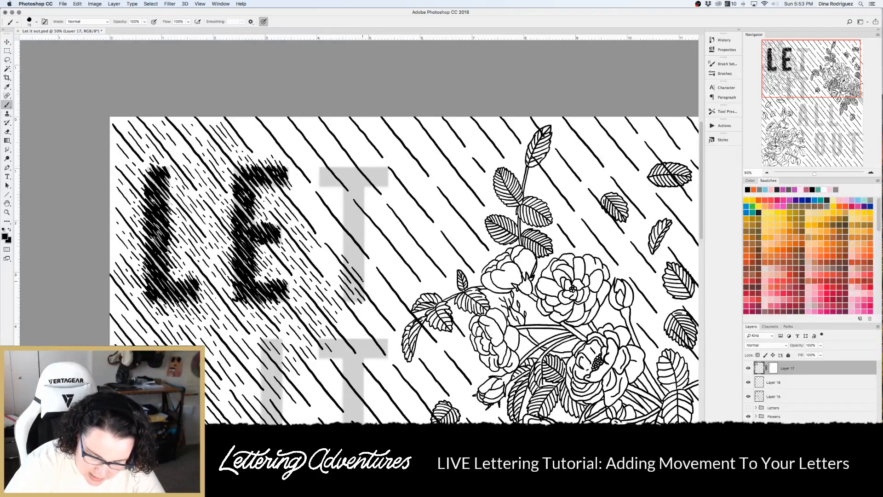
{"action": "mouse_move", "coordinate": [340, 246]}
{"action": "left_mouse_down"}
{"action": "mouse_move", "coordinate": [363, 272]}
{"action": "mouse_move", "coordinate": [351, 250]}
{"action": "left_mouse_up"}
{"action": "left_click_drag", "start_coordinate": [348, 248], "coordinate": [365, 267]}
{"action": "left_click_drag", "start_coordinate": [346, 235], "coordinate": [355, 249]}
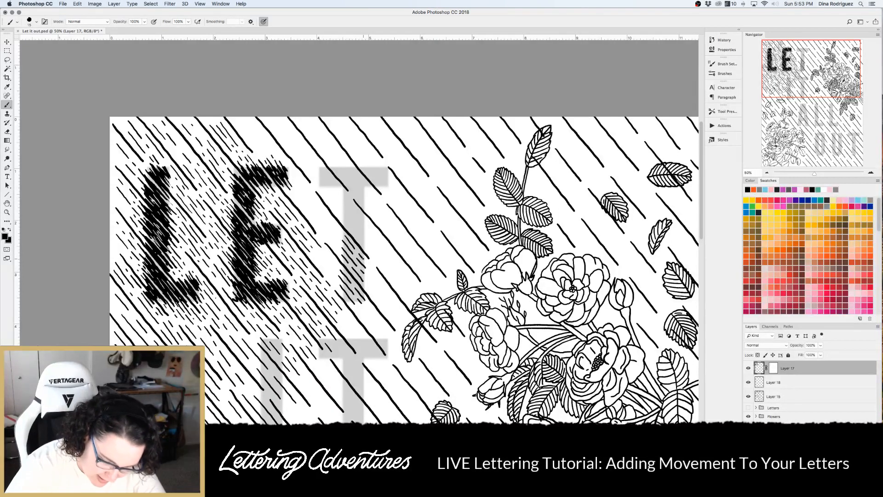
{"action": "left_click_drag", "start_coordinate": [345, 222], "coordinate": [366, 246]}
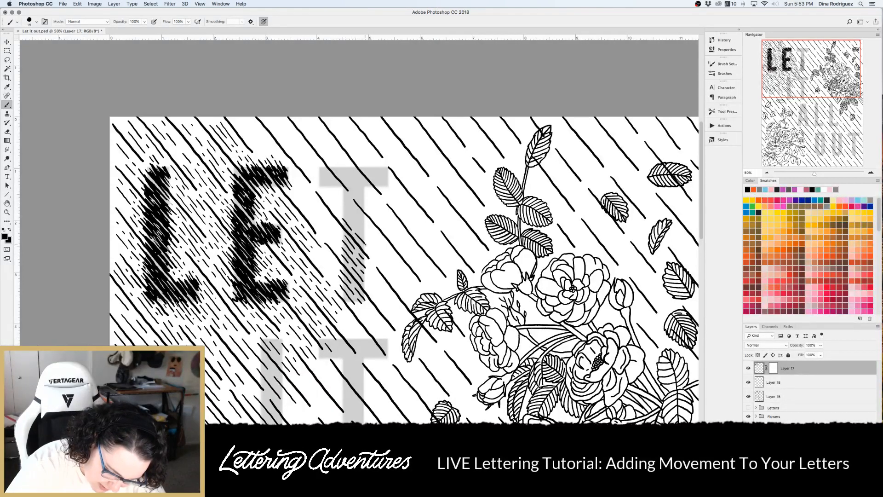
{"action": "mouse_move", "coordinate": [346, 214]}
{"action": "left_mouse_down"}
{"action": "mouse_move", "coordinate": [362, 226]}
{"action": "mouse_move", "coordinate": [349, 197]}
{"action": "left_mouse_up"}
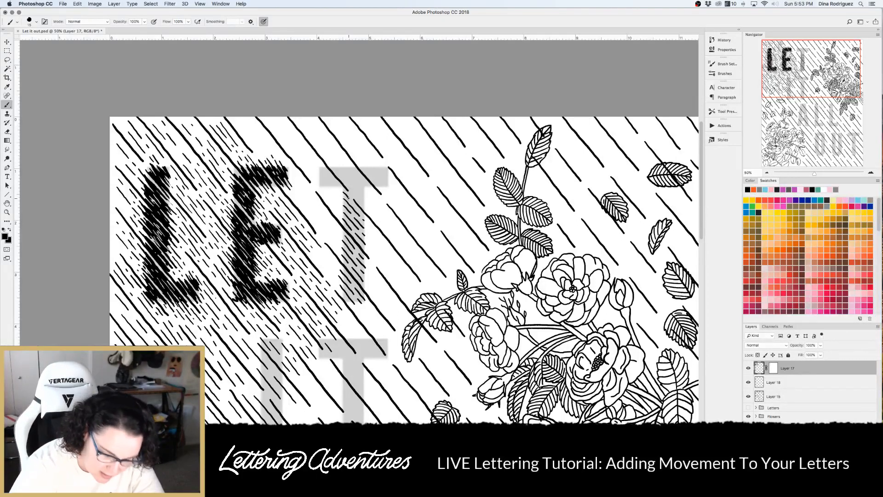
Hatch the crossbar of the T in LET with short diagonal strokes from its left end to its right end
{"action": "mouse_move", "coordinate": [321, 167]}
{"action": "left_mouse_down"}
{"action": "mouse_move", "coordinate": [334, 183]}
{"action": "mouse_move", "coordinate": [325, 187]}
{"action": "left_mouse_up"}
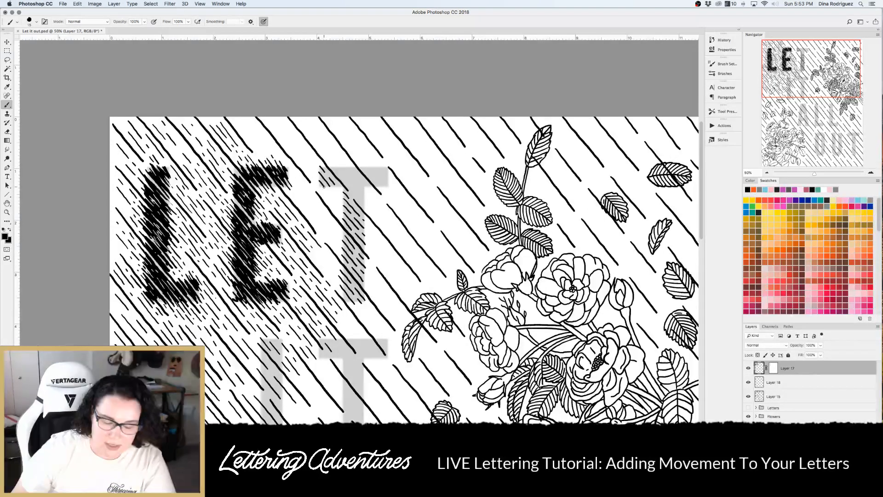
{"action": "mouse_move", "coordinate": [333, 166]}
{"action": "left_mouse_down"}
{"action": "mouse_move", "coordinate": [357, 195]}
{"action": "mouse_move", "coordinate": [353, 182]}
{"action": "mouse_move", "coordinate": [363, 195]}
{"action": "mouse_move", "coordinate": [364, 182]}
{"action": "left_mouse_up"}
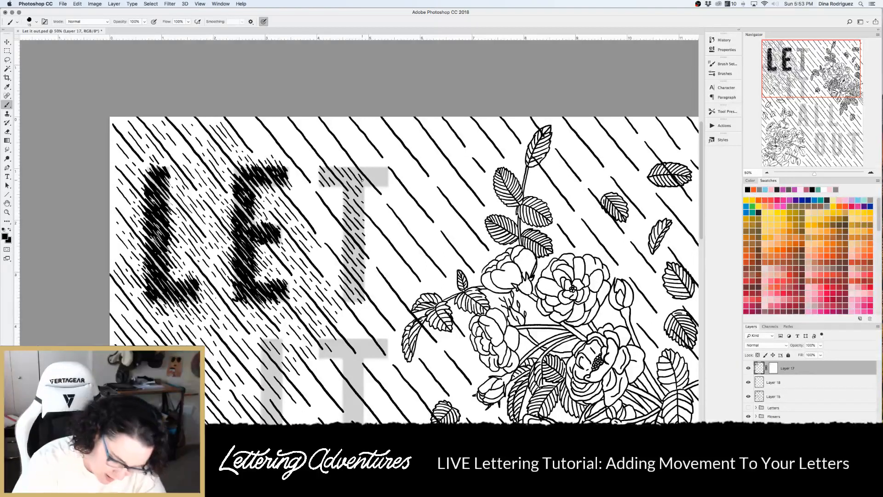
{"action": "mouse_move", "coordinate": [372, 177]}
{"action": "left_mouse_down"}
{"action": "mouse_move", "coordinate": [384, 184]}
{"action": "mouse_move", "coordinate": [387, 175]}
{"action": "left_mouse_up"}
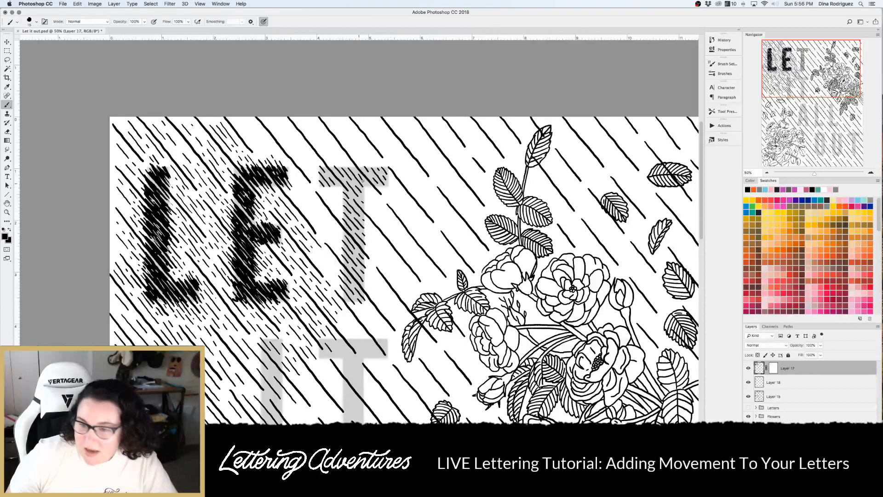
Toggle the visibility of Layer 17 to compare its line work, and review the shading across the whole poster
{"action": "left_click", "coordinate": [748, 368]}
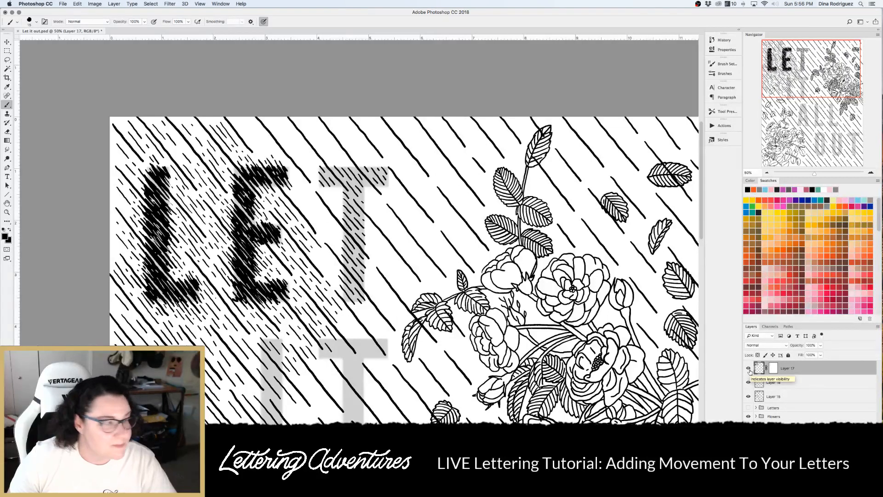
{"action": "left_click", "coordinate": [748, 368]}
{"action": "left_click", "coordinate": [749, 368]}
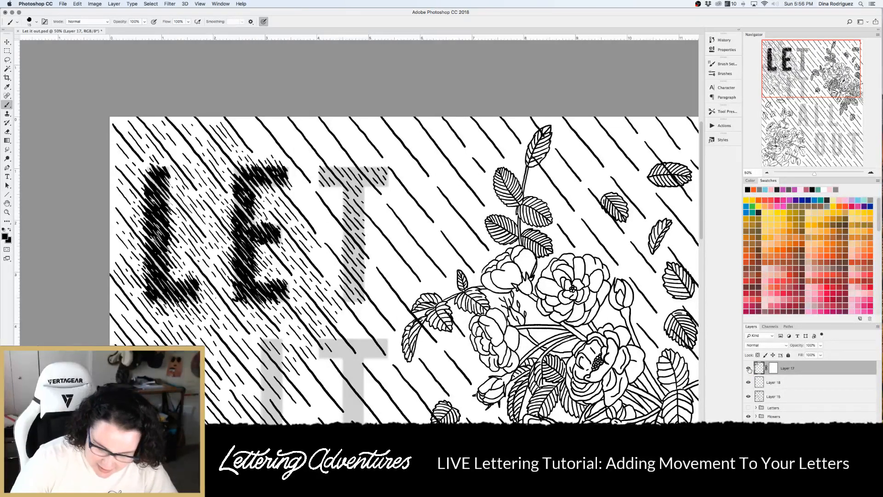
{"action": "key", "text": "super+minus"}
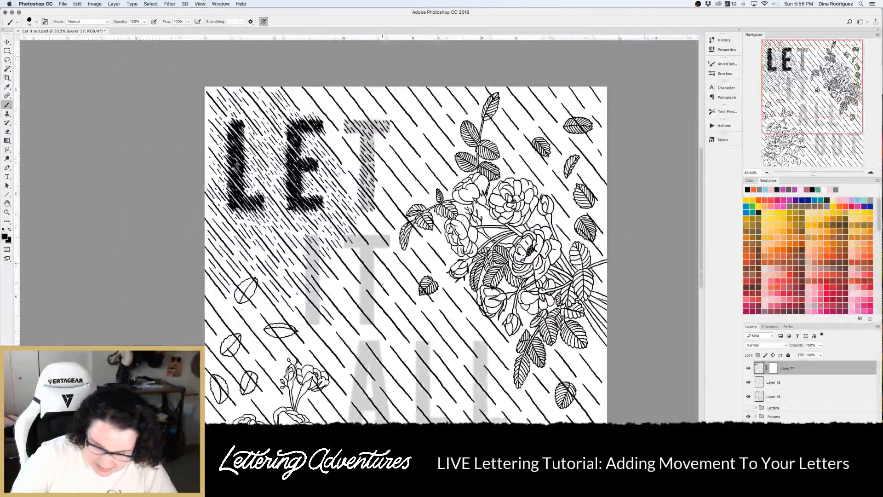
{"action": "key", "text": "super+minus"}
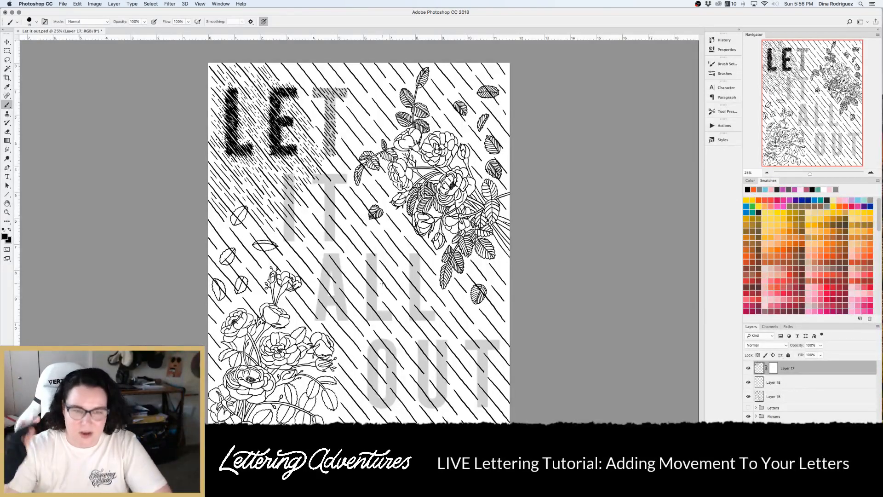
Hatch the lower half of the I in IT on Layer 17 with short diagonal brush strokes that follow the rain lines
{"action": "key", "text": "super+equal"}
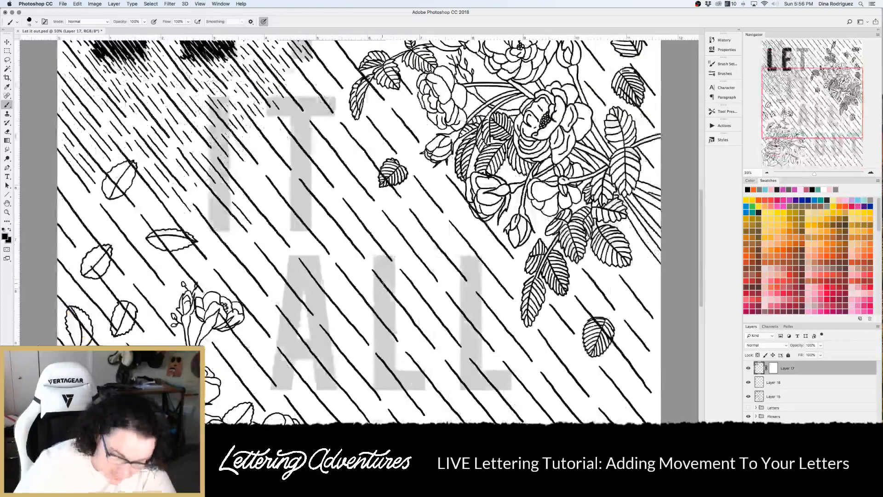
{"action": "key", "text": "super+equal"}
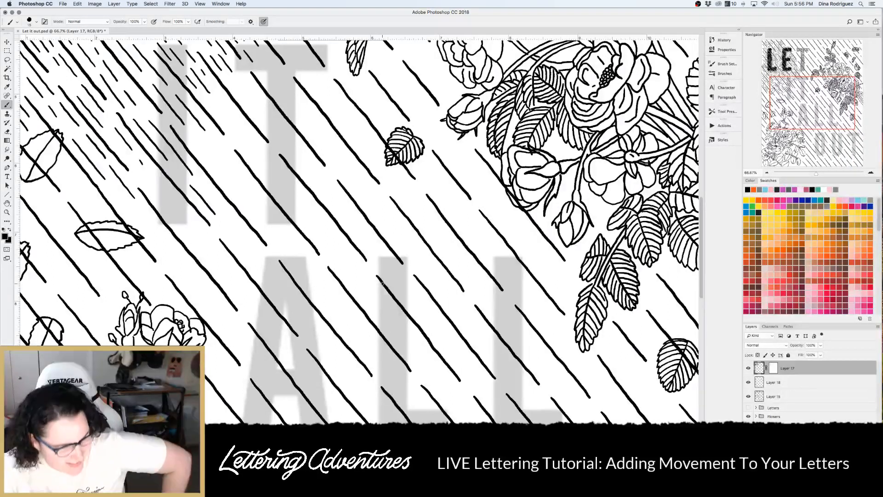
{"action": "scroll", "coordinate": [342, 258], "scroll_direction": "left", "scroll_amount": 2}
{"action": "scroll", "coordinate": [342, 258], "scroll_direction": "left", "scroll_amount": 5}
{"action": "scroll", "coordinate": [342, 259], "scroll_direction": "up", "scroll_amount": 3}
{"action": "scroll", "coordinate": [342, 258], "scroll_direction": "left", "scroll_amount": 3}
{"action": "scroll", "coordinate": [342, 258], "scroll_direction": "up", "scroll_amount": 4}
{"action": "scroll", "coordinate": [363, 278], "scroll_direction": "down", "scroll_amount": 4}
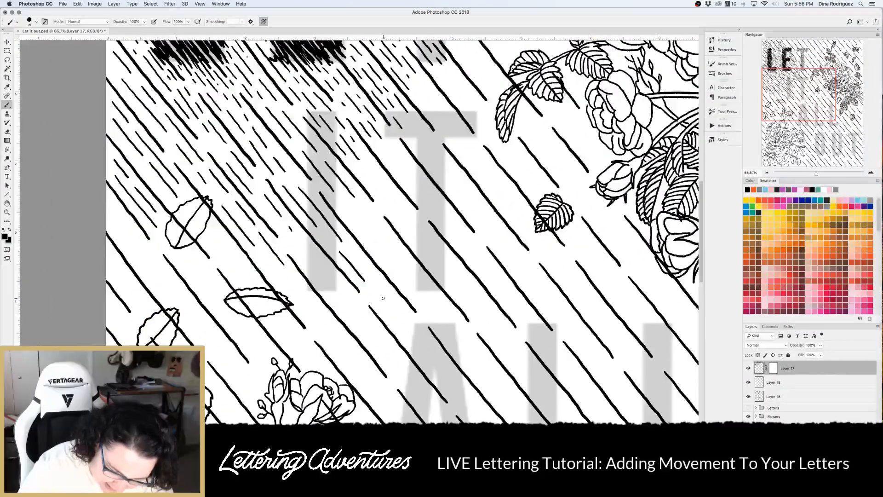
{"action": "mouse_move", "coordinate": [332, 196]}
{"action": "left_mouse_down"}
{"action": "mouse_move", "coordinate": [341, 210]}
{"action": "mouse_move", "coordinate": [340, 197]}
{"action": "mouse_move", "coordinate": [314, 194]}
{"action": "mouse_move", "coordinate": [329, 215]}
{"action": "mouse_move", "coordinate": [310, 208]}
{"action": "left_mouse_up"}
{"action": "mouse_move", "coordinate": [308, 206]}
{"action": "left_mouse_down"}
{"action": "mouse_move", "coordinate": [338, 246]}
{"action": "mouse_move", "coordinate": [324, 237]}
{"action": "left_mouse_up"}
{"action": "mouse_move", "coordinate": [316, 230]}
{"action": "left_mouse_down"}
{"action": "mouse_move", "coordinate": [336, 256]}
{"action": "mouse_move", "coordinate": [314, 250]}
{"action": "mouse_move", "coordinate": [338, 276]}
{"action": "left_mouse_up"}
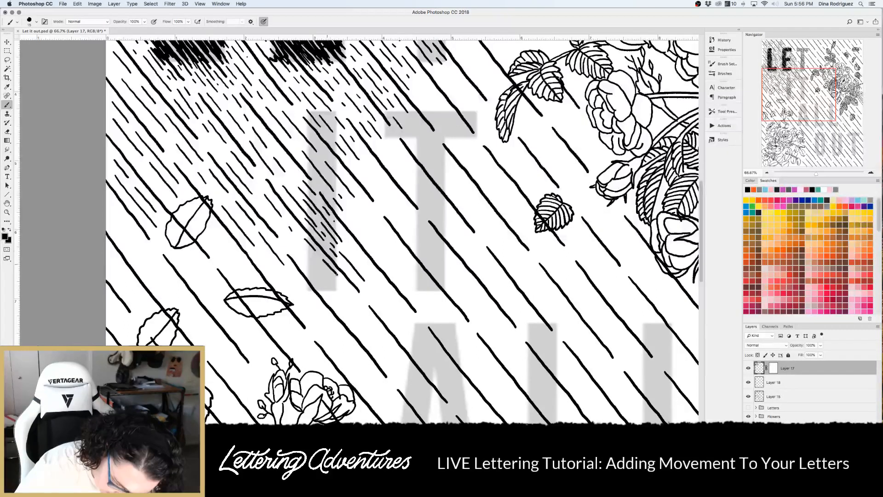
{"action": "mouse_move", "coordinate": [305, 249]}
{"action": "left_mouse_down"}
{"action": "mouse_move", "coordinate": [338, 282]}
{"action": "mouse_move", "coordinate": [313, 263]}
{"action": "mouse_move", "coordinate": [321, 273]}
{"action": "left_mouse_up"}
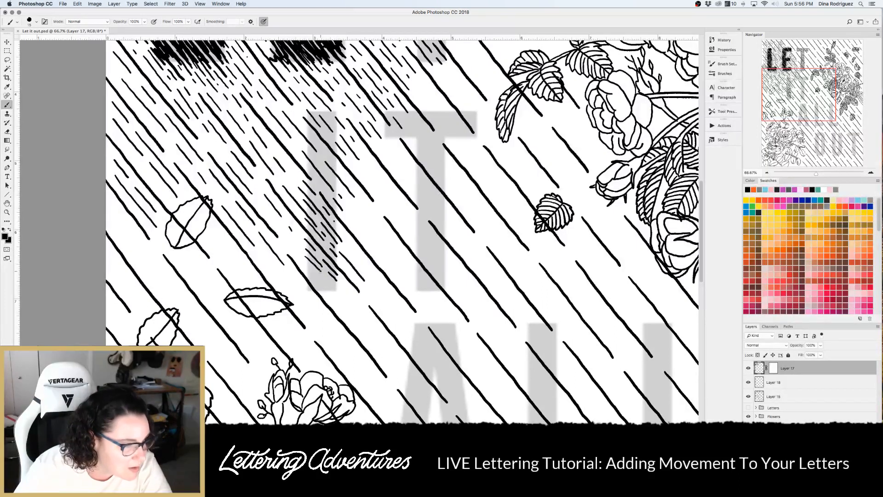
{"action": "mouse_move", "coordinate": [324, 277]}
{"action": "left_mouse_down"}
{"action": "mouse_move", "coordinate": [332, 292]}
{"action": "mouse_move", "coordinate": [314, 279]}
{"action": "left_mouse_up"}
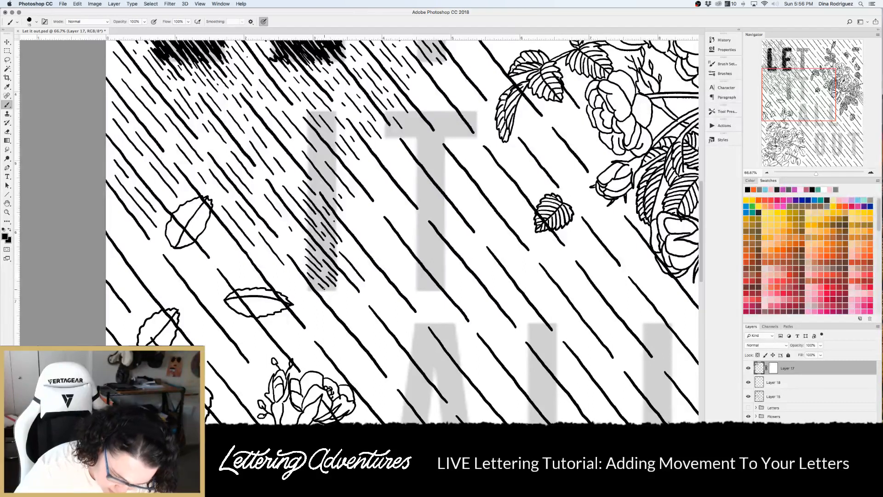
Fill the upper half of the I in IT with short black diagonal strokes, up to the letter's top edge
{"action": "scroll", "coordinate": [323, 288], "scroll_direction": "up", "scroll_amount": 2}
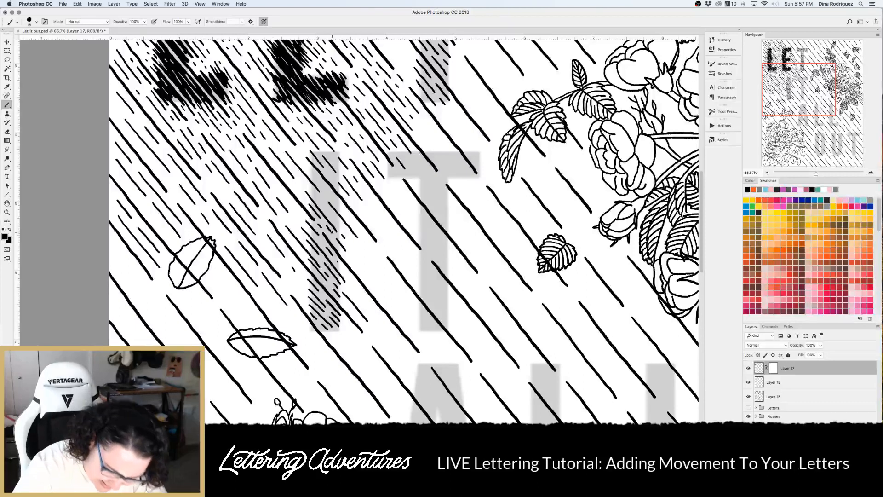
{"action": "left_click_drag", "start_coordinate": [306, 185], "coordinate": [341, 225]}
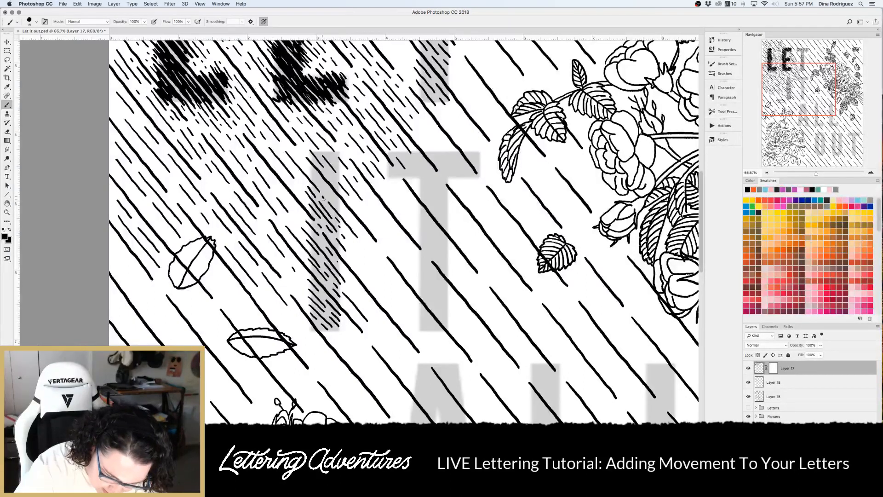
{"action": "left_click_drag", "start_coordinate": [309, 172], "coordinate": [340, 209]}
{"action": "left_click_drag", "start_coordinate": [310, 166], "coordinate": [319, 178]}
{"action": "left_click_drag", "start_coordinate": [317, 177], "coordinate": [337, 199]}
{"action": "left_click_drag", "start_coordinate": [317, 253], "coordinate": [322, 263]}
{"action": "left_click_drag", "start_coordinate": [326, 170], "coordinate": [333, 180]}
{"action": "mouse_move", "coordinate": [325, 149]}
{"action": "left_mouse_down"}
{"action": "mouse_move", "coordinate": [339, 168]}
{"action": "mouse_move", "coordinate": [342, 156]}
{"action": "left_mouse_up"}
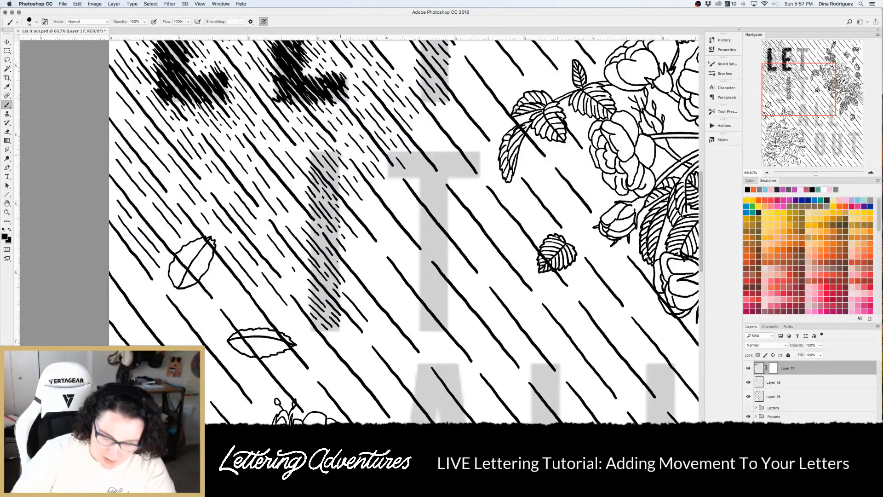
Hatch the lower part of the T's stem in IT with short diagonal strokes, working upward from its base
{"action": "scroll", "coordinate": [404, 284], "scroll_direction": "right", "scroll_amount": 3}
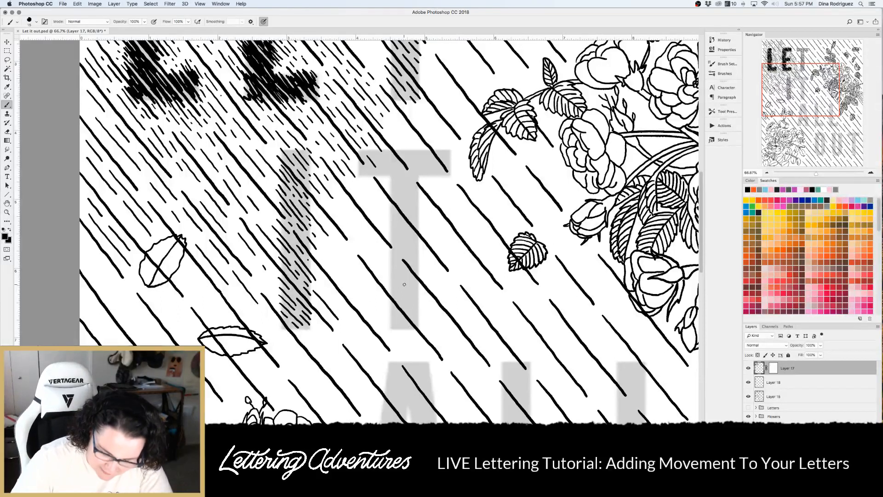
{"action": "mouse_move", "coordinate": [388, 304]}
{"action": "left_mouse_down"}
{"action": "mouse_move", "coordinate": [408, 328]}
{"action": "mouse_move", "coordinate": [400, 326]}
{"action": "left_mouse_up"}
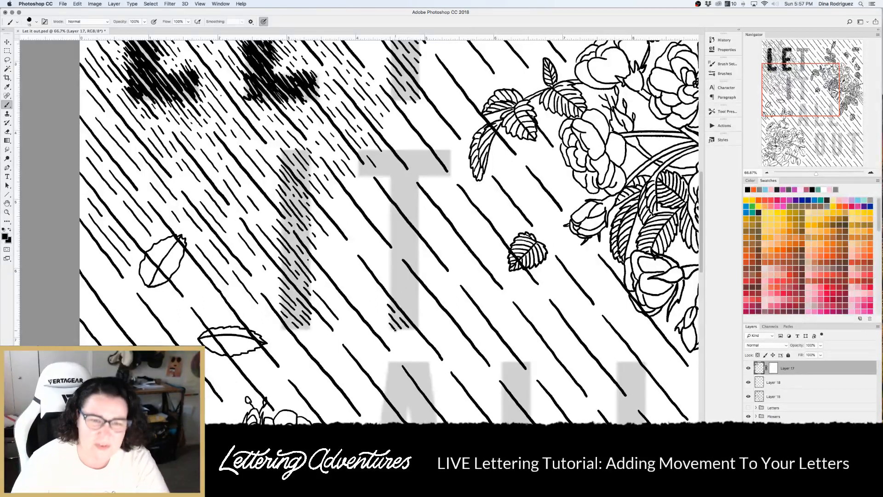
{"action": "scroll", "coordinate": [386, 230], "scroll_direction": "right", "scroll_amount": 2}
{"action": "scroll", "coordinate": [395, 293], "scroll_direction": "right", "scroll_amount": 3}
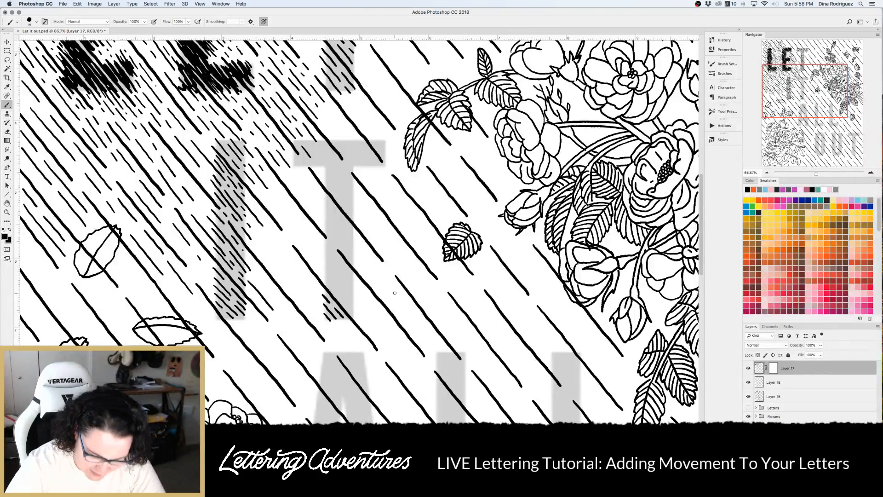
{"action": "left_click_drag", "start_coordinate": [323, 276], "coordinate": [342, 298]}
{"action": "left_click_drag", "start_coordinate": [339, 294], "coordinate": [348, 307]}
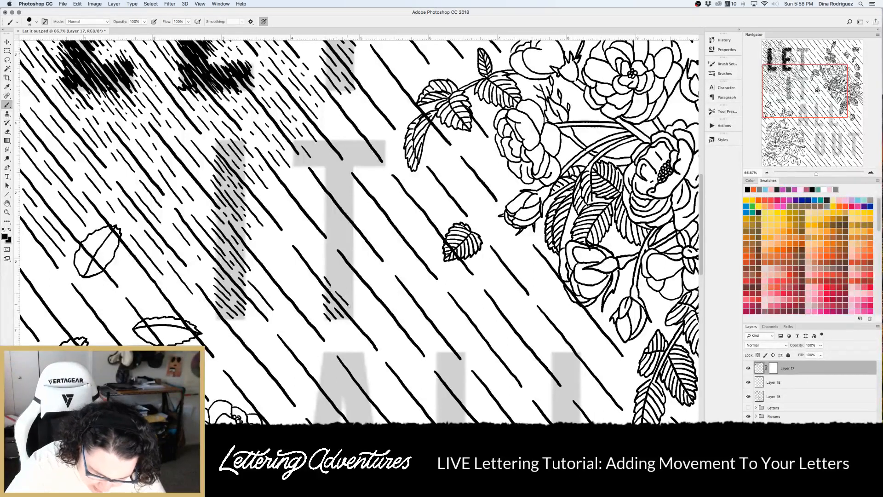
{"action": "left_click_drag", "start_coordinate": [325, 269], "coordinate": [349, 296]}
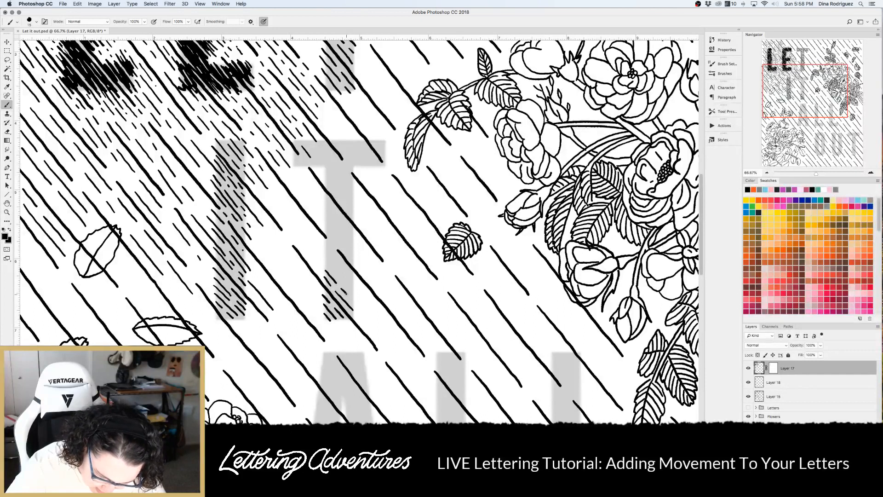
{"action": "left_click_drag", "start_coordinate": [325, 261], "coordinate": [353, 293]}
{"action": "left_click_drag", "start_coordinate": [338, 293], "coordinate": [348, 304]}
{"action": "left_click_drag", "start_coordinate": [324, 252], "coordinate": [331, 260]}
{"action": "left_click_drag", "start_coordinate": [329, 259], "coordinate": [343, 274]}
{"action": "left_click_drag", "start_coordinate": [324, 245], "coordinate": [342, 265]}
{"action": "left_click_drag", "start_coordinate": [346, 278], "coordinate": [353, 289]}
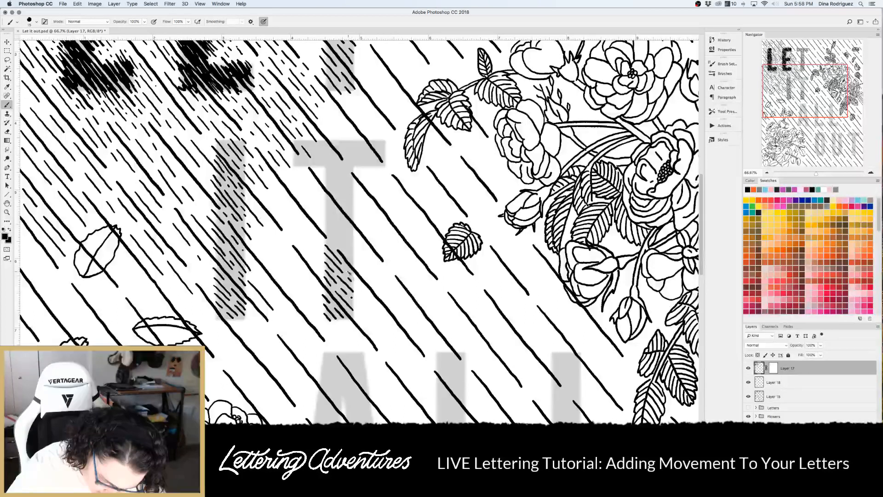
{"action": "left_click_drag", "start_coordinate": [328, 239], "coordinate": [335, 248]}
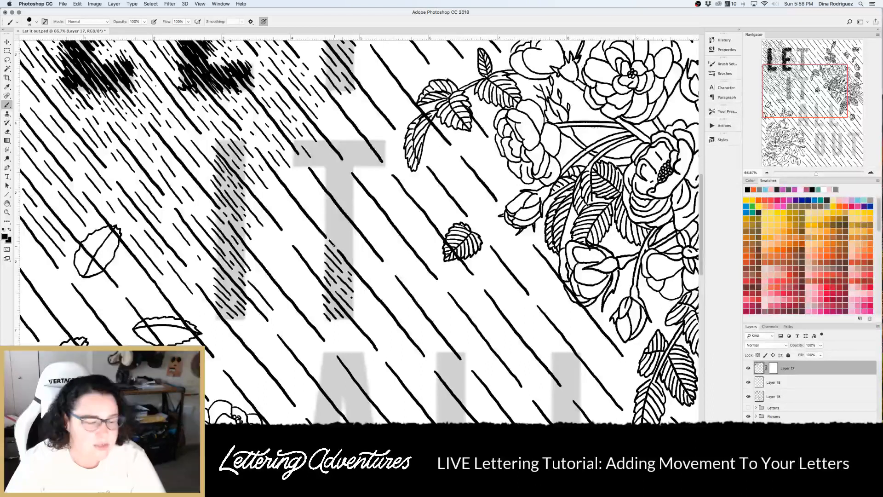
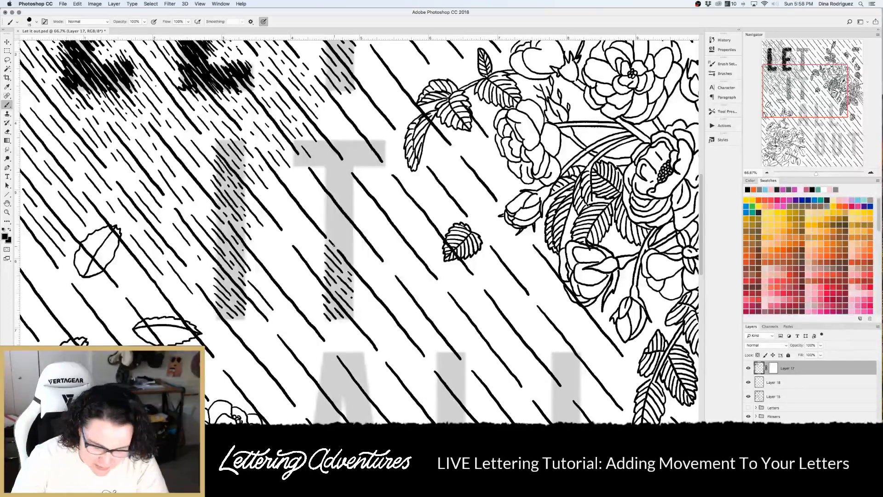
Continue the short diagonal strokes up the rest of the T's stem in IT to the crossbar
{"action": "scroll", "coordinate": [334, 245], "scroll_direction": "right", "scroll_amount": 2}
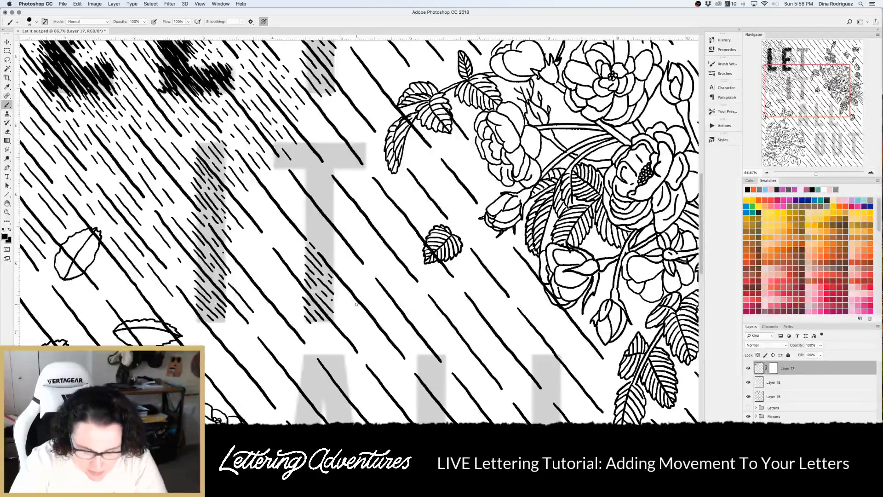
{"action": "left_click_drag", "start_coordinate": [306, 228], "coordinate": [330, 259]}
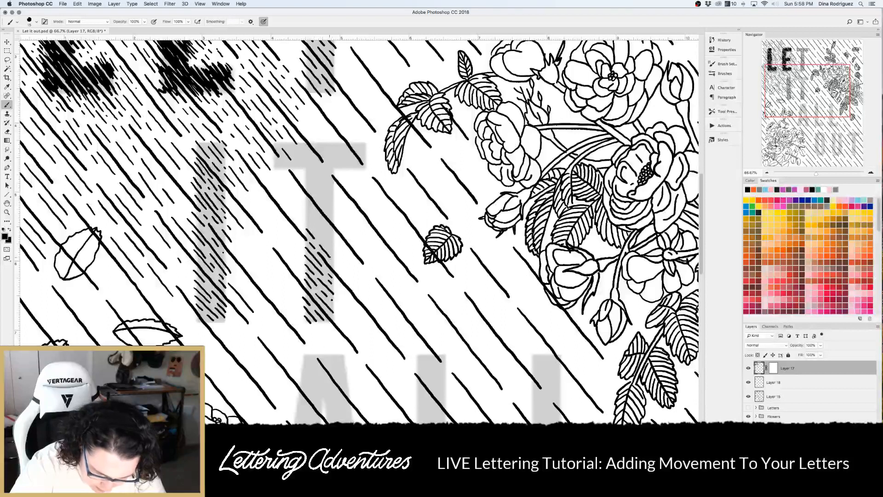
{"action": "left_click_drag", "start_coordinate": [306, 217], "coordinate": [330, 249]}
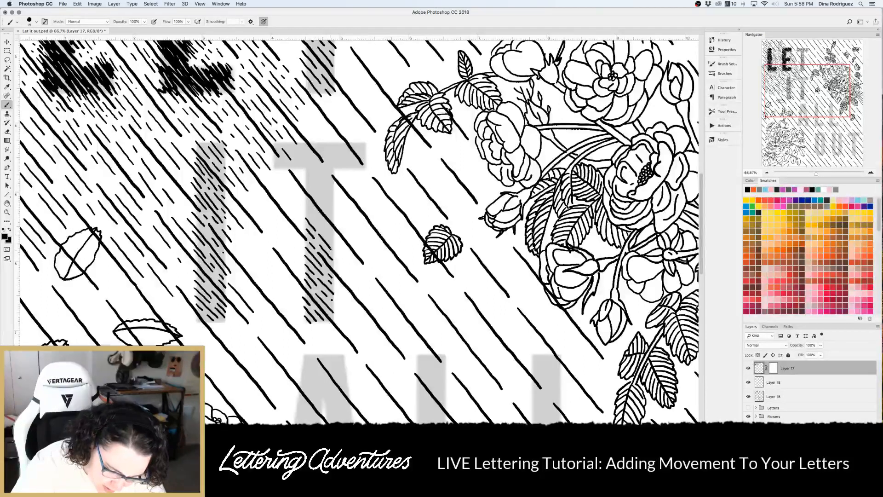
{"action": "left_click_drag", "start_coordinate": [305, 208], "coordinate": [332, 234]}
{"action": "left_click_drag", "start_coordinate": [305, 199], "coordinate": [311, 207]}
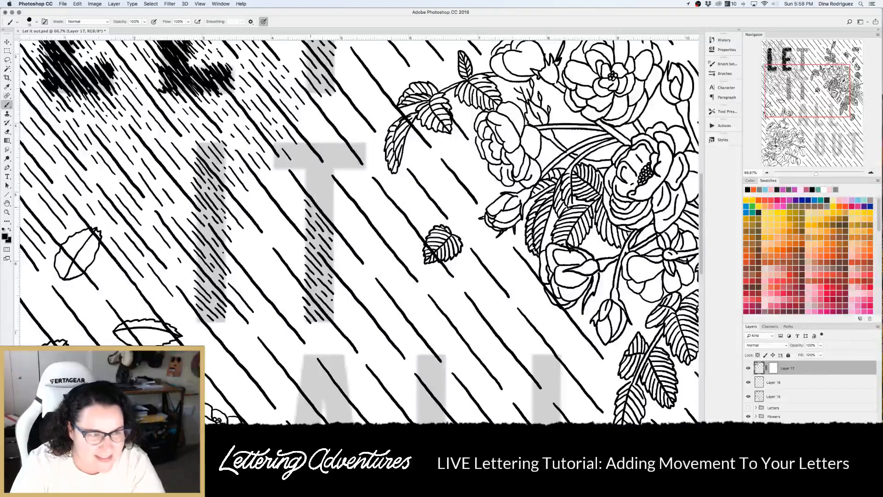
{"action": "left_click_drag", "start_coordinate": [304, 181], "coordinate": [333, 214]}
{"action": "left_click_drag", "start_coordinate": [305, 175], "coordinate": [332, 206]}
{"action": "left_click_drag", "start_coordinate": [216, 185], "coordinate": [222, 200]}
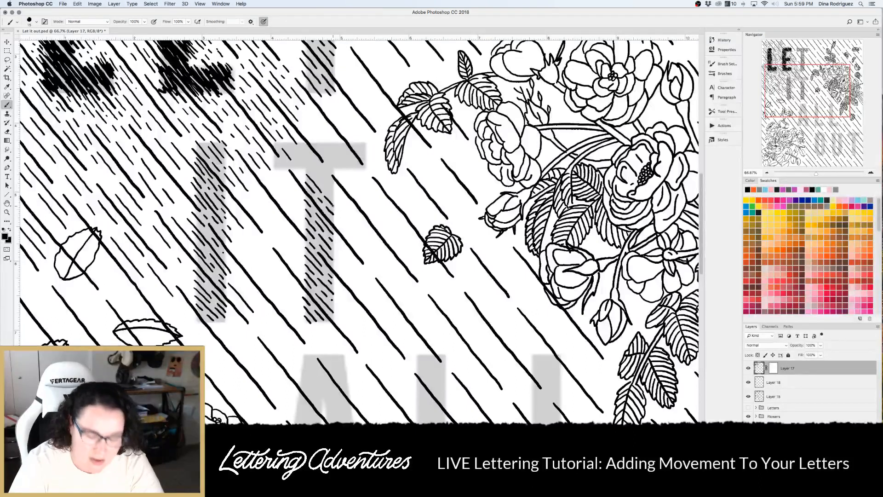
{"action": "mouse_move", "coordinate": [305, 167]}
{"action": "left_mouse_down"}
{"action": "mouse_move", "coordinate": [337, 202]}
{"action": "mouse_move", "coordinate": [318, 172]}
{"action": "mouse_move", "coordinate": [335, 192]}
{"action": "left_mouse_up"}
Hatch the crossbar of the T in IT from end to end with short diagonal strokes
{"action": "mouse_move", "coordinate": [299, 147]}
{"action": "left_mouse_down"}
{"action": "mouse_move", "coordinate": [312, 161]}
{"action": "mouse_move", "coordinate": [309, 151]}
{"action": "mouse_move", "coordinate": [292, 154]}
{"action": "left_mouse_up"}
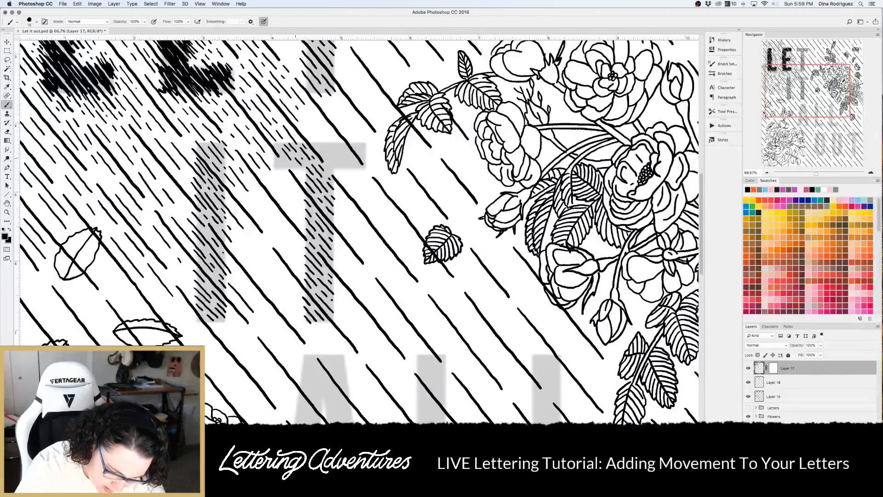
{"action": "left_click_drag", "start_coordinate": [276, 160], "coordinate": [282, 165]}
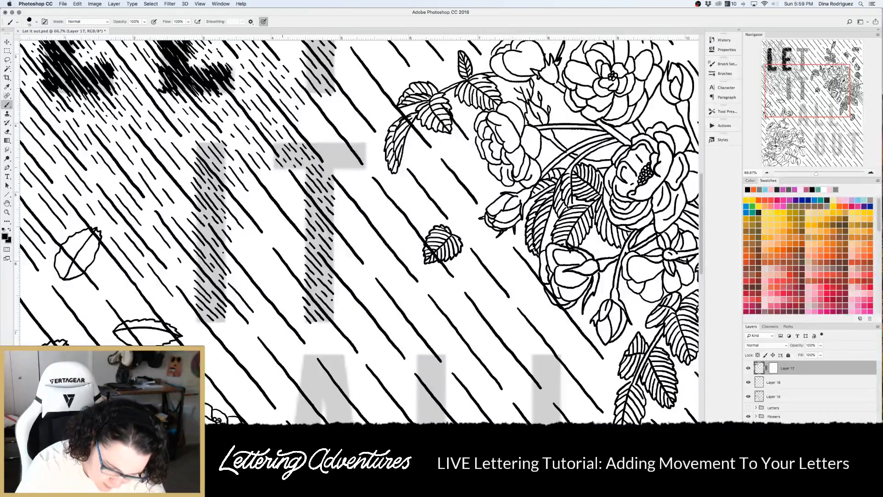
{"action": "left_click_drag", "start_coordinate": [314, 140], "coordinate": [332, 171]}
{"action": "mouse_move", "coordinate": [322, 139]}
{"action": "left_mouse_down"}
{"action": "mouse_move", "coordinate": [341, 165]}
{"action": "mouse_move", "coordinate": [329, 142]}
{"action": "mouse_move", "coordinate": [356, 169]}
{"action": "left_mouse_up"}
{"action": "left_click_drag", "start_coordinate": [361, 141], "coordinate": [367, 148]}
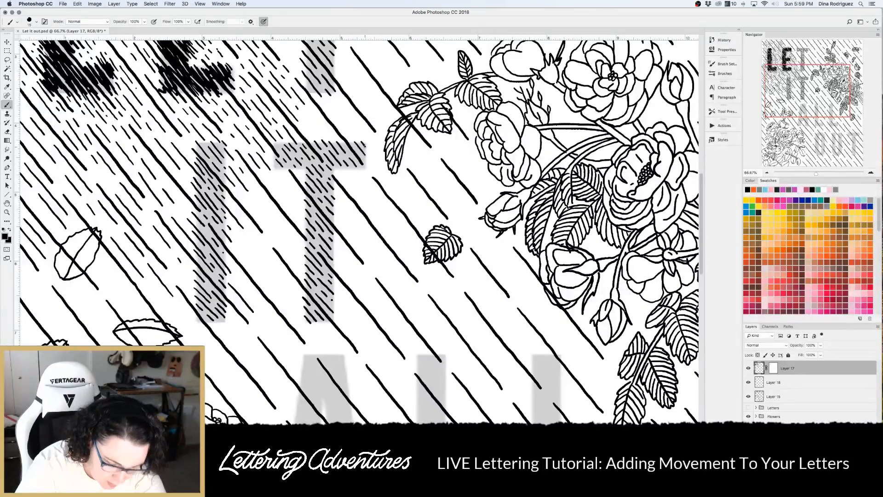
Hatch the lower part of the A's left leg in ALL with short black diagonal strokes, working upward from its foot
{"action": "scroll", "coordinate": [332, 284], "scroll_direction": "down", "scroll_amount": 10}
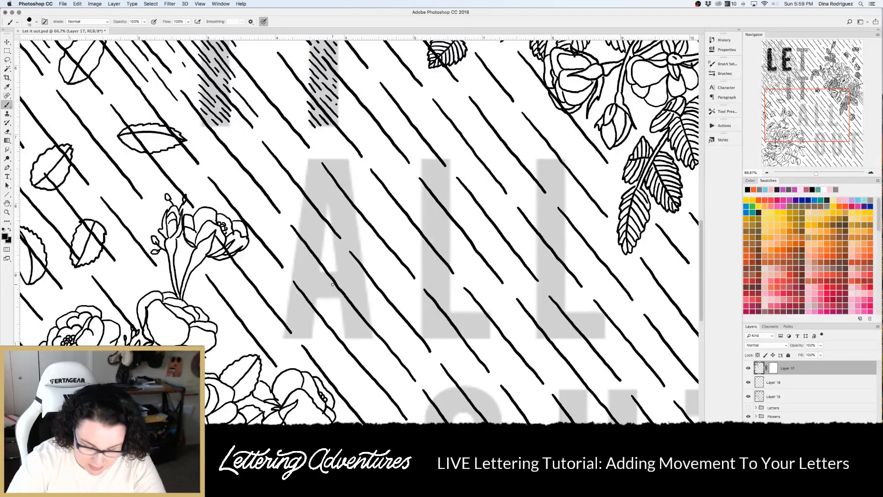
{"action": "left_click_drag", "start_coordinate": [282, 330], "coordinate": [302, 337]}
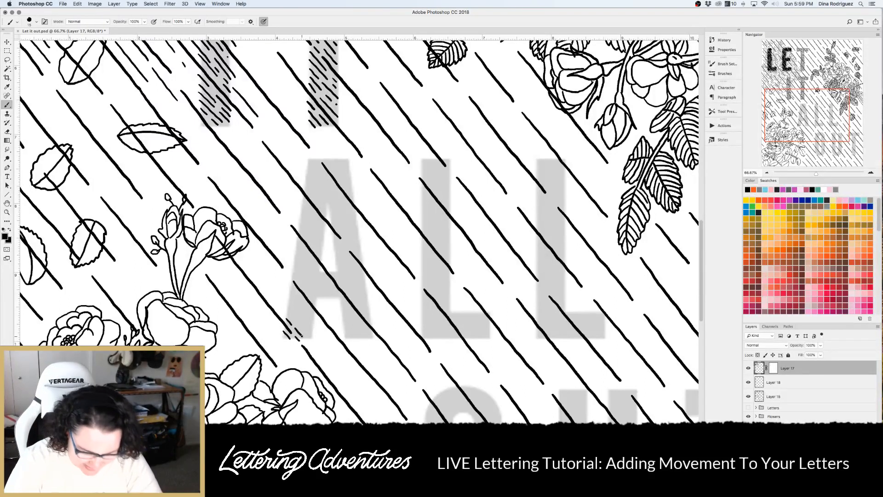
{"action": "left_click_drag", "start_coordinate": [287, 311], "coordinate": [309, 336]}
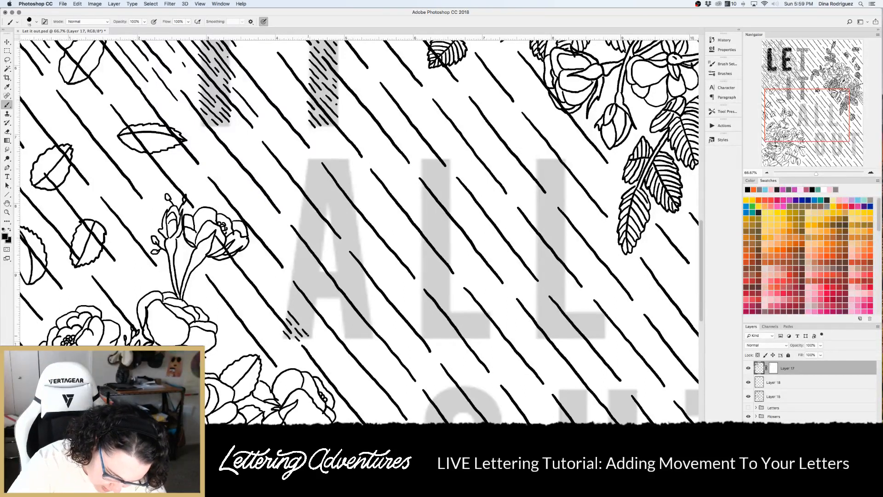
{"action": "left_click_drag", "start_coordinate": [289, 304], "coordinate": [306, 324]}
{"action": "left_click_drag", "start_coordinate": [302, 320], "coordinate": [311, 330]}
{"action": "left_click_drag", "start_coordinate": [290, 296], "coordinate": [295, 303]}
{"action": "left_click_drag", "start_coordinate": [294, 301], "coordinate": [311, 324]}
{"action": "left_click_drag", "start_coordinate": [290, 289], "coordinate": [297, 297]}
{"action": "left_click_drag", "start_coordinate": [297, 296], "coordinate": [313, 316]}
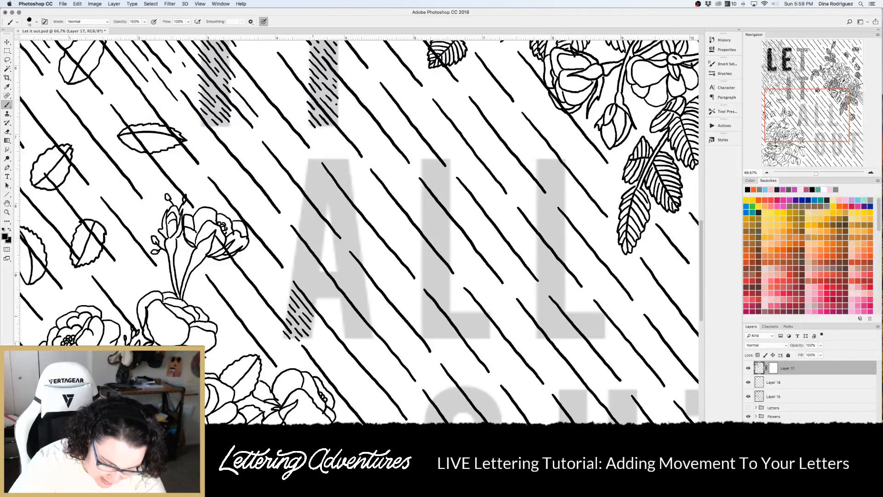
Continue the short diagonal strokes up the A's left leg and across its crossbar to the right leg
{"action": "left_click_drag", "start_coordinate": [294, 272], "coordinate": [309, 291]}
{"action": "left_click_drag", "start_coordinate": [305, 288], "coordinate": [314, 300]}
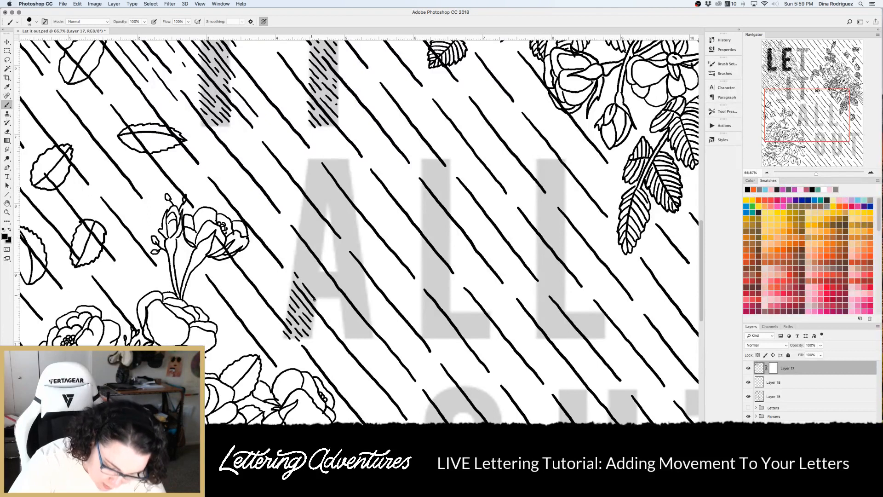
{"action": "left_click_drag", "start_coordinate": [295, 262], "coordinate": [302, 272]}
{"action": "left_click_drag", "start_coordinate": [300, 271], "coordinate": [318, 296]}
{"action": "left_click_drag", "start_coordinate": [295, 256], "coordinate": [324, 293]}
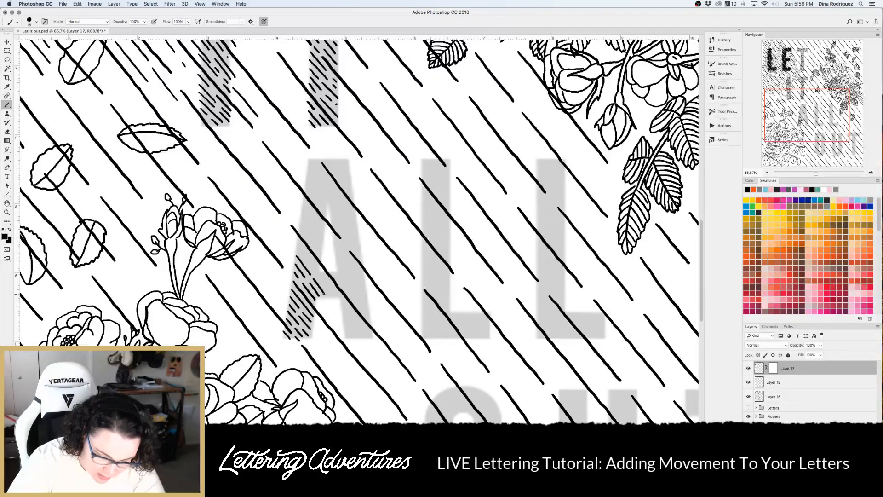
{"action": "mouse_move", "coordinate": [294, 245]}
{"action": "left_mouse_down"}
{"action": "mouse_move", "coordinate": [328, 288]}
{"action": "mouse_move", "coordinate": [323, 277]}
{"action": "mouse_move", "coordinate": [338, 296]}
{"action": "mouse_move", "coordinate": [335, 273]}
{"action": "mouse_move", "coordinate": [371, 317]}
{"action": "left_mouse_up"}
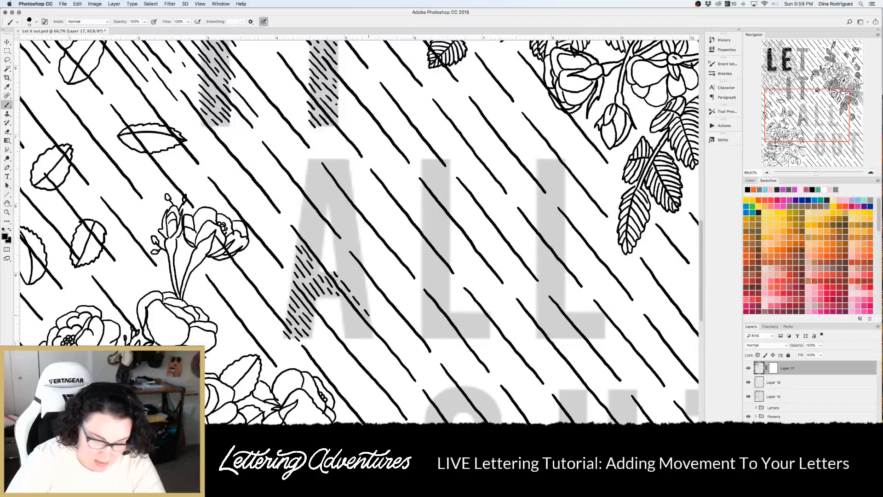
Hatch the A's right leg beside and just above the crossbar with short diagonal strokes
{"action": "left_click_drag", "start_coordinate": [340, 272], "coordinate": [351, 284]}
{"action": "left_click_drag", "start_coordinate": [349, 284], "coordinate": [368, 306]}
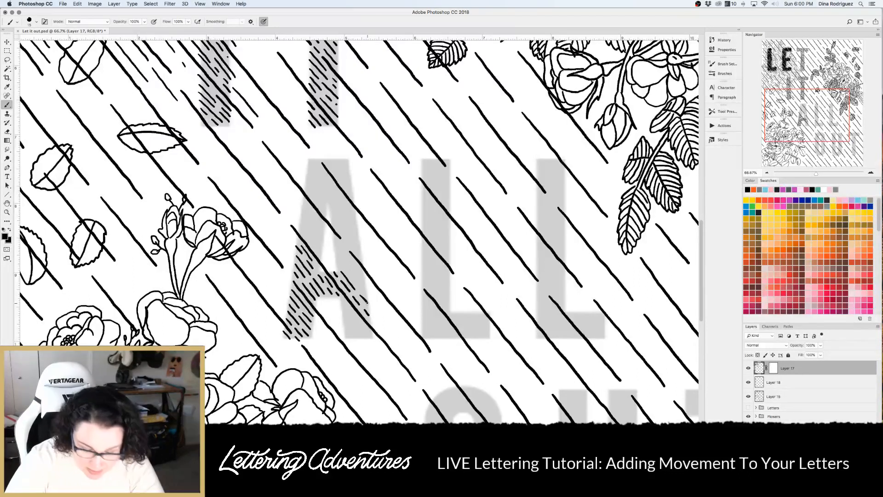
{"action": "left_click_drag", "start_coordinate": [339, 259], "coordinate": [363, 291]}
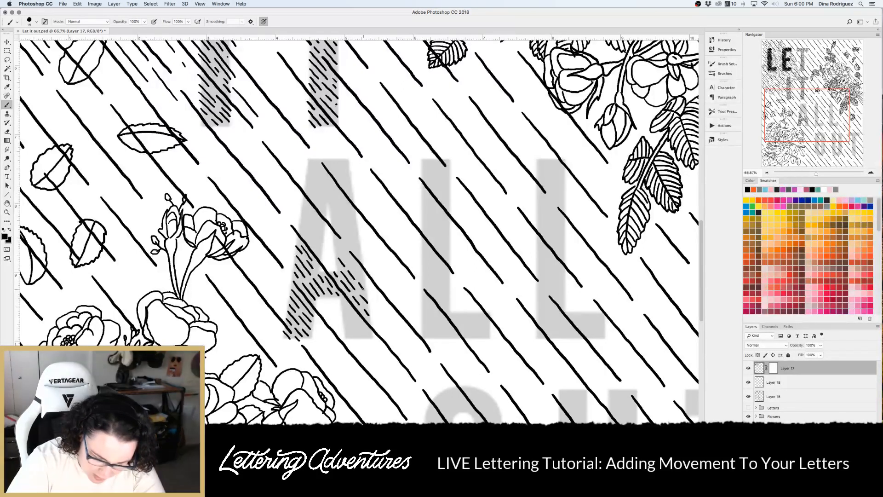
{"action": "left_click_drag", "start_coordinate": [336, 245], "coordinate": [344, 254]}
{"action": "left_click_drag", "start_coordinate": [342, 255], "coordinate": [362, 278]}
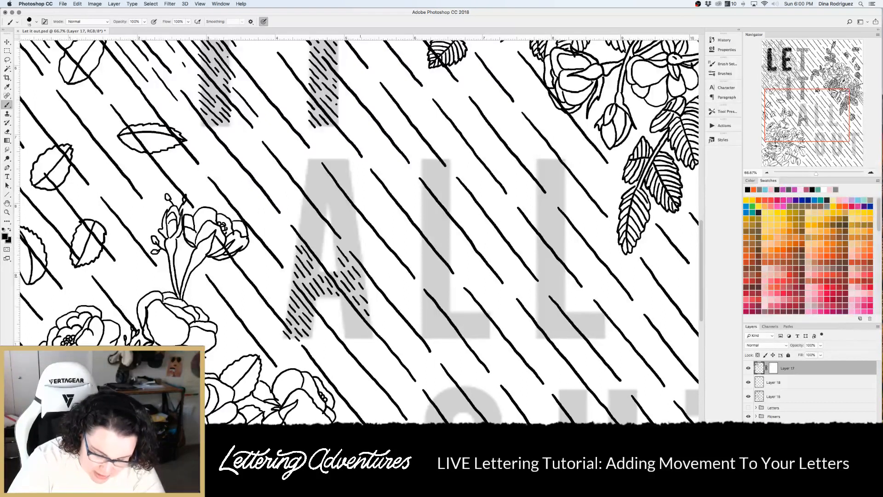
Extend the hatching up the A's left leg above the crossbar and fill the foot of its right leg
{"action": "left_click_drag", "start_coordinate": [301, 228], "coordinate": [322, 253]}
{"action": "left_click_drag", "start_coordinate": [300, 218], "coordinate": [321, 243]}
{"action": "mouse_move", "coordinate": [301, 211]}
{"action": "left_mouse_down"}
{"action": "mouse_move", "coordinate": [322, 236]}
{"action": "mouse_move", "coordinate": [324, 229]}
{"action": "left_mouse_up"}
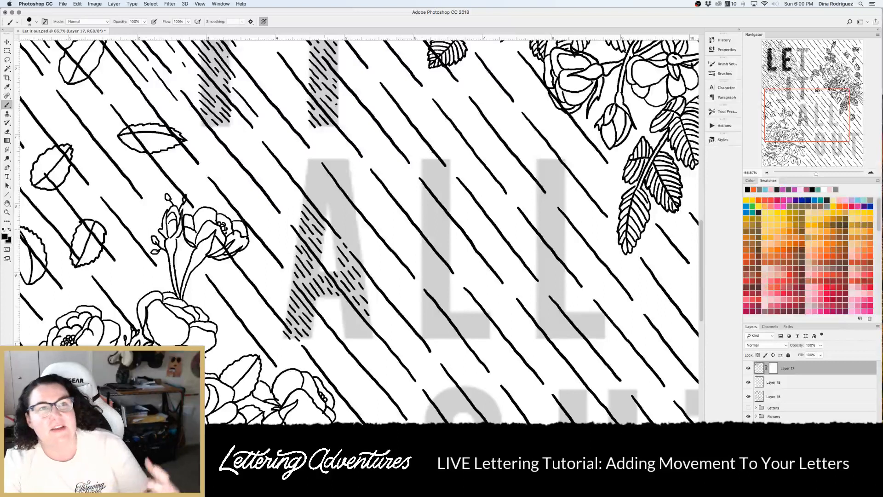
{"action": "left_click_drag", "start_coordinate": [343, 331], "coordinate": [362, 334]}
{"action": "left_click_drag", "start_coordinate": [342, 307], "coordinate": [369, 335]}
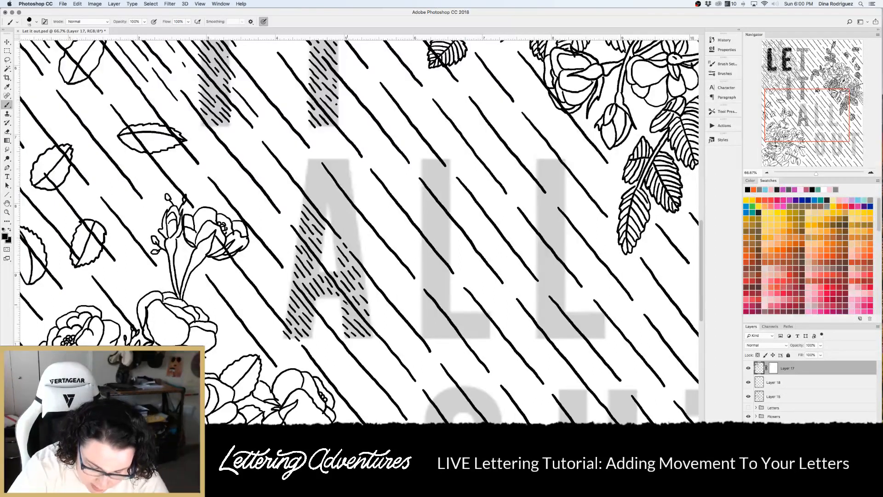
Fill the rest of the A's right leg and its apex with short diagonal strokes, up to the letter's top edge
{"action": "left_click_drag", "start_coordinate": [332, 220], "coordinate": [353, 244]}
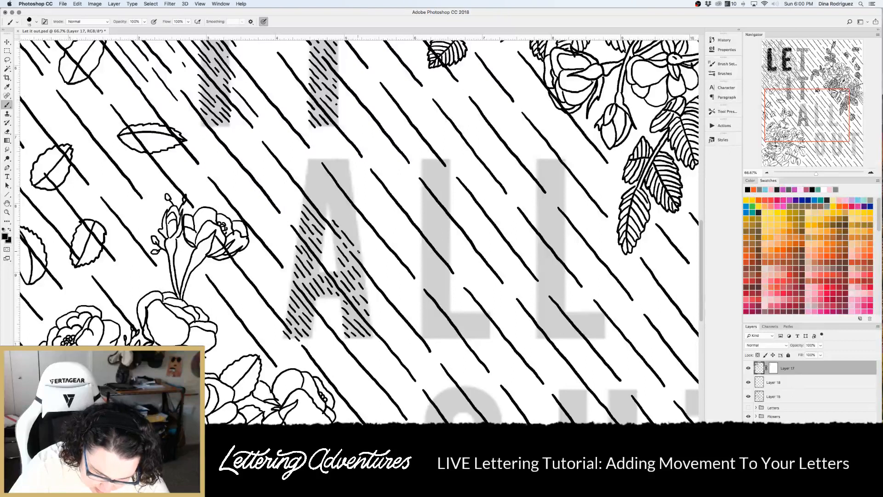
{"action": "left_click_drag", "start_coordinate": [333, 211], "coordinate": [359, 242]}
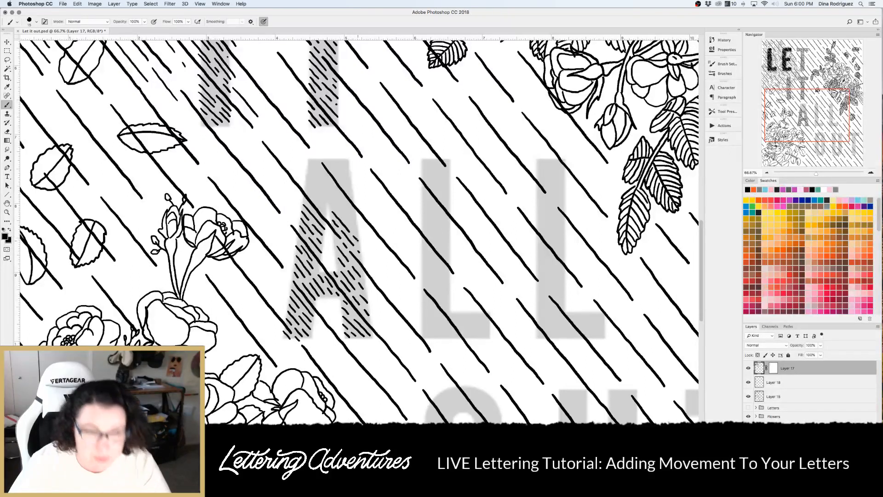
{"action": "mouse_move", "coordinate": [329, 201]}
{"action": "left_mouse_down"}
{"action": "mouse_move", "coordinate": [356, 229]}
{"action": "mouse_move", "coordinate": [336, 192]}
{"action": "mouse_move", "coordinate": [342, 200]}
{"action": "mouse_move", "coordinate": [311, 192]}
{"action": "mouse_move", "coordinate": [326, 211]}
{"action": "left_mouse_up"}
{"action": "left_click_drag", "start_coordinate": [307, 179], "coordinate": [329, 194]}
{"action": "left_click_drag", "start_coordinate": [308, 164], "coordinate": [334, 186]}
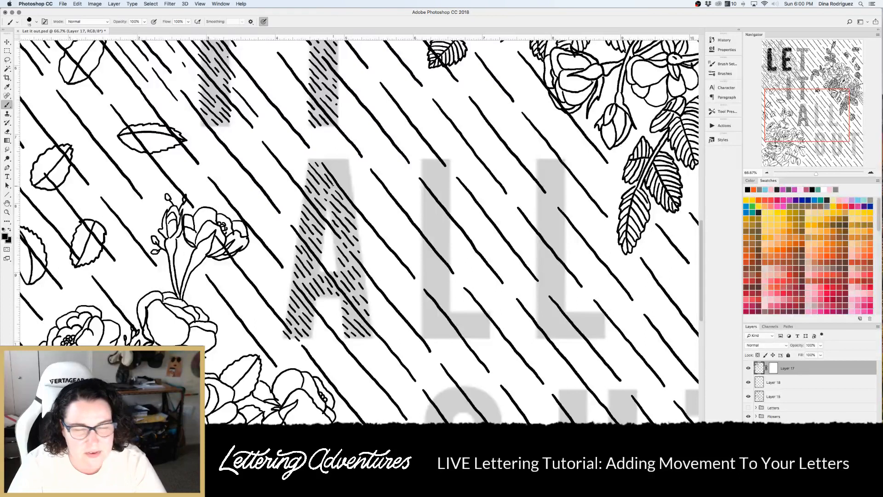
{"action": "left_click_drag", "start_coordinate": [323, 160], "coordinate": [349, 190]}
{"action": "left_click_drag", "start_coordinate": [345, 188], "coordinate": [353, 199]}
{"action": "left_click_drag", "start_coordinate": [333, 160], "coordinate": [346, 176]}
{"action": "mouse_move", "coordinate": [344, 176]}
{"action": "left_mouse_down"}
{"action": "mouse_move", "coordinate": [352, 185]}
{"action": "mouse_move", "coordinate": [351, 175]}
{"action": "left_mouse_up"}
{"action": "left_click_drag", "start_coordinate": [344, 158], "coordinate": [349, 163]}
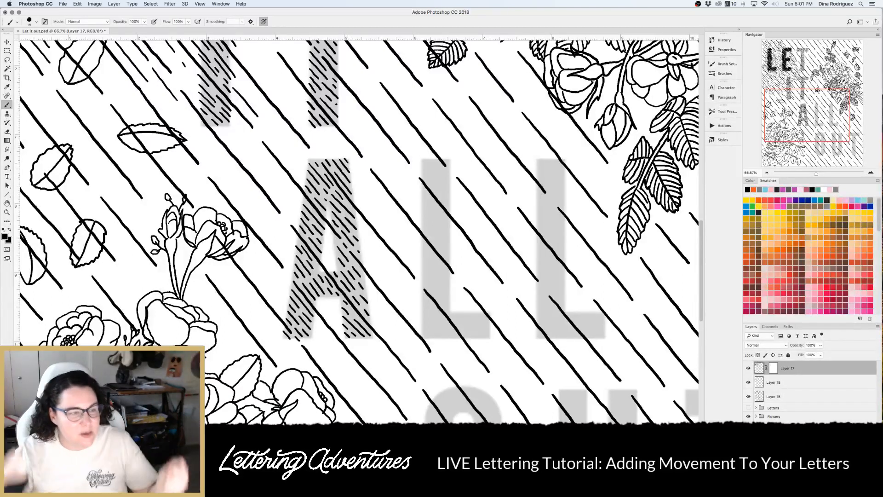
Hatch the bottom corner of the first L in ALL with short diagonal strokes and start up its stem
{"action": "scroll", "coordinate": [347, 160], "scroll_direction": "right", "scroll_amount": 5}
{"action": "scroll", "coordinate": [346, 160], "scroll_direction": "down", "scroll_amount": 1}
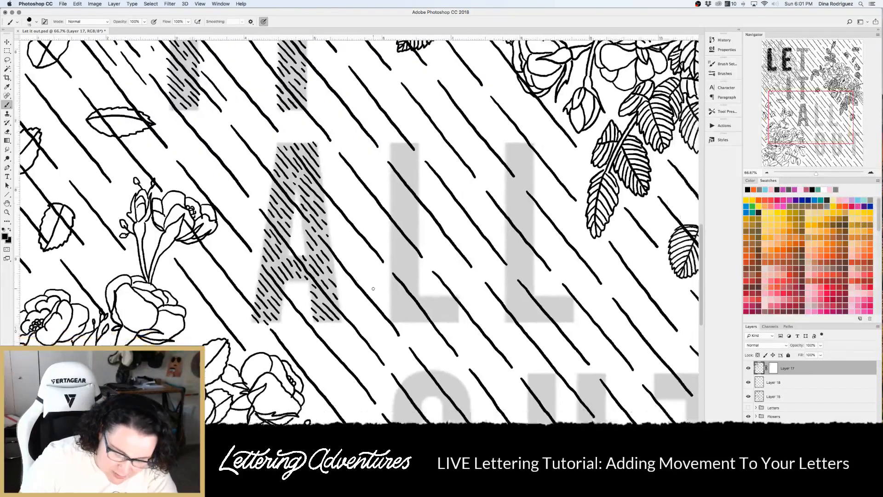
{"action": "mouse_move", "coordinate": [331, 308]}
{"action": "left_mouse_down"}
{"action": "mouse_move", "coordinate": [347, 319]}
{"action": "mouse_move", "coordinate": [340, 303]}
{"action": "left_mouse_up"}
{"action": "left_click_drag", "start_coordinate": [340, 305], "coordinate": [361, 318]}
{"action": "left_click_drag", "start_coordinate": [333, 279], "coordinate": [354, 302]}
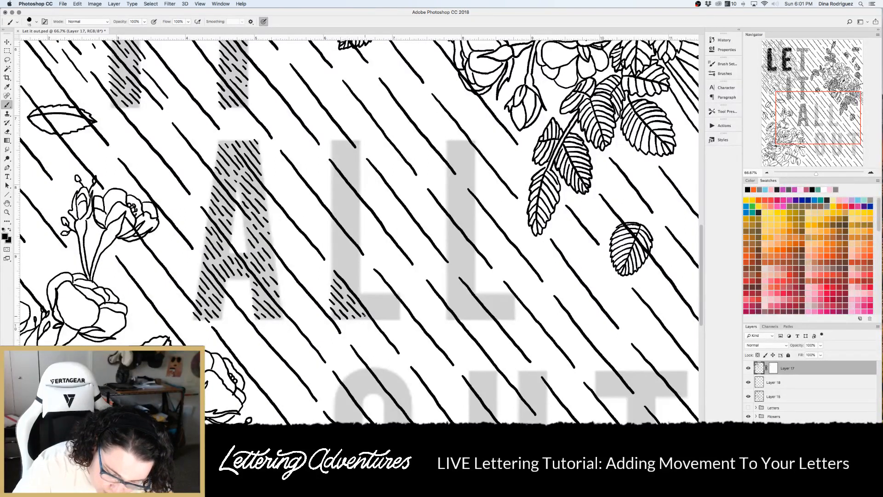
{"action": "left_click_drag", "start_coordinate": [333, 261], "coordinate": [350, 282]}
{"action": "left_click_drag", "start_coordinate": [348, 279], "coordinate": [363, 295]}
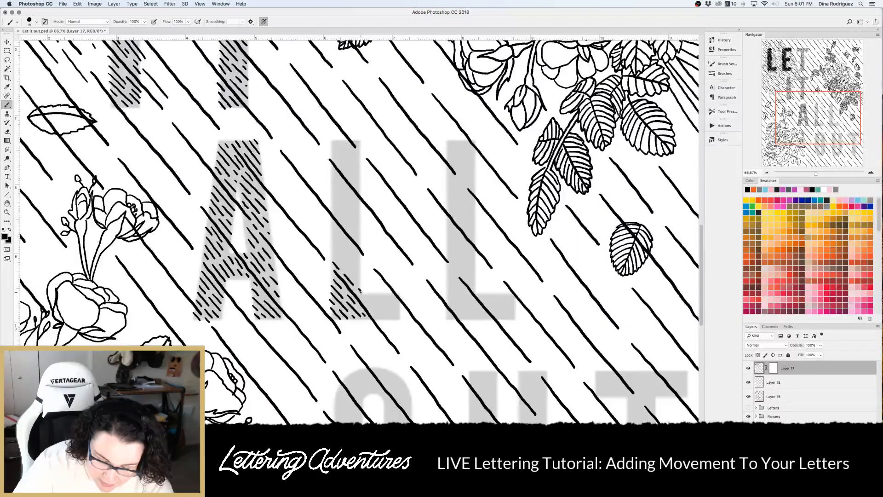
{"action": "left_click_drag", "start_coordinate": [333, 252], "coordinate": [340, 261]}
{"action": "left_click_drag", "start_coordinate": [338, 258], "coordinate": [361, 284]}
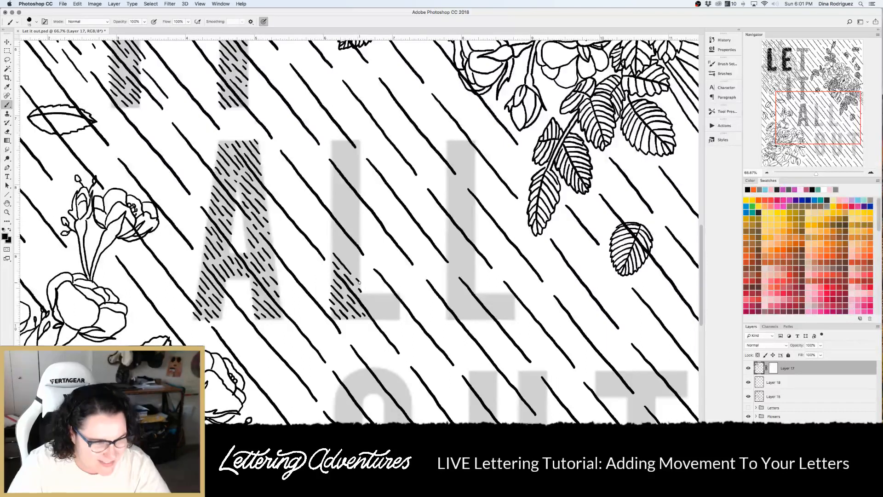
Continue the hatching up the first L's stem to about mid-height and along its foot to the end
{"action": "left_click_drag", "start_coordinate": [332, 243], "coordinate": [353, 267]}
{"action": "left_click_drag", "start_coordinate": [351, 262], "coordinate": [360, 274]}
{"action": "left_click_drag", "start_coordinate": [332, 236], "coordinate": [340, 244]}
{"action": "left_click_drag", "start_coordinate": [340, 245], "coordinate": [358, 257]}
{"action": "mouse_move", "coordinate": [362, 294]}
{"action": "left_mouse_down"}
{"action": "mouse_move", "coordinate": [381, 322]}
{"action": "mouse_move", "coordinate": [379, 302]}
{"action": "left_mouse_up"}
{"action": "mouse_move", "coordinate": [379, 305]}
{"action": "left_mouse_down"}
{"action": "mouse_move", "coordinate": [393, 320]}
{"action": "mouse_move", "coordinate": [387, 305]}
{"action": "mouse_move", "coordinate": [398, 320]}
{"action": "mouse_move", "coordinate": [400, 310]}
{"action": "left_mouse_up"}
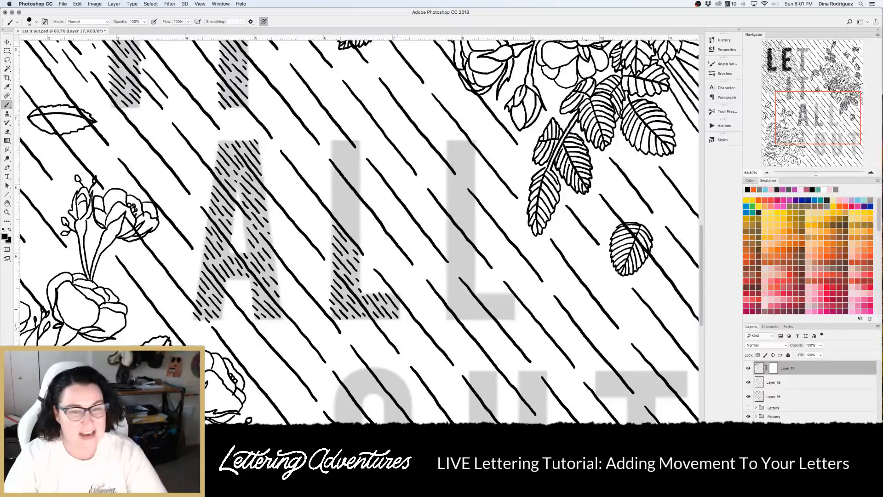
Fill the upper half of the first L's stem with short diagonal strokes, up to the letter's top edge
{"action": "left_click_drag", "start_coordinate": [332, 206], "coordinate": [361, 240]}
{"action": "left_click_drag", "start_coordinate": [333, 198], "coordinate": [360, 230]}
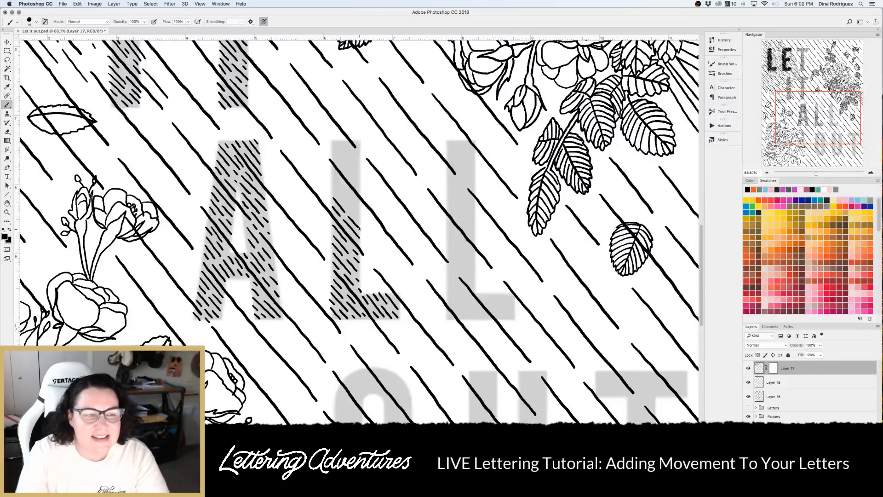
{"action": "mouse_move", "coordinate": [342, 199]}
{"action": "left_mouse_down"}
{"action": "mouse_move", "coordinate": [360, 220]}
{"action": "mouse_move", "coordinate": [343, 192]}
{"action": "left_mouse_up"}
{"action": "left_click_drag", "start_coordinate": [346, 196], "coordinate": [354, 205]}
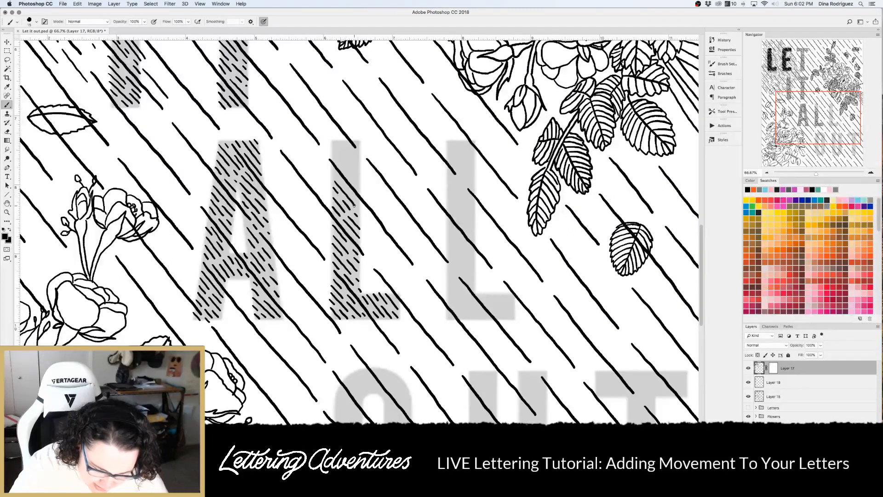
{"action": "left_click_drag", "start_coordinate": [333, 172], "coordinate": [340, 182]}
{"action": "left_click_drag", "start_coordinate": [343, 184], "coordinate": [350, 192]}
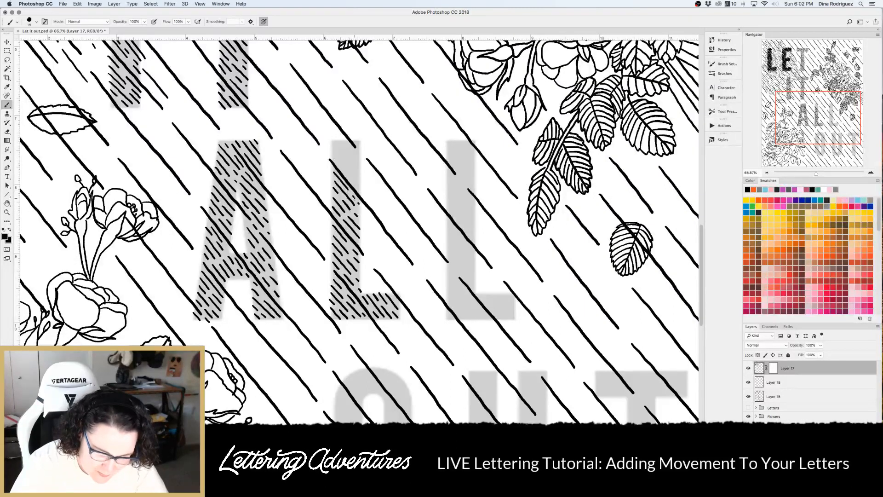
{"action": "left_click_drag", "start_coordinate": [330, 151], "coordinate": [360, 190]}
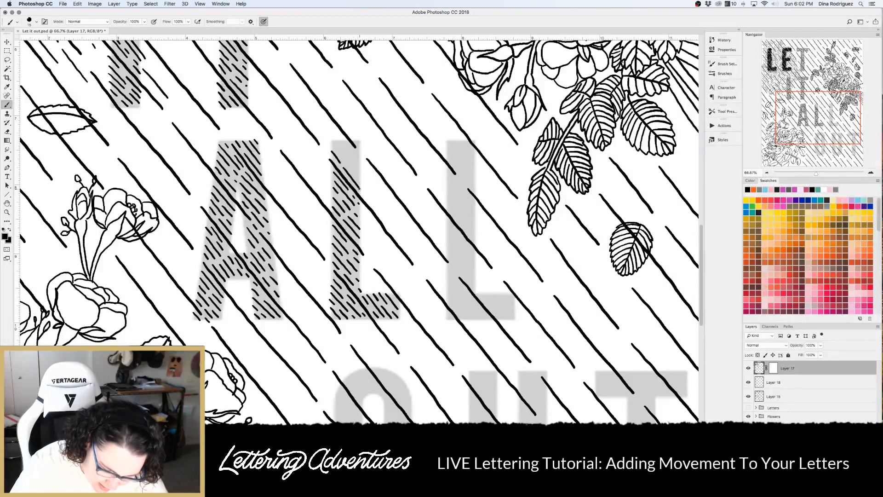
{"action": "left_click_drag", "start_coordinate": [334, 146], "coordinate": [361, 182]}
{"action": "mouse_move", "coordinate": [337, 140]}
{"action": "left_mouse_down"}
{"action": "mouse_move", "coordinate": [360, 172]}
{"action": "mouse_move", "coordinate": [361, 147]}
{"action": "left_mouse_up"}
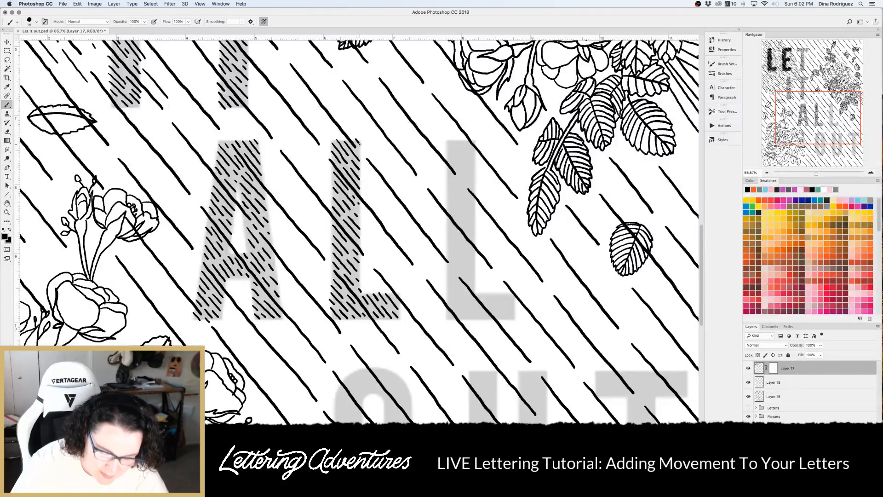
Hatch the bottom corner and lower half of the stem of the second L in ALL with short diagonal strokes
{"action": "scroll", "coordinate": [359, 143], "scroll_direction": "right", "scroll_amount": 5}
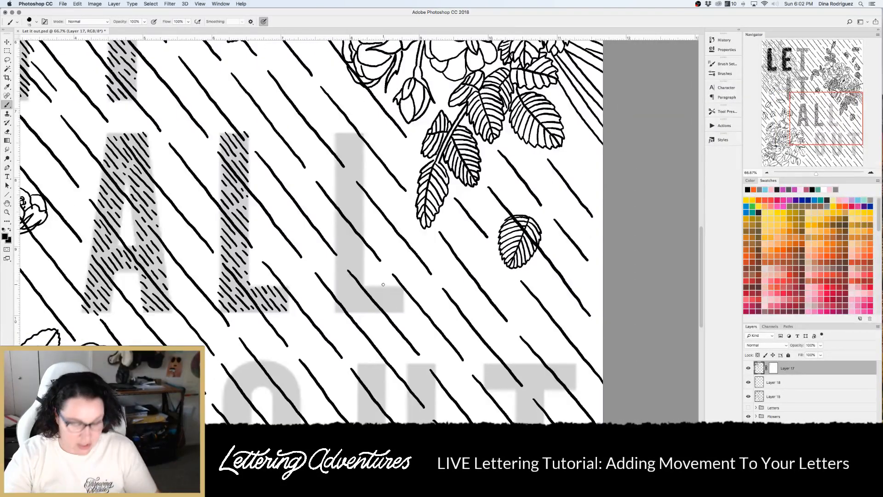
{"action": "left_click_drag", "start_coordinate": [332, 304], "coordinate": [354, 312]}
{"action": "mouse_move", "coordinate": [333, 281]}
{"action": "left_mouse_down"}
{"action": "mouse_move", "coordinate": [360, 311]}
{"action": "mouse_move", "coordinate": [340, 278]}
{"action": "mouse_move", "coordinate": [375, 312]}
{"action": "left_mouse_up"}
{"action": "left_click_drag", "start_coordinate": [335, 263], "coordinate": [347, 276]}
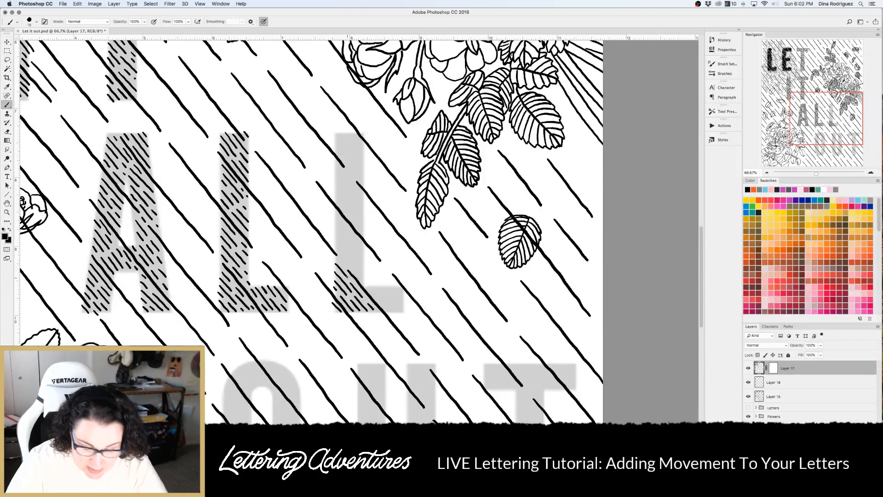
{"action": "left_click_drag", "start_coordinate": [340, 258], "coordinate": [347, 269]}
{"action": "left_click_drag", "start_coordinate": [336, 243], "coordinate": [363, 279]}
{"action": "left_click_drag", "start_coordinate": [336, 237], "coordinate": [362, 268]}
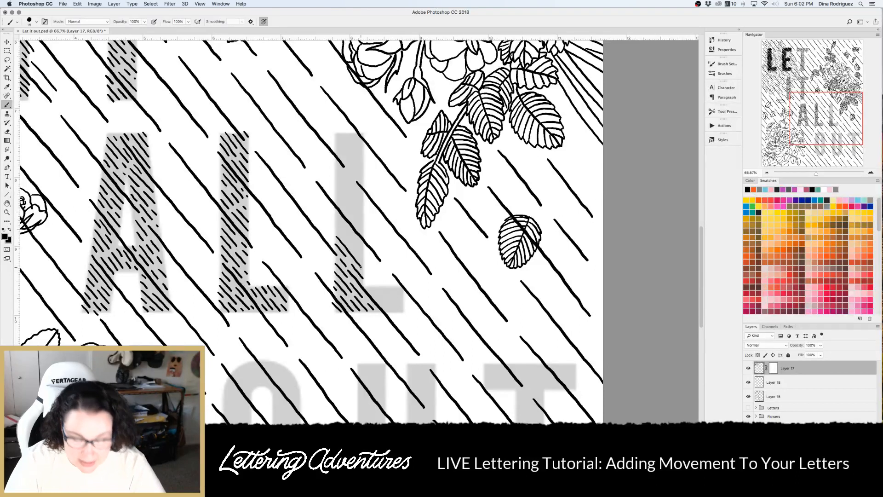
{"action": "left_click_drag", "start_coordinate": [337, 227], "coordinate": [363, 261]}
{"action": "mouse_move", "coordinate": [344, 230]}
{"action": "left_mouse_down"}
{"action": "mouse_move", "coordinate": [361, 248]}
{"action": "mouse_move", "coordinate": [342, 225]}
{"action": "left_mouse_up"}
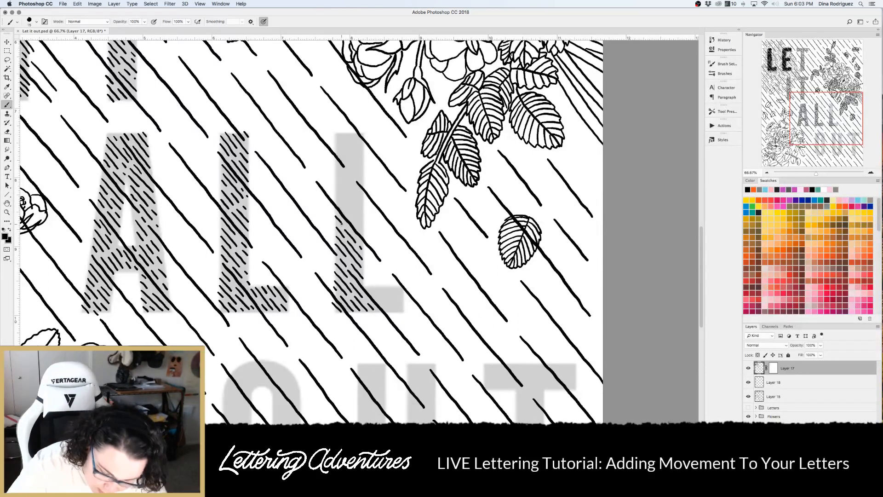
Complete the second L by hatching its foot to the end and the rest of its stem to the top edge
{"action": "left_click_drag", "start_coordinate": [367, 285], "coordinate": [384, 303]}
{"action": "mouse_move", "coordinate": [379, 299]}
{"action": "left_mouse_down"}
{"action": "mouse_move", "coordinate": [397, 312]}
{"action": "mouse_move", "coordinate": [391, 297]}
{"action": "mouse_move", "coordinate": [402, 310]}
{"action": "mouse_move", "coordinate": [404, 296]}
{"action": "left_mouse_up"}
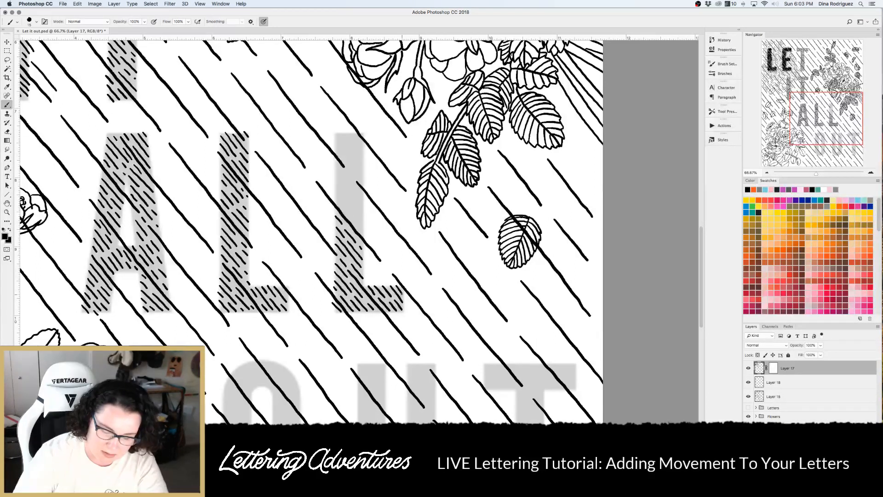
{"action": "left_click_drag", "start_coordinate": [337, 197], "coordinate": [363, 229]}
{"action": "left_click_drag", "start_coordinate": [334, 185], "coordinate": [363, 216]}
{"action": "mouse_move", "coordinate": [334, 176]}
{"action": "left_mouse_down"}
{"action": "mouse_move", "coordinate": [360, 206]}
{"action": "mouse_move", "coordinate": [355, 180]}
{"action": "left_mouse_up"}
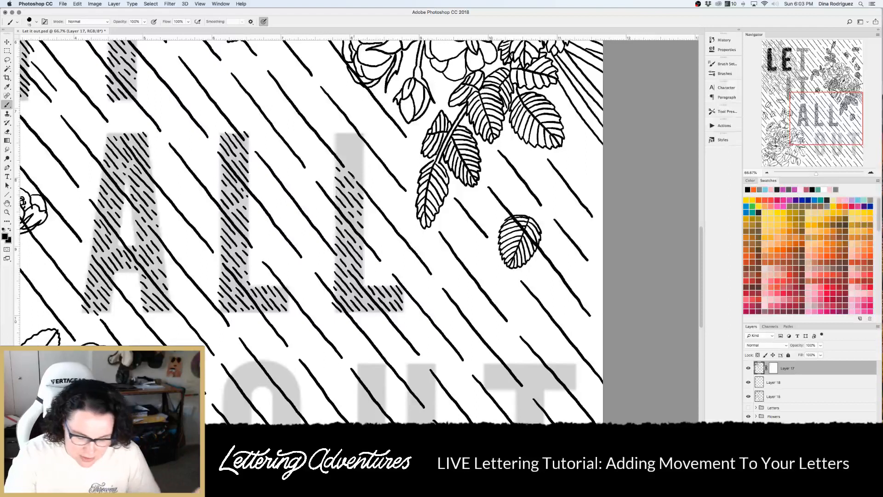
{"action": "left_click_drag", "start_coordinate": [335, 147], "coordinate": [366, 181]}
{"action": "mouse_move", "coordinate": [339, 141]}
{"action": "left_mouse_down"}
{"action": "mouse_move", "coordinate": [364, 171]}
{"action": "mouse_move", "coordinate": [344, 136]}
{"action": "mouse_move", "coordinate": [363, 162]}
{"action": "mouse_move", "coordinate": [358, 144]}
{"action": "mouse_move", "coordinate": [365, 154]}
{"action": "left_mouse_up"}
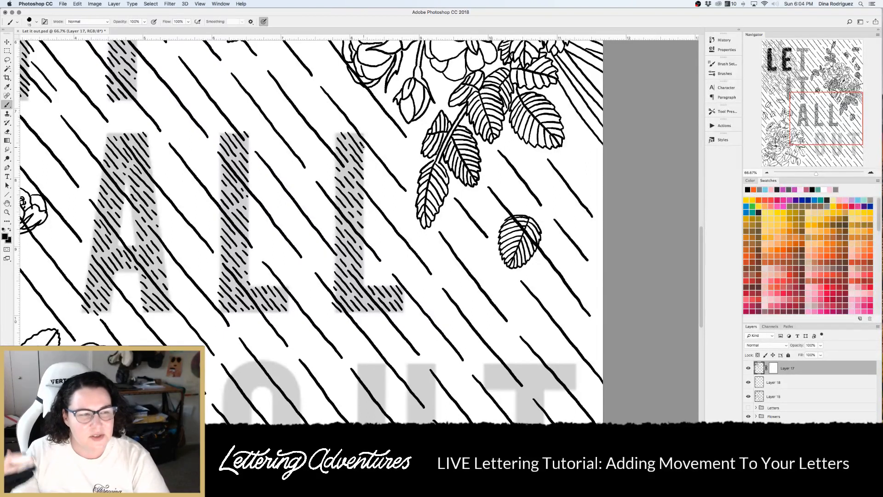
Hatch the upper-left curve and left side of the O in OUT with short diagonal strokes, down to the start of its lower curve
{"action": "scroll", "coordinate": [362, 146], "scroll_direction": "down", "scroll_amount": 5}
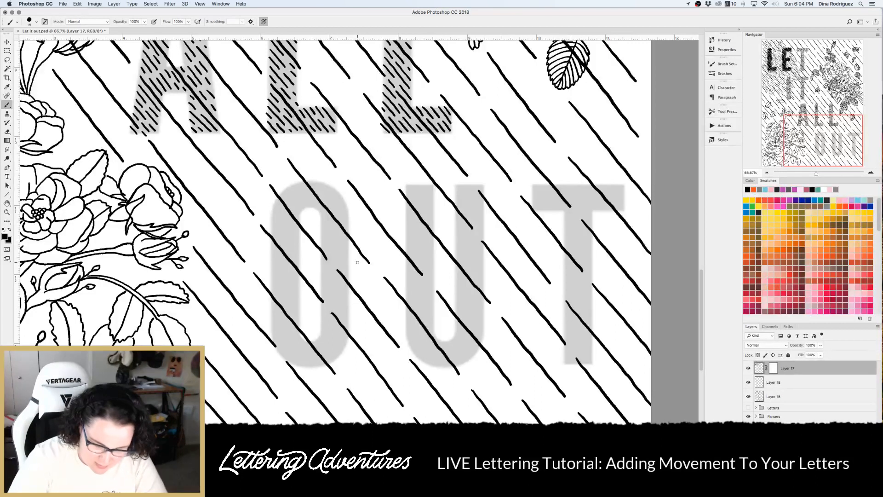
{"action": "mouse_move", "coordinate": [278, 186]}
{"action": "left_mouse_down"}
{"action": "mouse_move", "coordinate": [299, 212]}
{"action": "mouse_move", "coordinate": [291, 183]}
{"action": "mouse_move", "coordinate": [309, 207]}
{"action": "mouse_move", "coordinate": [296, 181]}
{"action": "mouse_move", "coordinate": [316, 206]}
{"action": "mouse_move", "coordinate": [274, 201]}
{"action": "mouse_move", "coordinate": [300, 232]}
{"action": "left_mouse_up"}
{"action": "left_click_drag", "start_coordinate": [271, 207], "coordinate": [299, 239]}
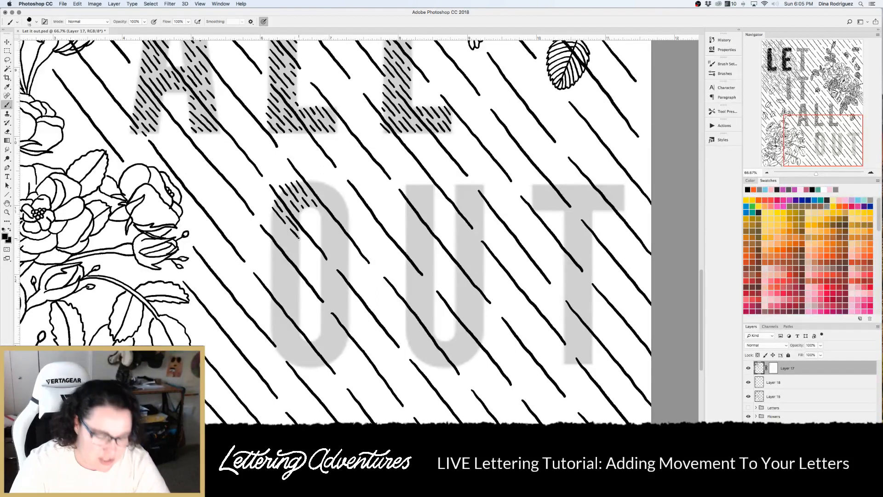
{"action": "left_click_drag", "start_coordinate": [270, 213], "coordinate": [298, 260]}
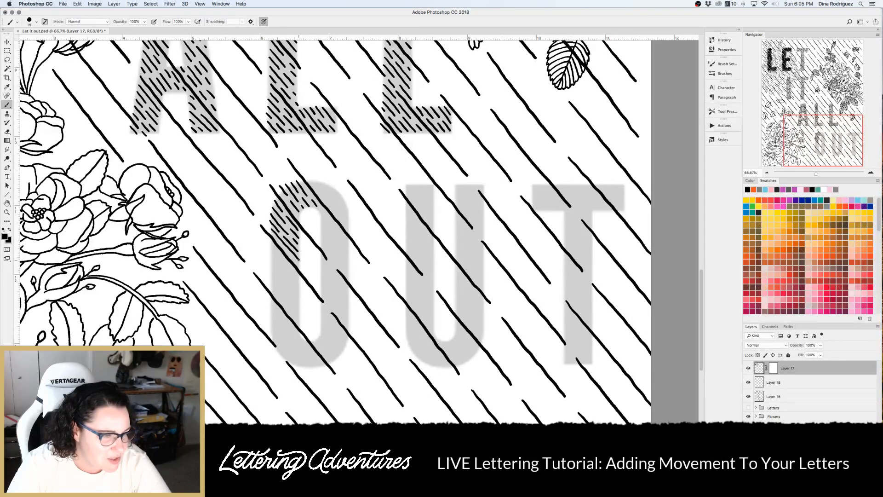
{"action": "left_click_drag", "start_coordinate": [268, 243], "coordinate": [273, 249]}
{"action": "left_click_drag", "start_coordinate": [269, 245], "coordinate": [298, 279]}
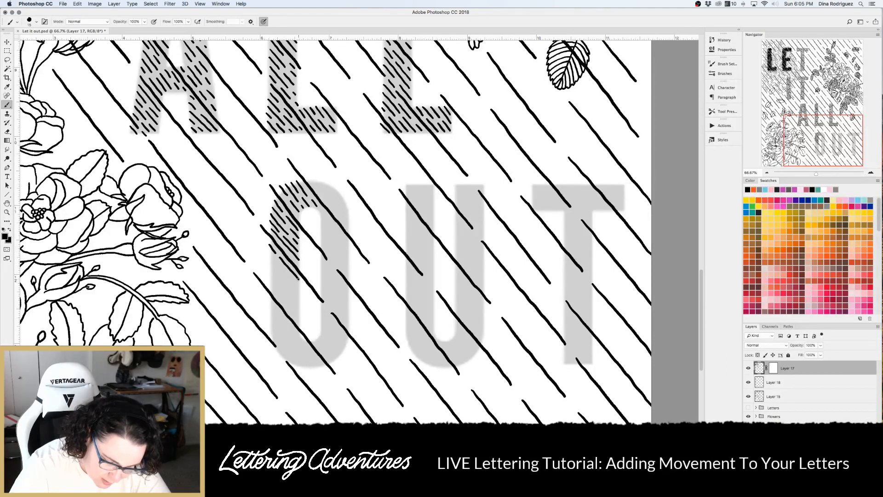
{"action": "mouse_move", "coordinate": [270, 253]}
{"action": "left_mouse_down"}
{"action": "mouse_move", "coordinate": [298, 285]}
{"action": "mouse_move", "coordinate": [273, 266]}
{"action": "mouse_move", "coordinate": [299, 293]}
{"action": "left_mouse_up"}
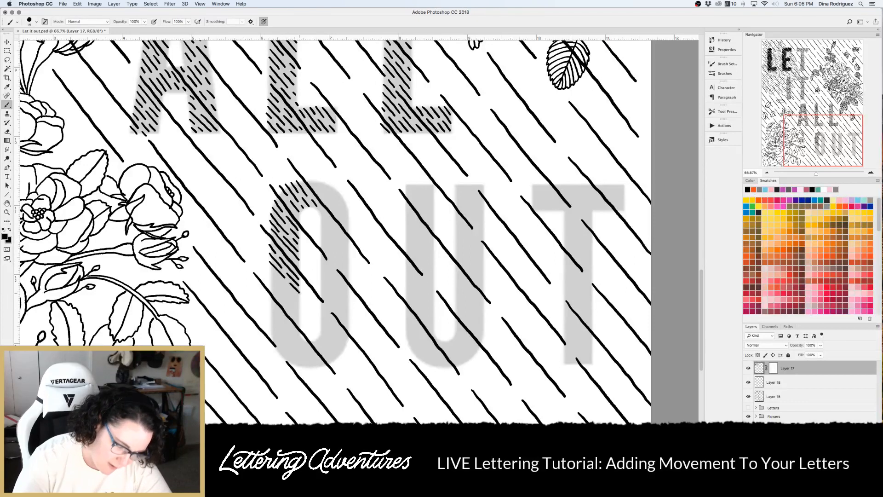
{"action": "left_click_drag", "start_coordinate": [268, 267], "coordinate": [298, 300]}
{"action": "mouse_move", "coordinate": [282, 291]}
{"action": "left_mouse_down"}
{"action": "mouse_move", "coordinate": [298, 305]}
{"action": "mouse_move", "coordinate": [271, 286]}
{"action": "mouse_move", "coordinate": [301, 328]}
{"action": "left_mouse_up"}
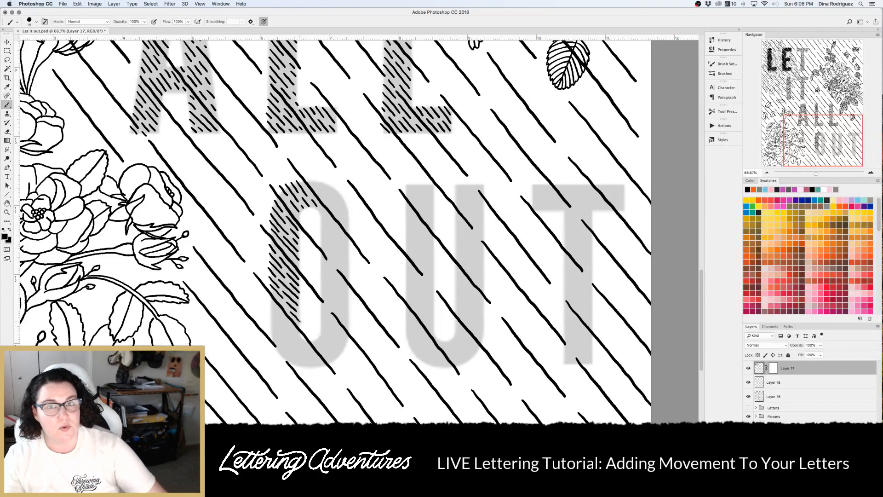
Fill the O's lower-left curve and the middle of its base with short diagonal strokes
{"action": "left_click_drag", "start_coordinate": [269, 301], "coordinate": [314, 356]}
{"action": "left_click_drag", "start_coordinate": [310, 351], "coordinate": [319, 364]}
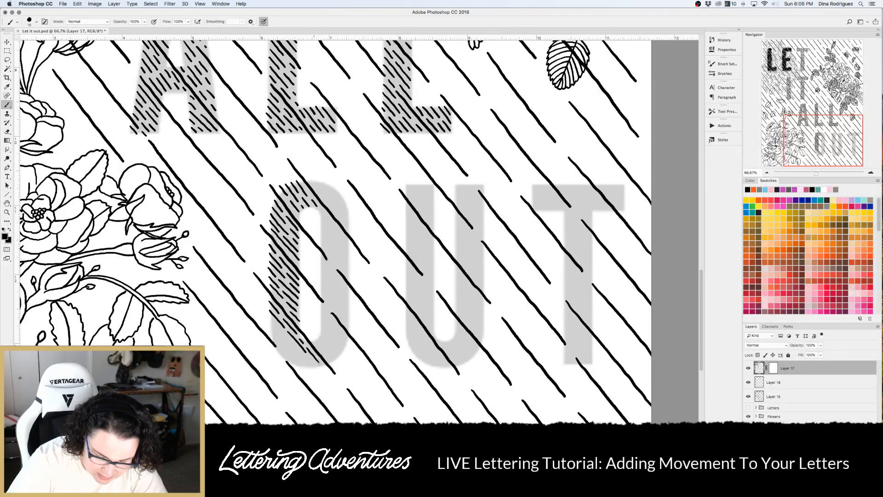
{"action": "left_click_drag", "start_coordinate": [269, 317], "coordinate": [308, 363]}
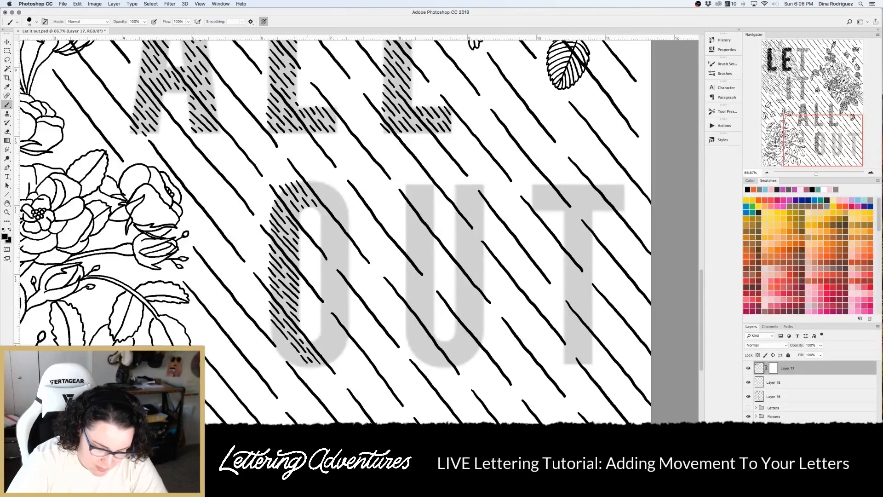
{"action": "left_click_drag", "start_coordinate": [272, 328], "coordinate": [288, 349]}
{"action": "left_click_drag", "start_coordinate": [286, 345], "coordinate": [301, 363]}
{"action": "left_click_drag", "start_coordinate": [273, 334], "coordinate": [285, 356]}
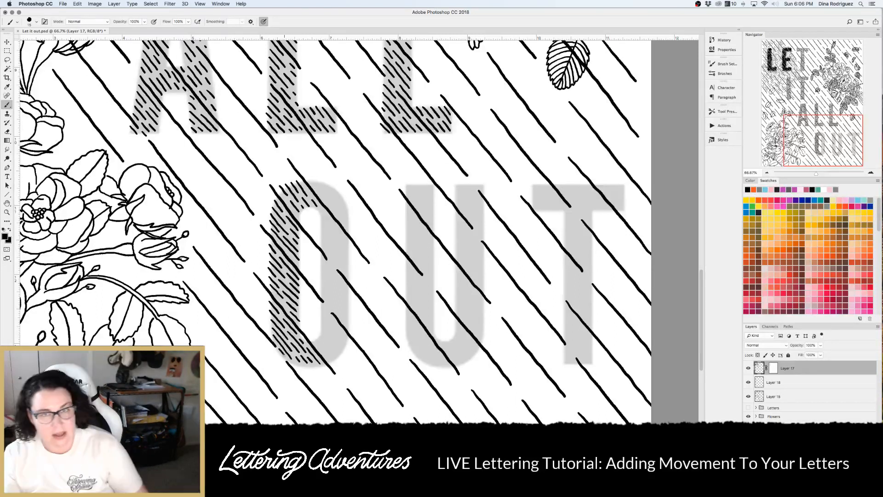
Continue the diagonal hatching around the O's lower-right curve, following the letter's inner and outer edges
{"action": "mouse_move", "coordinate": [312, 338]}
{"action": "left_mouse_down"}
{"action": "mouse_move", "coordinate": [332, 360]}
{"action": "mouse_move", "coordinate": [324, 336]}
{"action": "mouse_move", "coordinate": [341, 355]}
{"action": "left_mouse_up"}
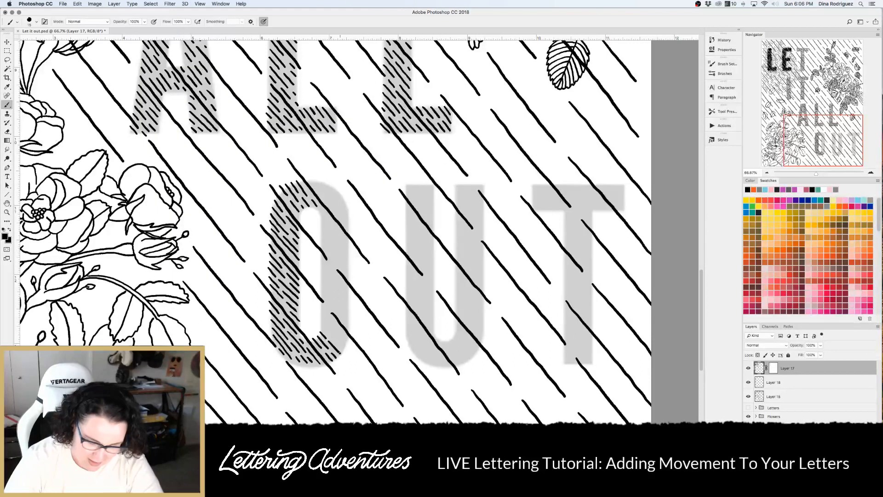
{"action": "left_click_drag", "start_coordinate": [322, 326], "coordinate": [342, 346]}
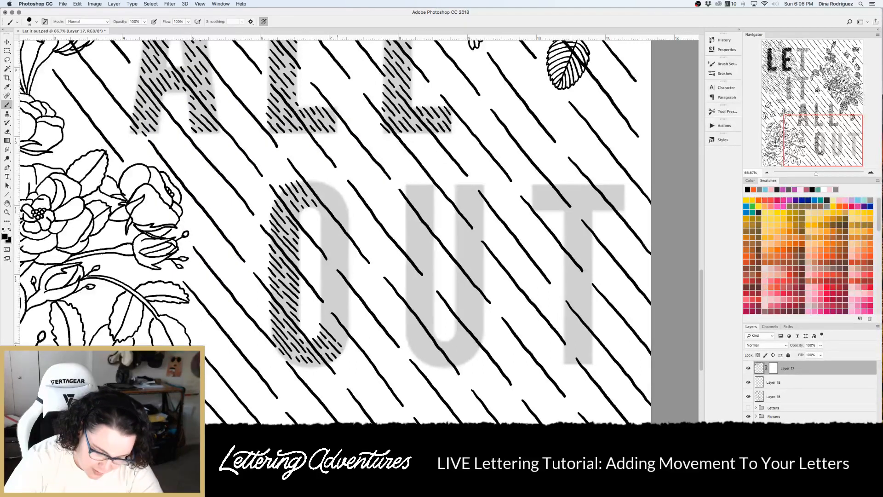
{"action": "left_click_drag", "start_coordinate": [321, 317], "coordinate": [346, 343]}
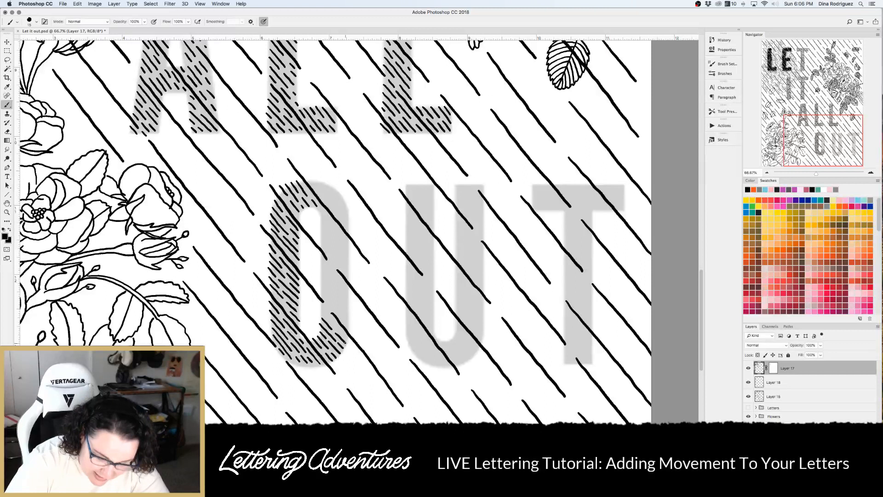
{"action": "left_click_drag", "start_coordinate": [322, 310], "coordinate": [331, 320]}
{"action": "left_click_drag", "start_coordinate": [328, 318], "coordinate": [346, 335]}
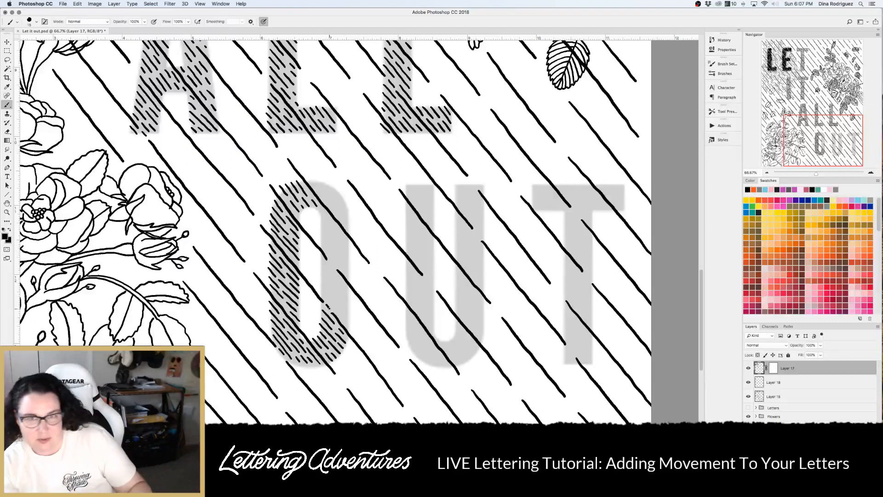
Hatch the O's right side with short diagonal strokes from above the lower curve to past mid-height
{"action": "left_click_drag", "start_coordinate": [321, 291], "coordinate": [341, 315]}
{"action": "left_click_drag", "start_coordinate": [339, 313], "coordinate": [348, 323]}
{"action": "left_click_drag", "start_coordinate": [322, 283], "coordinate": [336, 302]}
{"action": "left_click_drag", "start_coordinate": [334, 298], "coordinate": [349, 317]}
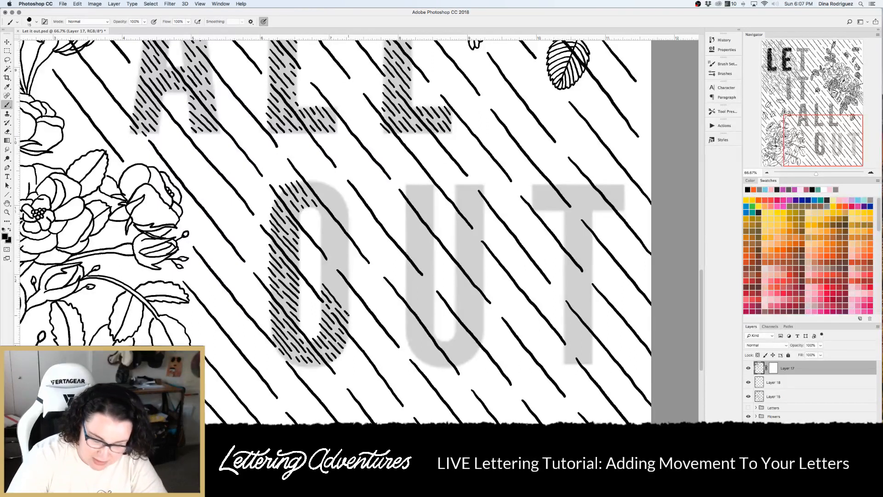
{"action": "mouse_move", "coordinate": [323, 278]}
{"action": "left_mouse_down"}
{"action": "mouse_move", "coordinate": [348, 307]}
{"action": "mouse_move", "coordinate": [341, 283]}
{"action": "left_mouse_up"}
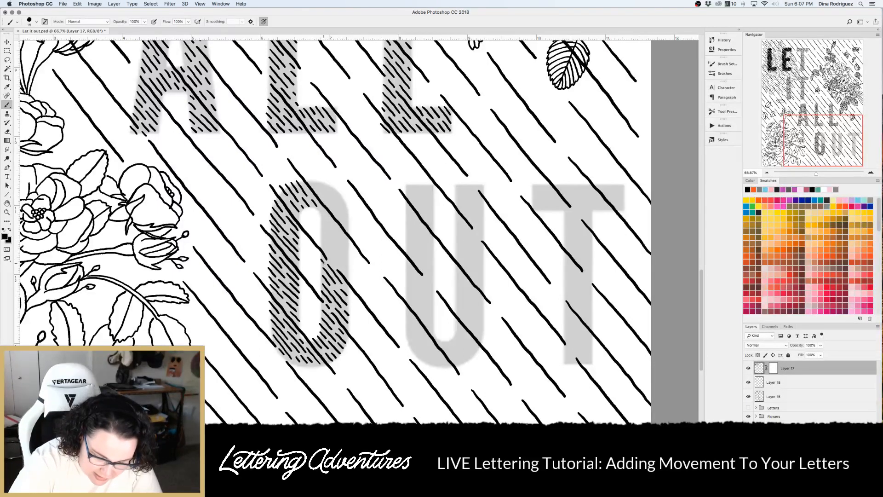
{"action": "left_click_drag", "start_coordinate": [321, 240], "coordinate": [348, 271]}
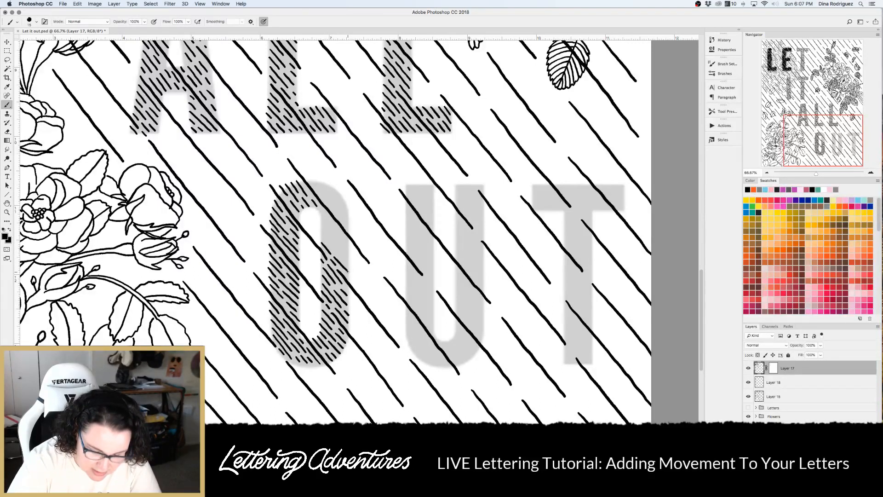
Complete the O by hatching the rest of its right side and its upper-right curve with short diagonal strokes
{"action": "left_click_drag", "start_coordinate": [321, 226], "coordinate": [343, 252]}
{"action": "left_click_drag", "start_coordinate": [340, 250], "coordinate": [347, 259]}
{"action": "left_click_drag", "start_coordinate": [322, 221], "coordinate": [333, 233]}
{"action": "mouse_move", "coordinate": [332, 230]}
{"action": "left_mouse_down"}
{"action": "mouse_move", "coordinate": [340, 240]}
{"action": "mouse_move", "coordinate": [331, 221]}
{"action": "mouse_move", "coordinate": [348, 241]}
{"action": "left_mouse_up"}
{"action": "left_click_drag", "start_coordinate": [312, 182], "coordinate": [334, 209]}
{"action": "left_click_drag", "start_coordinate": [331, 206], "coordinate": [345, 222]}
{"action": "mouse_move", "coordinate": [320, 182]}
{"action": "left_mouse_down"}
{"action": "mouse_move", "coordinate": [347, 215]}
{"action": "mouse_move", "coordinate": [346, 207]}
{"action": "left_mouse_up"}
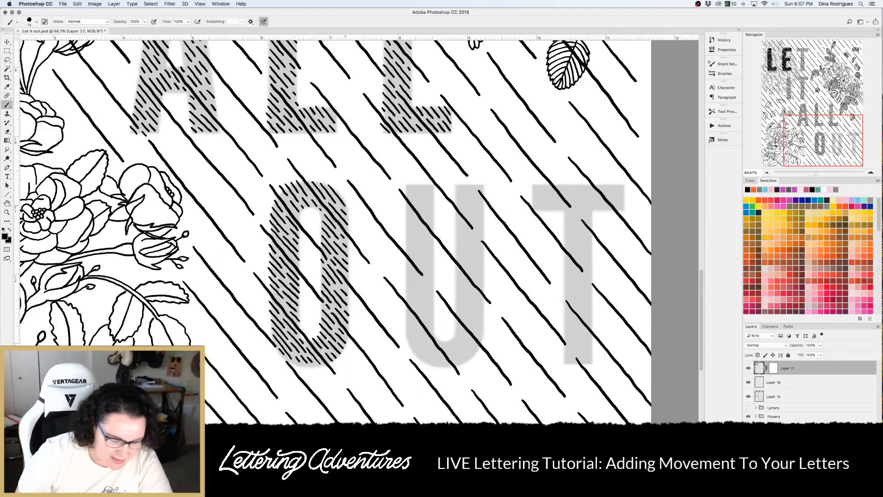
Hatch the left stem of the U in OUT with short diagonal strokes from its top edge to about mid-height
{"action": "scroll", "coordinate": [345, 206], "scroll_direction": "down", "scroll_amount": 2}
{"action": "scroll", "coordinate": [345, 206], "scroll_direction": "left", "scroll_amount": 1}
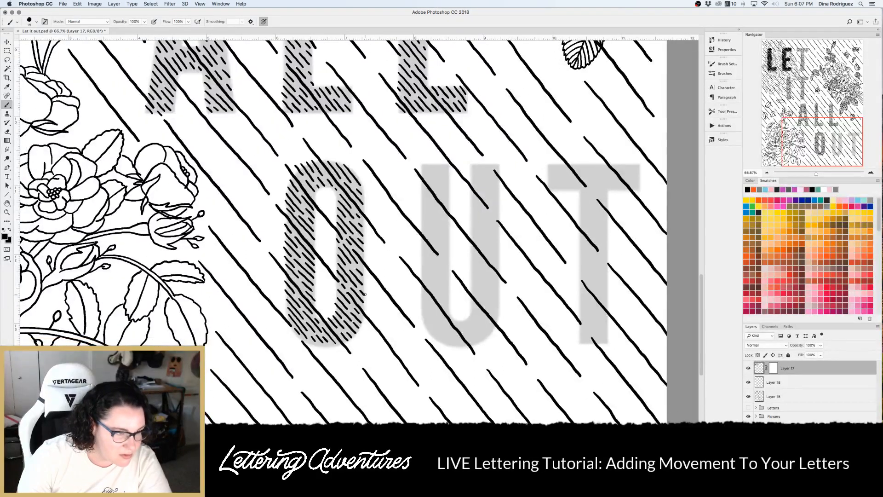
{"action": "scroll", "coordinate": [372, 298], "scroll_direction": "right", "scroll_amount": 4}
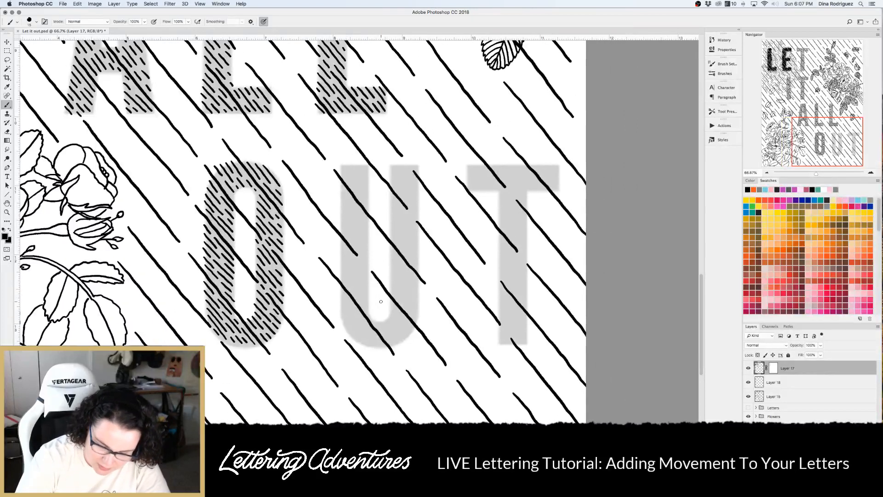
{"action": "left_click_drag", "start_coordinate": [340, 168], "coordinate": [367, 202]}
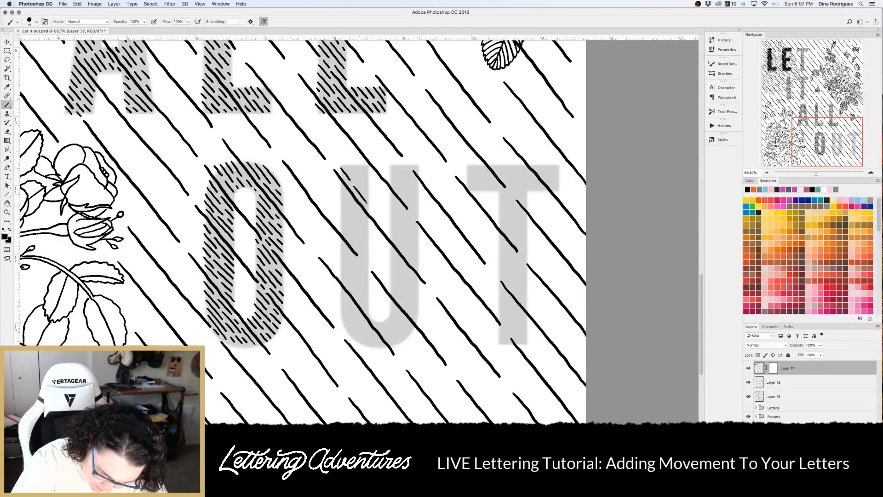
{"action": "left_click_drag", "start_coordinate": [343, 164], "coordinate": [353, 174]}
{"action": "mouse_move", "coordinate": [353, 172]}
{"action": "left_mouse_down"}
{"action": "mouse_move", "coordinate": [369, 194]}
{"action": "mouse_move", "coordinate": [369, 175]}
{"action": "left_mouse_up"}
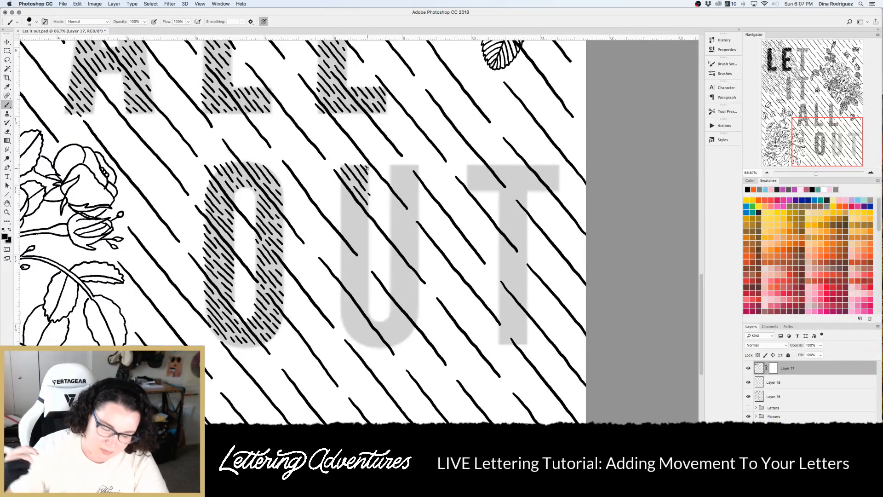
{"action": "left_click_drag", "start_coordinate": [340, 187], "coordinate": [349, 199]}
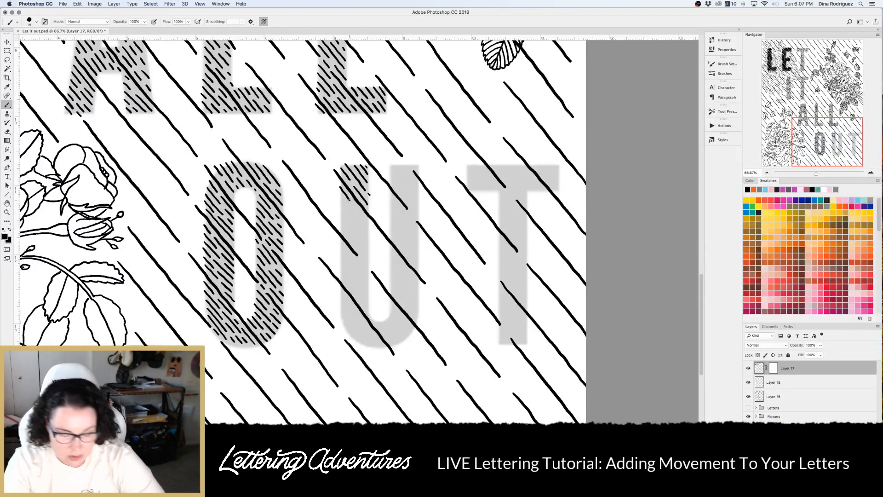
{"action": "left_click_drag", "start_coordinate": [354, 207], "coordinate": [366, 221]}
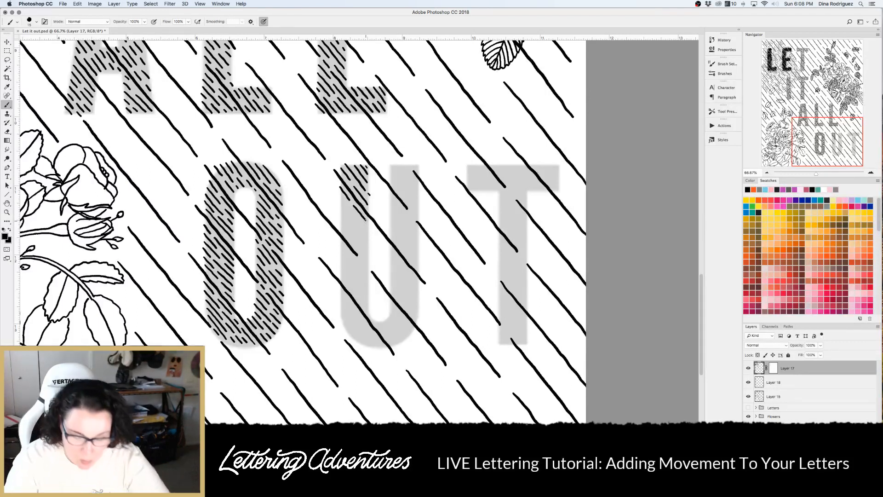
{"action": "left_click_drag", "start_coordinate": [342, 199], "coordinate": [352, 213]}
{"action": "mouse_move", "coordinate": [350, 210]}
{"action": "left_mouse_down"}
{"action": "mouse_move", "coordinate": [366, 230]}
{"action": "mouse_move", "coordinate": [346, 212]}
{"action": "mouse_move", "coordinate": [361, 239]}
{"action": "left_mouse_up"}
{"action": "mouse_move", "coordinate": [359, 235]}
{"action": "left_mouse_down"}
{"action": "mouse_move", "coordinate": [367, 244]}
{"action": "mouse_move", "coordinate": [353, 243]}
{"action": "mouse_move", "coordinate": [368, 258]}
{"action": "left_mouse_up"}
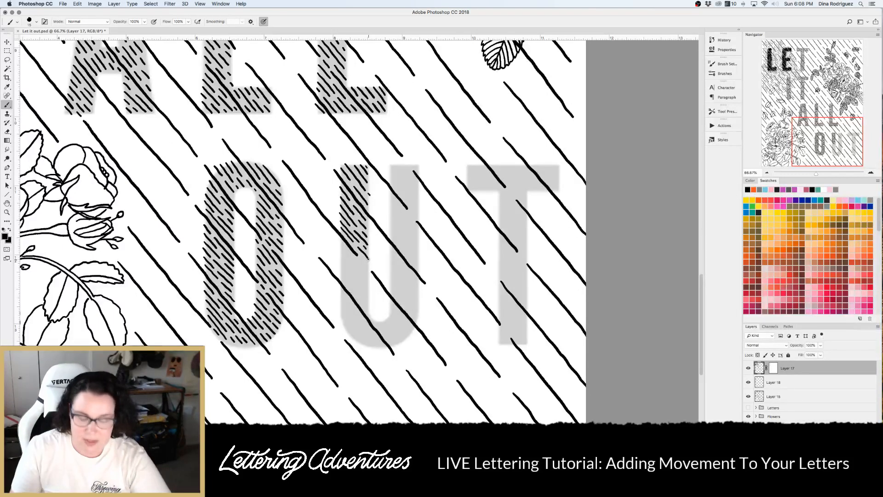
Fill the lower half of the U's left stem and its lower-left curve with short diagonal strokes
{"action": "mouse_move", "coordinate": [364, 262]}
{"action": "left_mouse_down"}
{"action": "mouse_move", "coordinate": [369, 269]}
{"action": "mouse_move", "coordinate": [357, 264]}
{"action": "mouse_move", "coordinate": [366, 274]}
{"action": "mouse_move", "coordinate": [351, 264]}
{"action": "mouse_move", "coordinate": [366, 287]}
{"action": "left_mouse_up"}
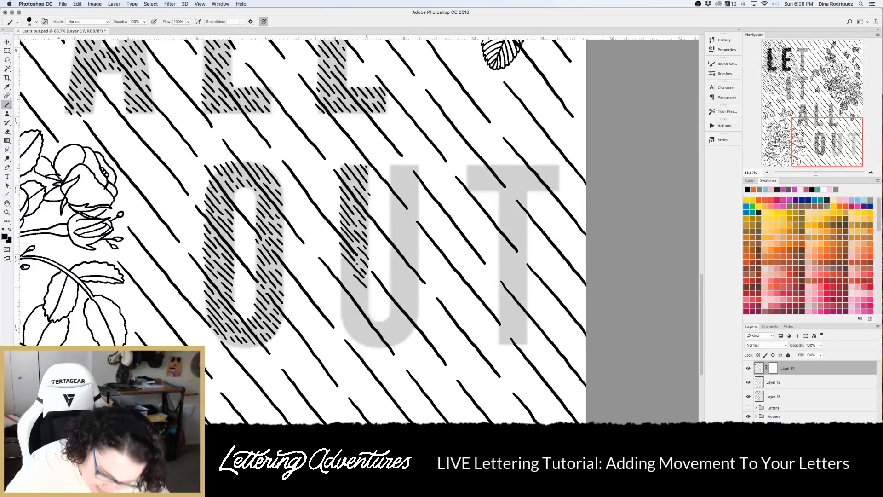
{"action": "left_click_drag", "start_coordinate": [340, 259], "coordinate": [346, 274]}
{"action": "mouse_move", "coordinate": [344, 270]}
{"action": "left_mouse_down"}
{"action": "mouse_move", "coordinate": [367, 294]}
{"action": "mouse_move", "coordinate": [346, 280]}
{"action": "left_mouse_up"}
{"action": "mouse_move", "coordinate": [346, 278]}
{"action": "left_mouse_down"}
{"action": "mouse_move", "coordinate": [366, 307]}
{"action": "mouse_move", "coordinate": [352, 307]}
{"action": "mouse_move", "coordinate": [358, 315]}
{"action": "left_mouse_up"}
{"action": "left_click_drag", "start_coordinate": [355, 313], "coordinate": [371, 345]}
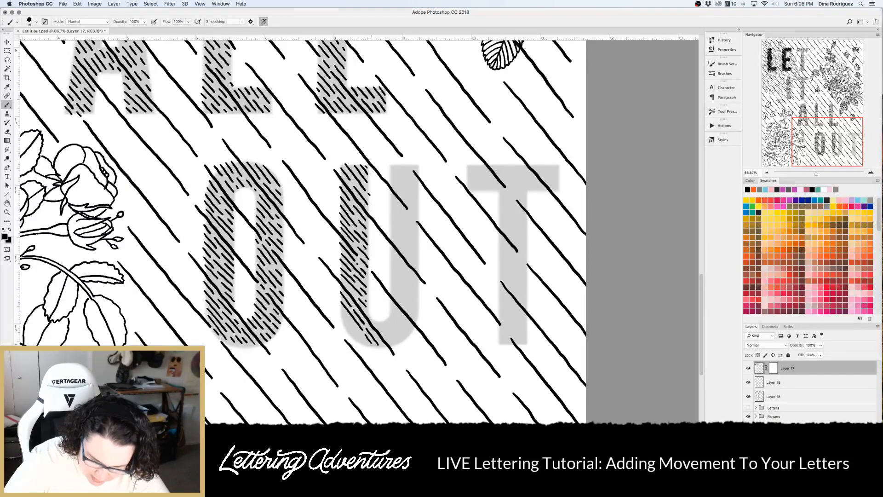
{"action": "left_click_drag", "start_coordinate": [340, 309], "coordinate": [357, 331]}
{"action": "left_click_drag", "start_coordinate": [355, 329], "coordinate": [367, 343]}
{"action": "left_click_drag", "start_coordinate": [341, 317], "coordinate": [358, 341]}
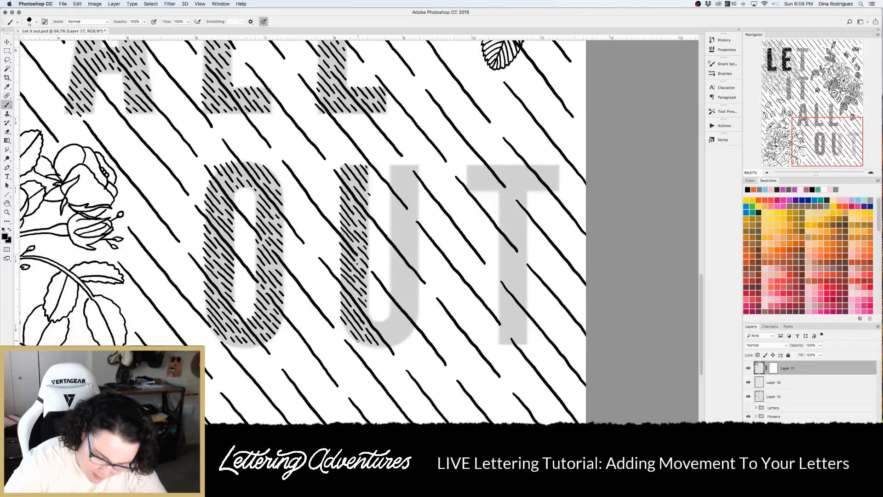
Hatch the U's base, lower-right curve and the lower part of its right stem with short diagonal strokes
{"action": "mouse_move", "coordinate": [378, 327]}
{"action": "left_mouse_down"}
{"action": "mouse_move", "coordinate": [394, 345]}
{"action": "mouse_move", "coordinate": [390, 325]}
{"action": "mouse_move", "coordinate": [404, 342]}
{"action": "left_mouse_up"}
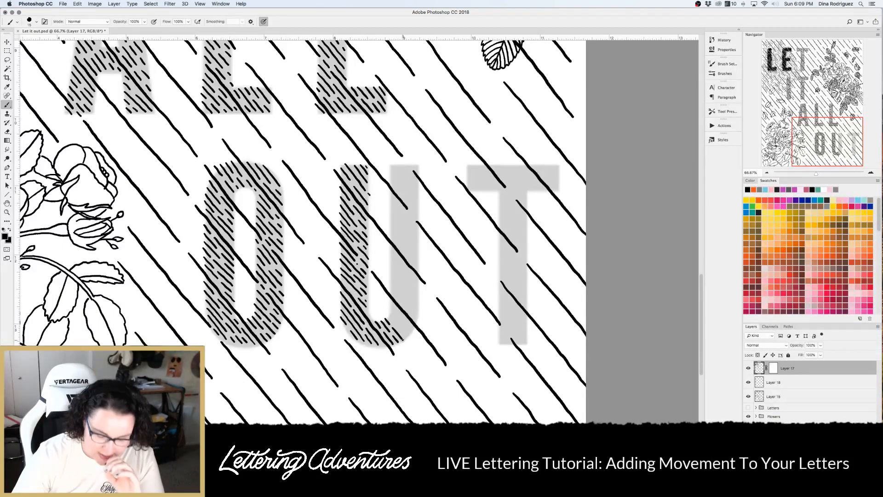
{"action": "mouse_move", "coordinate": [388, 314]}
{"action": "left_mouse_down"}
{"action": "mouse_move", "coordinate": [409, 333]}
{"action": "mouse_move", "coordinate": [407, 324]}
{"action": "left_mouse_up"}
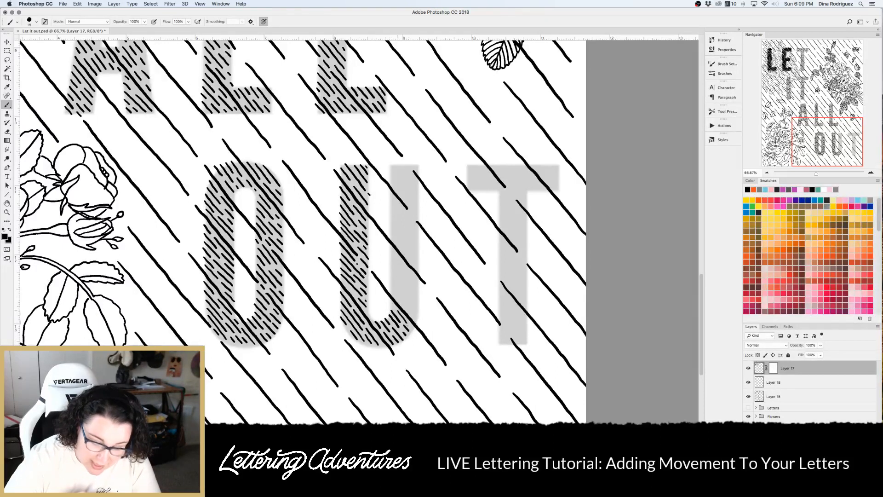
{"action": "left_click_drag", "start_coordinate": [389, 286], "coordinate": [416, 321]}
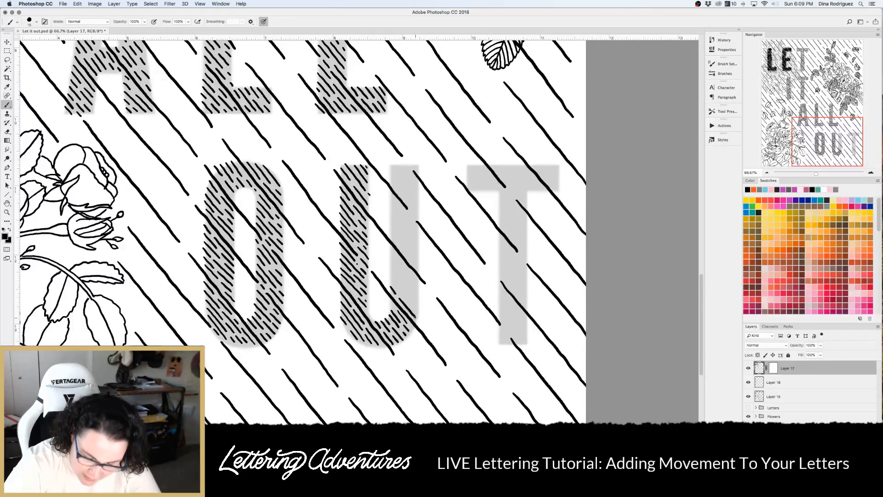
{"action": "left_click_drag", "start_coordinate": [399, 285], "coordinate": [418, 311]}
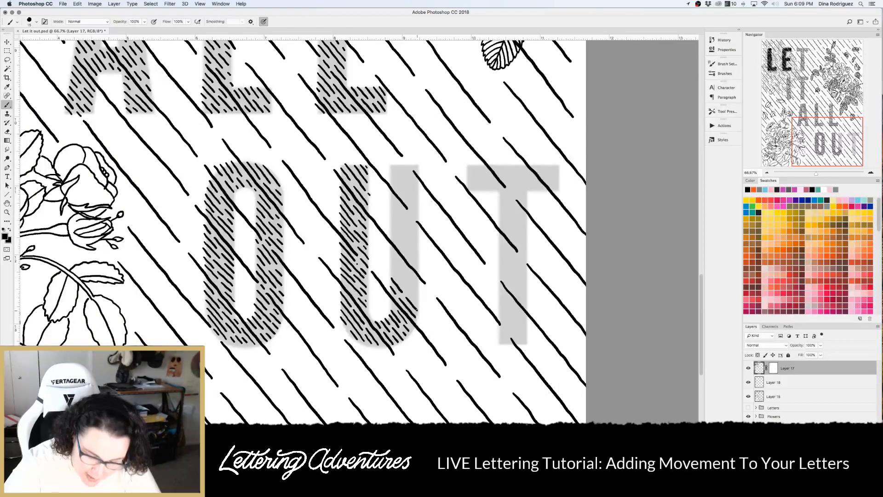
{"action": "left_click_drag", "start_coordinate": [390, 269], "coordinate": [421, 308]}
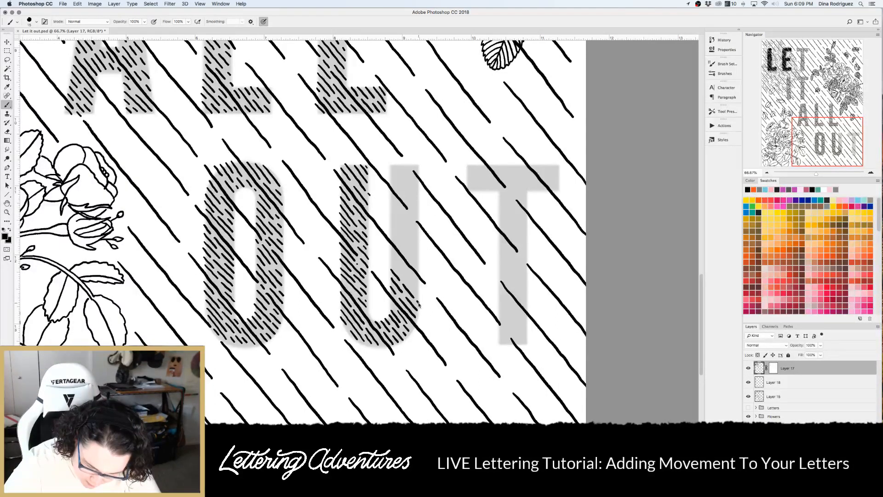
{"action": "left_click_drag", "start_coordinate": [405, 278], "coordinate": [417, 294]}
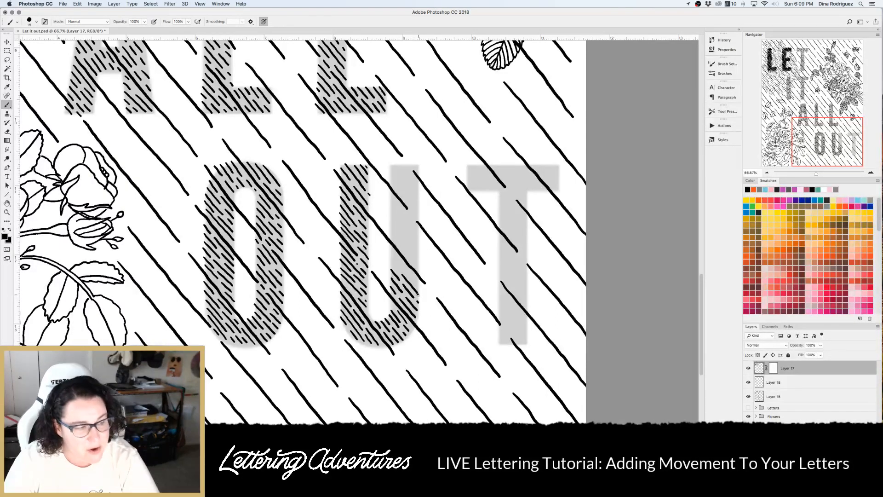
{"action": "mouse_move", "coordinate": [392, 263]}
{"action": "left_mouse_down"}
{"action": "mouse_move", "coordinate": [392, 242]}
{"action": "mouse_move", "coordinate": [420, 286]}
{"action": "left_mouse_up"}
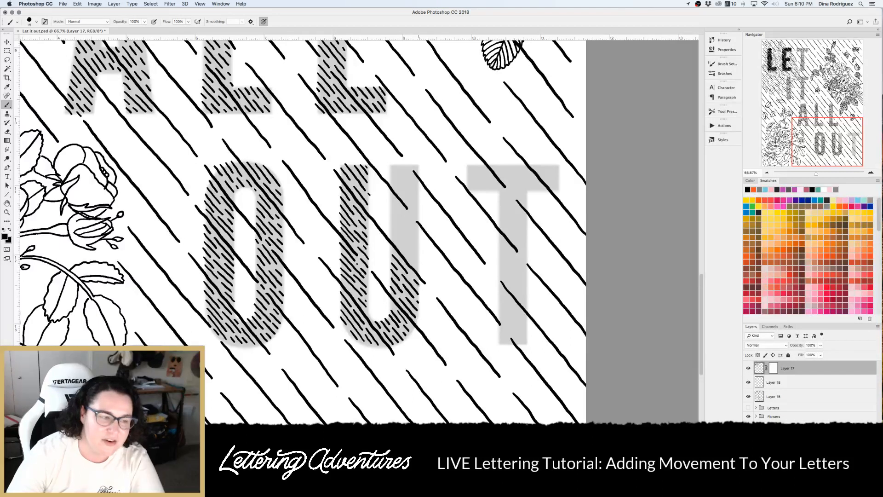
Hatch the middle section of the right stem of the U in OUT with short diagonal strokes
{"action": "left_click_drag", "start_coordinate": [390, 233], "coordinate": [415, 262]}
{"action": "mouse_move", "coordinate": [413, 262]}
{"action": "left_mouse_down"}
{"action": "mouse_move", "coordinate": [420, 269]}
{"action": "mouse_move", "coordinate": [411, 247]}
{"action": "left_mouse_up"}
{"action": "left_click_drag", "start_coordinate": [392, 216], "coordinate": [417, 247]}
{"action": "mouse_move", "coordinate": [391, 206]}
{"action": "left_mouse_down"}
{"action": "mouse_move", "coordinate": [419, 239]}
{"action": "mouse_move", "coordinate": [418, 230]}
{"action": "left_mouse_up"}
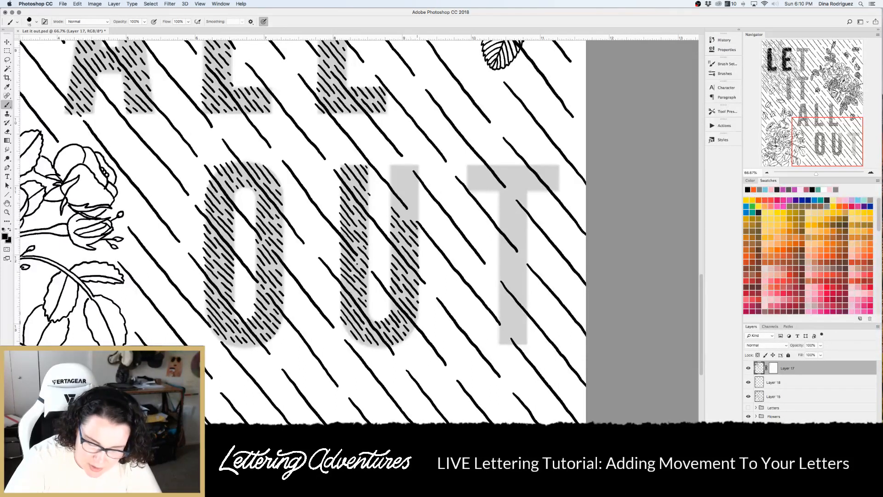
{"action": "left_click_drag", "start_coordinate": [391, 199], "coordinate": [405, 214]}
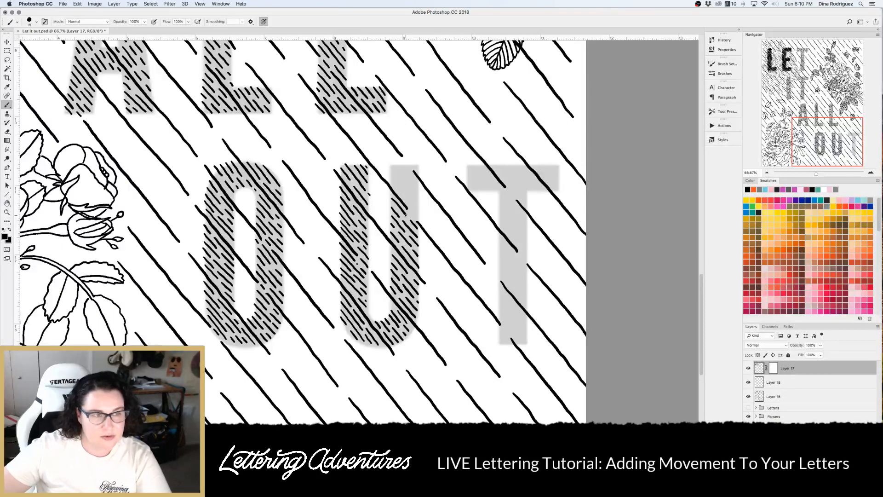
Complete the U by hatching its right stem up to the top edge with short diagonal strokes
{"action": "scroll", "coordinate": [405, 215], "scroll_direction": "up", "scroll_amount": 2}
{"action": "scroll", "coordinate": [405, 215], "scroll_direction": "right", "scroll_amount": 2}
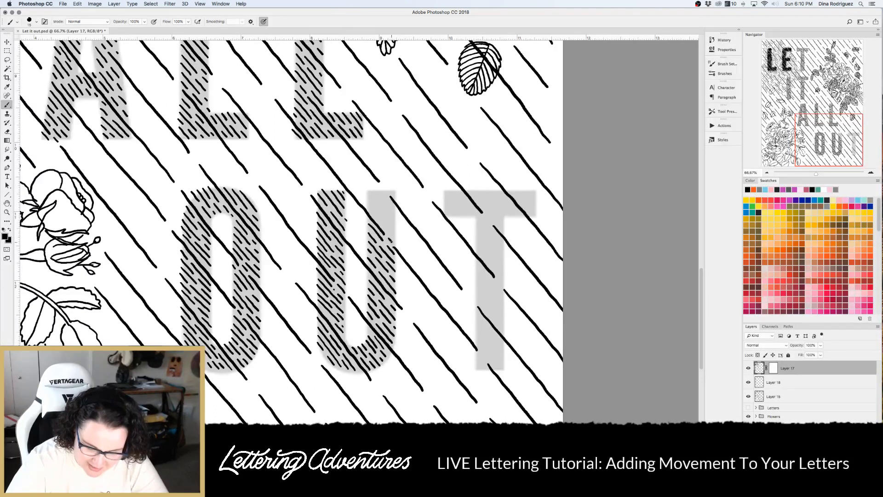
{"action": "left_click_drag", "start_coordinate": [366, 204], "coordinate": [393, 237]}
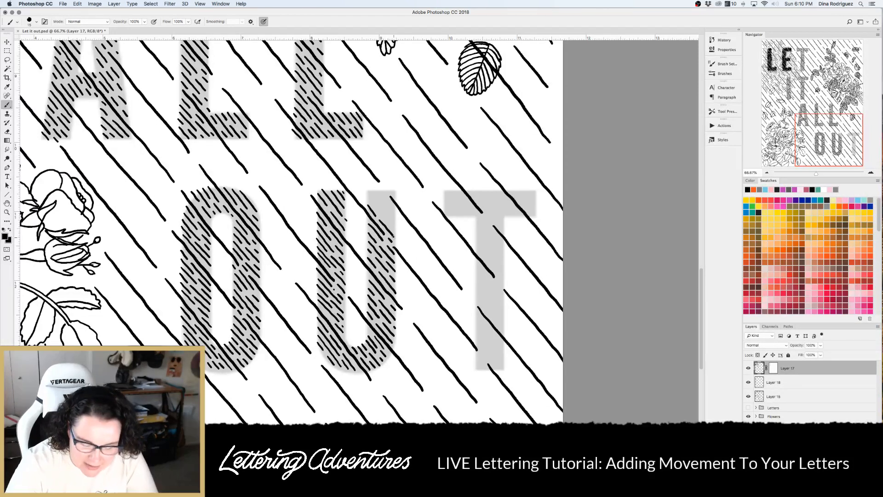
{"action": "left_click_drag", "start_coordinate": [366, 198], "coordinate": [394, 228]}
{"action": "left_click_drag", "start_coordinate": [370, 191], "coordinate": [395, 213]}
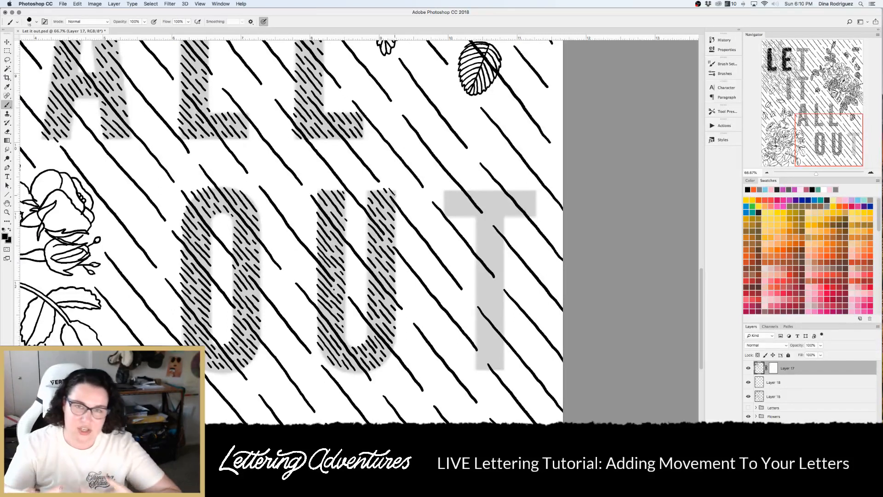
Hatch the bottom part of the stem of the T in OUT with short diagonal strokes
{"action": "scroll", "coordinate": [394, 192], "scroll_direction": "down", "scroll_amount": 3}
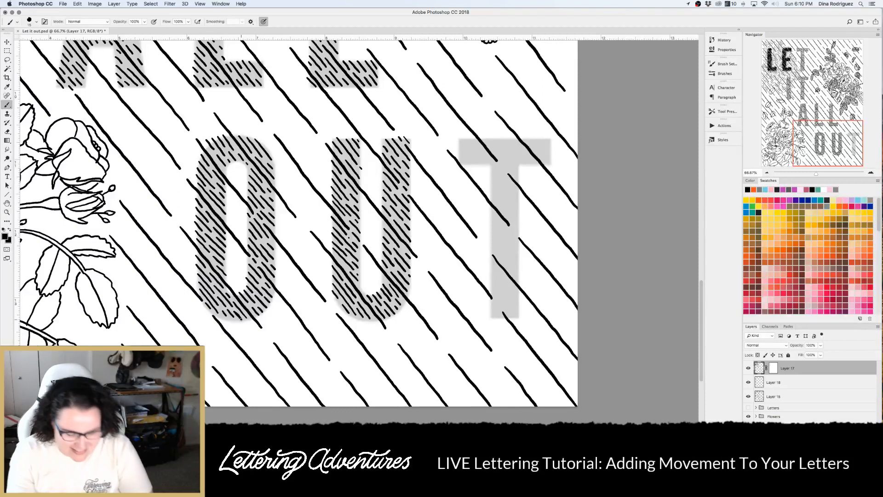
{"action": "scroll", "coordinate": [240, 319], "scroll_direction": "right", "scroll_amount": 5}
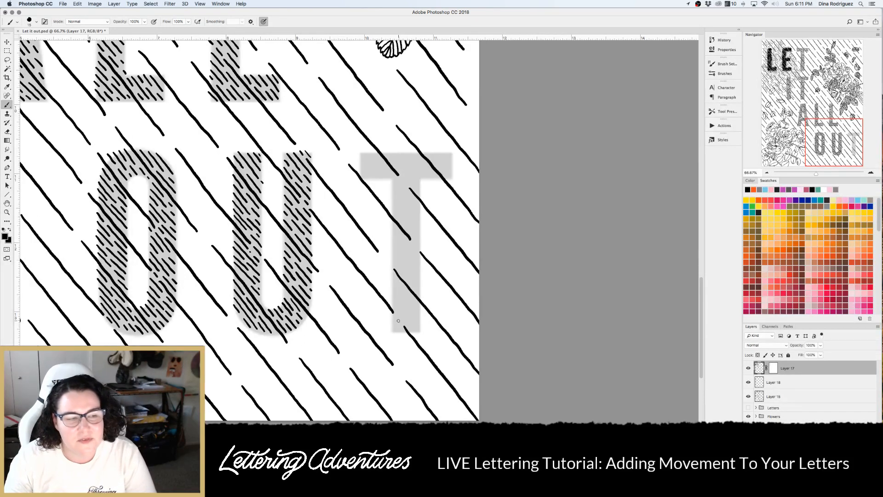
{"action": "mouse_move", "coordinate": [395, 314]}
{"action": "left_mouse_down"}
{"action": "mouse_move", "coordinate": [397, 332]}
{"action": "mouse_move", "coordinate": [402, 313]}
{"action": "mouse_move", "coordinate": [417, 334]}
{"action": "left_mouse_up"}
{"action": "left_click_drag", "start_coordinate": [394, 293], "coordinate": [405, 308]}
{"action": "left_click_drag", "start_coordinate": [402, 305], "coordinate": [422, 331]}
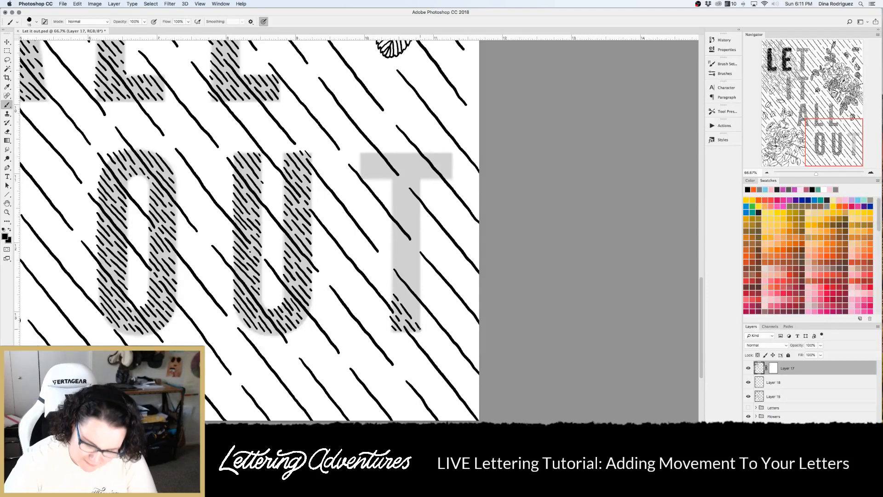
{"action": "left_click_drag", "start_coordinate": [393, 283], "coordinate": [420, 323]}
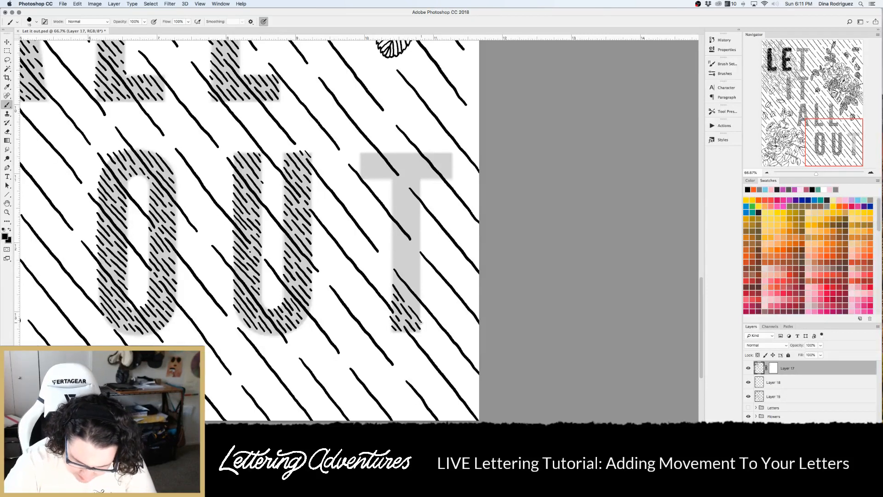
{"action": "left_click_drag", "start_coordinate": [393, 277], "coordinate": [422, 314]}
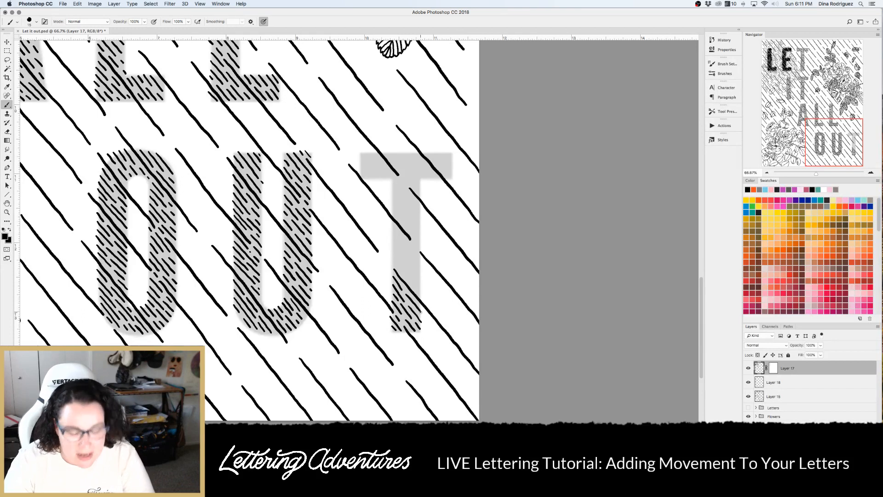
Extend the short diagonal strokes up the middle of the T's stem in OUT
{"action": "left_click_drag", "start_coordinate": [392, 259], "coordinate": [418, 290]}
{"action": "left_click_drag", "start_coordinate": [391, 251], "coordinate": [420, 283]}
{"action": "left_click_drag", "start_coordinate": [391, 243], "coordinate": [418, 274]}
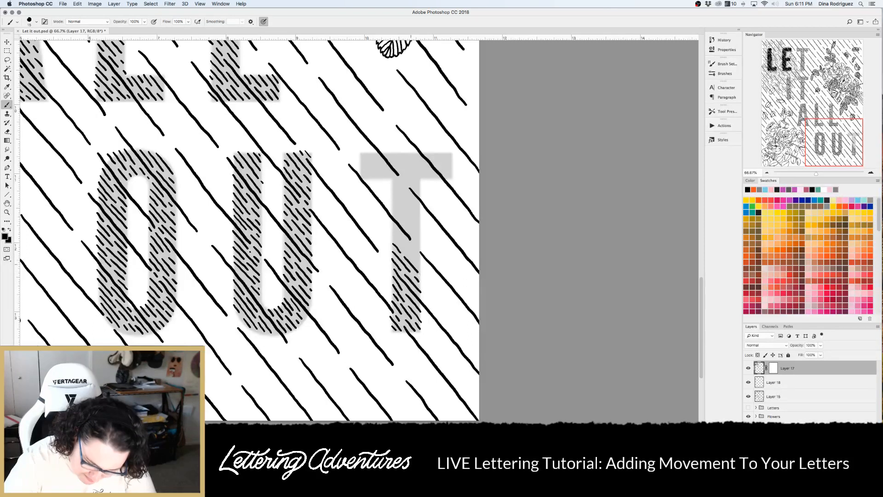
{"action": "left_click_drag", "start_coordinate": [394, 235], "coordinate": [420, 267]}
{"action": "left_click_drag", "start_coordinate": [394, 227], "coordinate": [419, 257]}
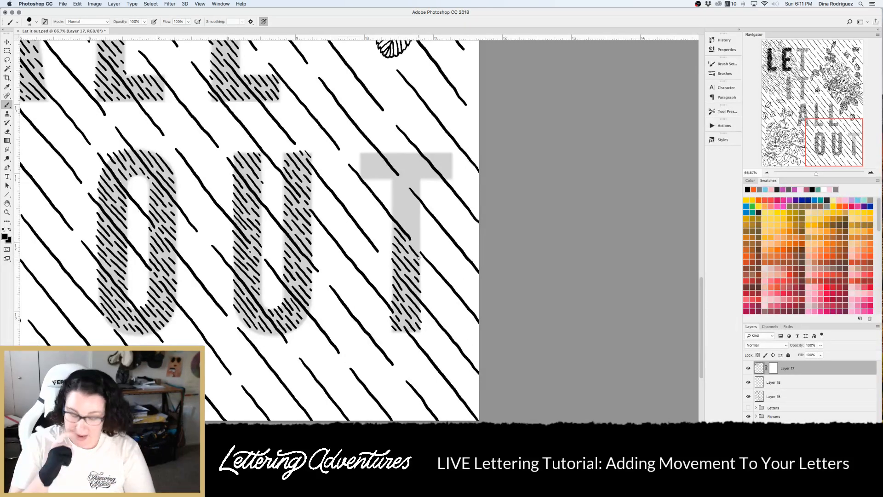
Fill the upper part of the T's stem in OUT with short diagonal strokes up to the crossbar
{"action": "scroll", "coordinate": [388, 308], "scroll_direction": "right", "scroll_amount": 3}
{"action": "scroll", "coordinate": [387, 309], "scroll_direction": "up", "scroll_amount": 3}
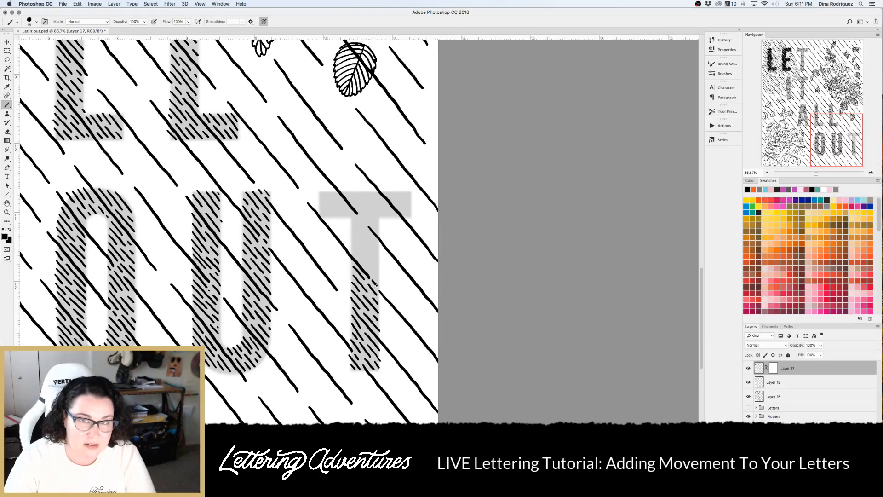
{"action": "left_click_drag", "start_coordinate": [351, 248], "coordinate": [360, 258]}
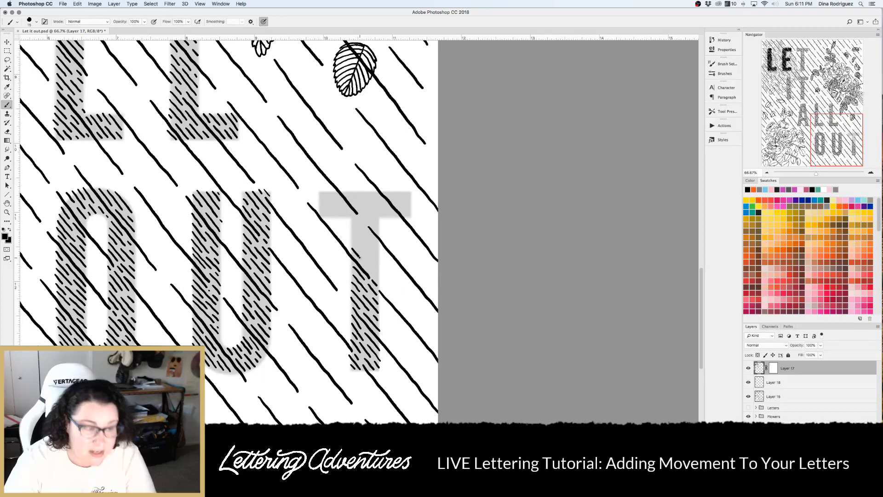
{"action": "left_click_drag", "start_coordinate": [363, 262], "coordinate": [380, 279]}
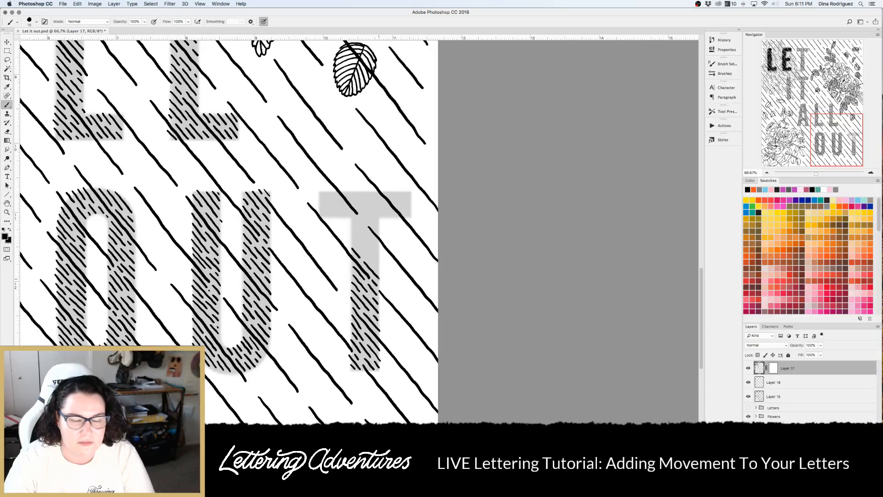
{"action": "left_click_drag", "start_coordinate": [353, 241], "coordinate": [379, 270]}
{"action": "left_click_drag", "start_coordinate": [353, 231], "coordinate": [373, 255]}
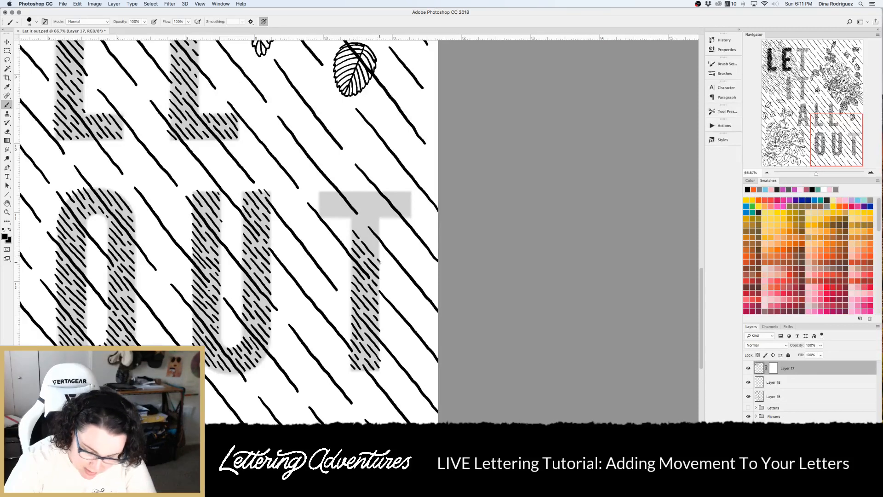
{"action": "left_click_drag", "start_coordinate": [353, 224], "coordinate": [380, 255]}
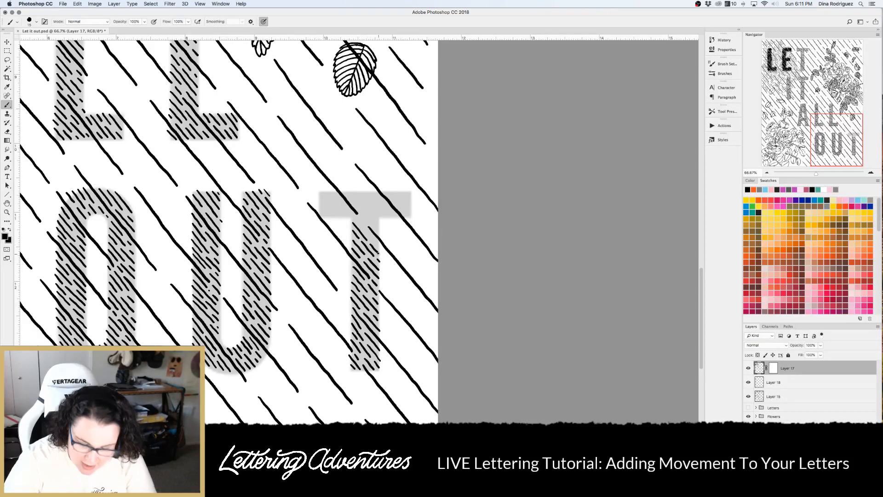
{"action": "mouse_move", "coordinate": [355, 218]}
{"action": "left_mouse_down"}
{"action": "mouse_move", "coordinate": [379, 245]}
{"action": "mouse_move", "coordinate": [366, 223]}
{"action": "left_mouse_up"}
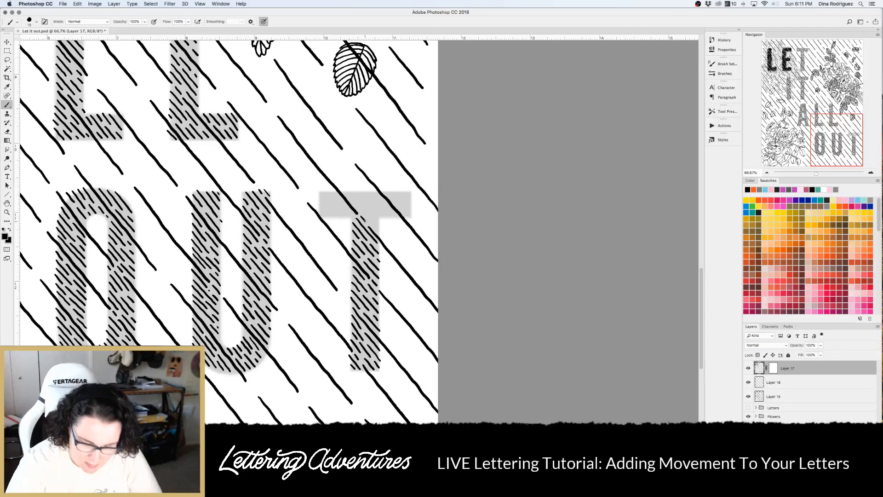
Hatch the full crossbar of the T in OUT with short diagonal strokes from its left end to its right end
{"action": "mouse_move", "coordinate": [331, 190]}
{"action": "left_mouse_down"}
{"action": "mouse_move", "coordinate": [350, 213]}
{"action": "mouse_move", "coordinate": [326, 200]}
{"action": "mouse_move", "coordinate": [341, 216]}
{"action": "mouse_move", "coordinate": [323, 210]}
{"action": "left_mouse_up"}
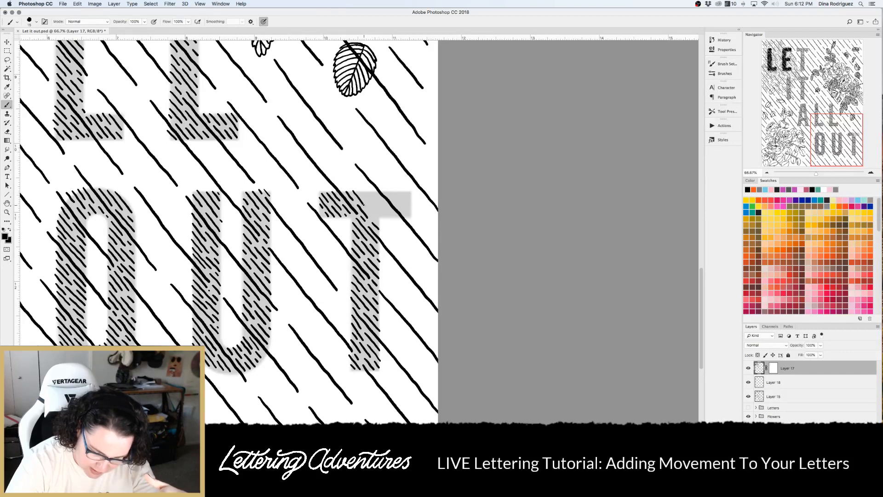
{"action": "left_click_drag", "start_coordinate": [366, 201], "coordinate": [386, 214]}
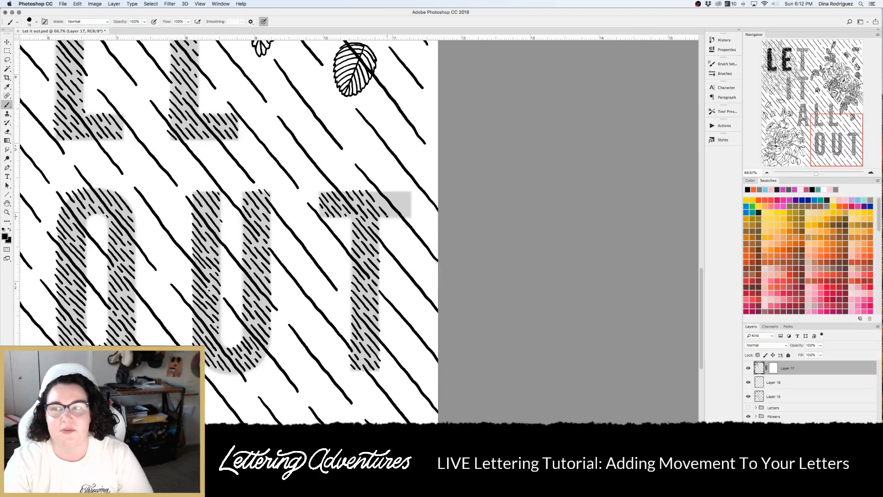
{"action": "mouse_move", "coordinate": [371, 189]}
{"action": "left_mouse_down"}
{"action": "mouse_move", "coordinate": [394, 217]}
{"action": "mouse_move", "coordinate": [394, 199]}
{"action": "mouse_move", "coordinate": [408, 210]}
{"action": "left_mouse_up"}
{"action": "left_click_drag", "start_coordinate": [402, 194], "coordinate": [411, 195]}
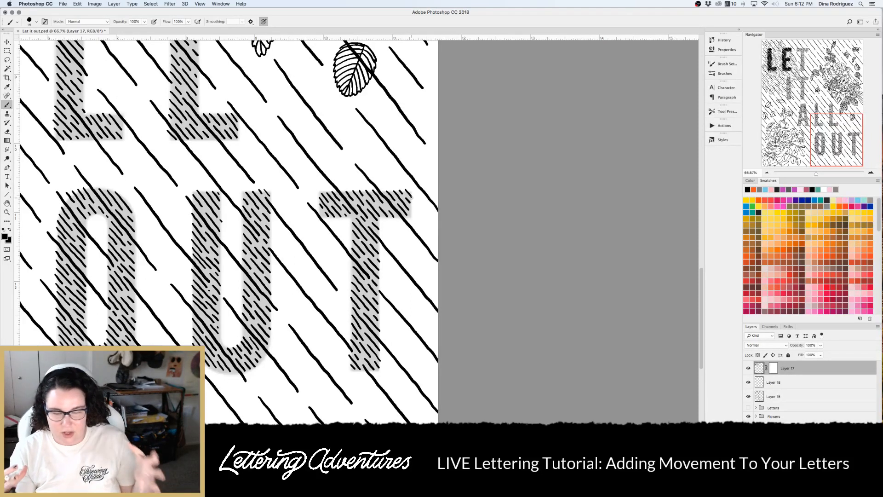
Review the whole poster and compare the lettering with Layer 17 hidden and shown
{"action": "scroll", "coordinate": [411, 197], "scroll_direction": "left", "scroll_amount": 10}
{"action": "scroll", "coordinate": [411, 197], "scroll_direction": "up", "scroll_amount": 5}
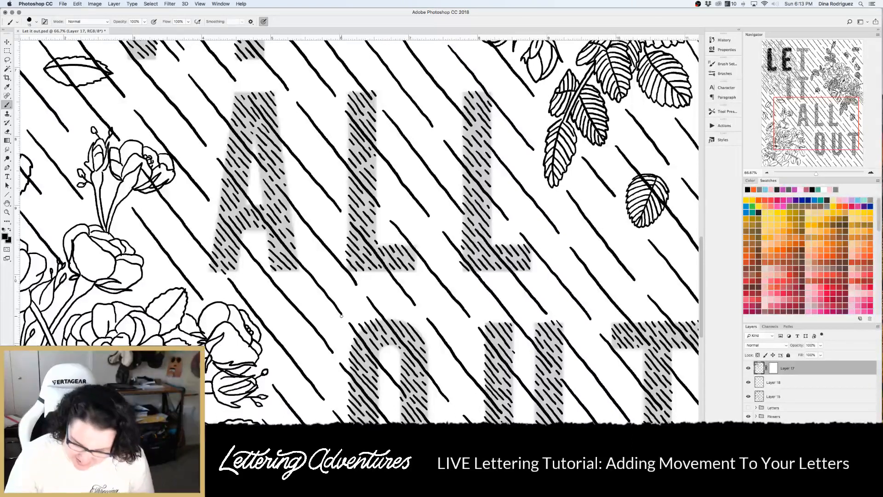
{"action": "key", "text": "super+minus"}
{"action": "key", "text": "super+minus"}
{"action": "key", "text": "super+minus"}
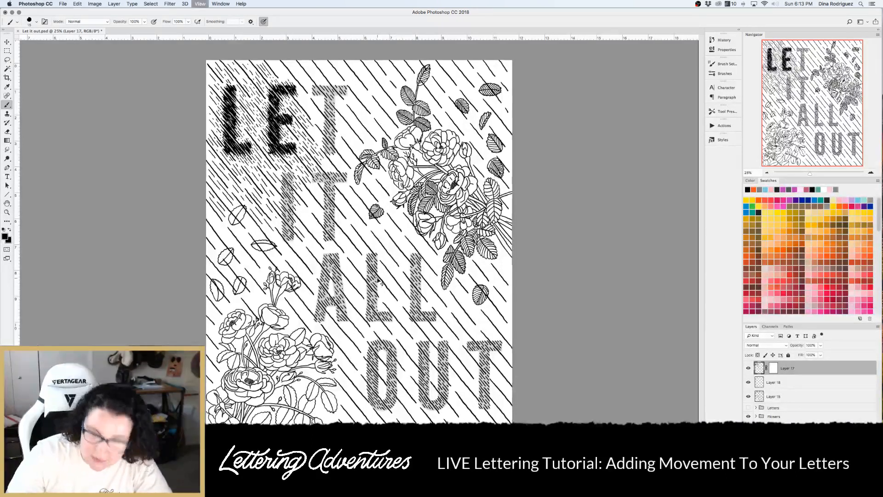
{"action": "key", "text": "super+equal"}
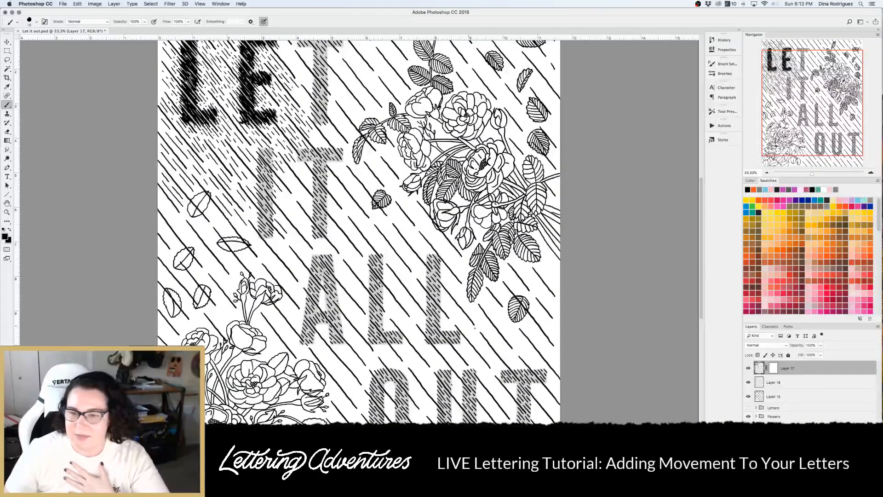
{"action": "left_click", "coordinate": [748, 368]}
{"action": "left_click", "coordinate": [748, 368]}
{"action": "left_click", "coordinate": [748, 368]}
{"action": "left_click", "coordinate": [748, 367]}
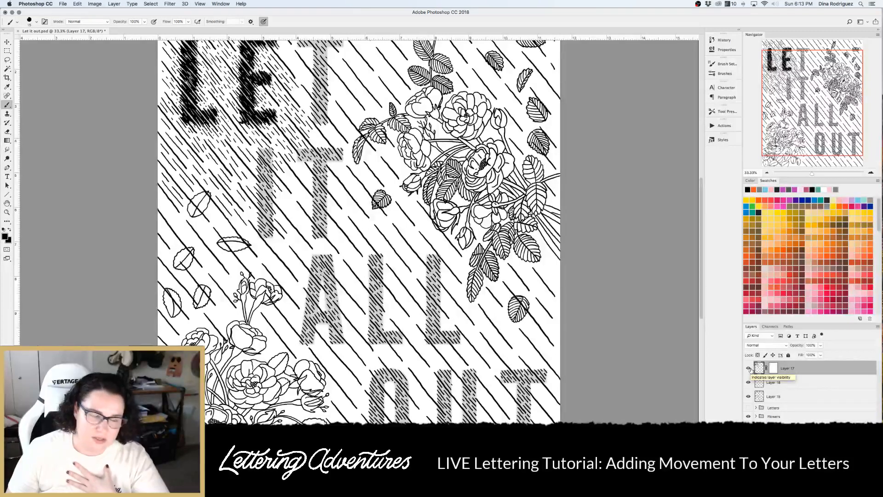
{"action": "left_click", "coordinate": [748, 367]}
{"action": "left_click", "coordinate": [748, 368]}
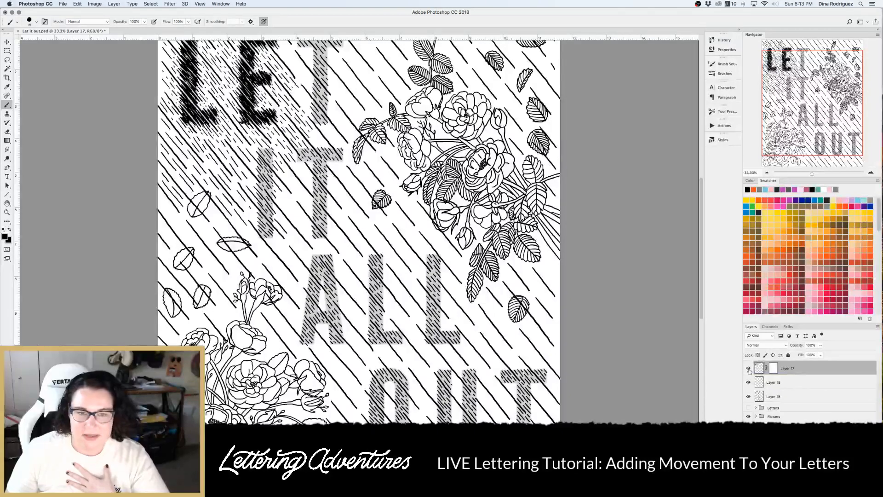
Darken the T in LET with dense, thicker diagonal strokes over its stem and crossbar to match the L and E
{"action": "scroll", "coordinate": [363, 231], "scroll_direction": "up", "scroll_amount": 2}
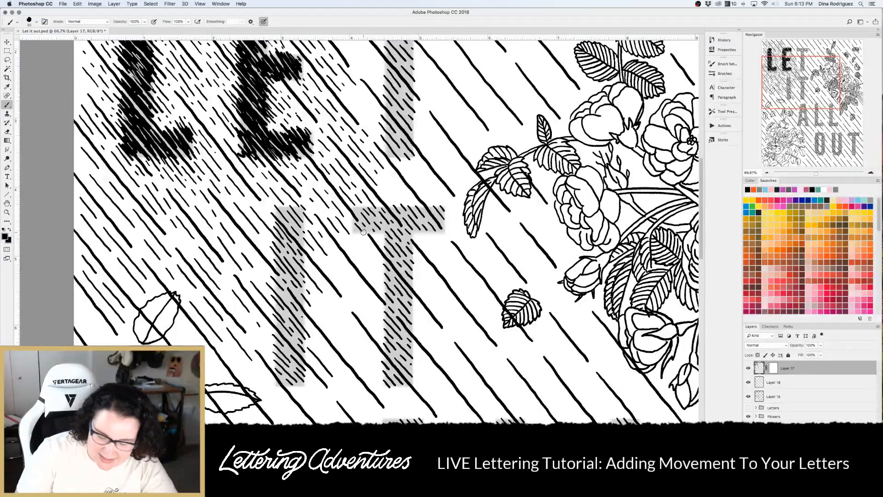
{"action": "scroll", "coordinate": [363, 232], "scroll_direction": "up", "scroll_amount": 5}
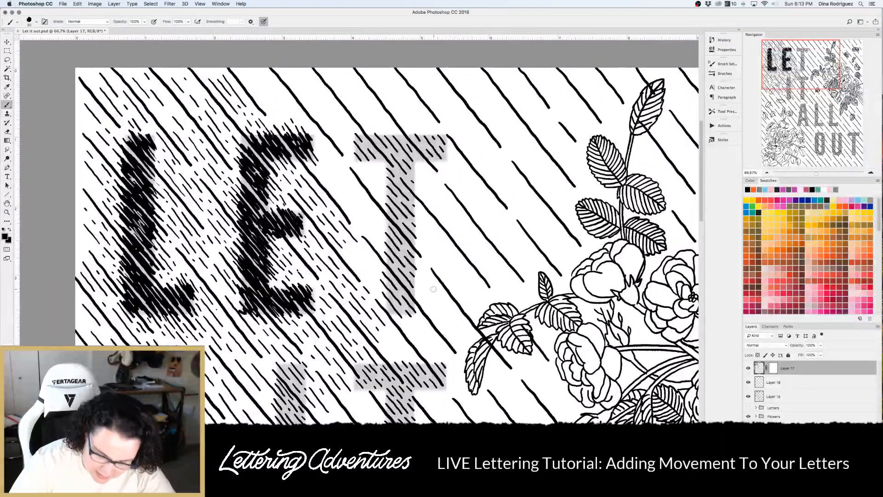
{"action": "mouse_move", "coordinate": [385, 307]}
{"action": "left_mouse_down"}
{"action": "mouse_move", "coordinate": [405, 305]}
{"action": "mouse_move", "coordinate": [388, 275]}
{"action": "mouse_move", "coordinate": [412, 306]}
{"action": "mouse_move", "coordinate": [392, 274]}
{"action": "mouse_move", "coordinate": [414, 295]}
{"action": "mouse_move", "coordinate": [404, 272]}
{"action": "mouse_move", "coordinate": [384, 246]}
{"action": "mouse_move", "coordinate": [412, 277]}
{"action": "mouse_move", "coordinate": [389, 228]}
{"action": "mouse_move", "coordinate": [407, 259]}
{"action": "mouse_move", "coordinate": [392, 226]}
{"action": "mouse_move", "coordinate": [414, 256]}
{"action": "mouse_move", "coordinate": [386, 207]}
{"action": "mouse_move", "coordinate": [409, 241]}
{"action": "mouse_move", "coordinate": [396, 217]}
{"action": "mouse_move", "coordinate": [412, 230]}
{"action": "mouse_move", "coordinate": [405, 209]}
{"action": "mouse_move", "coordinate": [388, 188]}
{"action": "mouse_move", "coordinate": [409, 210]}
{"action": "mouse_move", "coordinate": [402, 188]}
{"action": "mouse_move", "coordinate": [410, 193]}
{"action": "mouse_move", "coordinate": [389, 171]}
{"action": "mouse_move", "coordinate": [396, 164]}
{"action": "mouse_move", "coordinate": [401, 179]}
{"action": "mouse_move", "coordinate": [361, 136]}
{"action": "mouse_move", "coordinate": [379, 157]}
{"action": "mouse_move", "coordinate": [363, 147]}
{"action": "mouse_move", "coordinate": [358, 164]}
{"action": "left_mouse_up"}
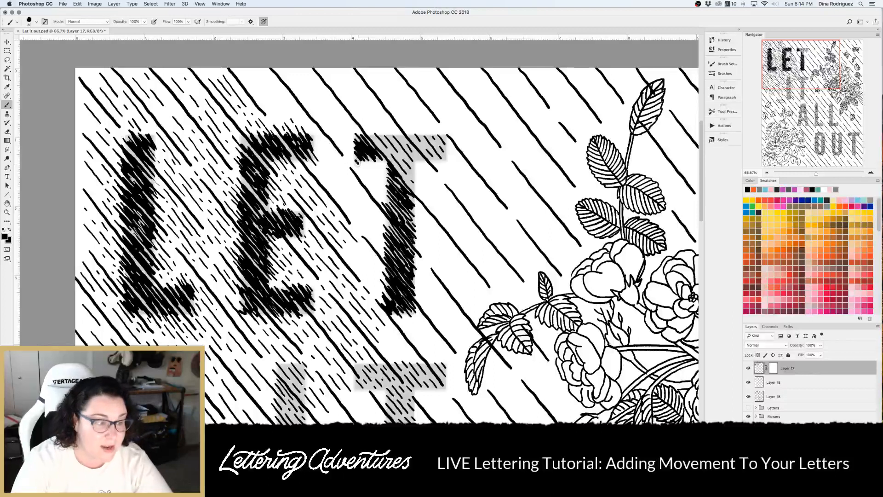
{"action": "mouse_move", "coordinate": [370, 141]}
{"action": "left_mouse_down"}
{"action": "mouse_move", "coordinate": [413, 188]}
{"action": "mouse_move", "coordinate": [394, 144]}
{"action": "mouse_move", "coordinate": [402, 154]}
{"action": "mouse_move", "coordinate": [385, 137]}
{"action": "mouse_move", "coordinate": [414, 158]}
{"action": "mouse_move", "coordinate": [402, 136]}
{"action": "mouse_move", "coordinate": [415, 159]}
{"action": "mouse_move", "coordinate": [410, 135]}
{"action": "mouse_move", "coordinate": [431, 160]}
{"action": "mouse_move", "coordinate": [423, 139]}
{"action": "mouse_move", "coordinate": [438, 161]}
{"action": "mouse_move", "coordinate": [430, 137]}
{"action": "mouse_move", "coordinate": [444, 158]}
{"action": "mouse_move", "coordinate": [430, 136]}
{"action": "mouse_move", "coordinate": [444, 154]}
{"action": "mouse_move", "coordinate": [445, 138]}
{"action": "mouse_move", "coordinate": [415, 173]}
{"action": "left_mouse_up"}
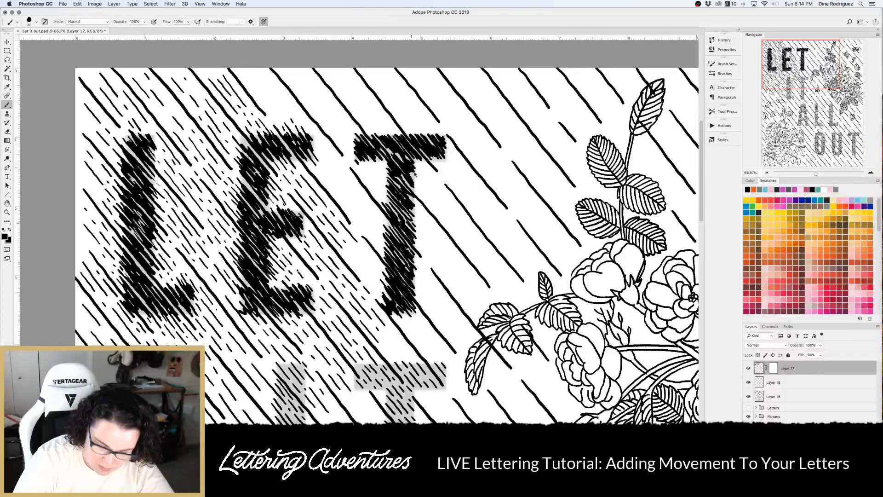
Darken the I in IT with dense, thick diagonal strokes from its base to its top edge
{"action": "scroll", "coordinate": [414, 171], "scroll_direction": "down", "scroll_amount": 9}
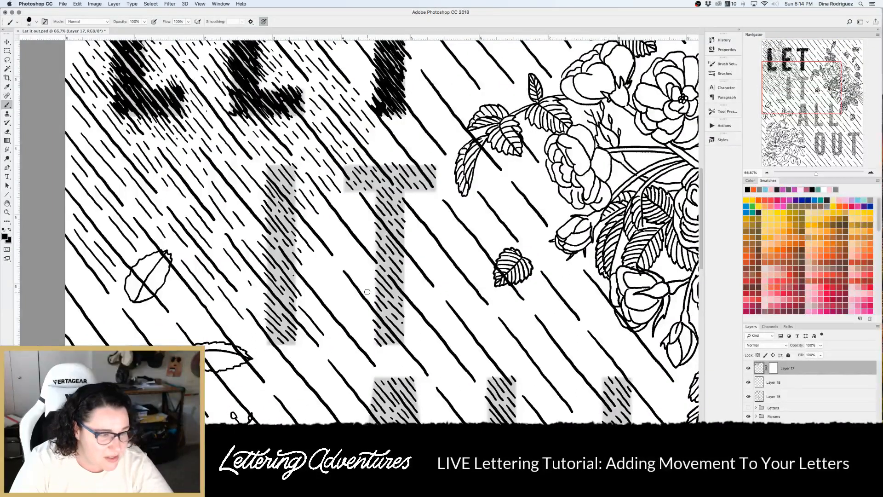
{"action": "mouse_move", "coordinate": [266, 332]}
{"action": "left_mouse_down"}
{"action": "mouse_move", "coordinate": [271, 344]}
{"action": "mouse_move", "coordinate": [275, 331]}
{"action": "mouse_move", "coordinate": [282, 340]}
{"action": "mouse_move", "coordinate": [273, 324]}
{"action": "mouse_move", "coordinate": [294, 338]}
{"action": "mouse_move", "coordinate": [271, 318]}
{"action": "mouse_move", "coordinate": [280, 325]}
{"action": "mouse_move", "coordinate": [278, 308]}
{"action": "mouse_move", "coordinate": [290, 328]}
{"action": "mouse_move", "coordinate": [274, 301]}
{"action": "mouse_move", "coordinate": [297, 325]}
{"action": "mouse_move", "coordinate": [271, 287]}
{"action": "mouse_move", "coordinate": [292, 316]}
{"action": "mouse_move", "coordinate": [269, 276]}
{"action": "mouse_move", "coordinate": [282, 292]}
{"action": "mouse_move", "coordinate": [288, 283]}
{"action": "mouse_move", "coordinate": [294, 299]}
{"action": "mouse_move", "coordinate": [295, 307]}
{"action": "mouse_move", "coordinate": [271, 267]}
{"action": "mouse_move", "coordinate": [297, 294]}
{"action": "mouse_move", "coordinate": [270, 255]}
{"action": "mouse_move", "coordinate": [294, 276]}
{"action": "mouse_move", "coordinate": [267, 235]}
{"action": "left_mouse_up"}
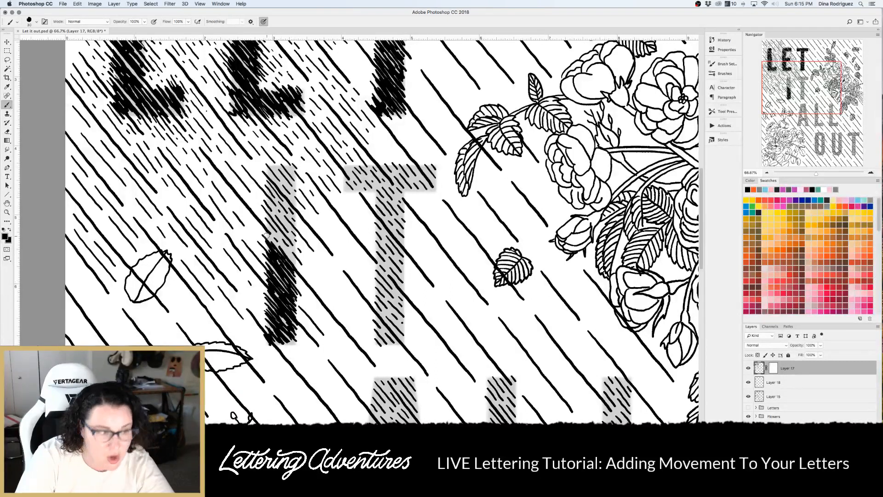
{"action": "mouse_move", "coordinate": [266, 236]}
{"action": "left_mouse_down"}
{"action": "mouse_move", "coordinate": [283, 255]}
{"action": "mouse_move", "coordinate": [265, 222]}
{"action": "mouse_move", "coordinate": [294, 258]}
{"action": "mouse_move", "coordinate": [270, 213]}
{"action": "mouse_move", "coordinate": [295, 241]}
{"action": "mouse_move", "coordinate": [274, 196]}
{"action": "mouse_move", "coordinate": [294, 223]}
{"action": "mouse_move", "coordinate": [267, 176]}
{"action": "left_mouse_up"}
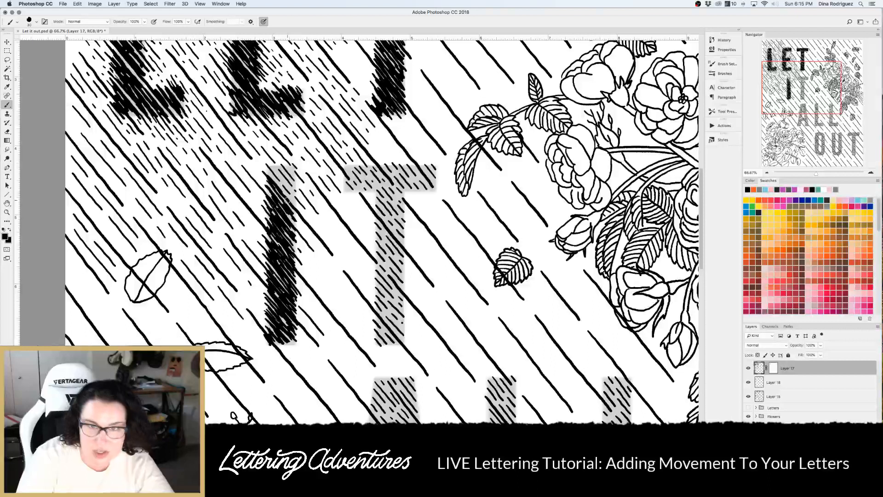
{"action": "mouse_move", "coordinate": [286, 200]}
{"action": "left_mouse_down"}
{"action": "mouse_move", "coordinate": [294, 207]}
{"action": "mouse_move", "coordinate": [269, 170]}
{"action": "mouse_move", "coordinate": [292, 199]}
{"action": "mouse_move", "coordinate": [279, 166]}
{"action": "mouse_move", "coordinate": [293, 182]}
{"action": "mouse_move", "coordinate": [293, 163]}
{"action": "left_mouse_up"}
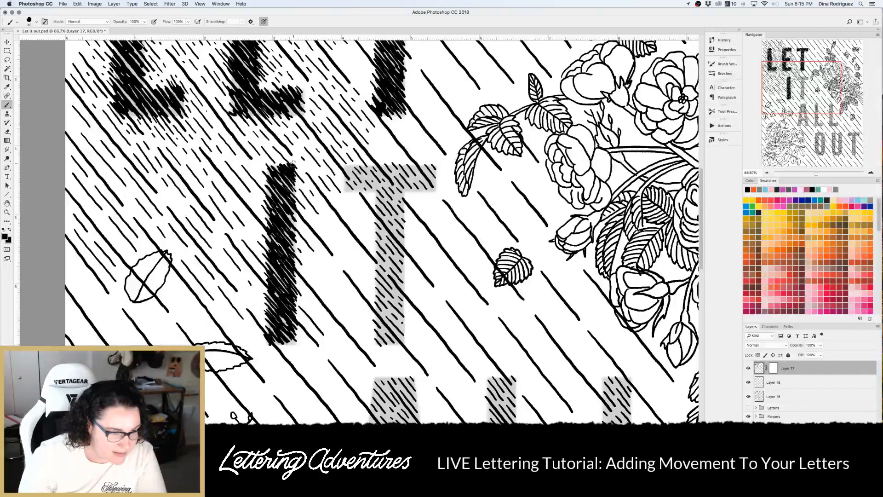
{"action": "scroll", "coordinate": [409, 296], "scroll_direction": "right", "scroll_amount": 3}
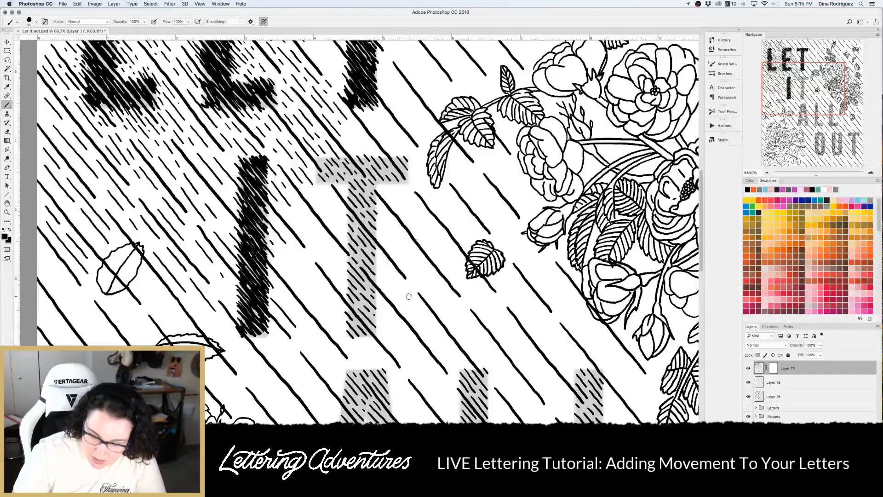
Darken the T in IT with dense, thick diagonal strokes over its stem and whole crossbar
{"action": "mouse_move", "coordinate": [349, 335]}
{"action": "left_mouse_down"}
{"action": "mouse_move", "coordinate": [366, 337]}
{"action": "mouse_move", "coordinate": [348, 314]}
{"action": "mouse_move", "coordinate": [370, 333]}
{"action": "mouse_move", "coordinate": [361, 314]}
{"action": "mouse_move", "coordinate": [375, 332]}
{"action": "mouse_move", "coordinate": [362, 314]}
{"action": "left_mouse_up"}
{"action": "mouse_move", "coordinate": [363, 308]}
{"action": "left_mouse_down"}
{"action": "mouse_move", "coordinate": [350, 292]}
{"action": "mouse_move", "coordinate": [370, 317]}
{"action": "mouse_move", "coordinate": [354, 290]}
{"action": "mouse_move", "coordinate": [351, 304]}
{"action": "mouse_move", "coordinate": [366, 308]}
{"action": "mouse_move", "coordinate": [350, 274]}
{"action": "mouse_move", "coordinate": [375, 305]}
{"action": "mouse_move", "coordinate": [349, 252]}
{"action": "mouse_move", "coordinate": [369, 286]}
{"action": "mouse_move", "coordinate": [352, 252]}
{"action": "mouse_move", "coordinate": [370, 275]}
{"action": "mouse_move", "coordinate": [355, 248]}
{"action": "mouse_move", "coordinate": [363, 262]}
{"action": "mouse_move", "coordinate": [371, 254]}
{"action": "mouse_move", "coordinate": [349, 207]}
{"action": "mouse_move", "coordinate": [370, 228]}
{"action": "mouse_move", "coordinate": [355, 184]}
{"action": "mouse_move", "coordinate": [368, 203]}
{"action": "mouse_move", "coordinate": [368, 183]}
{"action": "left_mouse_up"}
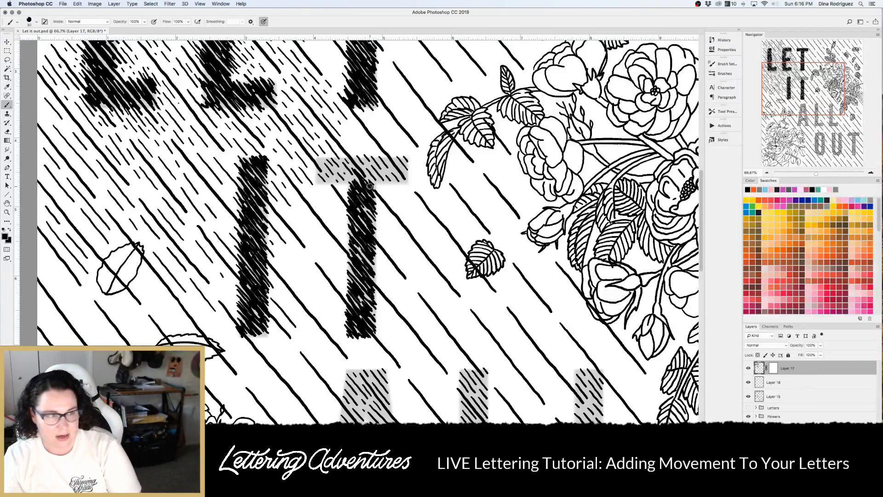
{"action": "mouse_move", "coordinate": [369, 185]}
{"action": "left_mouse_down"}
{"action": "mouse_move", "coordinate": [342, 158]}
{"action": "mouse_move", "coordinate": [362, 176]}
{"action": "mouse_move", "coordinate": [343, 175]}
{"action": "mouse_move", "coordinate": [329, 158]}
{"action": "mouse_move", "coordinate": [347, 181]}
{"action": "mouse_move", "coordinate": [316, 156]}
{"action": "mouse_move", "coordinate": [334, 169]}
{"action": "mouse_move", "coordinate": [320, 163]}
{"action": "mouse_move", "coordinate": [321, 177]}
{"action": "mouse_move", "coordinate": [343, 180]}
{"action": "left_mouse_up"}
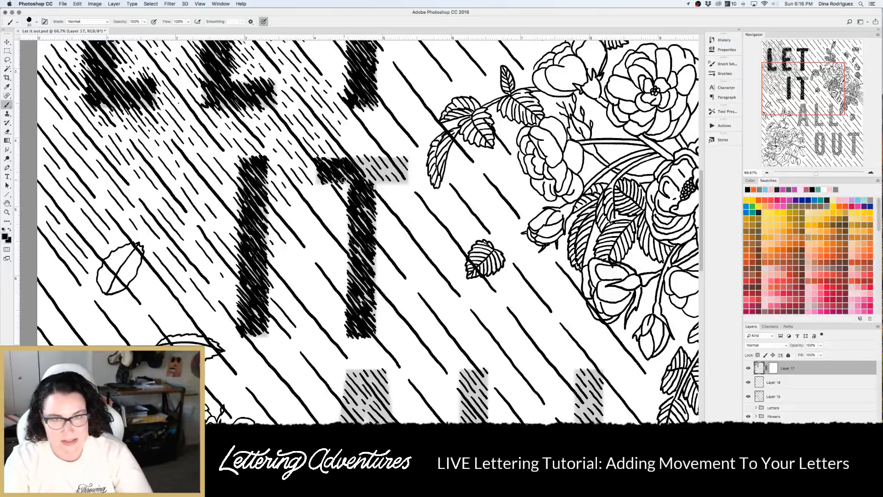
{"action": "mouse_move", "coordinate": [343, 180]}
{"action": "left_mouse_down"}
{"action": "mouse_move", "coordinate": [373, 186]}
{"action": "mouse_move", "coordinate": [354, 164]}
{"action": "mouse_move", "coordinate": [370, 183]}
{"action": "mouse_move", "coordinate": [365, 166]}
{"action": "mouse_move", "coordinate": [375, 179]}
{"action": "mouse_move", "coordinate": [396, 180]}
{"action": "mouse_move", "coordinate": [389, 165]}
{"action": "mouse_move", "coordinate": [403, 182]}
{"action": "mouse_move", "coordinate": [393, 161]}
{"action": "mouse_move", "coordinate": [404, 168]}
{"action": "mouse_move", "coordinate": [404, 159]}
{"action": "left_mouse_up"}
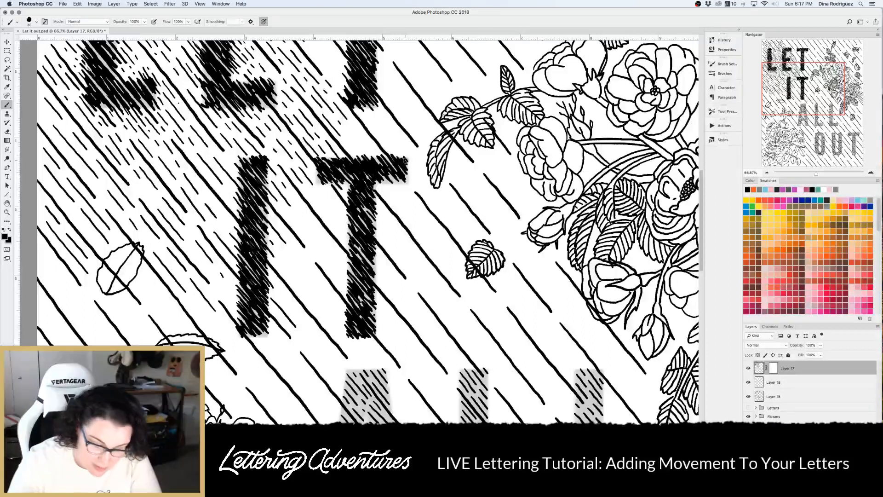
Darken the left leg, most of the crossbar and the top of the A in ALL with dense diagonal strokes
{"action": "scroll", "coordinate": [404, 159], "scroll_direction": "down", "scroll_amount": 10}
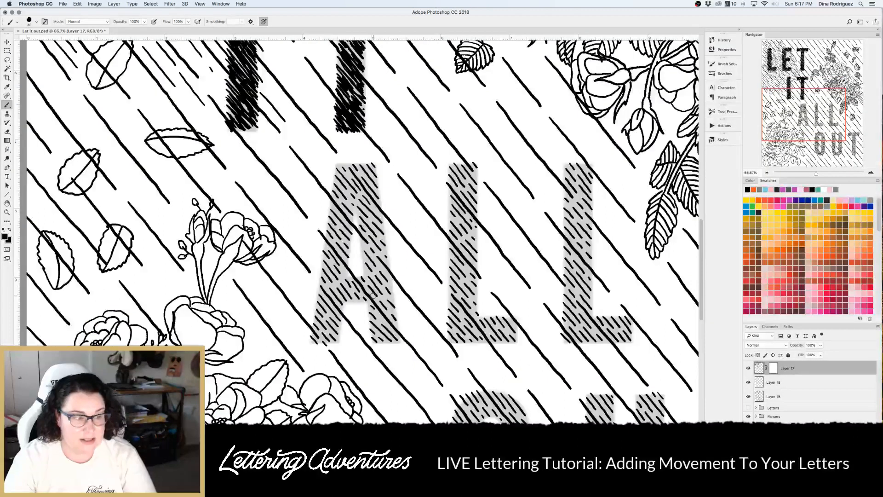
{"action": "mouse_move", "coordinate": [309, 337]}
{"action": "left_mouse_down"}
{"action": "mouse_move", "coordinate": [316, 345]}
{"action": "mouse_move", "coordinate": [325, 331]}
{"action": "mouse_move", "coordinate": [314, 340]}
{"action": "mouse_move", "coordinate": [329, 343]}
{"action": "left_mouse_up"}
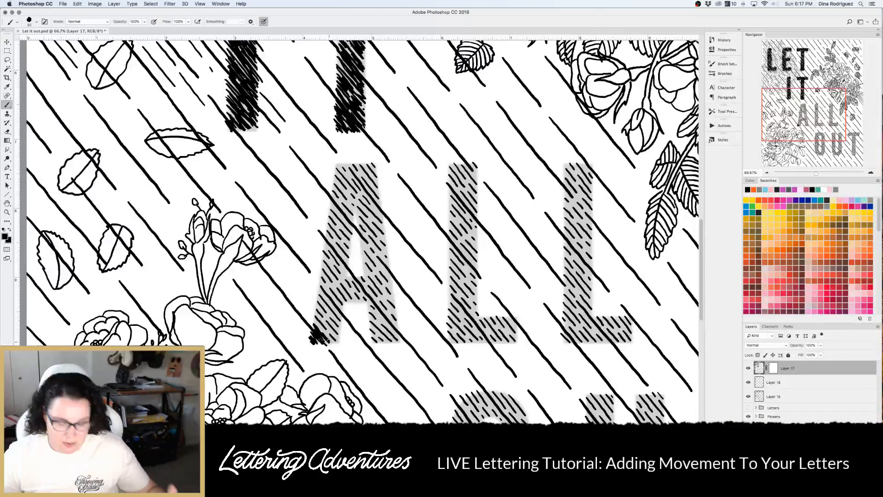
{"action": "mouse_move", "coordinate": [317, 329]}
{"action": "left_mouse_down"}
{"action": "mouse_move", "coordinate": [323, 303]}
{"action": "mouse_move", "coordinate": [338, 320]}
{"action": "mouse_move", "coordinate": [321, 295]}
{"action": "mouse_move", "coordinate": [338, 311]}
{"action": "mouse_move", "coordinate": [320, 275]}
{"action": "mouse_move", "coordinate": [337, 292]}
{"action": "mouse_move", "coordinate": [330, 274]}
{"action": "mouse_move", "coordinate": [351, 300]}
{"action": "mouse_move", "coordinate": [322, 251]}
{"action": "mouse_move", "coordinate": [353, 294]}
{"action": "mouse_move", "coordinate": [337, 276]}
{"action": "mouse_move", "coordinate": [345, 289]}
{"action": "mouse_move", "coordinate": [364, 299]}
{"action": "mouse_move", "coordinate": [352, 282]}
{"action": "mouse_move", "coordinate": [367, 300]}
{"action": "mouse_move", "coordinate": [361, 278]}
{"action": "left_mouse_up"}
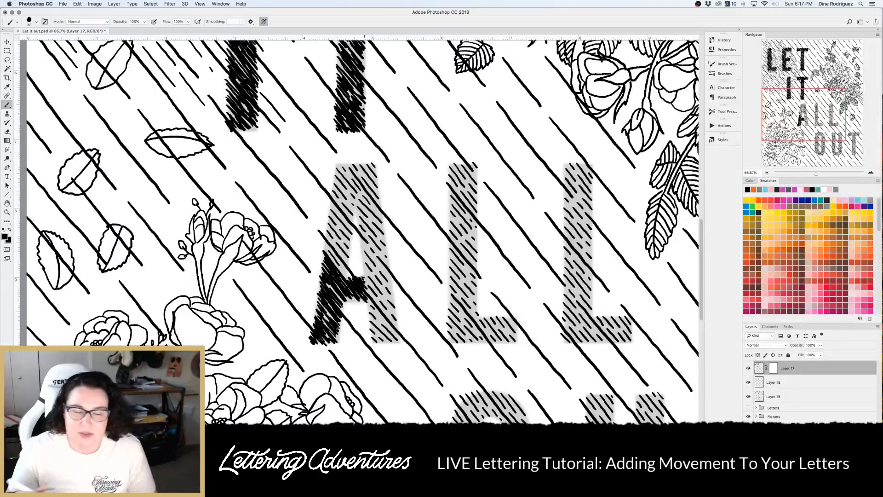
{"action": "mouse_move", "coordinate": [348, 276]}
{"action": "left_mouse_down"}
{"action": "mouse_move", "coordinate": [324, 246]}
{"action": "mouse_move", "coordinate": [342, 264]}
{"action": "mouse_move", "coordinate": [334, 253]}
{"action": "left_mouse_up"}
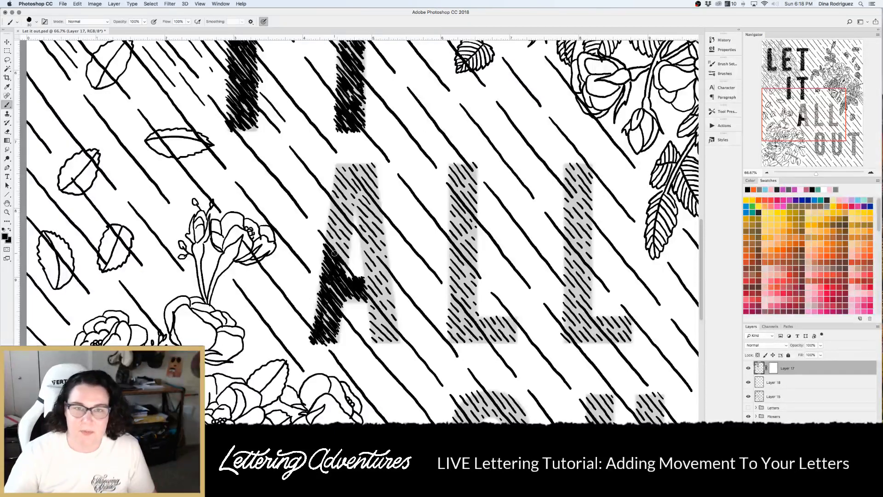
{"action": "mouse_move", "coordinate": [335, 253]}
{"action": "left_mouse_down"}
{"action": "mouse_move", "coordinate": [328, 233]}
{"action": "mouse_move", "coordinate": [345, 256]}
{"action": "mouse_move", "coordinate": [332, 231]}
{"action": "mouse_move", "coordinate": [342, 244]}
{"action": "mouse_move", "coordinate": [343, 236]}
{"action": "mouse_move", "coordinate": [328, 212]}
{"action": "mouse_move", "coordinate": [349, 233]}
{"action": "mouse_move", "coordinate": [330, 205]}
{"action": "mouse_move", "coordinate": [351, 224]}
{"action": "left_mouse_up"}
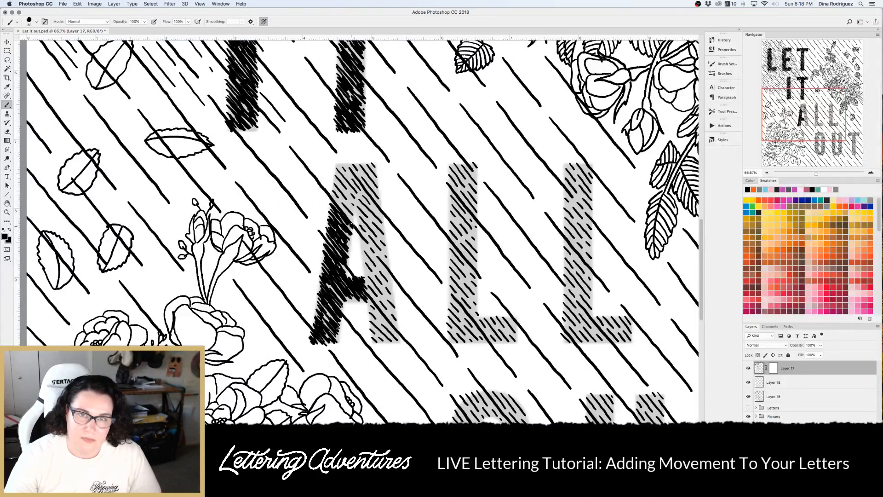
{"action": "mouse_move", "coordinate": [351, 225]}
{"action": "left_mouse_down"}
{"action": "mouse_move", "coordinate": [332, 199]}
{"action": "mouse_move", "coordinate": [350, 216]}
{"action": "mouse_move", "coordinate": [336, 168]}
{"action": "mouse_move", "coordinate": [354, 190]}
{"action": "mouse_move", "coordinate": [343, 165]}
{"action": "mouse_move", "coordinate": [363, 189]}
{"action": "mouse_move", "coordinate": [359, 182]}
{"action": "mouse_move", "coordinate": [370, 189]}
{"action": "mouse_move", "coordinate": [372, 173]}
{"action": "mouse_move", "coordinate": [359, 170]}
{"action": "mouse_move", "coordinate": [377, 191]}
{"action": "mouse_move", "coordinate": [374, 167]}
{"action": "mouse_move", "coordinate": [368, 196]}
{"action": "mouse_move", "coordinate": [380, 205]}
{"action": "mouse_move", "coordinate": [361, 188]}
{"action": "mouse_move", "coordinate": [368, 198]}
{"action": "left_mouse_up"}
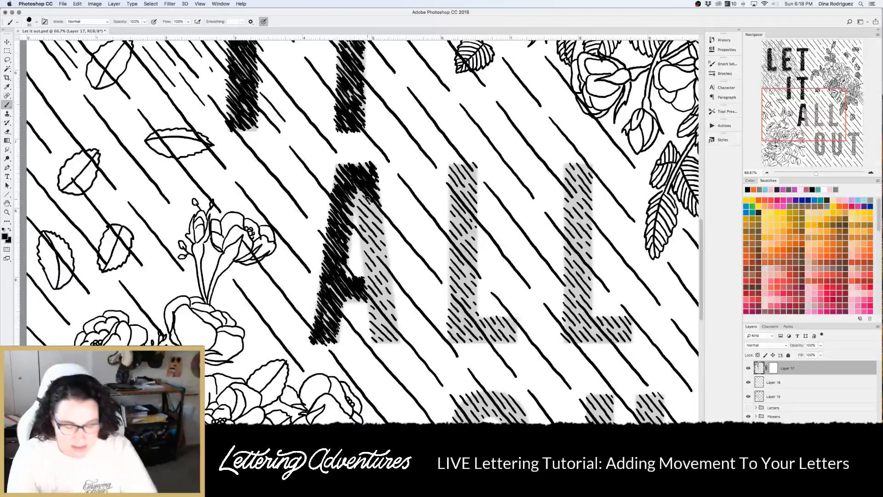
Darken the right leg of the A in ALL with dense diagonal strokes from below its apex to its foot
{"action": "mouse_move", "coordinate": [367, 199]}
{"action": "left_mouse_down"}
{"action": "mouse_move", "coordinate": [382, 214]}
{"action": "mouse_move", "coordinate": [369, 200]}
{"action": "mouse_move", "coordinate": [349, 202]}
{"action": "mouse_move", "coordinate": [354, 224]}
{"action": "left_mouse_up"}
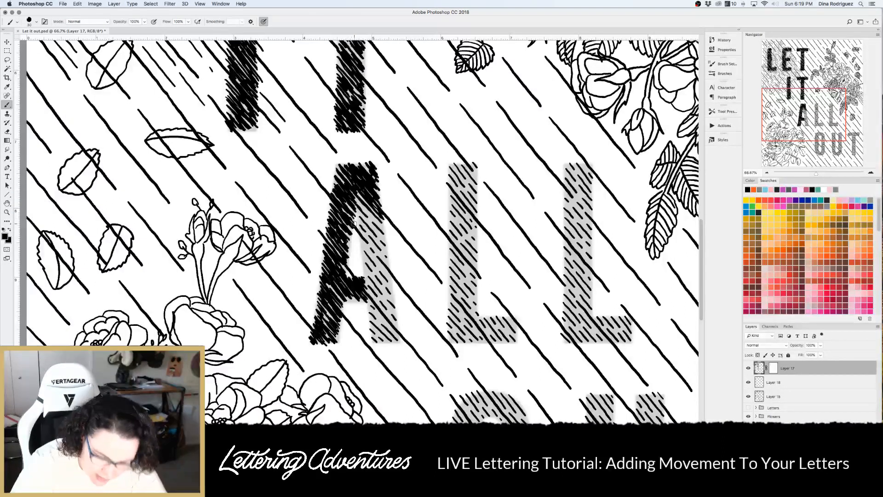
{"action": "left_click_drag", "start_coordinate": [331, 174], "coordinate": [382, 224]}
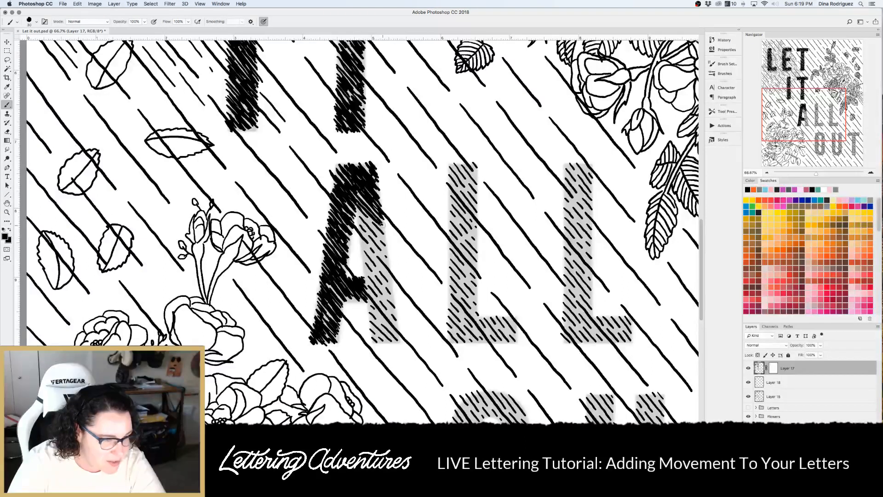
{"action": "mouse_move", "coordinate": [381, 224]}
{"action": "left_mouse_down"}
{"action": "mouse_move", "coordinate": [381, 235]}
{"action": "mouse_move", "coordinate": [368, 206]}
{"action": "left_mouse_up"}
{"action": "left_click", "coordinate": [368, 207]}
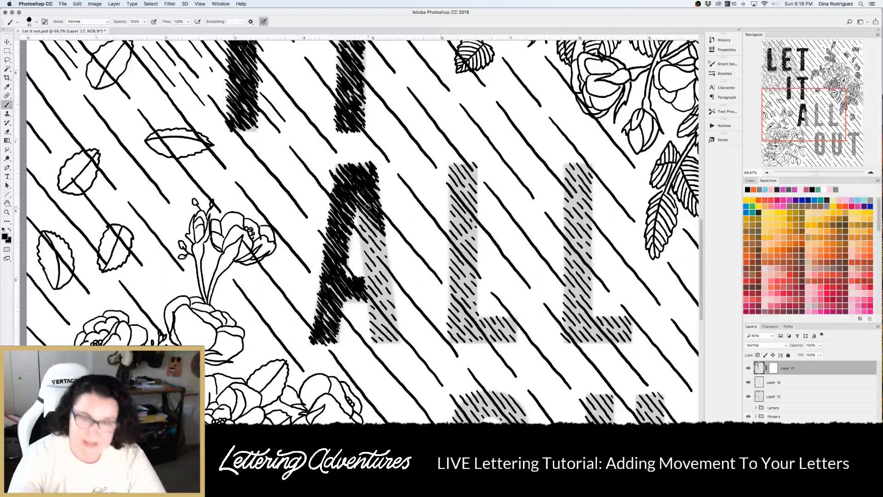
{"action": "mouse_move", "coordinate": [368, 207]}
{"action": "left_mouse_down"}
{"action": "mouse_move", "coordinate": [382, 241]}
{"action": "mouse_move", "coordinate": [382, 234]}
{"action": "left_mouse_up"}
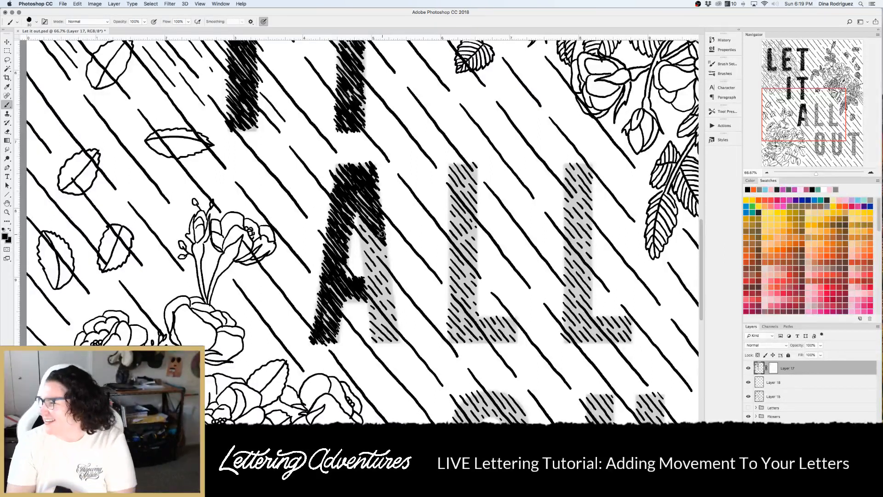
{"action": "mouse_move", "coordinate": [381, 233]}
{"action": "left_mouse_down"}
{"action": "mouse_move", "coordinate": [367, 229]}
{"action": "mouse_move", "coordinate": [384, 256]}
{"action": "mouse_move", "coordinate": [378, 236]}
{"action": "left_mouse_up"}
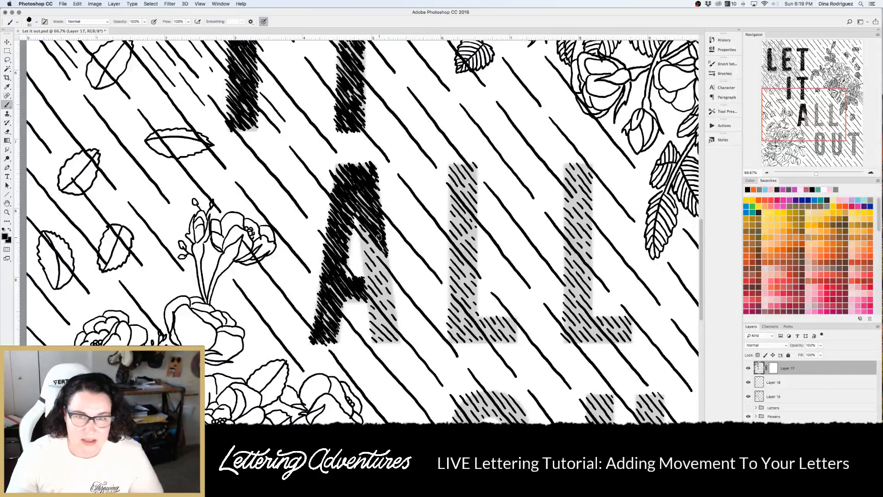
{"action": "mouse_move", "coordinate": [378, 237]}
{"action": "left_mouse_down"}
{"action": "mouse_move", "coordinate": [384, 262]}
{"action": "mouse_move", "coordinate": [360, 238]}
{"action": "mouse_move", "coordinate": [392, 278]}
{"action": "mouse_move", "coordinate": [381, 266]}
{"action": "mouse_move", "coordinate": [393, 288]}
{"action": "mouse_move", "coordinate": [364, 259]}
{"action": "mouse_move", "coordinate": [392, 293]}
{"action": "mouse_move", "coordinate": [380, 269]}
{"action": "left_mouse_up"}
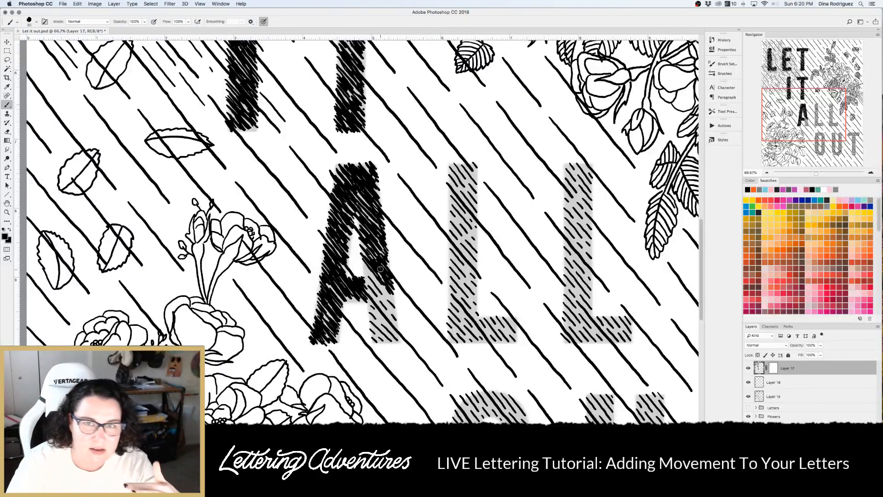
{"action": "mouse_move", "coordinate": [380, 268]}
{"action": "left_mouse_down"}
{"action": "mouse_move", "coordinate": [374, 279]}
{"action": "mouse_move", "coordinate": [392, 297]}
{"action": "left_mouse_up"}
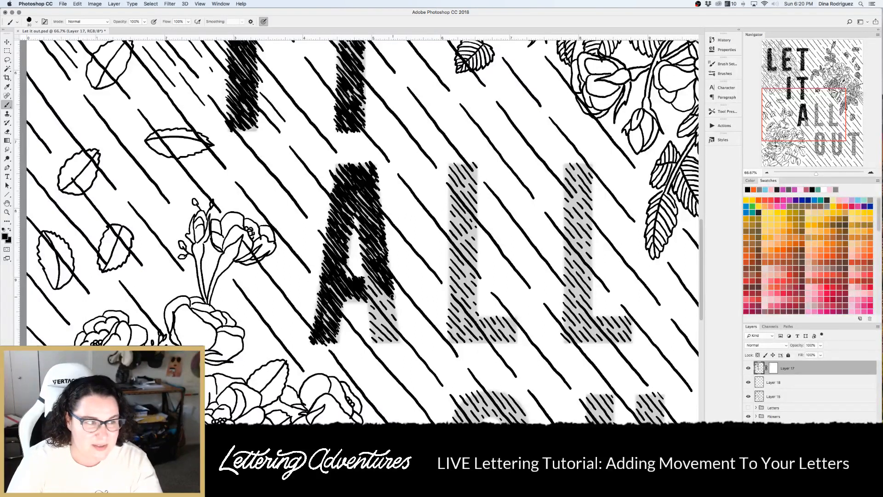
{"action": "mouse_move", "coordinate": [392, 296]}
{"action": "left_mouse_down"}
{"action": "mouse_move", "coordinate": [371, 288]}
{"action": "mouse_move", "coordinate": [394, 305]}
{"action": "mouse_move", "coordinate": [371, 295]}
{"action": "mouse_move", "coordinate": [398, 327]}
{"action": "mouse_move", "coordinate": [382, 305]}
{"action": "mouse_move", "coordinate": [391, 301]}
{"action": "mouse_move", "coordinate": [364, 298]}
{"action": "mouse_move", "coordinate": [386, 324]}
{"action": "left_mouse_up"}
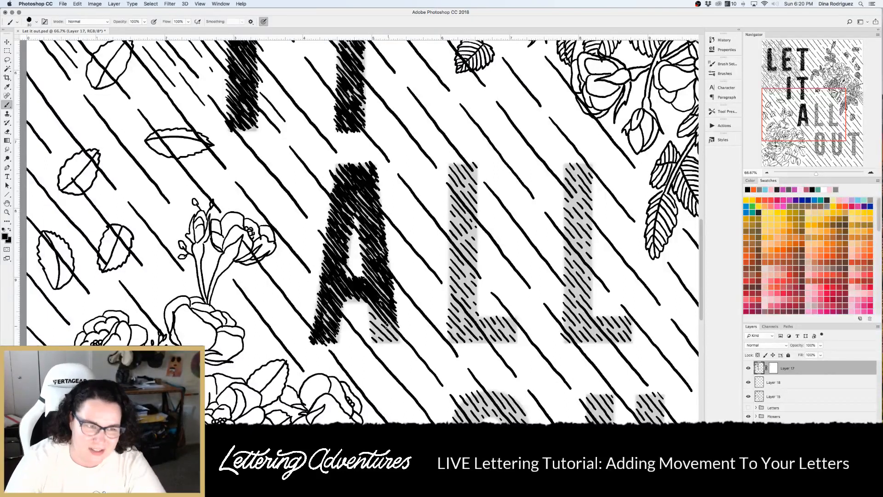
{"action": "mouse_move", "coordinate": [387, 325]}
{"action": "left_mouse_down"}
{"action": "mouse_move", "coordinate": [399, 340]}
{"action": "mouse_move", "coordinate": [370, 309]}
{"action": "mouse_move", "coordinate": [395, 343]}
{"action": "mouse_move", "coordinate": [372, 322]}
{"action": "mouse_move", "coordinate": [386, 343]}
{"action": "mouse_move", "coordinate": [370, 329]}
{"action": "mouse_move", "coordinate": [374, 341]}
{"action": "left_mouse_up"}
Darken the upper half of the first L's stem in ALL with dense, thick diagonal strokes
{"action": "left_click_drag", "start_coordinate": [535, 297], "coordinate": [423, 307]}
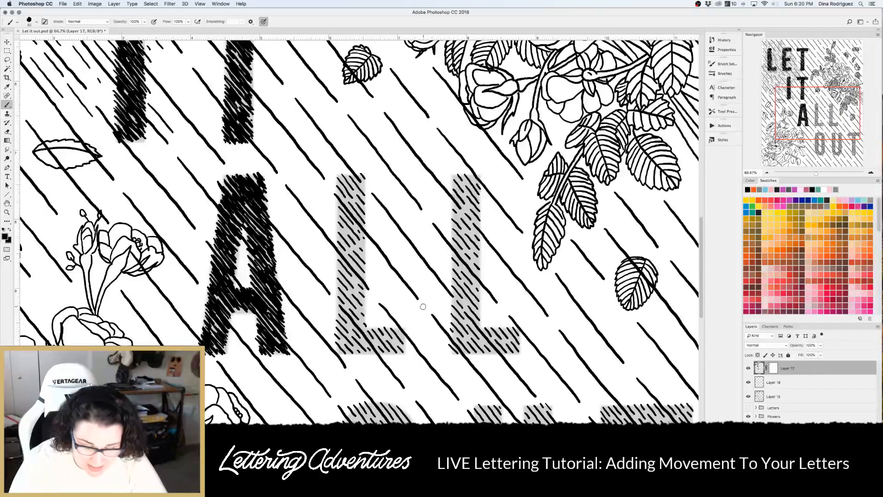
{"action": "mouse_move", "coordinate": [338, 175]}
{"action": "left_mouse_down"}
{"action": "mouse_move", "coordinate": [357, 203]}
{"action": "mouse_move", "coordinate": [345, 184]}
{"action": "mouse_move", "coordinate": [359, 198]}
{"action": "mouse_move", "coordinate": [354, 184]}
{"action": "mouse_move", "coordinate": [366, 181]}
{"action": "mouse_move", "coordinate": [364, 214]}
{"action": "left_mouse_up"}
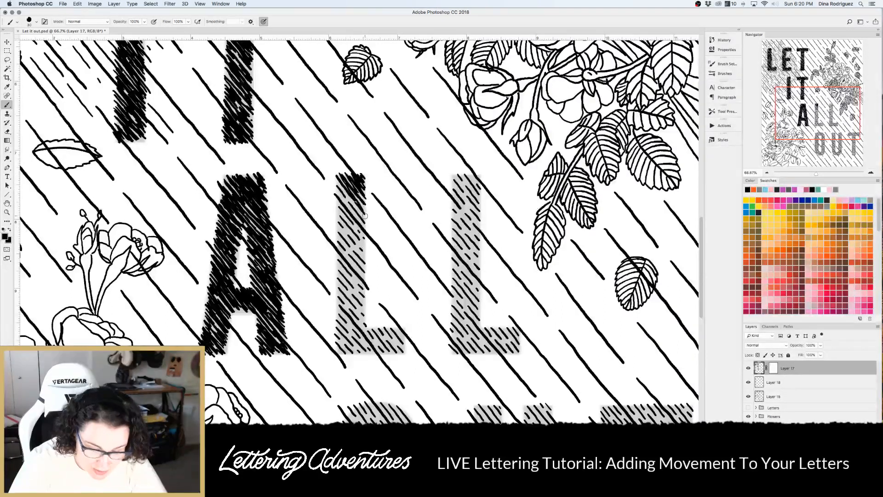
{"action": "mouse_move", "coordinate": [364, 215]}
{"action": "left_mouse_down"}
{"action": "mouse_move", "coordinate": [345, 191]}
{"action": "mouse_move", "coordinate": [363, 221]}
{"action": "left_mouse_up"}
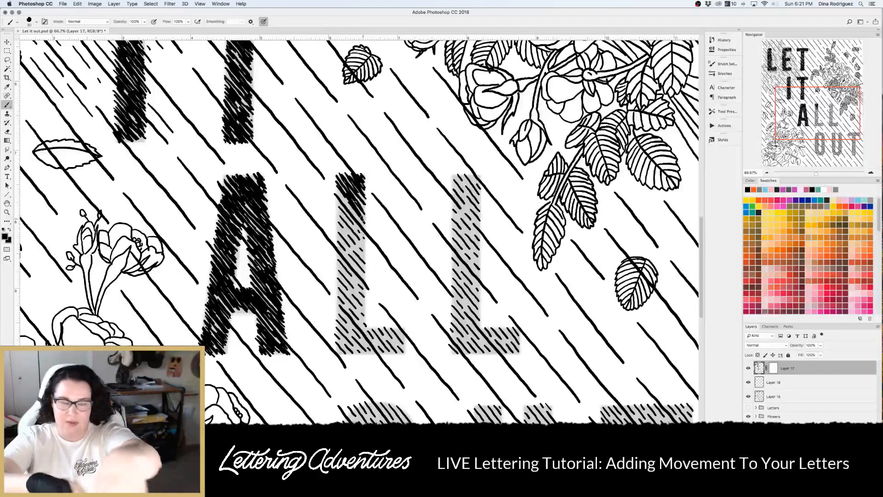
{"action": "mouse_move", "coordinate": [336, 184]}
{"action": "left_mouse_down"}
{"action": "mouse_move", "coordinate": [370, 235]}
{"action": "mouse_move", "coordinate": [359, 235]}
{"action": "left_mouse_up"}
{"action": "mouse_move", "coordinate": [332, 205]}
{"action": "left_mouse_down"}
{"action": "mouse_move", "coordinate": [363, 244]}
{"action": "mouse_move", "coordinate": [355, 224]}
{"action": "mouse_move", "coordinate": [361, 249]}
{"action": "left_mouse_up"}
{"action": "mouse_move", "coordinate": [336, 222]}
{"action": "left_mouse_down"}
{"action": "mouse_move", "coordinate": [361, 259]}
{"action": "mouse_move", "coordinate": [360, 251]}
{"action": "left_mouse_up"}
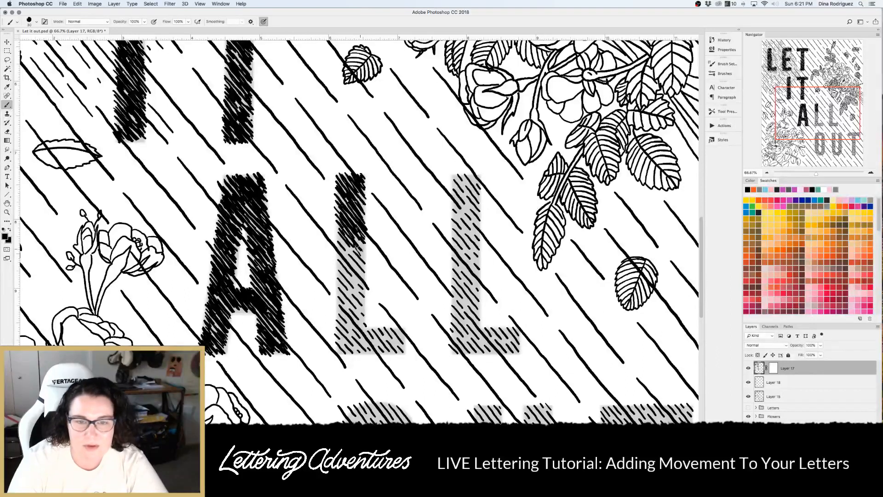
{"action": "left_click_drag", "start_coordinate": [351, 233], "coordinate": [363, 247]}
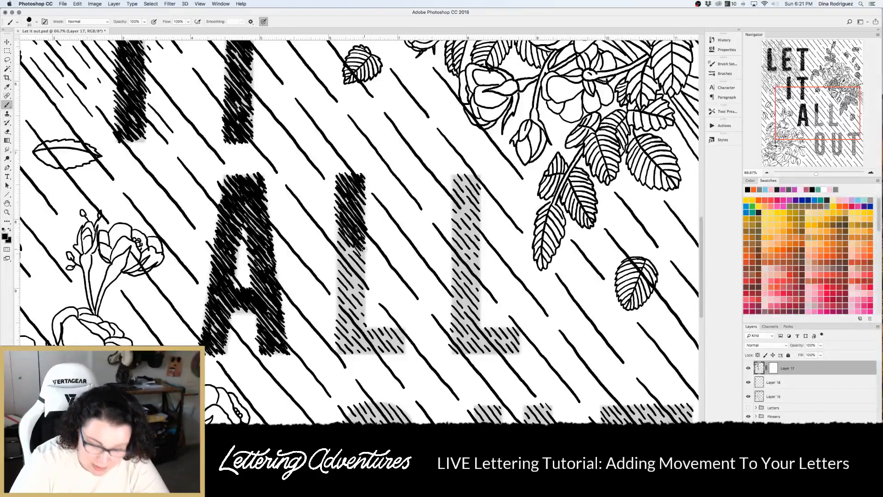
{"action": "left_click_drag", "start_coordinate": [363, 246], "coordinate": [366, 251]}
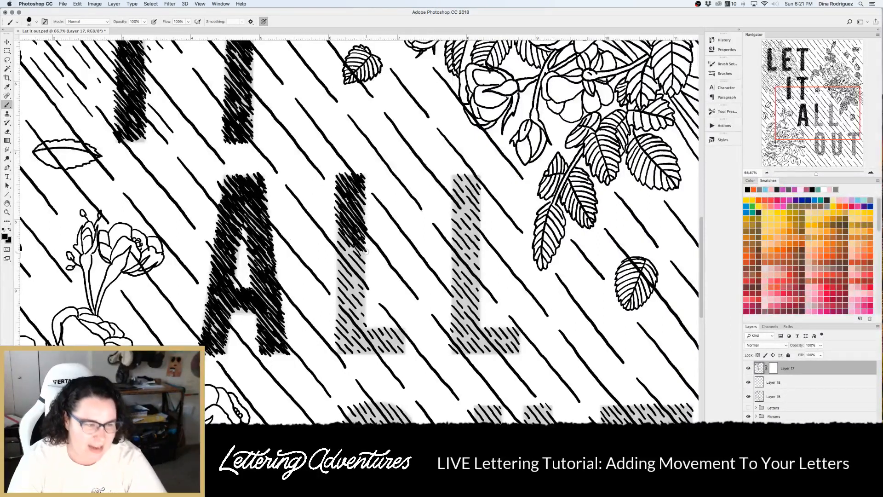
{"action": "left_click_drag", "start_coordinate": [335, 222], "coordinate": [368, 272]}
{"action": "mouse_move", "coordinate": [349, 244]}
{"action": "left_mouse_down"}
{"action": "mouse_move", "coordinate": [367, 260]}
{"action": "mouse_move", "coordinate": [350, 258]}
{"action": "mouse_move", "coordinate": [369, 281]}
{"action": "left_mouse_up"}
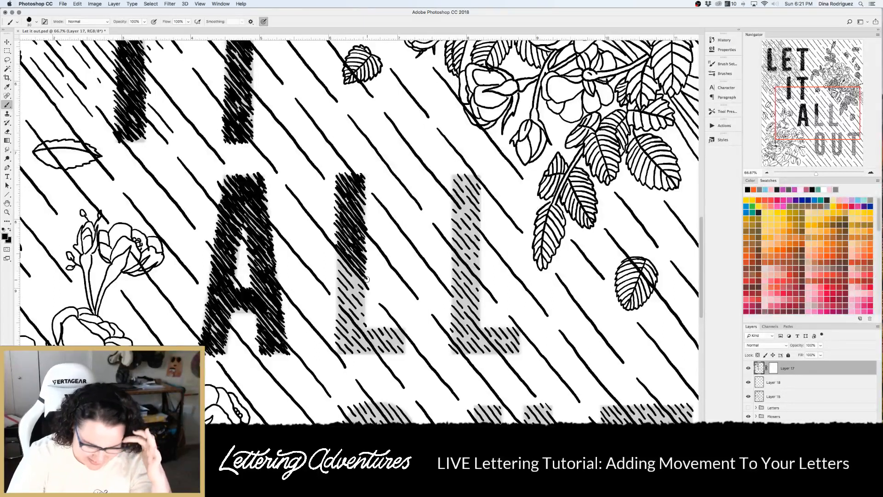
Darken the lower stem and the foot of the first L in ALL with dense diagonal strokes
{"action": "mouse_move", "coordinate": [334, 251]}
{"action": "left_mouse_down"}
{"action": "mouse_move", "coordinate": [369, 299]}
{"action": "mouse_move", "coordinate": [336, 270]}
{"action": "mouse_move", "coordinate": [372, 311]}
{"action": "left_mouse_up"}
{"action": "left_click_drag", "start_coordinate": [345, 284], "coordinate": [371, 317]}
{"action": "left_click_drag", "start_coordinate": [336, 290], "coordinate": [369, 324]}
{"action": "mouse_move", "coordinate": [334, 295]}
{"action": "left_mouse_down"}
{"action": "mouse_move", "coordinate": [370, 335]}
{"action": "mouse_move", "coordinate": [340, 307]}
{"action": "mouse_move", "coordinate": [365, 352]}
{"action": "mouse_move", "coordinate": [372, 348]}
{"action": "left_mouse_up"}
{"action": "mouse_move", "coordinate": [336, 322]}
{"action": "left_mouse_down"}
{"action": "mouse_move", "coordinate": [362, 359]}
{"action": "mouse_move", "coordinate": [349, 356]}
{"action": "mouse_move", "coordinate": [360, 342]}
{"action": "left_mouse_up"}
{"action": "mouse_move", "coordinate": [346, 307]}
{"action": "left_mouse_down"}
{"action": "mouse_move", "coordinate": [384, 353]}
{"action": "mouse_move", "coordinate": [369, 357]}
{"action": "left_mouse_up"}
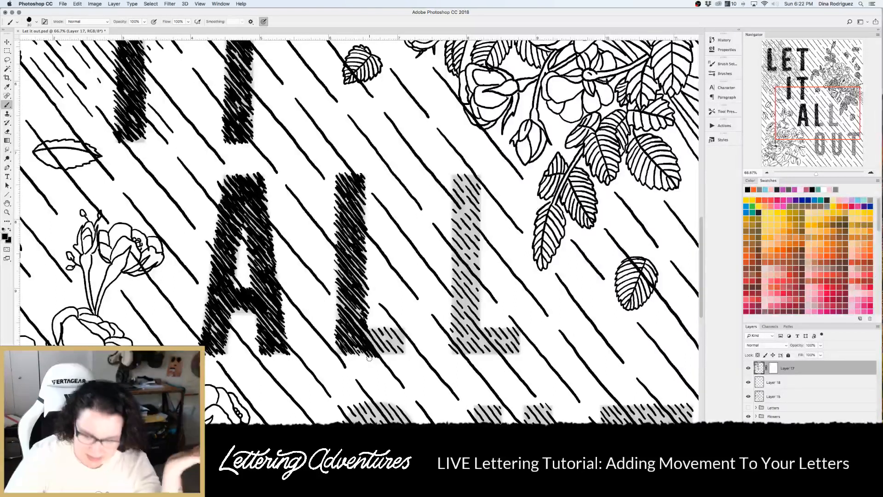
{"action": "mouse_move", "coordinate": [367, 327]}
{"action": "left_mouse_down"}
{"action": "mouse_move", "coordinate": [392, 355]}
{"action": "mouse_move", "coordinate": [375, 332]}
{"action": "mouse_move", "coordinate": [387, 343]}
{"action": "mouse_move", "coordinate": [408, 337]}
{"action": "left_mouse_up"}
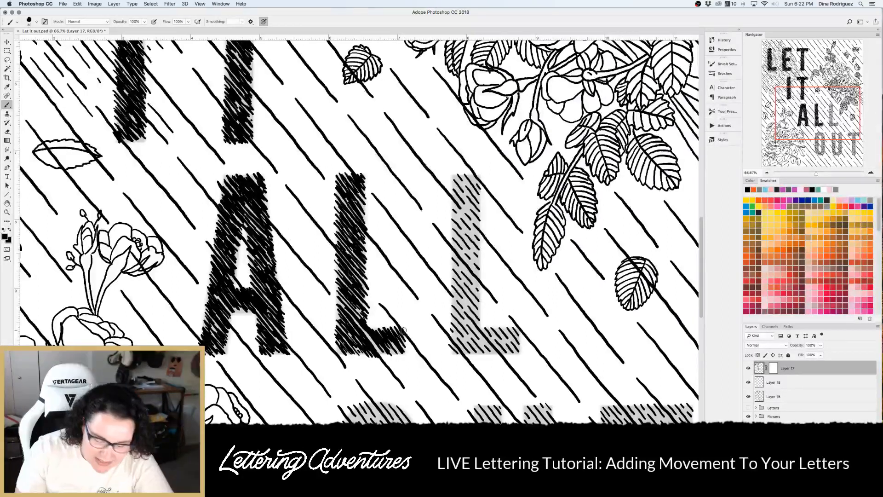
Darken the top of the second L's stem in ALL with dense, thick diagonal strokes
{"action": "scroll", "coordinate": [403, 329], "scroll_direction": "right", "scroll_amount": 3}
{"action": "scroll", "coordinate": [403, 329], "scroll_direction": "up", "scroll_amount": 1}
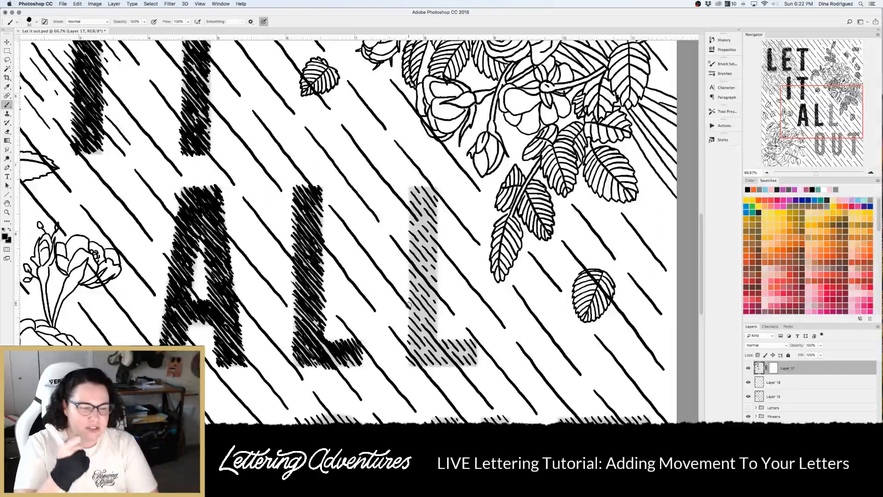
{"action": "scroll", "coordinate": [409, 304], "scroll_direction": "right", "scroll_amount": 3}
{"action": "scroll", "coordinate": [409, 305], "scroll_direction": "down", "scroll_amount": 2}
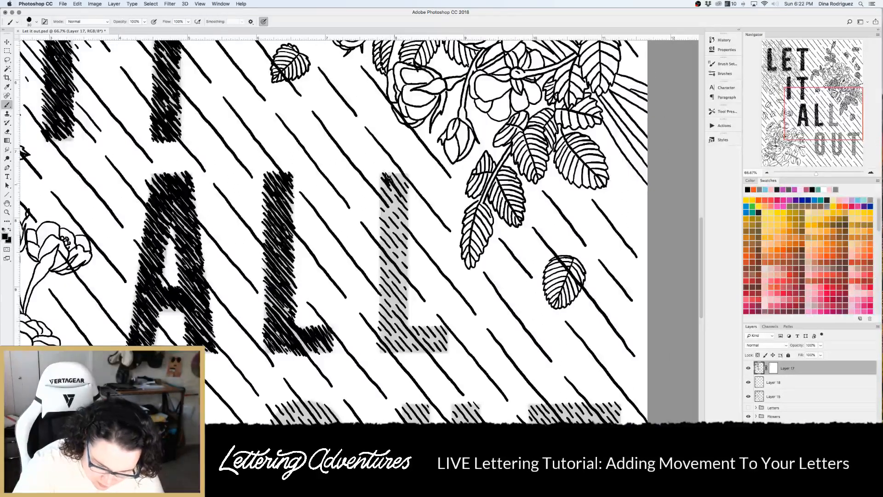
{"action": "left_click_drag", "start_coordinate": [396, 184], "coordinate": [403, 186]}
{"action": "mouse_move", "coordinate": [398, 174]}
{"action": "left_mouse_down"}
{"action": "mouse_move", "coordinate": [411, 183]}
{"action": "mouse_move", "coordinate": [406, 209]}
{"action": "mouse_move", "coordinate": [394, 198]}
{"action": "mouse_move", "coordinate": [409, 216]}
{"action": "left_mouse_up"}
{"action": "left_click_drag", "start_coordinate": [381, 189], "coordinate": [411, 225]}
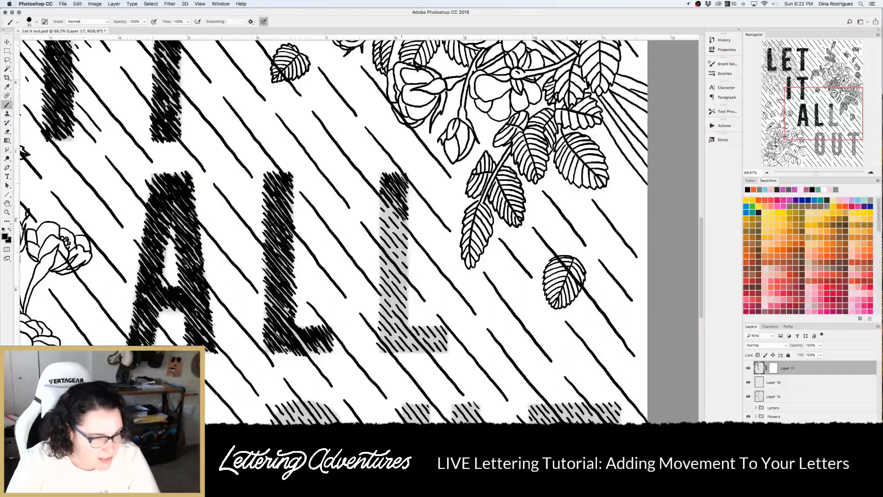
{"action": "mouse_move", "coordinate": [385, 201]}
{"action": "left_mouse_down"}
{"action": "mouse_move", "coordinate": [411, 229]}
{"action": "mouse_move", "coordinate": [387, 203]}
{"action": "left_mouse_up"}
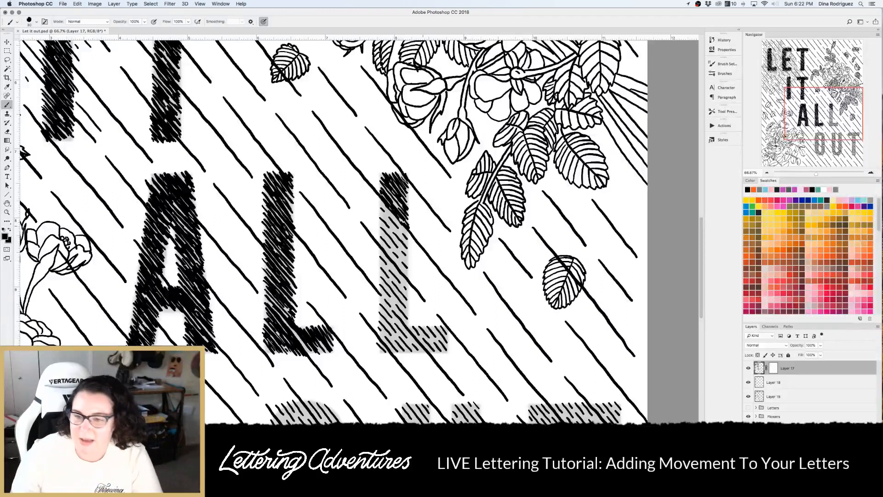
Hide Layer 17 to compare the poster without the letter strokes, and show it again
{"action": "scroll", "coordinate": [387, 203], "scroll_direction": "up", "scroll_amount": 2}
{"action": "left_click", "coordinate": [748, 369]}
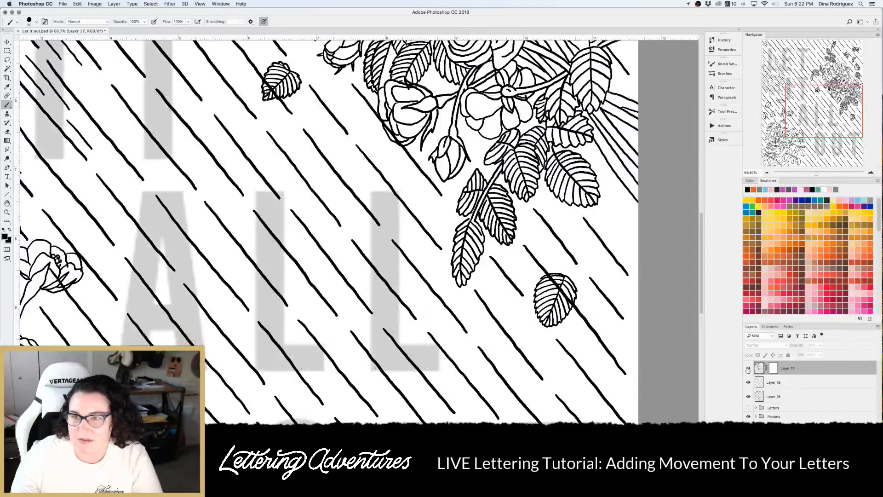
{"action": "left_click", "coordinate": [748, 369]}
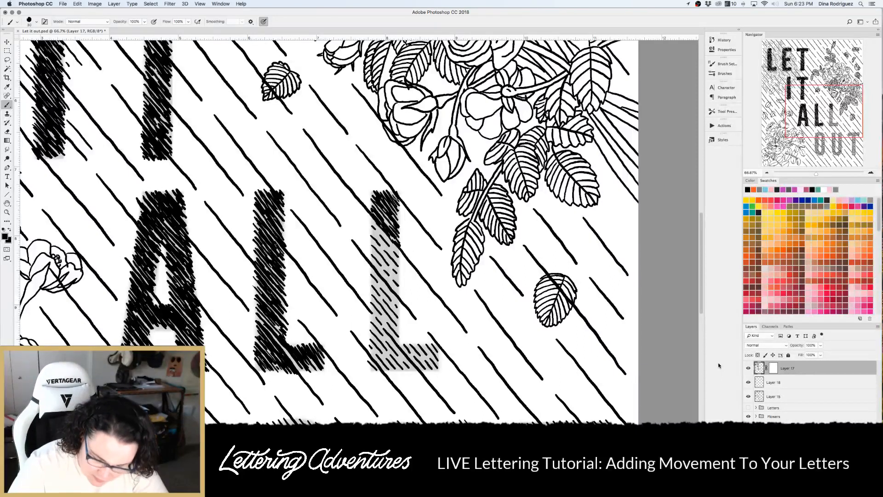
Darken the middle of the second L's stem in ALL with dense, thick diagonal strokes
{"action": "mouse_move", "coordinate": [383, 234]}
{"action": "left_mouse_down"}
{"action": "mouse_move", "coordinate": [398, 253]}
{"action": "mouse_move", "coordinate": [376, 228]}
{"action": "mouse_move", "coordinate": [398, 260]}
{"action": "mouse_move", "coordinate": [393, 251]}
{"action": "mouse_move", "coordinate": [395, 272]}
{"action": "mouse_move", "coordinate": [376, 252]}
{"action": "mouse_move", "coordinate": [395, 280]}
{"action": "mouse_move", "coordinate": [393, 271]}
{"action": "mouse_move", "coordinate": [377, 265]}
{"action": "mouse_move", "coordinate": [388, 288]}
{"action": "mouse_move", "coordinate": [397, 280]}
{"action": "mouse_move", "coordinate": [391, 271]}
{"action": "left_mouse_up"}
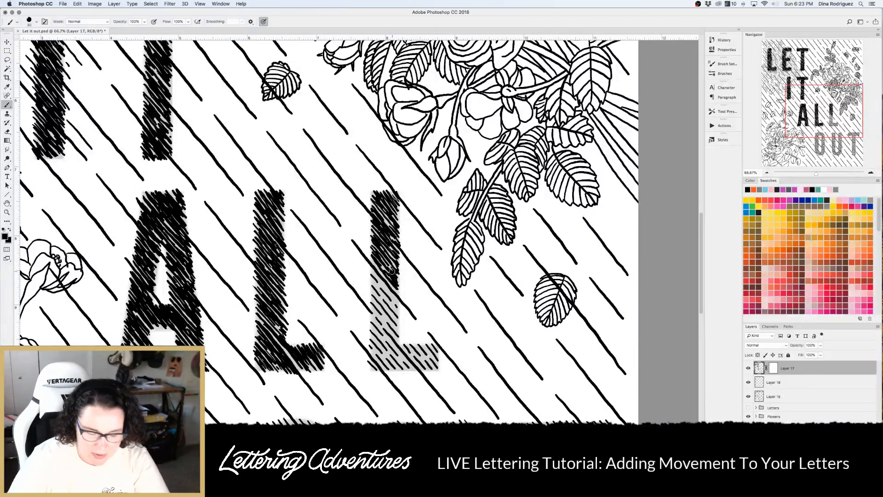
{"action": "scroll", "coordinate": [391, 272], "scroll_direction": "down", "scroll_amount": 5}
{"action": "mouse_move", "coordinate": [365, 184]}
{"action": "left_mouse_down"}
{"action": "mouse_move", "coordinate": [390, 214]}
{"action": "mouse_move", "coordinate": [378, 205]}
{"action": "mouse_move", "coordinate": [371, 213]}
{"action": "mouse_move", "coordinate": [386, 223]}
{"action": "mouse_move", "coordinate": [367, 203]}
{"action": "mouse_move", "coordinate": [392, 228]}
{"action": "left_mouse_up"}
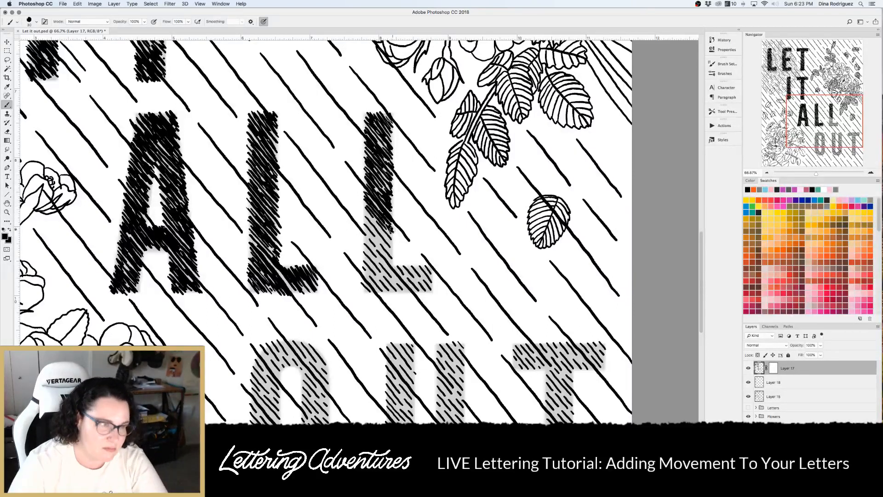
{"action": "mouse_move", "coordinate": [390, 229]}
{"action": "left_mouse_down"}
{"action": "mouse_move", "coordinate": [390, 244]}
{"action": "mouse_move", "coordinate": [383, 220]}
{"action": "mouse_move", "coordinate": [367, 225]}
{"action": "mouse_move", "coordinate": [356, 213]}
{"action": "mouse_move", "coordinate": [392, 255]}
{"action": "left_mouse_up"}
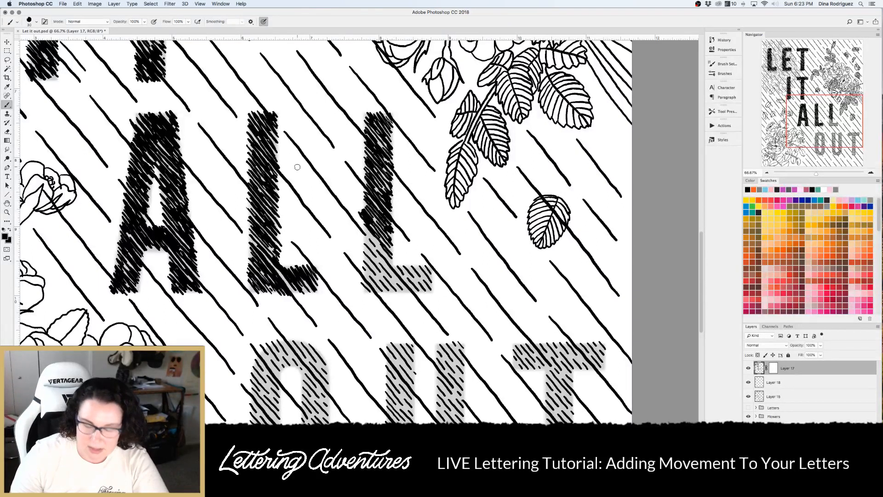
{"action": "left_click_drag", "start_coordinate": [383, 251], "coordinate": [363, 227]}
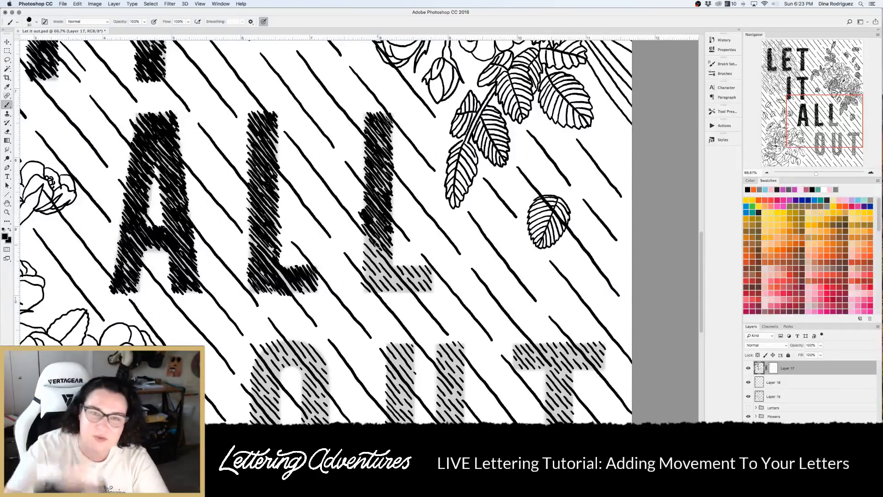
Darken the lower stem and foot of the second L in ALL with dense diagonal strokes, and save the document
{"action": "mouse_move", "coordinate": [375, 244]}
{"action": "left_mouse_down"}
{"action": "mouse_move", "coordinate": [394, 266]}
{"action": "mouse_move", "coordinate": [398, 253]}
{"action": "mouse_move", "coordinate": [368, 240]}
{"action": "mouse_move", "coordinate": [385, 261]}
{"action": "mouse_move", "coordinate": [372, 256]}
{"action": "mouse_move", "coordinate": [380, 267]}
{"action": "mouse_move", "coordinate": [406, 292]}
{"action": "mouse_move", "coordinate": [366, 259]}
{"action": "mouse_move", "coordinate": [382, 281]}
{"action": "mouse_move", "coordinate": [368, 264]}
{"action": "mouse_move", "coordinate": [371, 292]}
{"action": "mouse_move", "coordinate": [393, 266]}
{"action": "mouse_move", "coordinate": [413, 287]}
{"action": "mouse_move", "coordinate": [412, 269]}
{"action": "mouse_move", "coordinate": [424, 284]}
{"action": "mouse_move", "coordinate": [416, 267]}
{"action": "mouse_move", "coordinate": [430, 283]}
{"action": "mouse_move", "coordinate": [428, 272]}
{"action": "left_mouse_up"}
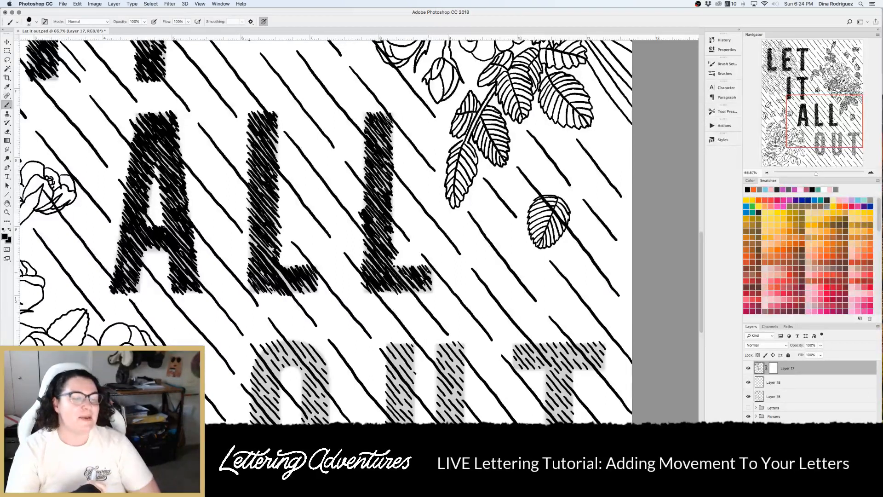
{"action": "scroll", "coordinate": [412, 295], "scroll_direction": "right", "scroll_amount": 3}
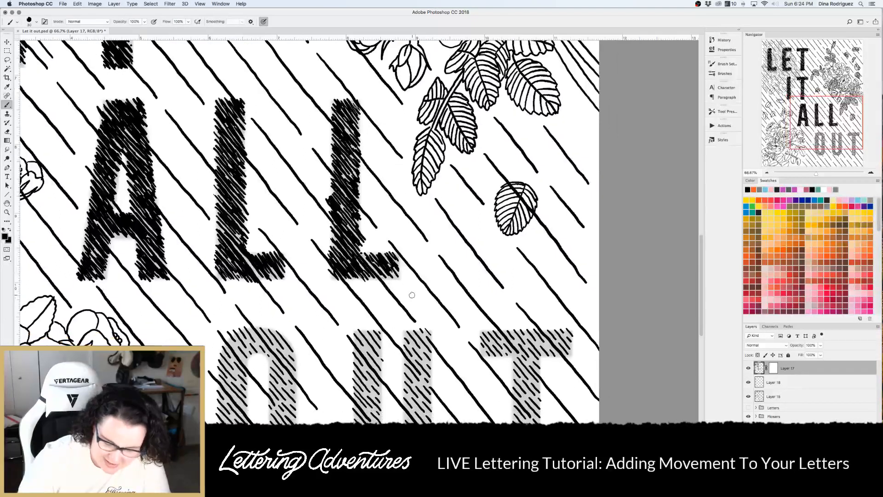
{"action": "mouse_move", "coordinate": [390, 263]}
{"action": "left_mouse_down"}
{"action": "mouse_move", "coordinate": [401, 281]}
{"action": "mouse_move", "coordinate": [402, 266]}
{"action": "left_mouse_up"}
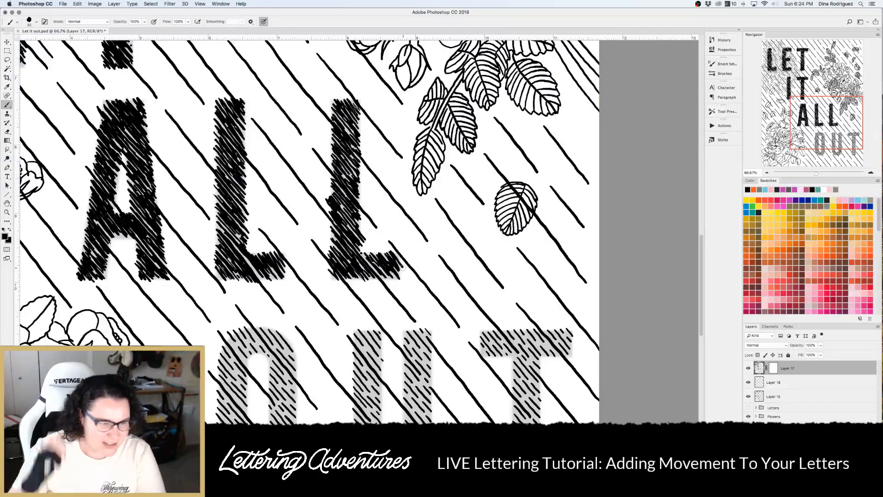
{"action": "scroll", "coordinate": [401, 265], "scroll_direction": "down", "scroll_amount": 5}
{"action": "scroll", "coordinate": [401, 266], "scroll_direction": "left", "scroll_amount": 3}
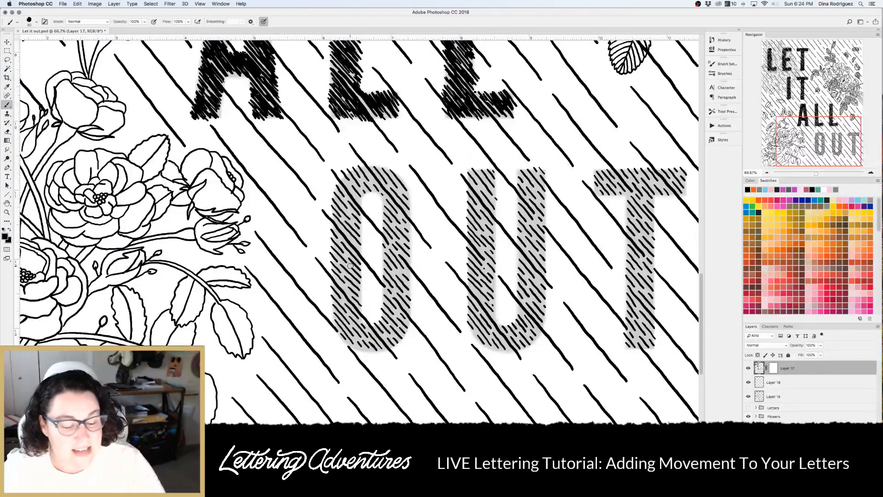
{"action": "key", "text": "super+s"}
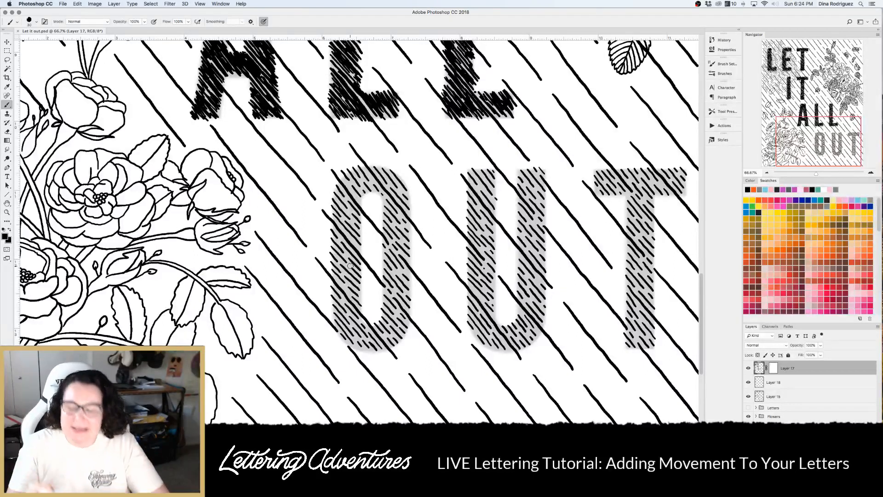
Darken the top curve and upper right side of the O in OUT with dense diagonal strokes
{"action": "mouse_move", "coordinate": [340, 174]}
{"action": "left_mouse_down"}
{"action": "mouse_move", "coordinate": [363, 204]}
{"action": "mouse_move", "coordinate": [345, 171]}
{"action": "mouse_move", "coordinate": [365, 198]}
{"action": "mouse_move", "coordinate": [359, 170]}
{"action": "mouse_move", "coordinate": [372, 186]}
{"action": "mouse_move", "coordinate": [358, 161]}
{"action": "mouse_move", "coordinate": [389, 203]}
{"action": "mouse_move", "coordinate": [380, 193]}
{"action": "left_mouse_up"}
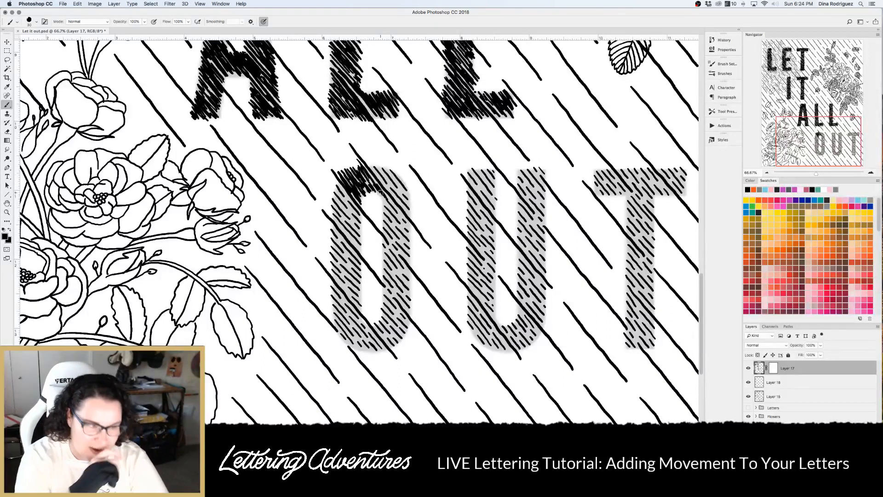
{"action": "mouse_move", "coordinate": [379, 193]}
{"action": "left_mouse_down"}
{"action": "mouse_move", "coordinate": [382, 175]}
{"action": "mouse_move", "coordinate": [392, 195]}
{"action": "mouse_move", "coordinate": [380, 172]}
{"action": "mouse_move", "coordinate": [395, 189]}
{"action": "left_mouse_up"}
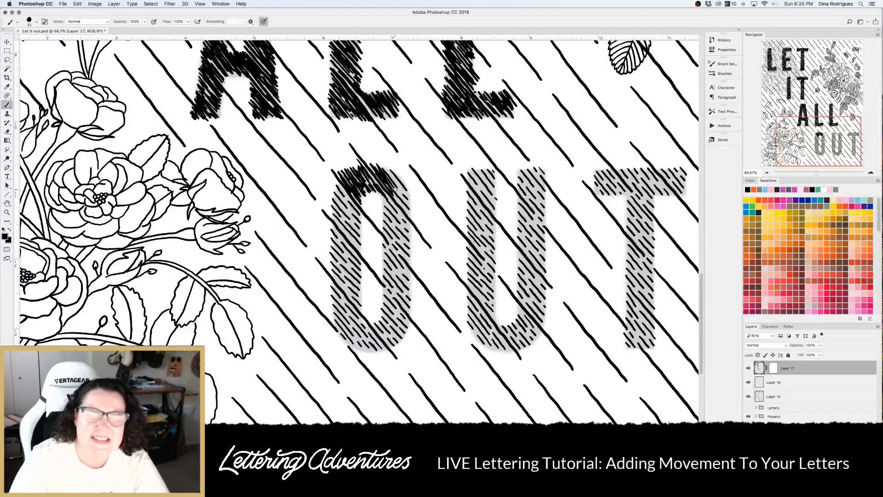
{"action": "mouse_move", "coordinate": [395, 188]}
{"action": "left_mouse_down"}
{"action": "mouse_move", "coordinate": [408, 205]}
{"action": "mouse_move", "coordinate": [396, 172]}
{"action": "mouse_move", "coordinate": [406, 186]}
{"action": "left_mouse_up"}
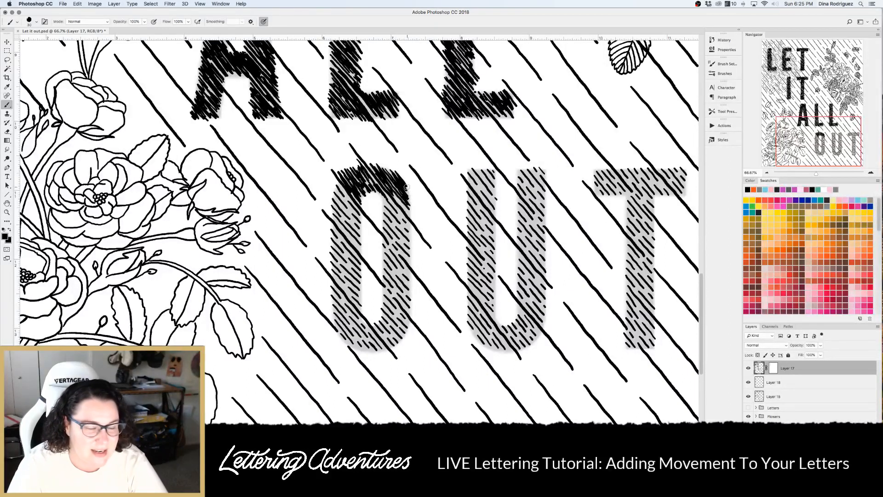
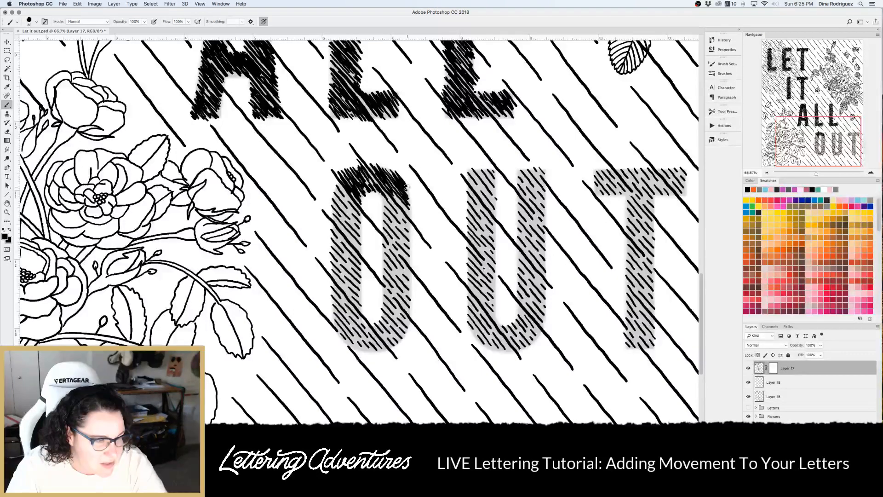
{"action": "mouse_move", "coordinate": [391, 194]}
{"action": "left_mouse_down"}
{"action": "mouse_move", "coordinate": [414, 221]}
{"action": "mouse_move", "coordinate": [400, 229]}
{"action": "mouse_move", "coordinate": [409, 241]}
{"action": "mouse_move", "coordinate": [416, 236]}
{"action": "mouse_move", "coordinate": [409, 248]}
{"action": "left_mouse_up"}
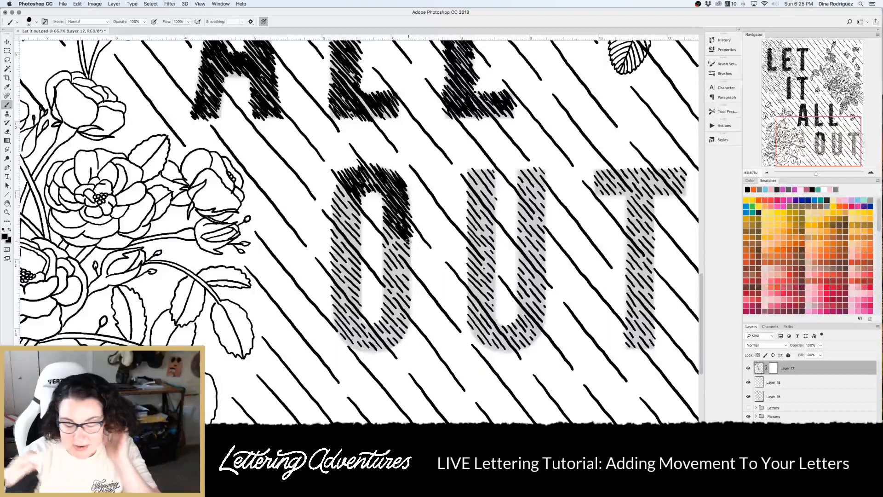
{"action": "left_click_drag", "start_coordinate": [384, 222], "coordinate": [409, 249]}
Darken the upper left side of the O in OUT with dense, thick diagonal strokes
{"action": "left_click_drag", "start_coordinate": [333, 180], "coordinate": [361, 220]}
{"action": "left_click_drag", "start_coordinate": [351, 209], "coordinate": [362, 223]}
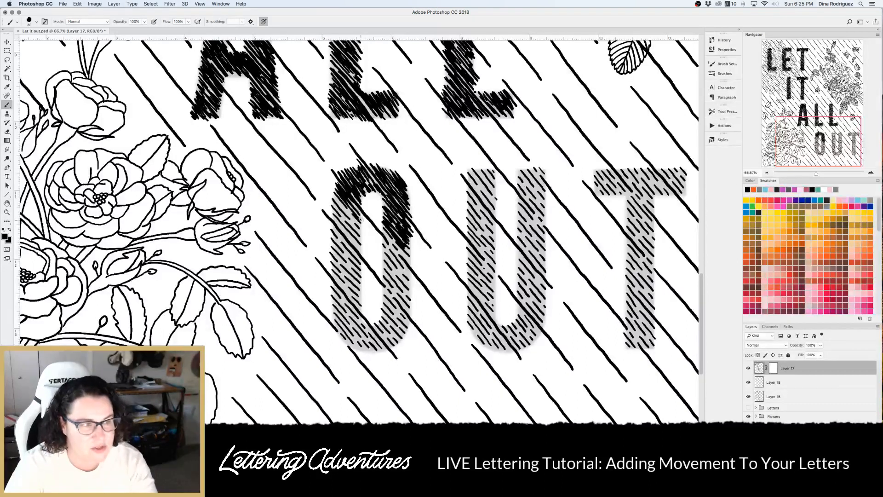
{"action": "left_click_drag", "start_coordinate": [335, 196], "coordinate": [357, 226]}
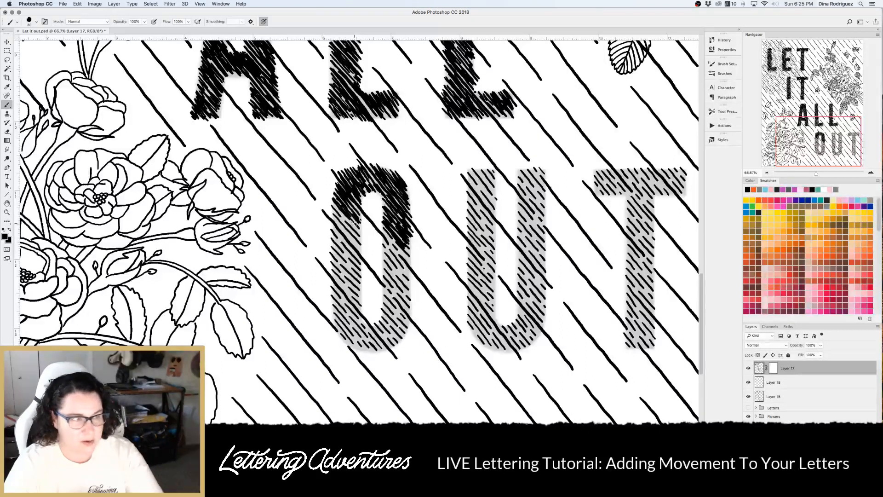
{"action": "left_click_drag", "start_coordinate": [332, 201], "coordinate": [361, 227]}
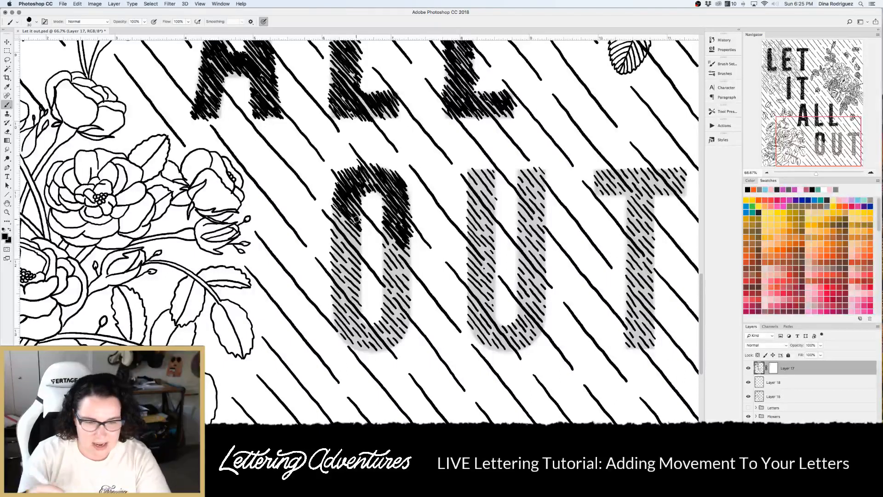
{"action": "mouse_move", "coordinate": [354, 215]}
{"action": "left_mouse_down"}
{"action": "mouse_move", "coordinate": [361, 221]}
{"action": "mouse_move", "coordinate": [351, 228]}
{"action": "mouse_move", "coordinate": [340, 215]}
{"action": "left_mouse_up"}
{"action": "left_click_drag", "start_coordinate": [340, 218], "coordinate": [348, 225]}
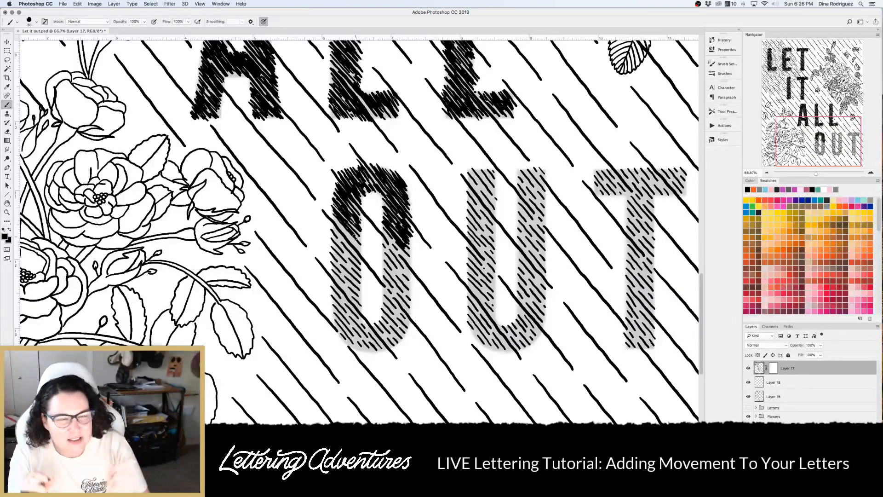
{"action": "left_click_drag", "start_coordinate": [352, 229], "coordinate": [359, 235]}
{"action": "mouse_move", "coordinate": [332, 216]}
{"action": "left_mouse_down"}
{"action": "mouse_move", "coordinate": [360, 252]}
{"action": "mouse_move", "coordinate": [355, 242]}
{"action": "left_mouse_up"}
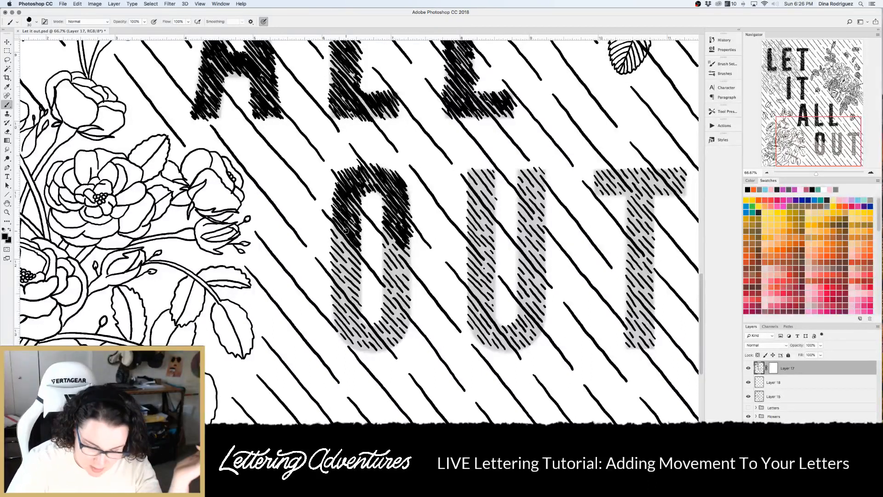
Darken the middle of the O's left side in OUT with dense diagonal strokes
{"action": "mouse_move", "coordinate": [331, 223]}
{"action": "left_mouse_down"}
{"action": "mouse_move", "coordinate": [363, 266]}
{"action": "mouse_move", "coordinate": [345, 252]}
{"action": "mouse_move", "coordinate": [351, 259]}
{"action": "left_mouse_up"}
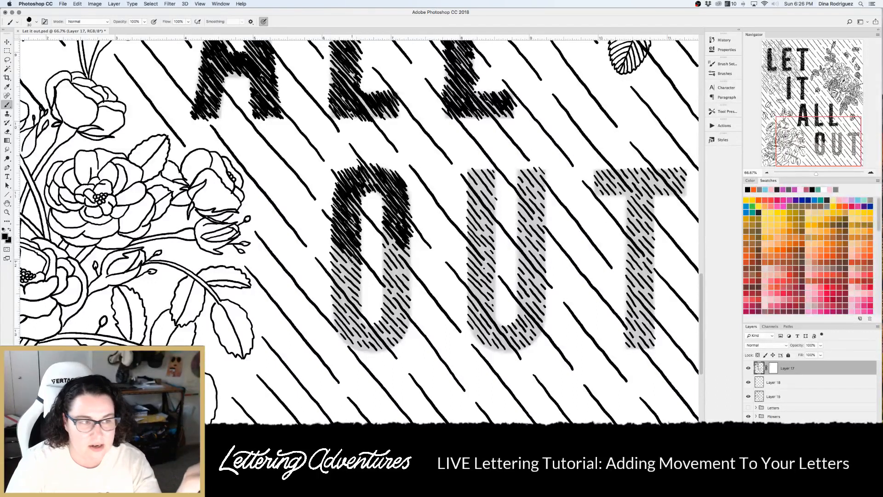
{"action": "mouse_move", "coordinate": [344, 251]}
{"action": "left_mouse_down"}
{"action": "mouse_move", "coordinate": [363, 271]}
{"action": "mouse_move", "coordinate": [341, 259]}
{"action": "mouse_move", "coordinate": [352, 272]}
{"action": "left_mouse_up"}
{"action": "left_click_drag", "start_coordinate": [330, 249], "coordinate": [358, 276]}
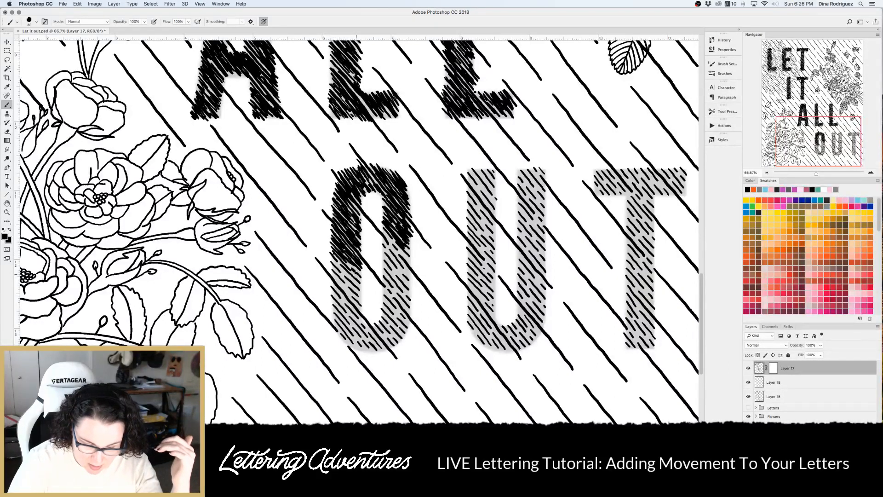
{"action": "mouse_move", "coordinate": [343, 257]}
{"action": "left_mouse_down"}
{"action": "mouse_move", "coordinate": [363, 275]}
{"action": "mouse_move", "coordinate": [356, 274]}
{"action": "left_mouse_up"}
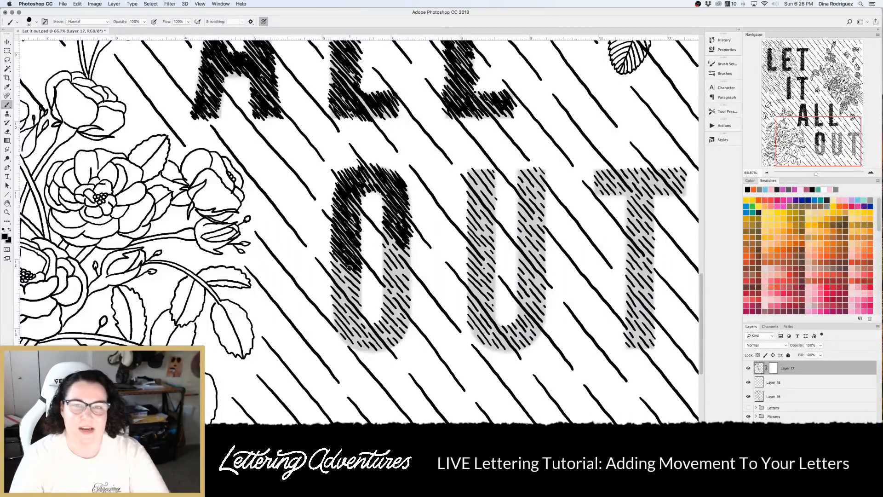
{"action": "mouse_move", "coordinate": [349, 268]}
{"action": "left_mouse_down"}
{"action": "mouse_move", "coordinate": [342, 262]}
{"action": "mouse_move", "coordinate": [363, 282]}
{"action": "left_mouse_up"}
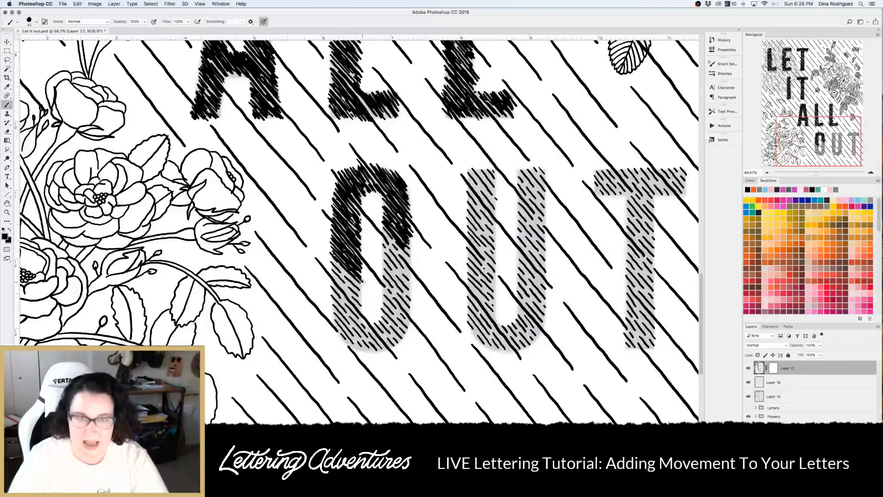
{"action": "left_click_drag", "start_coordinate": [331, 259], "coordinate": [361, 287]}
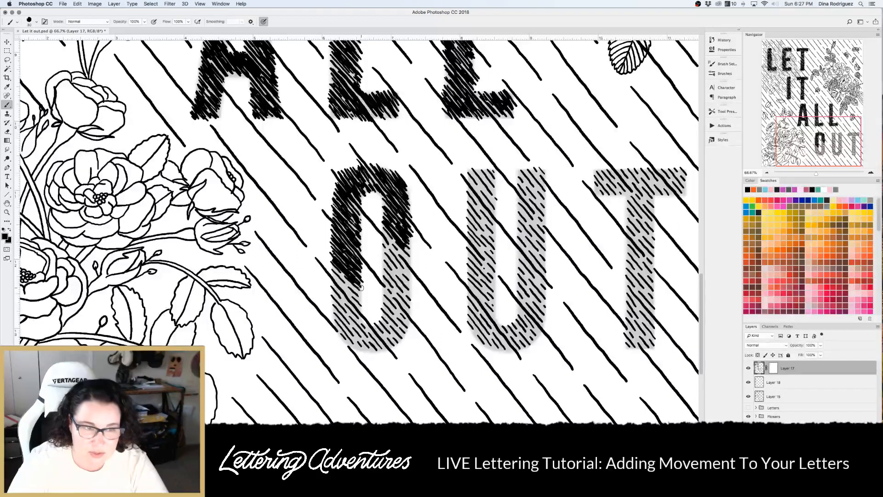
{"action": "left_click_drag", "start_coordinate": [330, 265], "coordinate": [347, 284]}
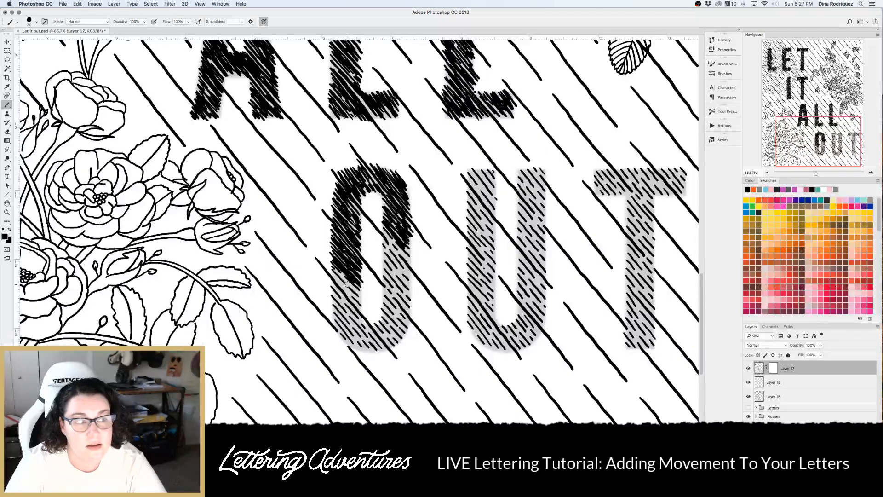
Darken the lower left side and the start of the bottom curve of the O in OUT with dense diagonal strokes
{"action": "left_click_drag", "start_coordinate": [330, 265], "coordinate": [365, 308]}
{"action": "mouse_move", "coordinate": [331, 282]}
{"action": "left_mouse_down"}
{"action": "mouse_move", "coordinate": [353, 309]}
{"action": "mouse_move", "coordinate": [330, 290]}
{"action": "mouse_move", "coordinate": [379, 342]}
{"action": "mouse_move", "coordinate": [331, 302]}
{"action": "mouse_move", "coordinate": [366, 351]}
{"action": "mouse_move", "coordinate": [338, 321]}
{"action": "mouse_move", "coordinate": [343, 340]}
{"action": "left_mouse_up"}
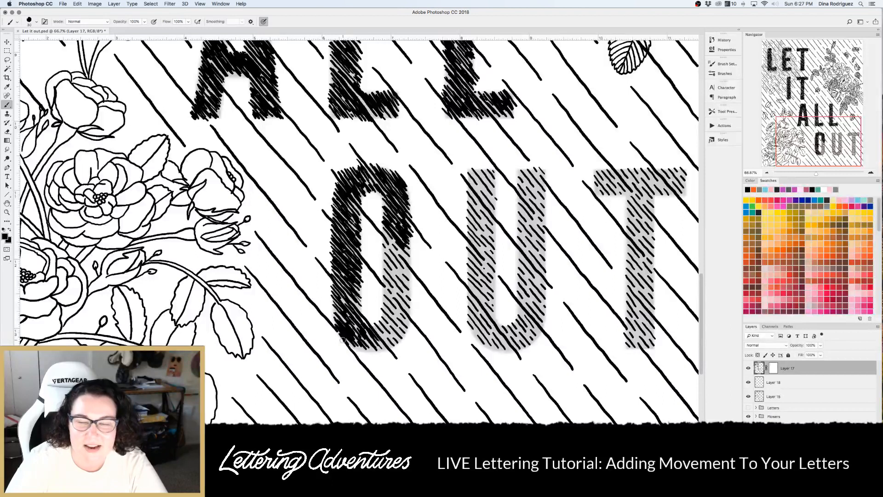
{"action": "mouse_move", "coordinate": [373, 328]}
{"action": "left_mouse_down"}
{"action": "mouse_move", "coordinate": [394, 348]}
{"action": "mouse_move", "coordinate": [382, 350]}
{"action": "left_mouse_up"}
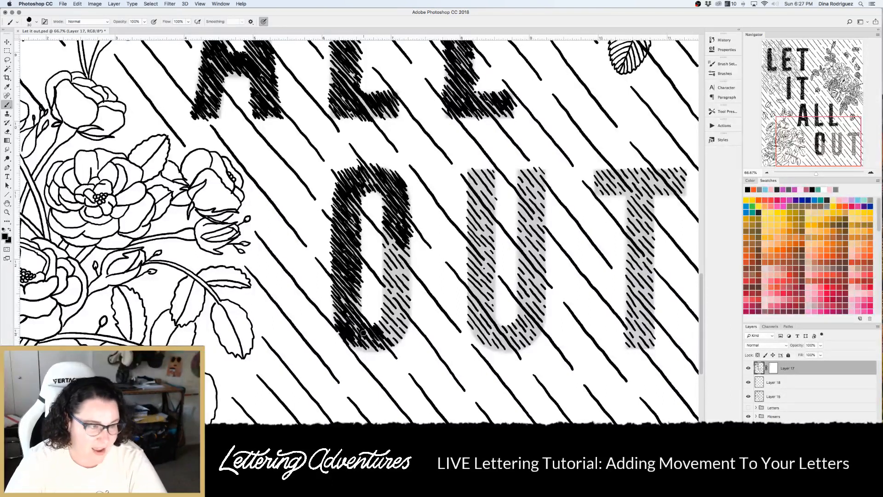
Darken the right side of the O in OUT from the bottom curve up to the finished upper part with dense diagonal strokes
{"action": "mouse_move", "coordinate": [376, 322]}
{"action": "left_mouse_down"}
{"action": "mouse_move", "coordinate": [399, 347]}
{"action": "mouse_move", "coordinate": [405, 333]}
{"action": "left_mouse_up"}
{"action": "mouse_move", "coordinate": [381, 306]}
{"action": "left_mouse_down"}
{"action": "mouse_move", "coordinate": [401, 325]}
{"action": "mouse_move", "coordinate": [395, 310]}
{"action": "mouse_move", "coordinate": [404, 316]}
{"action": "left_mouse_up"}
{"action": "mouse_move", "coordinate": [382, 286]}
{"action": "left_mouse_down"}
{"action": "mouse_move", "coordinate": [408, 312]}
{"action": "mouse_move", "coordinate": [388, 282]}
{"action": "mouse_move", "coordinate": [409, 301]}
{"action": "left_mouse_up"}
{"action": "left_click_drag", "start_coordinate": [397, 281], "coordinate": [406, 290]}
{"action": "left_click_drag", "start_coordinate": [383, 263], "coordinate": [410, 286]}
{"action": "left_click_drag", "start_coordinate": [389, 257], "coordinate": [403, 273]}
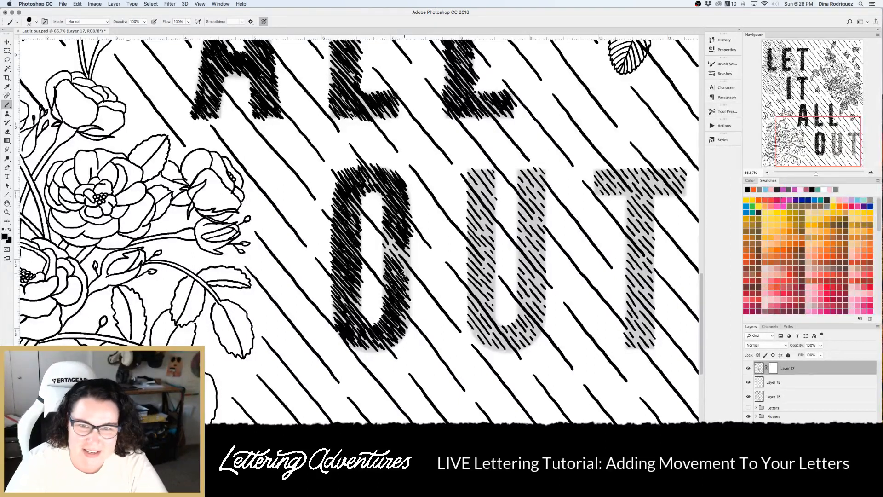
{"action": "left_click_drag", "start_coordinate": [385, 249], "coordinate": [397, 262]}
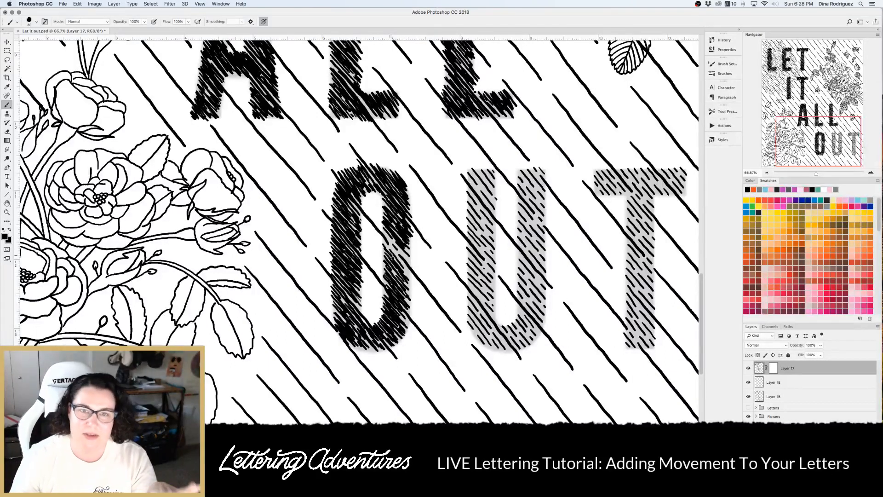
{"action": "mouse_move", "coordinate": [389, 255]}
{"action": "left_mouse_down"}
{"action": "mouse_move", "coordinate": [408, 278]}
{"action": "mouse_move", "coordinate": [383, 232]}
{"action": "mouse_move", "coordinate": [409, 265]}
{"action": "mouse_move", "coordinate": [391, 237]}
{"action": "left_mouse_up"}
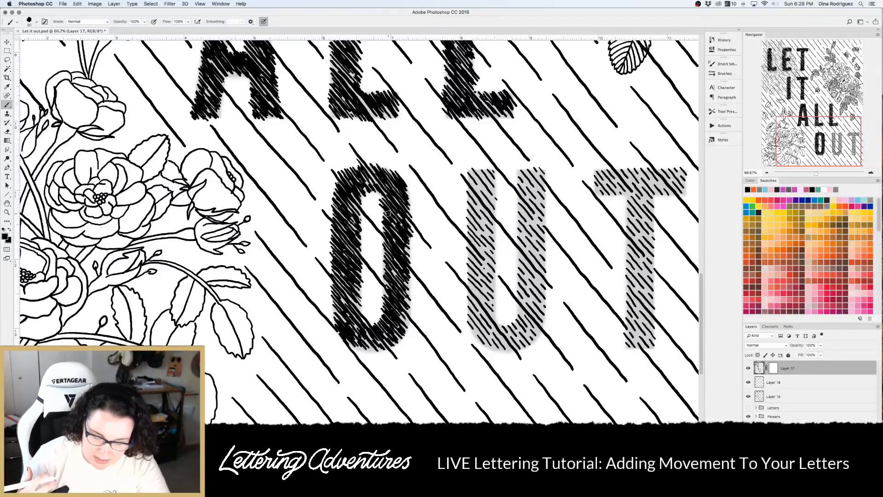
Darken the left stem of the U in OUT with dense diagonal strokes, from its top to where the curve begins
{"action": "scroll", "coordinate": [387, 213], "scroll_direction": "right", "scroll_amount": 5}
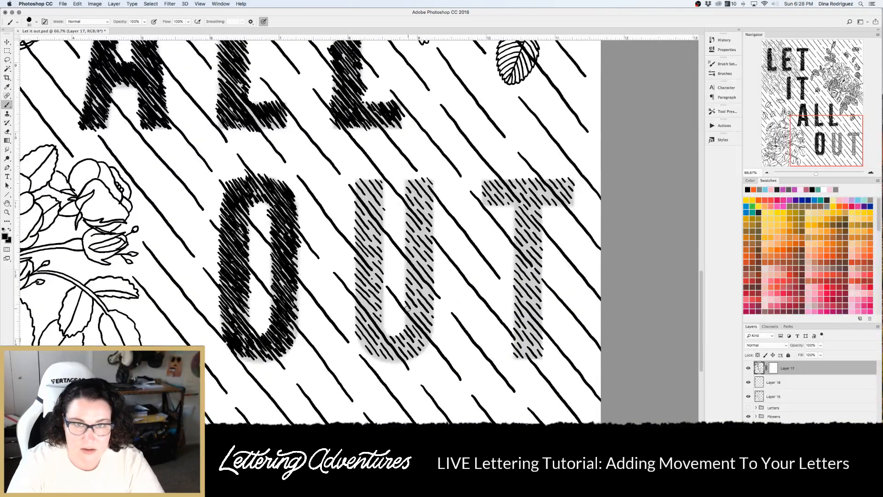
{"action": "mouse_move", "coordinate": [357, 191]}
{"action": "left_mouse_down"}
{"action": "mouse_move", "coordinate": [381, 223]}
{"action": "mouse_move", "coordinate": [360, 189]}
{"action": "mouse_move", "coordinate": [383, 212]}
{"action": "mouse_move", "coordinate": [368, 186]}
{"action": "mouse_move", "coordinate": [378, 196]}
{"action": "mouse_move", "coordinate": [372, 178]}
{"action": "mouse_move", "coordinate": [381, 183]}
{"action": "mouse_move", "coordinate": [354, 199]}
{"action": "mouse_move", "coordinate": [380, 228]}
{"action": "mouse_move", "coordinate": [355, 207]}
{"action": "mouse_move", "coordinate": [374, 234]}
{"action": "left_mouse_up"}
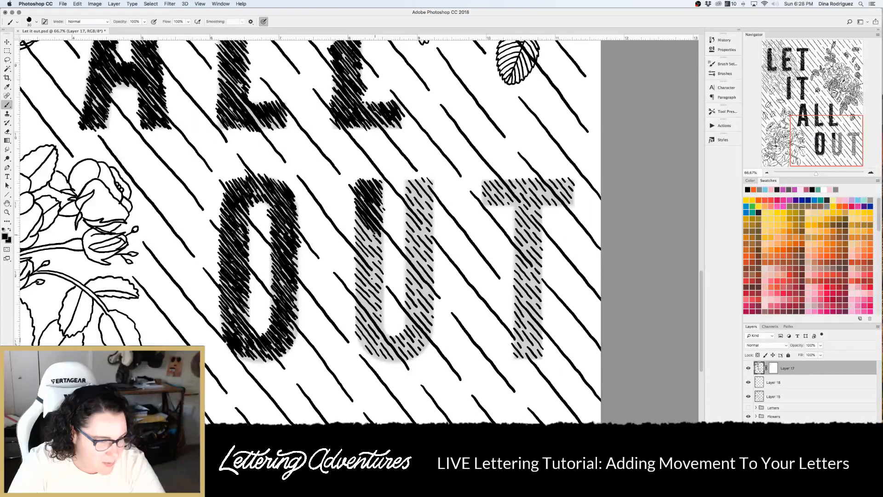
{"action": "mouse_move", "coordinate": [356, 217]}
{"action": "left_mouse_down"}
{"action": "mouse_move", "coordinate": [380, 250]}
{"action": "mouse_move", "coordinate": [375, 233]}
{"action": "mouse_move", "coordinate": [354, 223]}
{"action": "mouse_move", "coordinate": [382, 258]}
{"action": "mouse_move", "coordinate": [373, 233]}
{"action": "mouse_move", "coordinate": [375, 263]}
{"action": "mouse_move", "coordinate": [359, 249]}
{"action": "mouse_move", "coordinate": [382, 267]}
{"action": "left_mouse_up"}
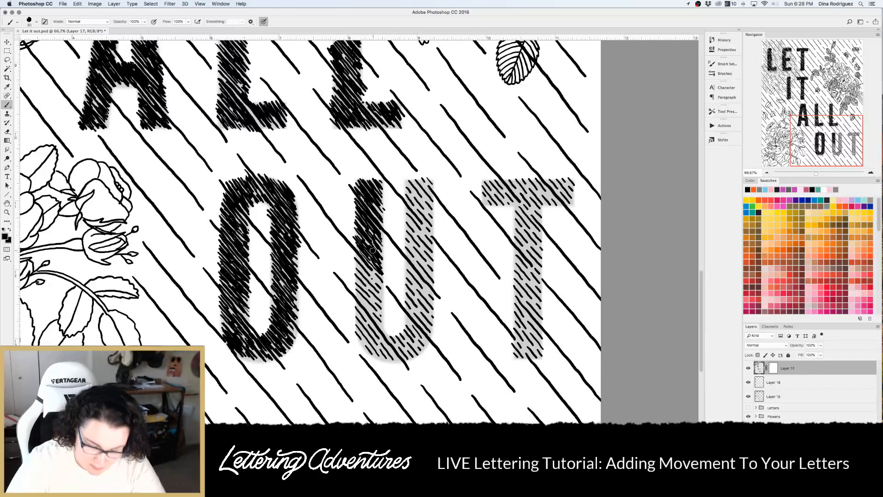
{"action": "mouse_move", "coordinate": [357, 255]}
{"action": "left_mouse_down"}
{"action": "mouse_move", "coordinate": [382, 287]}
{"action": "mouse_move", "coordinate": [371, 268]}
{"action": "mouse_move", "coordinate": [381, 288]}
{"action": "mouse_move", "coordinate": [352, 264]}
{"action": "mouse_move", "coordinate": [382, 296]}
{"action": "mouse_move", "coordinate": [362, 287]}
{"action": "mouse_move", "coordinate": [385, 314]}
{"action": "left_mouse_up"}
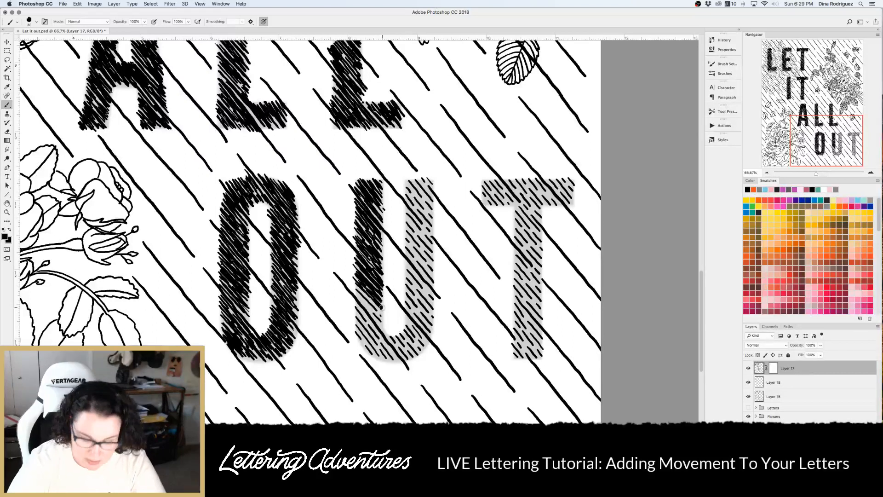
Darken the lower left end and bottom curve of the U in OUT with dense diagonal strokes
{"action": "left_click_drag", "start_coordinate": [356, 286], "coordinate": [383, 314]}
{"action": "mouse_move", "coordinate": [354, 289]}
{"action": "left_mouse_down"}
{"action": "mouse_move", "coordinate": [385, 330]}
{"action": "mouse_move", "coordinate": [382, 311]}
{"action": "mouse_move", "coordinate": [376, 329]}
{"action": "left_mouse_up"}
{"action": "mouse_move", "coordinate": [368, 317]}
{"action": "left_mouse_down"}
{"action": "mouse_move", "coordinate": [398, 362]}
{"action": "mouse_move", "coordinate": [366, 328]}
{"action": "mouse_move", "coordinate": [393, 358]}
{"action": "mouse_move", "coordinate": [361, 331]}
{"action": "mouse_move", "coordinate": [367, 353]}
{"action": "mouse_move", "coordinate": [357, 339]}
{"action": "mouse_move", "coordinate": [396, 340]}
{"action": "mouse_move", "coordinate": [414, 355]}
{"action": "mouse_move", "coordinate": [401, 331]}
{"action": "mouse_move", "coordinate": [420, 353]}
{"action": "left_mouse_up"}
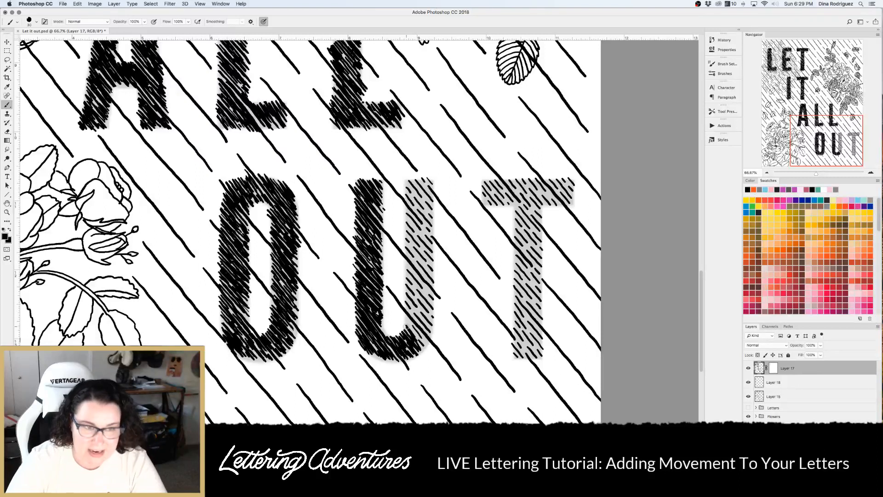
{"action": "mouse_move", "coordinate": [405, 326]}
{"action": "left_mouse_down"}
{"action": "mouse_move", "coordinate": [425, 342]}
{"action": "mouse_move", "coordinate": [404, 307]}
{"action": "mouse_move", "coordinate": [428, 337]}
{"action": "left_mouse_up"}
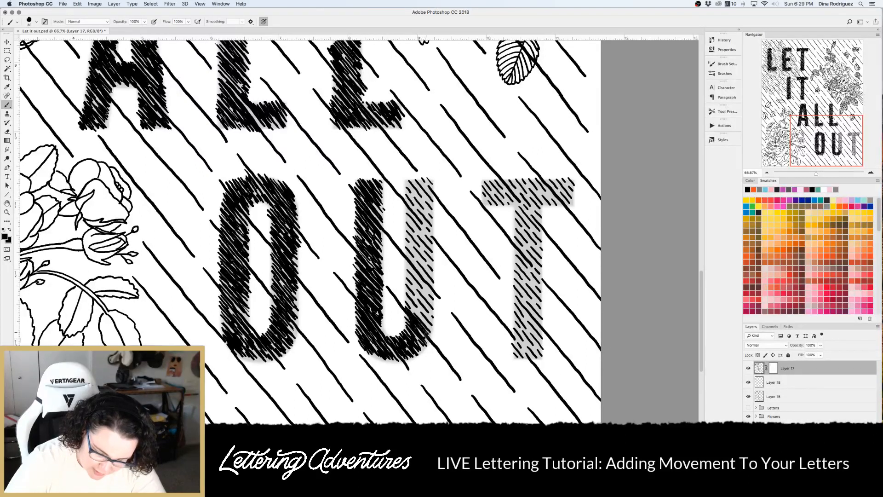
Darken the right stem of the U in OUT with dense diagonal strokes, from the bottom curve up to its top
{"action": "mouse_move", "coordinate": [428, 336]}
{"action": "left_mouse_down"}
{"action": "mouse_move", "coordinate": [409, 308]}
{"action": "mouse_move", "coordinate": [426, 323]}
{"action": "mouse_move", "coordinate": [407, 289]}
{"action": "mouse_move", "coordinate": [433, 322]}
{"action": "mouse_move", "coordinate": [411, 281]}
{"action": "mouse_move", "coordinate": [429, 298]}
{"action": "mouse_move", "coordinate": [408, 263]}
{"action": "mouse_move", "coordinate": [434, 296]}
{"action": "mouse_move", "coordinate": [408, 245]}
{"action": "mouse_move", "coordinate": [431, 273]}
{"action": "mouse_move", "coordinate": [424, 258]}
{"action": "mouse_move", "coordinate": [430, 263]}
{"action": "mouse_move", "coordinate": [406, 226]}
{"action": "mouse_move", "coordinate": [424, 256]}
{"action": "mouse_move", "coordinate": [415, 233]}
{"action": "mouse_move", "coordinate": [428, 248]}
{"action": "left_mouse_up"}
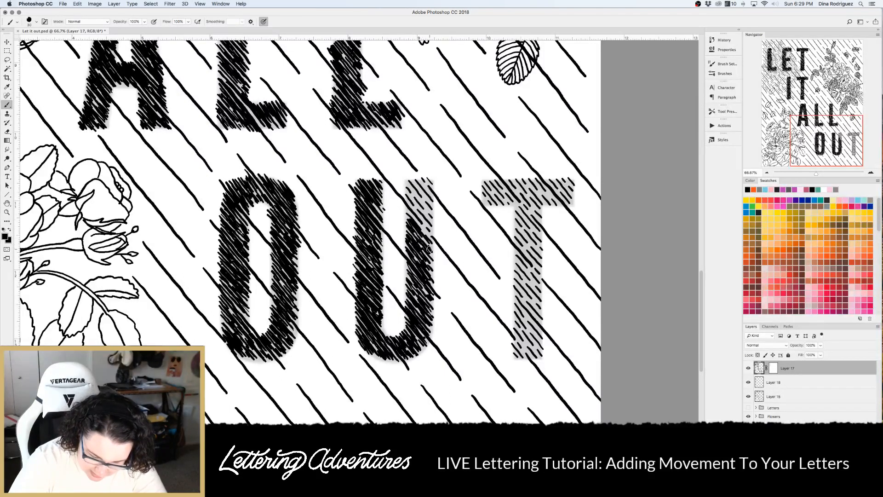
{"action": "scroll", "coordinate": [428, 248], "scroll_direction": "right", "scroll_amount": 2}
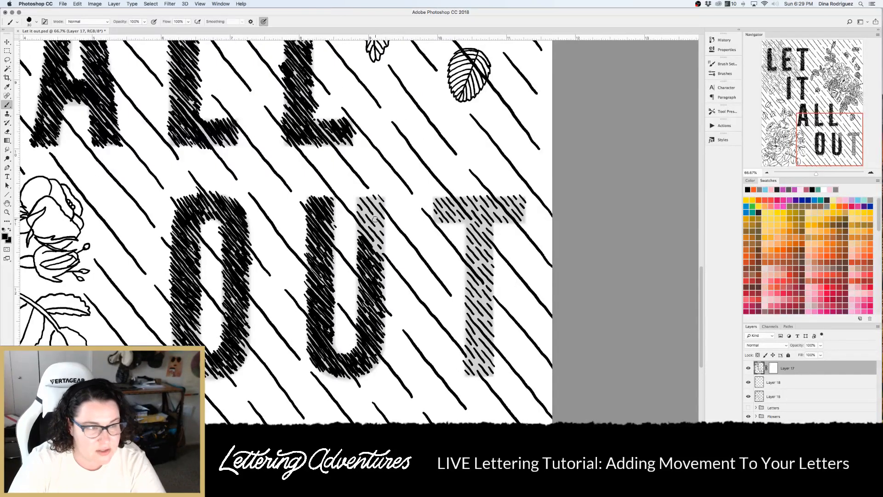
{"action": "mouse_move", "coordinate": [375, 219]}
{"action": "left_mouse_down"}
{"action": "mouse_move", "coordinate": [359, 226]}
{"action": "mouse_move", "coordinate": [380, 249]}
{"action": "left_mouse_up"}
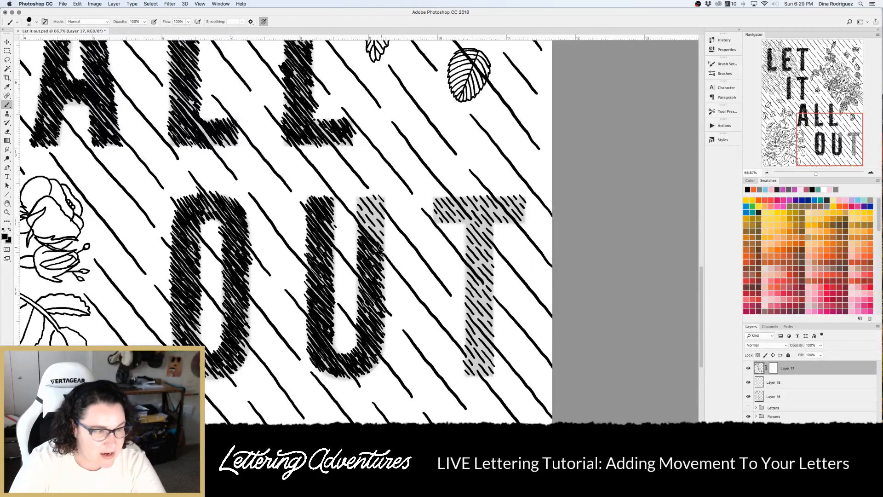
{"action": "mouse_move", "coordinate": [370, 235]}
{"action": "left_mouse_down"}
{"action": "mouse_move", "coordinate": [357, 213]}
{"action": "mouse_move", "coordinate": [371, 226]}
{"action": "mouse_move", "coordinate": [358, 201]}
{"action": "mouse_move", "coordinate": [383, 237]}
{"action": "mouse_move", "coordinate": [364, 196]}
{"action": "mouse_move", "coordinate": [386, 224]}
{"action": "mouse_move", "coordinate": [381, 201]}
{"action": "left_mouse_up"}
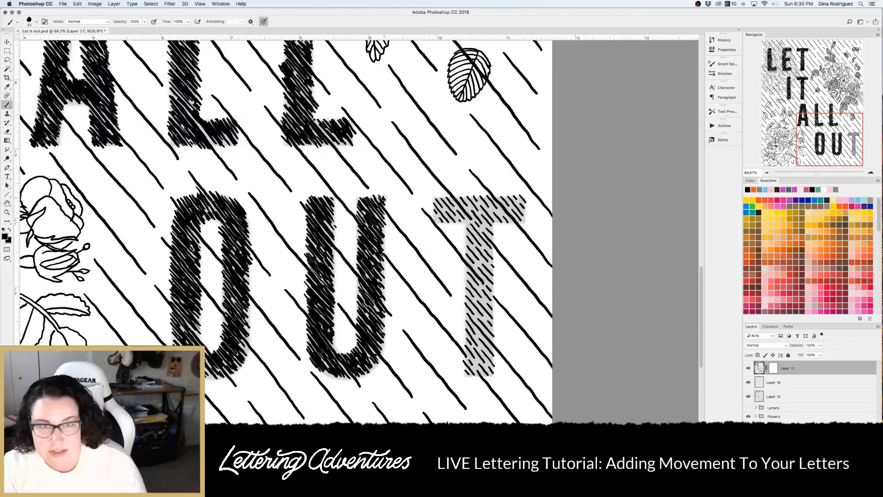
Darken the crossbar and the top of the stem of the T in OUT with dense diagonal strokes
{"action": "scroll", "coordinate": [382, 198], "scroll_direction": "right", "scroll_amount": 5}
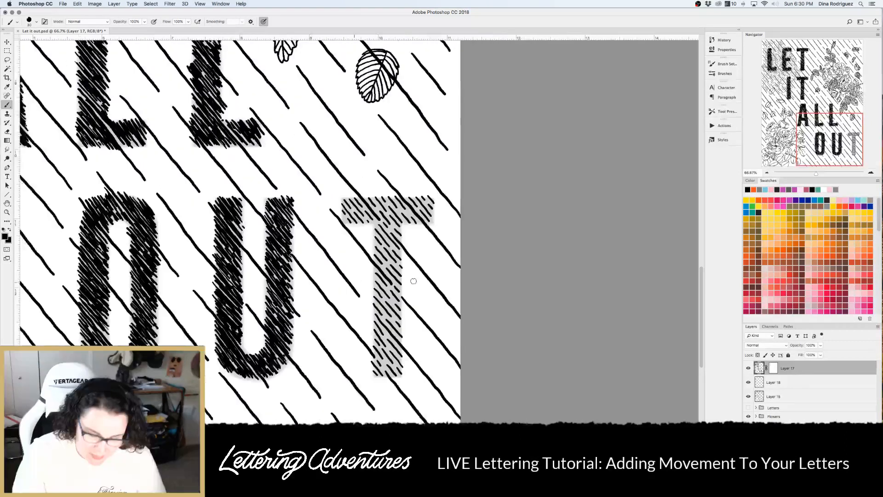
{"action": "mouse_move", "coordinate": [305, 219]}
{"action": "left_mouse_down"}
{"action": "mouse_move", "coordinate": [327, 220]}
{"action": "mouse_move", "coordinate": [315, 202]}
{"action": "mouse_move", "coordinate": [339, 225]}
{"action": "mouse_move", "coordinate": [332, 207]}
{"action": "mouse_move", "coordinate": [350, 232]}
{"action": "mouse_move", "coordinate": [335, 200]}
{"action": "mouse_move", "coordinate": [360, 232]}
{"action": "mouse_move", "coordinate": [343, 200]}
{"action": "mouse_move", "coordinate": [356, 220]}
{"action": "mouse_move", "coordinate": [351, 213]}
{"action": "mouse_move", "coordinate": [366, 224]}
{"action": "mouse_move", "coordinate": [360, 212]}
{"action": "mouse_move", "coordinate": [378, 225]}
{"action": "mouse_move", "coordinate": [364, 205]}
{"action": "mouse_move", "coordinate": [378, 228]}
{"action": "mouse_move", "coordinate": [375, 208]}
{"action": "mouse_move", "coordinate": [390, 218]}
{"action": "mouse_move", "coordinate": [384, 204]}
{"action": "mouse_move", "coordinate": [396, 202]}
{"action": "mouse_move", "coordinate": [394, 228]}
{"action": "mouse_move", "coordinate": [392, 217]}
{"action": "mouse_move", "coordinate": [363, 236]}
{"action": "mouse_move", "coordinate": [354, 232]}
{"action": "mouse_move", "coordinate": [361, 243]}
{"action": "mouse_move", "coordinate": [347, 227]}
{"action": "mouse_move", "coordinate": [358, 244]}
{"action": "left_mouse_up"}
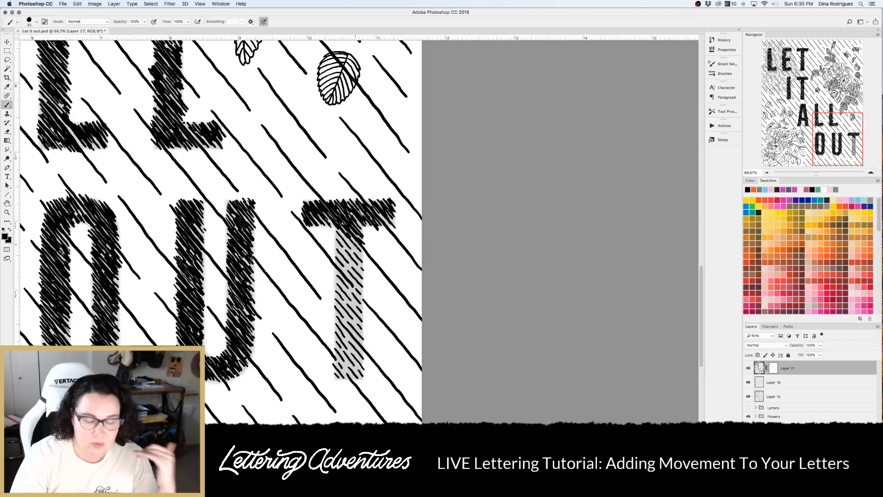
{"action": "mouse_move", "coordinate": [356, 244]}
{"action": "left_mouse_down"}
{"action": "mouse_move", "coordinate": [340, 227]}
{"action": "mouse_move", "coordinate": [360, 255]}
{"action": "left_mouse_up"}
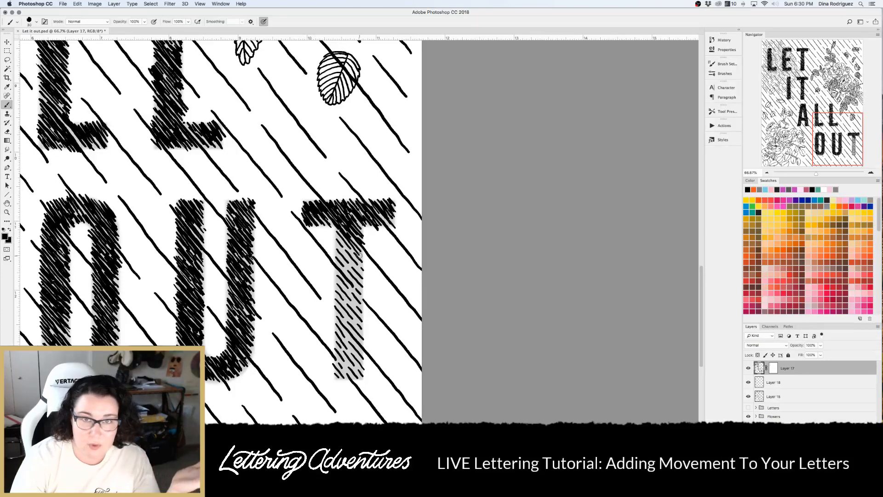
{"action": "mouse_move", "coordinate": [359, 255]}
{"action": "left_mouse_down"}
{"action": "mouse_move", "coordinate": [351, 237]}
{"action": "mouse_move", "coordinate": [361, 253]}
{"action": "mouse_move", "coordinate": [334, 234]}
{"action": "mouse_move", "coordinate": [362, 264]}
{"action": "mouse_move", "coordinate": [362, 255]}
{"action": "mouse_move", "coordinate": [349, 257]}
{"action": "mouse_move", "coordinate": [361, 275]}
{"action": "mouse_move", "coordinate": [363, 264]}
{"action": "left_mouse_up"}
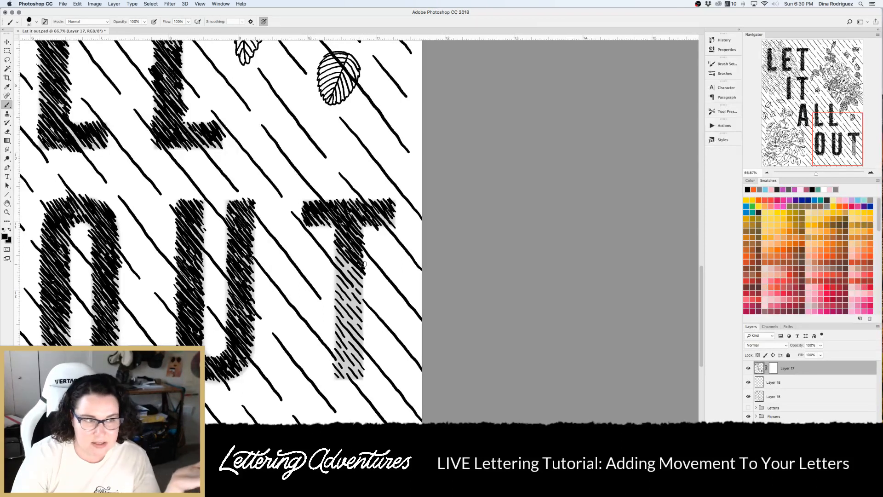
Darken the rest of the stem of the T in OUT with dense diagonal strokes down to its foot
{"action": "mouse_move", "coordinate": [363, 265]}
{"action": "left_mouse_down"}
{"action": "mouse_move", "coordinate": [351, 265]}
{"action": "mouse_move", "coordinate": [368, 290]}
{"action": "mouse_move", "coordinate": [345, 265]}
{"action": "mouse_move", "coordinate": [359, 290]}
{"action": "mouse_move", "coordinate": [358, 282]}
{"action": "left_mouse_up"}
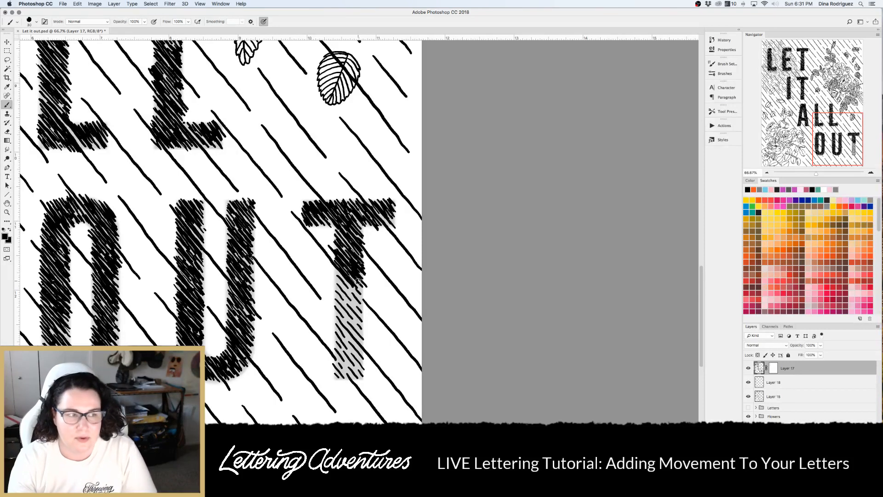
{"action": "mouse_move", "coordinate": [357, 281]}
{"action": "left_mouse_down"}
{"action": "mouse_move", "coordinate": [333, 270]}
{"action": "mouse_move", "coordinate": [353, 301]}
{"action": "left_mouse_up"}
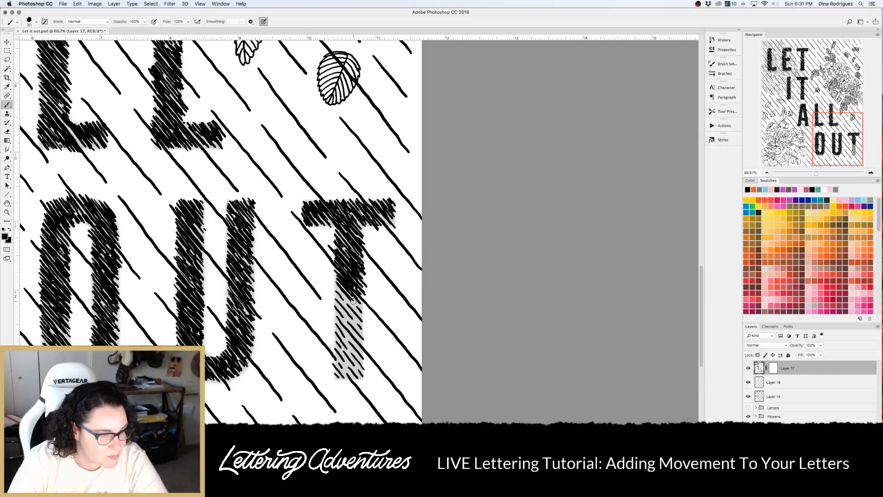
{"action": "left_click_drag", "start_coordinate": [353, 301], "coordinate": [364, 311]}
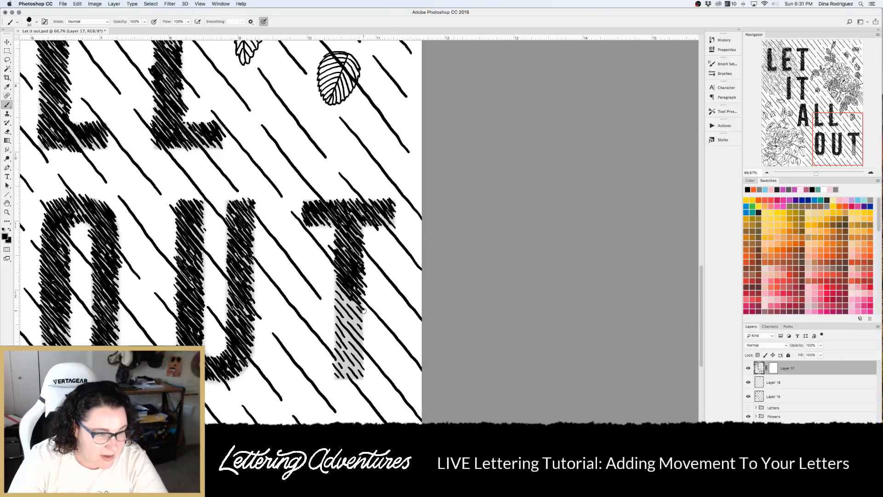
{"action": "mouse_move", "coordinate": [363, 311]}
{"action": "left_mouse_down"}
{"action": "mouse_move", "coordinate": [338, 288]}
{"action": "mouse_move", "coordinate": [364, 327]}
{"action": "left_mouse_up"}
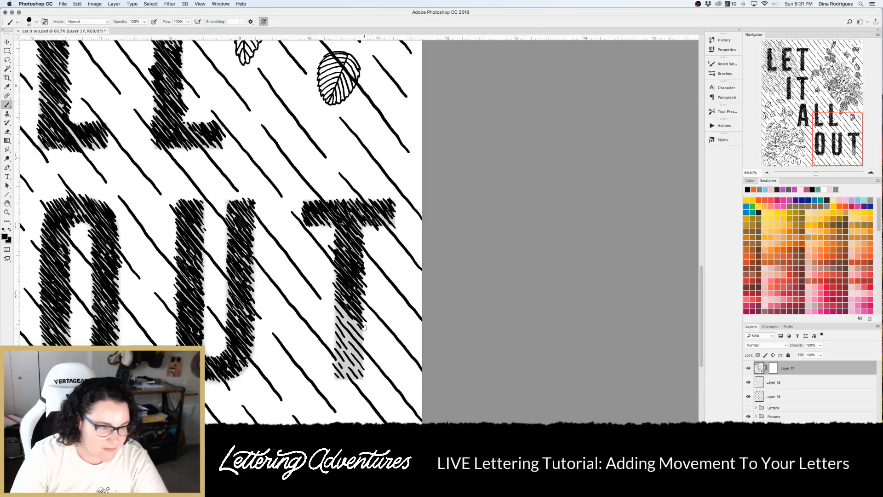
{"action": "mouse_move", "coordinate": [340, 309]}
{"action": "left_mouse_down"}
{"action": "mouse_move", "coordinate": [364, 336]}
{"action": "mouse_move", "coordinate": [339, 309]}
{"action": "mouse_move", "coordinate": [353, 330]}
{"action": "mouse_move", "coordinate": [336, 316]}
{"action": "mouse_move", "coordinate": [366, 348]}
{"action": "mouse_move", "coordinate": [334, 321]}
{"action": "mouse_move", "coordinate": [366, 359]}
{"action": "mouse_move", "coordinate": [335, 330]}
{"action": "mouse_move", "coordinate": [363, 370]}
{"action": "mouse_move", "coordinate": [336, 346]}
{"action": "mouse_move", "coordinate": [362, 381]}
{"action": "mouse_move", "coordinate": [337, 357]}
{"action": "mouse_move", "coordinate": [351, 376]}
{"action": "mouse_move", "coordinate": [330, 370]}
{"action": "left_mouse_up"}
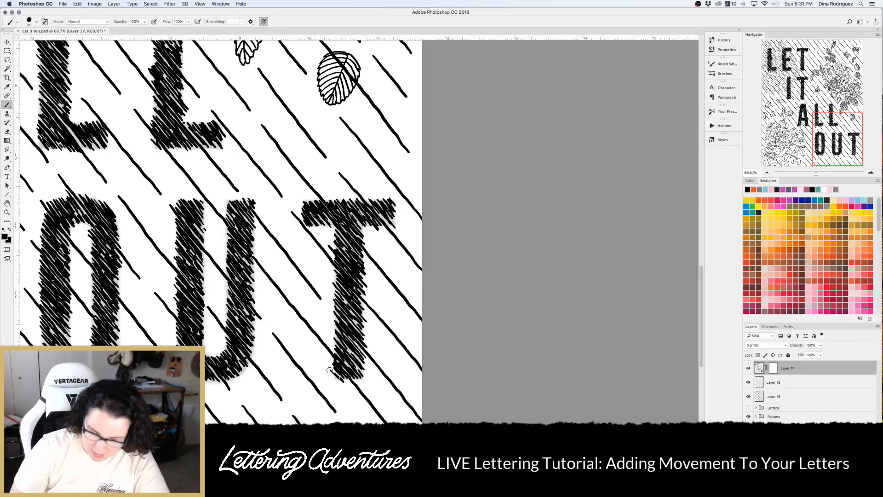
Reduce the brush size and add short, thin diagonal strokes above and below the left half of the T's crossbar in LET
{"action": "key", "text": "ctrl+minus"}
{"action": "key", "text": "ctrl+minus"}
{"action": "key", "text": "ctrl+minus"}
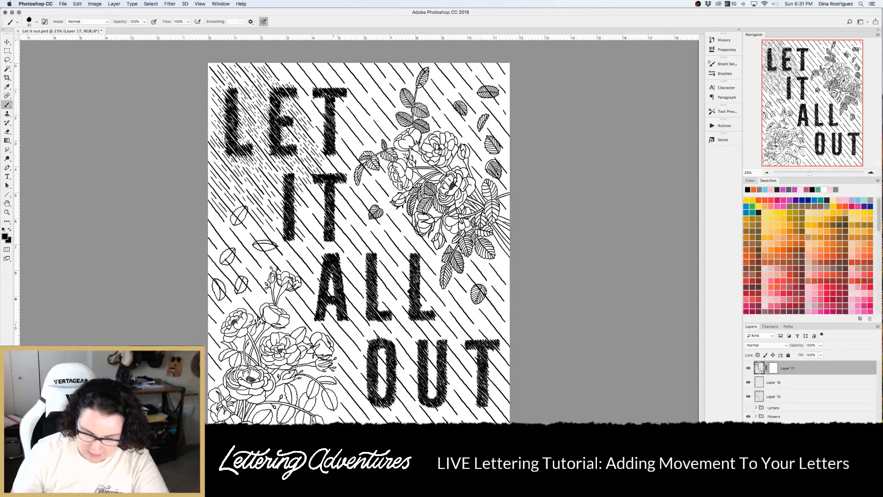
{"action": "key", "text": "ctrl+plus"}
{"action": "key", "text": "ctrl+plus"}
{"action": "key", "text": "ctrl+plus"}
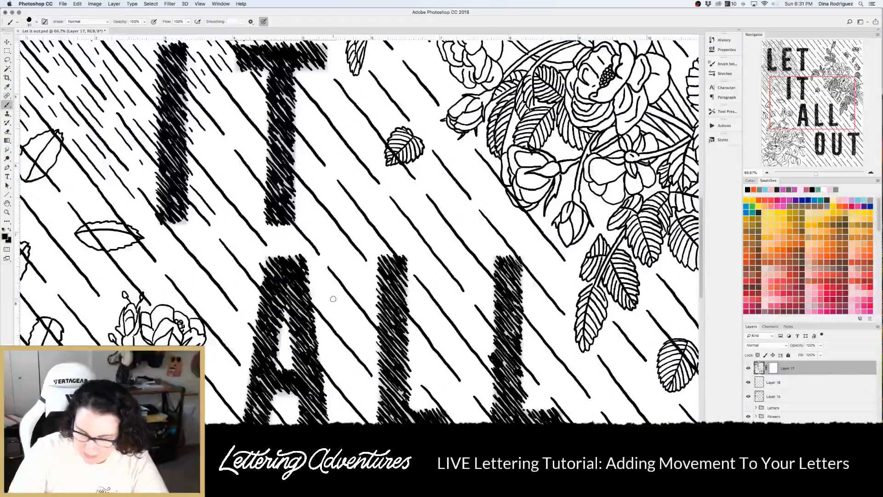
{"action": "key", "text": "bracketleft"}
{"action": "key", "text": "bracketleft"}
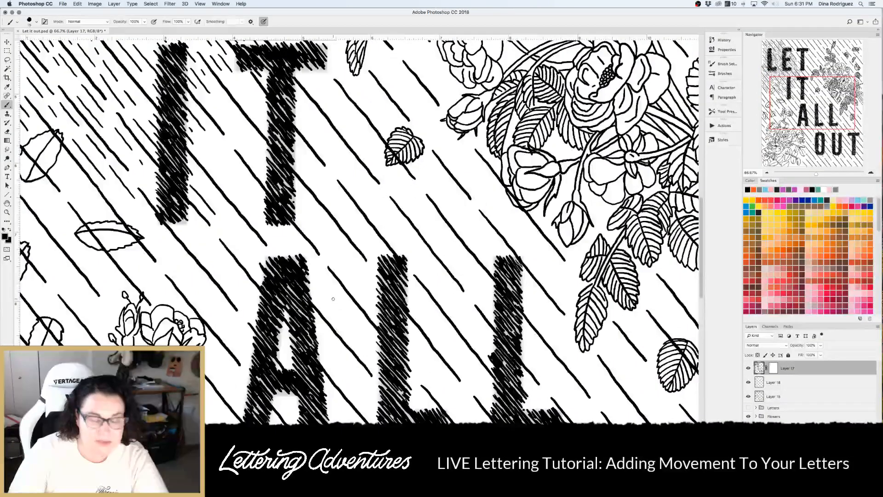
{"action": "scroll", "coordinate": [333, 298], "scroll_direction": "up", "scroll_amount": 5}
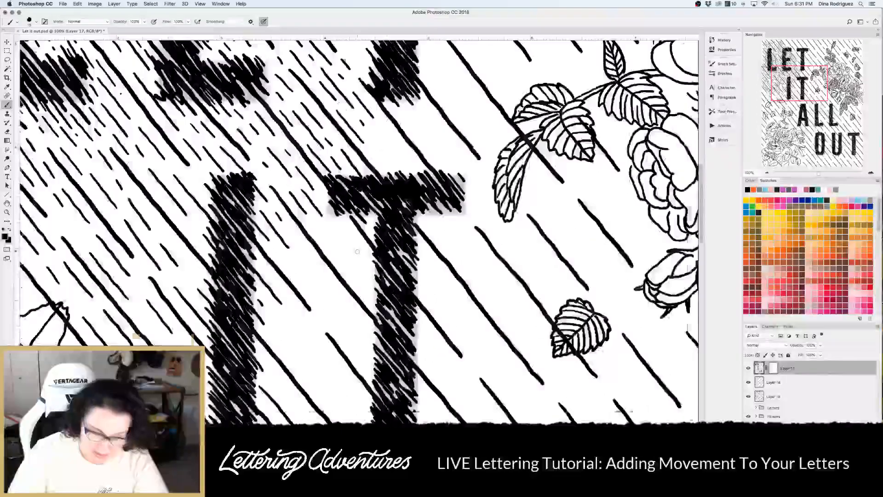
{"action": "scroll", "coordinate": [387, 300], "scroll_direction": "right", "scroll_amount": 5}
{"action": "scroll", "coordinate": [387, 301], "scroll_direction": "up", "scroll_amount": 5}
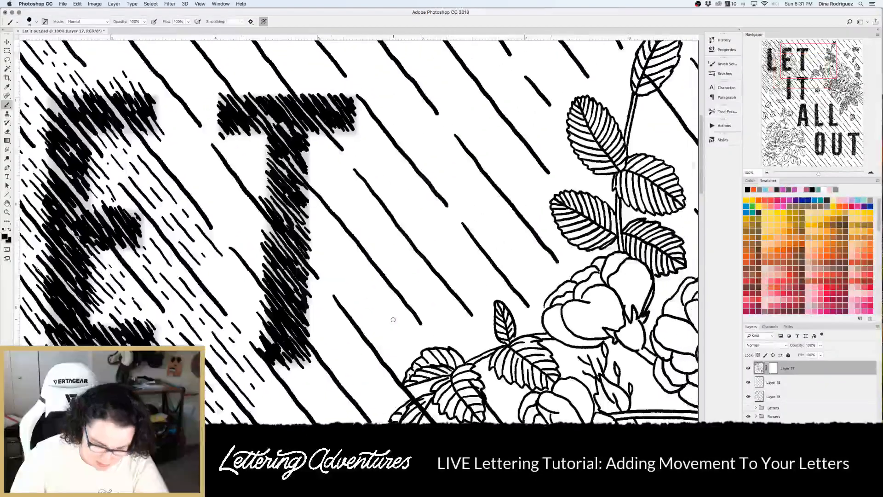
{"action": "scroll", "coordinate": [369, 320], "scroll_direction": "up", "scroll_amount": 3}
{"action": "scroll", "coordinate": [369, 320], "scroll_direction": "left", "scroll_amount": 3}
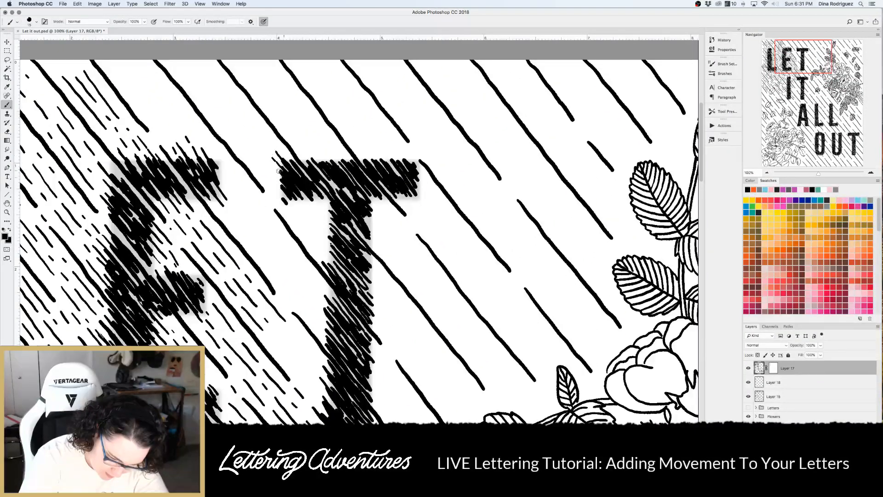
{"action": "mouse_move", "coordinate": [279, 148]}
{"action": "left_mouse_down"}
{"action": "mouse_move", "coordinate": [309, 163]}
{"action": "mouse_move", "coordinate": [298, 150]}
{"action": "mouse_move", "coordinate": [309, 156]}
{"action": "left_mouse_up"}
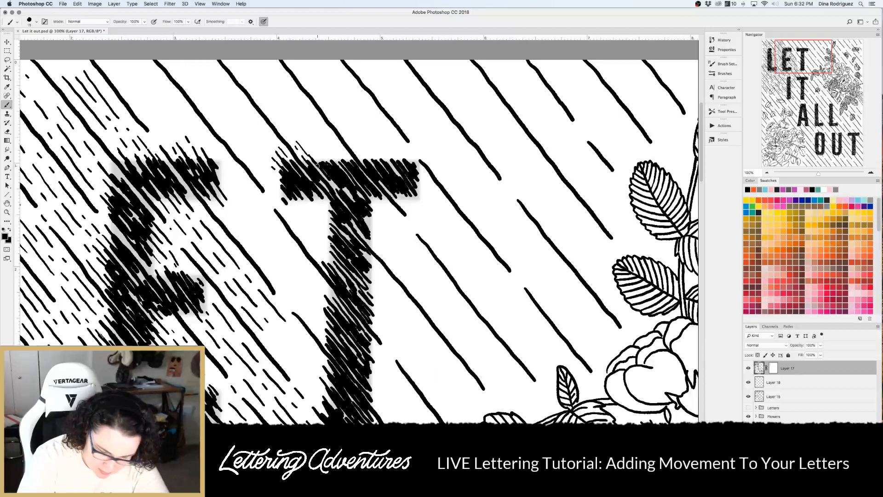
{"action": "left_click_drag", "start_coordinate": [310, 144], "coordinate": [328, 162]}
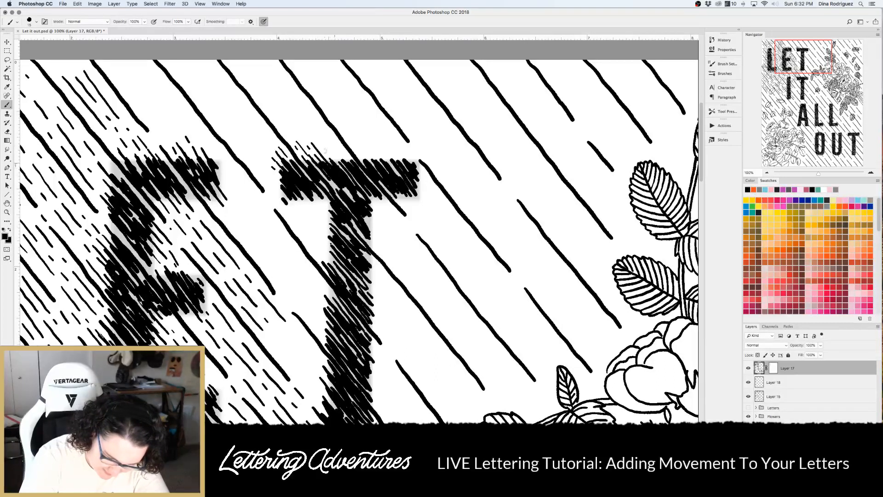
{"action": "left_click_drag", "start_coordinate": [313, 201], "coordinate": [326, 211]}
{"action": "left_click_drag", "start_coordinate": [291, 184], "coordinate": [296, 188]}
{"action": "left_click_drag", "start_coordinate": [303, 199], "coordinate": [318, 222]}
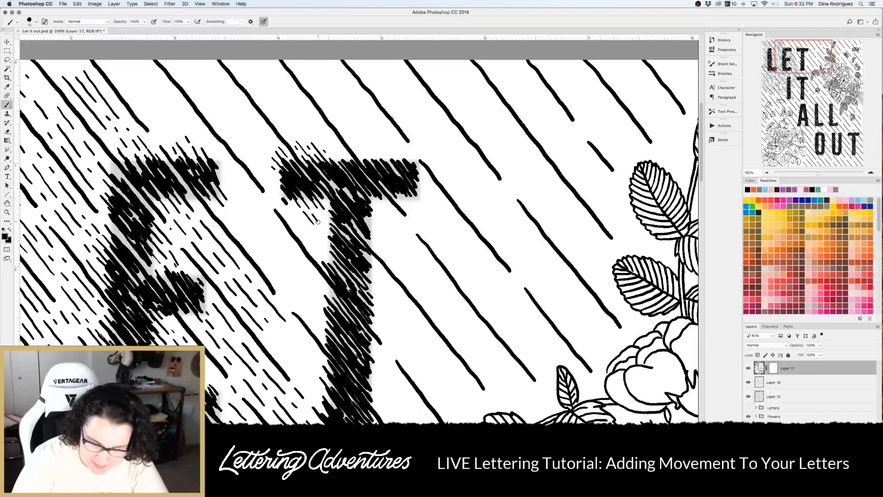
Add short, thin diagonal strokes around the right half of the T's crossbar in LET and beside the top of its stem
{"action": "scroll", "coordinate": [317, 221], "scroll_direction": "up", "scroll_amount": 2}
{"action": "scroll", "coordinate": [317, 221], "scroll_direction": "right", "scroll_amount": 2}
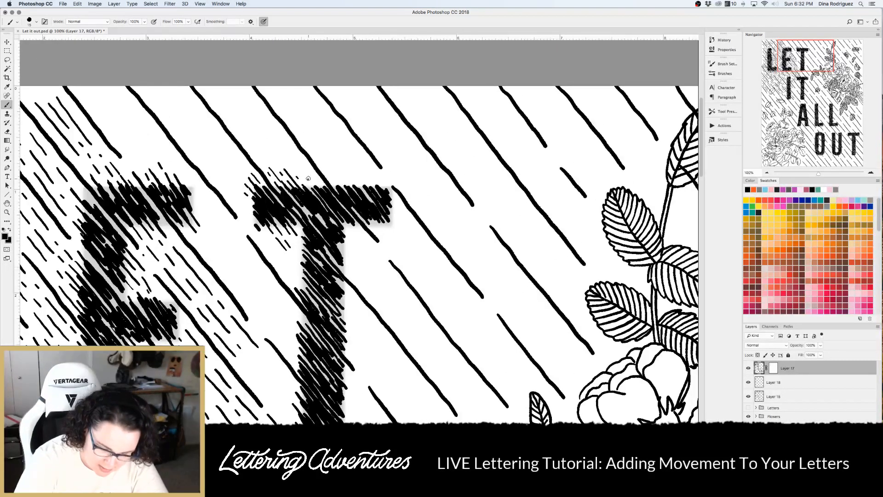
{"action": "mouse_move", "coordinate": [310, 172]}
{"action": "left_mouse_down"}
{"action": "mouse_move", "coordinate": [333, 197]}
{"action": "mouse_move", "coordinate": [347, 196]}
{"action": "mouse_move", "coordinate": [328, 173]}
{"action": "mouse_move", "coordinate": [353, 193]}
{"action": "left_mouse_up"}
{"action": "mouse_move", "coordinate": [334, 161]}
{"action": "left_mouse_down"}
{"action": "mouse_move", "coordinate": [363, 195]}
{"action": "mouse_move", "coordinate": [351, 166]}
{"action": "mouse_move", "coordinate": [373, 193]}
{"action": "mouse_move", "coordinate": [344, 158]}
{"action": "mouse_move", "coordinate": [389, 188]}
{"action": "left_mouse_up"}
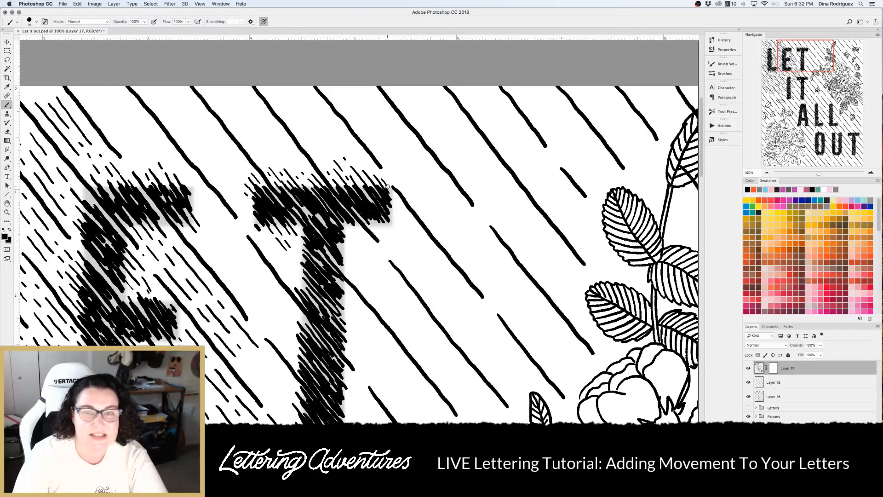
{"action": "mouse_move", "coordinate": [366, 216]}
{"action": "left_mouse_down"}
{"action": "mouse_move", "coordinate": [388, 237]}
{"action": "mouse_move", "coordinate": [374, 216]}
{"action": "mouse_move", "coordinate": [387, 232]}
{"action": "mouse_move", "coordinate": [397, 208]}
{"action": "left_mouse_up"}
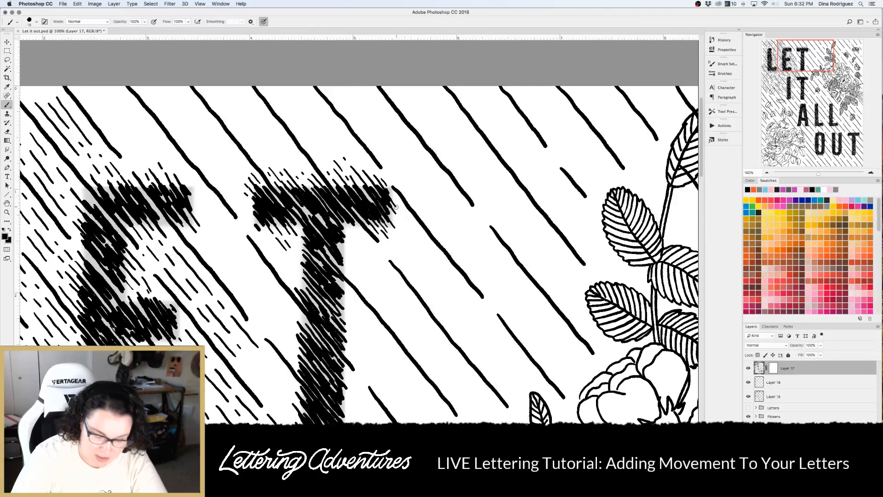
{"action": "mouse_move", "coordinate": [348, 217]}
{"action": "left_mouse_down"}
{"action": "mouse_move", "coordinate": [366, 239]}
{"action": "mouse_move", "coordinate": [356, 235]}
{"action": "mouse_move", "coordinate": [359, 254]}
{"action": "mouse_move", "coordinate": [352, 252]}
{"action": "left_mouse_up"}
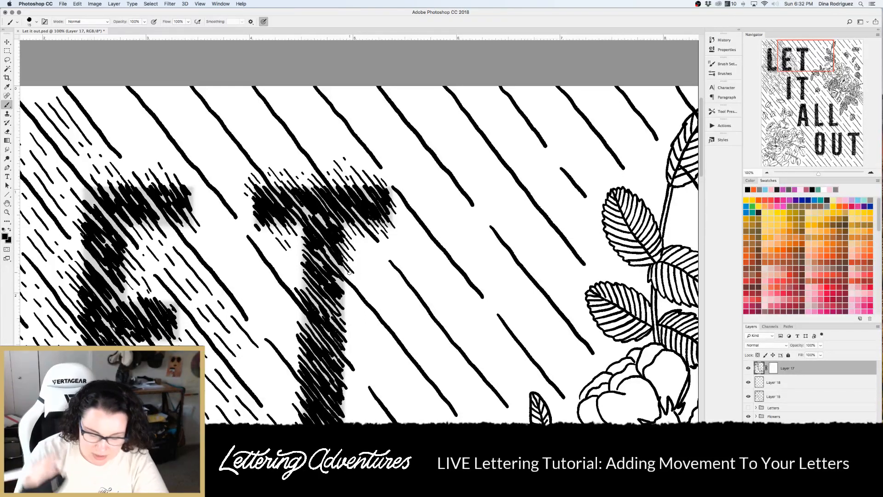
Add short, thin diagonal strokes along both sides of the upper half of the T's stem in LET
{"action": "scroll", "coordinate": [348, 272], "scroll_direction": "down", "scroll_amount": 3}
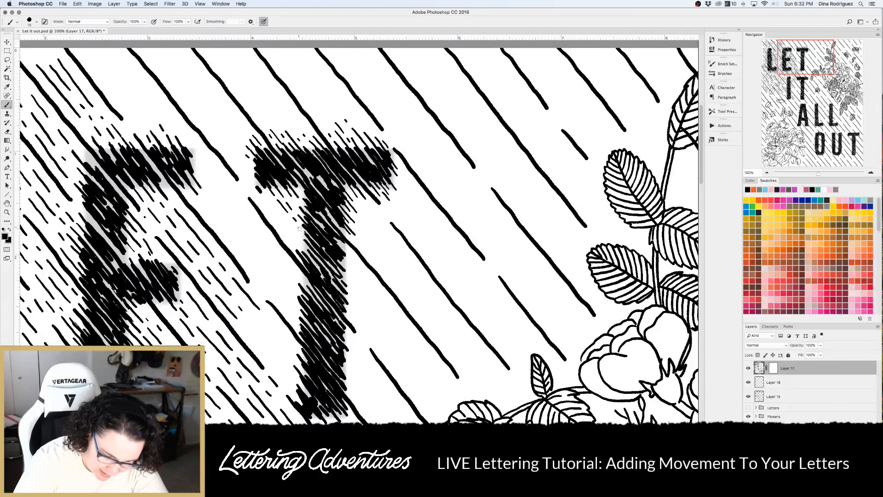
{"action": "left_click_drag", "start_coordinate": [291, 228], "coordinate": [304, 249]}
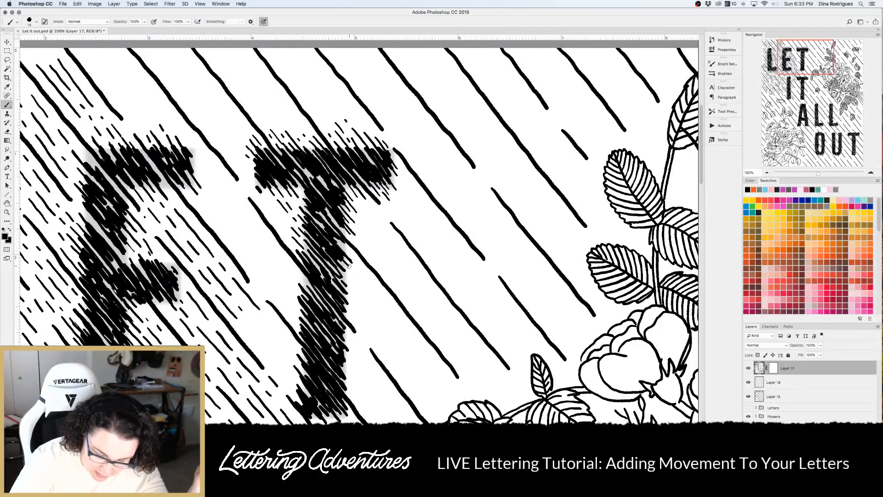
{"action": "left_click_drag", "start_coordinate": [353, 270], "coordinate": [358, 275]}
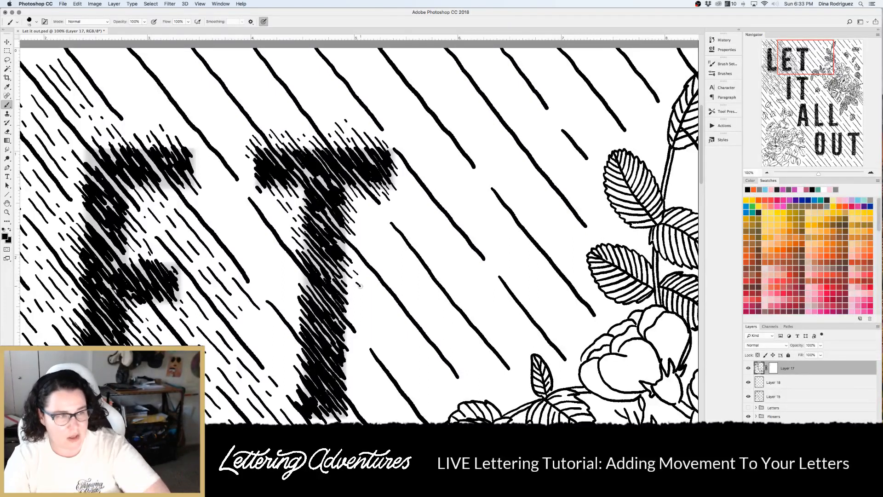
Add short, thin diagonal strokes along both sides of the lower stem and around the foot of the T in LET
{"action": "mouse_move", "coordinate": [359, 286]}
{"action": "left_mouse_down"}
{"action": "mouse_move", "coordinate": [349, 287]}
{"action": "mouse_move", "coordinate": [355, 350]}
{"action": "left_mouse_up"}
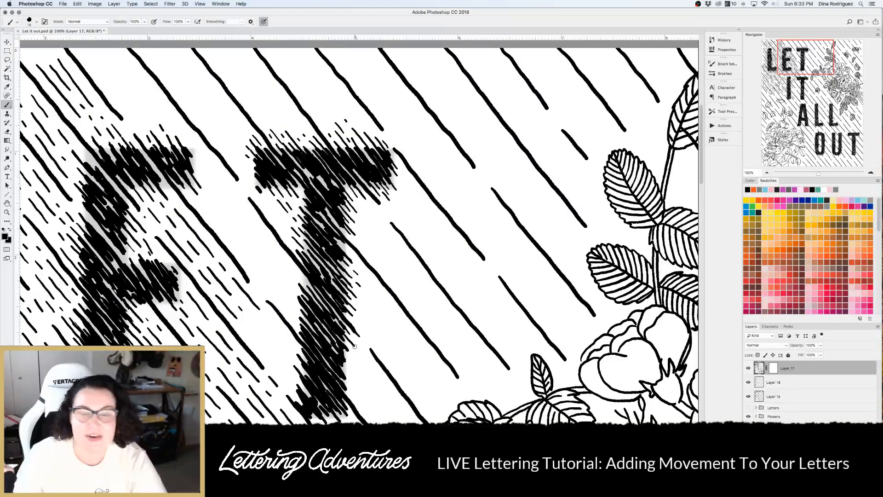
{"action": "scroll", "coordinate": [354, 345], "scroll_direction": "down", "scroll_amount": 3}
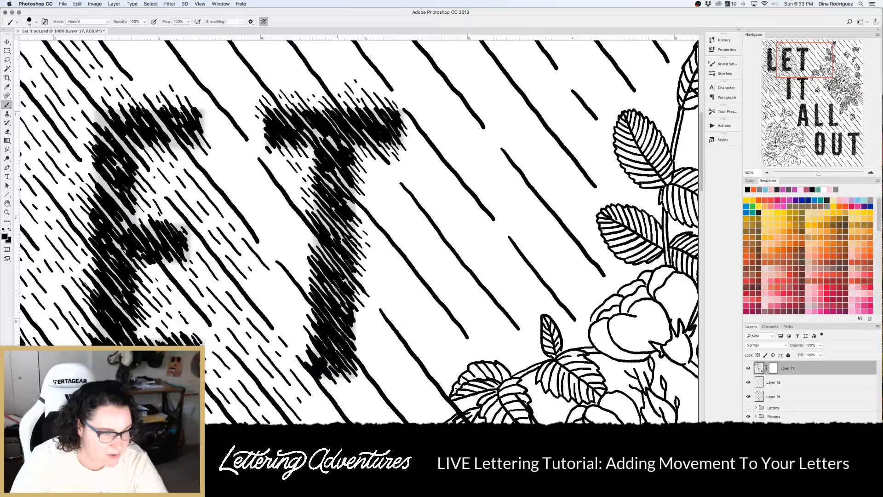
{"action": "mouse_move", "coordinate": [303, 229]}
{"action": "left_mouse_down"}
{"action": "mouse_move", "coordinate": [316, 241]}
{"action": "mouse_move", "coordinate": [303, 248]}
{"action": "left_mouse_up"}
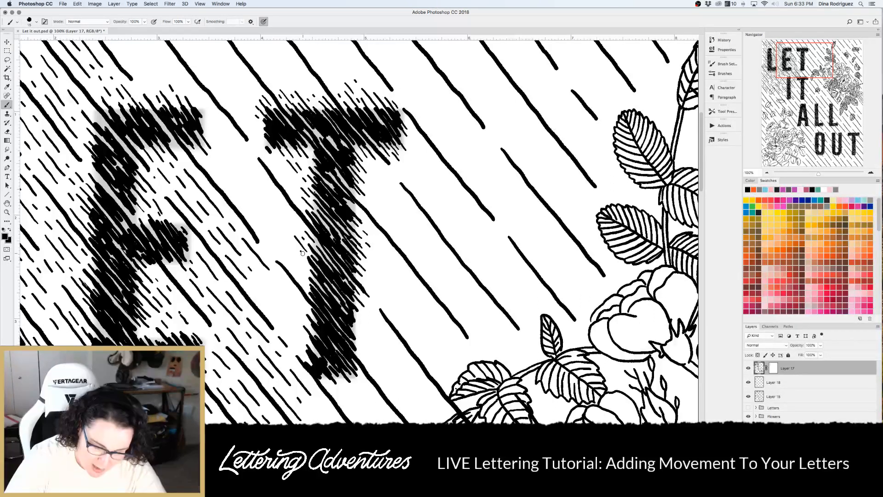
{"action": "left_click_drag", "start_coordinate": [361, 297], "coordinate": [364, 358]}
{"action": "mouse_move", "coordinate": [300, 276]}
{"action": "left_mouse_down"}
{"action": "mouse_move", "coordinate": [309, 291]}
{"action": "mouse_move", "coordinate": [313, 274]}
{"action": "mouse_move", "coordinate": [307, 363]}
{"action": "left_mouse_up"}
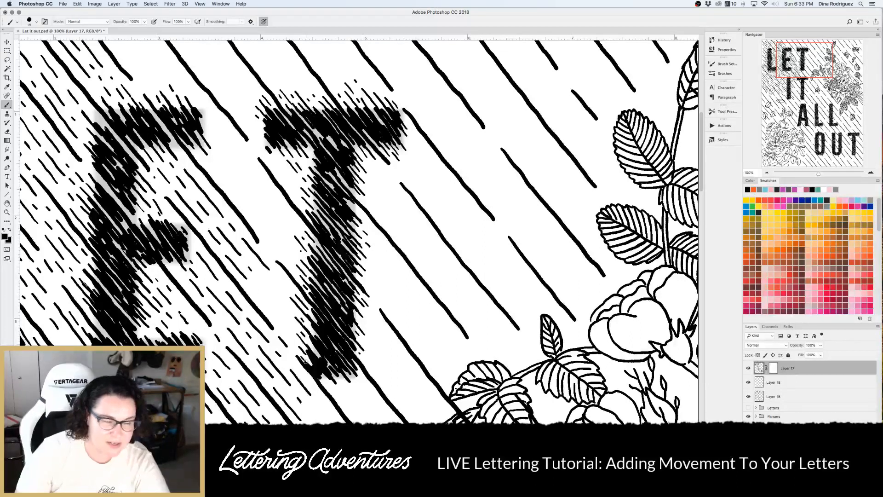
{"action": "scroll", "coordinate": [304, 361], "scroll_direction": "down", "scroll_amount": 3}
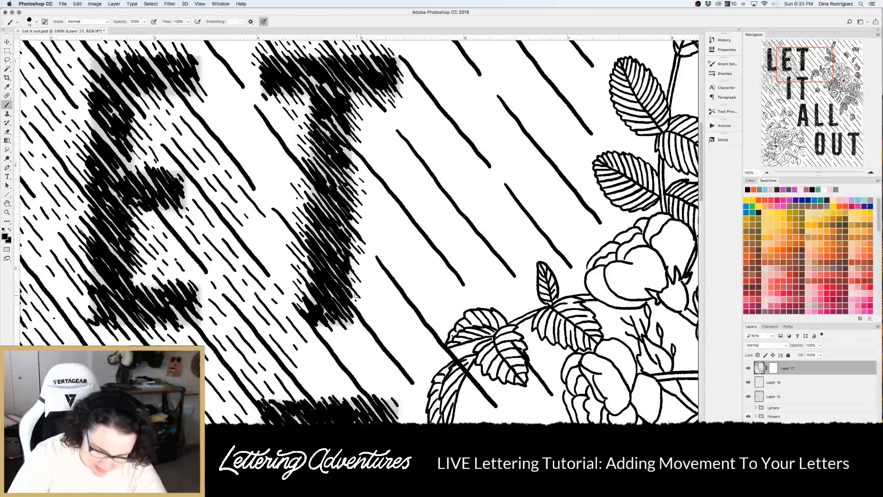
{"action": "left_click_drag", "start_coordinate": [333, 329], "coordinate": [347, 347]}
{"action": "mouse_move", "coordinate": [335, 326]}
{"action": "left_mouse_down"}
{"action": "mouse_move", "coordinate": [347, 340]}
{"action": "mouse_move", "coordinate": [324, 330]}
{"action": "mouse_move", "coordinate": [342, 348]}
{"action": "mouse_move", "coordinate": [362, 331]}
{"action": "left_mouse_up"}
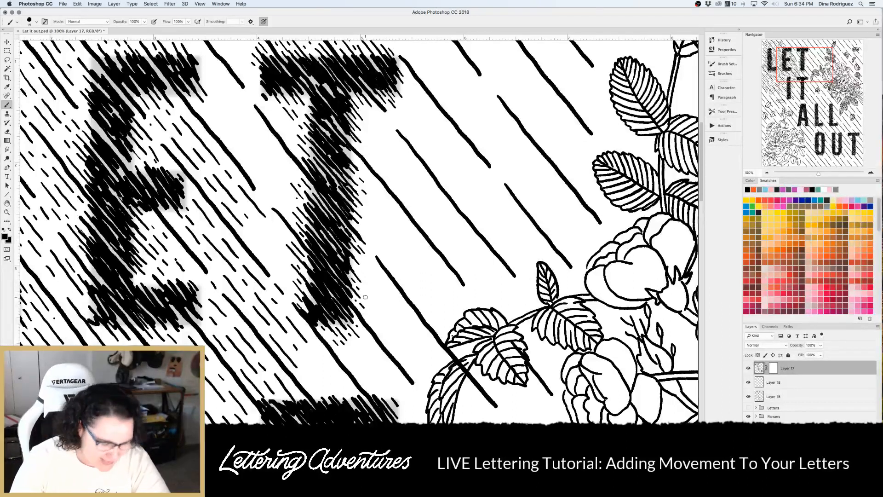
Examine the softened edges of the letters in LET and compare them with IT below
{"action": "scroll", "coordinate": [365, 296], "scroll_direction": "up", "scroll_amount": 5}
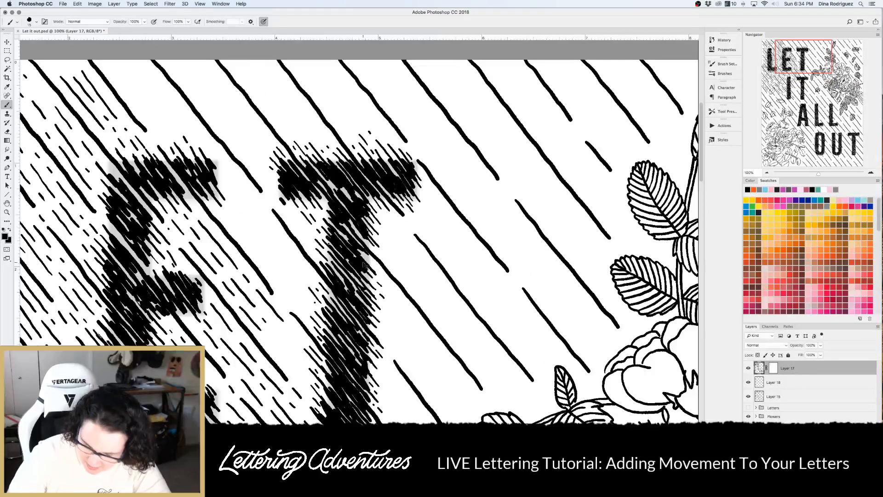
{"action": "scroll", "coordinate": [363, 262], "scroll_direction": "down", "scroll_amount": 1}
{"action": "scroll", "coordinate": [381, 294], "scroll_direction": "down", "scroll_amount": 3}
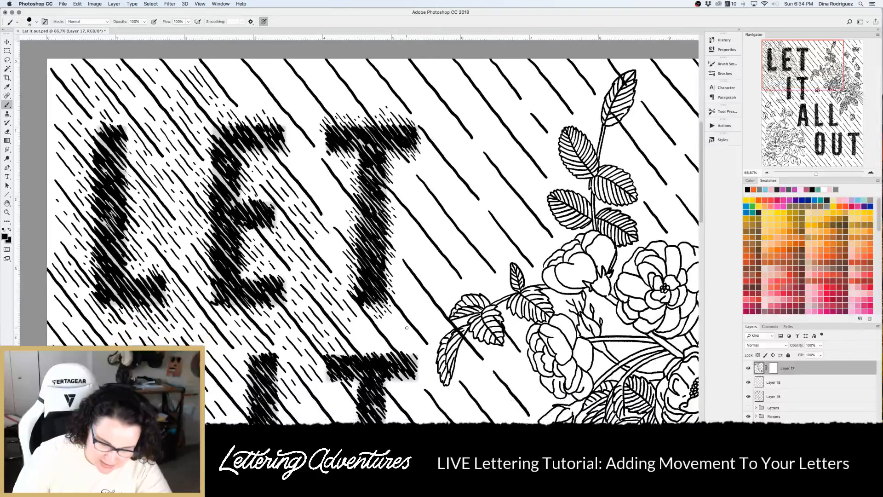
{"action": "scroll", "coordinate": [406, 328], "scroll_direction": "left", "scroll_amount": 5}
{"action": "scroll", "coordinate": [407, 328], "scroll_direction": "up", "scroll_amount": 2}
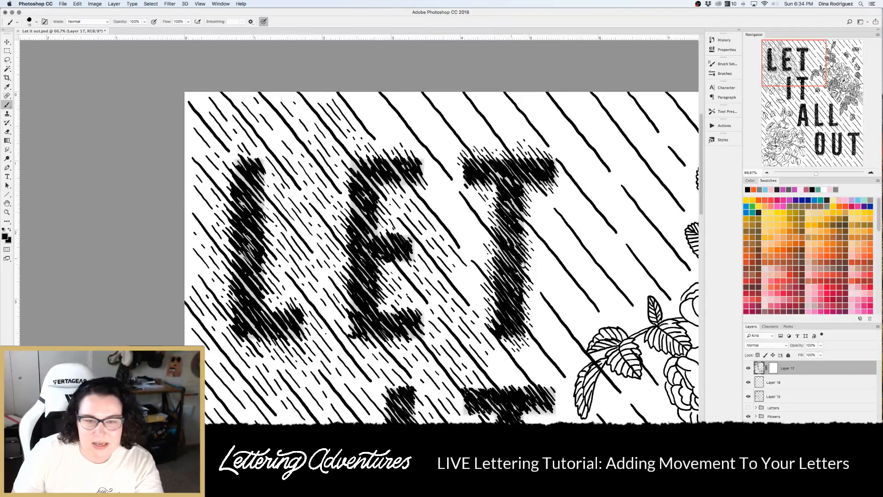
{"action": "scroll", "coordinate": [474, 191], "scroll_direction": "right", "scroll_amount": 5}
{"action": "scroll", "coordinate": [475, 190], "scroll_direction": "down", "scroll_amount": 6}
{"action": "scroll", "coordinate": [359, 230], "scroll_direction": "up", "scroll_amount": 5}
{"action": "scroll", "coordinate": [359, 230], "scroll_direction": "left", "scroll_amount": 2}
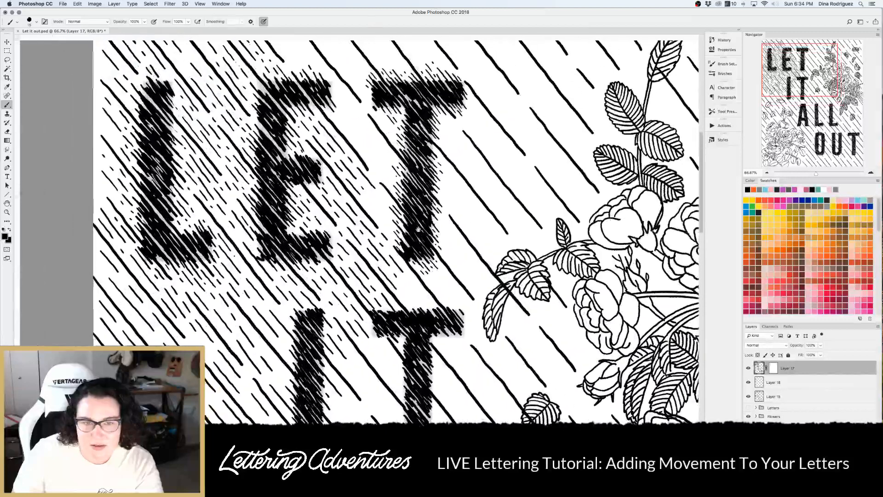
Undo the latest run of thin strokes around the lower stem and foot of the T in LET
{"action": "key", "text": "super+r"}
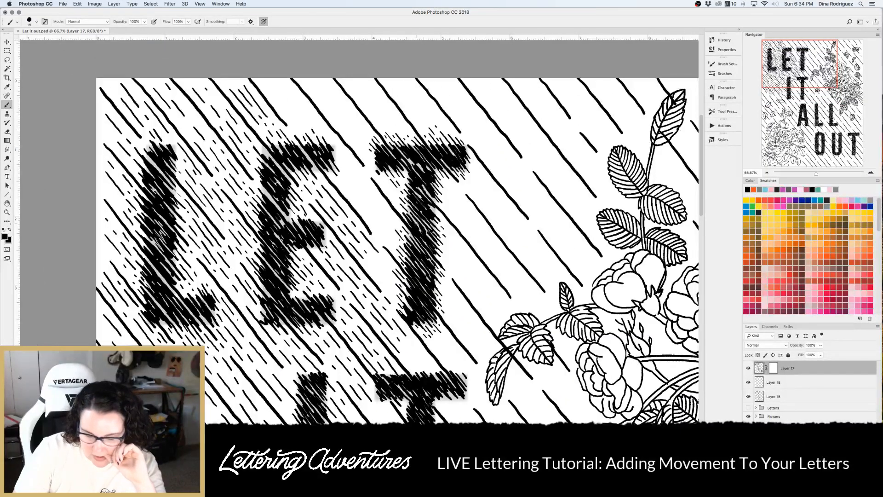
{"action": "key", "text": "super+z"}
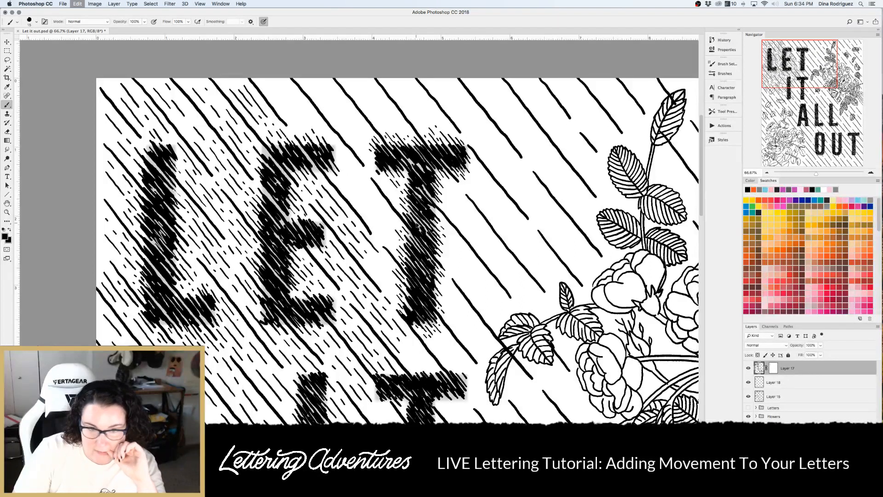
{"action": "key", "text": "super+z"}
{"action": "key", "text": "super+z"}
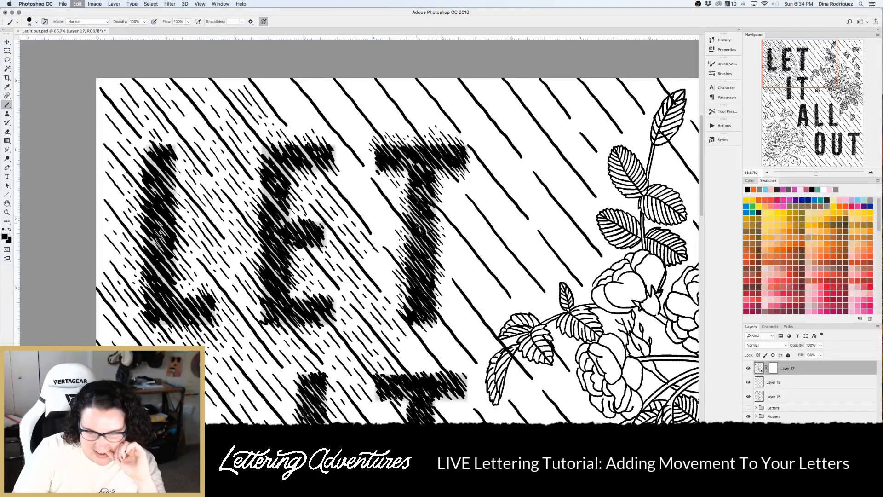
{"action": "key", "text": "super+z"}
{"action": "key", "text": "super+z"}
{"action": "key", "text": "super+z"}
{"action": "key", "text": "super+z"}
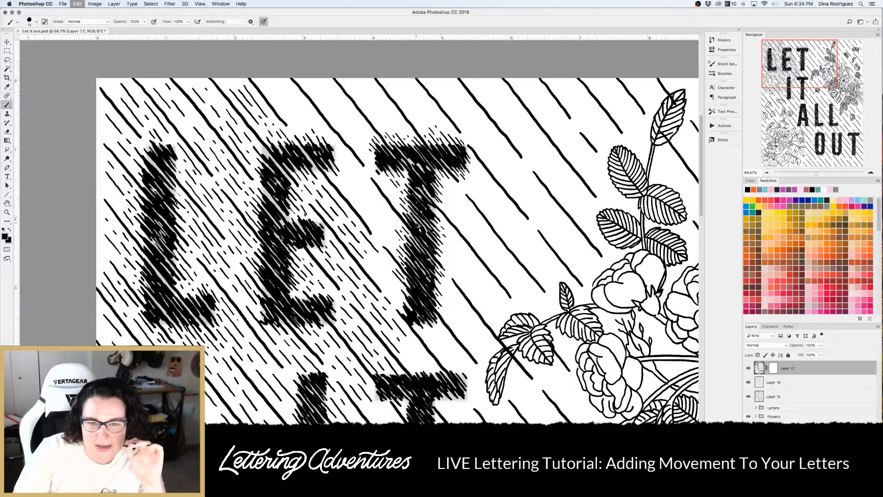
{"action": "key", "text": "super+z"}
{"action": "key", "text": "super+z"}
{"action": "key", "text": "super+z"}
{"action": "key", "text": "super+z"}
{"action": "key", "text": "super+z"}
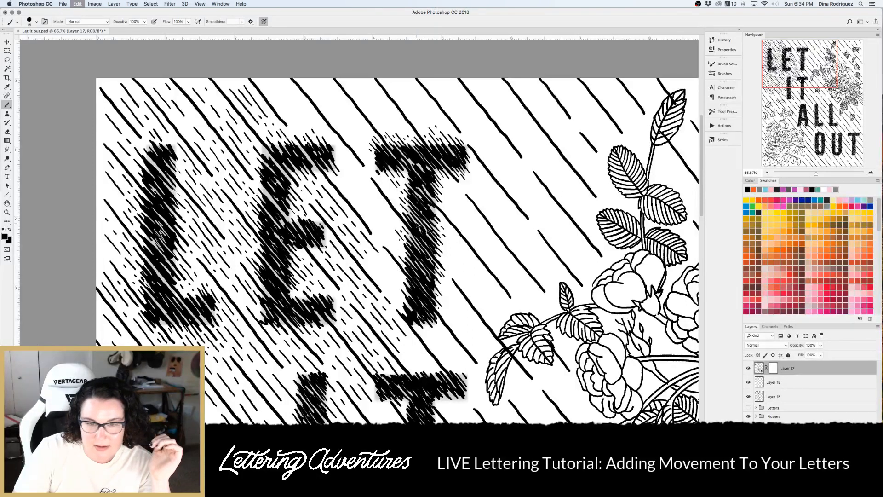
{"action": "key", "text": "super+z"}
{"action": "key", "text": "super+z"}
{"action": "key", "text": "super+z"}
{"action": "key", "text": "super+z"}
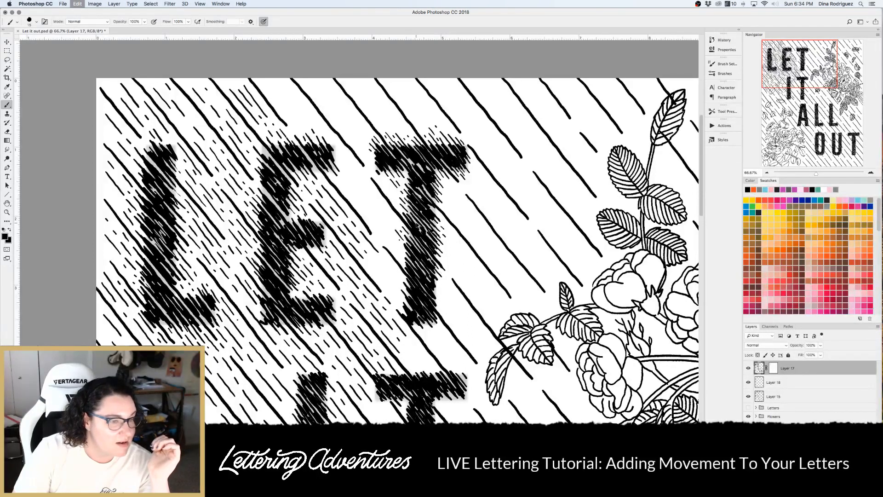
{"action": "key", "text": "super+z"}
{"action": "key", "text": "super+z"}
{"action": "key", "text": "super+z"}
{"action": "key", "text": "super+z"}
{"action": "key", "text": "super+z"}
{"action": "key", "text": "super+z"}
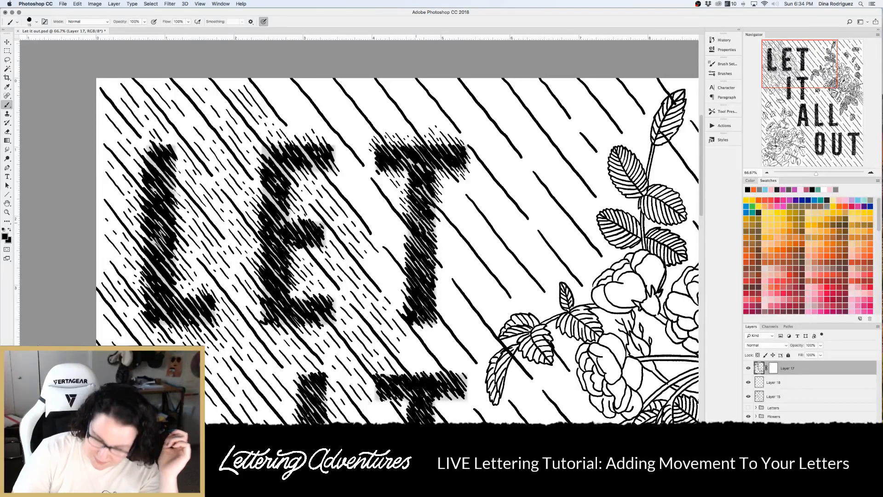
Add short, loosely spaced diagonal strokes on both sides of the middle of the T's stem in LET
{"action": "key", "text": "super+1"}
{"action": "scroll", "coordinate": [423, 257], "scroll_direction": "right", "scroll_amount": 5}
{"action": "scroll", "coordinate": [423, 257], "scroll_direction": "up", "scroll_amount": 3}
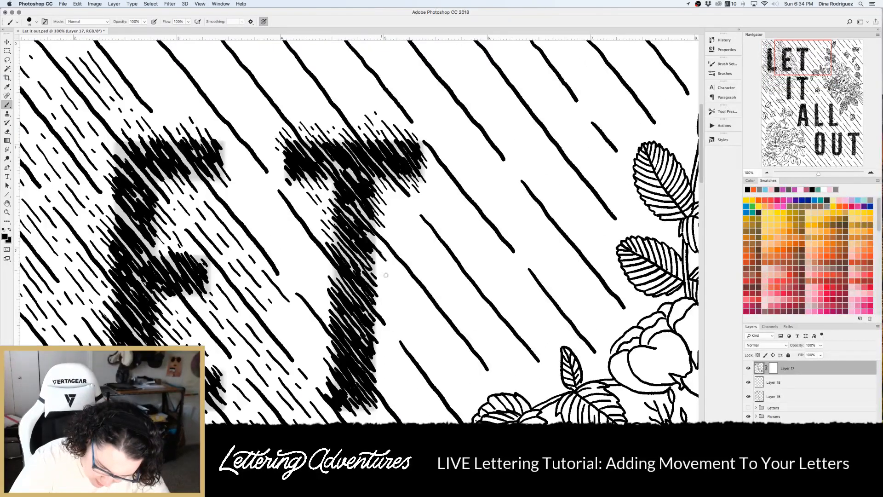
{"action": "left_click_drag", "start_coordinate": [380, 287], "coordinate": [395, 317]}
{"action": "scroll", "coordinate": [395, 317], "scroll_direction": "down", "scroll_amount": 5}
{"action": "scroll", "coordinate": [394, 317], "scroll_direction": "left", "scroll_amount": 2}
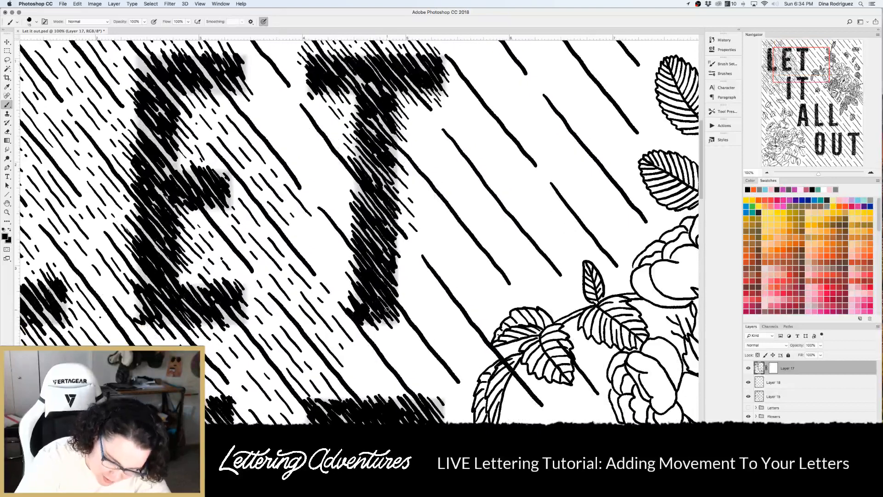
{"action": "left_click_drag", "start_coordinate": [332, 182], "coordinate": [353, 217]}
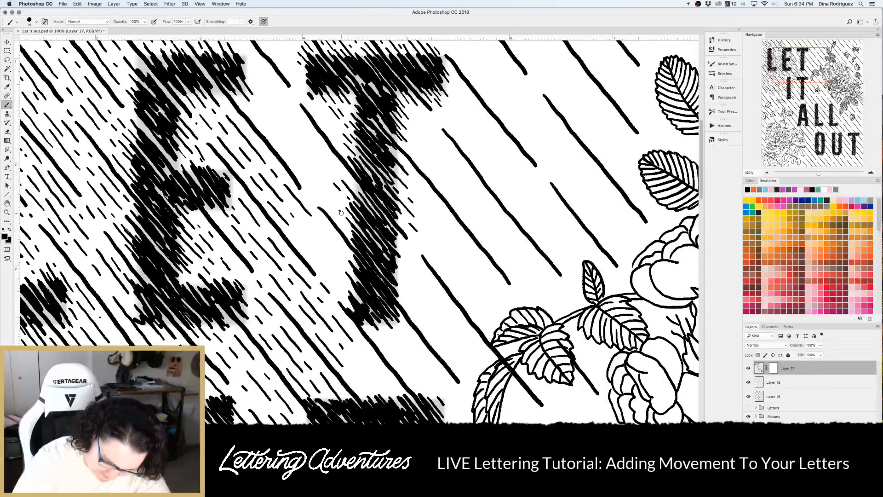
Scatter short diagonal strokes beside the lower stem of the T in LET and beneath its foot
{"action": "left_click_drag", "start_coordinate": [333, 238], "coordinate": [343, 249]}
{"action": "mouse_move", "coordinate": [383, 316]}
{"action": "left_mouse_down"}
{"action": "mouse_move", "coordinate": [409, 337]}
{"action": "mouse_move", "coordinate": [385, 329]}
{"action": "mouse_move", "coordinate": [396, 346]}
{"action": "mouse_move", "coordinate": [387, 343]}
{"action": "mouse_move", "coordinate": [390, 354]}
{"action": "left_mouse_up"}
{"action": "left_click_drag", "start_coordinate": [393, 284], "coordinate": [417, 311]}
{"action": "mouse_move", "coordinate": [389, 266]}
{"action": "left_mouse_down"}
{"action": "mouse_move", "coordinate": [412, 295]}
{"action": "mouse_move", "coordinate": [406, 273]}
{"action": "mouse_move", "coordinate": [420, 290]}
{"action": "left_mouse_up"}
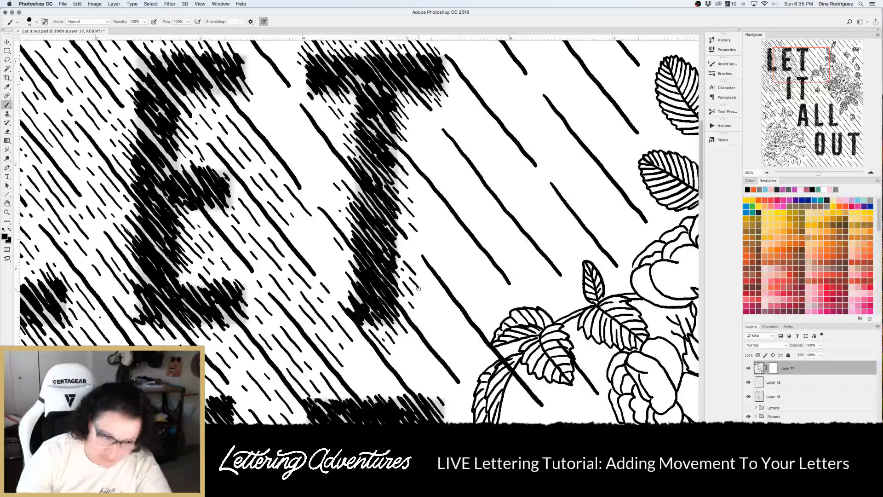
Add short, thin diagonal strokes along the left edge of the upper half of the I in IT
{"action": "scroll", "coordinate": [417, 288], "scroll_direction": "right", "scroll_amount": 3}
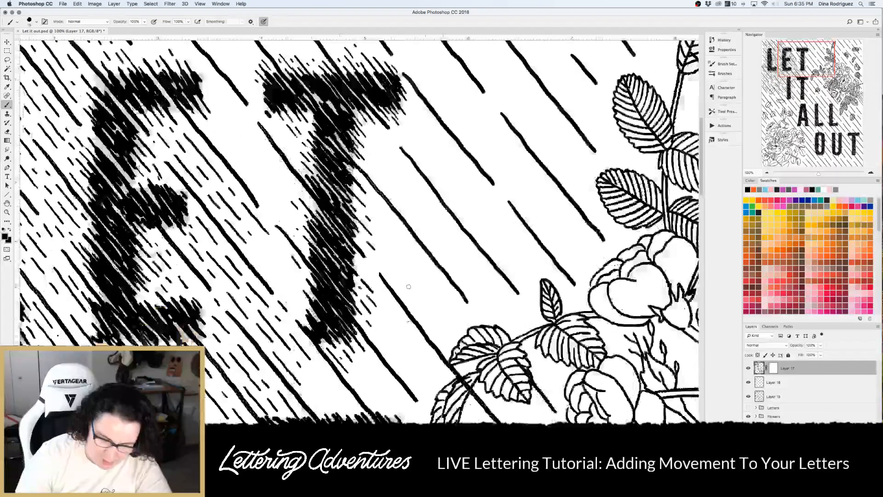
{"action": "scroll", "coordinate": [408, 286], "scroll_direction": "down", "scroll_amount": 10}
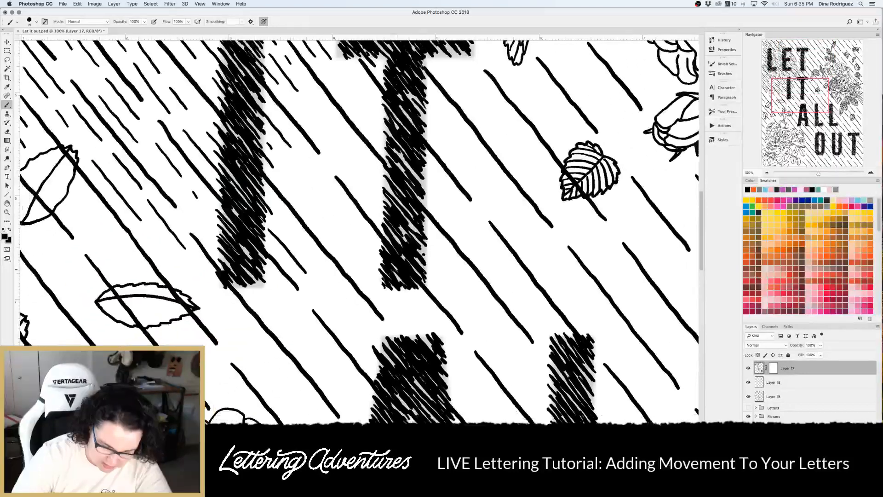
{"action": "scroll", "coordinate": [424, 253], "scroll_direction": "up", "scroll_amount": 6}
{"action": "scroll", "coordinate": [424, 253], "scroll_direction": "left", "scroll_amount": 2}
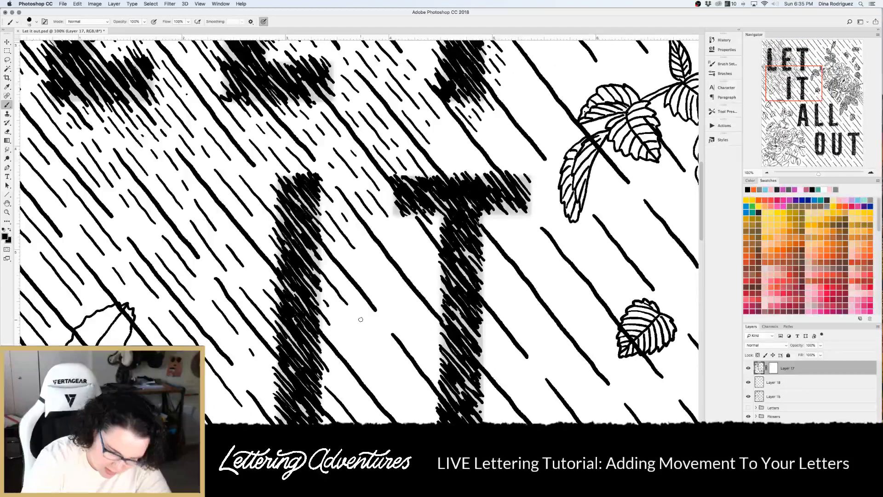
{"action": "left_click_drag", "start_coordinate": [261, 183], "coordinate": [272, 250]}
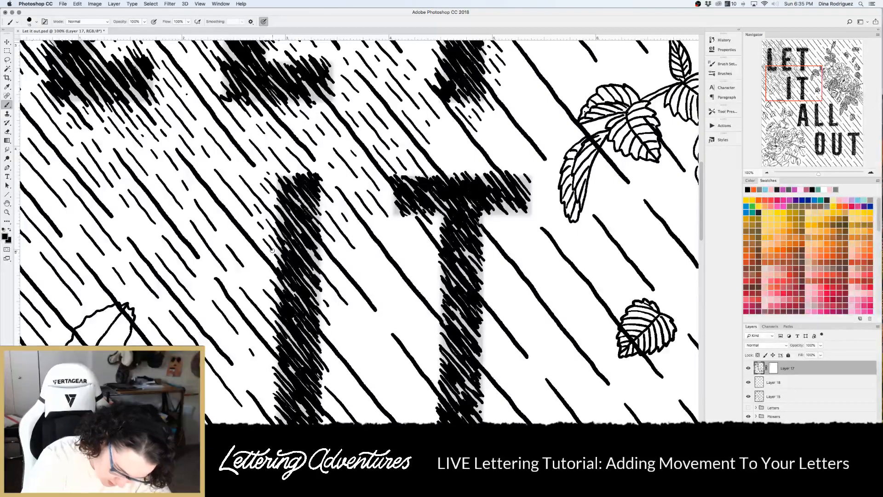
{"action": "left_click_drag", "start_coordinate": [229, 203], "coordinate": [250, 226]}
{"action": "left_click_drag", "start_coordinate": [245, 222], "coordinate": [258, 239]}
{"action": "left_click_drag", "start_coordinate": [234, 180], "coordinate": [248, 199]}
{"action": "left_click_drag", "start_coordinate": [243, 164], "coordinate": [254, 181]}
Add short, thin diagonal strokes beside the middle of the I in IT, covering both its right and left edges
{"action": "left_click_drag", "start_coordinate": [311, 247], "coordinate": [317, 252]}
{"action": "mouse_move", "coordinate": [321, 260]}
{"action": "left_mouse_down"}
{"action": "mouse_move", "coordinate": [340, 282]}
{"action": "mouse_move", "coordinate": [329, 293]}
{"action": "mouse_move", "coordinate": [341, 325]}
{"action": "mouse_move", "coordinate": [334, 332]}
{"action": "left_mouse_up"}
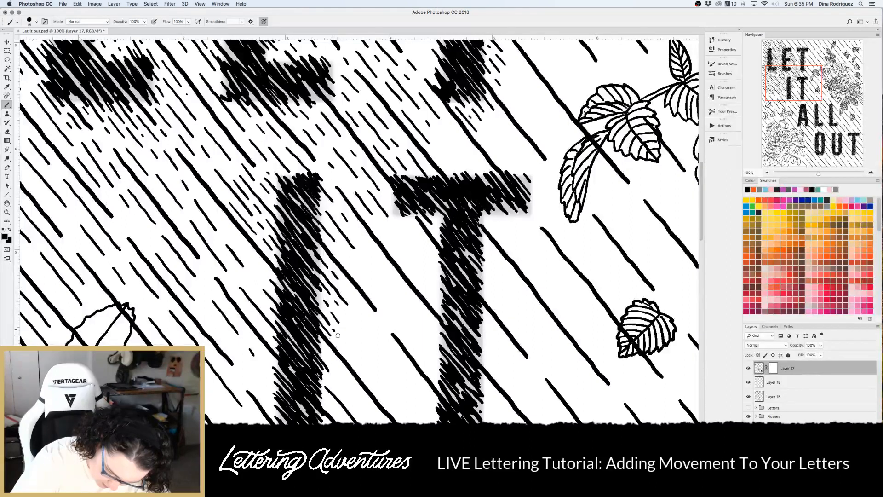
{"action": "scroll", "coordinate": [338, 335], "scroll_direction": "down", "scroll_amount": 5}
{"action": "scroll", "coordinate": [338, 335], "scroll_direction": "left", "scroll_amount": 2}
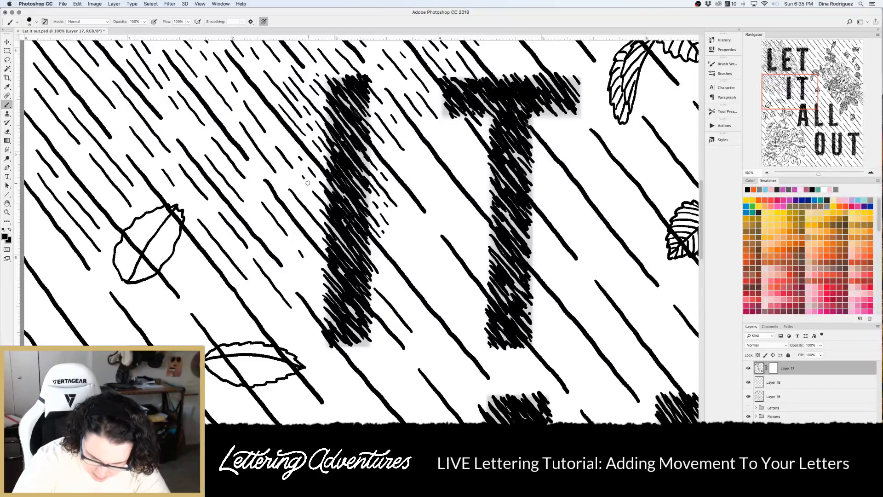
{"action": "mouse_move", "coordinate": [304, 193]}
{"action": "left_mouse_down"}
{"action": "mouse_move", "coordinate": [317, 206]}
{"action": "mouse_move", "coordinate": [318, 234]}
{"action": "left_mouse_up"}
Add short, thin diagonal strokes along the lower right edge and foot of the I in IT, plus its lower left edge
{"action": "left_click_drag", "start_coordinate": [365, 257], "coordinate": [375, 270]}
{"action": "mouse_move", "coordinate": [378, 270]}
{"action": "left_mouse_down"}
{"action": "mouse_move", "coordinate": [397, 285]}
{"action": "mouse_move", "coordinate": [395, 300]}
{"action": "left_mouse_up"}
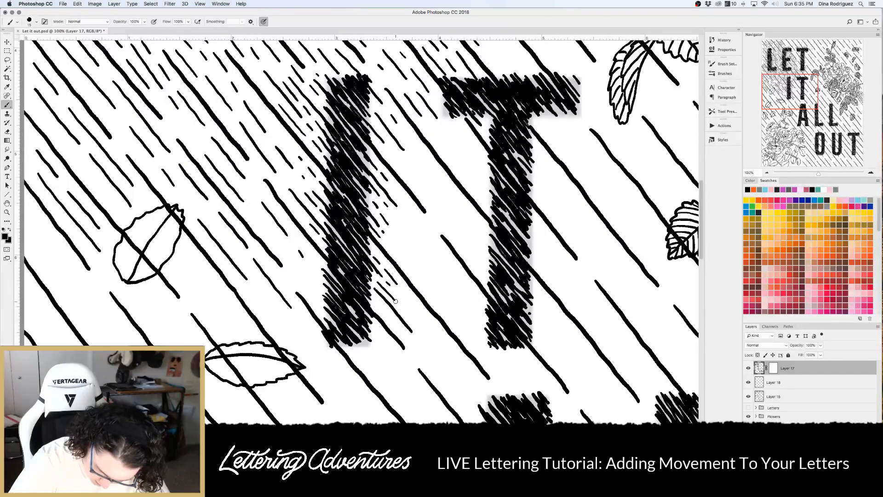
{"action": "scroll", "coordinate": [396, 301], "scroll_direction": "down", "scroll_amount": 2}
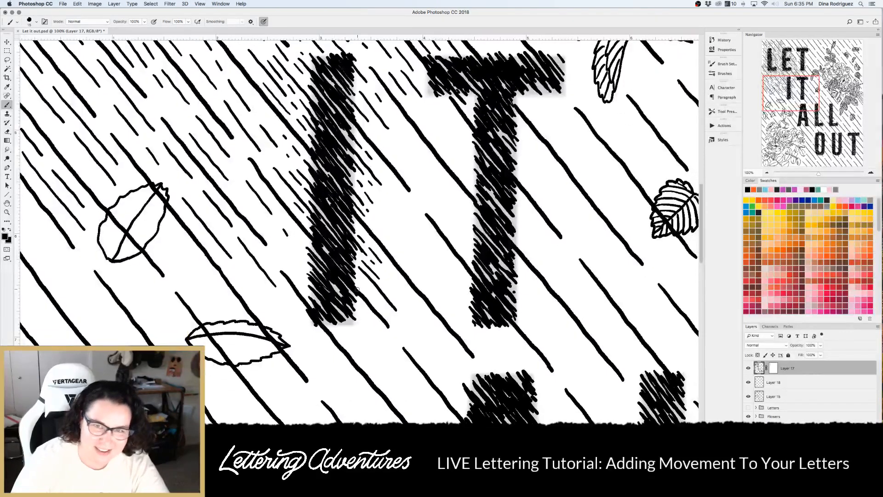
{"action": "mouse_move", "coordinate": [354, 275]}
{"action": "left_mouse_down"}
{"action": "mouse_move", "coordinate": [378, 301]}
{"action": "mouse_move", "coordinate": [369, 316]}
{"action": "mouse_move", "coordinate": [380, 330]}
{"action": "mouse_move", "coordinate": [363, 320]}
{"action": "mouse_move", "coordinate": [377, 336]}
{"action": "mouse_move", "coordinate": [363, 328]}
{"action": "mouse_move", "coordinate": [374, 349]}
{"action": "left_mouse_up"}
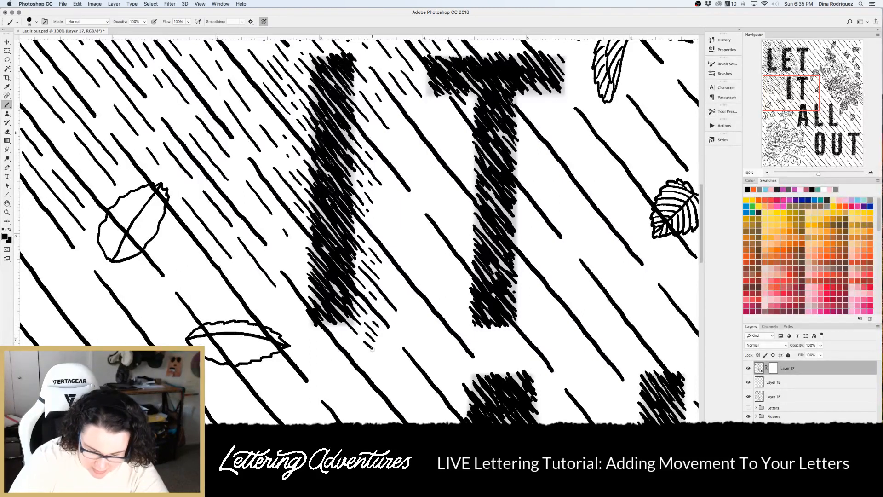
{"action": "left_click_drag", "start_coordinate": [299, 251], "coordinate": [304, 255]}
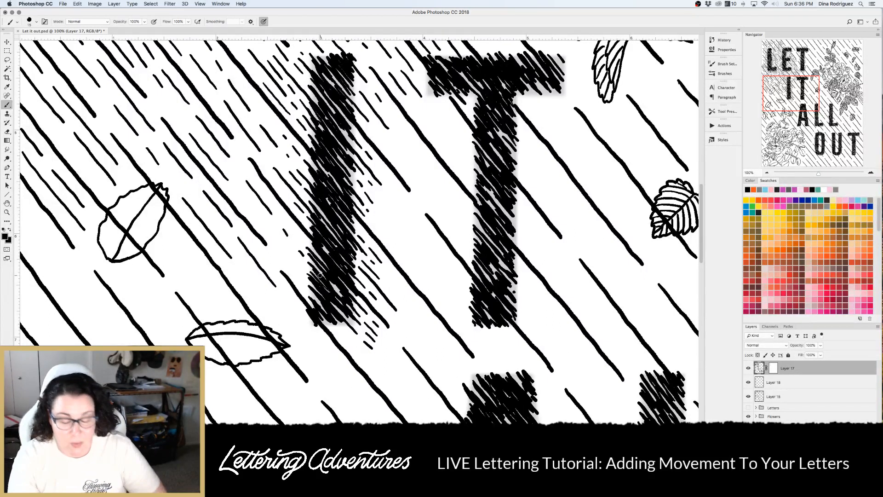
{"action": "scroll", "coordinate": [320, 275], "scroll_direction": "down", "scroll_amount": 3}
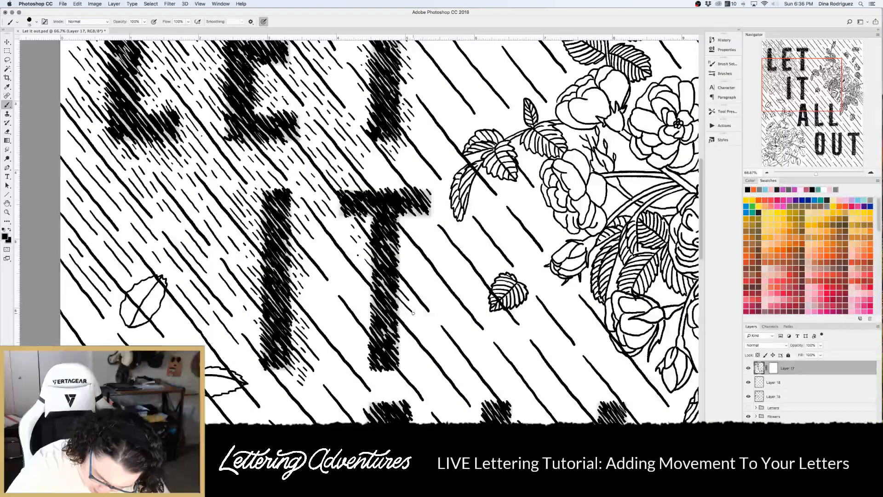
Add short, thin diagonal strokes along both sides of the T's stem in IT, plus a few above its crossbar
{"action": "left_click_drag", "start_coordinate": [399, 259], "coordinate": [405, 271]}
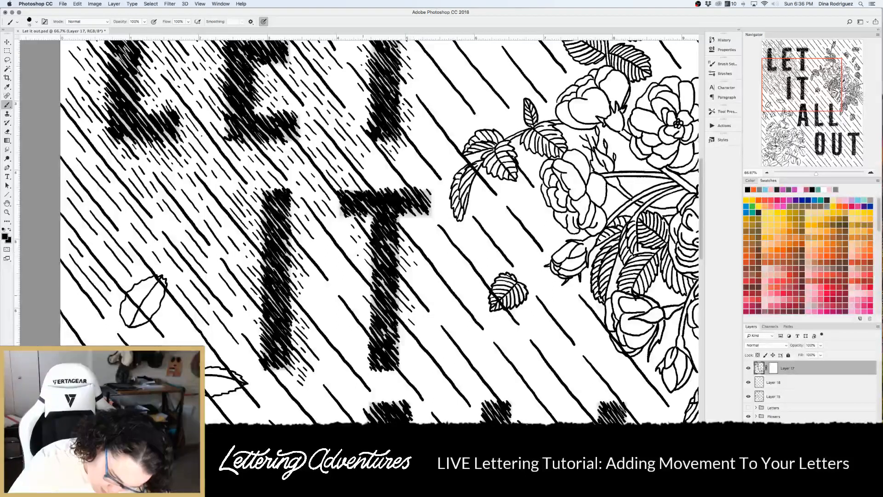
{"action": "mouse_move", "coordinate": [357, 281]}
{"action": "left_mouse_down"}
{"action": "mouse_move", "coordinate": [368, 297]}
{"action": "mouse_move", "coordinate": [364, 314]}
{"action": "mouse_move", "coordinate": [405, 344]}
{"action": "mouse_move", "coordinate": [417, 368]}
{"action": "left_mouse_up"}
{"action": "left_click_drag", "start_coordinate": [396, 322], "coordinate": [417, 352]}
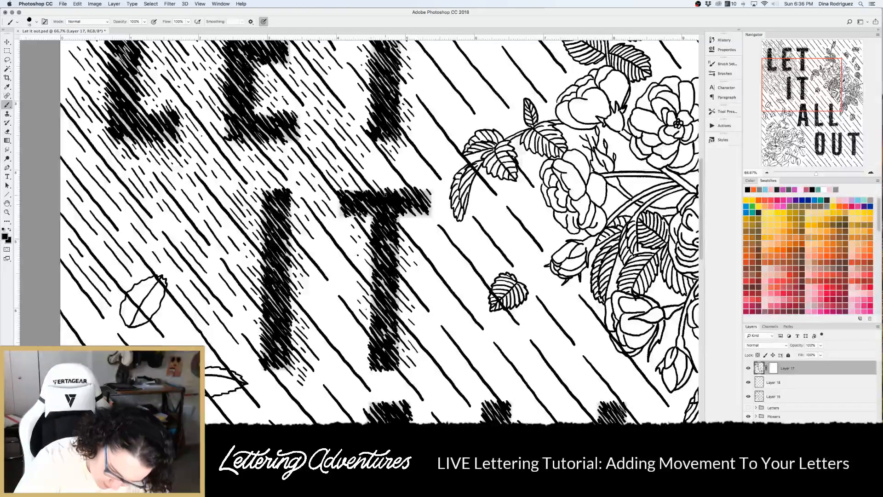
{"action": "left_click_drag", "start_coordinate": [369, 158], "coordinate": [376, 165]}
{"action": "mouse_move", "coordinate": [371, 159]}
{"action": "left_mouse_down"}
{"action": "mouse_move", "coordinate": [398, 192]}
{"action": "mouse_move", "coordinate": [394, 178]}
{"action": "left_mouse_up"}
Enlarge the Navigator preview to show the poster at a bigger size
{"action": "scroll", "coordinate": [392, 177], "scroll_direction": "down", "scroll_amount": 10}
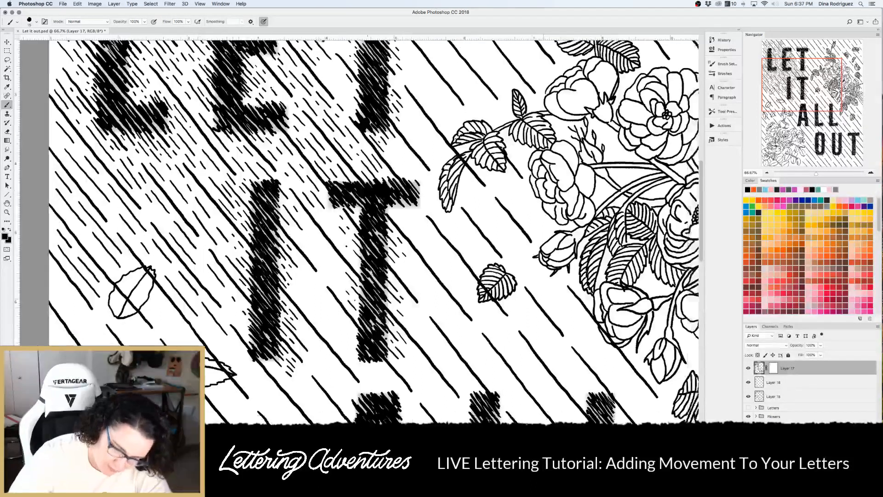
{"action": "scroll", "coordinate": [356, 296], "scroll_direction": "down", "scroll_amount": 2}
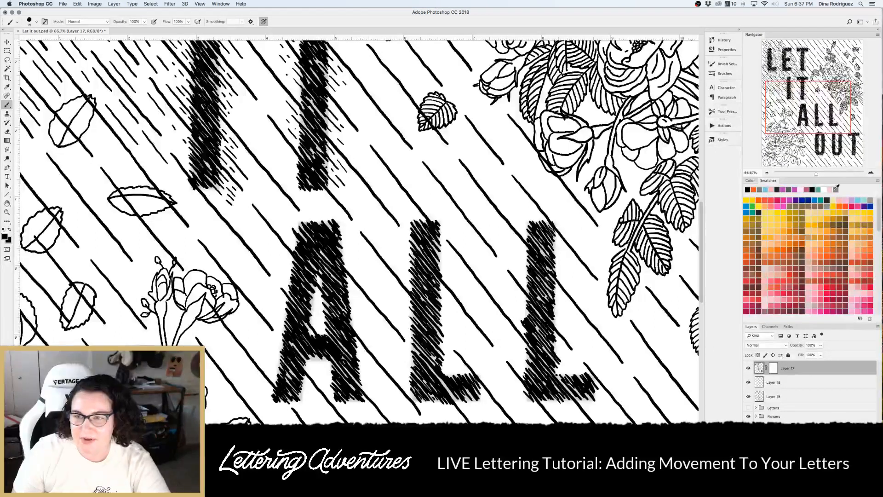
{"action": "scroll", "coordinate": [833, 135], "scroll_direction": "up", "scroll_amount": 1}
{"action": "left_click_drag", "start_coordinate": [837, 177], "coordinate": [836, 225]}
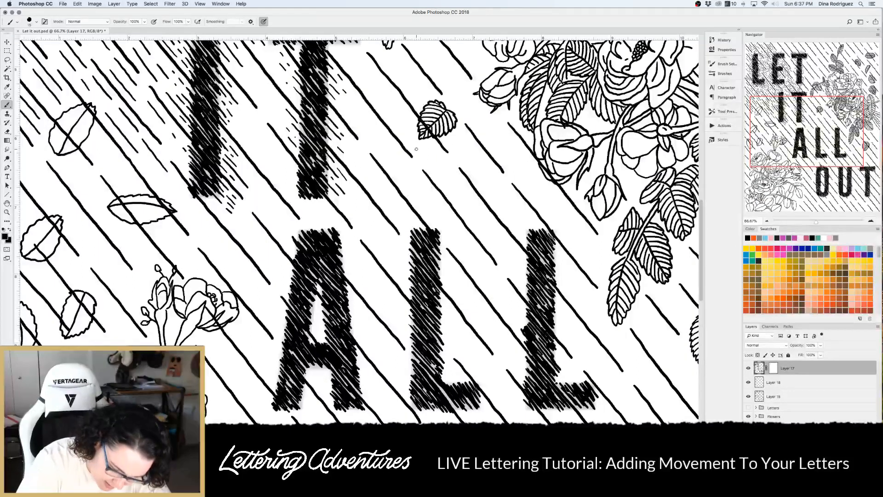
Add short, thin diagonal strokes around the top of the A in ALL and down both upper edges
{"action": "mouse_move", "coordinate": [297, 223]}
{"action": "left_mouse_down"}
{"action": "mouse_move", "coordinate": [304, 232]}
{"action": "mouse_move", "coordinate": [303, 266]}
{"action": "mouse_move", "coordinate": [292, 272]}
{"action": "mouse_move", "coordinate": [297, 295]}
{"action": "left_mouse_up"}
{"action": "mouse_move", "coordinate": [277, 259]}
{"action": "left_mouse_down"}
{"action": "mouse_move", "coordinate": [278, 282]}
{"action": "mouse_move", "coordinate": [292, 300]}
{"action": "left_mouse_up"}
{"action": "mouse_move", "coordinate": [306, 224]}
{"action": "left_mouse_down"}
{"action": "mouse_move", "coordinate": [322, 232]}
{"action": "mouse_move", "coordinate": [319, 219]}
{"action": "left_mouse_up"}
{"action": "left_click_drag", "start_coordinate": [325, 190], "coordinate": [366, 289]}
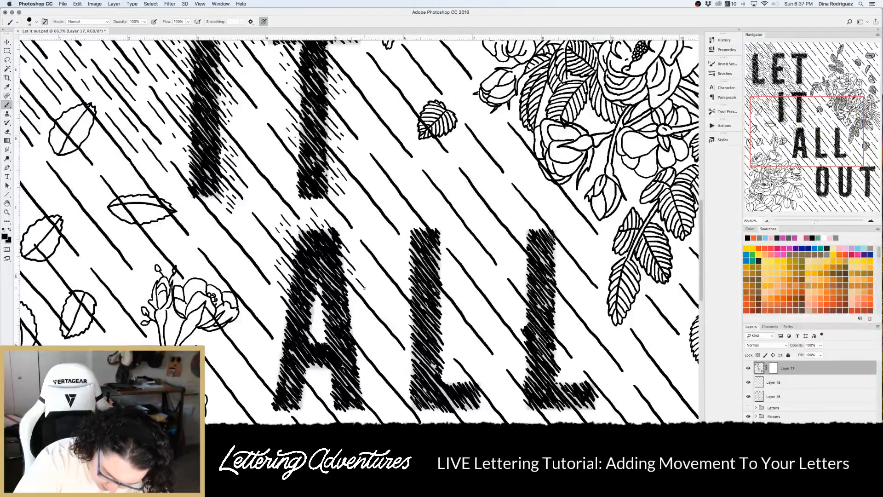
Add short, thin diagonal strokes along the A's right leg in ALL and in the gap beneath its crossbar
{"action": "scroll", "coordinate": [364, 287], "scroll_direction": "down", "scroll_amount": 3}
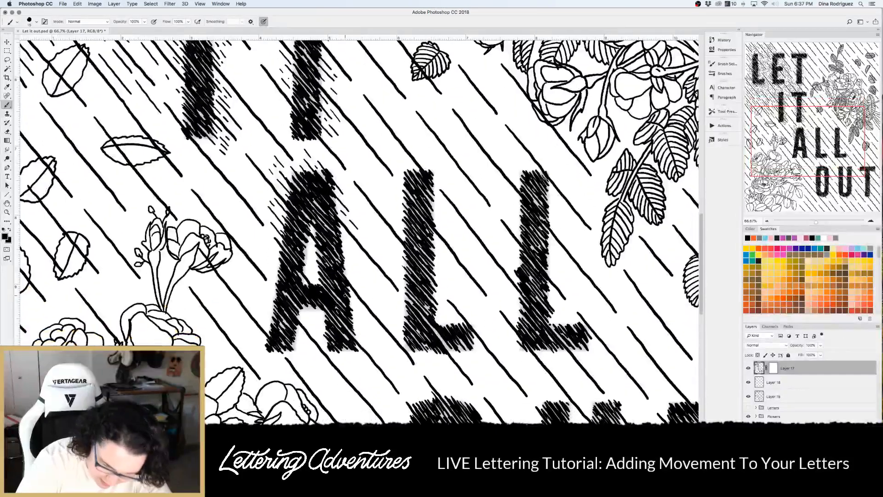
{"action": "mouse_move", "coordinate": [334, 223]}
{"action": "left_mouse_down"}
{"action": "mouse_move", "coordinate": [359, 259]}
{"action": "mouse_move", "coordinate": [358, 252]}
{"action": "mouse_move", "coordinate": [354, 274]}
{"action": "mouse_move", "coordinate": [366, 290]}
{"action": "mouse_move", "coordinate": [367, 273]}
{"action": "mouse_move", "coordinate": [359, 306]}
{"action": "mouse_move", "coordinate": [368, 327]}
{"action": "mouse_move", "coordinate": [360, 328]}
{"action": "mouse_move", "coordinate": [365, 319]}
{"action": "mouse_move", "coordinate": [372, 342]}
{"action": "left_mouse_up"}
{"action": "mouse_move", "coordinate": [361, 308]}
{"action": "left_mouse_down"}
{"action": "mouse_move", "coordinate": [370, 318]}
{"action": "mouse_move", "coordinate": [360, 337]}
{"action": "mouse_move", "coordinate": [365, 361]}
{"action": "mouse_move", "coordinate": [353, 355]}
{"action": "left_mouse_up"}
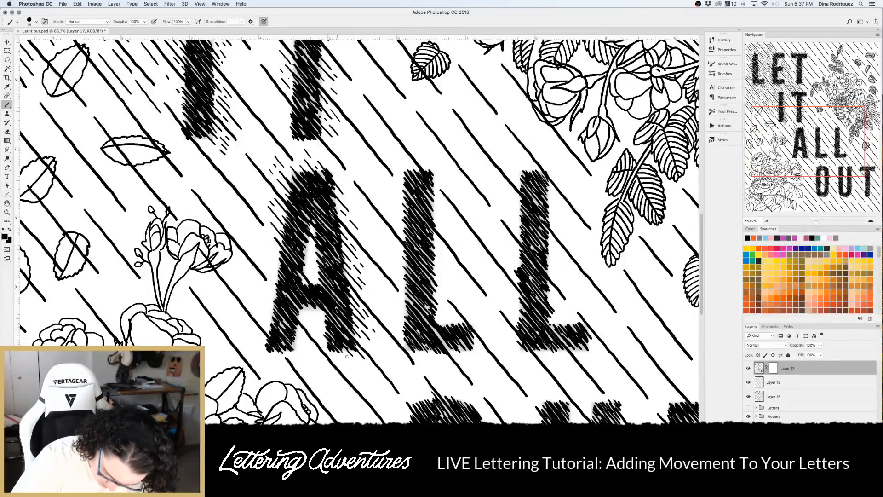
{"action": "left_click_drag", "start_coordinate": [317, 321], "coordinate": [334, 339]}
{"action": "mouse_move", "coordinate": [321, 316]}
{"action": "left_mouse_down"}
{"action": "mouse_move", "coordinate": [333, 337]}
{"action": "mouse_move", "coordinate": [315, 320]}
{"action": "left_mouse_up"}
{"action": "left_click_drag", "start_coordinate": [307, 302], "coordinate": [330, 344]}
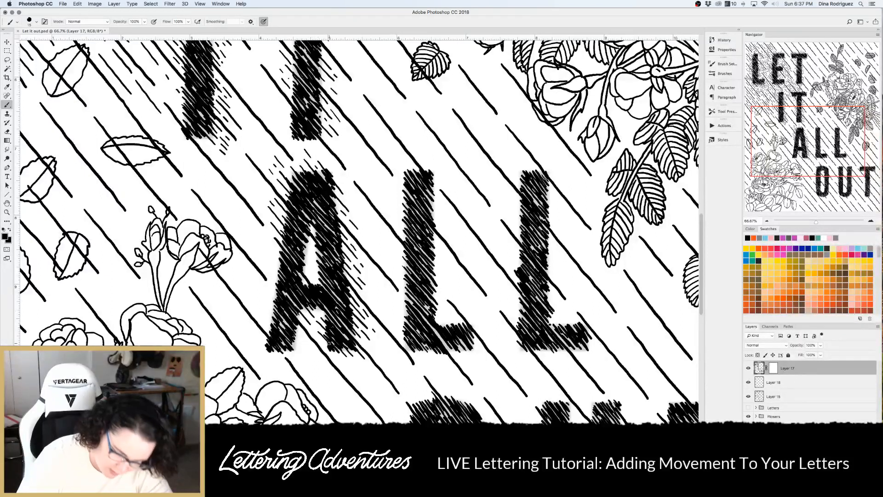
Add short, thin diagonal strokes inside the A's counter in ALL, along its left edge and around its left foot
{"action": "left_click_drag", "start_coordinate": [303, 251], "coordinate": [309, 259]}
{"action": "left_click_drag", "start_coordinate": [265, 233], "coordinate": [285, 259]}
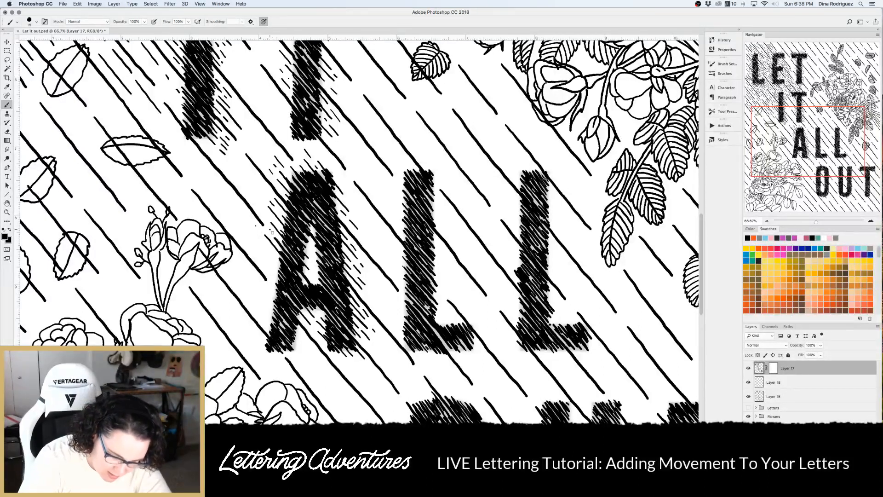
{"action": "left_click_drag", "start_coordinate": [271, 250], "coordinate": [285, 280]}
{"action": "left_click_drag", "start_coordinate": [260, 252], "coordinate": [275, 285]}
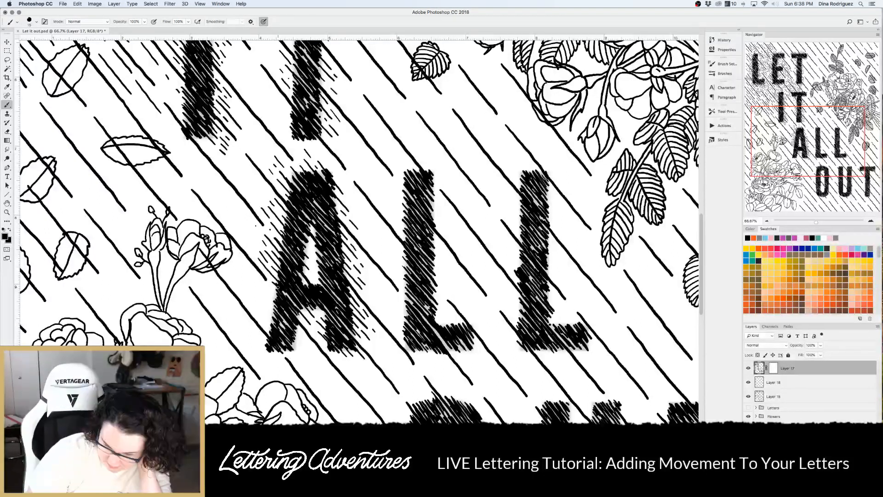
{"action": "mouse_move", "coordinate": [288, 320]}
{"action": "left_mouse_down"}
{"action": "mouse_move", "coordinate": [308, 352]}
{"action": "mouse_move", "coordinate": [300, 357]}
{"action": "left_mouse_up"}
{"action": "mouse_move", "coordinate": [263, 324]}
{"action": "left_mouse_down"}
{"action": "mouse_move", "coordinate": [276, 323]}
{"action": "mouse_move", "coordinate": [279, 299]}
{"action": "left_mouse_up"}
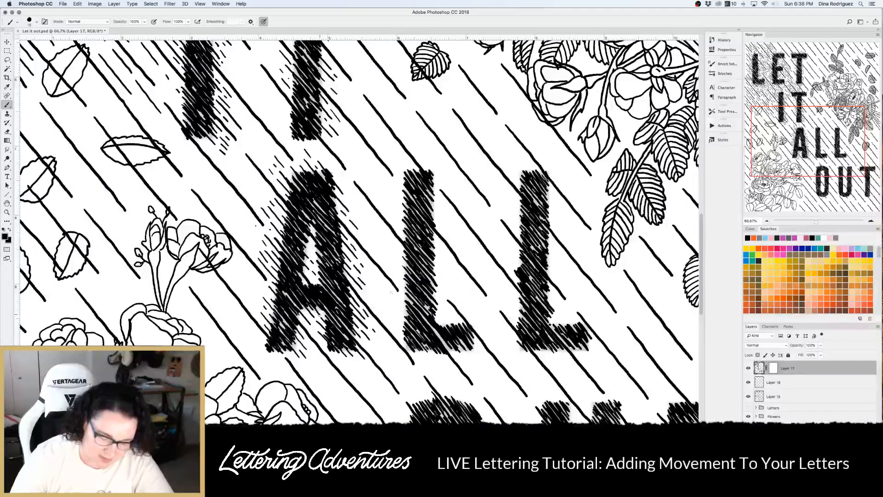
Add short, thin diagonal strokes along the upper left edge and top of the first L in ALL
{"action": "scroll", "coordinate": [350, 307], "scroll_direction": "right", "scroll_amount": 5}
{"action": "left_click_drag", "start_coordinate": [321, 181], "coordinate": [342, 217]}
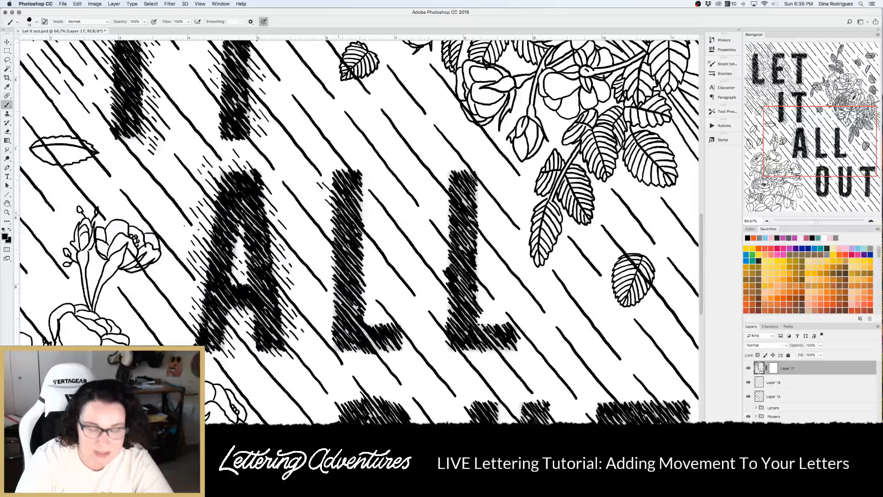
{"action": "left_click_drag", "start_coordinate": [310, 185], "coordinate": [334, 229]}
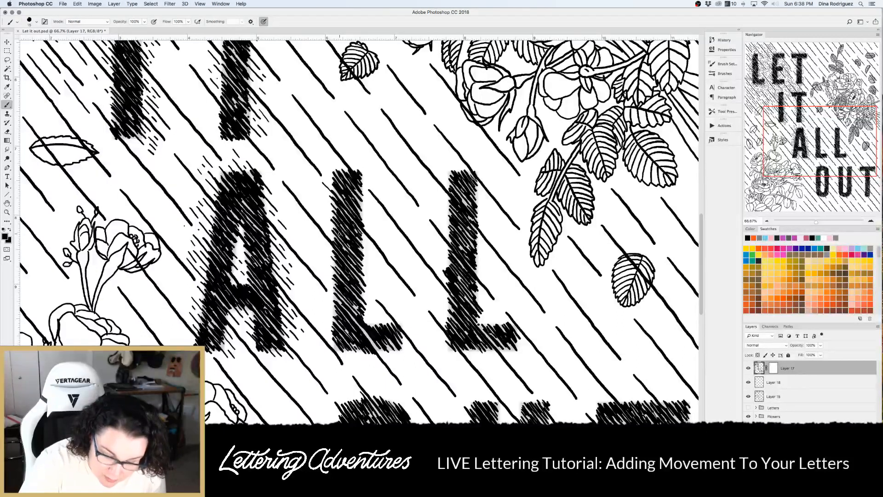
{"action": "left_click_drag", "start_coordinate": [336, 203], "coordinate": [339, 212]}
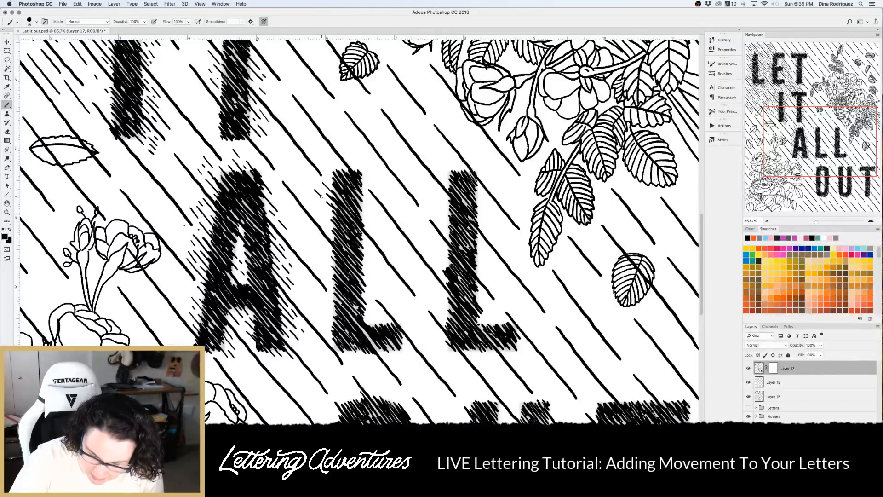
{"action": "mouse_move", "coordinate": [326, 223]}
{"action": "left_mouse_down"}
{"action": "mouse_move", "coordinate": [341, 239]}
{"action": "mouse_move", "coordinate": [331, 206]}
{"action": "mouse_move", "coordinate": [316, 206]}
{"action": "mouse_move", "coordinate": [326, 224]}
{"action": "left_mouse_up"}
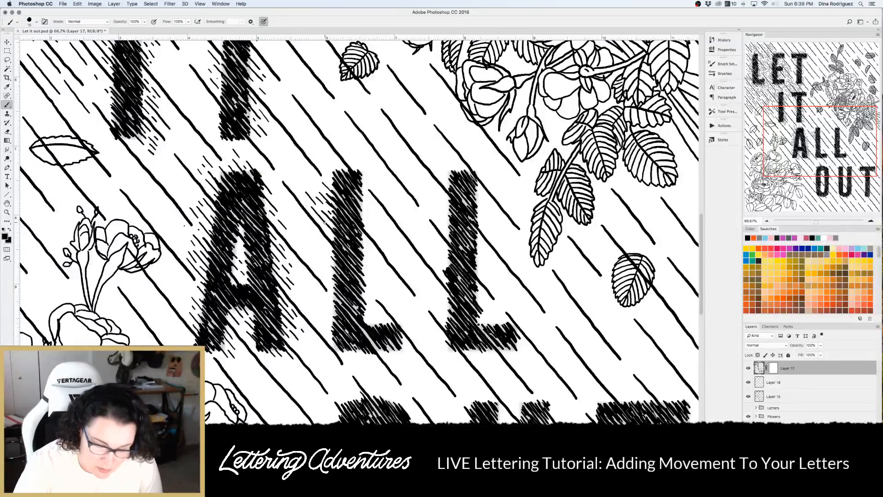
{"action": "left_click_drag", "start_coordinate": [329, 173], "coordinate": [344, 184]}
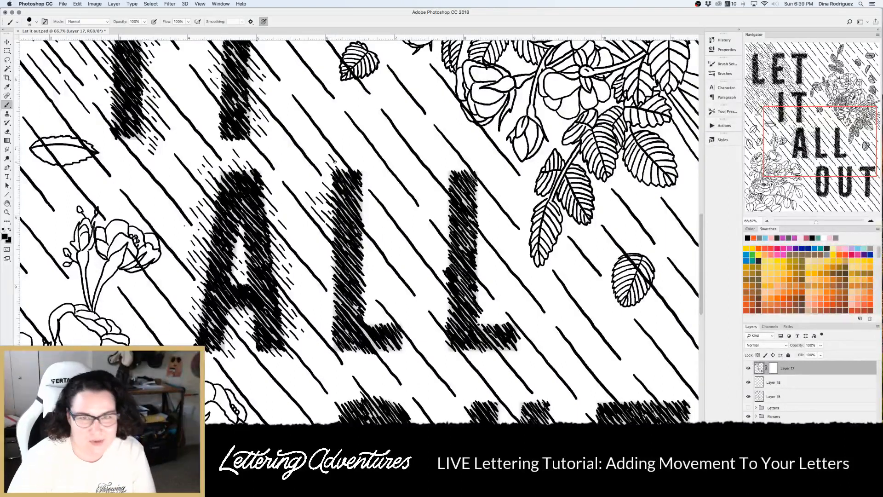
Add short, thin diagonal strokes along the upper right edge and middle left edge of the first L's stem in ALL
{"action": "mouse_move", "coordinate": [359, 206]}
{"action": "left_mouse_down"}
{"action": "mouse_move", "coordinate": [379, 224]}
{"action": "mouse_move", "coordinate": [377, 235]}
{"action": "left_mouse_up"}
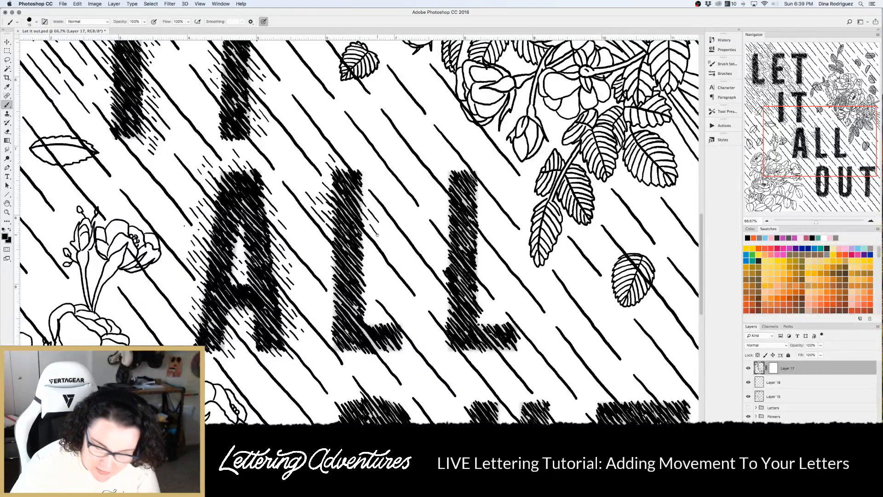
{"action": "left_click_drag", "start_coordinate": [363, 193], "coordinate": [380, 217]}
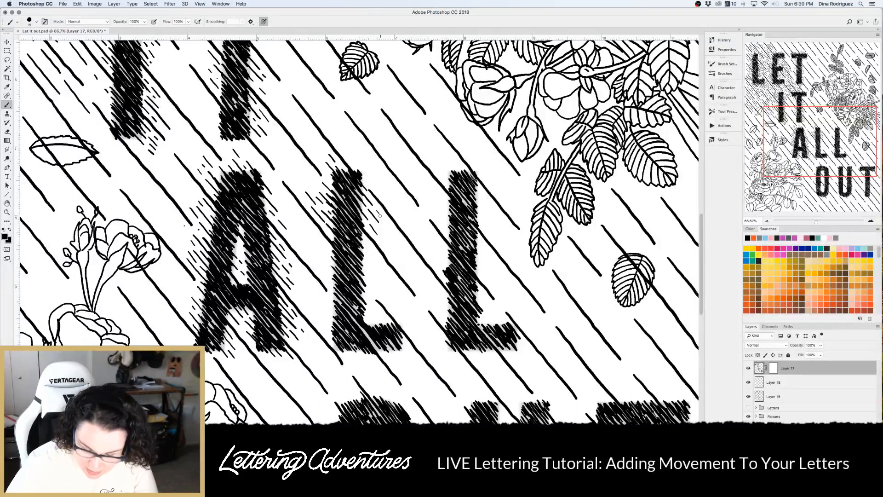
{"action": "left_click_drag", "start_coordinate": [322, 240], "coordinate": [339, 265]}
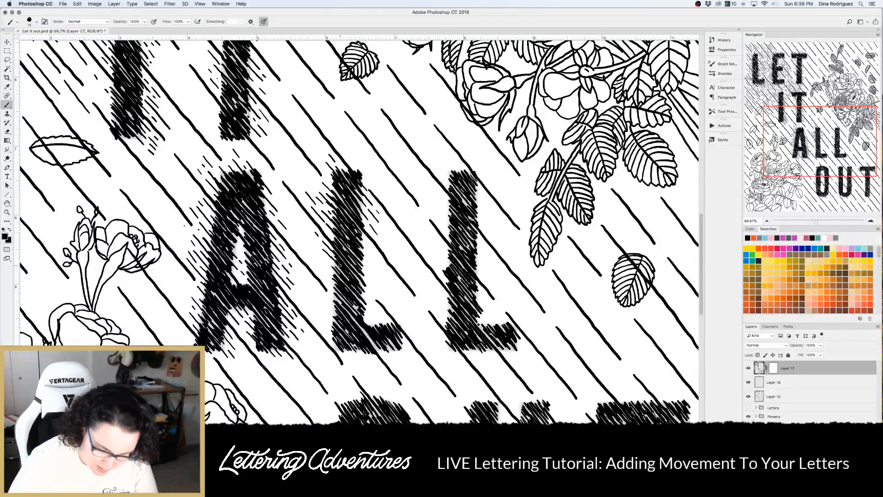
{"action": "mouse_move", "coordinate": [325, 264]}
{"action": "left_mouse_down"}
{"action": "mouse_move", "coordinate": [335, 275]}
{"action": "mouse_move", "coordinate": [321, 261]}
{"action": "left_mouse_up"}
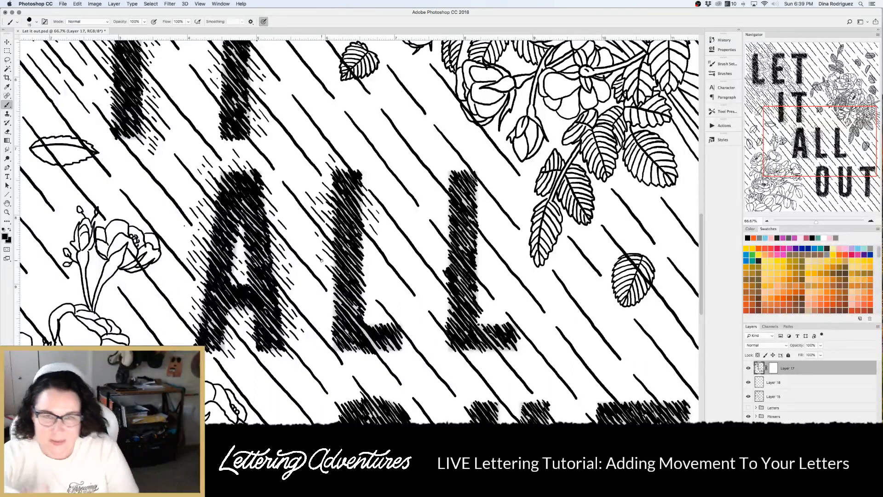
Add short, thin diagonal strokes on both sides of the lower stem of the first L in ALL
{"action": "scroll", "coordinate": [321, 259], "scroll_direction": "down", "scroll_amount": 3}
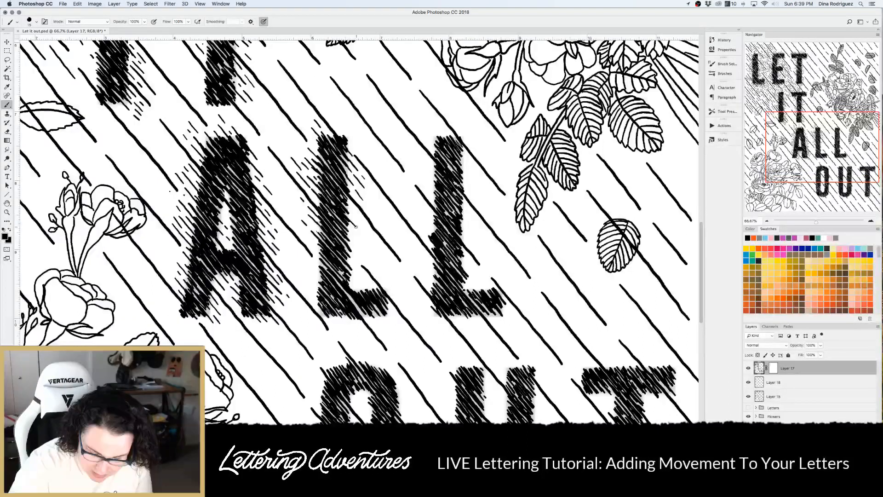
{"action": "left_click_drag", "start_coordinate": [350, 231], "coordinate": [360, 277]}
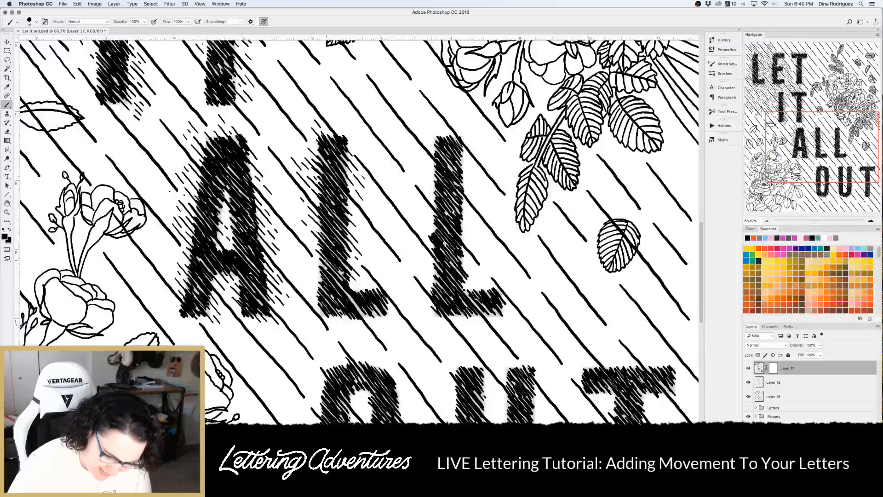
{"action": "left_click_drag", "start_coordinate": [326, 260], "coordinate": [323, 276]}
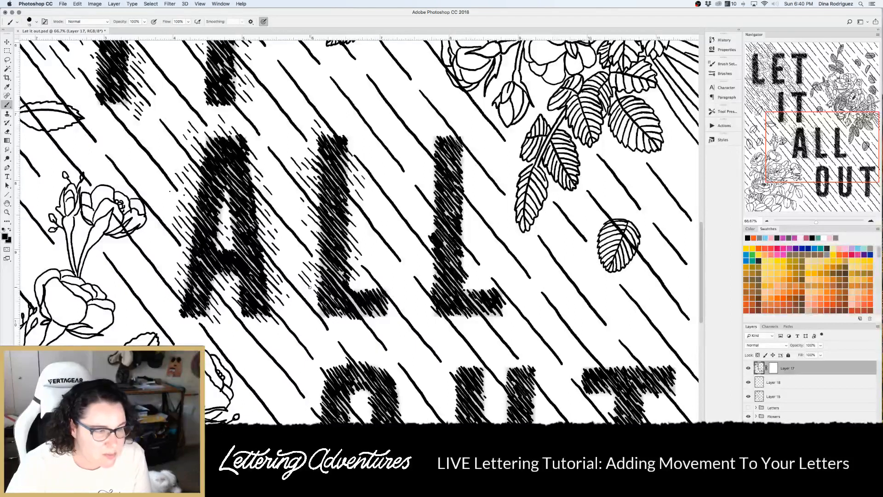
{"action": "left_click_drag", "start_coordinate": [309, 287], "coordinate": [321, 307]}
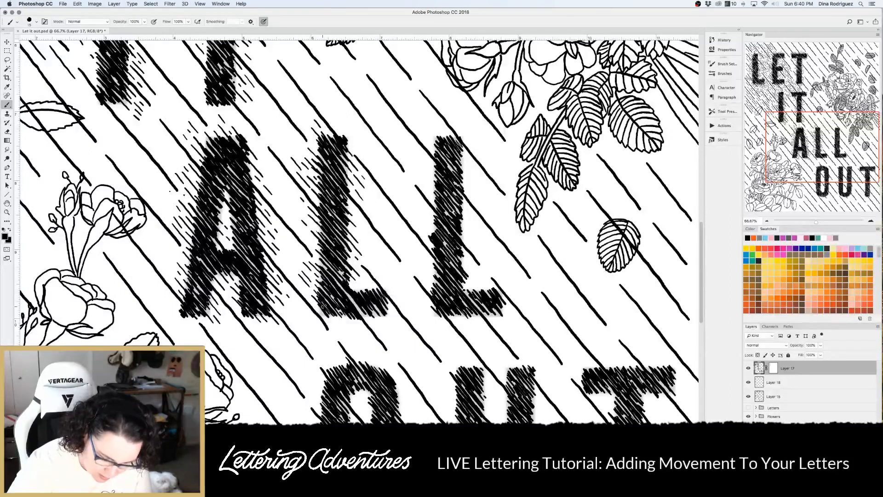
{"action": "left_click_drag", "start_coordinate": [297, 279], "coordinate": [304, 287]}
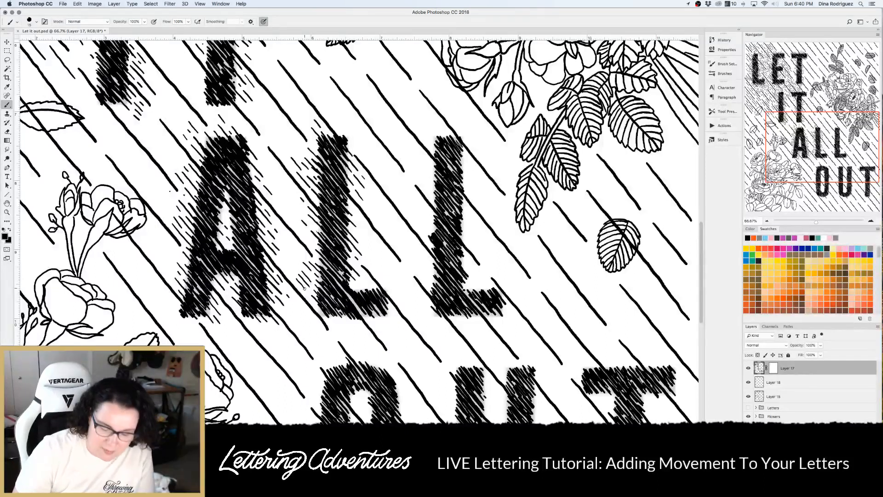
Scatter short, thin diagonal strokes beneath the foot of the first L in ALL
{"action": "scroll", "coordinate": [304, 288], "scroll_direction": "down", "scroll_amount": 2}
{"action": "scroll", "coordinate": [304, 288], "scroll_direction": "right", "scroll_amount": 2}
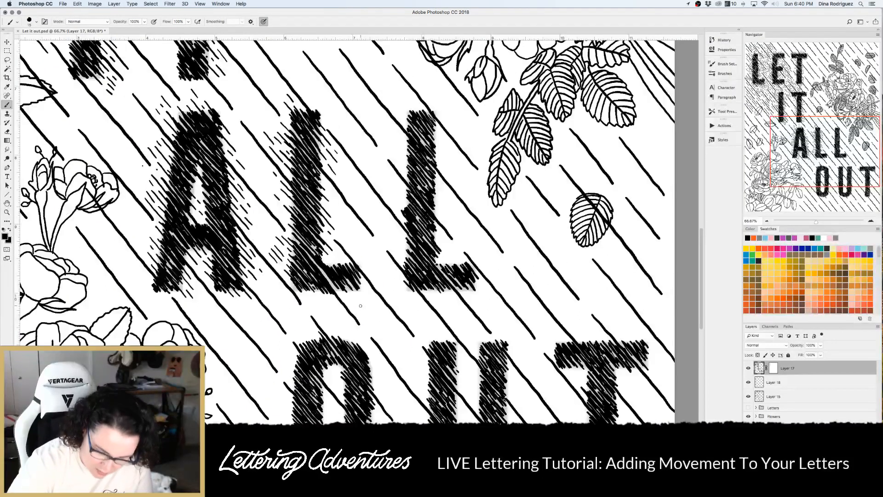
{"action": "mouse_move", "coordinate": [343, 278]}
{"action": "left_mouse_down"}
{"action": "mouse_move", "coordinate": [362, 305]}
{"action": "mouse_move", "coordinate": [366, 290]}
{"action": "mouse_move", "coordinate": [366, 318]}
{"action": "left_mouse_up"}
{"action": "mouse_move", "coordinate": [327, 293]}
{"action": "left_mouse_down"}
{"action": "mouse_move", "coordinate": [342, 314]}
{"action": "mouse_move", "coordinate": [330, 302]}
{"action": "left_mouse_up"}
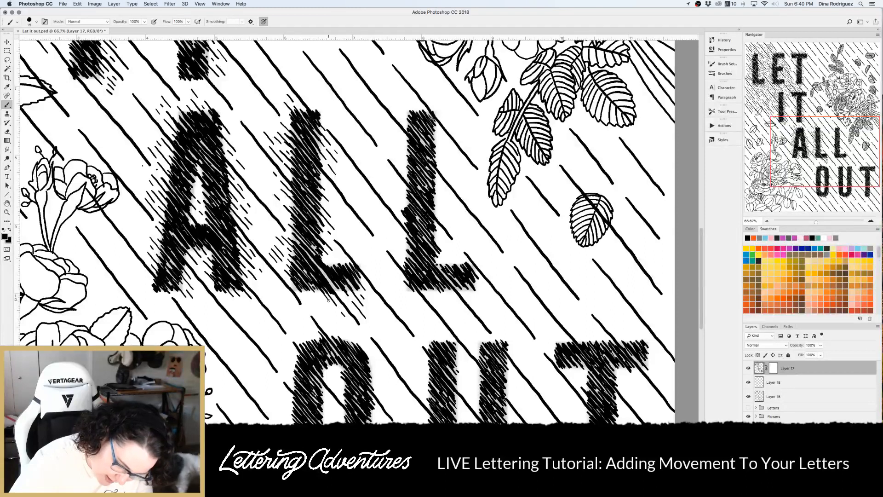
{"action": "left_click_drag", "start_coordinate": [321, 301], "coordinate": [334, 318]}
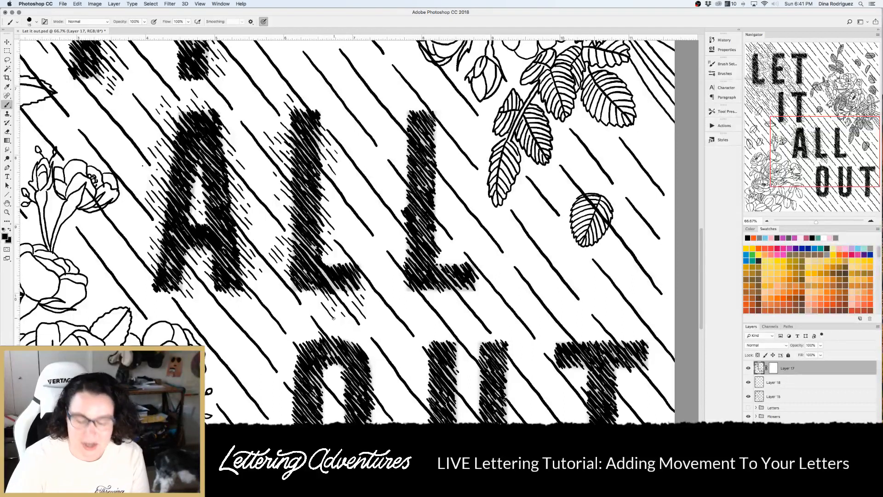
{"action": "mouse_move", "coordinate": [304, 287]}
{"action": "left_mouse_down"}
{"action": "mouse_move", "coordinate": [325, 316]}
{"action": "mouse_move", "coordinate": [310, 302]}
{"action": "left_mouse_up"}
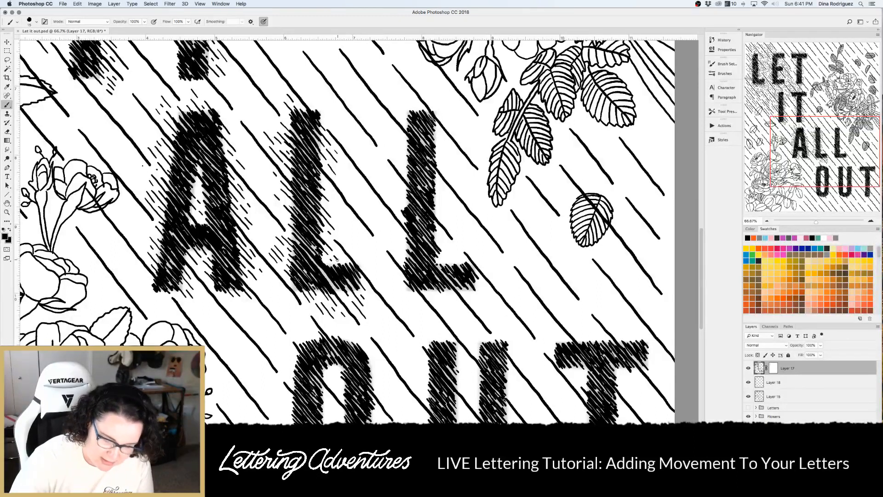
Add short, thin diagonal strokes above the second L in ALL and along both edges of its upper stem
{"action": "scroll", "coordinate": [337, 260], "scroll_direction": "up", "scroll_amount": 5}
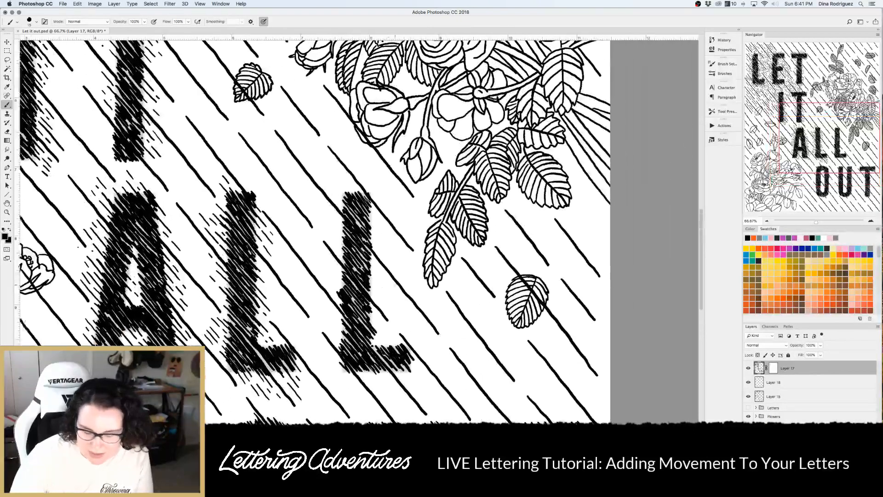
{"action": "scroll", "coordinate": [394, 285], "scroll_direction": "right", "scroll_amount": 2}
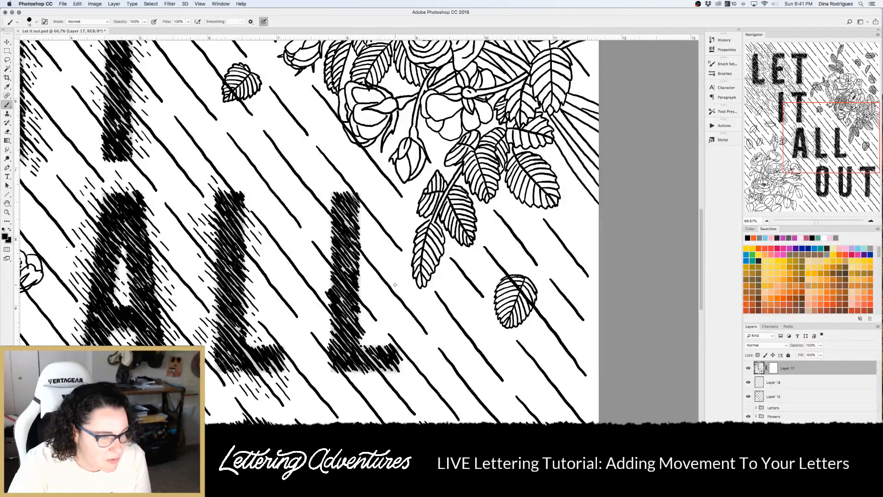
{"action": "mouse_move", "coordinate": [328, 187]}
{"action": "left_mouse_down"}
{"action": "mouse_move", "coordinate": [353, 199]}
{"action": "mouse_move", "coordinate": [331, 175]}
{"action": "mouse_move", "coordinate": [339, 181]}
{"action": "mouse_move", "coordinate": [326, 193]}
{"action": "mouse_move", "coordinate": [368, 223]}
{"action": "mouse_move", "coordinate": [362, 211]}
{"action": "mouse_move", "coordinate": [371, 247]}
{"action": "left_mouse_up"}
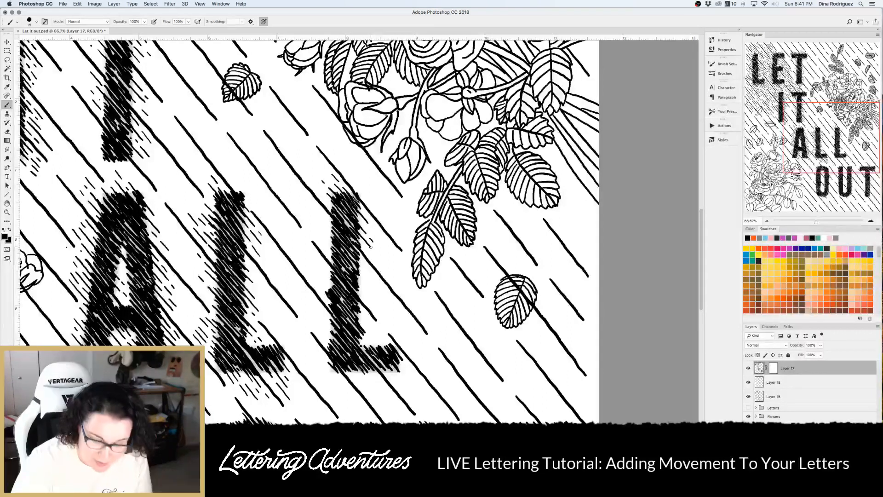
{"action": "left_click_drag", "start_coordinate": [312, 179], "coordinate": [322, 189]}
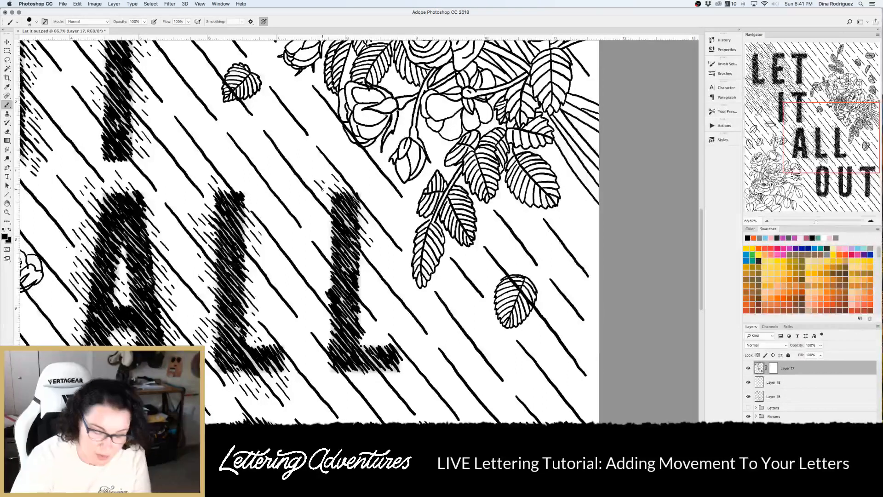
{"action": "left_click_drag", "start_coordinate": [329, 225], "coordinate": [337, 255]}
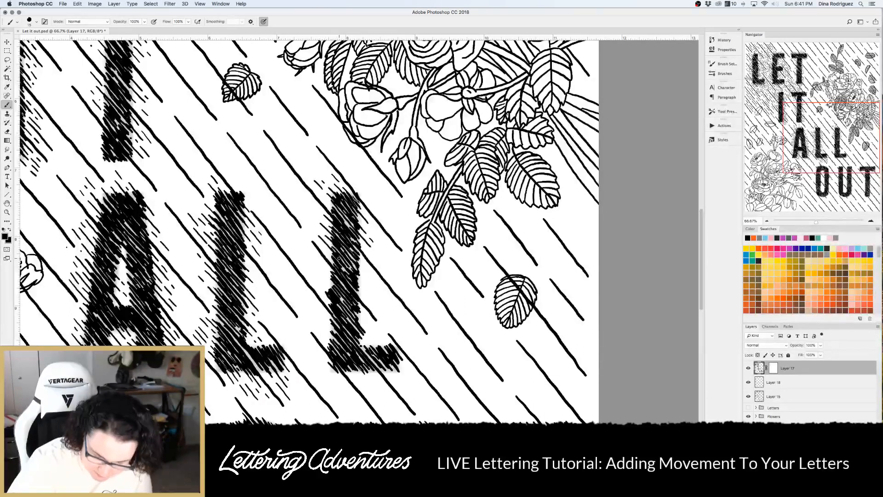
Add short, thin diagonal strokes along both edges of the lower stem of the second L in ALL
{"action": "mouse_move", "coordinate": [358, 284]}
{"action": "left_mouse_down"}
{"action": "mouse_move", "coordinate": [368, 298]}
{"action": "mouse_move", "coordinate": [365, 270]}
{"action": "mouse_move", "coordinate": [373, 283]}
{"action": "left_mouse_up"}
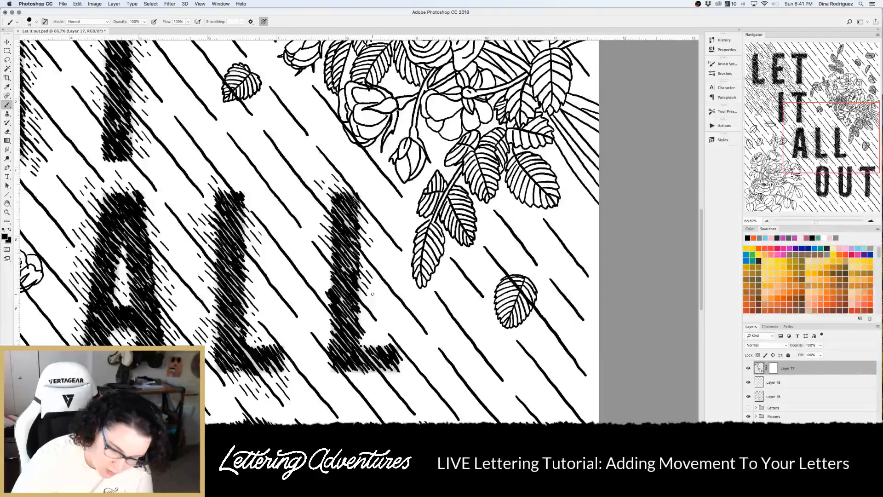
{"action": "left_click_drag", "start_coordinate": [322, 262], "coordinate": [332, 292]}
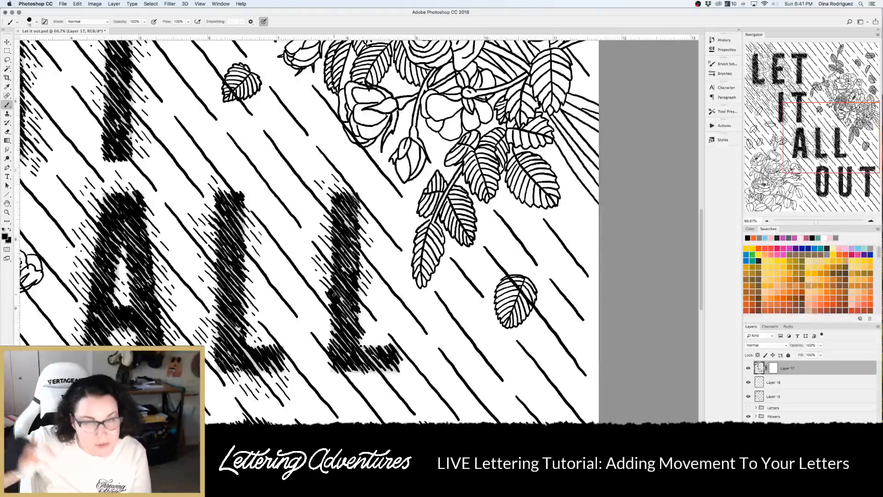
{"action": "mouse_move", "coordinate": [317, 281]}
{"action": "left_mouse_down"}
{"action": "mouse_move", "coordinate": [329, 293]}
{"action": "mouse_move", "coordinate": [319, 275]}
{"action": "left_mouse_up"}
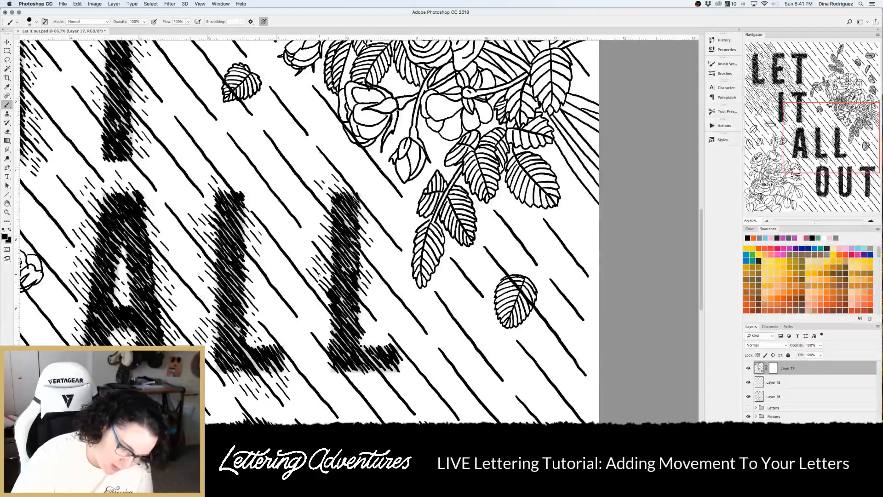
{"action": "left_click_drag", "start_coordinate": [361, 313], "coordinate": [368, 322]}
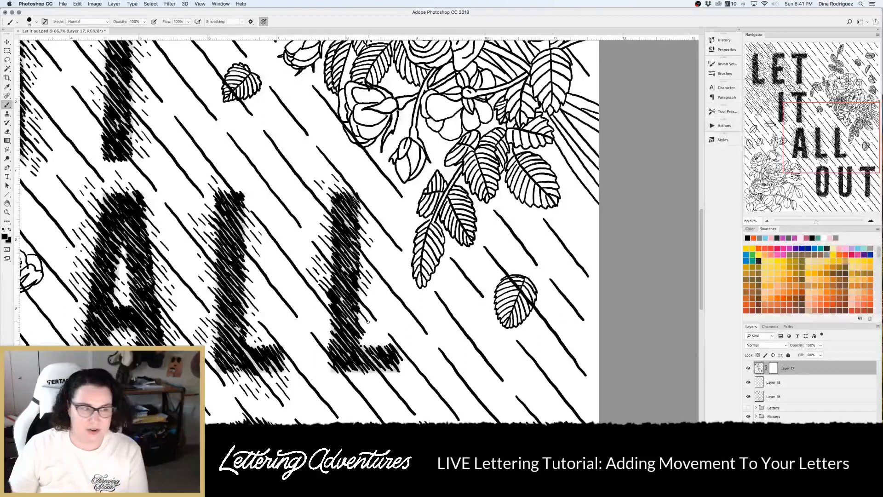
{"action": "mouse_move", "coordinate": [368, 298]}
{"action": "left_mouse_down"}
{"action": "mouse_move", "coordinate": [383, 318]}
{"action": "mouse_move", "coordinate": [374, 340]}
{"action": "left_mouse_up"}
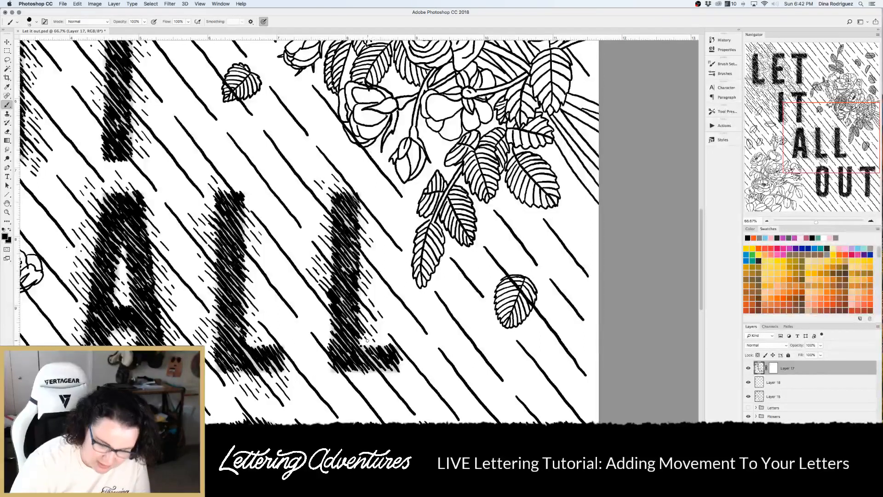
{"action": "mouse_move", "coordinate": [323, 309]}
{"action": "left_mouse_down"}
{"action": "mouse_move", "coordinate": [329, 321]}
{"action": "mouse_move", "coordinate": [318, 307]}
{"action": "left_mouse_up"}
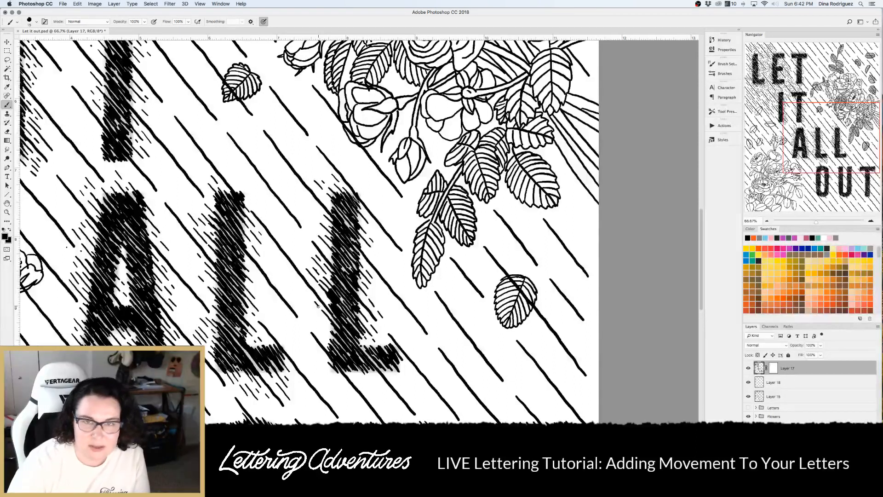
{"action": "left_click_drag", "start_coordinate": [322, 321], "coordinate": [331, 331]}
{"action": "left_click_drag", "start_coordinate": [309, 303], "coordinate": [322, 321]}
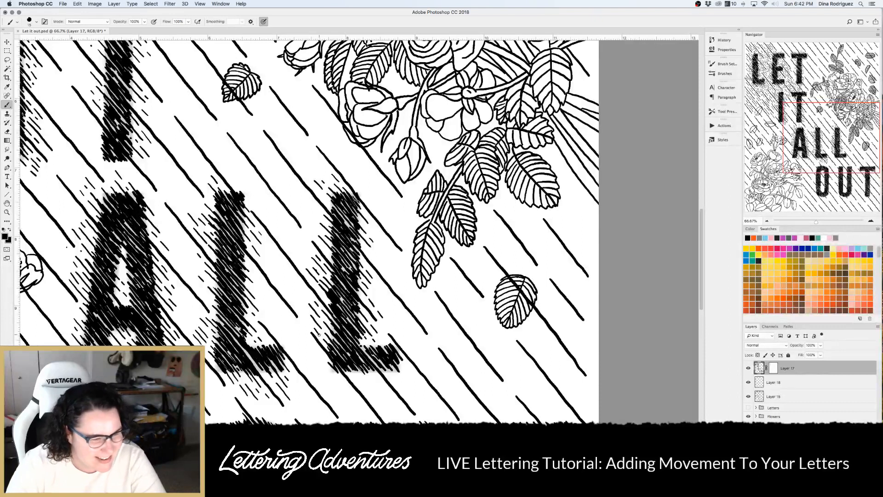
Scatter short, thin diagonal strokes beneath the foot of the second L in ALL and add more above it and beside its stem
{"action": "scroll", "coordinate": [349, 317], "scroll_direction": "down", "scroll_amount": 2}
{"action": "scroll", "coordinate": [349, 318], "scroll_direction": "right", "scroll_amount": 2}
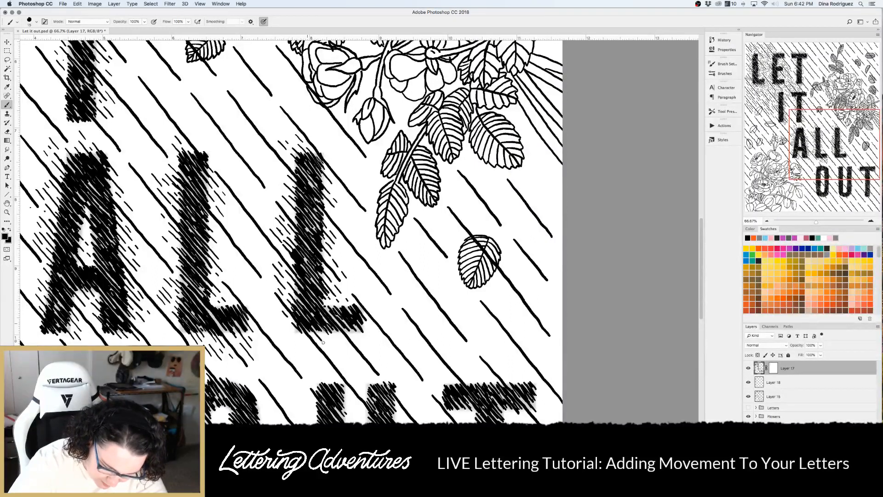
{"action": "mouse_move", "coordinate": [327, 326]}
{"action": "left_mouse_down"}
{"action": "mouse_move", "coordinate": [348, 352]}
{"action": "mouse_move", "coordinate": [343, 339]}
{"action": "mouse_move", "coordinate": [362, 348]}
{"action": "mouse_move", "coordinate": [369, 333]}
{"action": "mouse_move", "coordinate": [370, 348]}
{"action": "left_mouse_up"}
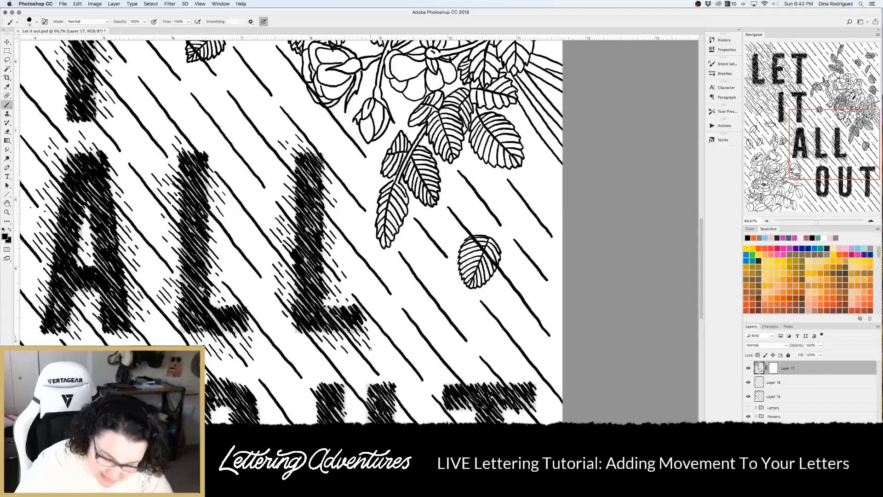
{"action": "left_click_drag", "start_coordinate": [336, 253], "coordinate": [354, 265]}
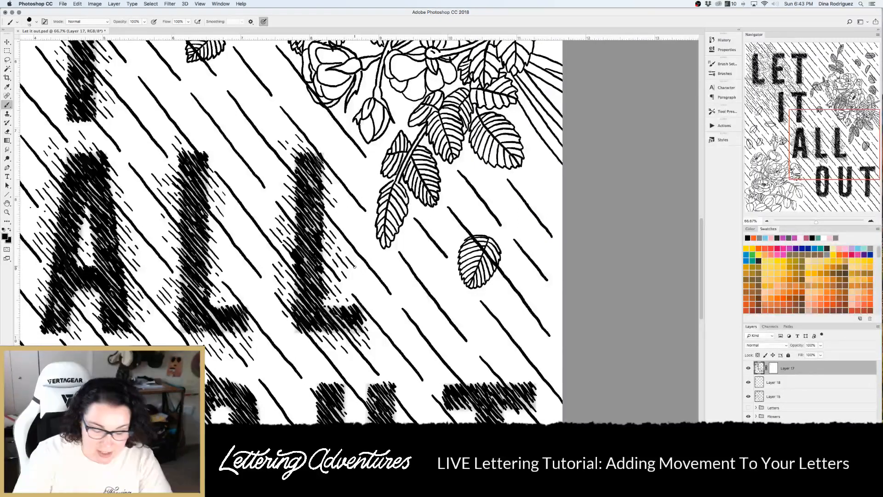
{"action": "left_click_drag", "start_coordinate": [283, 129], "coordinate": [295, 143]}
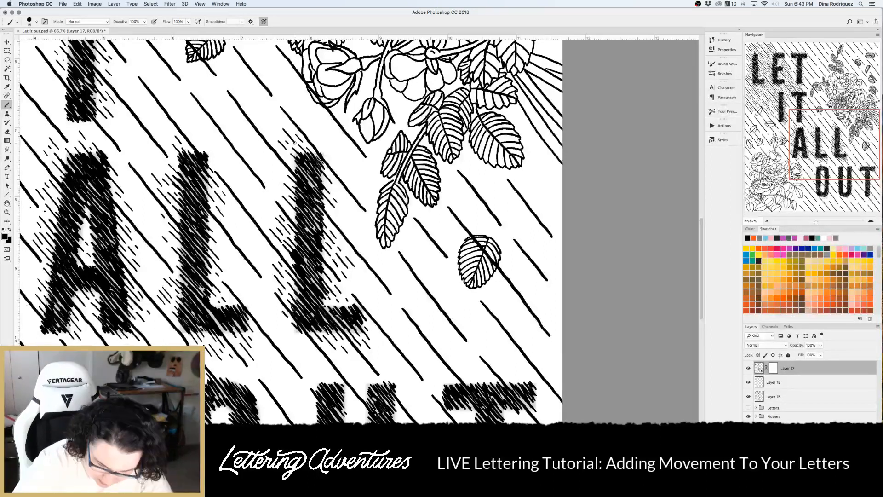
{"action": "left_click_drag", "start_coordinate": [348, 281], "coordinate": [359, 293]}
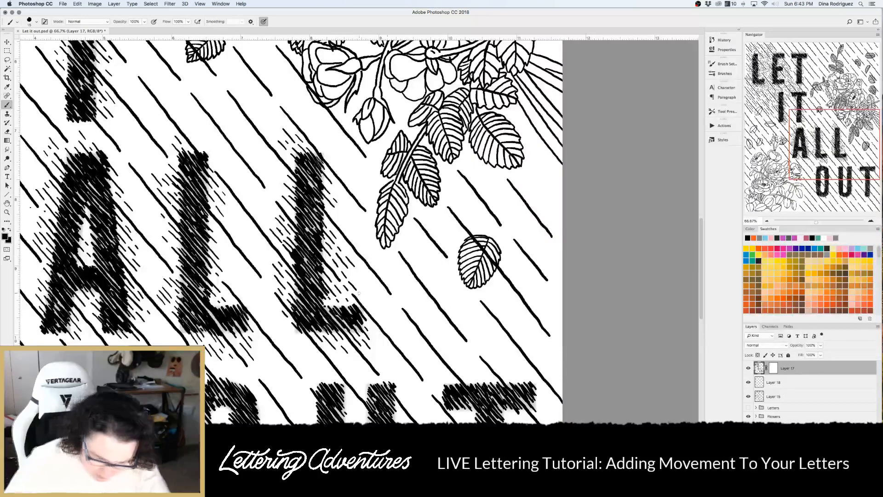
Examine the whole poster to compare the softened letters of LET IT ALL with the untouched word OUT
{"action": "scroll", "coordinate": [358, 292], "scroll_direction": "down", "scroll_amount": 6}
{"action": "scroll", "coordinate": [359, 293], "scroll_direction": "left", "scroll_amount": 2}
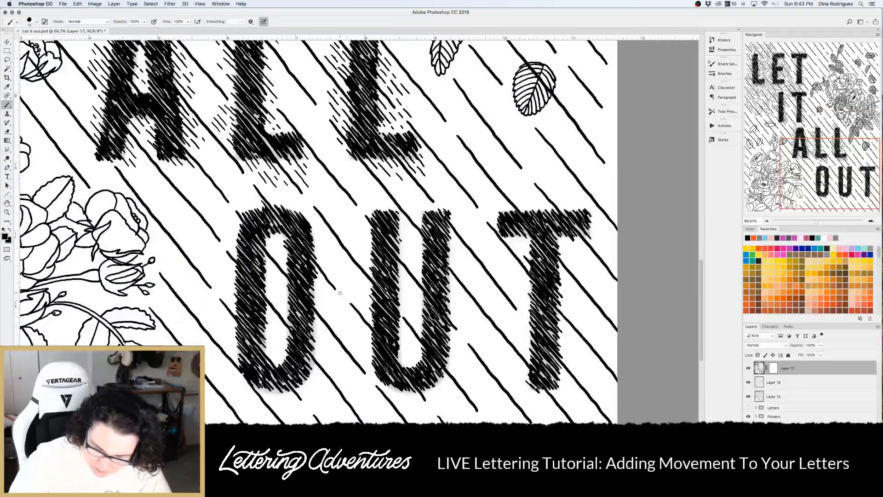
{"action": "key", "text": "super+minus"}
{"action": "key", "text": "super+minus"}
{"action": "key", "text": "super+minus"}
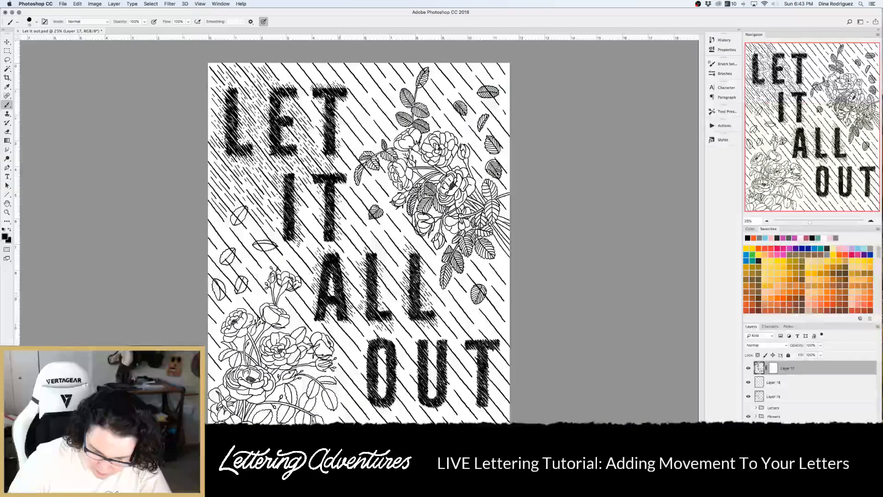
{"action": "key", "text": "super+minus"}
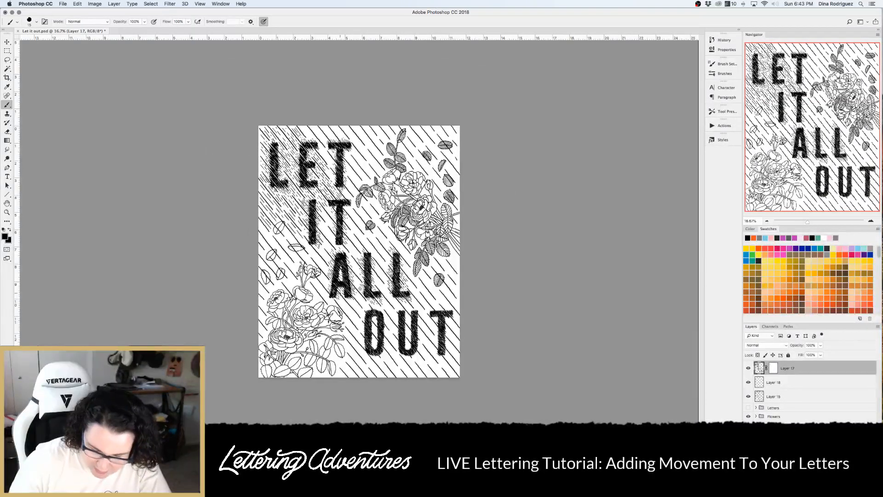
{"action": "key", "text": "super+equal"}
{"action": "key", "text": "super+equal"}
{"action": "key", "text": "super+equal"}
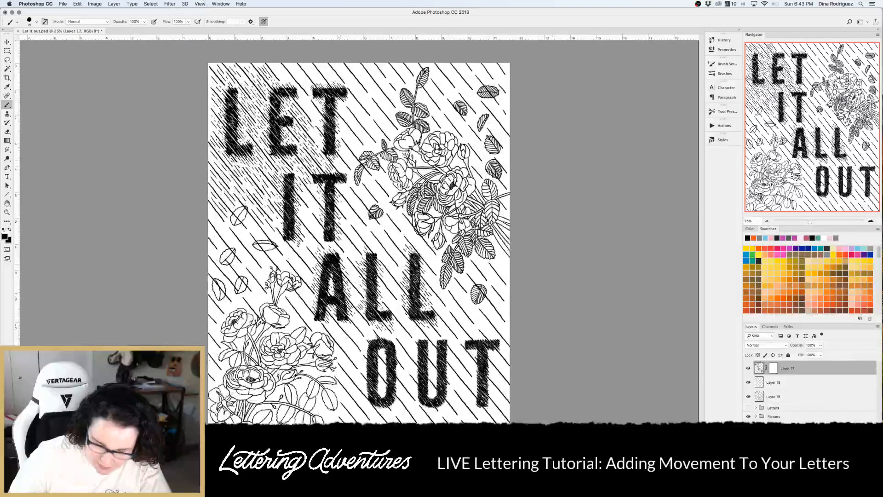
Add short, thin diagonal strokes above the O in OUT and around its upper left shoulder
{"action": "scroll", "coordinate": [340, 293], "scroll_direction": "down", "scroll_amount": 5}
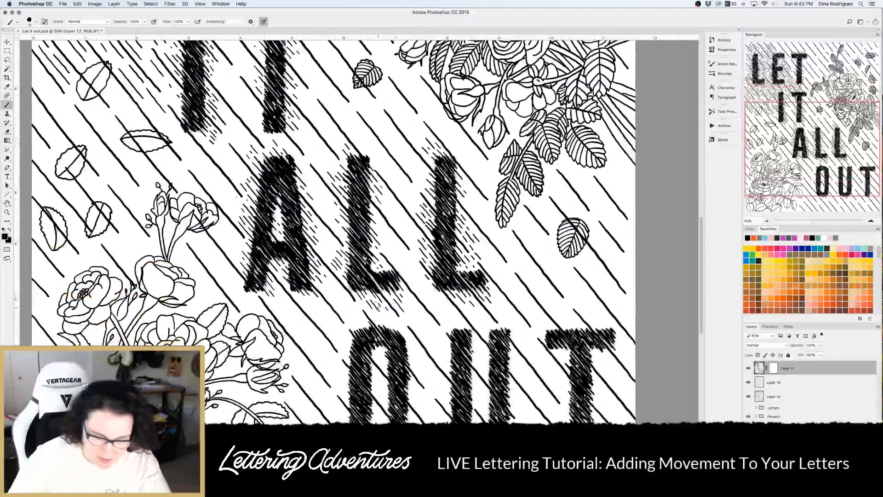
{"action": "scroll", "coordinate": [340, 293], "scroll_direction": "right", "scroll_amount": 2}
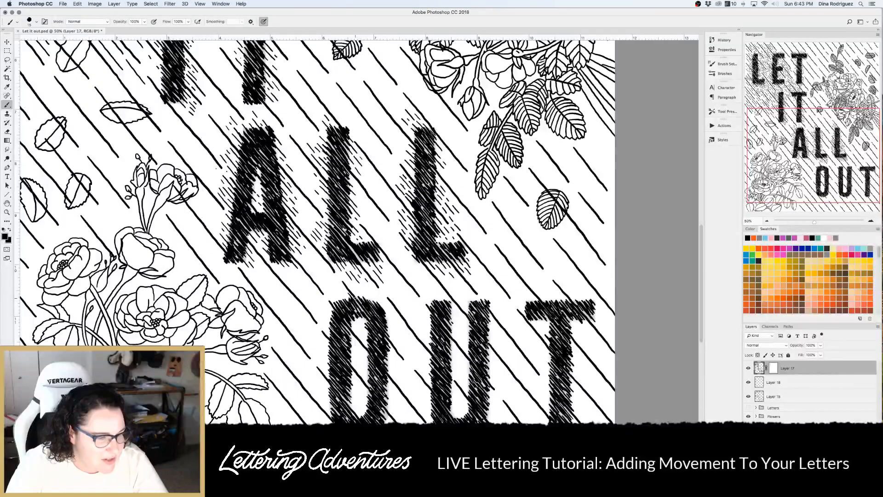
{"action": "scroll", "coordinate": [400, 301], "scroll_direction": "down", "scroll_amount": 1}
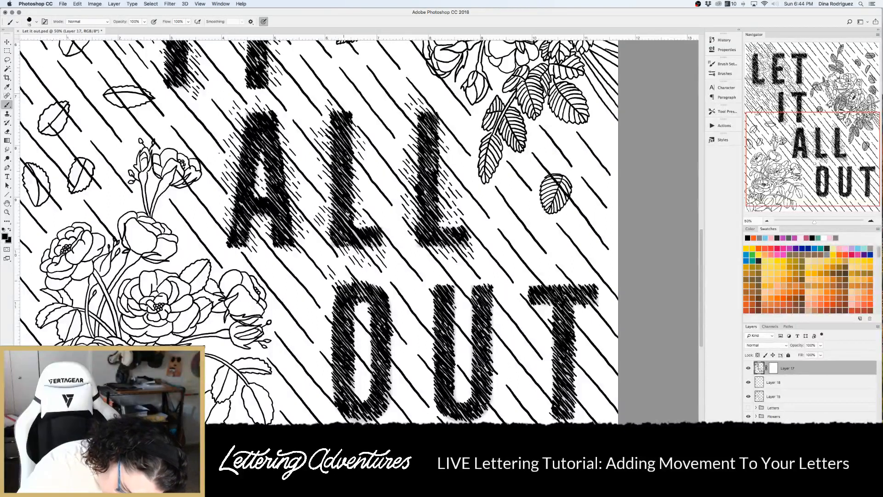
{"action": "left_click_drag", "start_coordinate": [341, 275], "coordinate": [351, 283]}
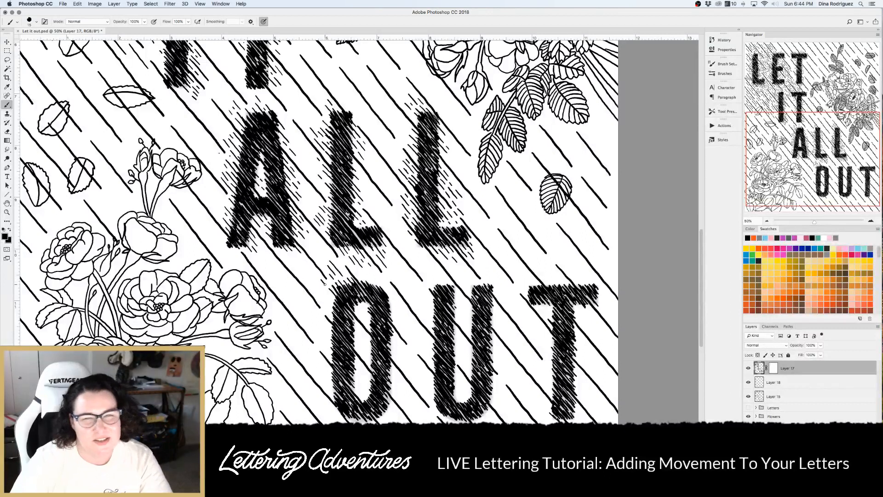
{"action": "scroll", "coordinate": [325, 284], "scroll_direction": "down", "scroll_amount": 3}
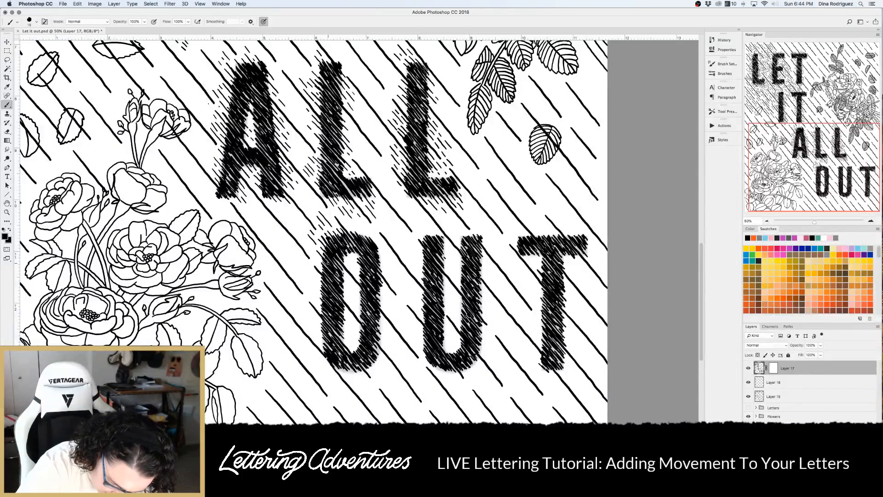
{"action": "left_click_drag", "start_coordinate": [315, 256], "coordinate": [323, 263]}
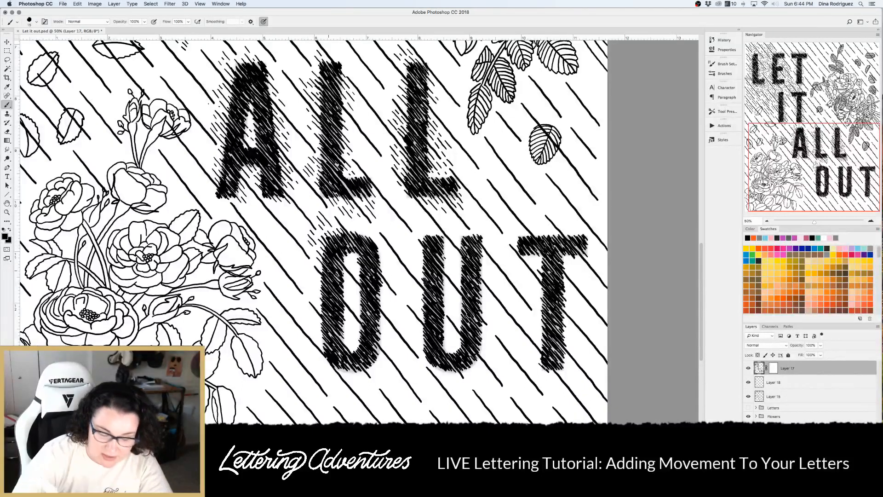
{"action": "left_click_drag", "start_coordinate": [348, 226], "coordinate": [375, 243]}
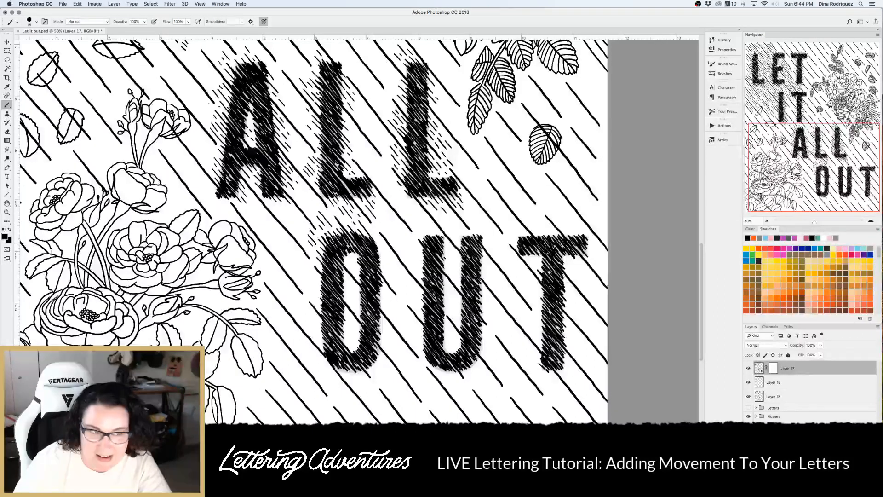
Add short, thin diagonal strokes down the right side of the O in OUT and inside its counter
{"action": "mouse_move", "coordinate": [375, 242]}
{"action": "left_mouse_down"}
{"action": "mouse_move", "coordinate": [406, 288]}
{"action": "mouse_move", "coordinate": [390, 296]}
{"action": "left_mouse_up"}
{"action": "left_click_drag", "start_coordinate": [354, 261], "coordinate": [388, 304]}
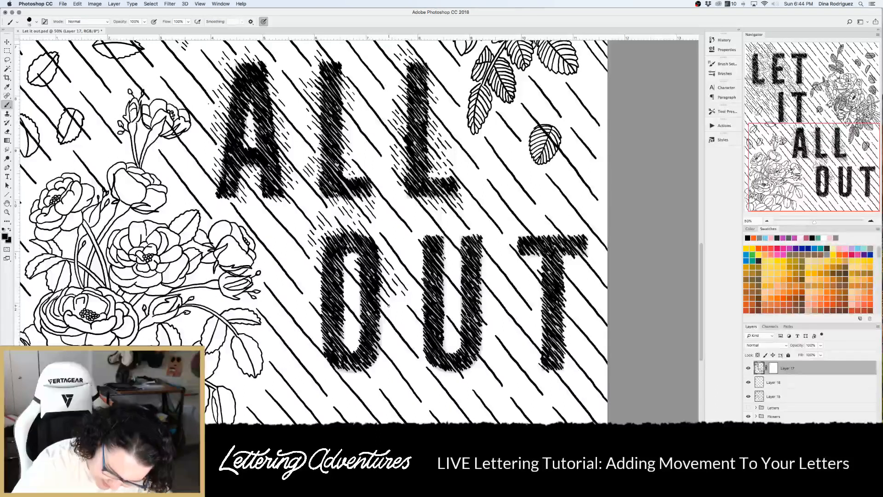
{"action": "mouse_move", "coordinate": [351, 258]}
{"action": "left_mouse_down"}
{"action": "mouse_move", "coordinate": [366, 299]}
{"action": "mouse_move", "coordinate": [395, 342]}
{"action": "left_mouse_up"}
{"action": "left_click_drag", "start_coordinate": [348, 285], "coordinate": [357, 296]}
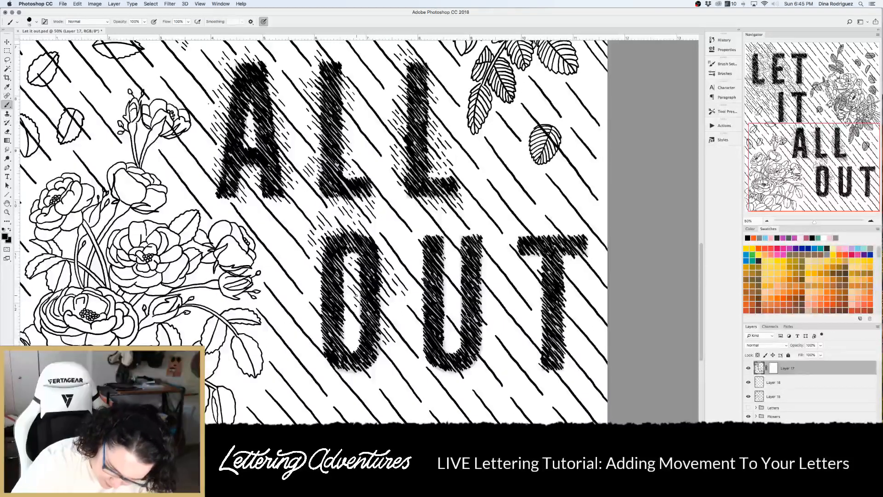
{"action": "left_click_drag", "start_coordinate": [354, 323], "coordinate": [392, 375]}
{"action": "left_click_drag", "start_coordinate": [354, 335], "coordinate": [363, 345]}
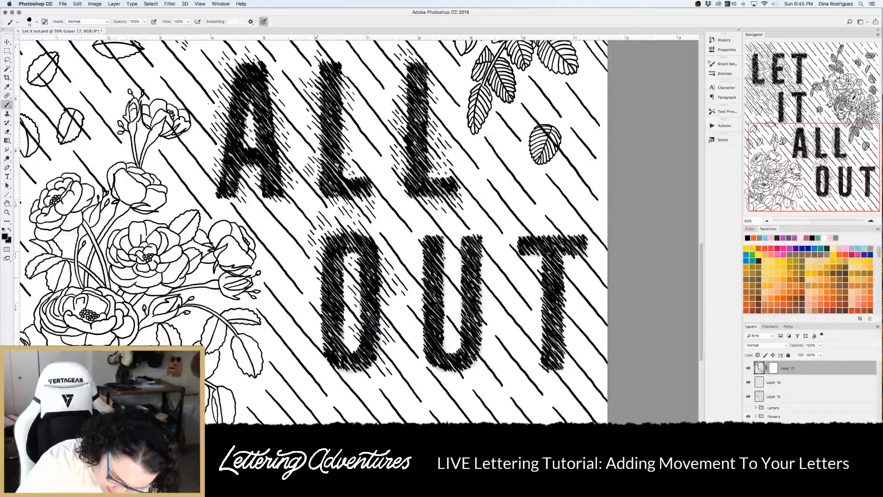
Add short, thin diagonal strokes down the left side of the O in OUT and beneath its base
{"action": "mouse_move", "coordinate": [304, 265]}
{"action": "left_mouse_down"}
{"action": "mouse_move", "coordinate": [345, 326]}
{"action": "mouse_move", "coordinate": [351, 304]}
{"action": "mouse_move", "coordinate": [349, 334]}
{"action": "mouse_move", "coordinate": [363, 350]}
{"action": "mouse_move", "coordinate": [343, 371]}
{"action": "left_mouse_up"}
{"action": "left_click_drag", "start_coordinate": [354, 260], "coordinate": [365, 276]}
{"action": "left_click_drag", "start_coordinate": [378, 260], "coordinate": [388, 265]}
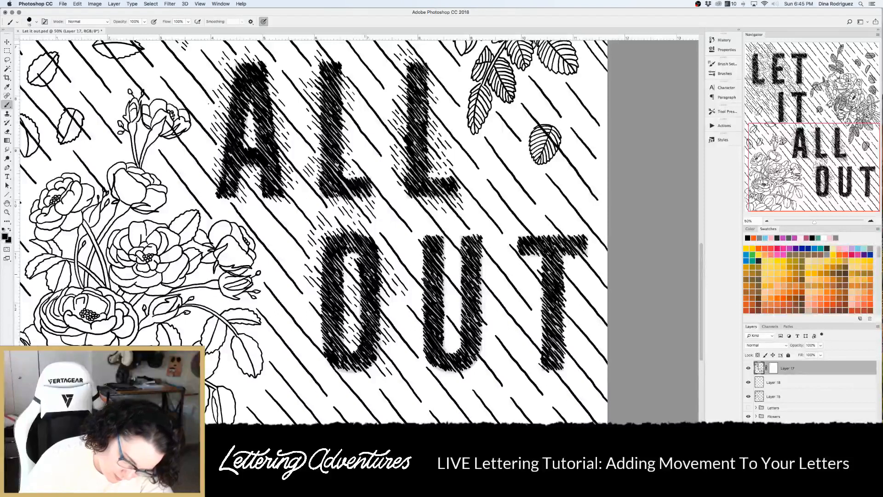
{"action": "scroll", "coordinate": [363, 299], "scroll_direction": "down", "scroll_amount": 3}
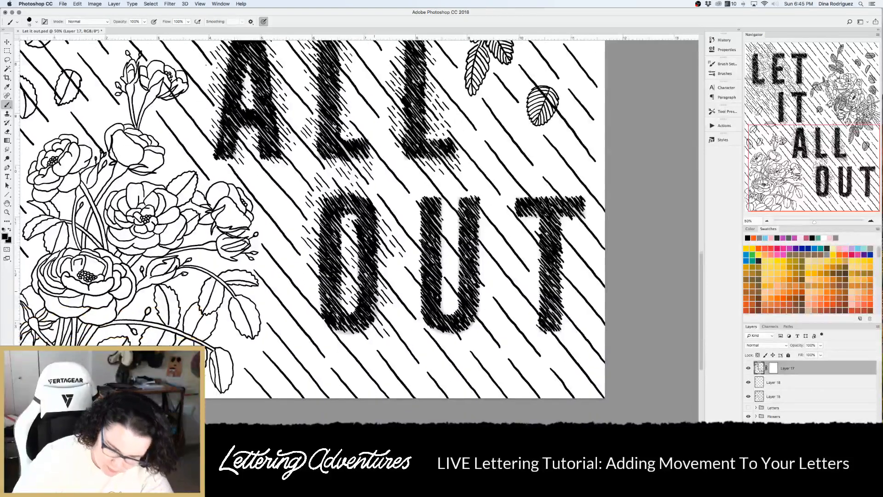
{"action": "left_click_drag", "start_coordinate": [344, 317], "coordinate": [355, 331]}
{"action": "mouse_move", "coordinate": [353, 331]}
{"action": "left_mouse_down"}
{"action": "mouse_move", "coordinate": [363, 343]}
{"action": "mouse_move", "coordinate": [347, 336]}
{"action": "mouse_move", "coordinate": [360, 349]}
{"action": "left_mouse_up"}
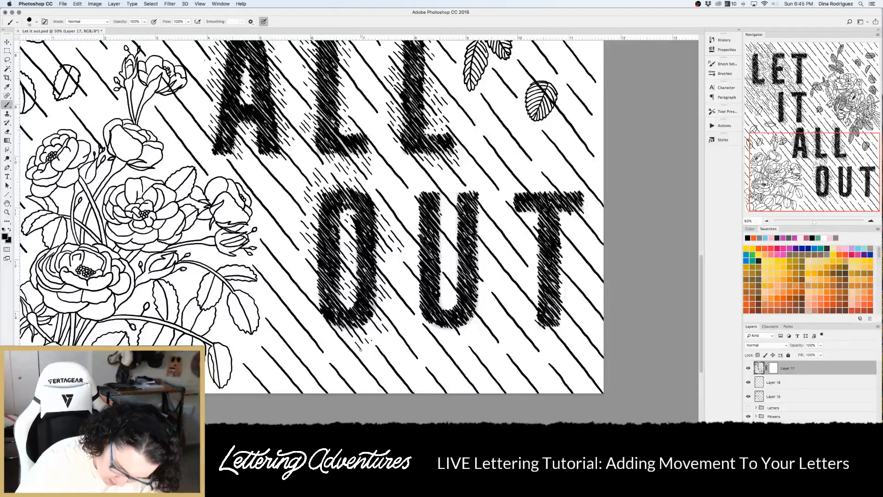
{"action": "left_click_drag", "start_coordinate": [310, 283], "coordinate": [323, 296]}
{"action": "left_click_drag", "start_coordinate": [301, 262], "coordinate": [322, 302]}
Fill in more short, thin diagonal strokes along the right edge and around the lower right curve of the O in OUT
{"action": "scroll", "coordinate": [327, 308], "scroll_direction": "right", "scroll_amount": 3}
{"action": "scroll", "coordinate": [327, 308], "scroll_direction": "down", "scroll_amount": 1}
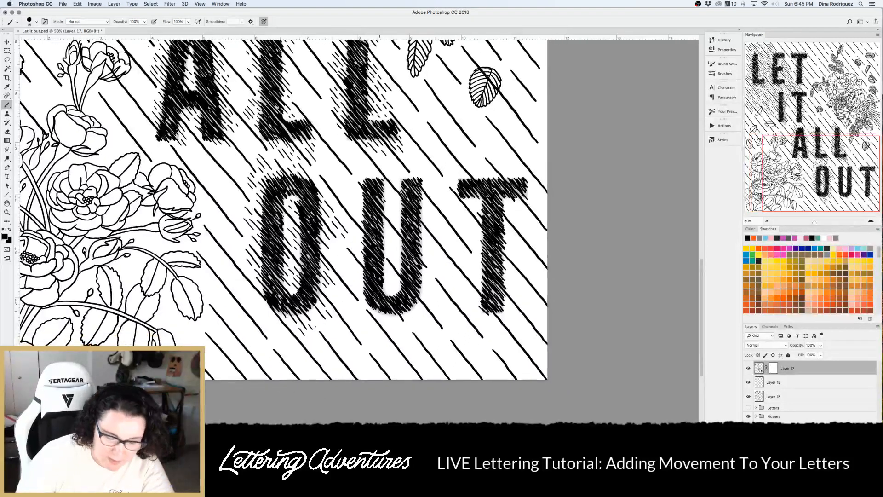
{"action": "left_click_drag", "start_coordinate": [294, 119], "coordinate": [316, 139]}
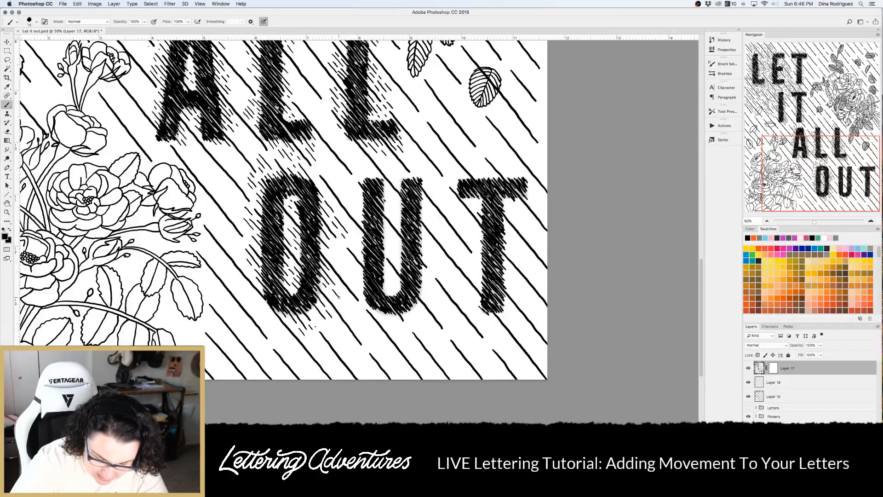
{"action": "mouse_move", "coordinate": [337, 290]}
{"action": "left_mouse_down"}
{"action": "mouse_move", "coordinate": [344, 311]}
{"action": "mouse_move", "coordinate": [351, 304]}
{"action": "left_mouse_up"}
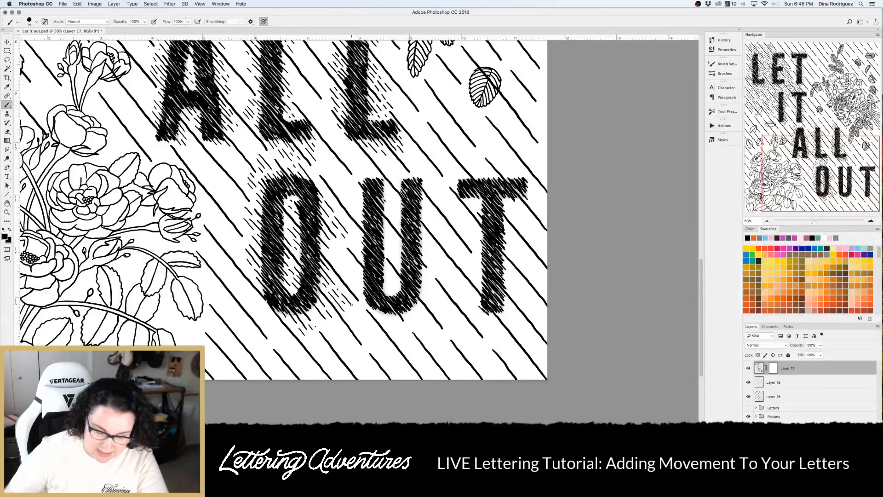
{"action": "mouse_move", "coordinate": [310, 308]}
{"action": "left_mouse_down"}
{"action": "mouse_move", "coordinate": [328, 332]}
{"action": "mouse_move", "coordinate": [340, 328]}
{"action": "left_mouse_up"}
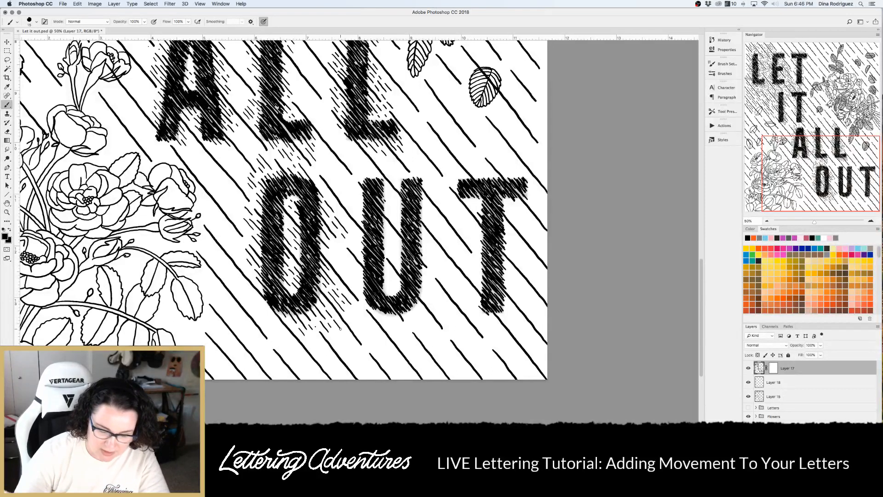
{"action": "left_click_drag", "start_coordinate": [278, 207], "coordinate": [294, 229]}
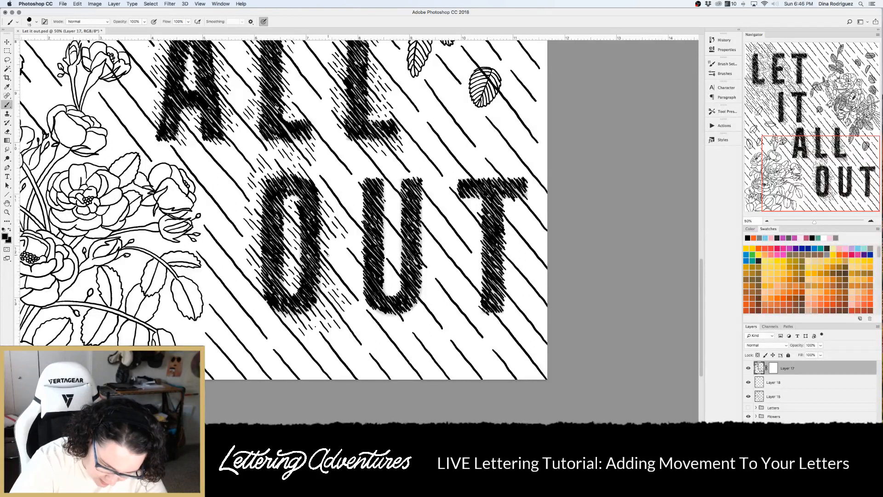
{"action": "left_click_drag", "start_coordinate": [331, 258], "coordinate": [355, 276]}
{"action": "mouse_move", "coordinate": [333, 242]}
{"action": "left_mouse_down"}
{"action": "mouse_move", "coordinate": [352, 265]}
{"action": "mouse_move", "coordinate": [344, 248]}
{"action": "left_mouse_up"}
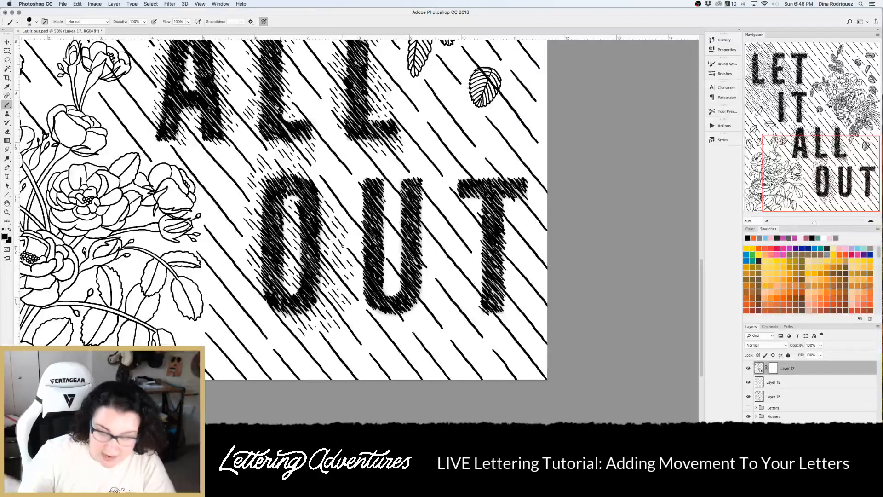
Add short, thin diagonal strokes around the left stem of the U in OUT, inside its counter and above its upper left end
{"action": "scroll", "coordinate": [342, 245], "scroll_direction": "right", "scroll_amount": 3}
{"action": "scroll", "coordinate": [341, 245], "scroll_direction": "up", "scroll_amount": 1}
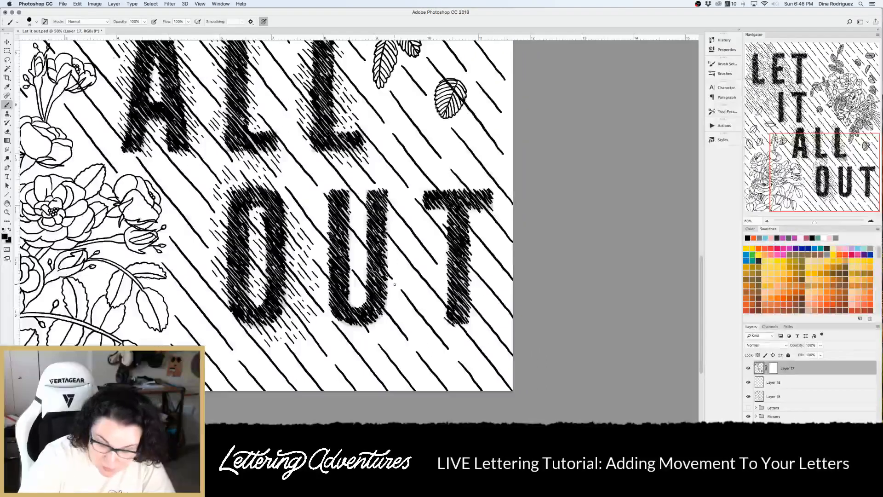
{"action": "mouse_move", "coordinate": [325, 214]}
{"action": "left_mouse_down"}
{"action": "mouse_move", "coordinate": [329, 222]}
{"action": "mouse_move", "coordinate": [318, 208]}
{"action": "mouse_move", "coordinate": [354, 246]}
{"action": "mouse_move", "coordinate": [357, 267]}
{"action": "left_mouse_up"}
{"action": "mouse_move", "coordinate": [354, 219]}
{"action": "left_mouse_down"}
{"action": "mouse_move", "coordinate": [360, 231]}
{"action": "mouse_move", "coordinate": [361, 219]}
{"action": "left_mouse_up"}
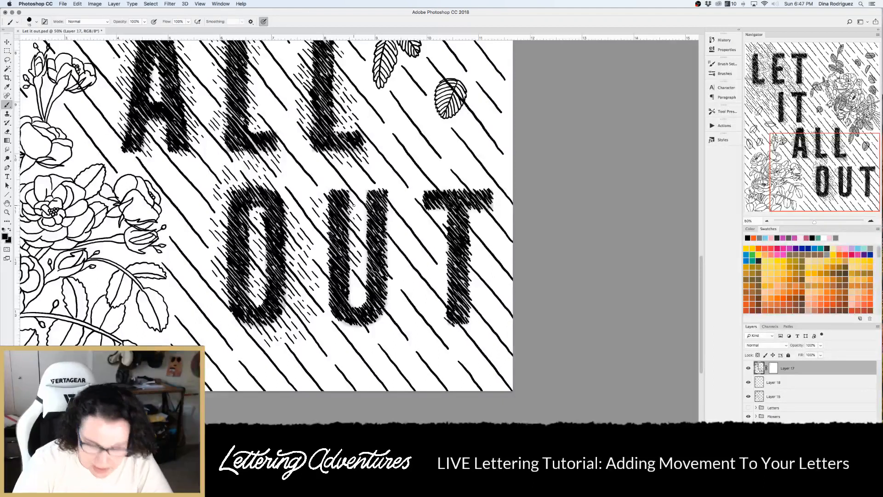
{"action": "mouse_move", "coordinate": [323, 241]}
{"action": "left_mouse_down"}
{"action": "mouse_move", "coordinate": [336, 256]}
{"action": "mouse_move", "coordinate": [337, 265]}
{"action": "mouse_move", "coordinate": [323, 256]}
{"action": "mouse_move", "coordinate": [332, 274]}
{"action": "mouse_move", "coordinate": [360, 289]}
{"action": "left_mouse_up"}
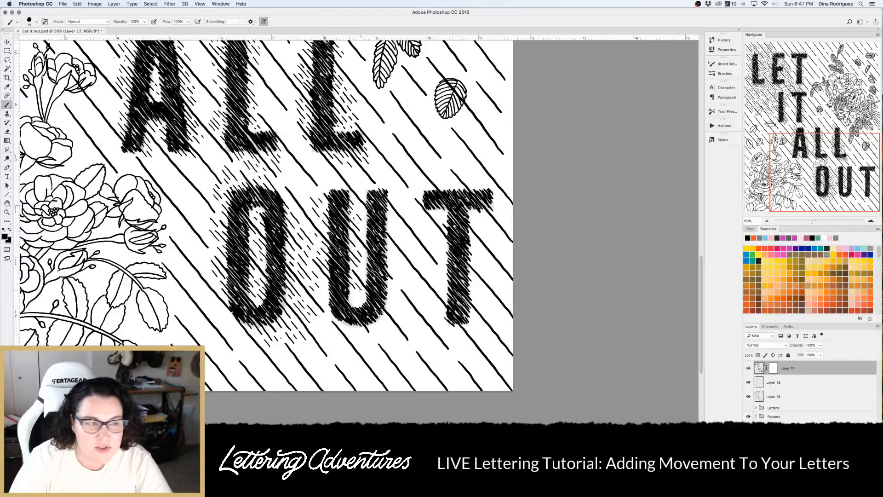
{"action": "left_click_drag", "start_coordinate": [349, 288], "coordinate": [365, 308]}
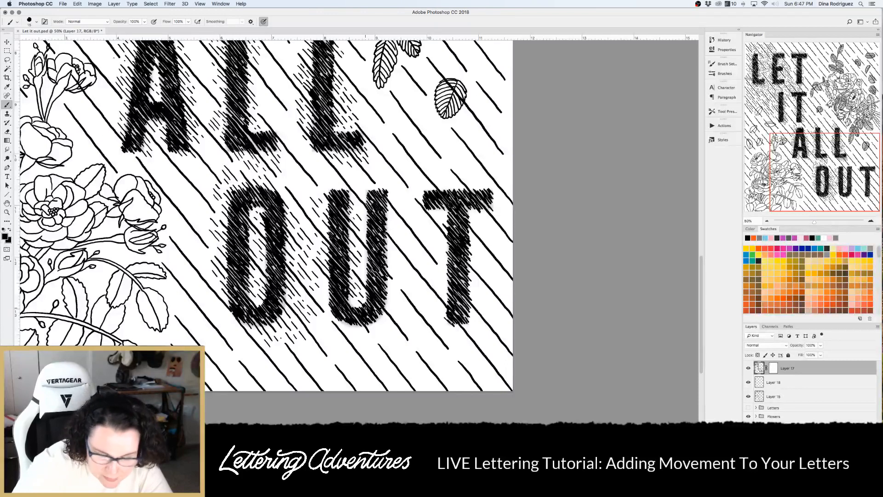
{"action": "left_click_drag", "start_coordinate": [335, 181], "coordinate": [336, 189]}
{"action": "mouse_move", "coordinate": [333, 186]}
{"action": "left_mouse_down"}
{"action": "mouse_move", "coordinate": [339, 193]}
{"action": "mouse_move", "coordinate": [331, 191]}
{"action": "left_mouse_up"}
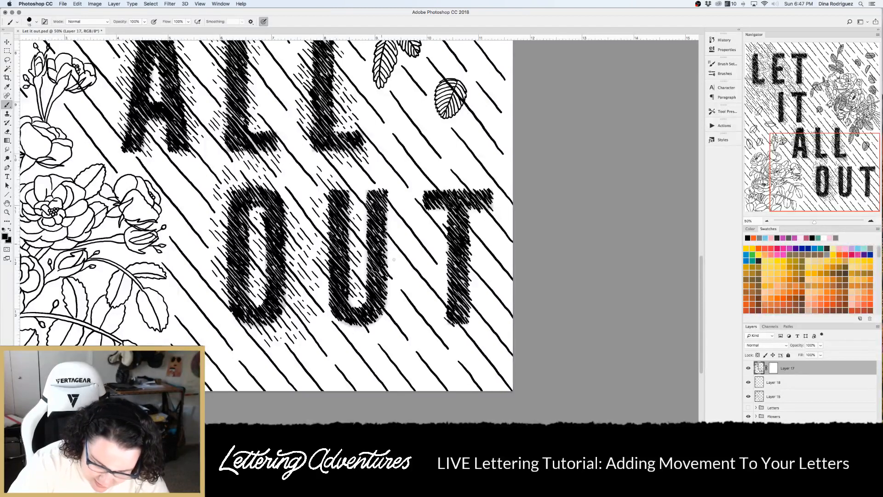
Add short, thin diagonal strokes down the right side of the U in OUT and above its right stem
{"action": "mouse_move", "coordinate": [395, 261]}
{"action": "left_mouse_down"}
{"action": "mouse_move", "coordinate": [406, 271]}
{"action": "mouse_move", "coordinate": [394, 271]}
{"action": "left_mouse_up"}
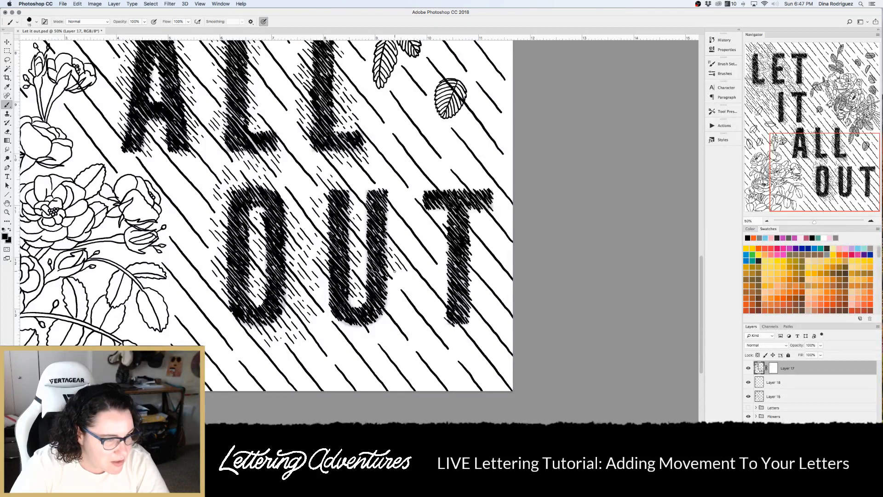
{"action": "left_click_drag", "start_coordinate": [386, 268], "coordinate": [405, 314]}
{"action": "key", "text": "super+plus"}
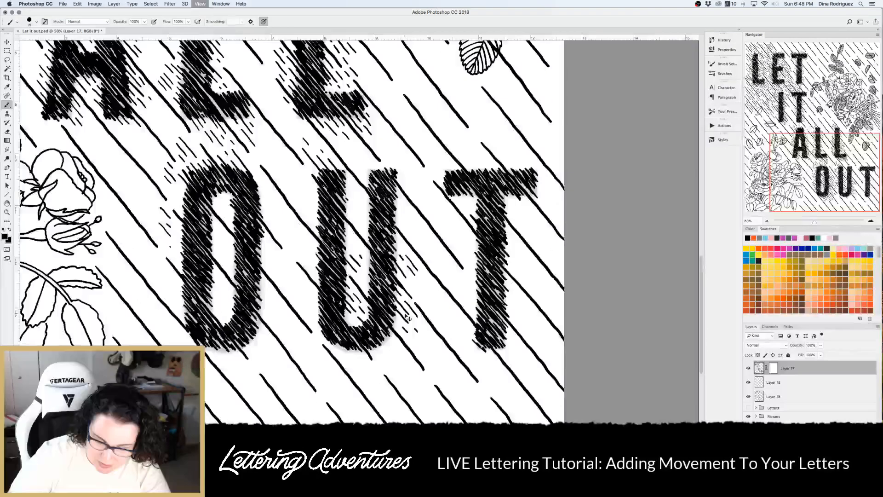
{"action": "scroll", "coordinate": [404, 314], "scroll_direction": "up", "scroll_amount": 2}
{"action": "scroll", "coordinate": [405, 299], "scroll_direction": "right", "scroll_amount": 2}
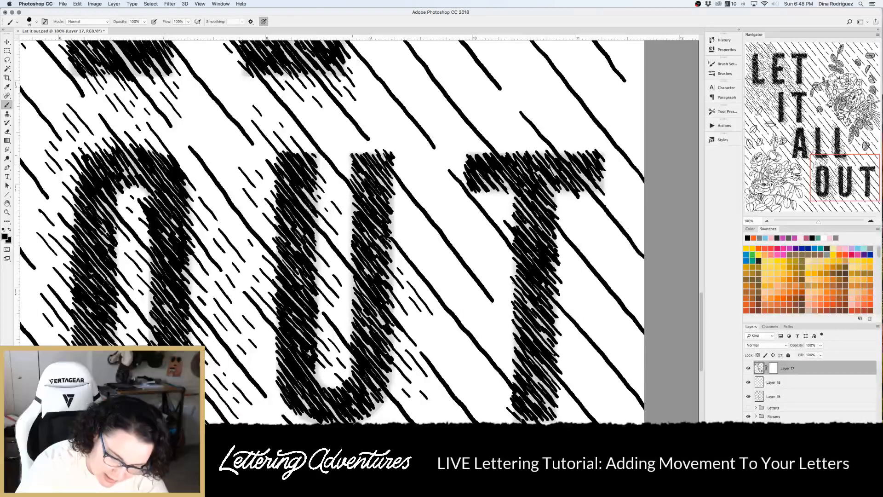
{"action": "mouse_move", "coordinate": [346, 138]}
{"action": "left_mouse_down"}
{"action": "mouse_move", "coordinate": [361, 158]}
{"action": "mouse_move", "coordinate": [357, 141]}
{"action": "left_mouse_up"}
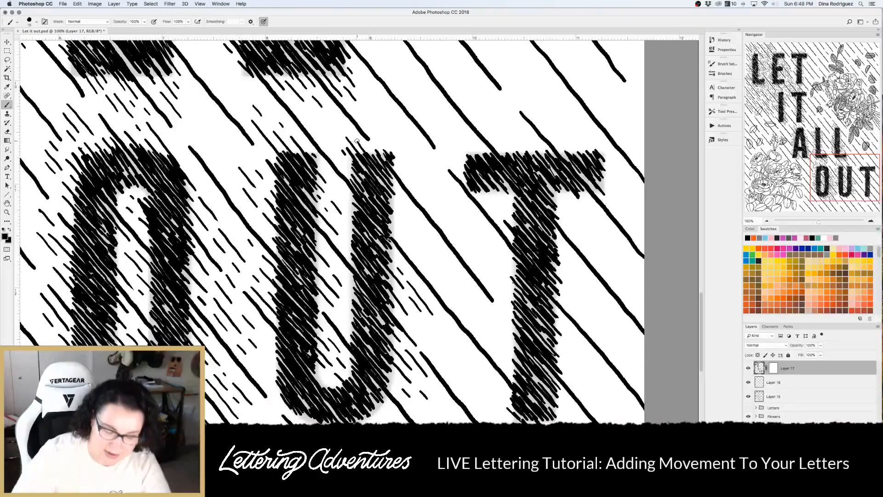
{"action": "mouse_move", "coordinate": [354, 176]}
{"action": "left_mouse_down"}
{"action": "mouse_move", "coordinate": [332, 132]}
{"action": "mouse_move", "coordinate": [340, 161]}
{"action": "mouse_move", "coordinate": [336, 126]}
{"action": "left_mouse_up"}
{"action": "mouse_move", "coordinate": [389, 188]}
{"action": "left_mouse_down"}
{"action": "mouse_move", "coordinate": [411, 225]}
{"action": "mouse_move", "coordinate": [394, 217]}
{"action": "mouse_move", "coordinate": [411, 243]}
{"action": "left_mouse_up"}
{"action": "left_click_drag", "start_coordinate": [390, 178], "coordinate": [399, 192]}
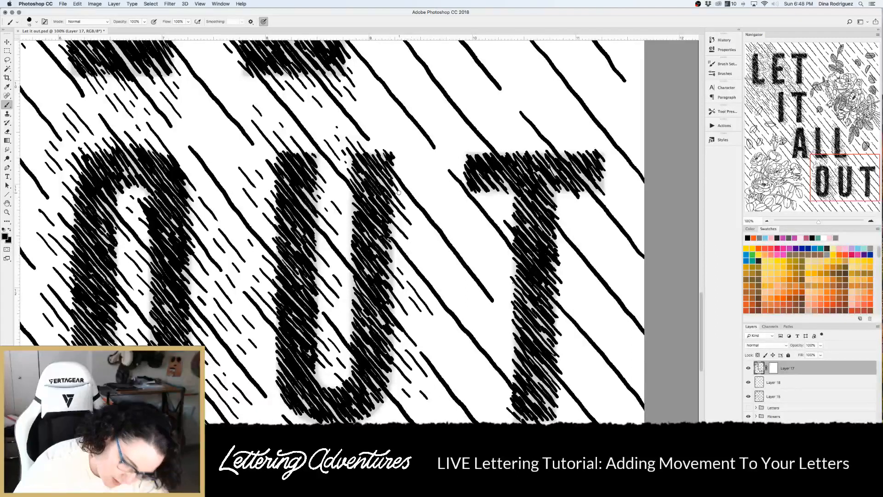
Fill in short, thin diagonal strokes along the inner edge of the right stem of the U in OUT
{"action": "left_click_drag", "start_coordinate": [341, 190], "coordinate": [360, 211]}
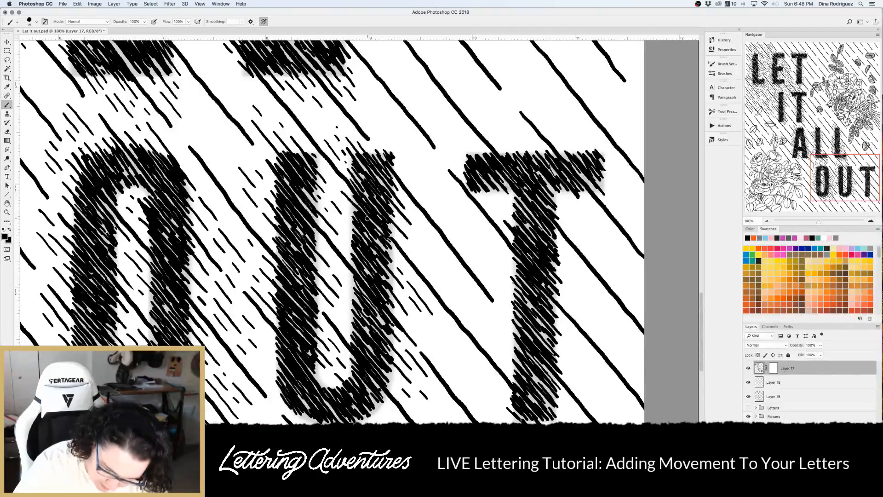
{"action": "mouse_move", "coordinate": [337, 197]}
{"action": "left_mouse_down"}
{"action": "mouse_move", "coordinate": [361, 223]}
{"action": "mouse_move", "coordinate": [343, 223]}
{"action": "mouse_move", "coordinate": [362, 242]}
{"action": "left_mouse_up"}
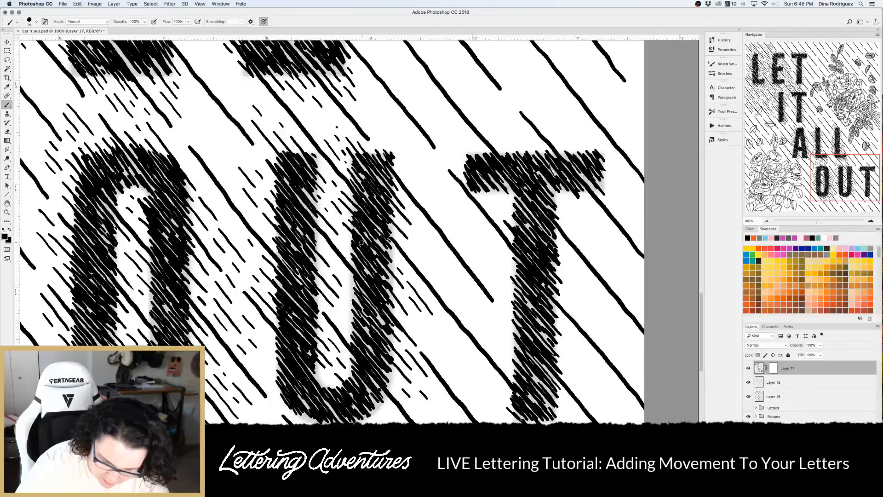
{"action": "scroll", "coordinate": [362, 276], "scroll_direction": "down", "scroll_amount": 3}
{"action": "scroll", "coordinate": [362, 275], "scroll_direction": "left", "scroll_amount": 1}
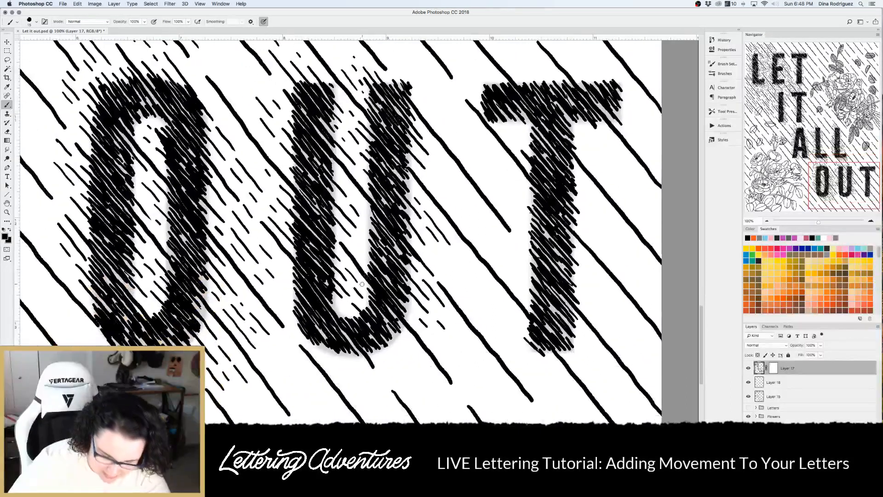
{"action": "scroll", "coordinate": [361, 283], "scroll_direction": "down", "scroll_amount": 1}
{"action": "mouse_move", "coordinate": [357, 195]}
{"action": "left_mouse_down"}
{"action": "mouse_move", "coordinate": [381, 223]}
{"action": "mouse_move", "coordinate": [379, 256]}
{"action": "left_mouse_up"}
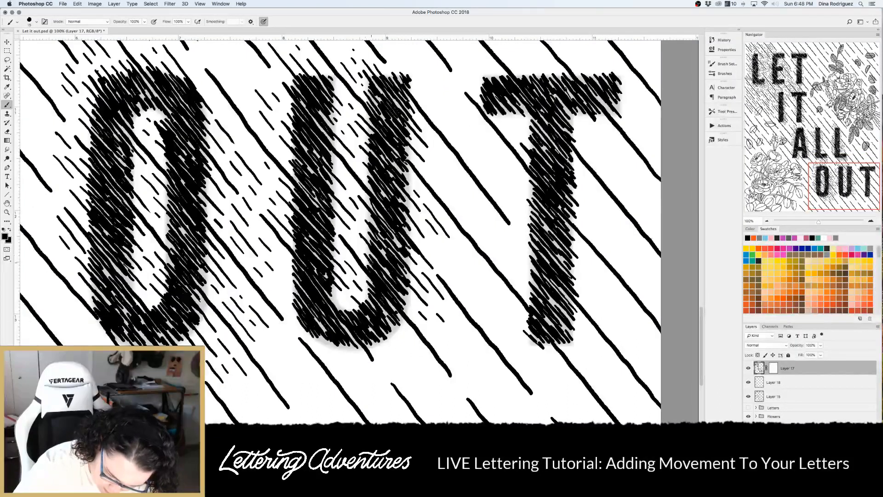
Add short, thin diagonal strokes at the bottom of the U's counter and beneath its curved base in OUT
{"action": "mouse_move", "coordinate": [342, 299]}
{"action": "left_mouse_down"}
{"action": "mouse_move", "coordinate": [362, 322]}
{"action": "mouse_move", "coordinate": [349, 317]}
{"action": "mouse_move", "coordinate": [409, 338]}
{"action": "mouse_move", "coordinate": [393, 363]}
{"action": "mouse_move", "coordinate": [417, 347]}
{"action": "left_mouse_up"}
{"action": "mouse_move", "coordinate": [350, 342]}
{"action": "left_mouse_down"}
{"action": "mouse_move", "coordinate": [365, 361]}
{"action": "mouse_move", "coordinate": [351, 364]}
{"action": "mouse_move", "coordinate": [366, 382]}
{"action": "left_mouse_up"}
{"action": "left_click_drag", "start_coordinate": [316, 331], "coordinate": [353, 377]}
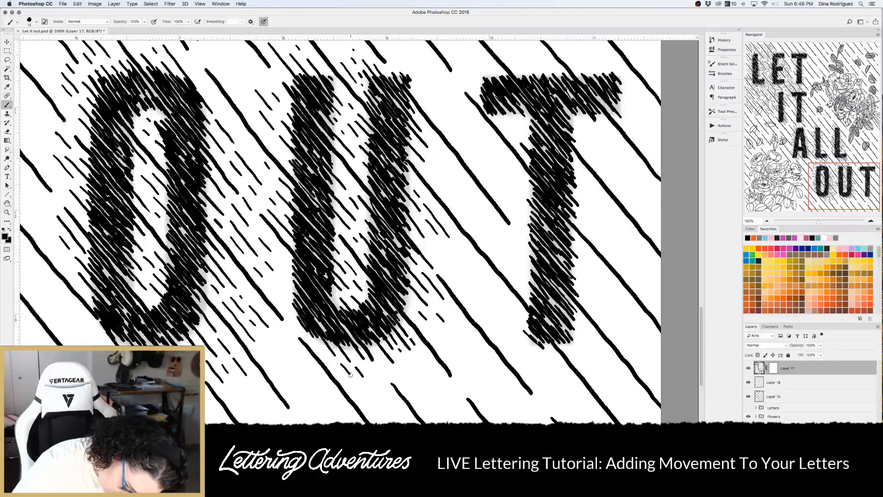
Add short, thin diagonal strokes above the crossbar of the T in OUT and around its upper left corner
{"action": "key", "text": "super+minus"}
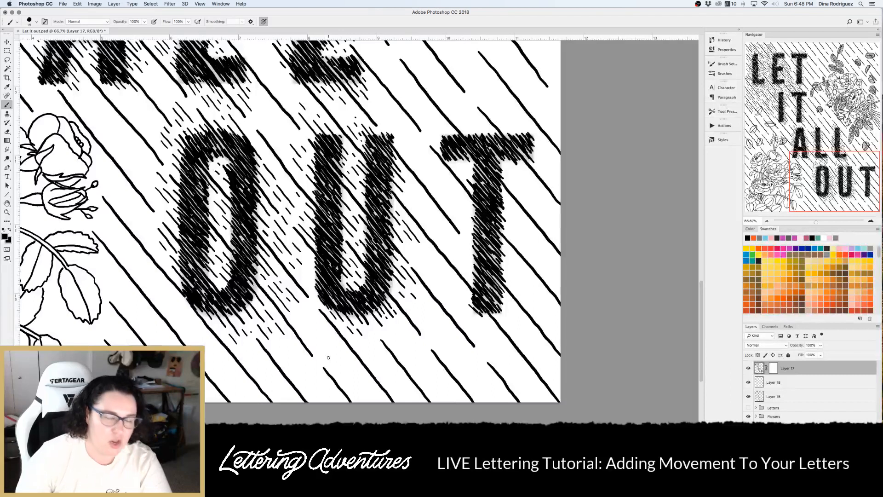
{"action": "scroll", "coordinate": [328, 357], "scroll_direction": "right", "scroll_amount": 3}
{"action": "scroll", "coordinate": [328, 358], "scroll_direction": "up", "scroll_amount": 1}
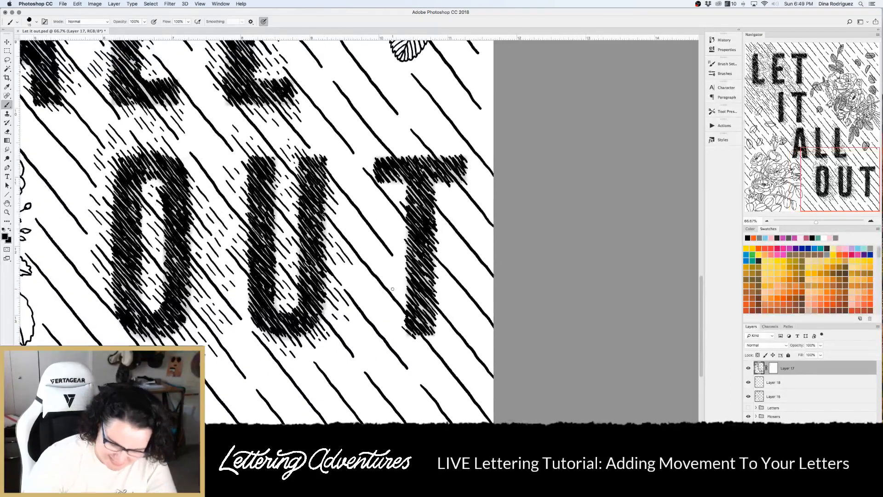
{"action": "scroll", "coordinate": [393, 288], "scroll_direction": "right", "scroll_amount": 3}
{"action": "scroll", "coordinate": [393, 288], "scroll_direction": "up", "scroll_amount": 3}
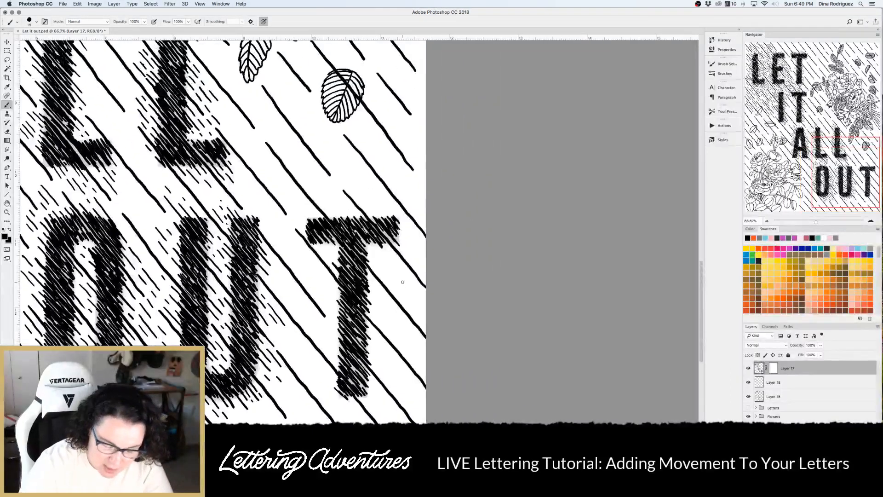
{"action": "mouse_move", "coordinate": [303, 213]}
{"action": "left_mouse_down"}
{"action": "mouse_move", "coordinate": [311, 222]}
{"action": "mouse_move", "coordinate": [306, 206]}
{"action": "left_mouse_up"}
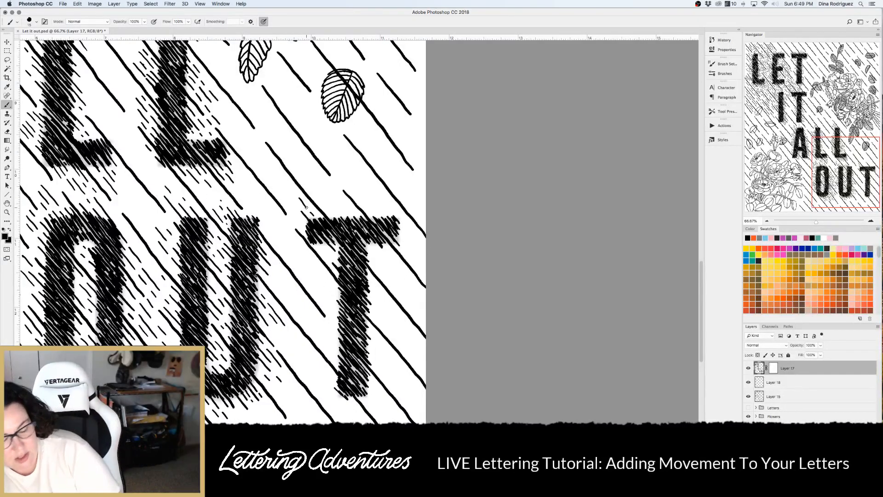
{"action": "left_click_drag", "start_coordinate": [286, 192], "coordinate": [294, 202]}
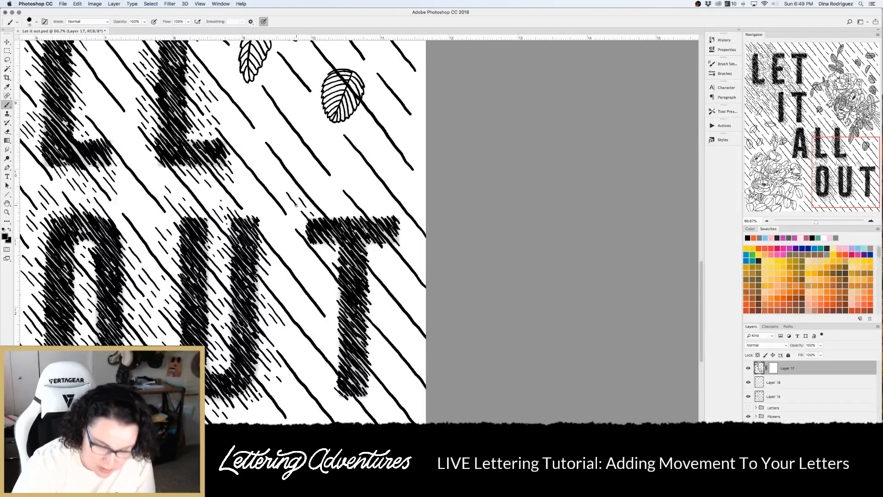
{"action": "left_click_drag", "start_coordinate": [302, 219], "coordinate": [310, 230]}
{"action": "left_click_drag", "start_coordinate": [281, 197], "coordinate": [302, 227]}
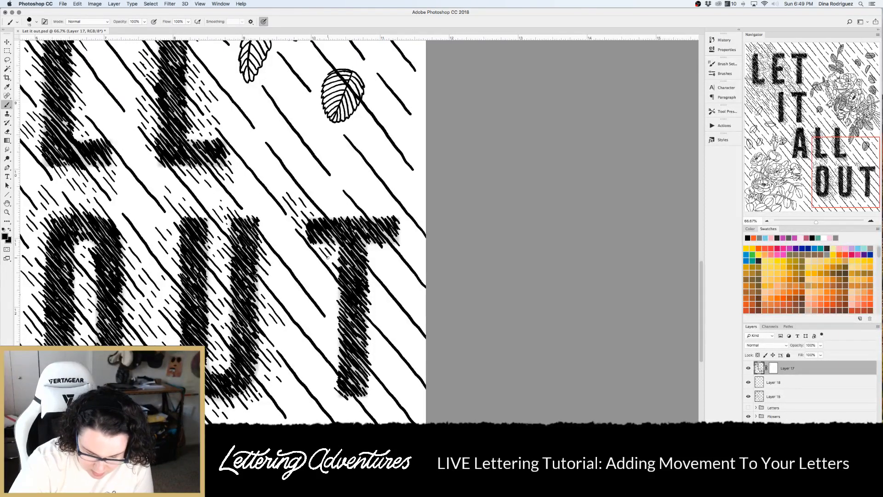
{"action": "mouse_move", "coordinate": [318, 200]}
{"action": "left_mouse_down"}
{"action": "mouse_move", "coordinate": [347, 225]}
{"action": "mouse_move", "coordinate": [335, 201]}
{"action": "mouse_move", "coordinate": [360, 222]}
{"action": "left_mouse_up"}
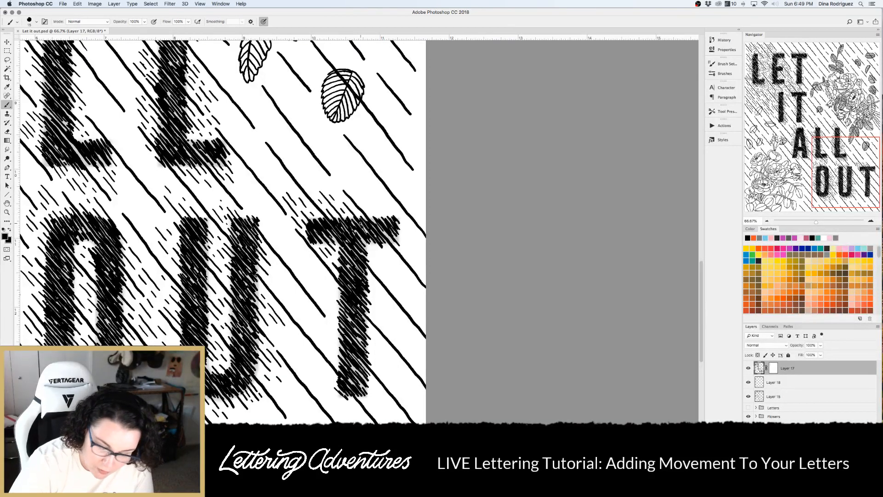
{"action": "mouse_move", "coordinate": [369, 210]}
{"action": "left_mouse_down"}
{"action": "mouse_move", "coordinate": [387, 224]}
{"action": "mouse_move", "coordinate": [383, 205]}
{"action": "left_mouse_up"}
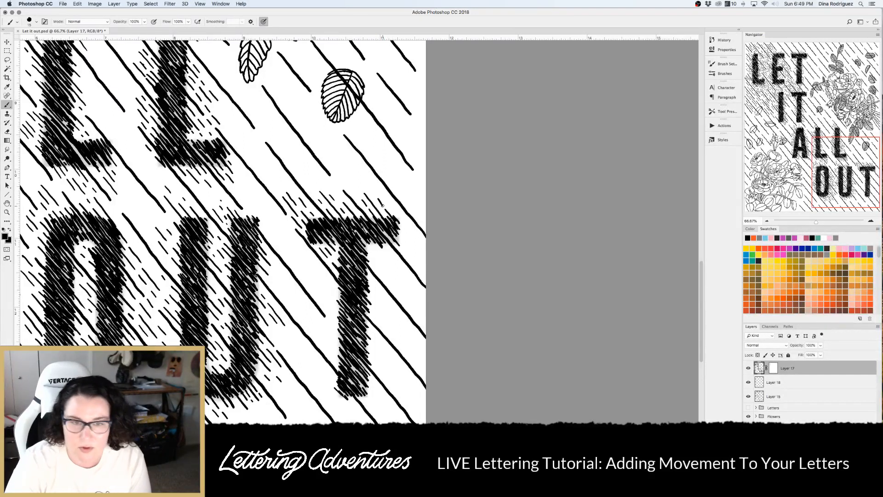
Add short, thin diagonal strokes beneath the right arm of the T in OUT and along the upper right of its stem
{"action": "left_click_drag", "start_coordinate": [382, 246], "coordinate": [400, 270]}
{"action": "mouse_move", "coordinate": [366, 240]}
{"action": "left_mouse_down"}
{"action": "mouse_move", "coordinate": [399, 277]}
{"action": "mouse_move", "coordinate": [383, 270]}
{"action": "mouse_move", "coordinate": [393, 282]}
{"action": "mouse_move", "coordinate": [373, 282]}
{"action": "mouse_move", "coordinate": [383, 295]}
{"action": "left_mouse_up"}
{"action": "left_click_drag", "start_coordinate": [379, 290], "coordinate": [392, 307]}
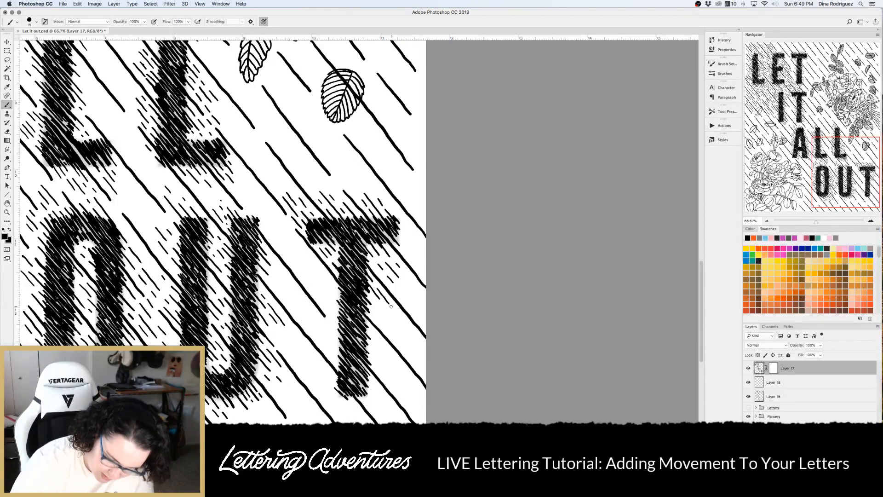
Brush short black diagonal rain strokes along both sides and below the stem of the T in OUT on Layer 17
{"action": "scroll", "coordinate": [391, 306], "scroll_direction": "down", "scroll_amount": 2}
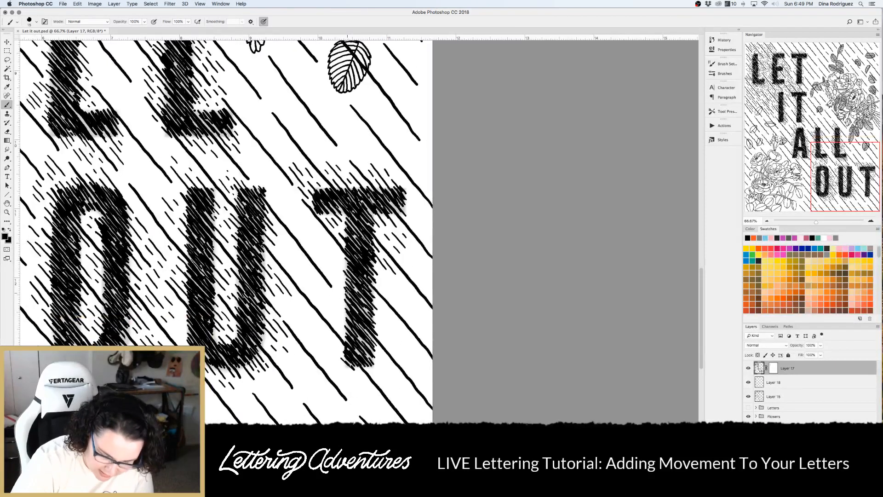
{"action": "left_click_drag", "start_coordinate": [338, 251], "coordinate": [349, 263]}
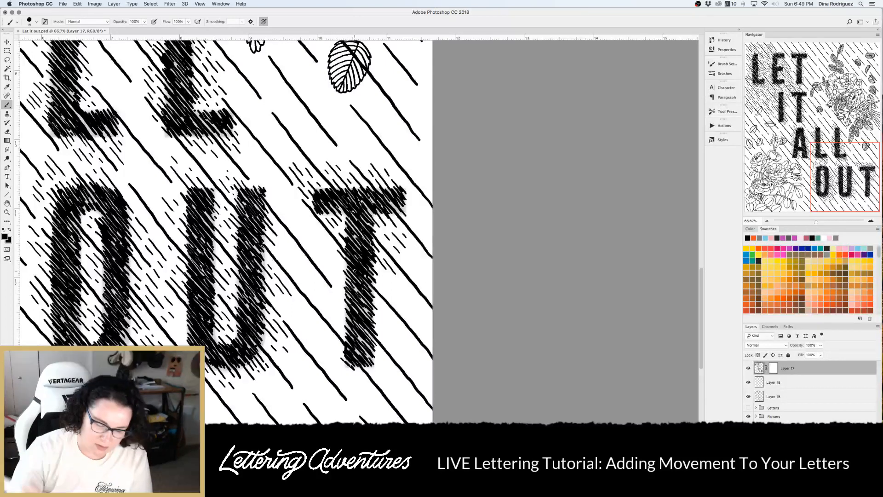
{"action": "mouse_move", "coordinate": [322, 232]}
{"action": "left_mouse_down"}
{"action": "mouse_move", "coordinate": [355, 278]}
{"action": "mouse_move", "coordinate": [334, 257]}
{"action": "left_mouse_up"}
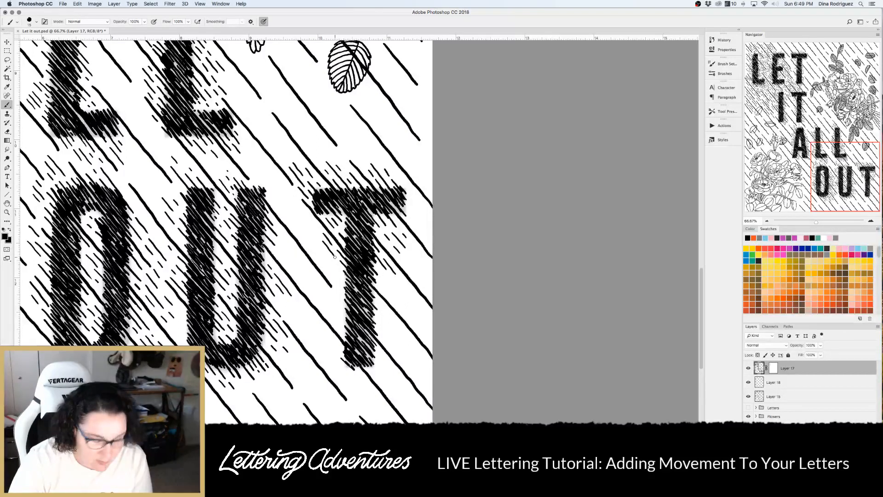
{"action": "mouse_move", "coordinate": [375, 270]}
{"action": "left_mouse_down"}
{"action": "mouse_move", "coordinate": [394, 285]}
{"action": "mouse_move", "coordinate": [386, 291]}
{"action": "mouse_move", "coordinate": [381, 315]}
{"action": "mouse_move", "coordinate": [395, 325]}
{"action": "mouse_move", "coordinate": [381, 324]}
{"action": "mouse_move", "coordinate": [383, 359]}
{"action": "left_mouse_up"}
{"action": "mouse_move", "coordinate": [338, 310]}
{"action": "left_mouse_down"}
{"action": "mouse_move", "coordinate": [353, 327]}
{"action": "mouse_move", "coordinate": [347, 303]}
{"action": "left_mouse_up"}
{"action": "mouse_move", "coordinate": [332, 272]}
{"action": "left_mouse_down"}
{"action": "mouse_move", "coordinate": [347, 289]}
{"action": "mouse_move", "coordinate": [343, 277]}
{"action": "left_mouse_up"}
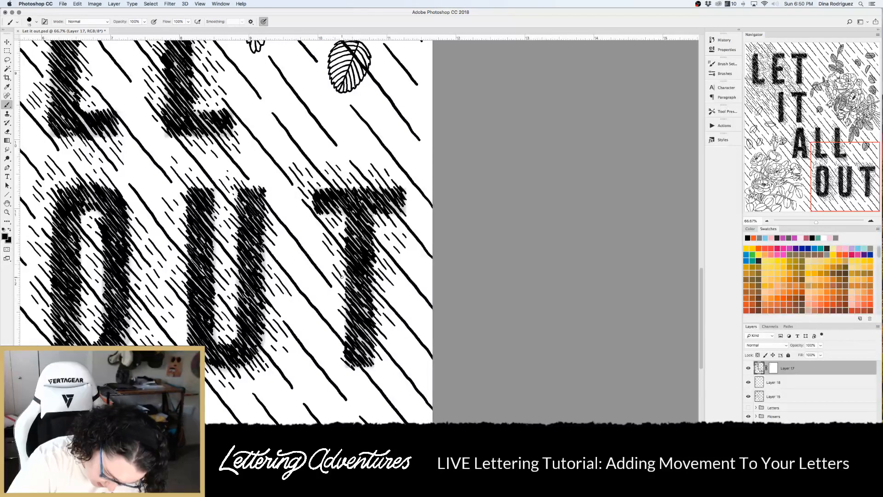
{"action": "left_click_drag", "start_coordinate": [329, 308], "coordinate": [343, 332]}
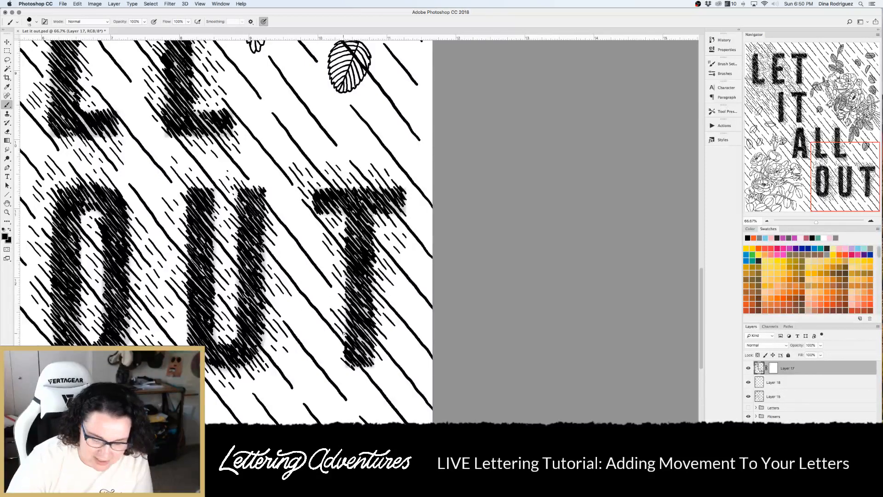
{"action": "scroll", "coordinate": [343, 332], "scroll_direction": "down", "scroll_amount": 3}
{"action": "left_click_drag", "start_coordinate": [371, 305], "coordinate": [384, 331]}
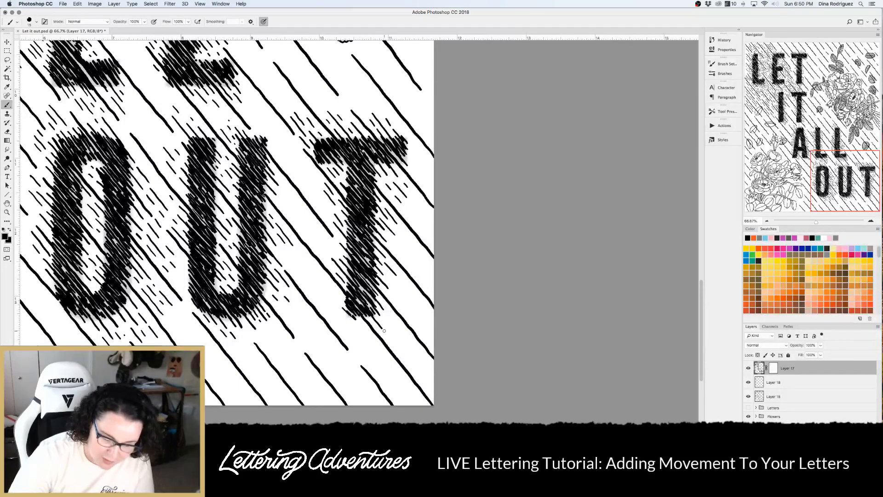
{"action": "scroll", "coordinate": [384, 330], "scroll_direction": "down", "scroll_amount": 5}
{"action": "scroll", "coordinate": [322, 322], "scroll_direction": "left", "scroll_amount": 2}
{"action": "mouse_move", "coordinate": [324, 260]}
{"action": "left_mouse_down"}
{"action": "mouse_move", "coordinate": [325, 221]}
{"action": "mouse_move", "coordinate": [359, 193]}
{"action": "left_mouse_up"}
{"action": "left_click_drag", "start_coordinate": [329, 234], "coordinate": [346, 205]}
{"action": "mouse_move", "coordinate": [334, 235]}
{"action": "left_mouse_down"}
{"action": "mouse_move", "coordinate": [358, 205]}
{"action": "mouse_move", "coordinate": [368, 200]}
{"action": "mouse_move", "coordinate": [369, 210]}
{"action": "left_mouse_up"}
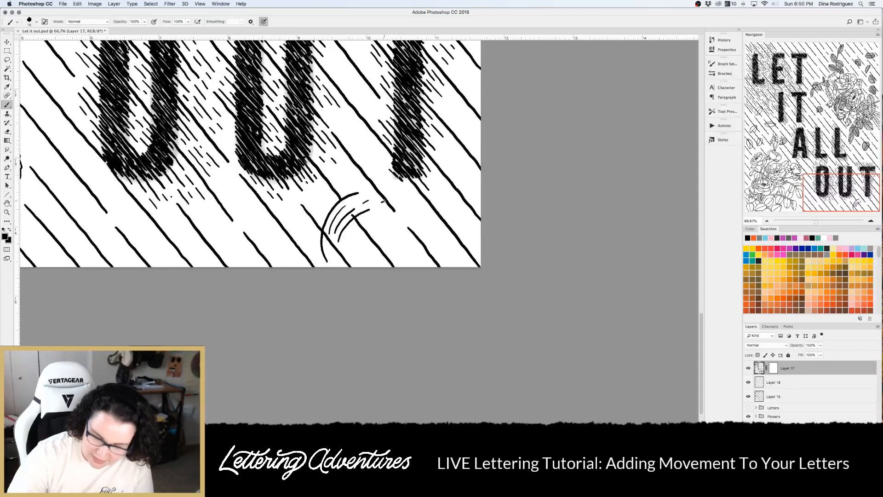
{"action": "key", "text": "super+alt+z"}
{"action": "key", "text": "super+alt+z"}
{"action": "key", "text": "super+alt+z"}
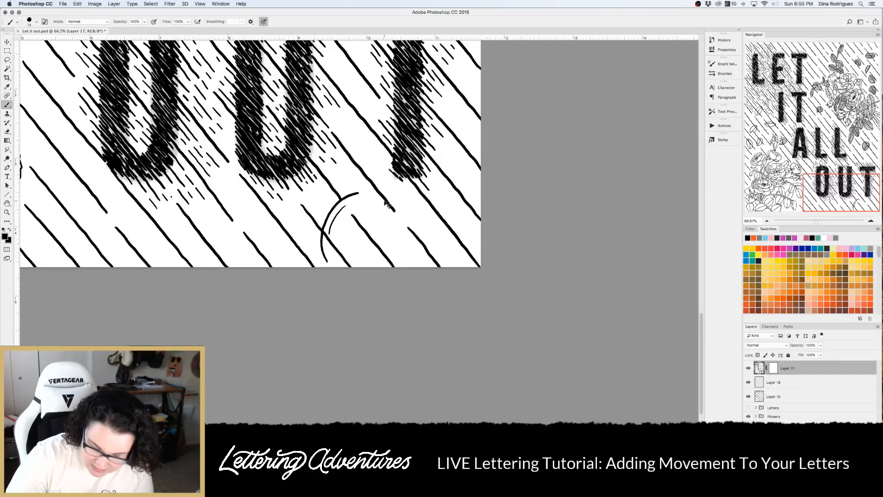
{"action": "key", "text": "super+alt+z"}
{"action": "key", "text": "super+alt+z"}
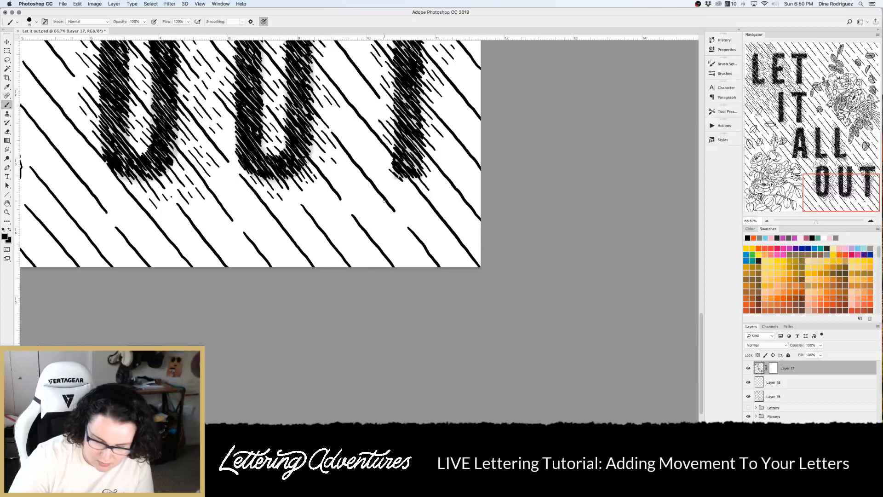
Target Layer 17's mask and paint thin black diagonal strokes to break up the hatching on the T of LET
{"action": "scroll", "coordinate": [385, 203], "scroll_direction": "up", "scroll_amount": 5}
{"action": "key", "text": "super+minus"}
{"action": "key", "text": "super+minus"}
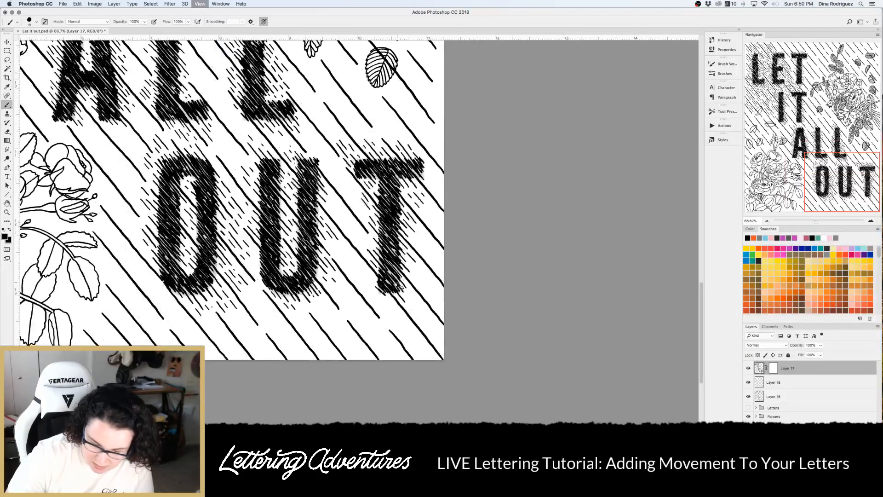
{"action": "key", "text": "super+minus"}
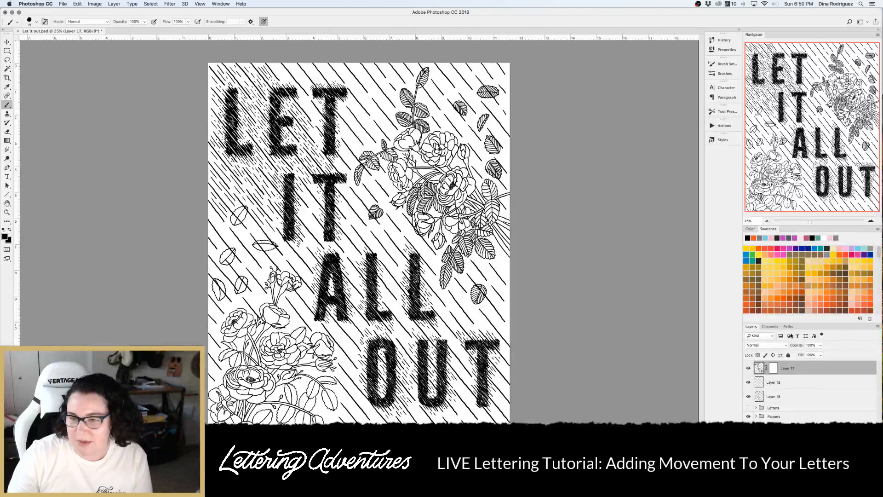
{"action": "left_click", "coordinate": [773, 368]}
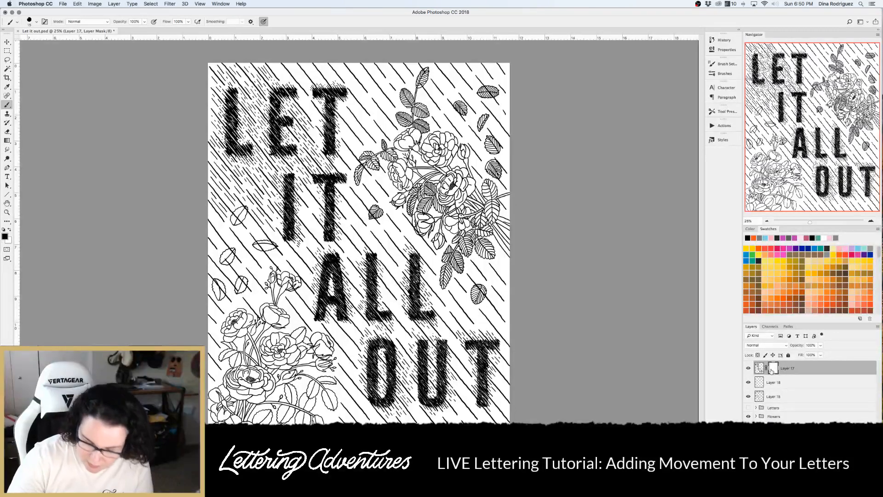
{"action": "key", "text": "super+plus"}
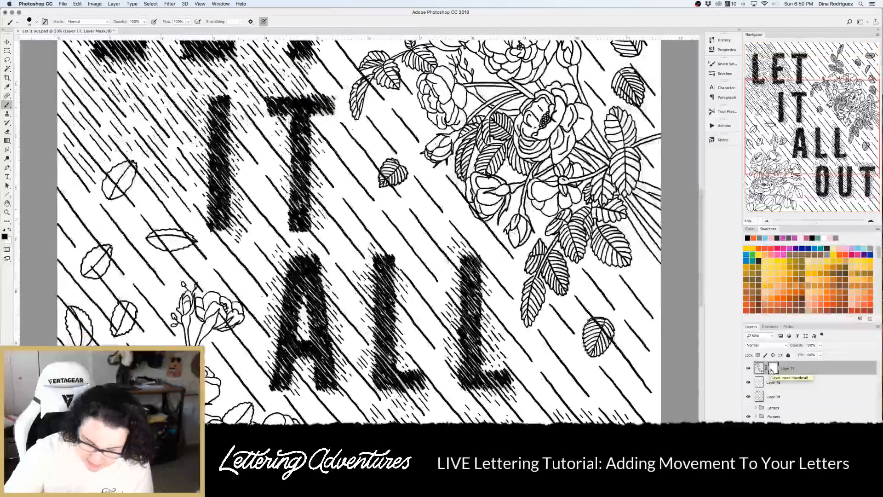
{"action": "scroll", "coordinate": [359, 230], "scroll_direction": "up", "scroll_amount": 5}
{"action": "scroll", "coordinate": [344, 296], "scroll_direction": "up", "scroll_amount": 3}
{"action": "scroll", "coordinate": [345, 296], "scroll_direction": "left", "scroll_amount": 3}
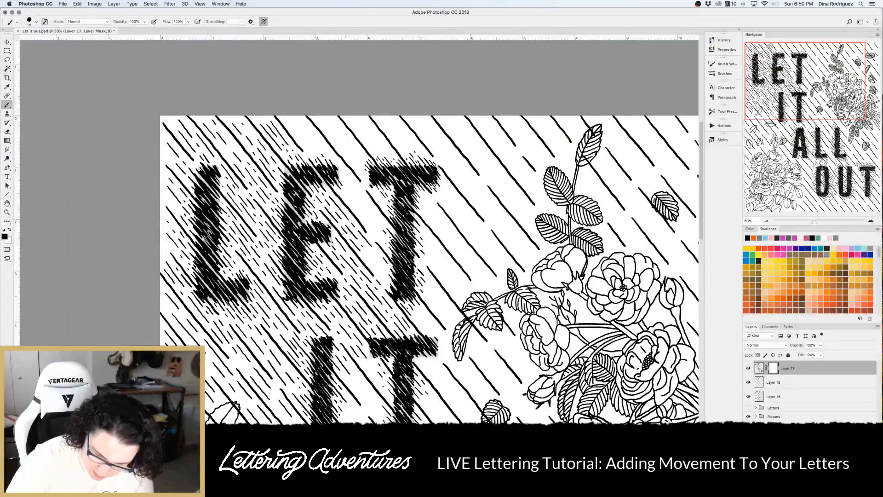
{"action": "scroll", "coordinate": [344, 296], "scroll_direction": "up", "scroll_amount": 2}
{"action": "scroll", "coordinate": [344, 296], "scroll_direction": "right", "scroll_amount": 2}
{"action": "left_click_drag", "start_coordinate": [354, 191], "coordinate": [393, 236]}
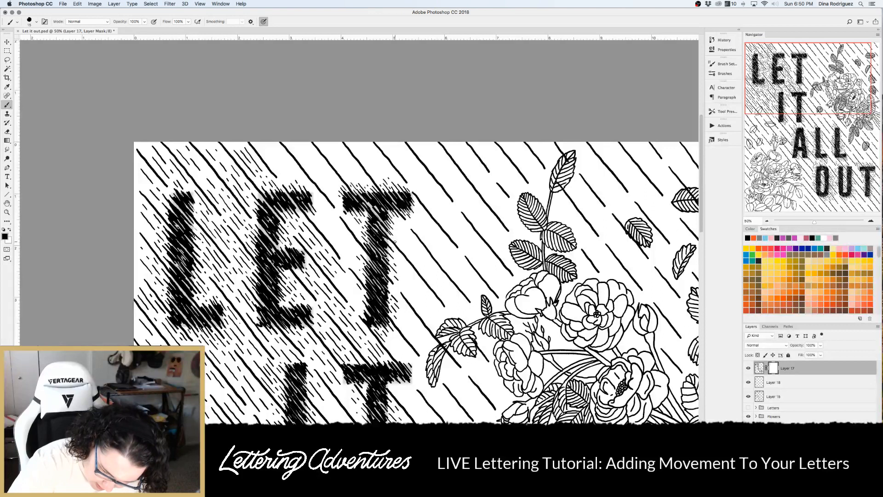
{"action": "mouse_move", "coordinate": [395, 241]}
{"action": "left_mouse_down"}
{"action": "mouse_move", "coordinate": [382, 274]}
{"action": "mouse_move", "coordinate": [398, 321]}
{"action": "left_mouse_up"}
{"action": "left_click_drag", "start_coordinate": [361, 295], "coordinate": [394, 335]}
Paint black diagonal strokes on Layer 17's mask to thin the hatching down the I of IT
{"action": "scroll", "coordinate": [400, 310], "scroll_direction": "down", "scroll_amount": 5}
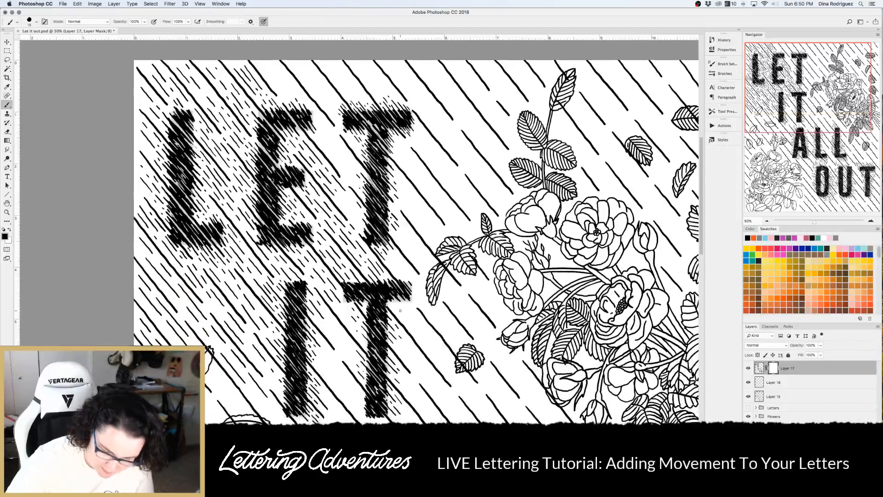
{"action": "left_click_drag", "start_coordinate": [291, 258], "coordinate": [304, 276]}
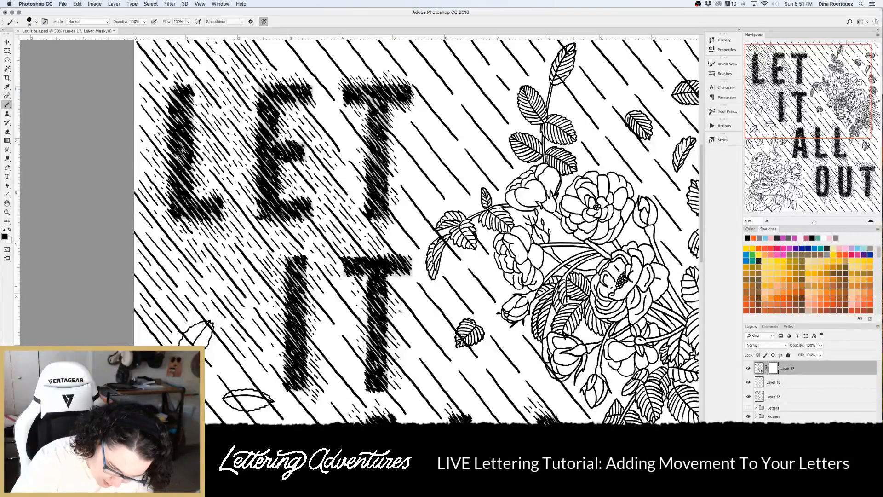
{"action": "mouse_move", "coordinate": [298, 299]}
{"action": "left_mouse_down"}
{"action": "mouse_move", "coordinate": [311, 320]}
{"action": "mouse_move", "coordinate": [294, 327]}
{"action": "mouse_move", "coordinate": [309, 349]}
{"action": "left_mouse_up"}
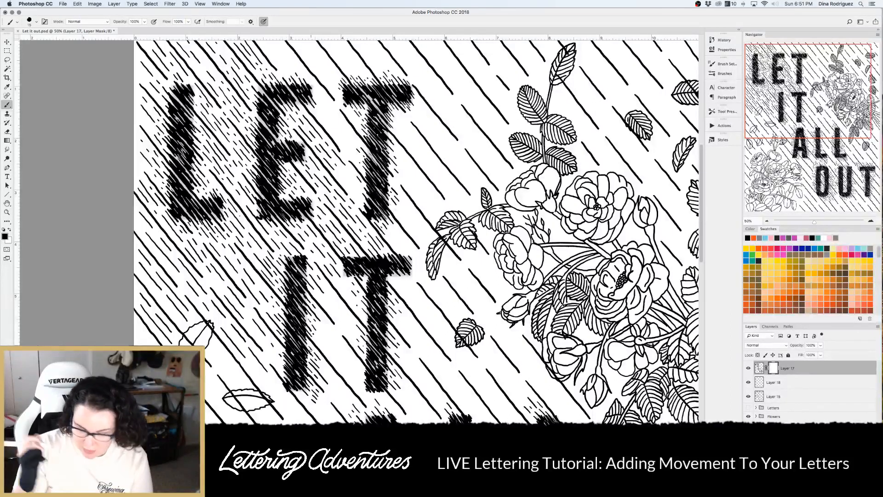
{"action": "scroll", "coordinate": [342, 322], "scroll_direction": "down", "scroll_amount": 2}
{"action": "left_click_drag", "start_coordinate": [288, 330], "coordinate": [312, 362]}
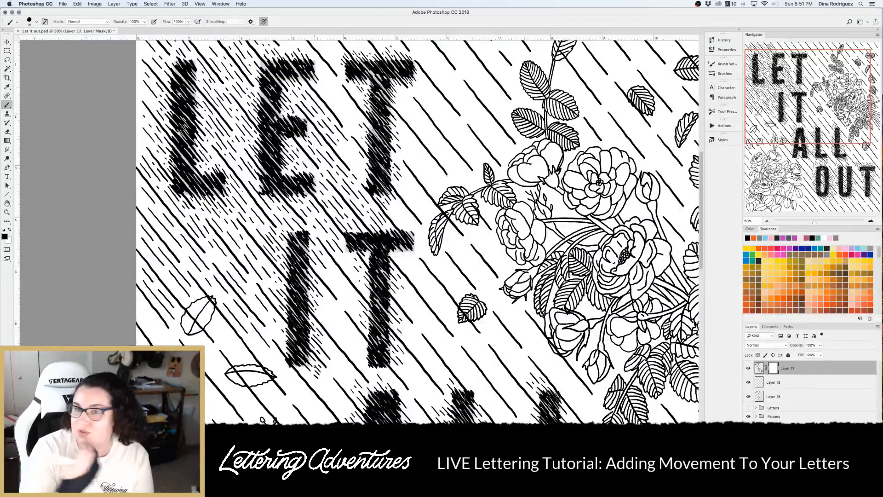
Paint black diagonal strokes on Layer 17's mask over the stem and crossbar of the T in IT
{"action": "scroll", "coordinate": [316, 366], "scroll_direction": "down", "scroll_amount": 2}
{"action": "scroll", "coordinate": [315, 367], "scroll_direction": "right", "scroll_amount": 1}
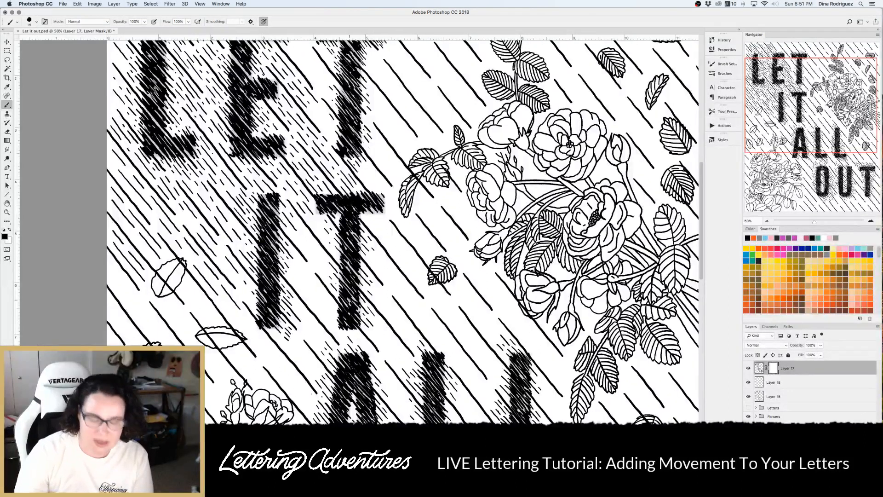
{"action": "scroll", "coordinate": [348, 300], "scroll_direction": "down", "scroll_amount": 2}
{"action": "scroll", "coordinate": [348, 299], "scroll_direction": "right", "scroll_amount": 1}
{"action": "mouse_move", "coordinate": [333, 259]}
{"action": "left_mouse_down"}
{"action": "mouse_move", "coordinate": [355, 290]}
{"action": "mouse_move", "coordinate": [361, 280]}
{"action": "left_mouse_up"}
{"action": "left_click_drag", "start_coordinate": [342, 204], "coordinate": [354, 218]}
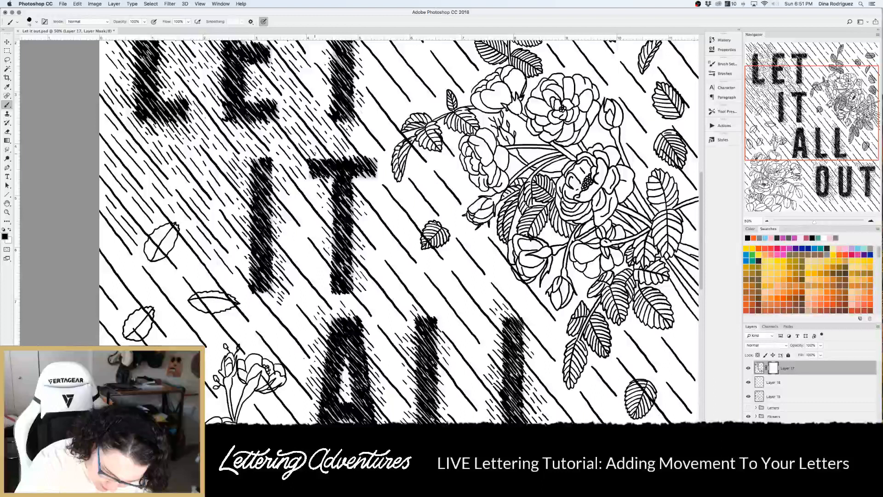
{"action": "mouse_move", "coordinate": [354, 161]}
{"action": "left_mouse_down"}
{"action": "mouse_move", "coordinate": [366, 178]}
{"action": "mouse_move", "coordinate": [353, 180]}
{"action": "left_mouse_up"}
Cut thin diagonal gaps into the hatching on the A of ALL by painting black on Layer 17's mask
{"action": "scroll", "coordinate": [369, 198], "scroll_direction": "down", "scroll_amount": 5}
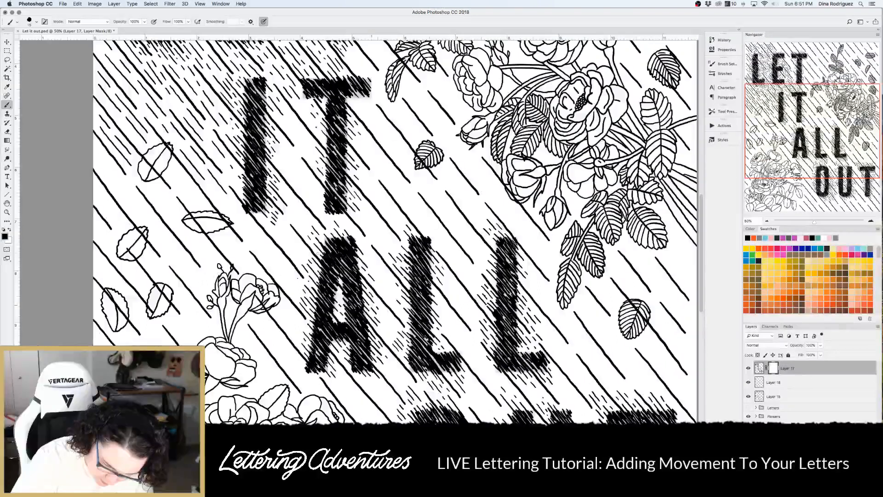
{"action": "left_click", "coordinate": [333, 272]}
{"action": "left_click", "coordinate": [363, 335]}
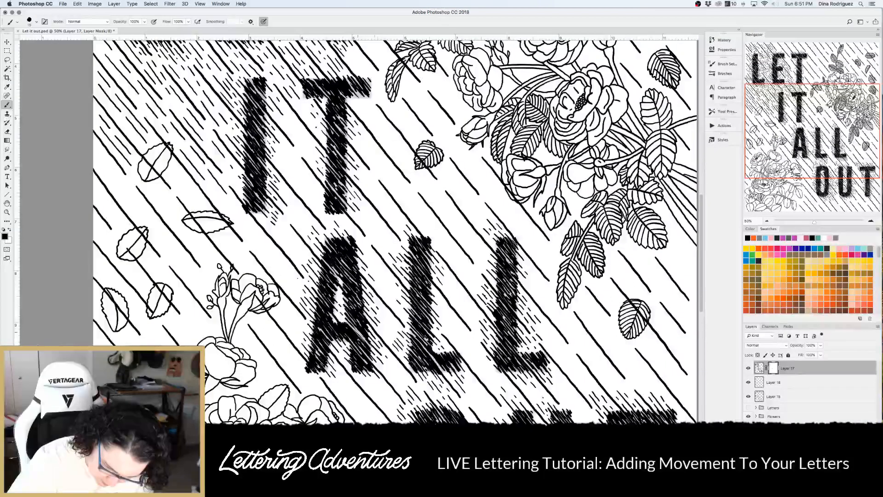
{"action": "left_click", "coordinate": [315, 324]}
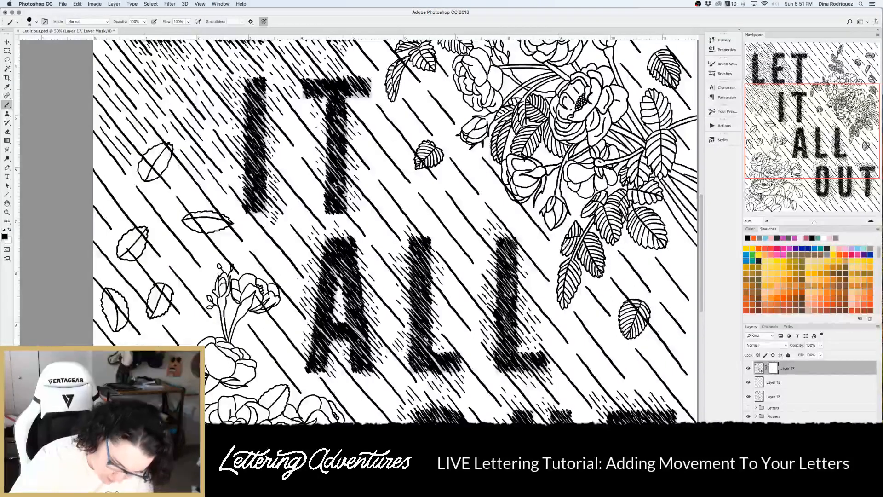
{"action": "left_click_drag", "start_coordinate": [344, 354], "coordinate": [355, 361]}
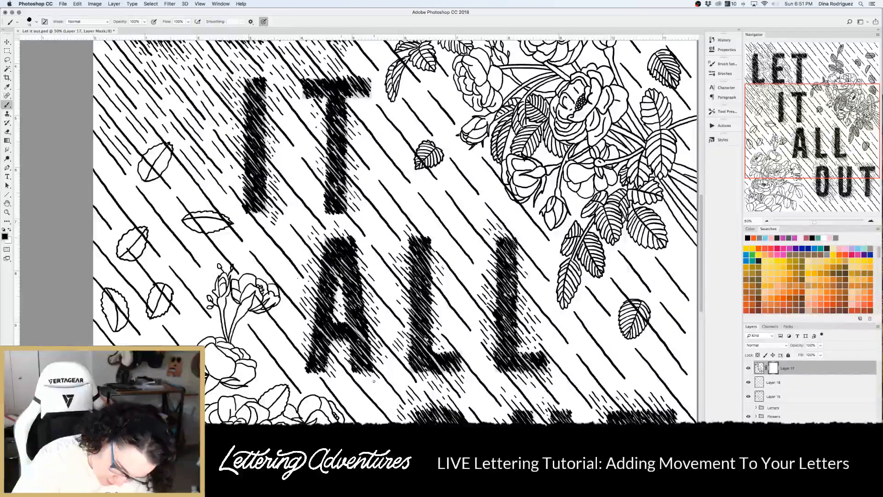
{"action": "mouse_move", "coordinate": [347, 239]}
{"action": "left_mouse_down"}
{"action": "mouse_move", "coordinate": [358, 251]}
{"action": "mouse_move", "coordinate": [350, 254]}
{"action": "left_mouse_up"}
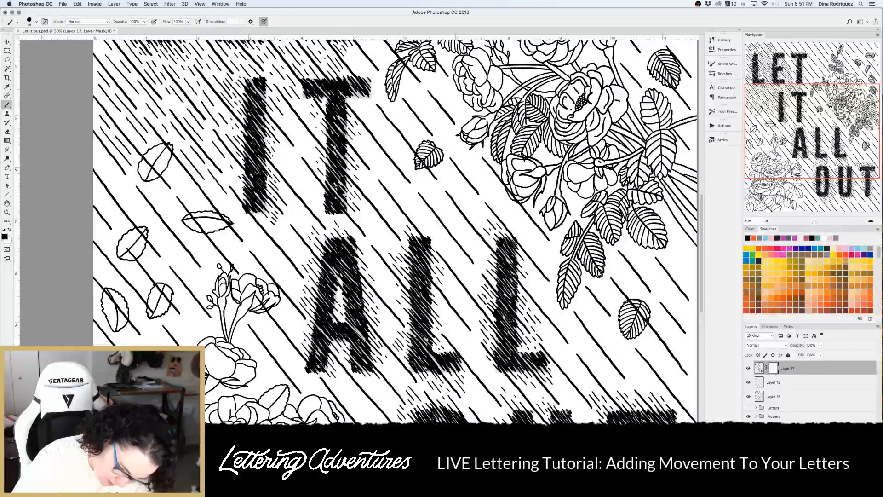
Cut thin diagonal gaps into the hatching of both Ls in ALL by painting black on Layer 17's mask
{"action": "scroll", "coordinate": [332, 259], "scroll_direction": "right", "scroll_amount": 4}
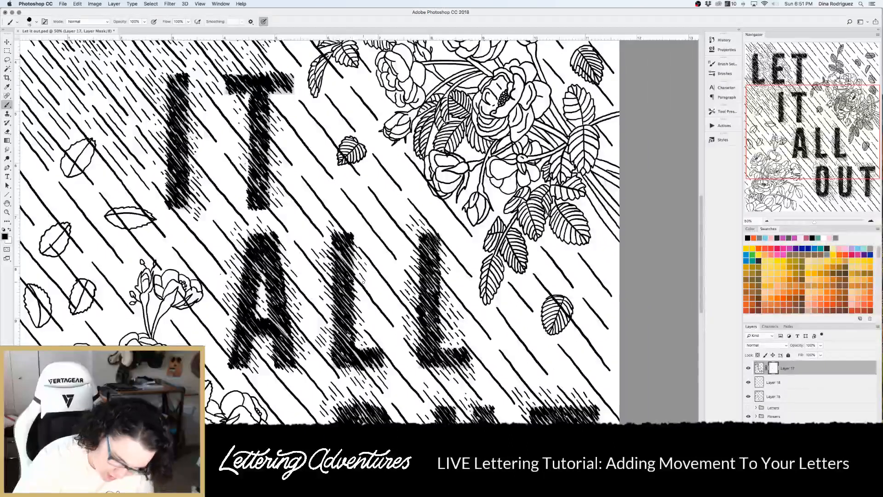
{"action": "left_click_drag", "start_coordinate": [339, 308], "coordinate": [383, 371]}
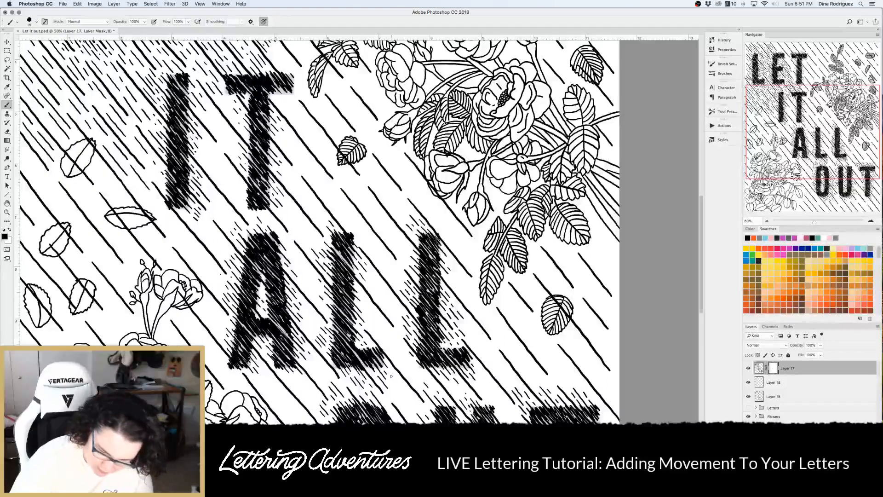
{"action": "scroll", "coordinate": [391, 376], "scroll_direction": "right", "scroll_amount": 5}
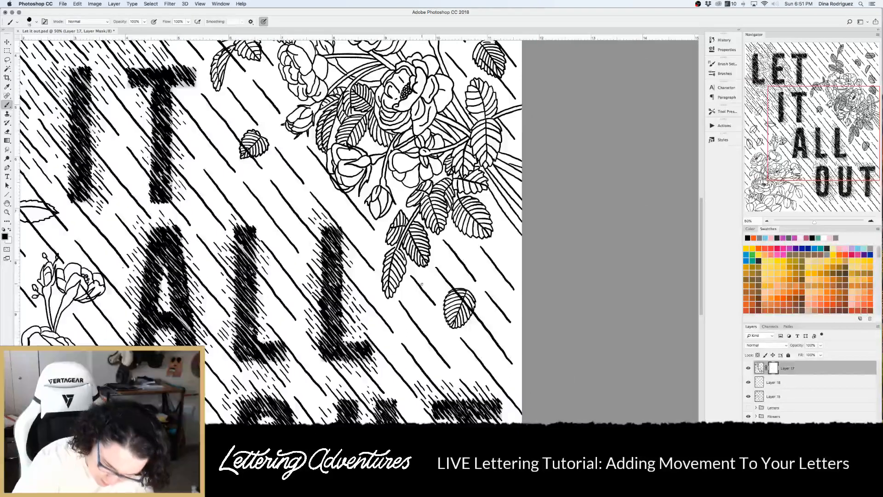
{"action": "left_click_drag", "start_coordinate": [323, 252], "coordinate": [340, 274]}
{"action": "left_click_drag", "start_coordinate": [320, 308], "coordinate": [364, 364]}
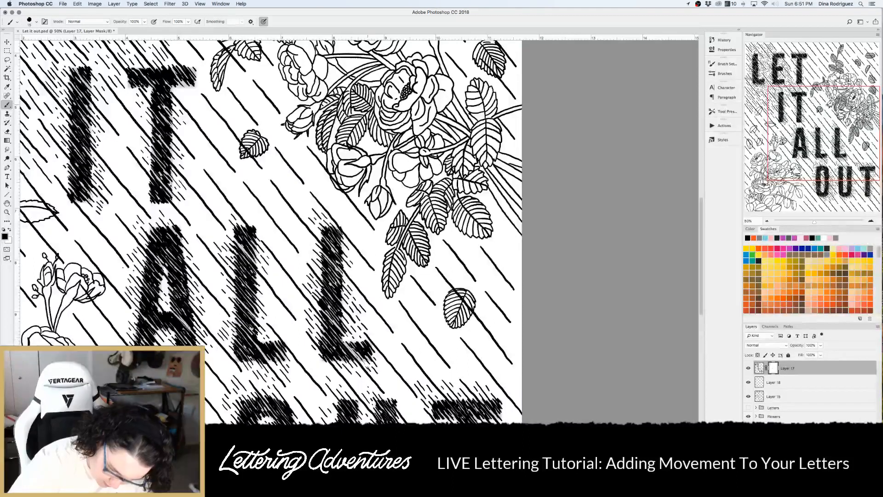
{"action": "left_click_drag", "start_coordinate": [317, 328], "coordinate": [348, 363]}
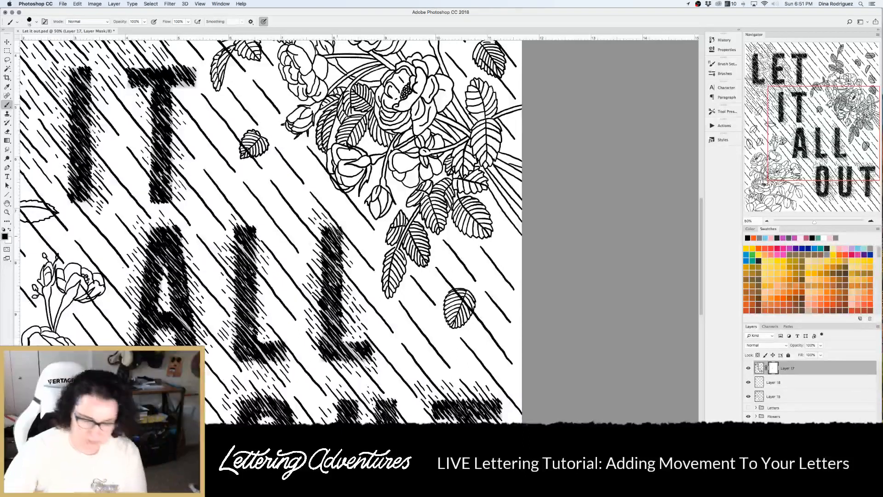
Paint black diagonal strokes on Layer 17's mask across the top, side and base of the O in OUT
{"action": "scroll", "coordinate": [338, 235], "scroll_direction": "down", "scroll_amount": 8}
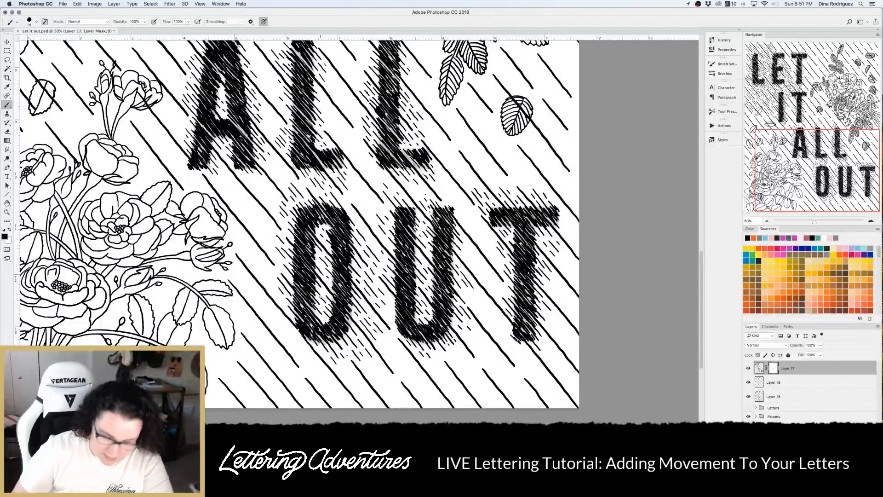
{"action": "mouse_move", "coordinate": [297, 218]}
{"action": "left_mouse_down"}
{"action": "mouse_move", "coordinate": [323, 254]}
{"action": "mouse_move", "coordinate": [352, 252]}
{"action": "left_mouse_up"}
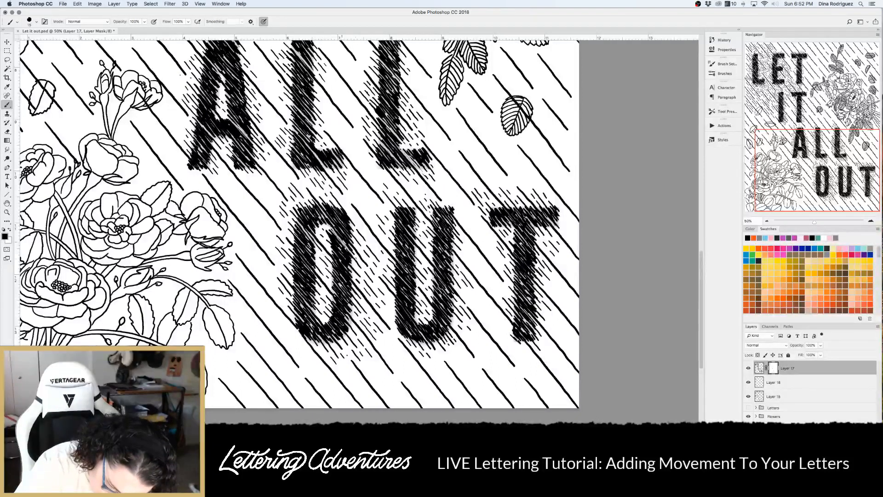
{"action": "left_click", "coordinate": [303, 279]}
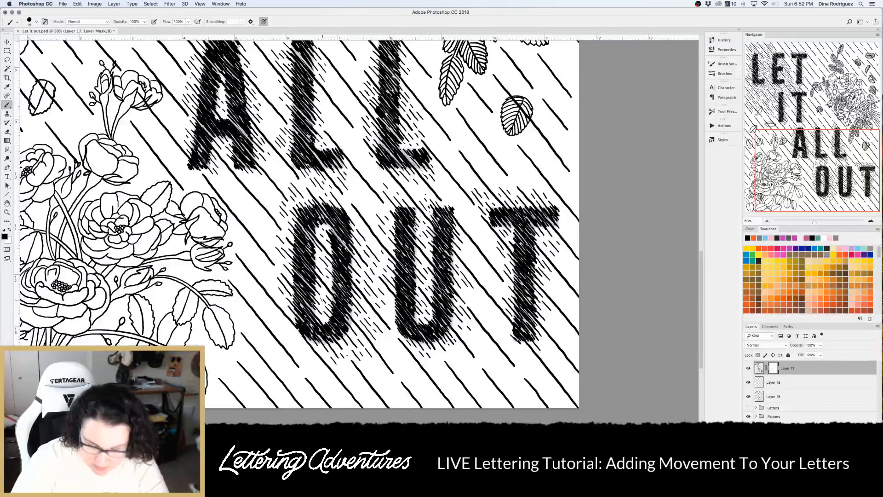
{"action": "mouse_move", "coordinate": [298, 314]}
{"action": "left_mouse_down"}
{"action": "mouse_move", "coordinate": [336, 316]}
{"action": "mouse_move", "coordinate": [353, 335]}
{"action": "left_mouse_up"}
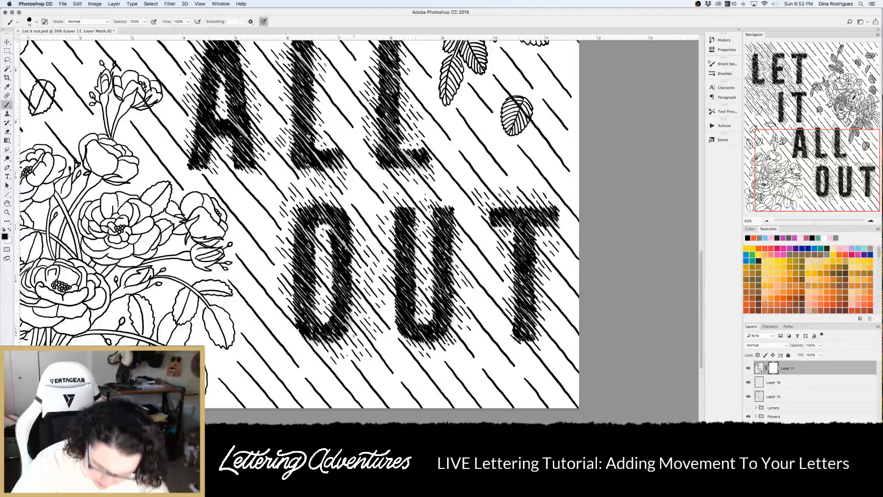
Cut thin diagonal gaps into the hatching of the U in OUT by painting black on Layer 17's mask
{"action": "scroll", "coordinate": [386, 321], "scroll_direction": "right", "scroll_amount": 5}
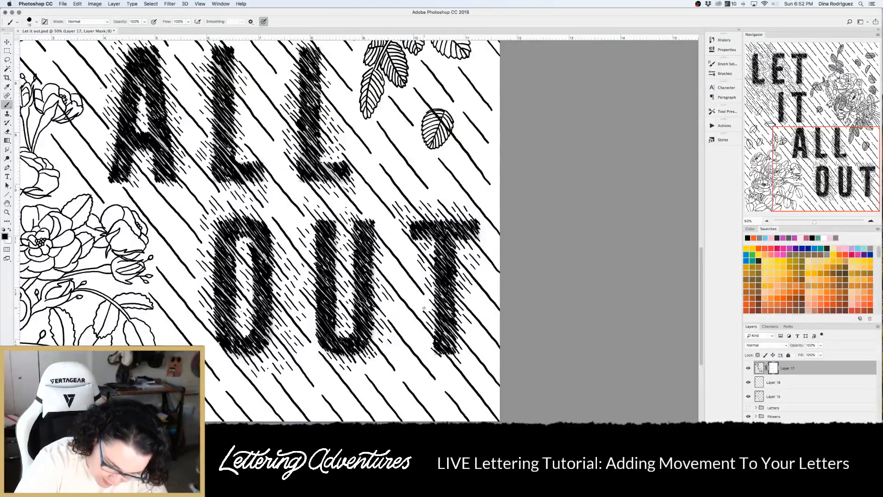
{"action": "left_click_drag", "start_coordinate": [320, 233], "coordinate": [381, 317]}
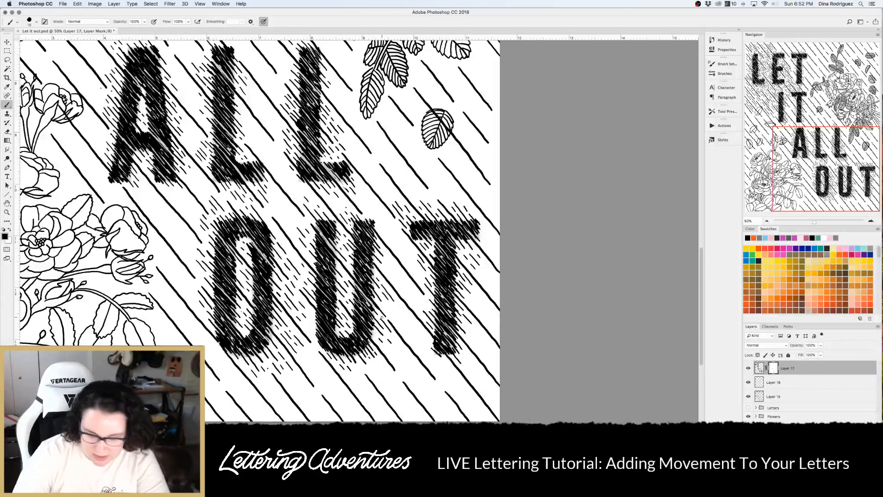
{"action": "left_click_drag", "start_coordinate": [318, 315], "coordinate": [352, 362]}
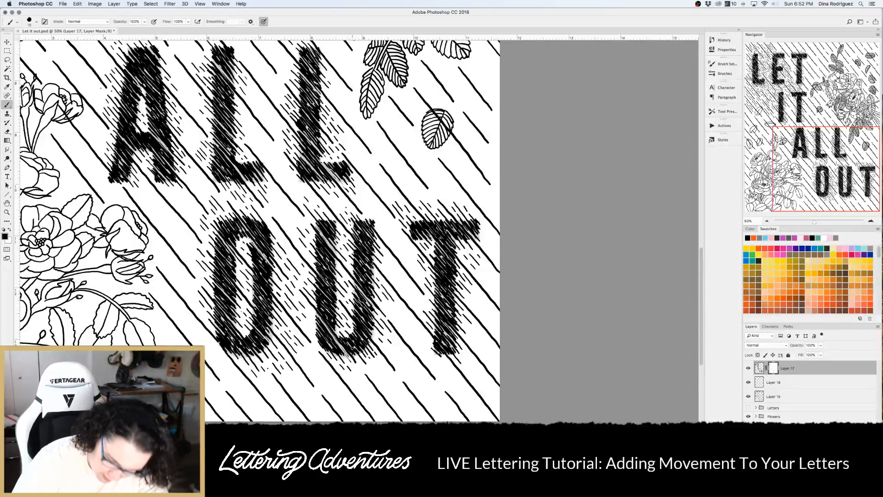
Paint black diagonal strokes on Layer 17's mask across the crossbar and down the stem of the T in OUT
{"action": "scroll", "coordinate": [368, 331], "scroll_direction": "right", "scroll_amount": 5}
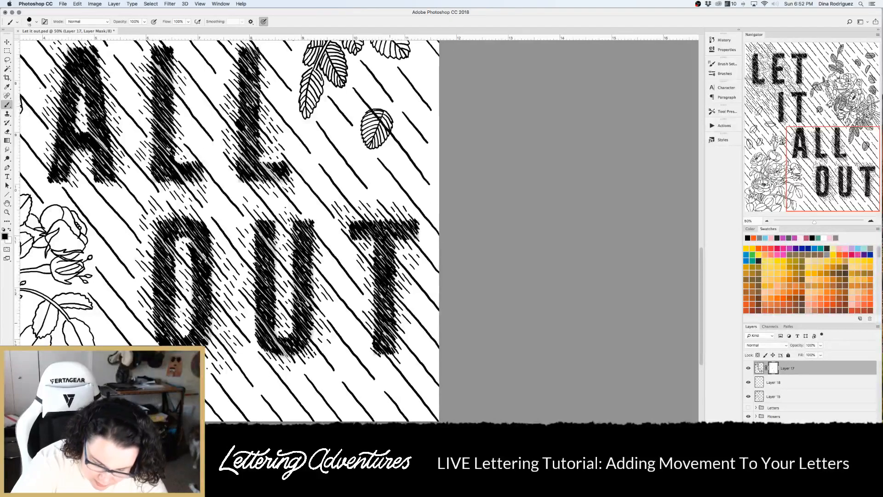
{"action": "left_click_drag", "start_coordinate": [352, 223], "coordinate": [370, 248]}
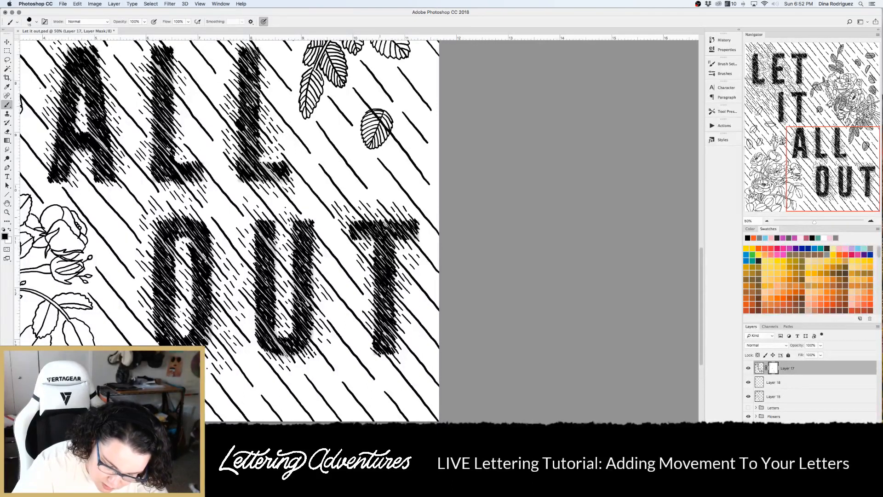
{"action": "left_click_drag", "start_coordinate": [382, 264], "coordinate": [398, 314]}
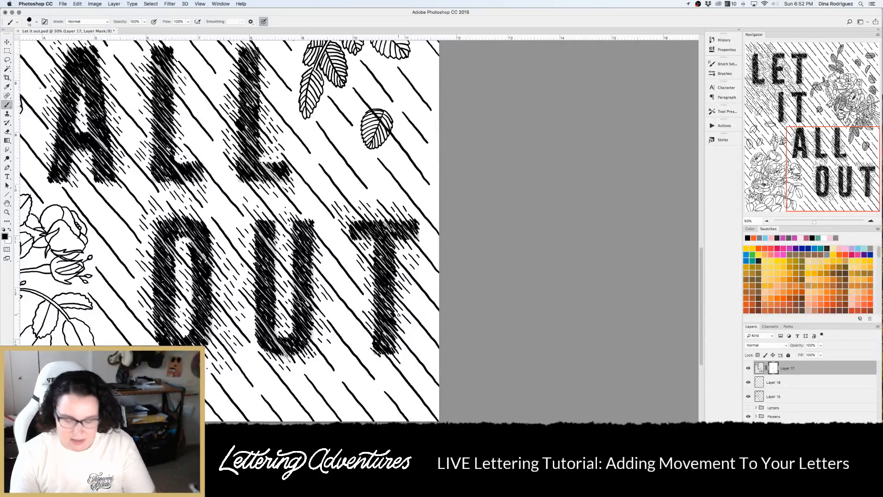
{"action": "mouse_move", "coordinate": [398, 315]}
{"action": "left_mouse_down"}
{"action": "mouse_move", "coordinate": [391, 343]}
{"action": "mouse_move", "coordinate": [399, 353]}
{"action": "left_mouse_up"}
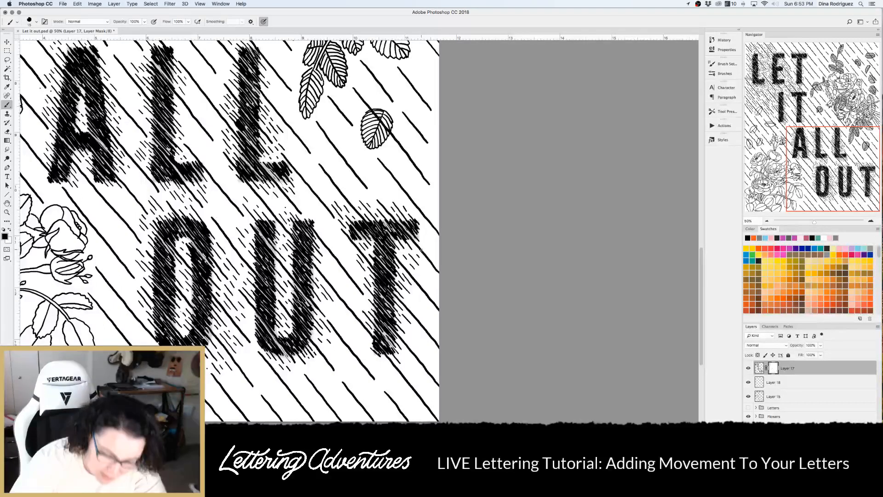
Make Layer 18 active and brush short black diagonal rain strokes between the I and T of IT and down towards the A
{"action": "scroll", "coordinate": [420, 250], "scroll_direction": "down", "scroll_amount": 2}
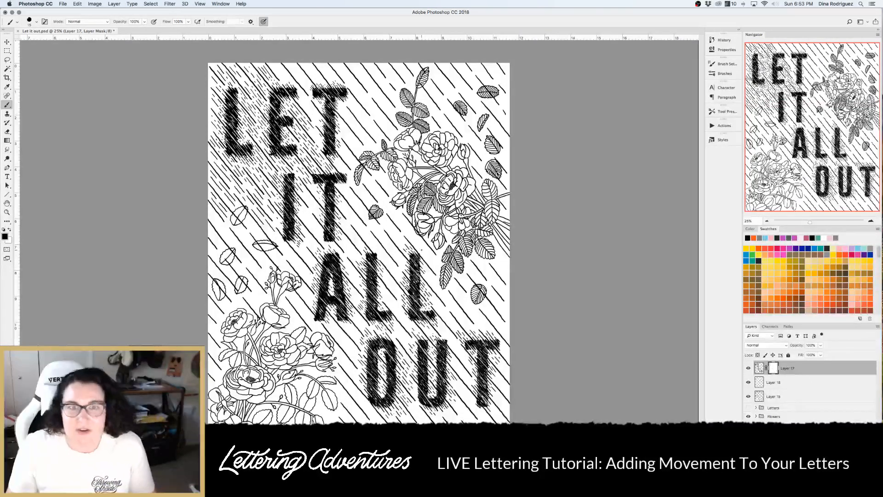
{"action": "scroll", "coordinate": [420, 250], "scroll_direction": "down", "scroll_amount": 1}
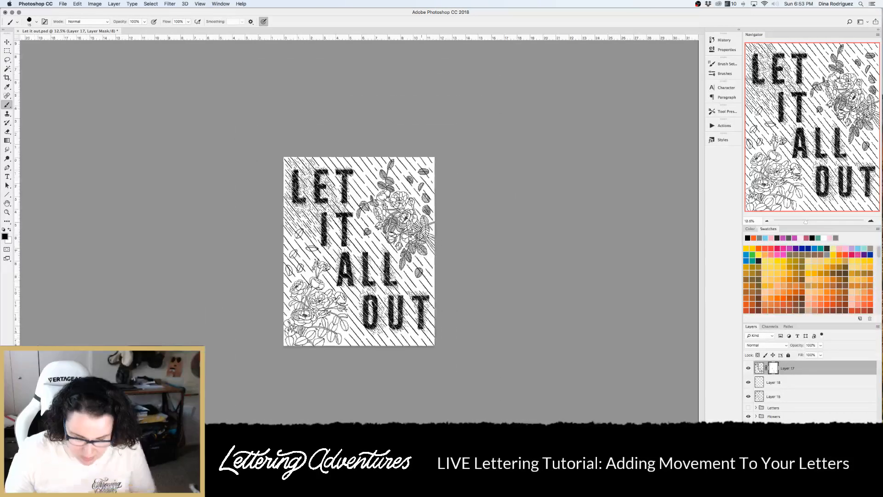
{"action": "left_click", "coordinate": [748, 382]}
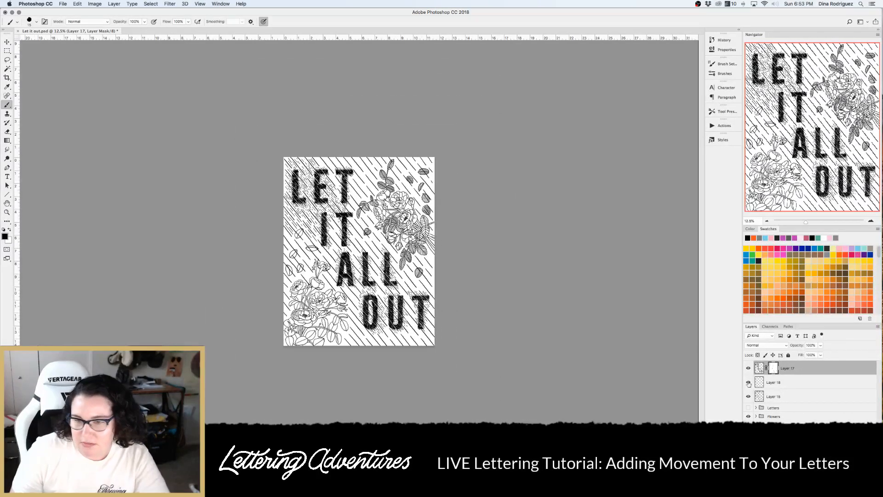
{"action": "left_click", "coordinate": [747, 382]}
{"action": "left_click", "coordinate": [776, 387]}
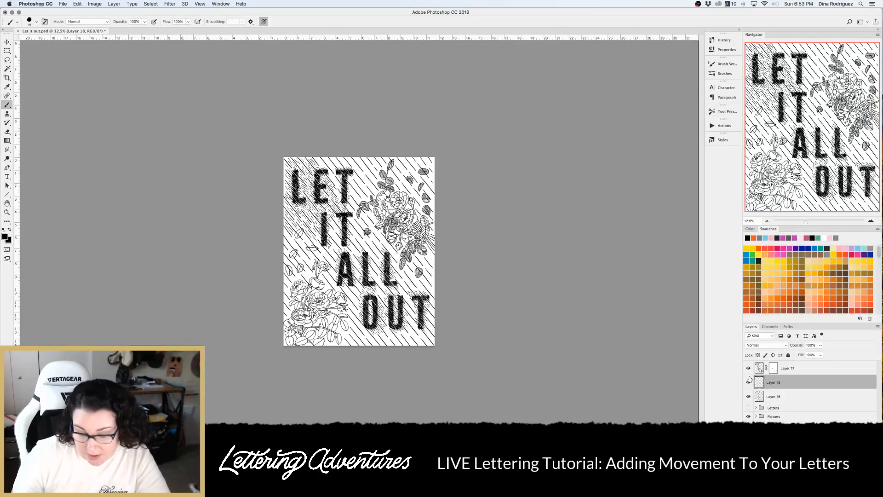
{"action": "key", "text": "super+equal"}
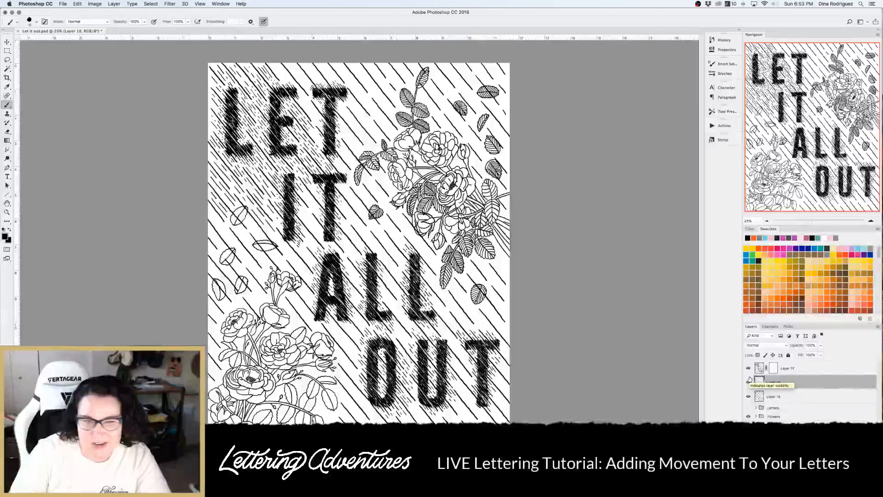
{"action": "key", "text": "super+equal"}
{"action": "key", "text": "super+equal"}
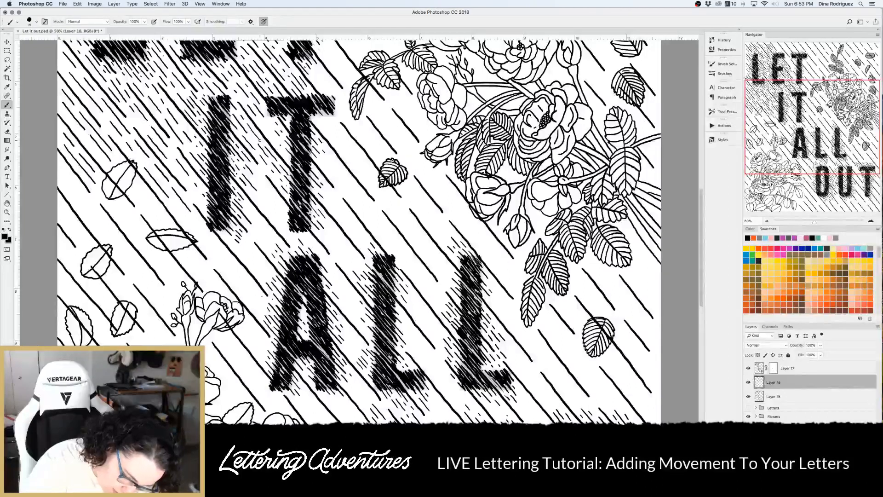
{"action": "left_click_drag", "start_coordinate": [257, 170], "coordinate": [274, 193]}
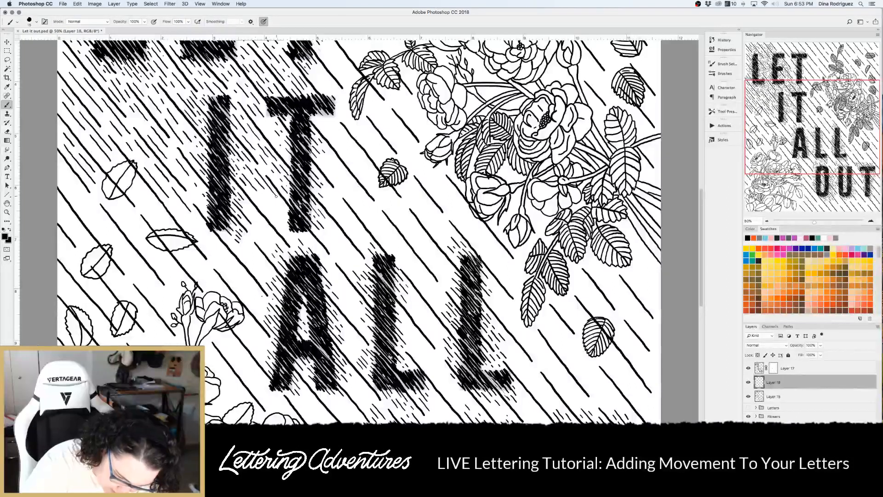
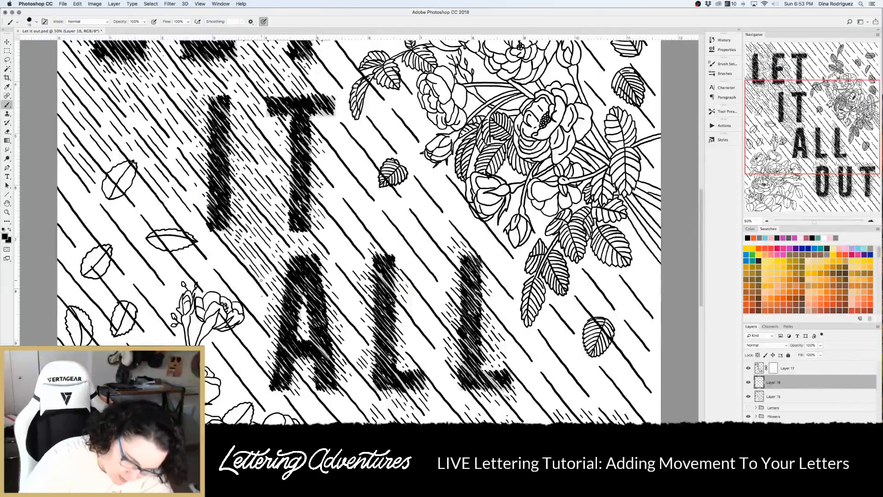
Brush more short diagonal rain strokes on Layer 18 below the T of IT, between the A and first L, and down towards the O
{"action": "scroll", "coordinate": [261, 280], "scroll_direction": "up", "scroll_amount": 5}
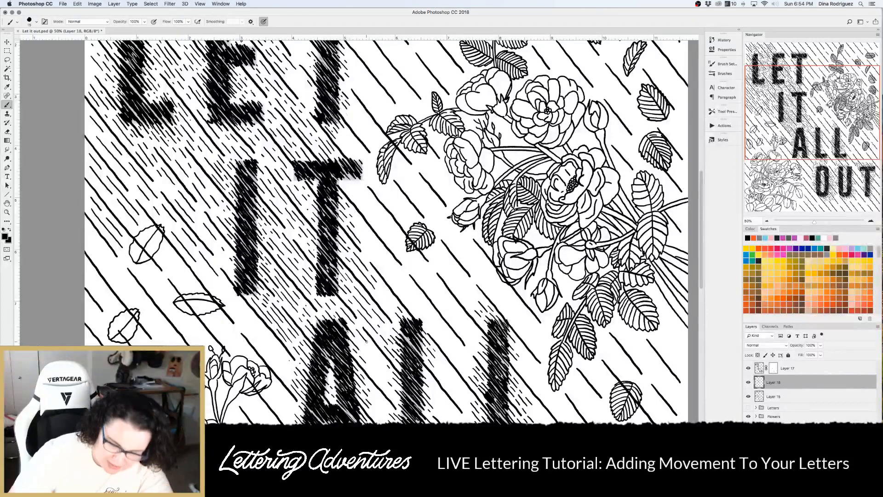
{"action": "scroll", "coordinate": [366, 341], "scroll_direction": "down", "scroll_amount": 3}
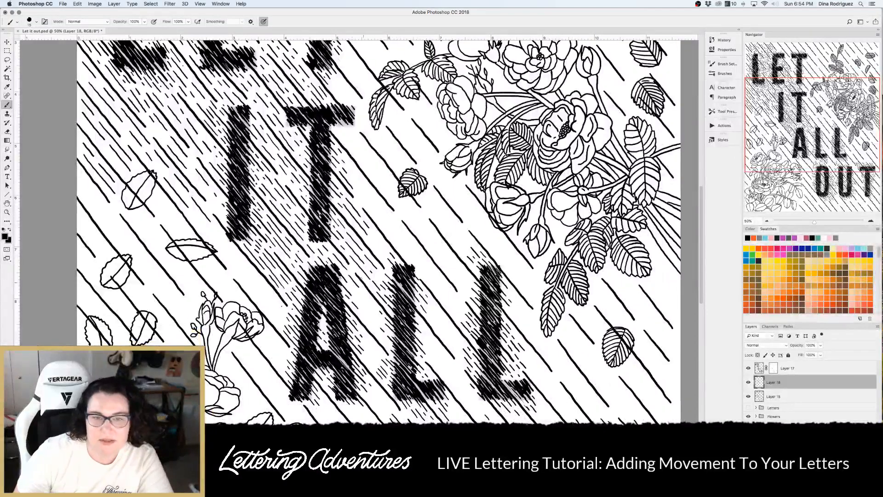
{"action": "scroll", "coordinate": [348, 230], "scroll_direction": "down", "scroll_amount": 2}
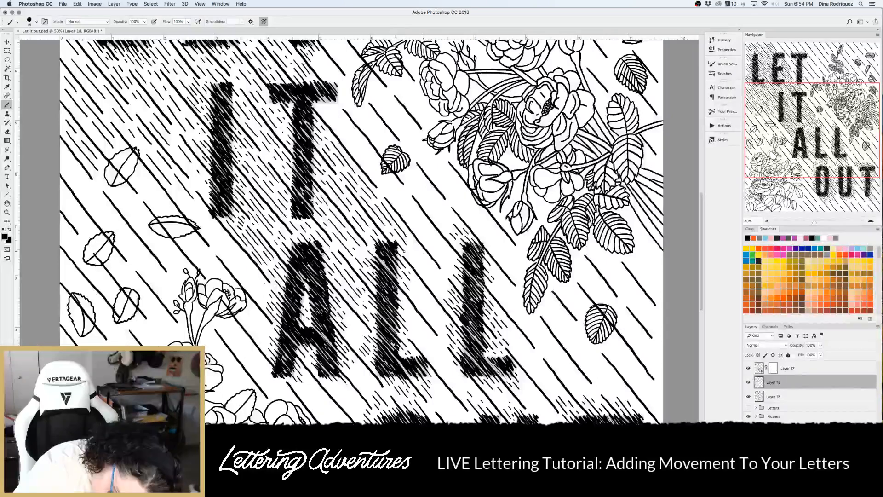
{"action": "scroll", "coordinate": [412, 253], "scroll_direction": "right", "scroll_amount": 5}
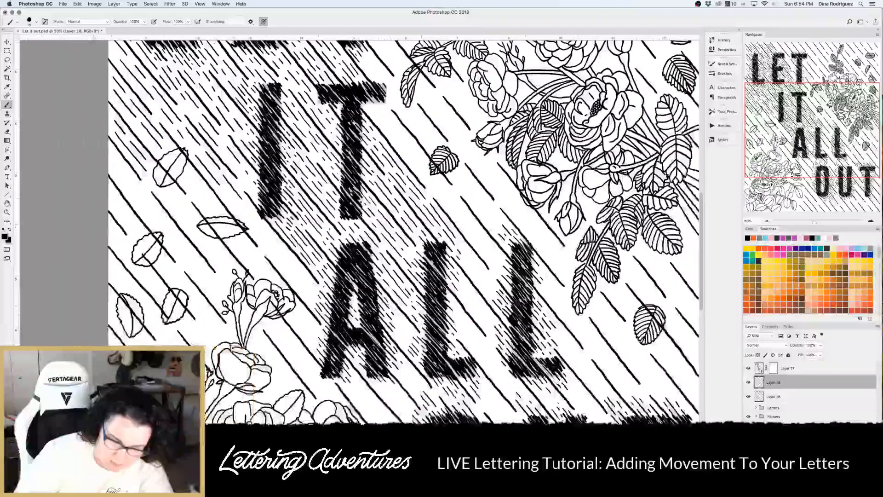
{"action": "scroll", "coordinate": [313, 230], "scroll_direction": "down", "scroll_amount": 3}
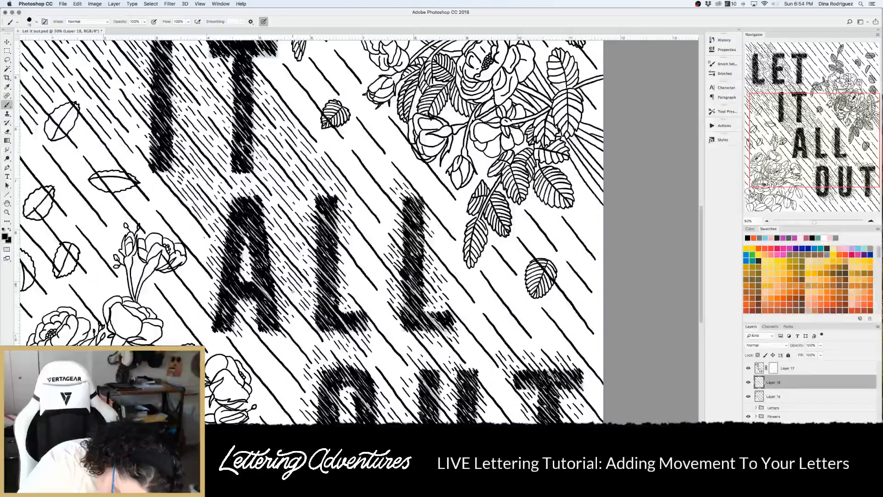
{"action": "left_click_drag", "start_coordinate": [286, 290], "coordinate": [306, 328]}
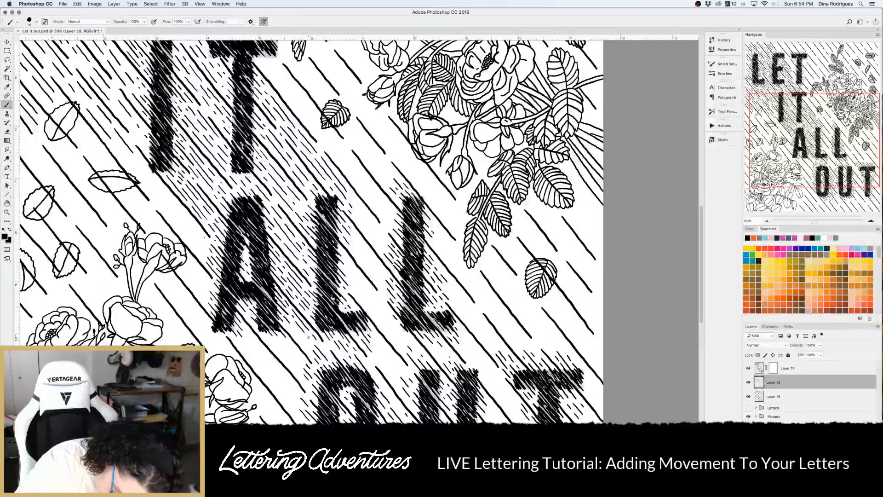
{"action": "mouse_move", "coordinate": [292, 325]}
{"action": "left_mouse_down"}
{"action": "mouse_move", "coordinate": [307, 350]}
{"action": "mouse_move", "coordinate": [339, 318]}
{"action": "left_mouse_up"}
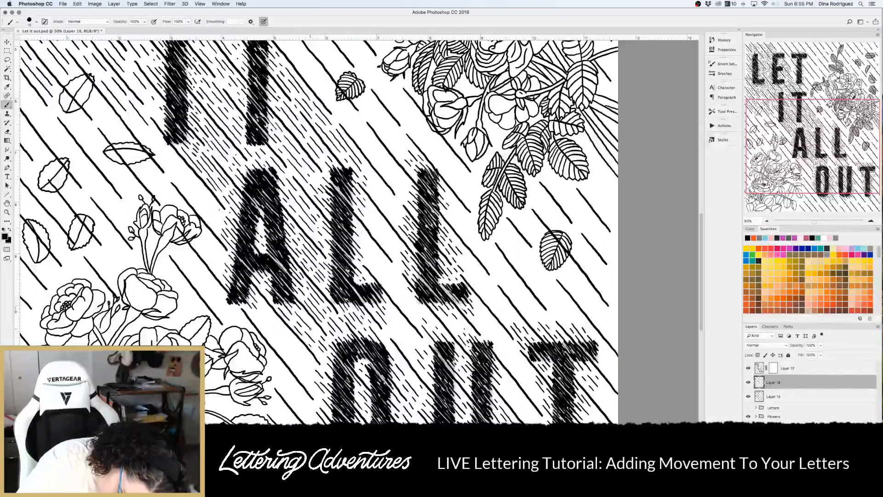
Fill the space between the two Ls of ALL with short black diagonal rain strokes on Layer 18
{"action": "key", "text": "super+minus"}
{"action": "key", "text": "super+minus"}
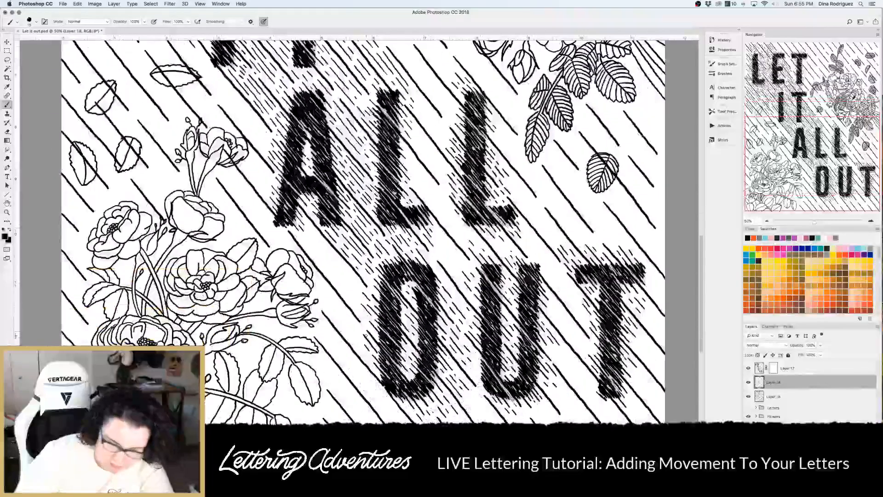
{"action": "key", "text": "super+minus"}
{"action": "key", "text": "super+minus"}
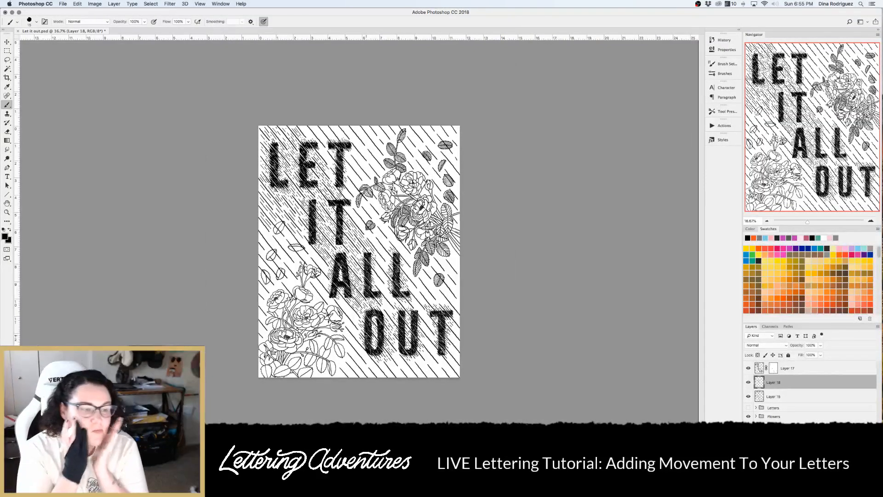
{"action": "key", "text": "super+plus"}
{"action": "key", "text": "super+plus"}
{"action": "key", "text": "super+plus"}
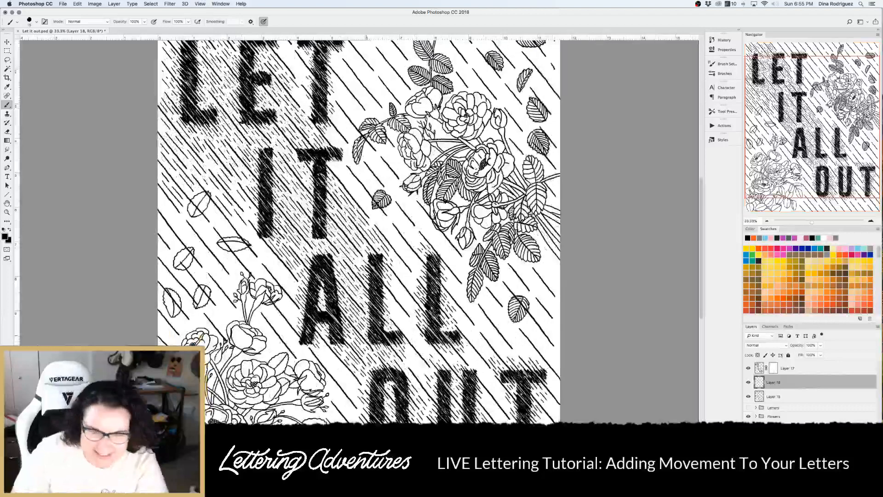
{"action": "scroll", "coordinate": [286, 262], "scroll_direction": "down", "scroll_amount": 5}
{"action": "scroll", "coordinate": [286, 262], "scroll_direction": "right", "scroll_amount": 6}
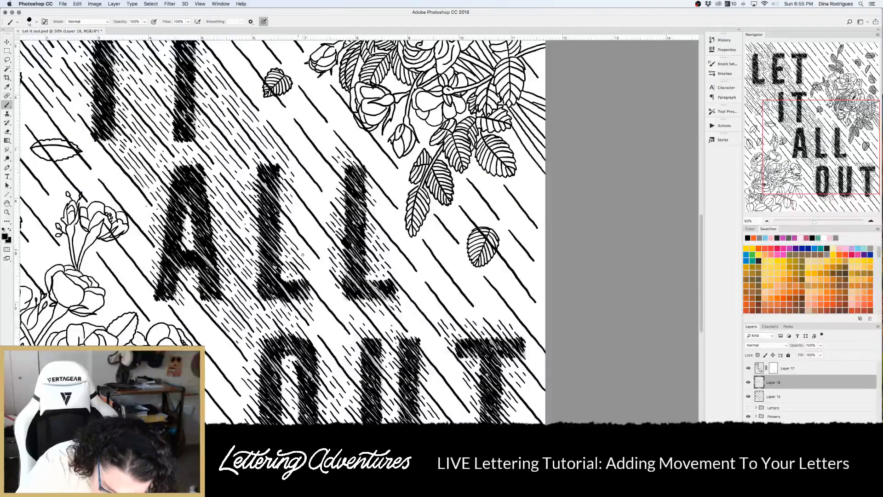
{"action": "mouse_move", "coordinate": [291, 234]}
{"action": "left_mouse_down"}
{"action": "mouse_move", "coordinate": [314, 261]}
{"action": "mouse_move", "coordinate": [320, 289]}
{"action": "left_mouse_up"}
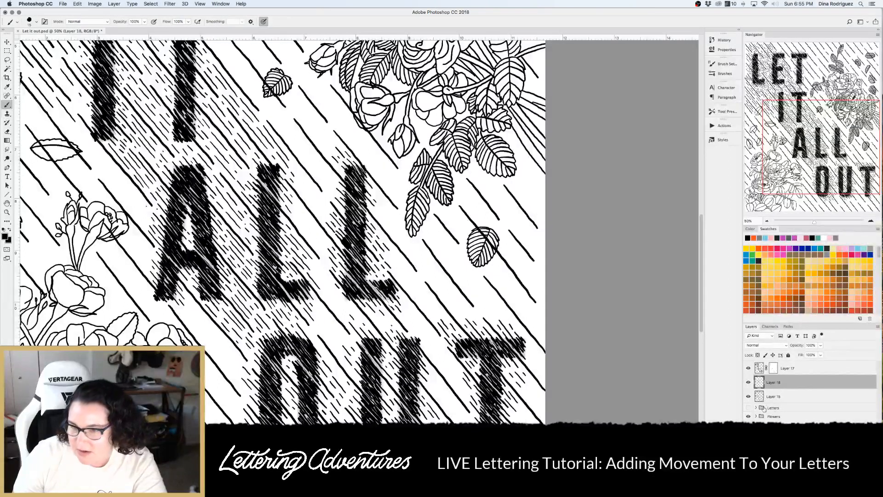
Compare the artwork with the Flowers group, the Letters group and Layer 18 each switched between hidden and shown
{"action": "left_click", "coordinate": [748, 416]}
{"action": "left_click", "coordinate": [748, 416]}
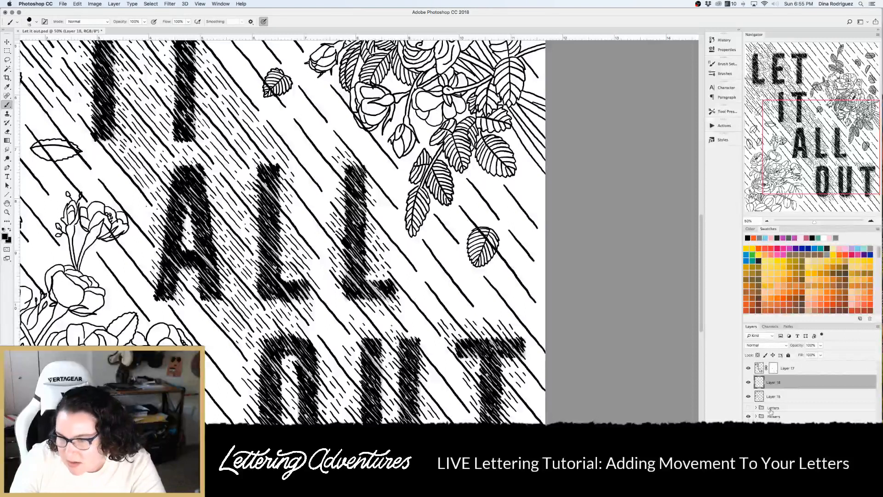
{"action": "left_click", "coordinate": [767, 408]}
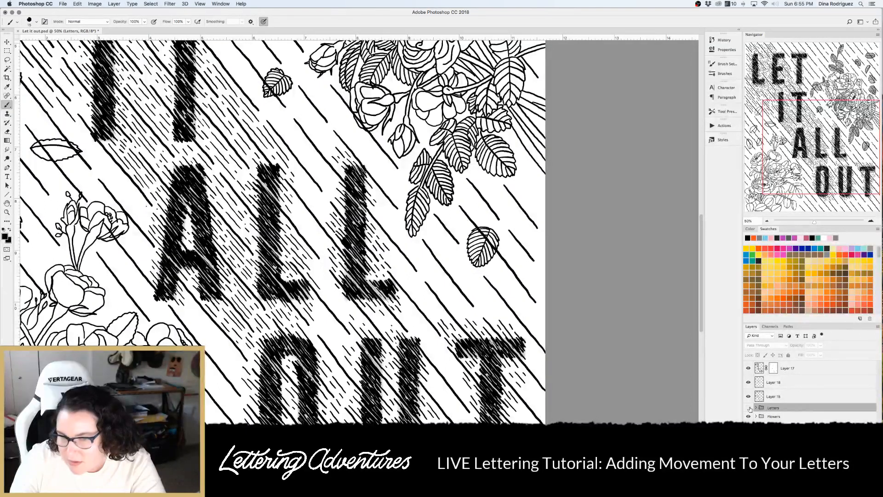
{"action": "left_click", "coordinate": [748, 408]}
{"action": "left_click", "coordinate": [748, 382]}
{"action": "left_click", "coordinate": [748, 382]}
{"action": "left_click", "coordinate": [749, 383]}
{"action": "left_click", "coordinate": [748, 382]}
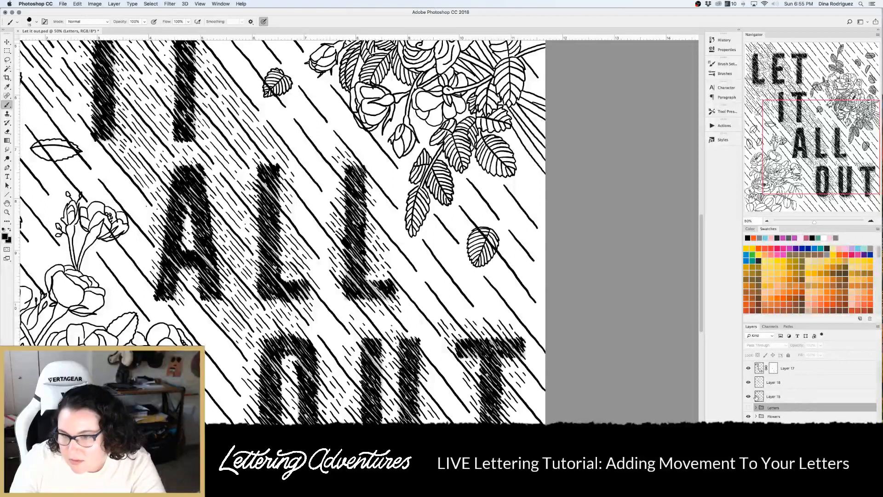
{"action": "left_click", "coordinate": [748, 416]}
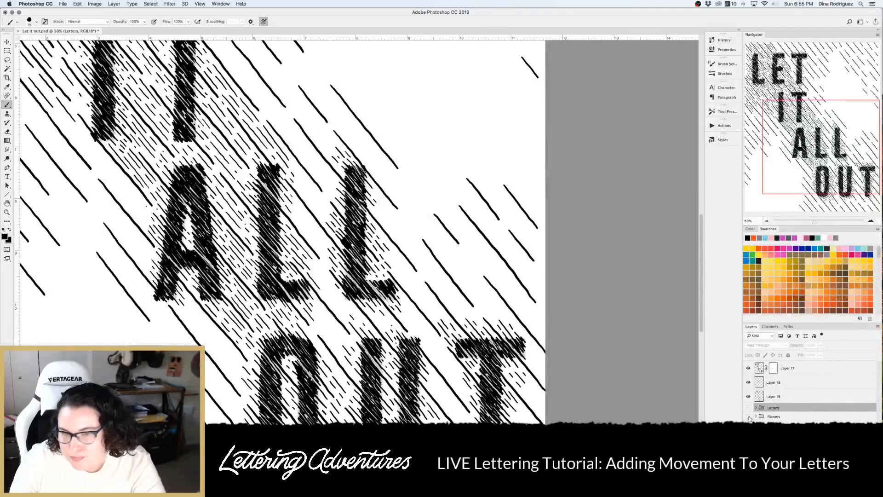
{"action": "left_click", "coordinate": [748, 416]}
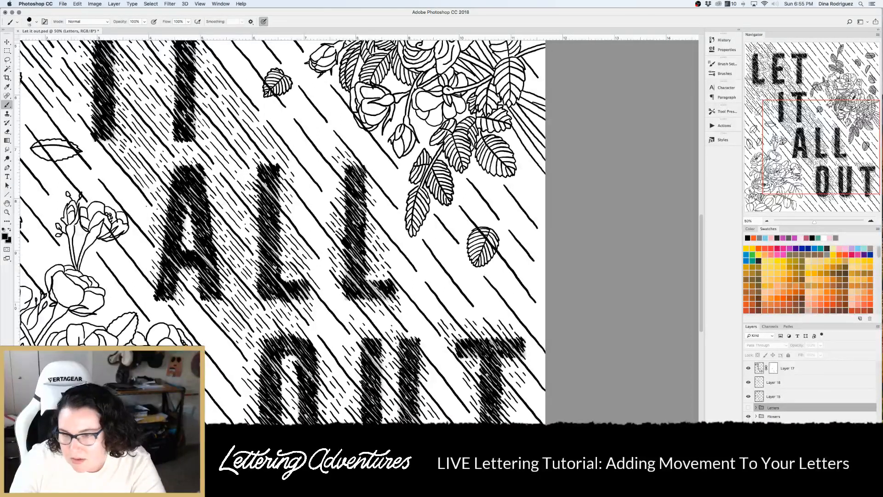
{"action": "left_click", "coordinate": [748, 382]}
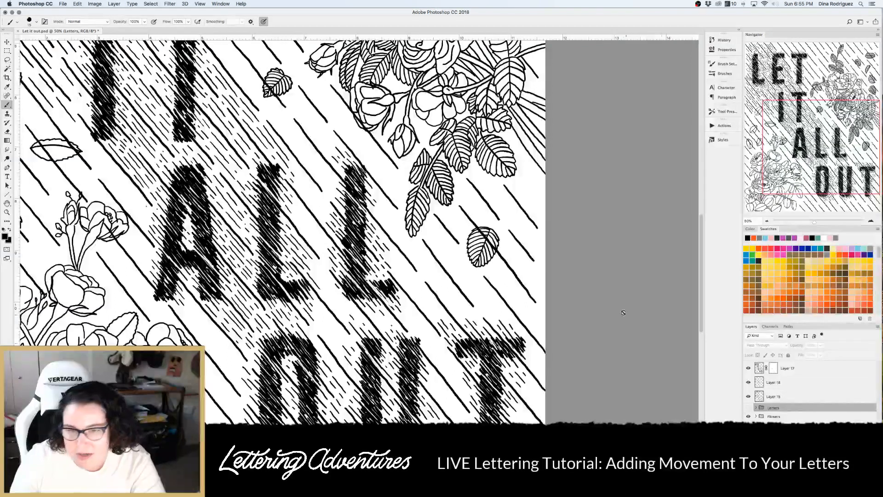
{"action": "left_click", "coordinate": [748, 382]}
Make Layer 18 the active layer again and show the whole poster
{"action": "left_click", "coordinate": [773, 382]}
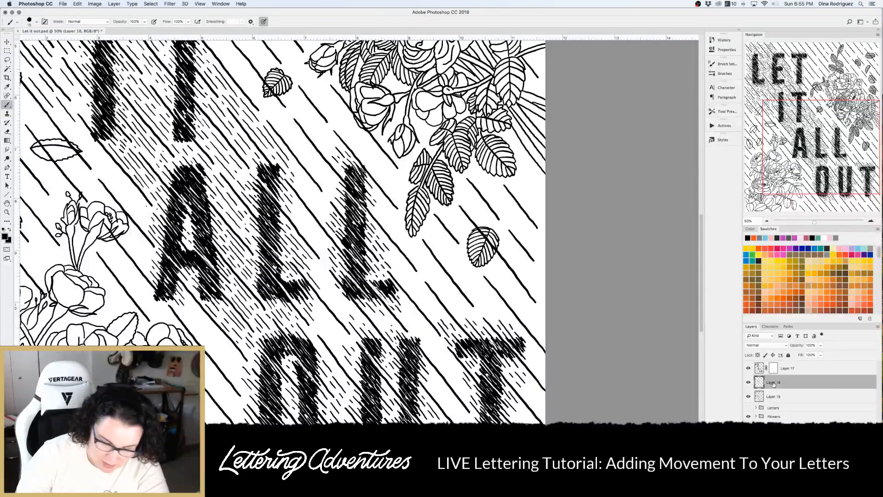
{"action": "key", "text": "super+minus"}
{"action": "key", "text": "super+minus"}
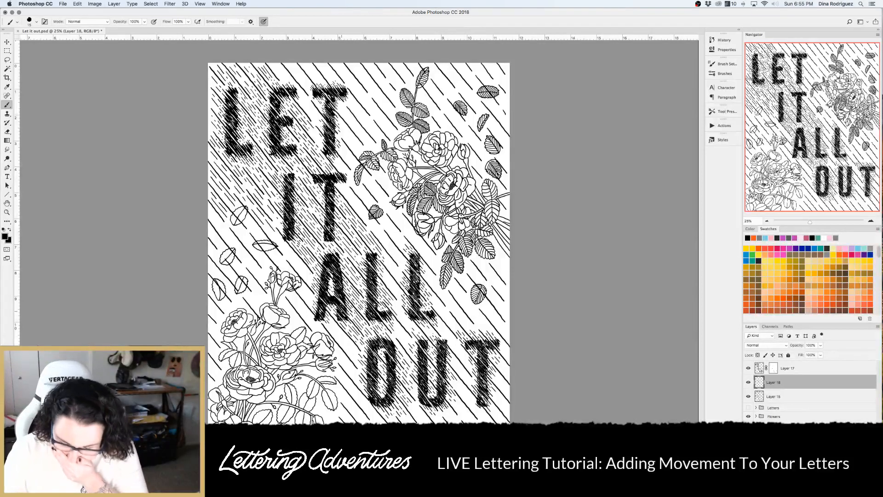
Brush short diagonal rain strokes on Layer 18 below the two Ls of ALL, down between the O and U of OUT
{"action": "scroll", "coordinate": [418, 326], "scroll_direction": "up", "scroll_amount": 3}
{"action": "scroll", "coordinate": [418, 326], "scroll_direction": "down", "scroll_amount": 1}
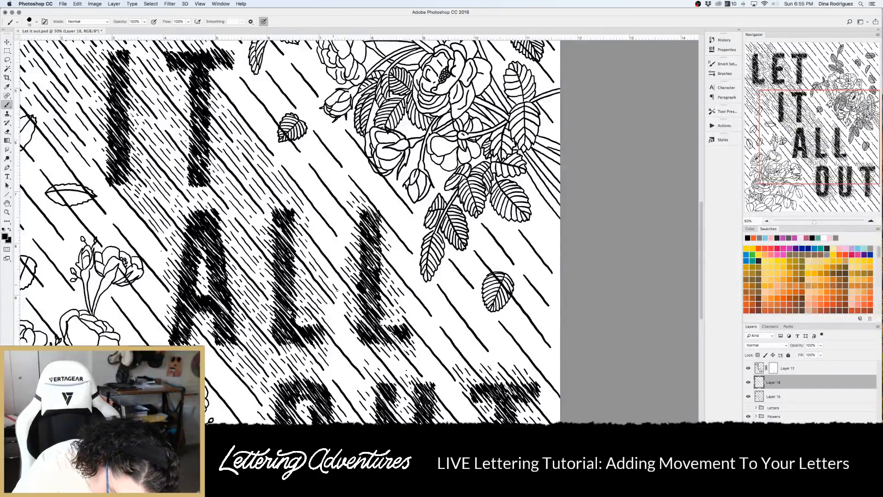
{"action": "mouse_move", "coordinate": [334, 278]}
{"action": "left_mouse_down"}
{"action": "mouse_move", "coordinate": [345, 313]}
{"action": "mouse_move", "coordinate": [330, 305]}
{"action": "mouse_move", "coordinate": [346, 326]}
{"action": "mouse_move", "coordinate": [330, 315]}
{"action": "mouse_move", "coordinate": [343, 336]}
{"action": "mouse_move", "coordinate": [345, 327]}
{"action": "mouse_move", "coordinate": [339, 339]}
{"action": "mouse_move", "coordinate": [358, 363]}
{"action": "left_mouse_up"}
{"action": "left_click_drag", "start_coordinate": [345, 341], "coordinate": [375, 363]}
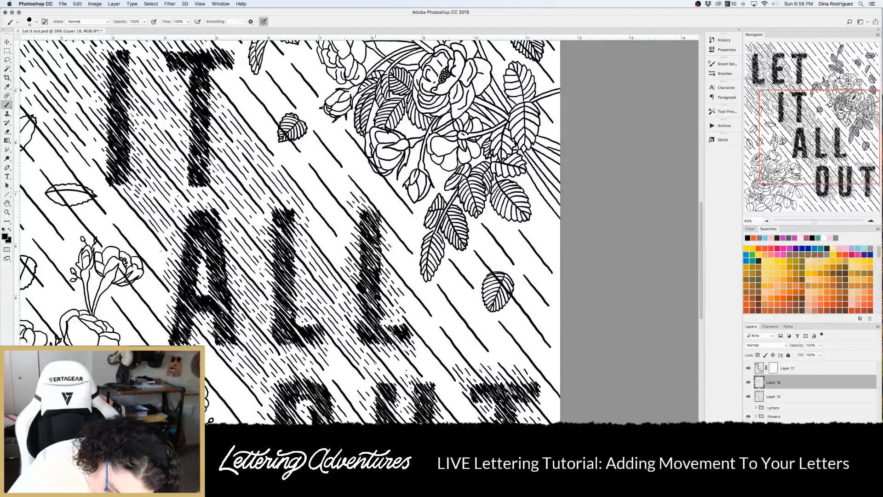
{"action": "left_click_drag", "start_coordinate": [330, 346], "coordinate": [360, 382]}
{"action": "left_click_drag", "start_coordinate": [356, 377], "coordinate": [366, 389]}
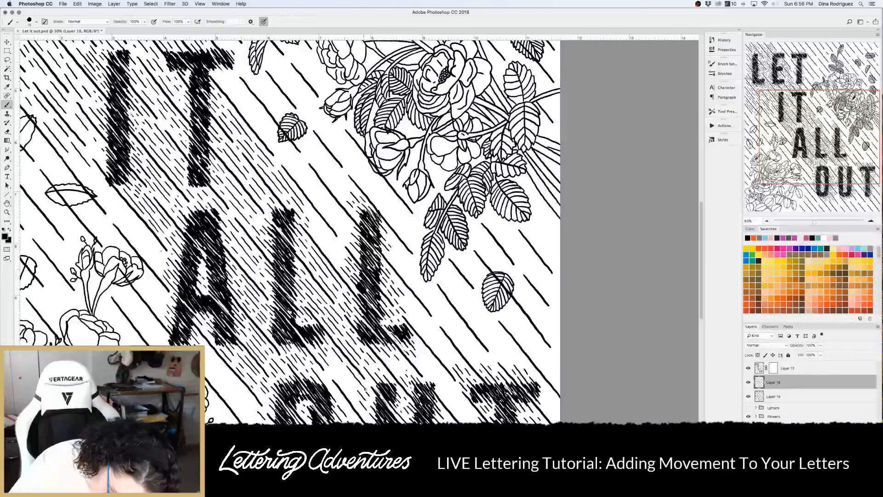
{"action": "scroll", "coordinate": [366, 384], "scroll_direction": "down", "scroll_amount": 4}
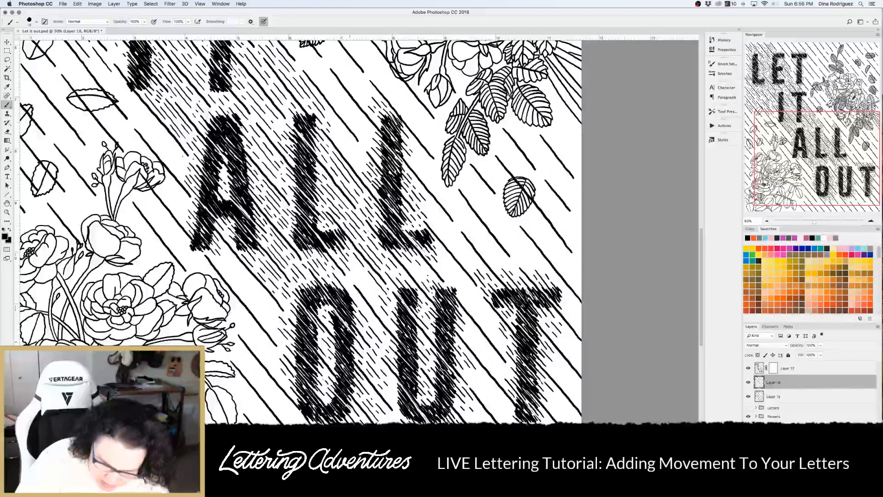
{"action": "mouse_move", "coordinate": [352, 258]}
{"action": "left_mouse_down"}
{"action": "mouse_move", "coordinate": [376, 291]}
{"action": "mouse_move", "coordinate": [354, 272]}
{"action": "mouse_move", "coordinate": [376, 302]}
{"action": "mouse_move", "coordinate": [352, 279]}
{"action": "mouse_move", "coordinate": [353, 291]}
{"action": "mouse_move", "coordinate": [374, 322]}
{"action": "left_mouse_up"}
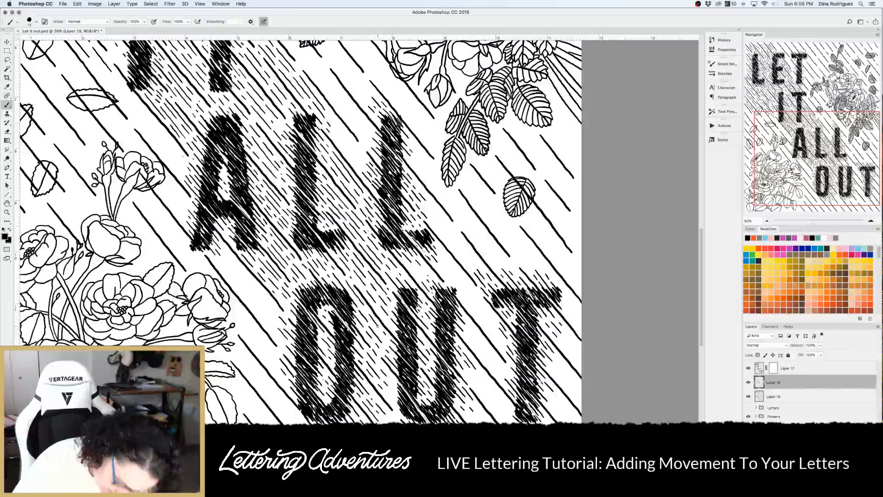
{"action": "left_click_drag", "start_coordinate": [408, 266], "coordinate": [418, 276]}
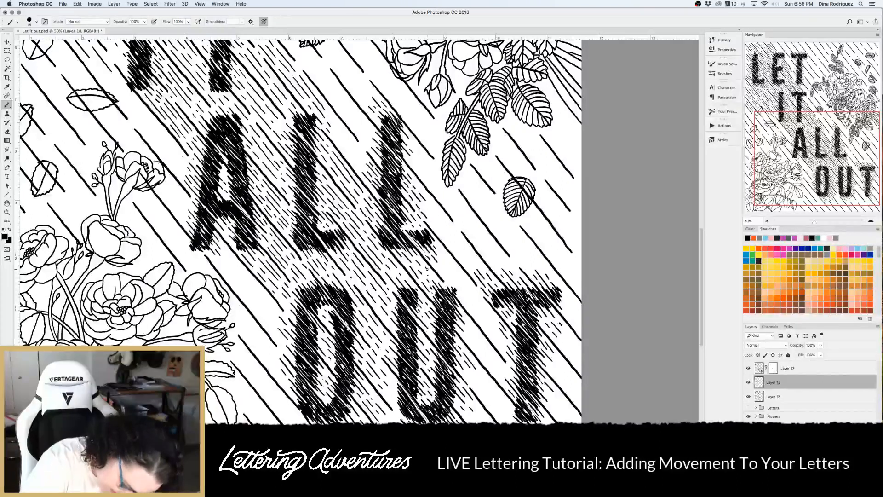
Fill the area below the A of ALL with short diagonal rain strokes running down to the O of OUT
{"action": "left_click_drag", "start_coordinate": [205, 250], "coordinate": [279, 339]}
{"action": "left_click_drag", "start_coordinate": [223, 258], "coordinate": [274, 324]}
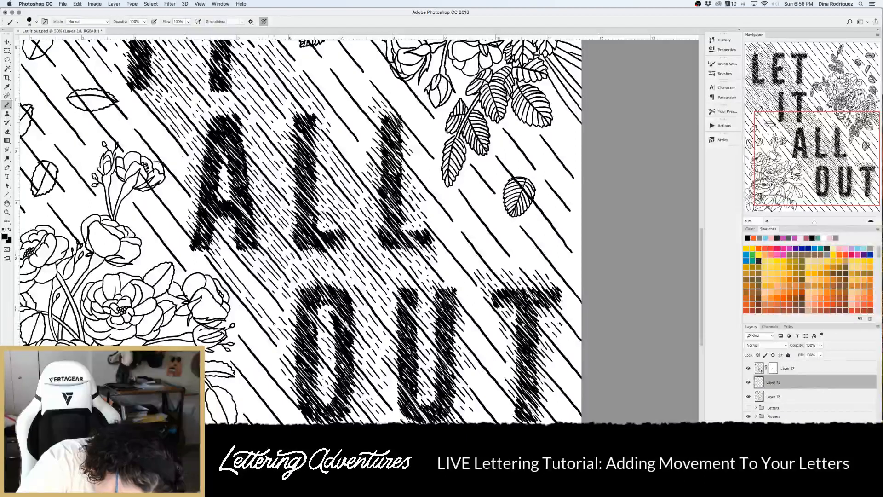
{"action": "left_click_drag", "start_coordinate": [249, 281], "coordinate": [270, 305]}
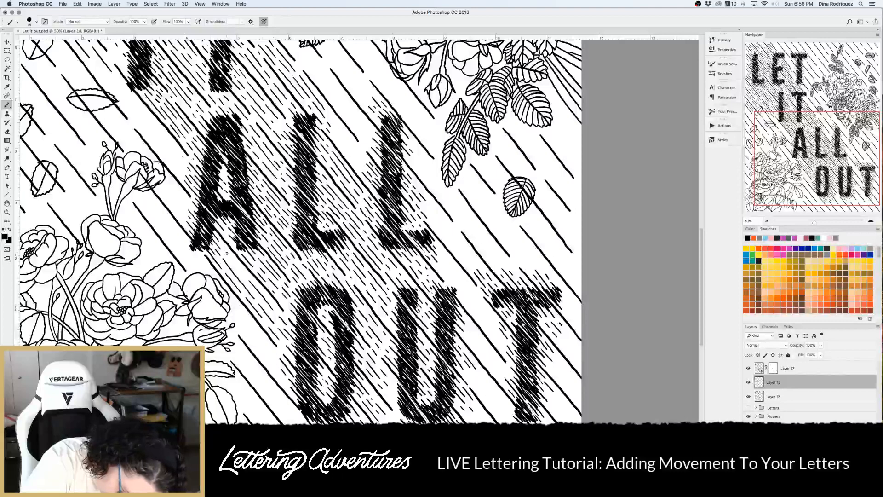
{"action": "left_click_drag", "start_coordinate": [273, 310], "coordinate": [276, 301]}
Brush diagonal rain strokes from the foot of the last L of ALL down to the gap between the U and T
{"action": "scroll", "coordinate": [369, 330], "scroll_direction": "right", "scroll_amount": 5}
{"action": "scroll", "coordinate": [368, 331], "scroll_direction": "up", "scroll_amount": 3}
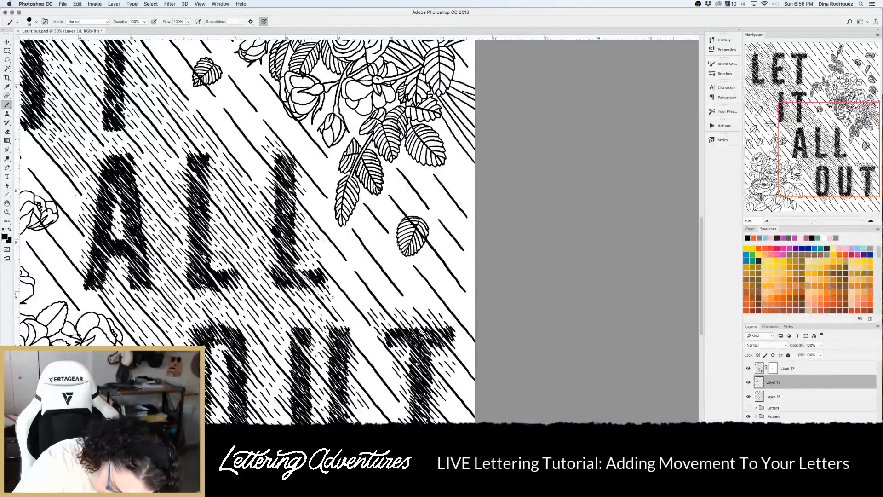
{"action": "left_click_drag", "start_coordinate": [333, 297], "coordinate": [350, 320]}
{"action": "left_click_drag", "start_coordinate": [333, 287], "coordinate": [391, 359]}
{"action": "left_click_drag", "start_coordinate": [354, 322], "coordinate": [392, 380]}
Fill the space between the U and T of OUT with short black diagonal rain strokes
{"action": "scroll", "coordinate": [392, 379], "scroll_direction": "down", "scroll_amount": 4}
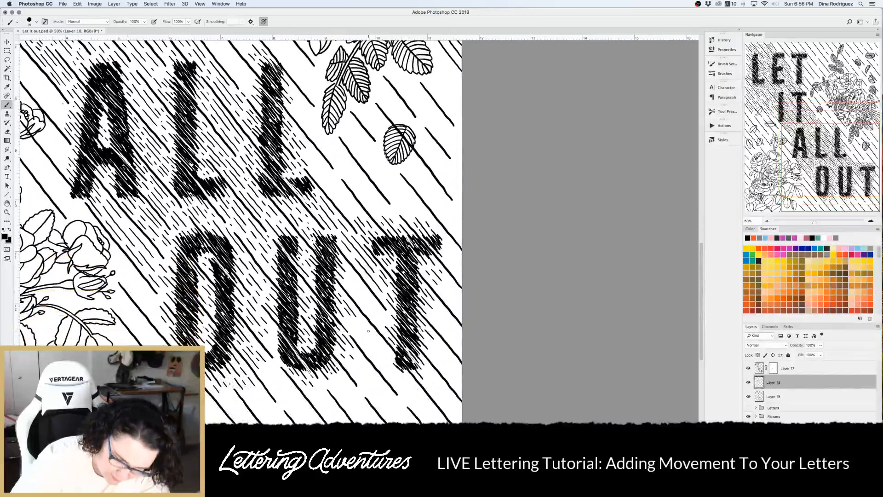
{"action": "left_click_drag", "start_coordinate": [349, 271], "coordinate": [385, 316]}
{"action": "left_click_drag", "start_coordinate": [348, 277], "coordinate": [381, 323]}
{"action": "mouse_move", "coordinate": [349, 286]}
{"action": "left_mouse_down"}
{"action": "mouse_move", "coordinate": [377, 299]}
{"action": "mouse_move", "coordinate": [316, 265]}
{"action": "mouse_move", "coordinate": [328, 281]}
{"action": "mouse_move", "coordinate": [317, 259]}
{"action": "mouse_move", "coordinate": [330, 274]}
{"action": "left_mouse_up"}
{"action": "left_click_drag", "start_coordinate": [328, 273], "coordinate": [341, 290]}
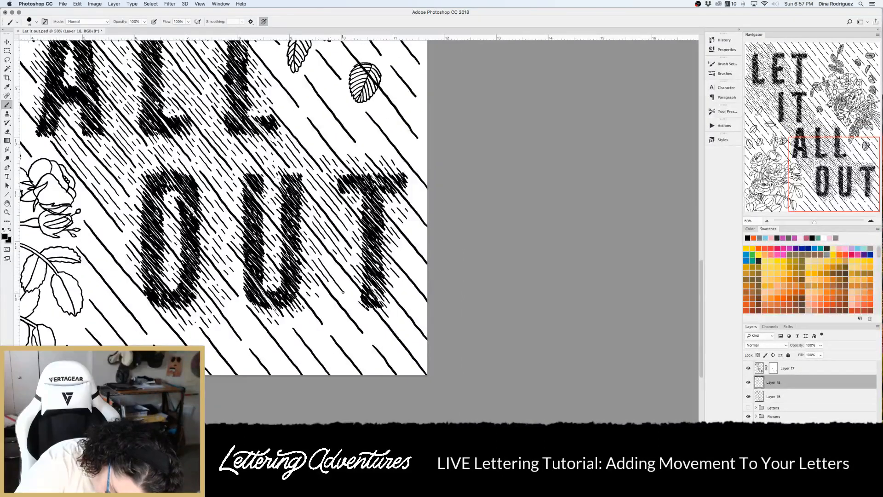
{"action": "mouse_move", "coordinate": [324, 256]}
{"action": "left_mouse_down"}
{"action": "mouse_move", "coordinate": [356, 298]}
{"action": "mouse_move", "coordinate": [343, 299]}
{"action": "mouse_move", "coordinate": [370, 323]}
{"action": "left_mouse_up"}
Brush short rain strokes beside the stem of the T of OUT, running out to the poster's right edge
{"action": "scroll", "coordinate": [373, 316], "scroll_direction": "down", "scroll_amount": 3}
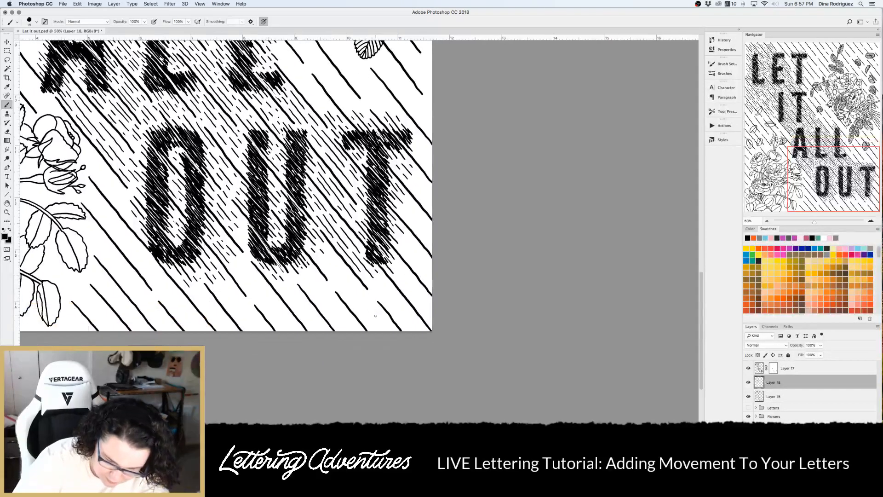
{"action": "left_click_drag", "start_coordinate": [414, 264], "coordinate": [430, 285]}
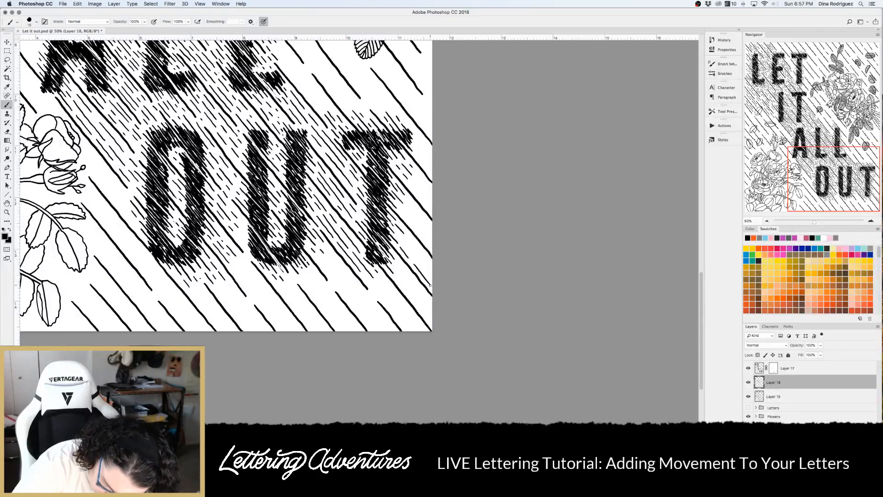
{"action": "left_click_drag", "start_coordinate": [399, 235], "coordinate": [430, 275]}
{"action": "left_click_drag", "start_coordinate": [408, 237], "coordinate": [433, 270]}
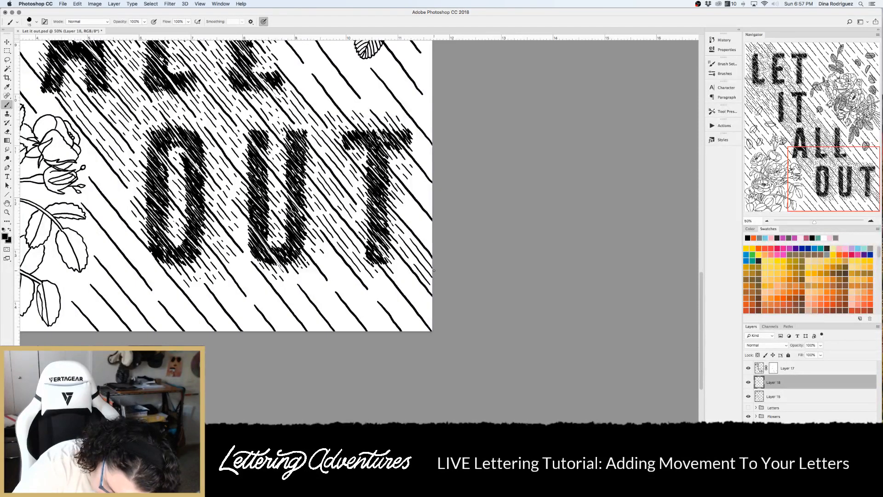
{"action": "mouse_move", "coordinate": [398, 206]}
{"action": "left_mouse_down"}
{"action": "mouse_move", "coordinate": [434, 249]}
{"action": "mouse_move", "coordinate": [418, 222]}
{"action": "mouse_move", "coordinate": [430, 236]}
{"action": "left_mouse_up"}
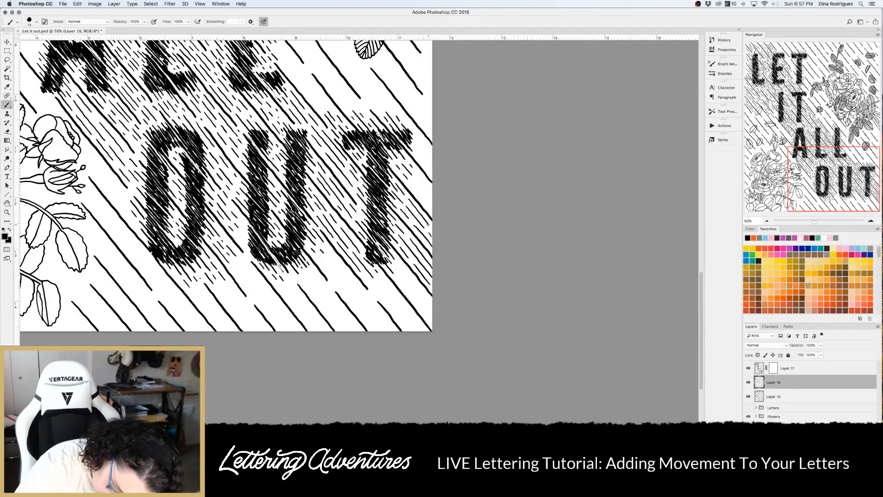
Add short diagonal rain strokes between the crossbar of the T of OUT and the poster's right edge
{"action": "scroll", "coordinate": [408, 199], "scroll_direction": "up", "scroll_amount": 5}
{"action": "scroll", "coordinate": [409, 199], "scroll_direction": "right", "scroll_amount": 3}
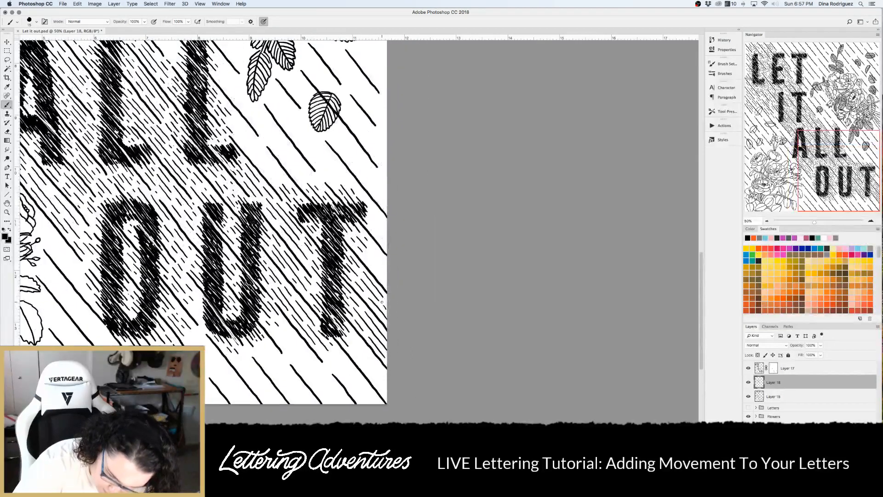
{"action": "left_click_drag", "start_coordinate": [371, 244], "coordinate": [390, 269]}
{"action": "mouse_move", "coordinate": [370, 225]}
{"action": "left_mouse_down"}
{"action": "mouse_move", "coordinate": [389, 248]}
{"action": "mouse_move", "coordinate": [375, 223]}
{"action": "mouse_move", "coordinate": [387, 237]}
{"action": "left_mouse_up"}
{"action": "left_click_drag", "start_coordinate": [370, 209], "coordinate": [387, 228]}
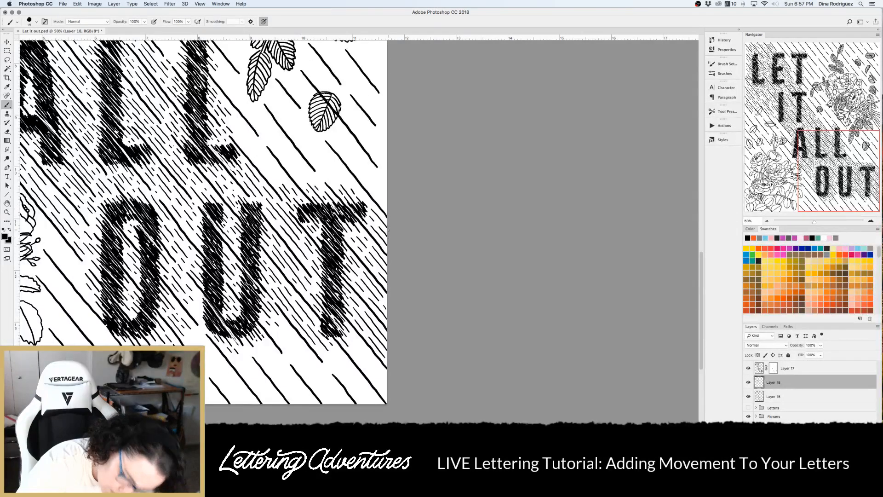
Brush diagonal rain strokes along the right side of the last L of ALL, down to the top of the T of OUT
{"action": "scroll", "coordinate": [389, 229], "scroll_direction": "up", "scroll_amount": 3}
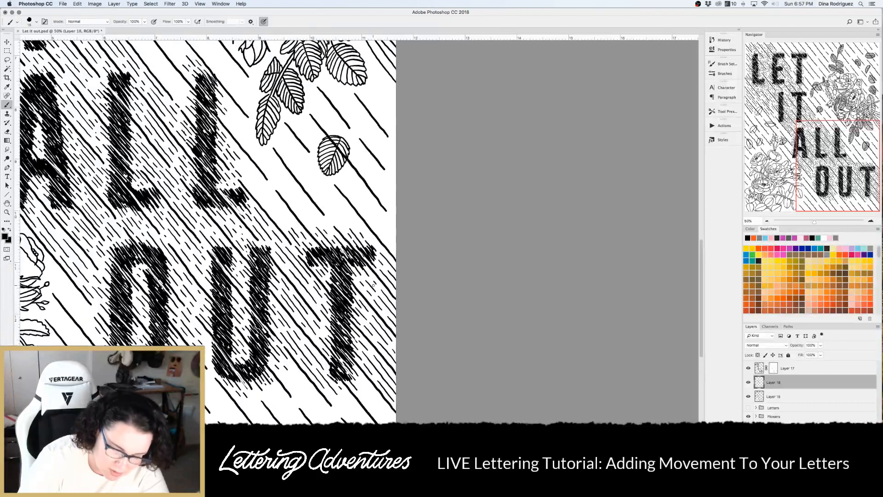
{"action": "scroll", "coordinate": [305, 259], "scroll_direction": "left", "scroll_amount": 3}
{"action": "scroll", "coordinate": [305, 259], "scroll_direction": "left", "scroll_amount": 1}
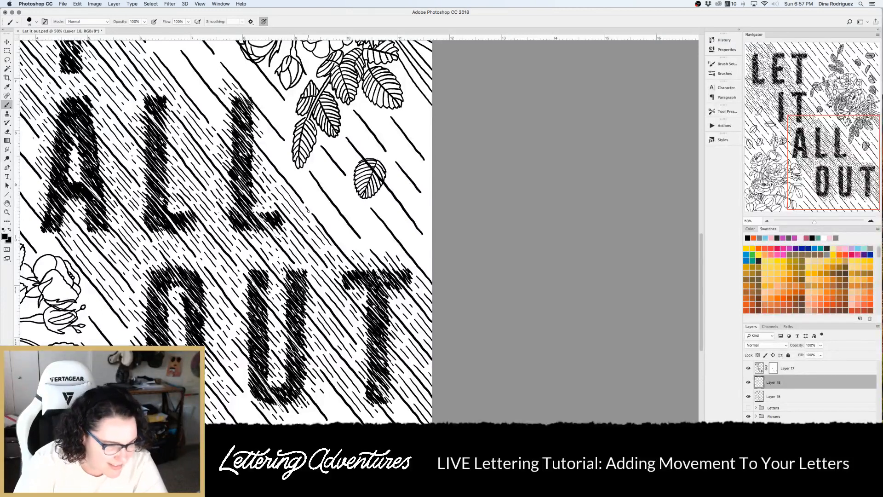
{"action": "scroll", "coordinate": [308, 210], "scroll_direction": "up", "scroll_amount": 1}
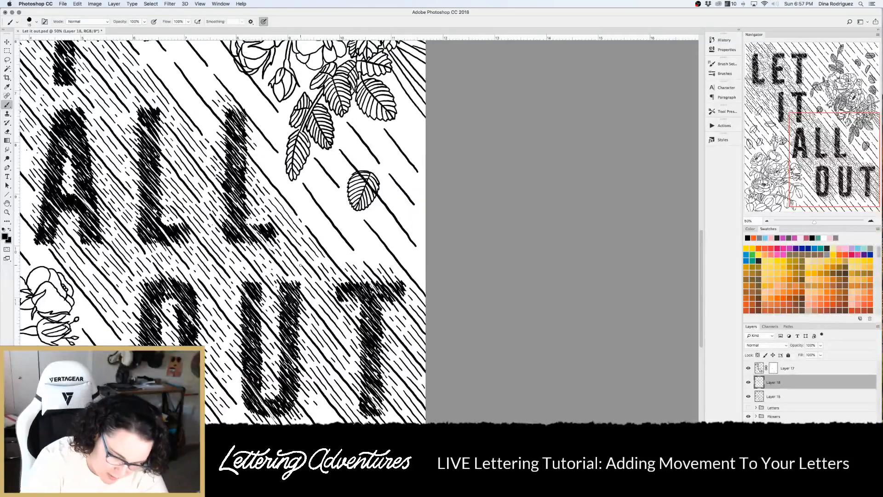
{"action": "left_click_drag", "start_coordinate": [255, 154], "coordinate": [287, 194]}
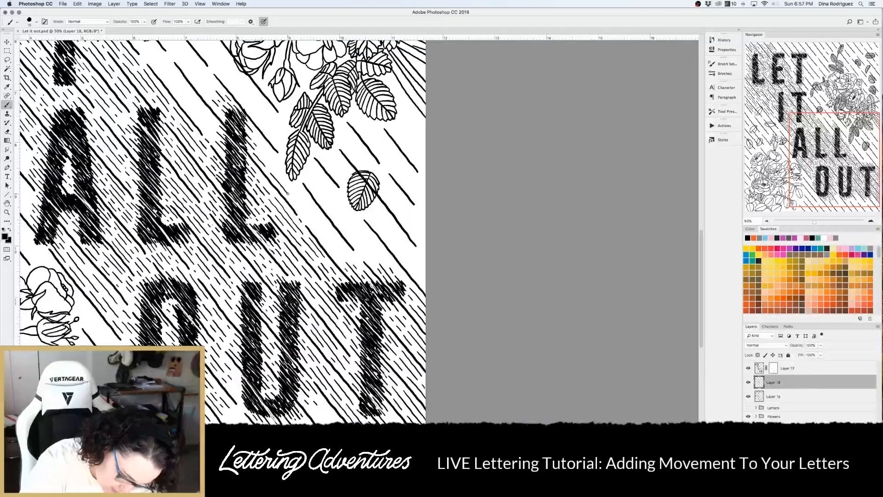
{"action": "left_click_drag", "start_coordinate": [258, 152], "coordinate": [283, 178]}
{"action": "mouse_move", "coordinate": [257, 137]}
{"action": "left_mouse_down"}
{"action": "mouse_move", "coordinate": [307, 218]}
{"action": "mouse_move", "coordinate": [335, 244]}
{"action": "left_mouse_up"}
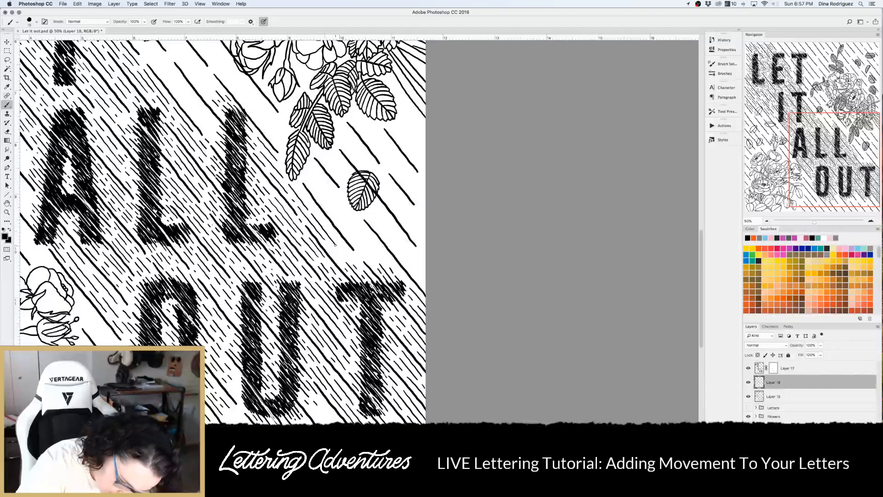
{"action": "left_click_drag", "start_coordinate": [296, 184], "coordinate": [343, 263]}
{"action": "left_click_drag", "start_coordinate": [331, 232], "coordinate": [353, 258]}
Touch up the rain strokes between the O and U of OUT and show the whole poster
{"action": "scroll", "coordinate": [361, 266], "scroll_direction": "down", "scroll_amount": 5}
{"action": "scroll", "coordinate": [361, 266], "scroll_direction": "left", "scroll_amount": 4}
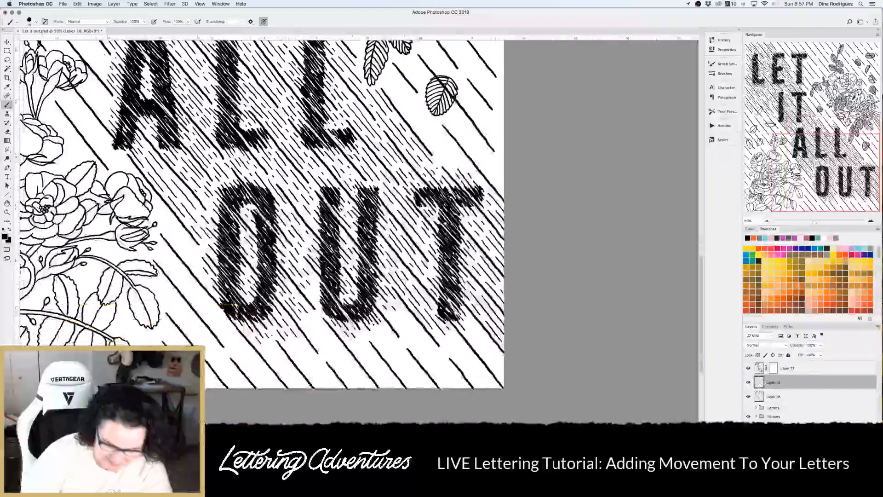
{"action": "mouse_move", "coordinate": [338, 241]}
{"action": "left_mouse_down"}
{"action": "mouse_move", "coordinate": [350, 257]}
{"action": "mouse_move", "coordinate": [356, 247]}
{"action": "left_mouse_up"}
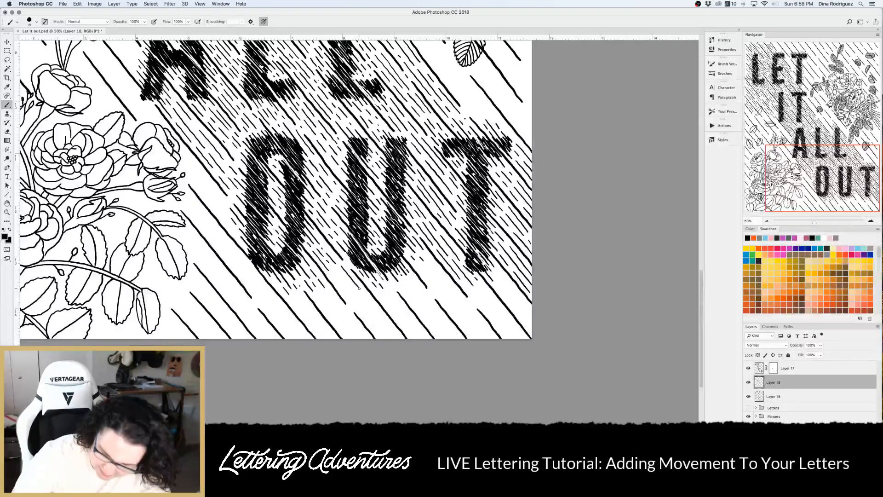
{"action": "key", "text": "super+minus"}
{"action": "key", "text": "super+minus"}
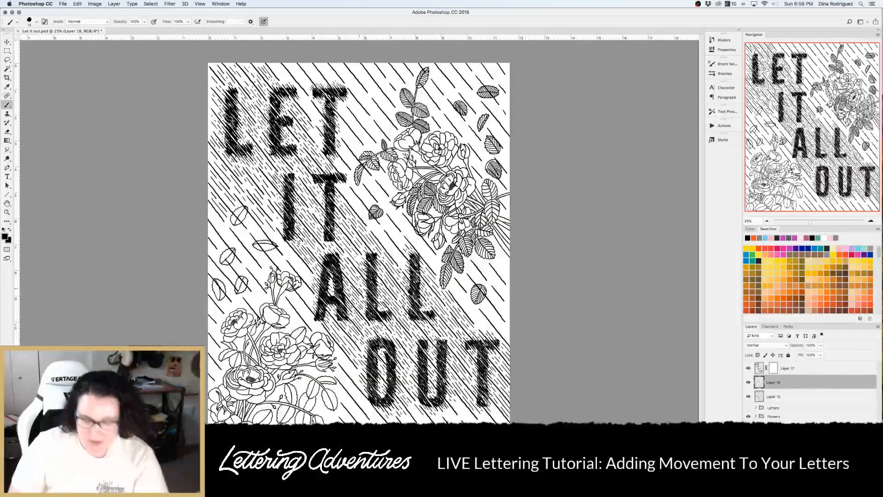
Brush diagonal rain strokes from the right side of the T of IT down towards the last L of ALL
{"action": "key", "text": "super+equal"}
{"action": "key", "text": "super+equal"}
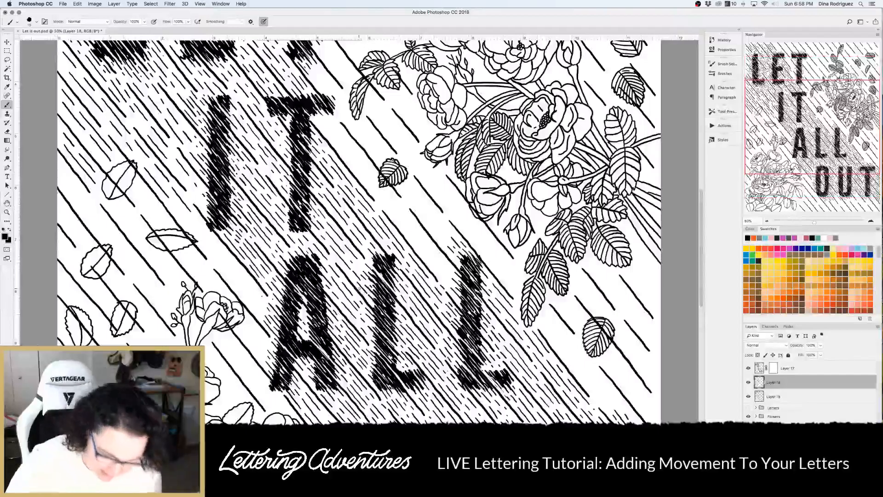
{"action": "scroll", "coordinate": [354, 274], "scroll_direction": "up", "scroll_amount": 4}
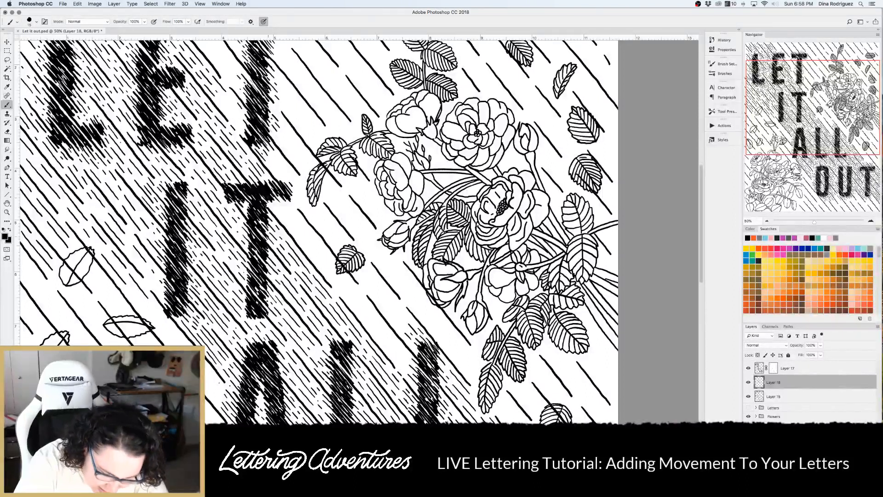
{"action": "mouse_move", "coordinate": [266, 199]}
{"action": "left_mouse_down"}
{"action": "mouse_move", "coordinate": [295, 220]}
{"action": "mouse_move", "coordinate": [289, 206]}
{"action": "mouse_move", "coordinate": [295, 232]}
{"action": "mouse_move", "coordinate": [295, 223]}
{"action": "mouse_move", "coordinate": [315, 248]}
{"action": "mouse_move", "coordinate": [299, 217]}
{"action": "mouse_move", "coordinate": [307, 226]}
{"action": "mouse_move", "coordinate": [318, 243]}
{"action": "mouse_move", "coordinate": [302, 243]}
{"action": "mouse_move", "coordinate": [327, 272]}
{"action": "mouse_move", "coordinate": [320, 247]}
{"action": "mouse_move", "coordinate": [360, 314]}
{"action": "left_mouse_up"}
{"action": "left_click_drag", "start_coordinate": [340, 278], "coordinate": [366, 306]}
{"action": "mouse_move", "coordinate": [357, 301]}
{"action": "left_mouse_down"}
{"action": "mouse_move", "coordinate": [386, 330]}
{"action": "mouse_move", "coordinate": [363, 316]}
{"action": "mouse_move", "coordinate": [381, 338]}
{"action": "mouse_move", "coordinate": [406, 356]}
{"action": "mouse_move", "coordinate": [385, 345]}
{"action": "mouse_move", "coordinate": [406, 366]}
{"action": "left_mouse_up"}
Fill the space between the E and T of LET with short diagonal rain strokes on Layer 18
{"action": "scroll", "coordinate": [405, 364], "scroll_direction": "up", "scroll_amount": 10}
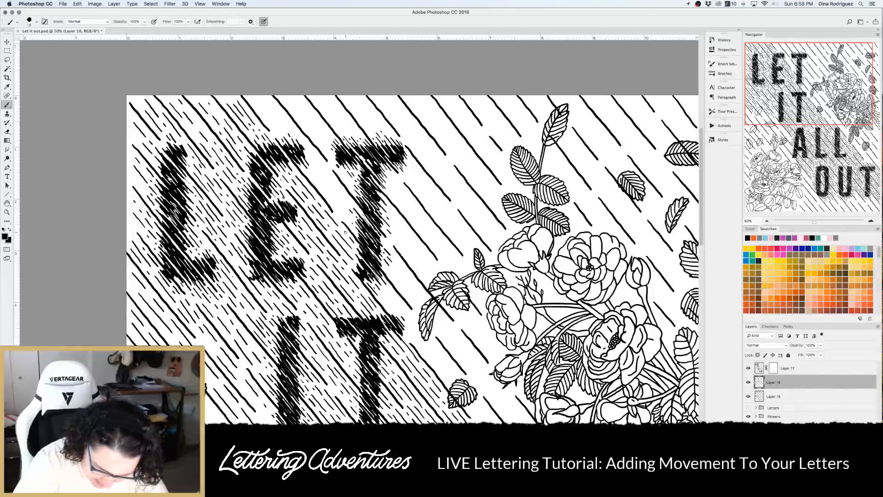
{"action": "left_click_drag", "start_coordinate": [309, 172], "coordinate": [341, 212]}
{"action": "left_click_drag", "start_coordinate": [342, 212], "coordinate": [384, 242]}
{"action": "left_click_drag", "start_coordinate": [314, 167], "coordinate": [336, 197]}
{"action": "left_click_drag", "start_coordinate": [307, 153], "coordinate": [353, 207]}
Extend the short rain strokes above the E of LET up to the poster's top edge
{"action": "left_click_drag", "start_coordinate": [308, 145], "coordinate": [325, 166]}
{"action": "left_click_drag", "start_coordinate": [291, 126], "coordinate": [301, 136]}
{"action": "mouse_move", "coordinate": [298, 134]}
{"action": "left_mouse_down"}
{"action": "mouse_move", "coordinate": [332, 261]}
{"action": "mouse_move", "coordinate": [312, 247]}
{"action": "mouse_move", "coordinate": [323, 259]}
{"action": "left_mouse_up"}
{"action": "mouse_move", "coordinate": [291, 219]}
{"action": "left_mouse_down"}
{"action": "mouse_move", "coordinate": [326, 255]}
{"action": "mouse_move", "coordinate": [325, 238]}
{"action": "left_mouse_up"}
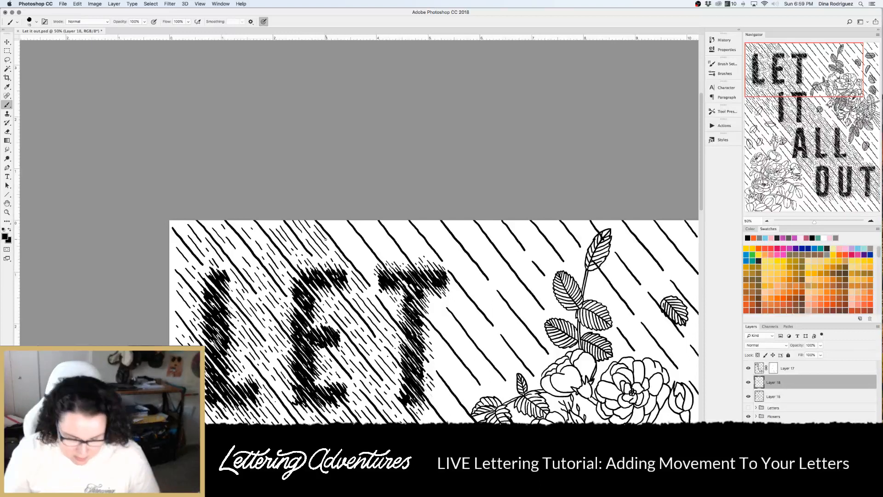
Examine the rain texture across the whole poster, from LET down to OUT
{"action": "key", "text": "super+minus"}
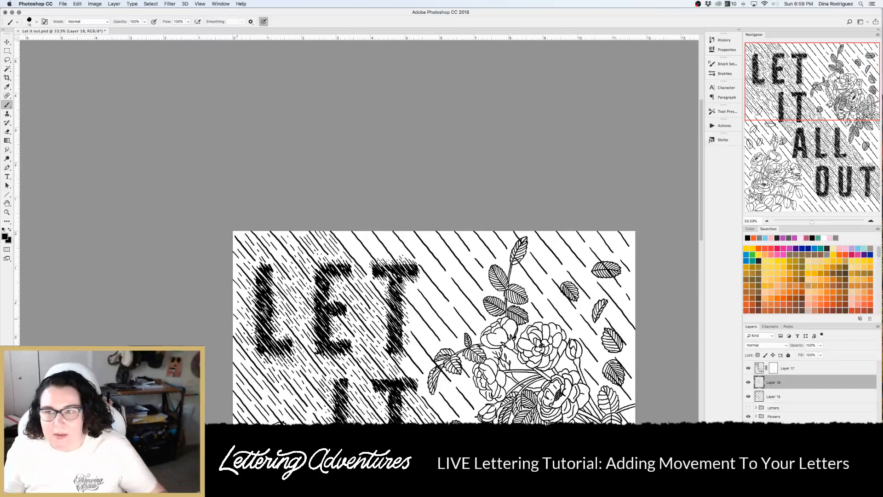
{"action": "scroll", "coordinate": [382, 282], "scroll_direction": "right", "scroll_amount": 5}
{"action": "scroll", "coordinate": [382, 282], "scroll_direction": "down", "scroll_amount": 2}
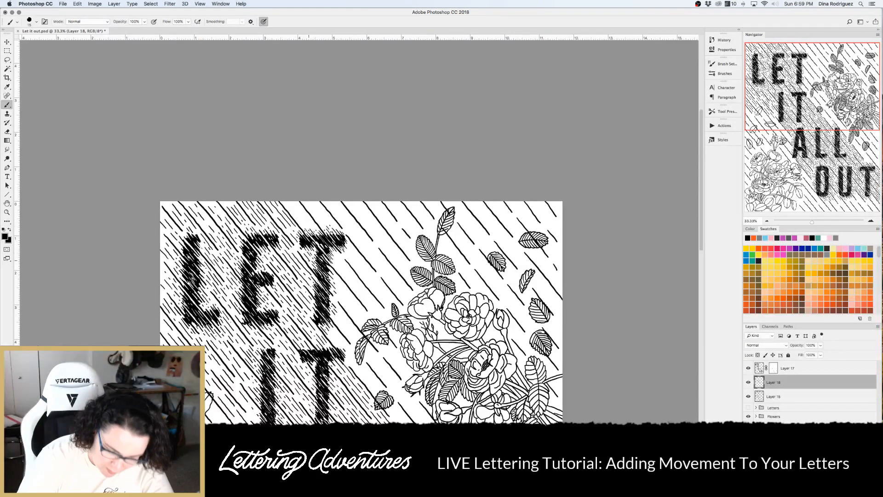
{"action": "scroll", "coordinate": [345, 288], "scroll_direction": "down", "scroll_amount": 5}
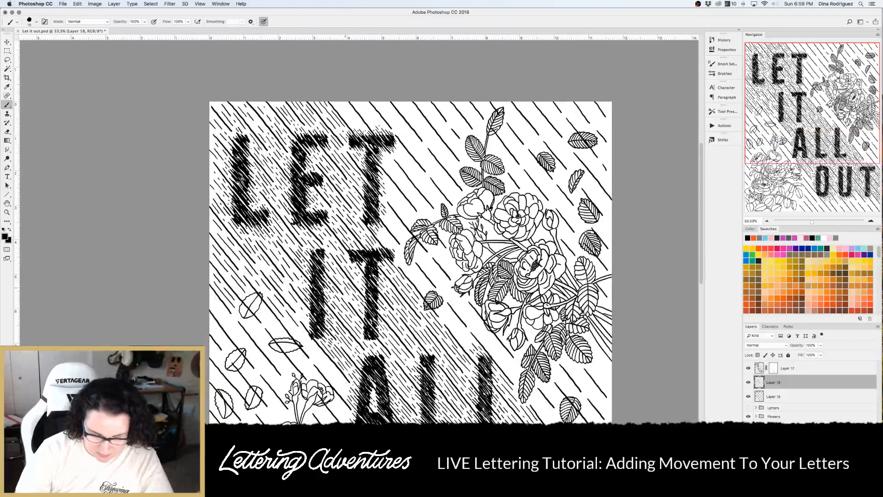
{"action": "scroll", "coordinate": [344, 288], "scroll_direction": "down", "scroll_amount": 5}
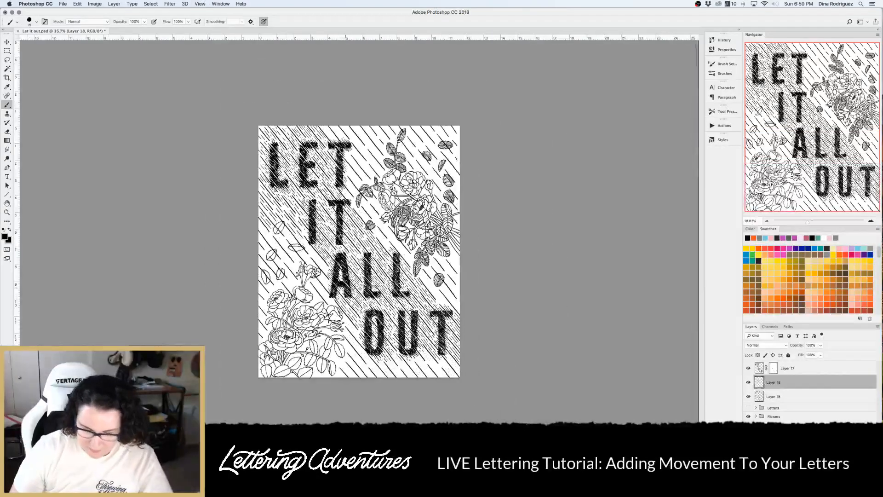
{"action": "scroll", "coordinate": [359, 254], "scroll_direction": "up", "scroll_amount": 5}
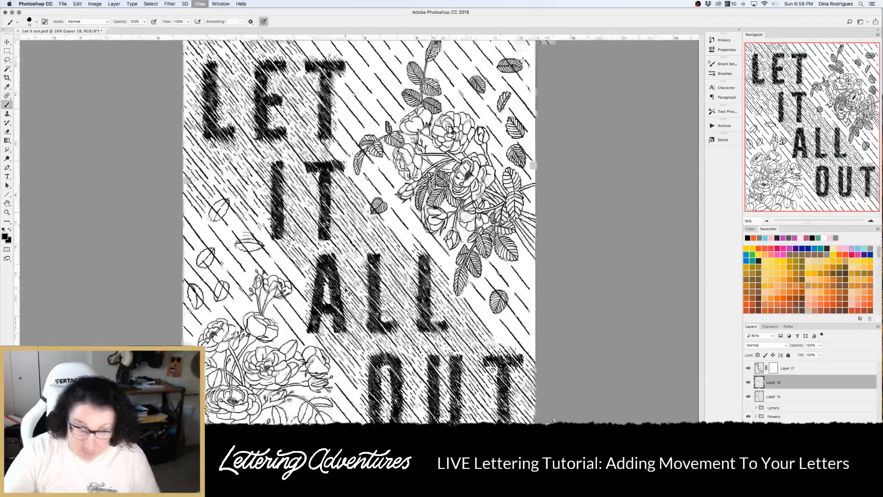
{"action": "scroll", "coordinate": [359, 254], "scroll_direction": "down", "scroll_amount": 4}
{"action": "scroll", "coordinate": [358, 254], "scroll_direction": "down", "scroll_amount": 2}
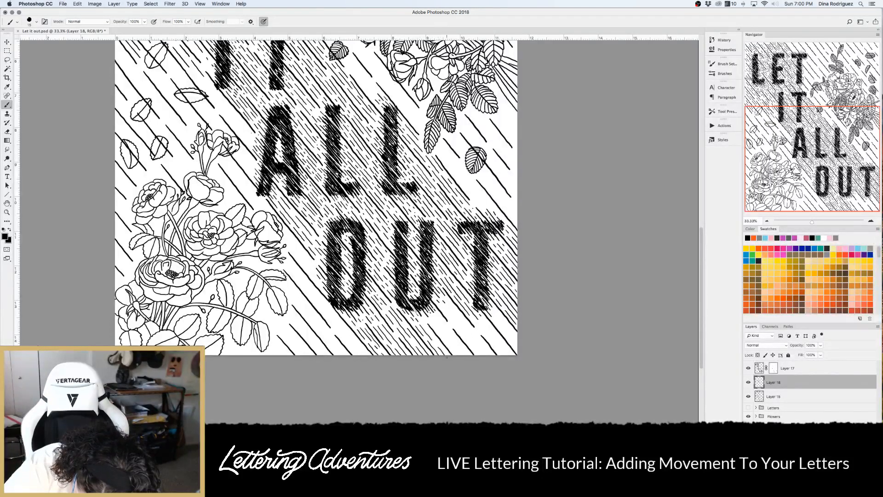
Brush short diagonal rain strokes below the U and T of OUT down to the poster's bottom-right corner
{"action": "left_click_drag", "start_coordinate": [425, 319], "coordinate": [462, 358]}
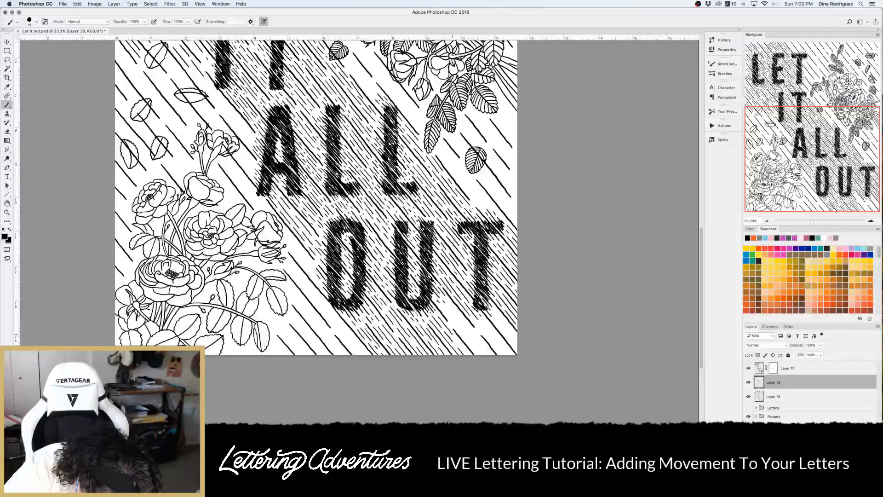
{"action": "scroll", "coordinate": [438, 312], "scroll_direction": "right", "scroll_amount": 3}
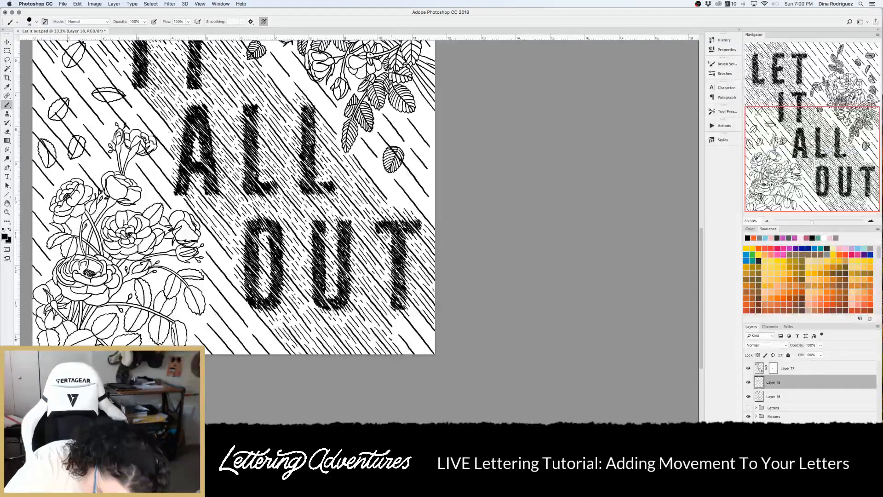
{"action": "left_click_drag", "start_coordinate": [394, 321], "coordinate": [426, 352]}
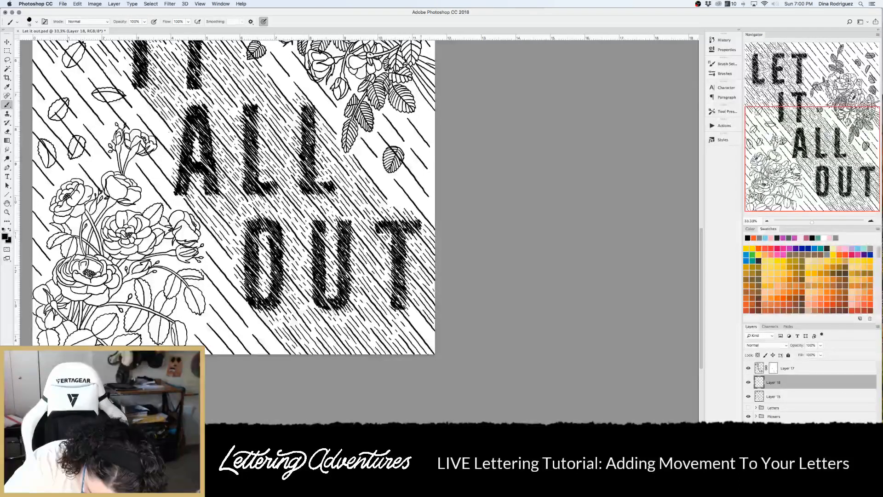
{"action": "left_click_drag", "start_coordinate": [414, 312], "coordinate": [433, 346]}
{"action": "key", "text": "super+minus"}
{"action": "key", "text": "super+minus"}
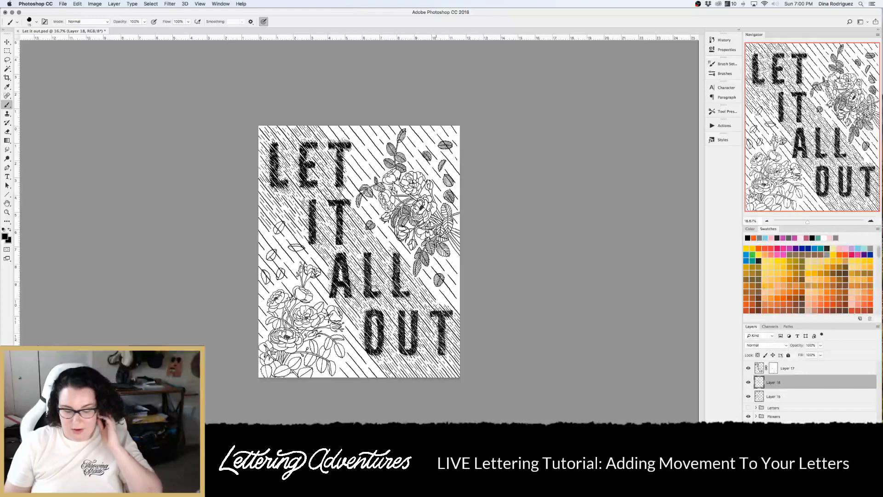
Brush diagonal rain strokes beside the small upper rose of the lower-left bouquet and among the loose leaves above it
{"action": "key", "text": "super+plus"}
{"action": "key", "text": "super+plus"}
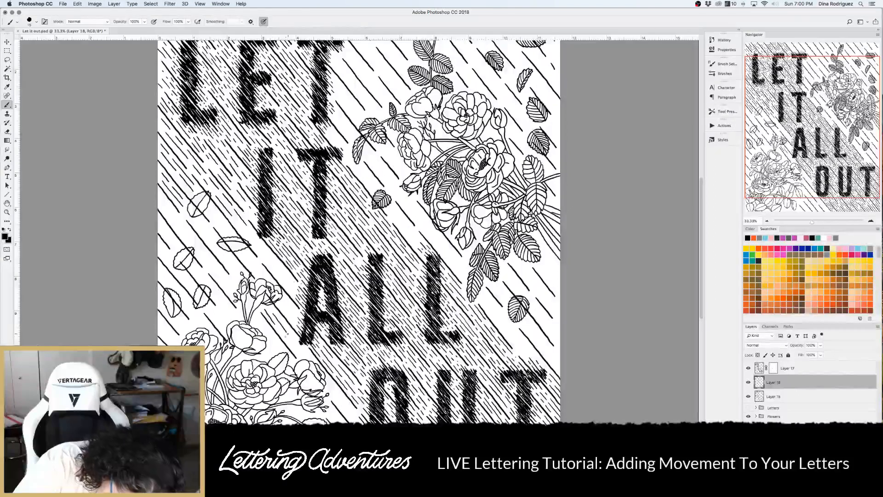
{"action": "left_click_drag", "start_coordinate": [283, 308], "coordinate": [296, 315]}
{"action": "left_click_drag", "start_coordinate": [282, 281], "coordinate": [289, 292]}
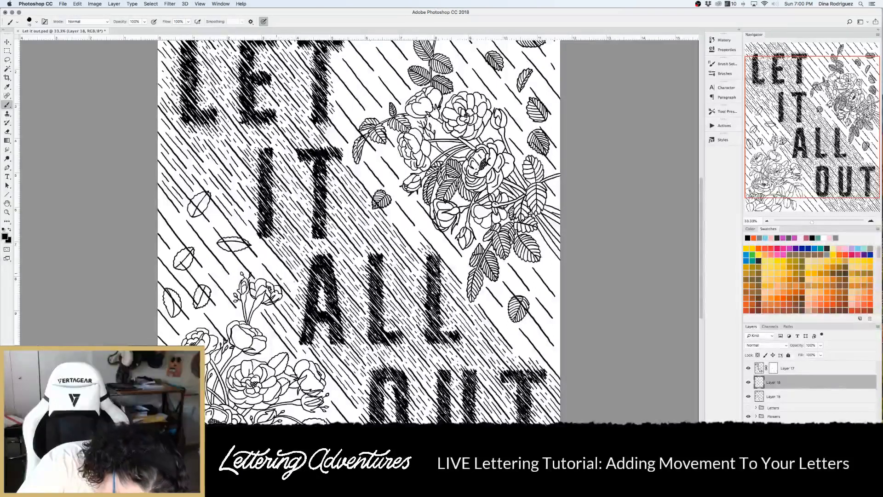
{"action": "mouse_move", "coordinate": [272, 259]}
{"action": "left_mouse_down"}
{"action": "mouse_move", "coordinate": [295, 287]}
{"action": "mouse_move", "coordinate": [342, 256]}
{"action": "left_mouse_up"}
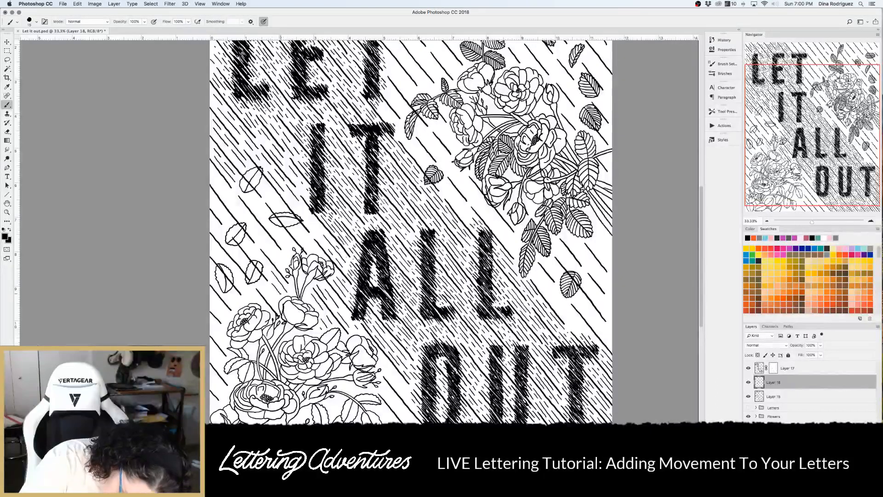
{"action": "left_click_drag", "start_coordinate": [262, 240], "coordinate": [277, 260]}
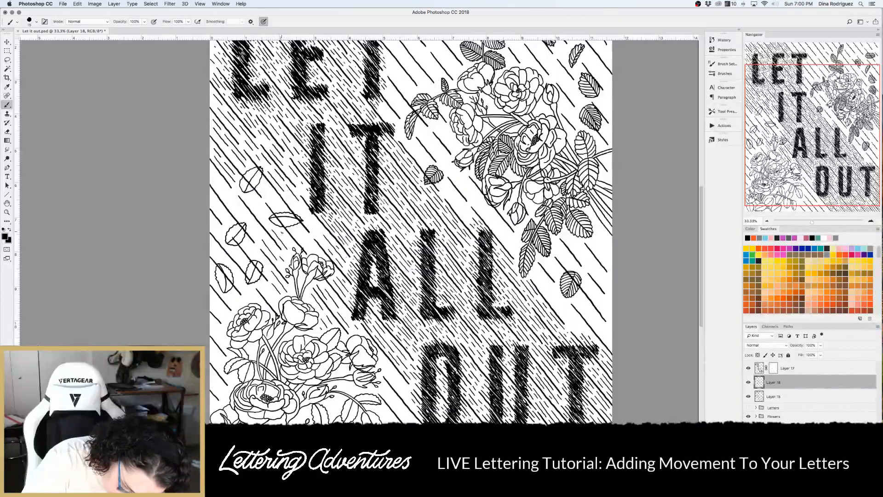
Fill the gaps around the lower-left bouquet's roses and stems with diagonal rain strokes down to the poster's bottom edge
{"action": "scroll", "coordinate": [288, 240], "scroll_direction": "down", "scroll_amount": 8}
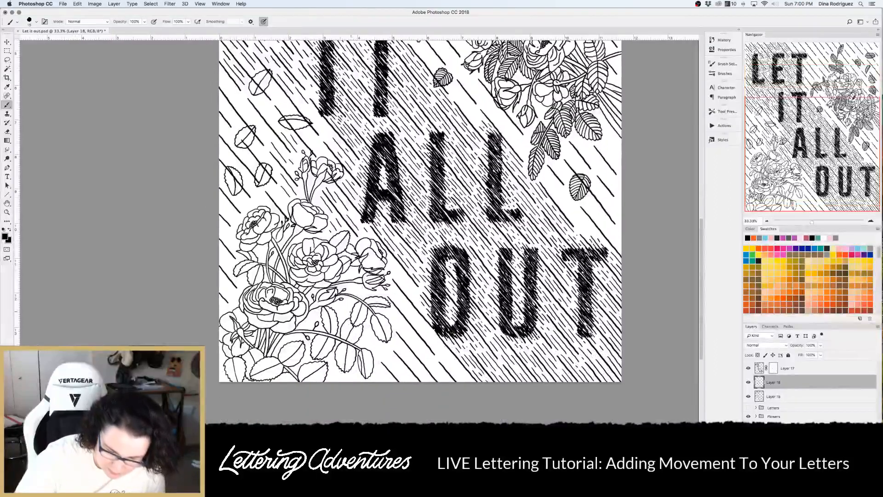
{"action": "left_click_drag", "start_coordinate": [492, 122], "coordinate": [509, 141]}
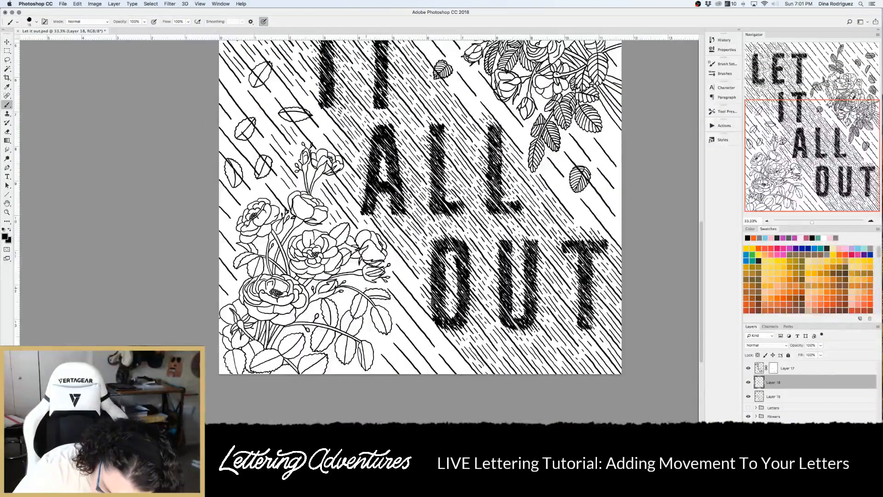
{"action": "left_click_drag", "start_coordinate": [367, 329], "coordinate": [406, 367]}
{"action": "mouse_move", "coordinate": [392, 334]}
{"action": "left_mouse_down"}
{"action": "mouse_move", "coordinate": [424, 368]}
{"action": "mouse_move", "coordinate": [408, 346]}
{"action": "left_mouse_up"}
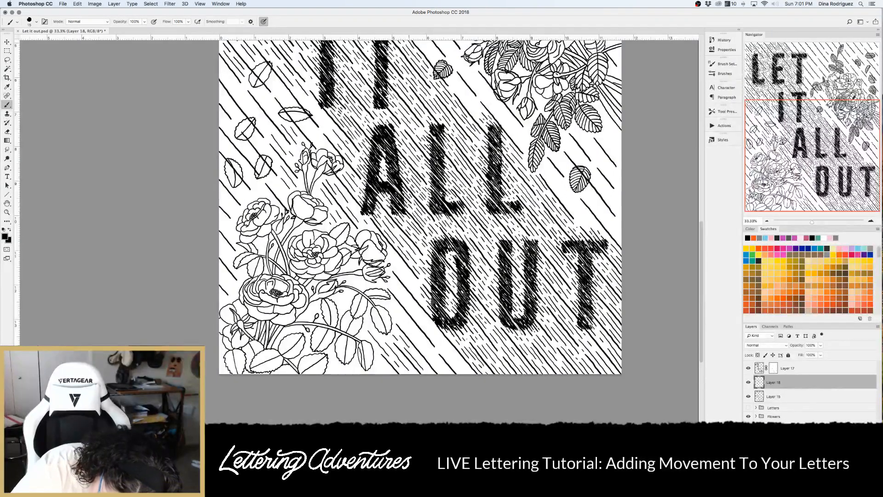
{"action": "left_click_drag", "start_coordinate": [338, 296], "coordinate": [347, 307]}
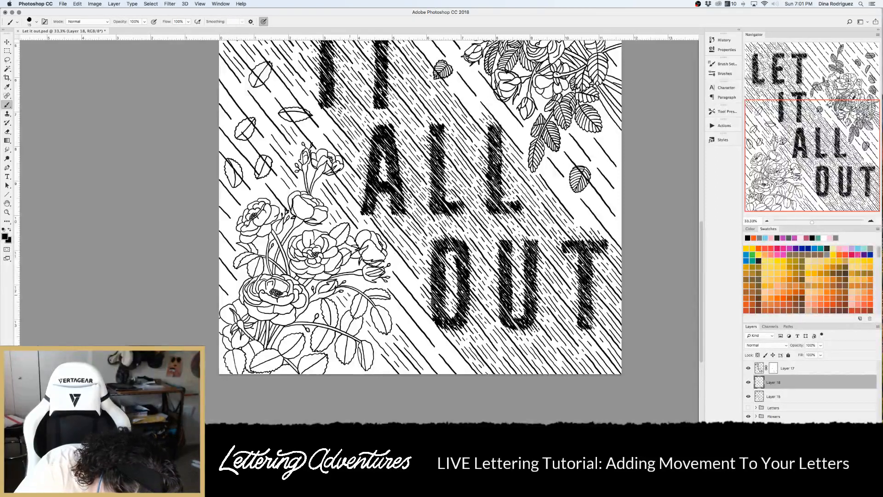
{"action": "left_click_drag", "start_coordinate": [353, 277], "coordinate": [364, 290]}
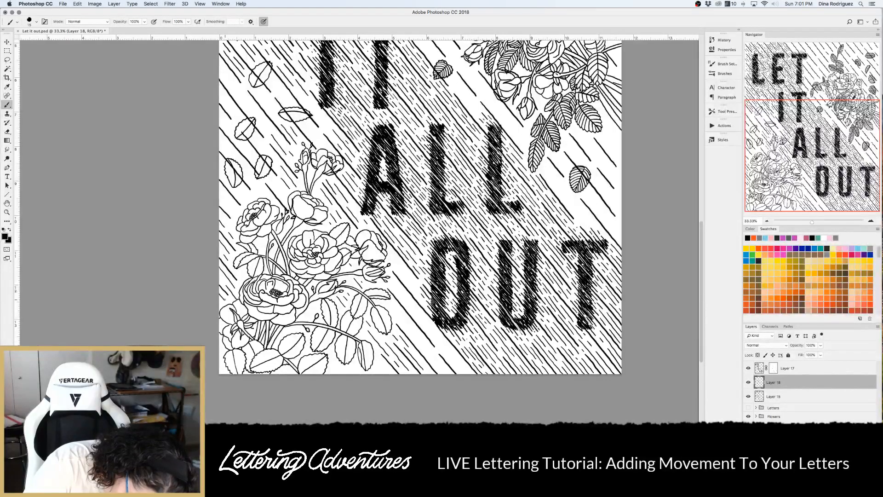
Brush diagonal rain strokes along the poster's left edge, around the loose leaves and above the bouquet
{"action": "mouse_move", "coordinate": [229, 198]}
{"action": "left_mouse_down"}
{"action": "mouse_move", "coordinate": [243, 215]}
{"action": "mouse_move", "coordinate": [264, 197]}
{"action": "mouse_move", "coordinate": [287, 201]}
{"action": "left_mouse_up"}
{"action": "mouse_move", "coordinate": [243, 144]}
{"action": "left_mouse_down"}
{"action": "mouse_move", "coordinate": [251, 154]}
{"action": "mouse_move", "coordinate": [233, 152]}
{"action": "left_mouse_up"}
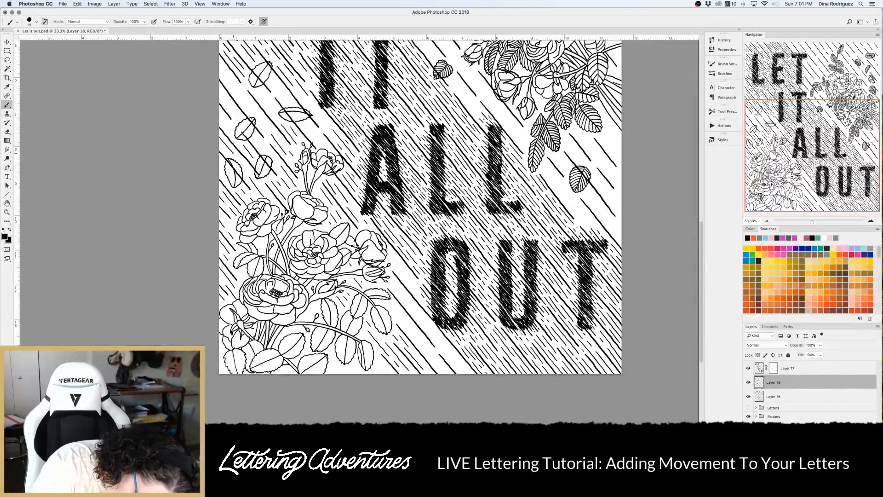
{"action": "scroll", "coordinate": [233, 152], "scroll_direction": "up", "scroll_amount": 3}
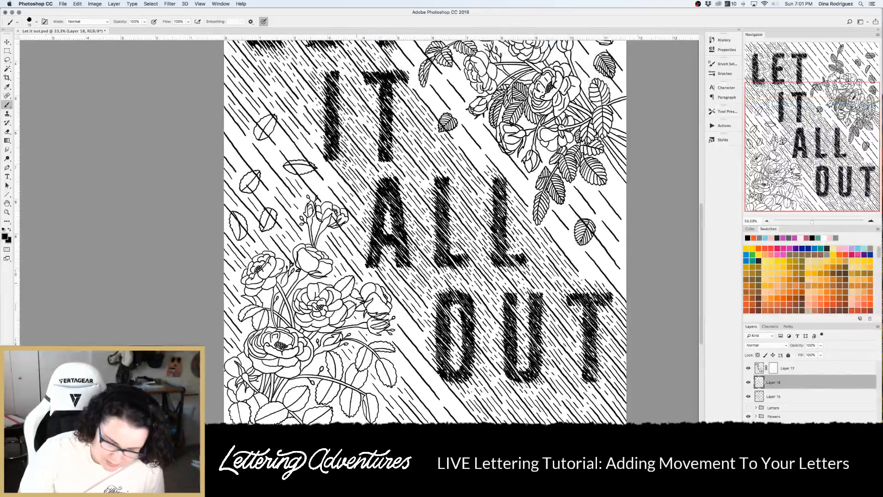
{"action": "scroll", "coordinate": [357, 284], "scroll_direction": "up", "scroll_amount": 2}
{"action": "scroll", "coordinate": [361, 294], "scroll_direction": "up", "scroll_amount": 2}
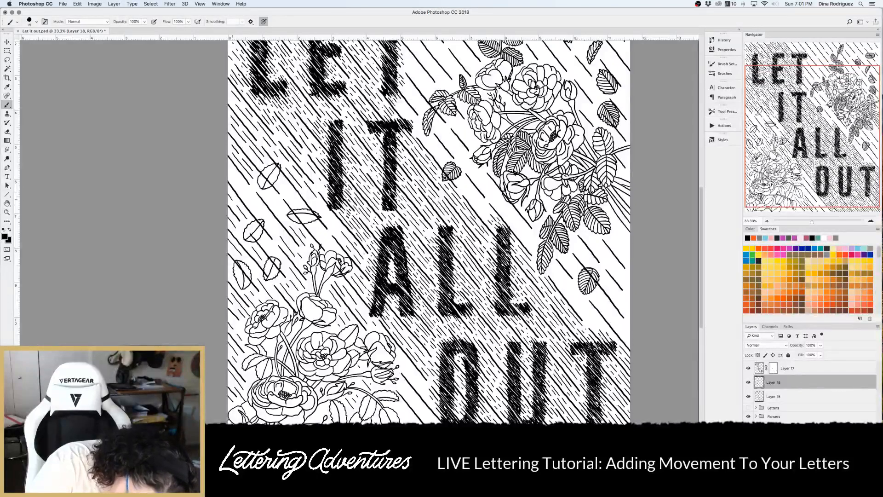
{"action": "left_click_drag", "start_coordinate": [228, 163], "coordinate": [271, 222]}
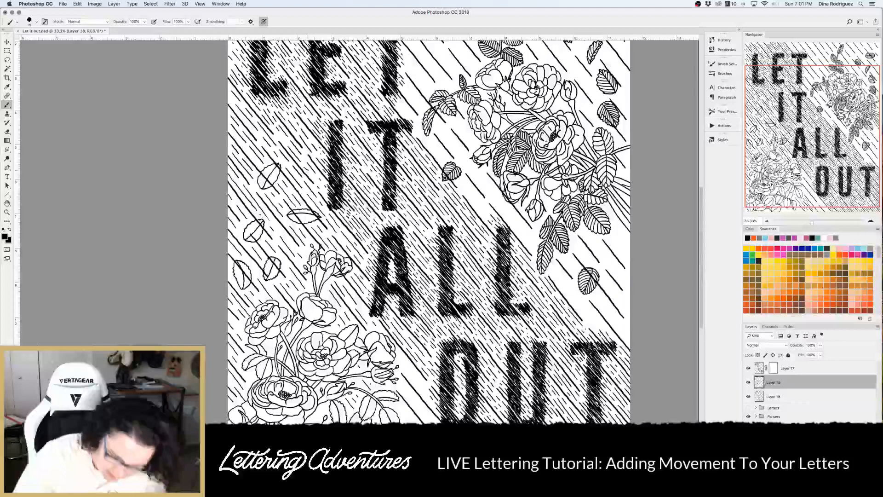
Fill the white diagonal band between the lower-left bouquet and the O of OUT with rain strokes to the bottom edge
{"action": "scroll", "coordinate": [307, 168], "scroll_direction": "down", "scroll_amount": 6}
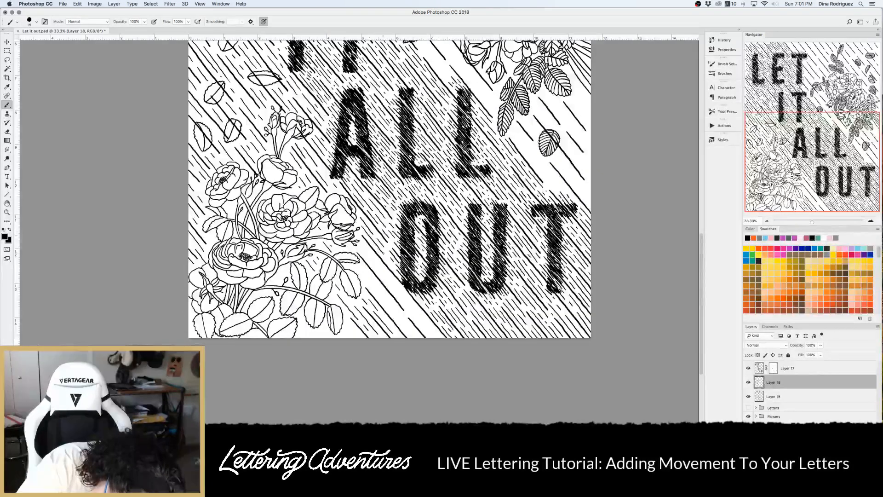
{"action": "mouse_move", "coordinate": [365, 252]}
{"action": "left_mouse_down"}
{"action": "mouse_move", "coordinate": [383, 278]}
{"action": "mouse_move", "coordinate": [378, 293]}
{"action": "mouse_move", "coordinate": [413, 336]}
{"action": "left_mouse_up"}
{"action": "left_click_drag", "start_coordinate": [387, 280], "coordinate": [434, 339]}
{"action": "left_click_drag", "start_coordinate": [389, 275], "coordinate": [435, 334]}
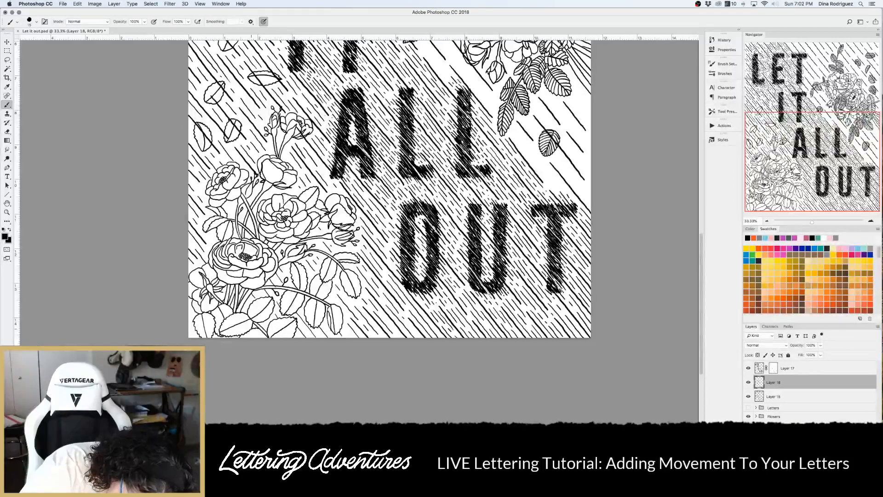
Check the whole poster and save Let it out.psd
{"action": "key", "text": "super+minus"}
{"action": "key", "text": "super+minus"}
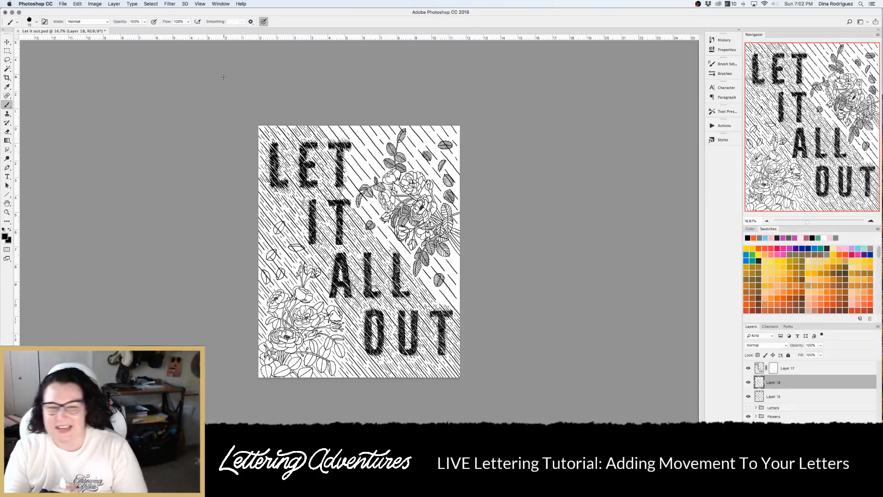
{"action": "key", "text": "super+s"}
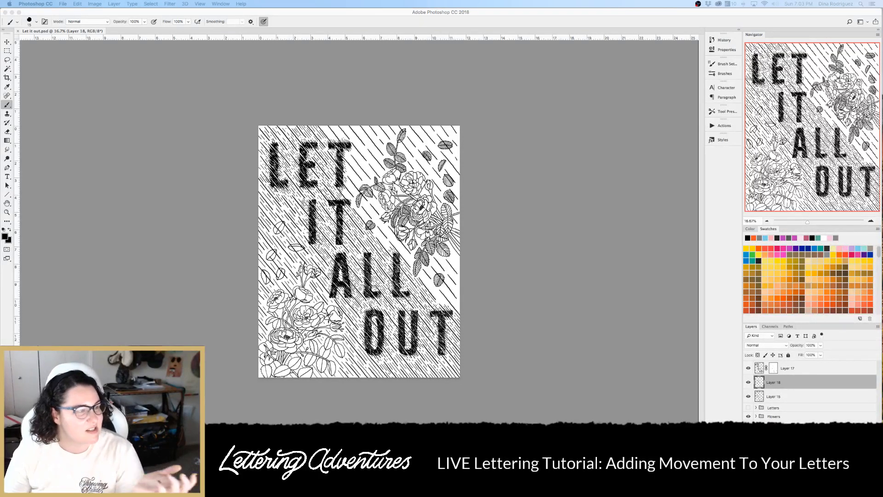
Switch to Chrome, load mail.google.com and sign in to the mail account with the prefilled account password
{"action": "key", "text": "super+Tab"}
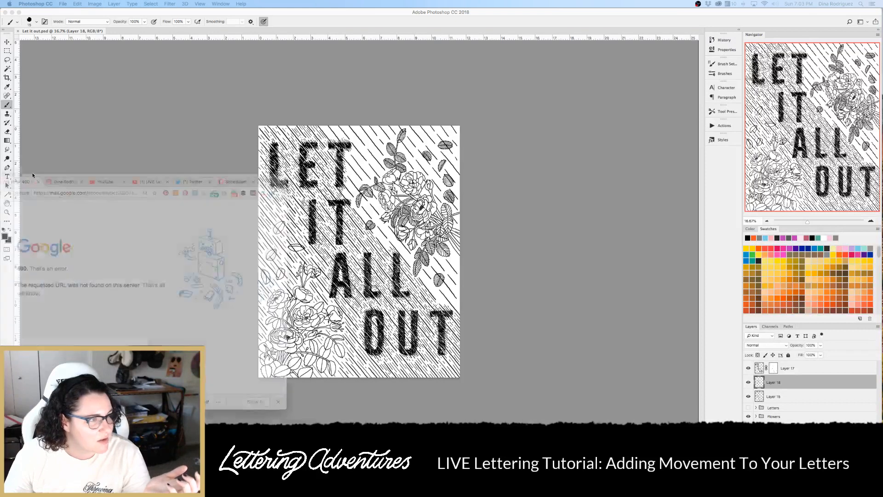
{"action": "left_click_drag", "start_coordinate": [212, 175], "coordinate": [348, 83]}
{"action": "left_click", "coordinate": [328, 101]}
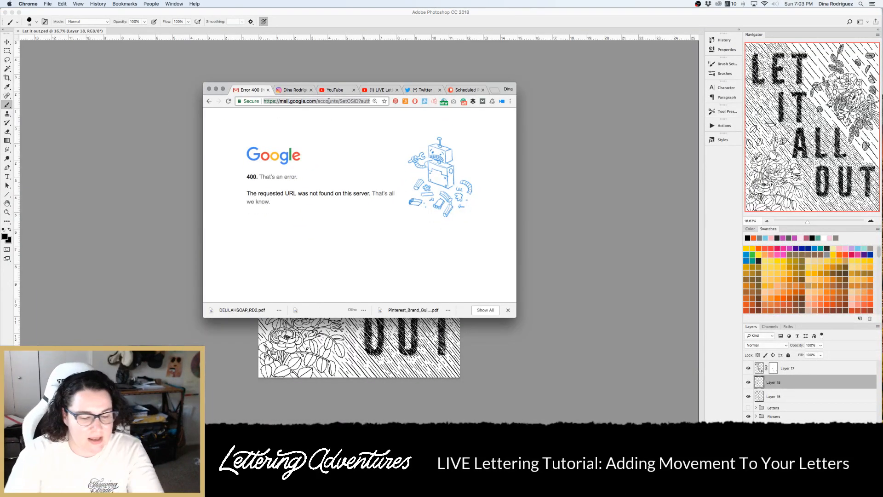
{"action": "type", "text": "mail.google.com"}
{"action": "key", "text": "Return"}
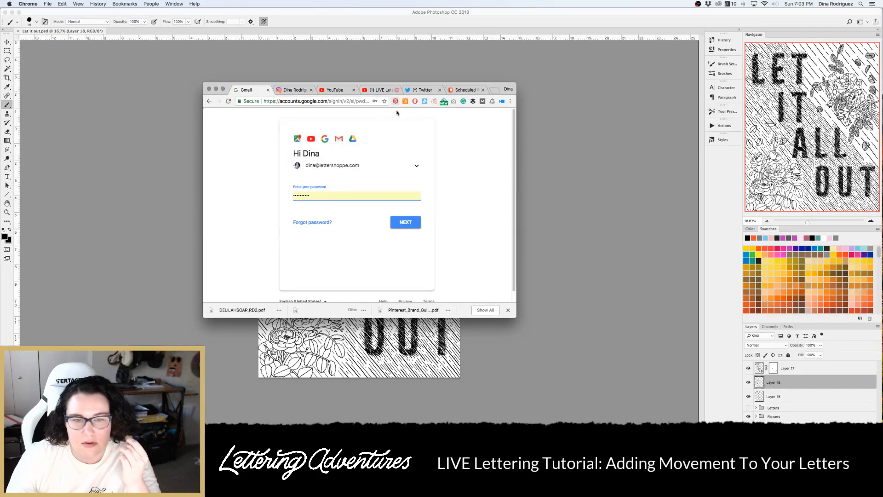
{"action": "left_click", "coordinate": [406, 222]}
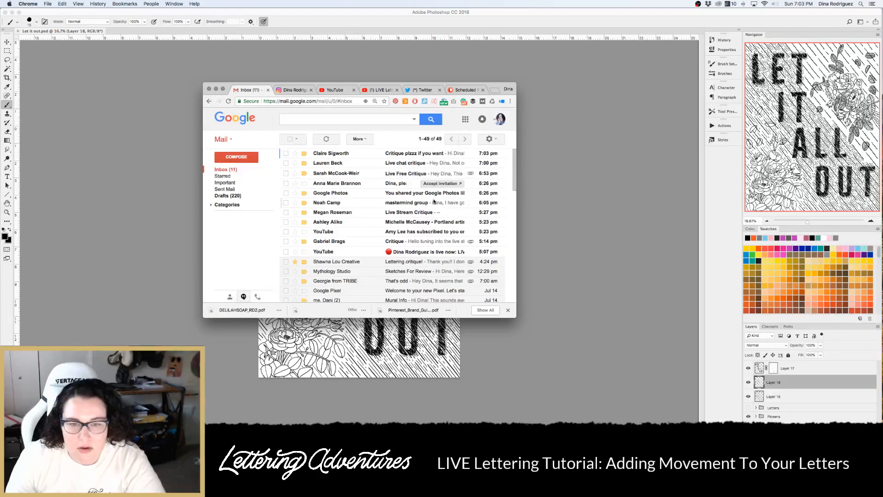
Enlarge and reposition the browser window so the inbox fills most of the canvas area
{"action": "left_click_drag", "start_coordinate": [516, 316], "coordinate": [652, 386]}
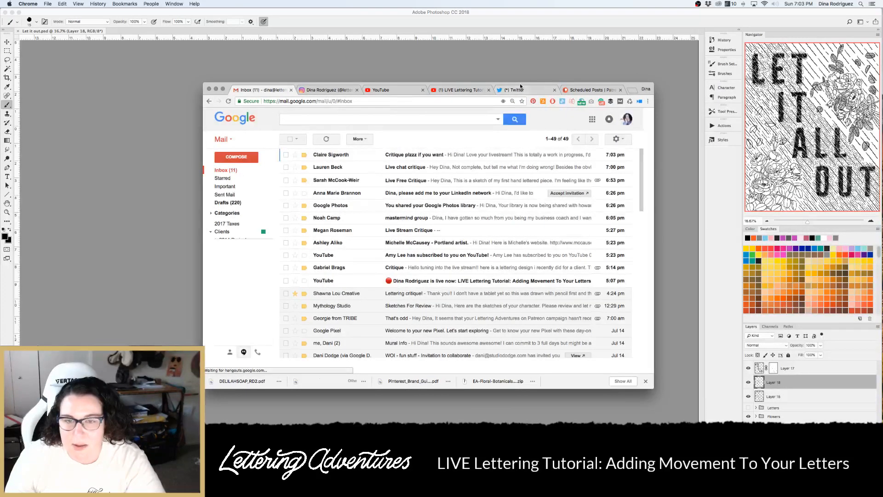
{"action": "left_click_drag", "start_coordinate": [517, 87], "coordinate": [437, 67]}
{"action": "left_click_drag", "start_coordinate": [575, 367], "coordinate": [675, 399]}
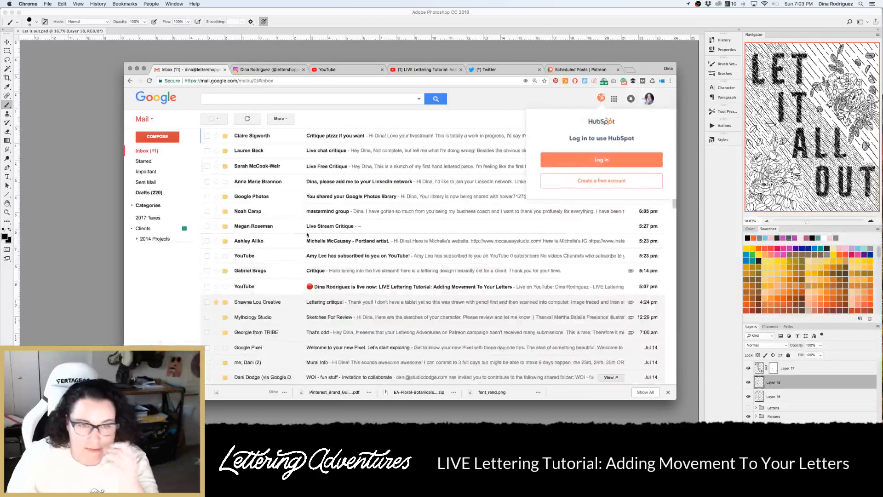
Move the LinkedIn invitation, the Google Photos sharing notice and the two YouTube notifications to the trash
{"action": "left_click", "coordinate": [207, 181]}
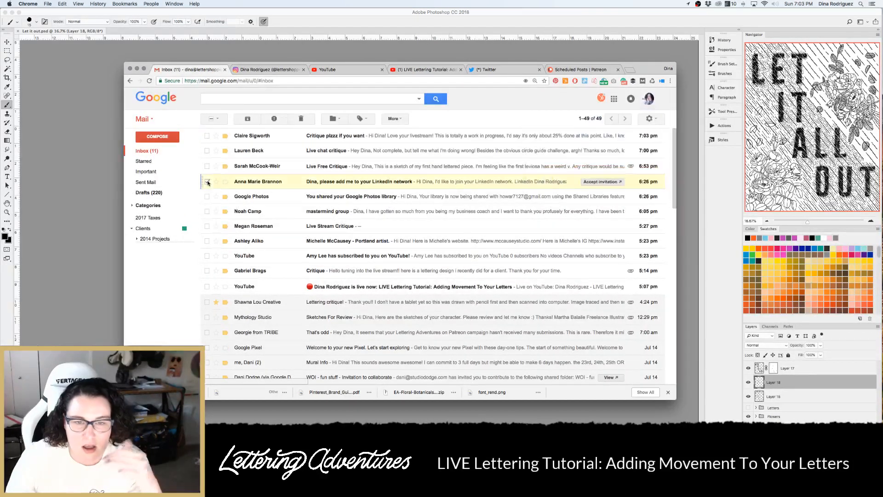
{"action": "left_click", "coordinate": [207, 196]}
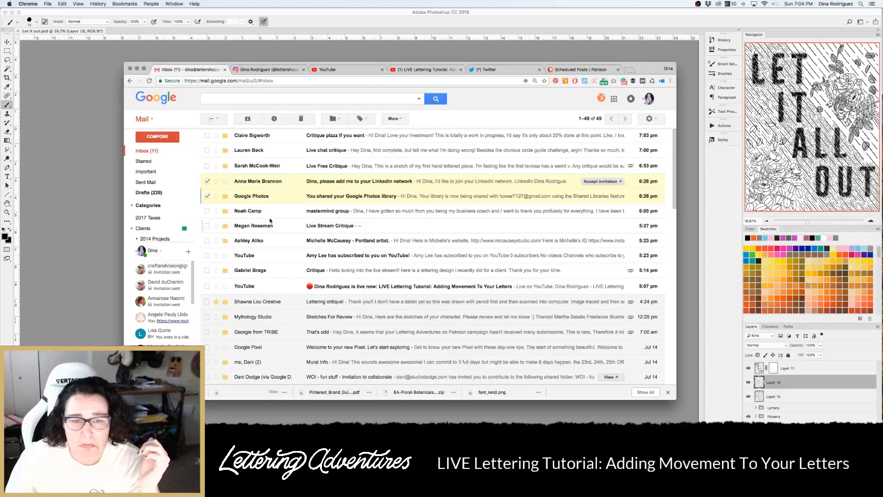
{"action": "left_click", "coordinate": [206, 255]}
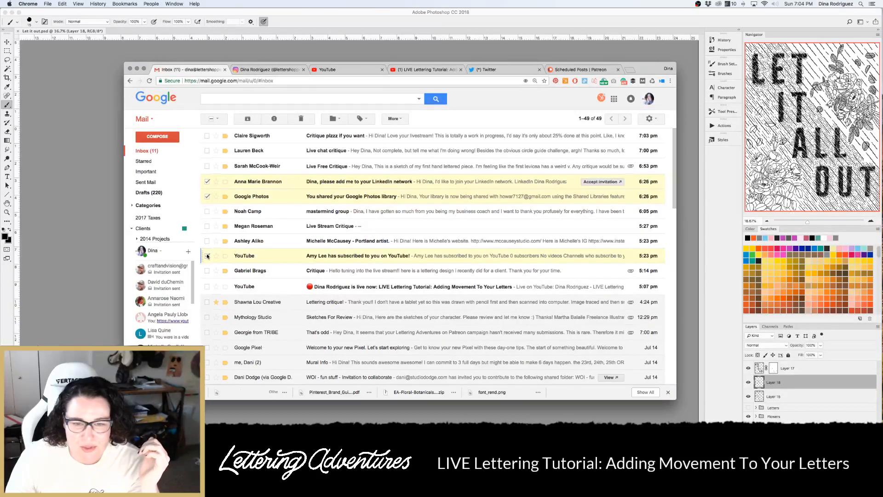
{"action": "left_click", "coordinate": [207, 286]}
{"action": "left_click", "coordinate": [301, 118]}
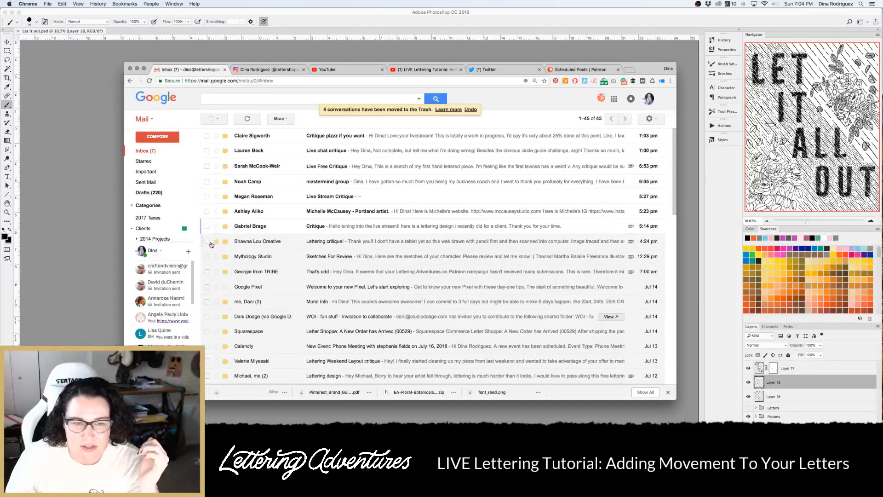
Open the "Lettering critique!" email and view its attached pencil sketch and finished lettering images
{"action": "left_click", "coordinate": [350, 244]}
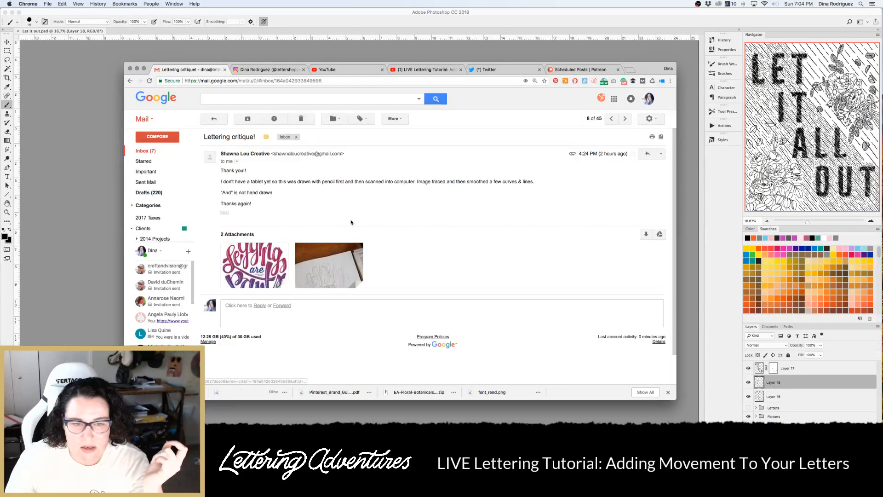
{"action": "left_click", "coordinate": [341, 265]}
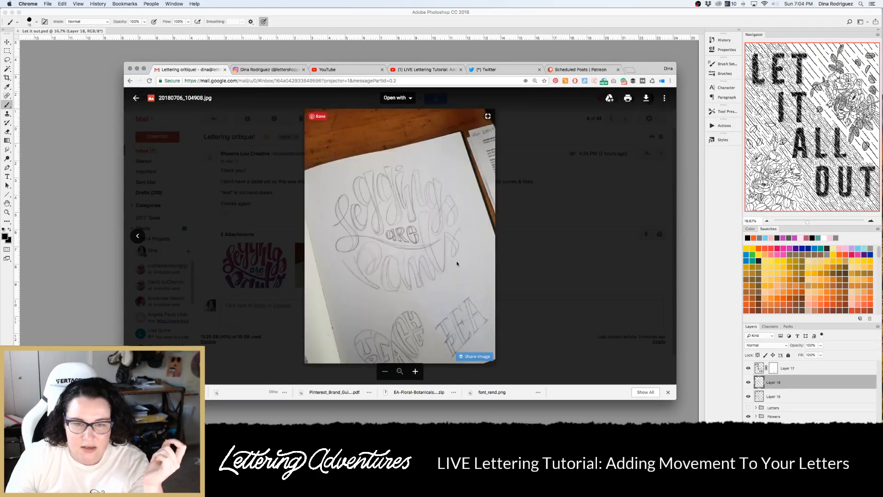
{"action": "key", "text": "Left"}
{"action": "key", "text": "Escape"}
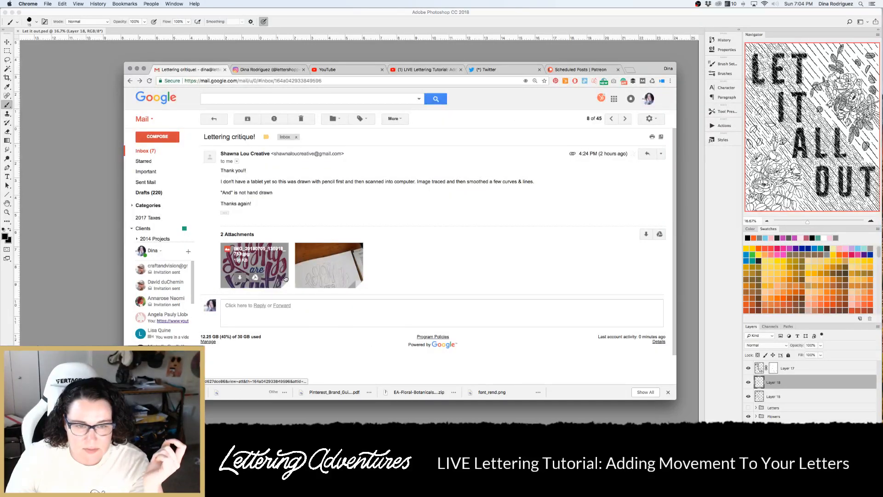
{"action": "mouse_move", "coordinate": [131, 207]}
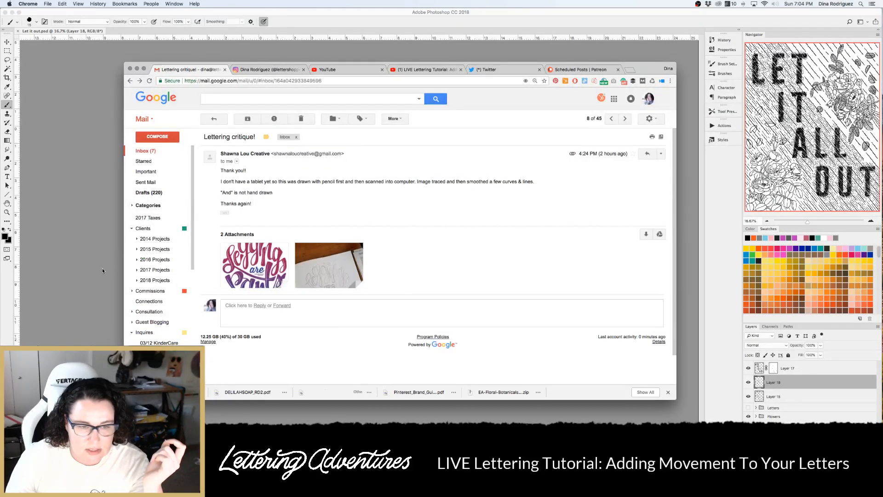
Switch to Finder and open the newest JPEG in the Downloads folder, the "Leggings are pants" lettering, in Photoshop
{"action": "key", "text": "super+h"}
{"action": "key", "text": "super+Tab"}
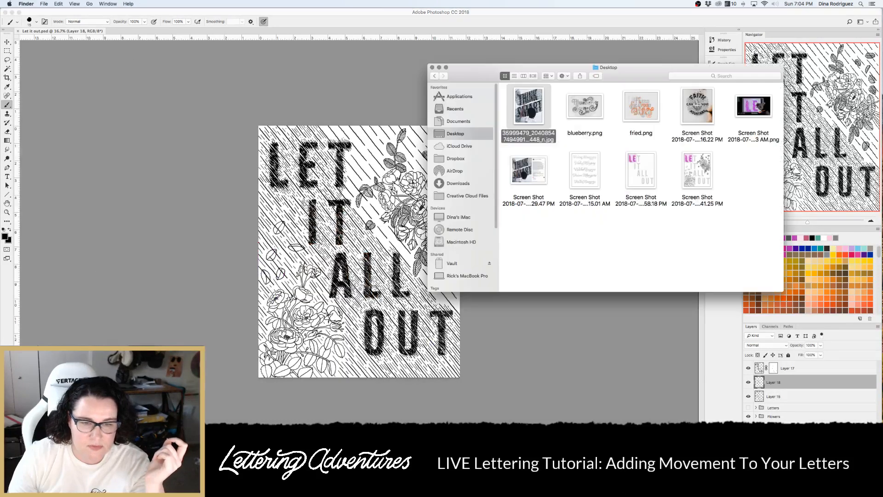
{"action": "left_click", "coordinate": [458, 183]}
{"action": "left_click", "coordinate": [562, 96]}
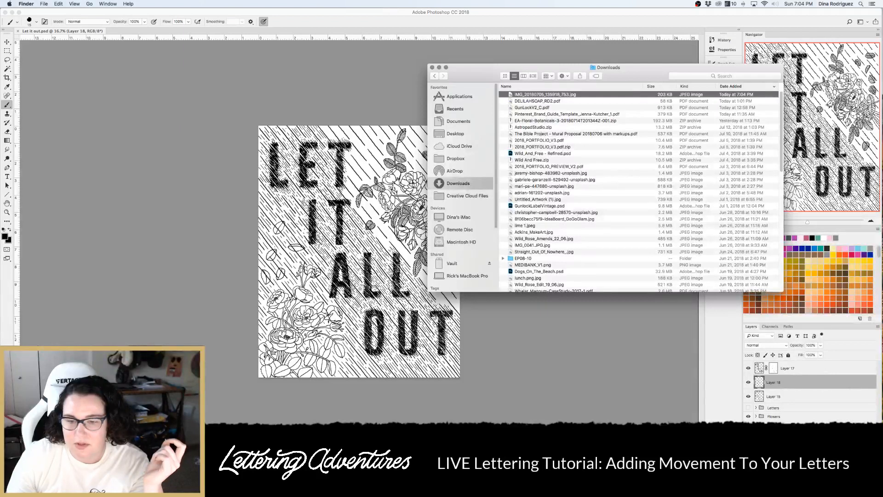
{"action": "key", "text": "super+o"}
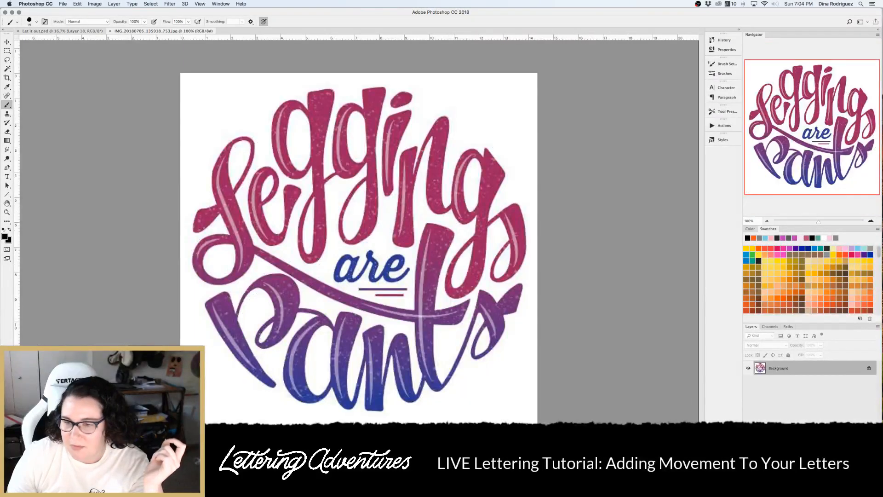
Add a new layer and brush black critique strokes for a looped L, a curved crossbar above "pants" and the e of "Leggings"
{"action": "key", "text": "super+alt+shift+n"}
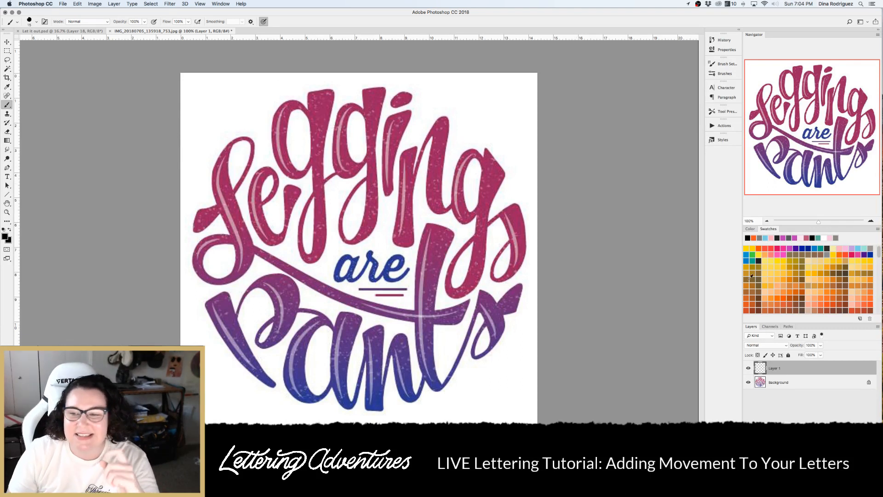
{"action": "left_click", "coordinate": [758, 249], "text": "super"}
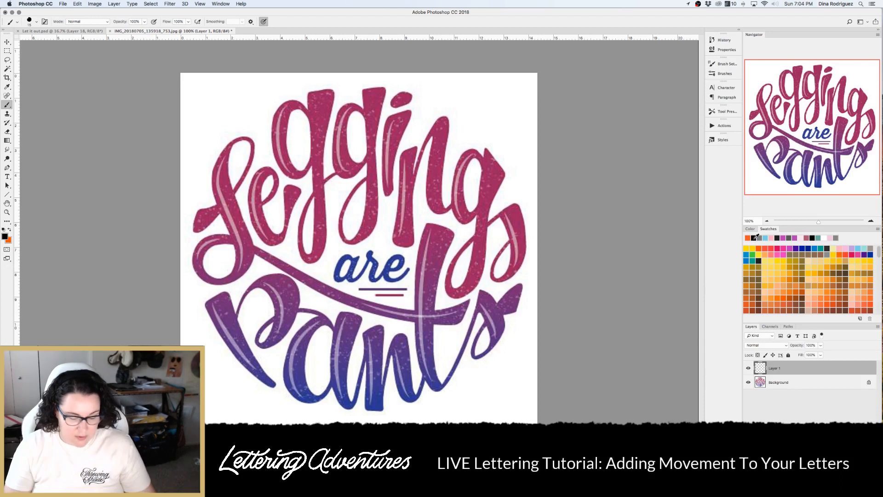
{"action": "key", "text": "super+minus"}
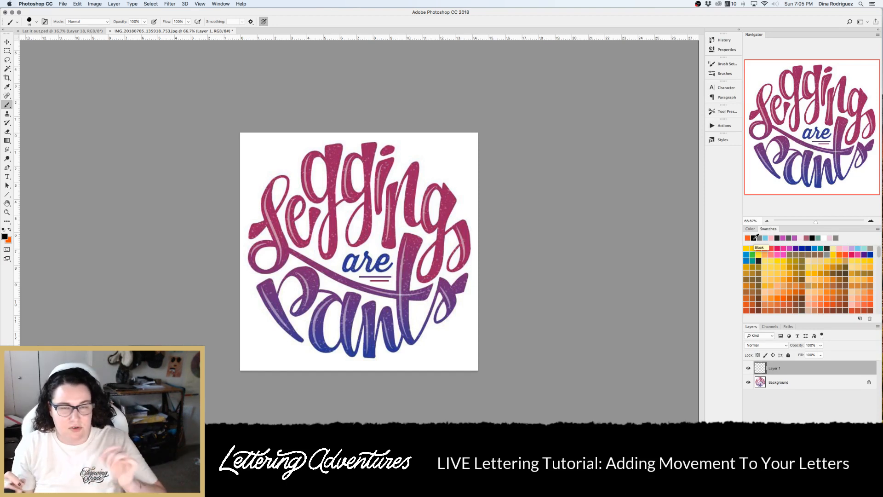
{"action": "mouse_move", "coordinate": [250, 198]}
{"action": "left_mouse_down"}
{"action": "mouse_move", "coordinate": [272, 204]}
{"action": "mouse_move", "coordinate": [295, 177]}
{"action": "mouse_move", "coordinate": [275, 172]}
{"action": "mouse_move", "coordinate": [268, 262]}
{"action": "mouse_move", "coordinate": [245, 249]}
{"action": "mouse_move", "coordinate": [266, 235]}
{"action": "mouse_move", "coordinate": [317, 262]}
{"action": "mouse_move", "coordinate": [347, 247]}
{"action": "left_mouse_up"}
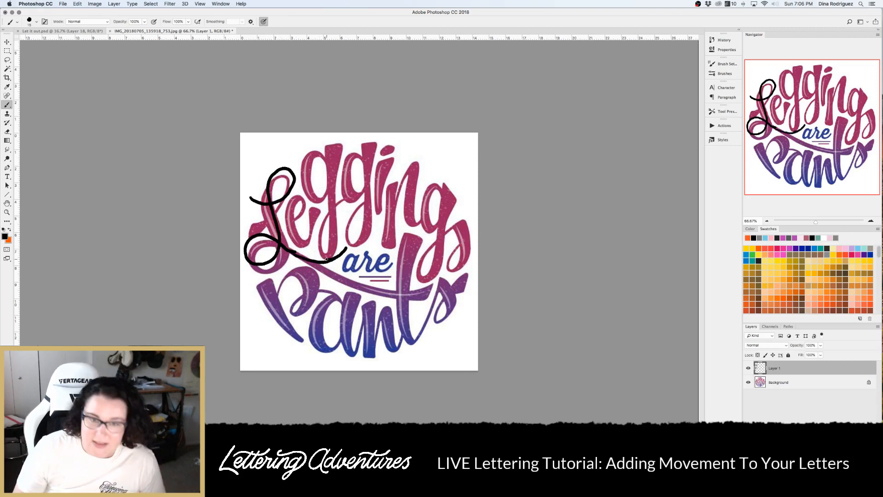
{"action": "mouse_move", "coordinate": [333, 285]}
{"action": "left_mouse_down"}
{"action": "mouse_move", "coordinate": [359, 279]}
{"action": "mouse_move", "coordinate": [430, 290]}
{"action": "left_mouse_up"}
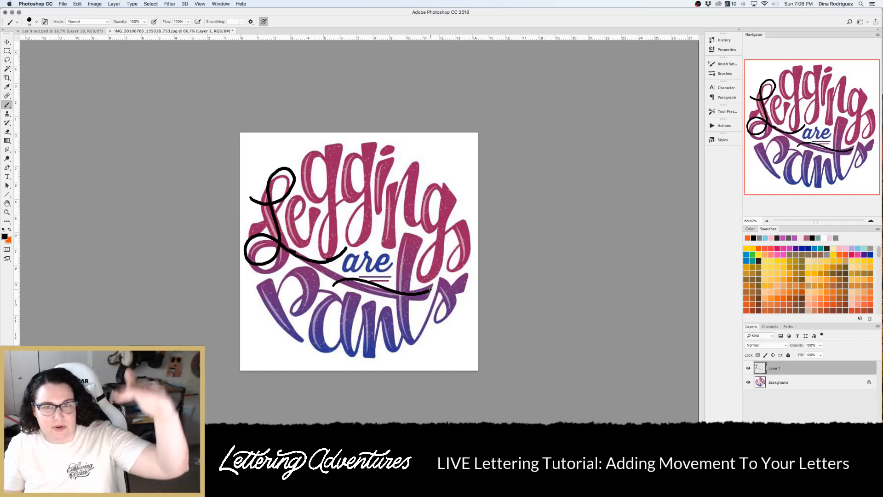
{"action": "mouse_move", "coordinate": [290, 225]}
{"action": "left_mouse_down"}
{"action": "mouse_move", "coordinate": [304, 208]}
{"action": "mouse_move", "coordinate": [296, 201]}
{"action": "mouse_move", "coordinate": [294, 241]}
{"action": "mouse_move", "coordinate": [305, 243]}
{"action": "mouse_move", "coordinate": [314, 223]}
{"action": "left_mouse_up"}
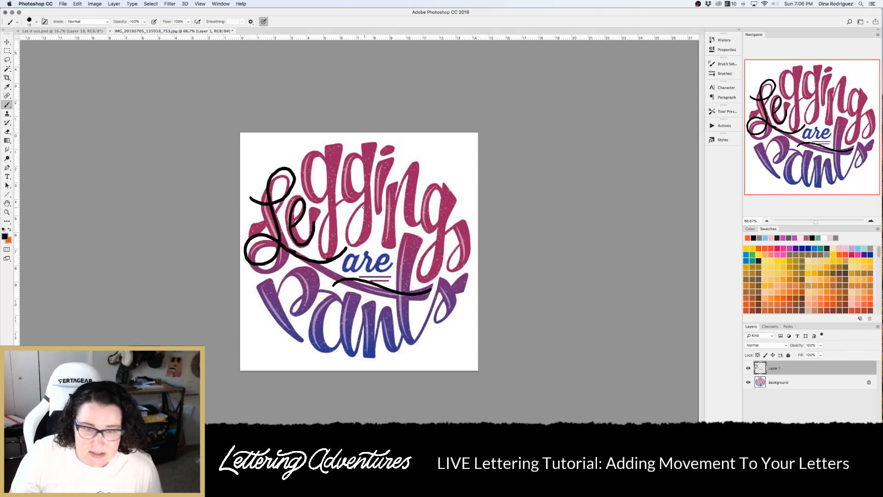
Brush black stem lines along the right edges of the first and second g in "Leggings"
{"action": "left_click_drag", "start_coordinate": [343, 144], "coordinate": [337, 193]}
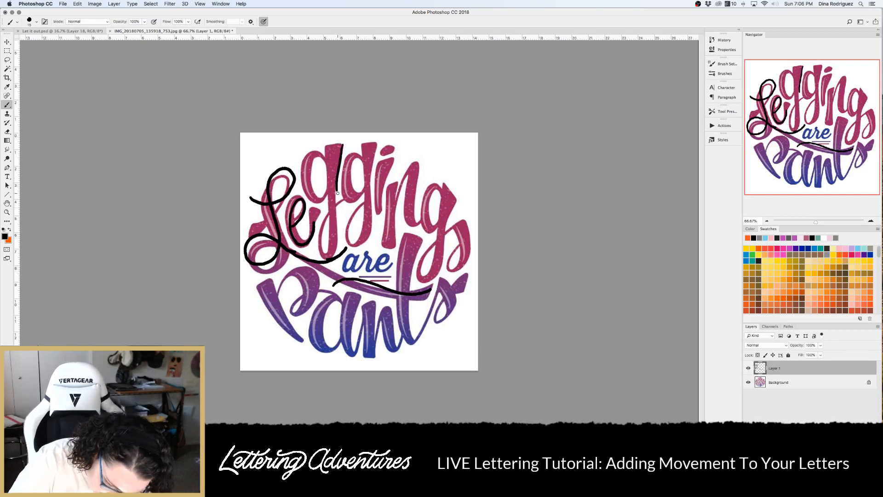
{"action": "key", "text": "super+z"}
{"action": "left_click_drag", "start_coordinate": [337, 145], "coordinate": [335, 184]}
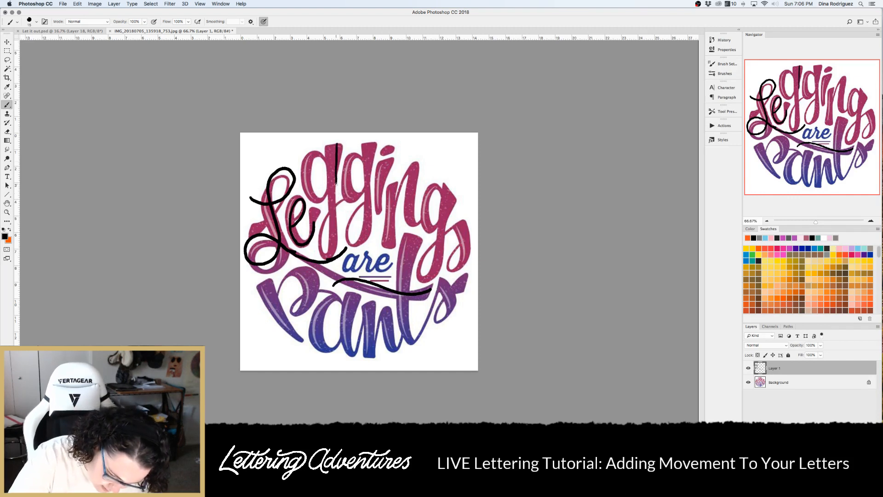
{"action": "left_click_drag", "start_coordinate": [372, 143], "coordinate": [366, 237]}
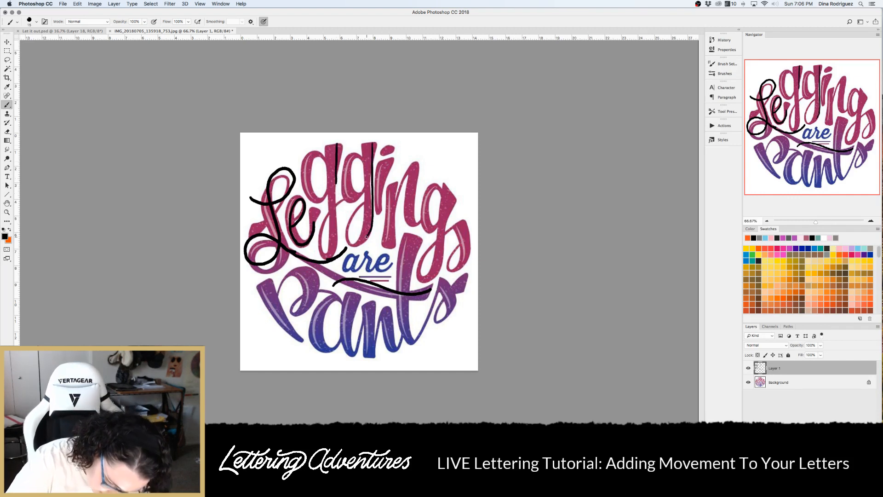
{"action": "left_click_drag", "start_coordinate": [378, 161], "coordinate": [377, 217]}
{"action": "mouse_move", "coordinate": [379, 162]}
{"action": "left_mouse_down"}
{"action": "mouse_move", "coordinate": [389, 163]}
{"action": "mouse_move", "coordinate": [389, 182]}
{"action": "mouse_move", "coordinate": [388, 209]}
{"action": "mouse_move", "coordinate": [379, 213]}
{"action": "left_mouse_up"}
{"action": "left_click_drag", "start_coordinate": [393, 182], "coordinate": [397, 244]}
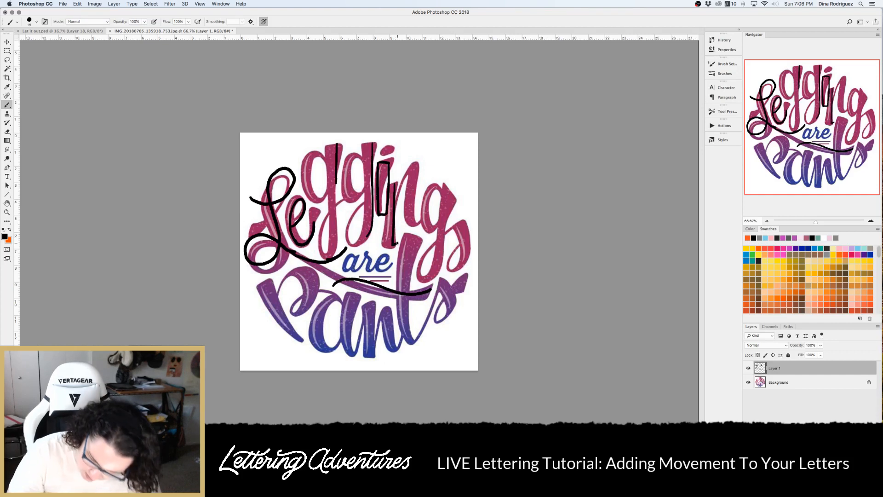
{"action": "key", "text": "alt+super+z"}
{"action": "key", "text": "alt+super+z"}
{"action": "key", "text": "alt+super+z"}
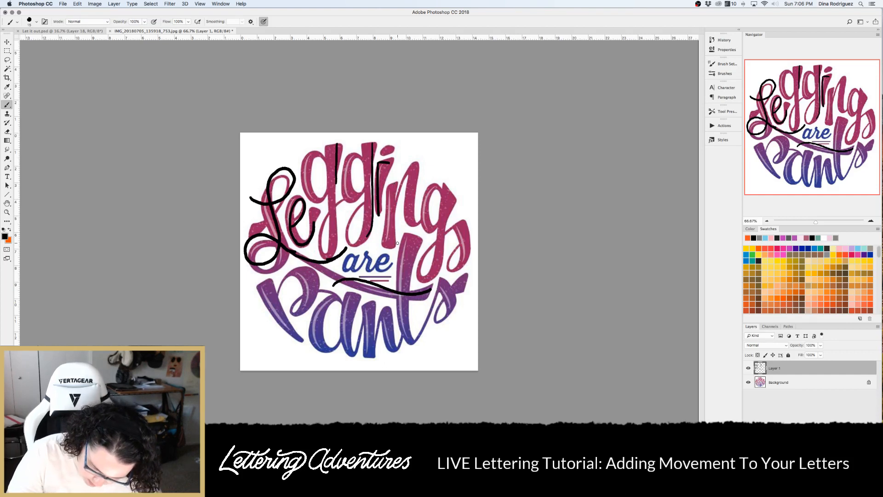
{"action": "key", "text": "alt+super+z"}
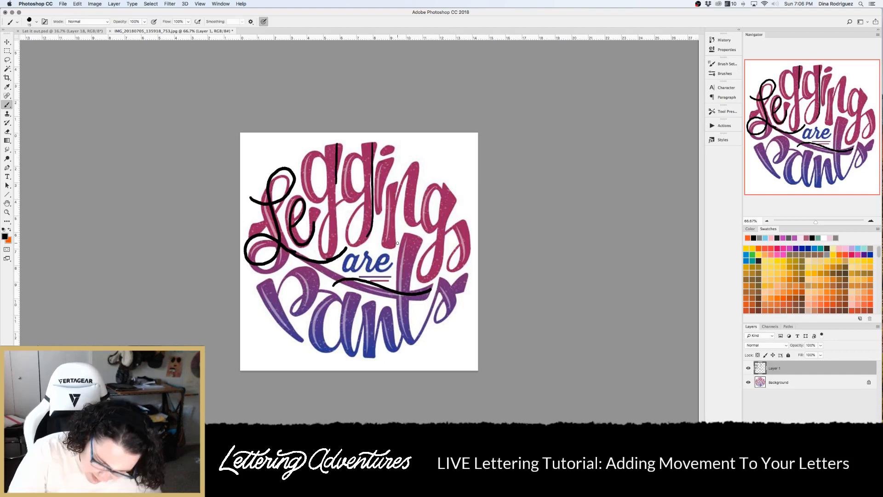
Outline the stem of the i in black, then redraw the final g's stem and tail and the s of "Leggings"
{"action": "mouse_move", "coordinate": [377, 161]}
{"action": "left_mouse_down"}
{"action": "mouse_move", "coordinate": [378, 214]}
{"action": "mouse_move", "coordinate": [388, 162]}
{"action": "mouse_move", "coordinate": [387, 212]}
{"action": "mouse_move", "coordinate": [378, 212]}
{"action": "left_mouse_up"}
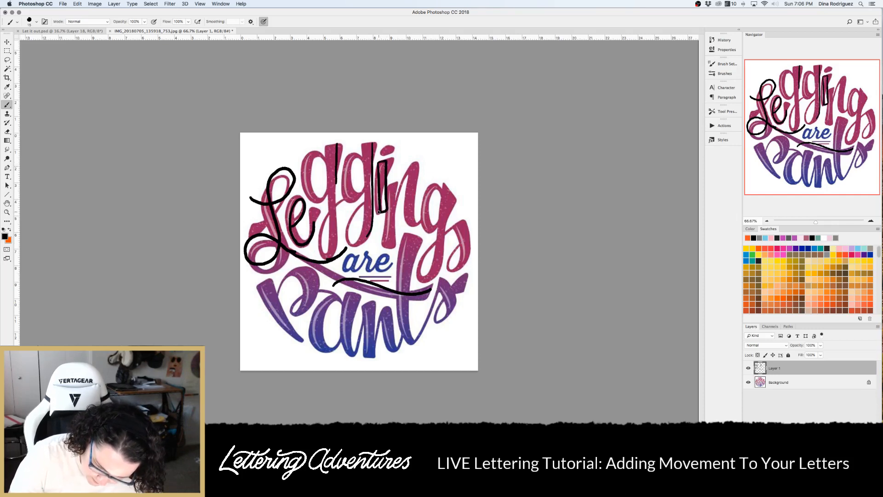
{"action": "left_click_drag", "start_coordinate": [444, 191], "coordinate": [447, 232]}
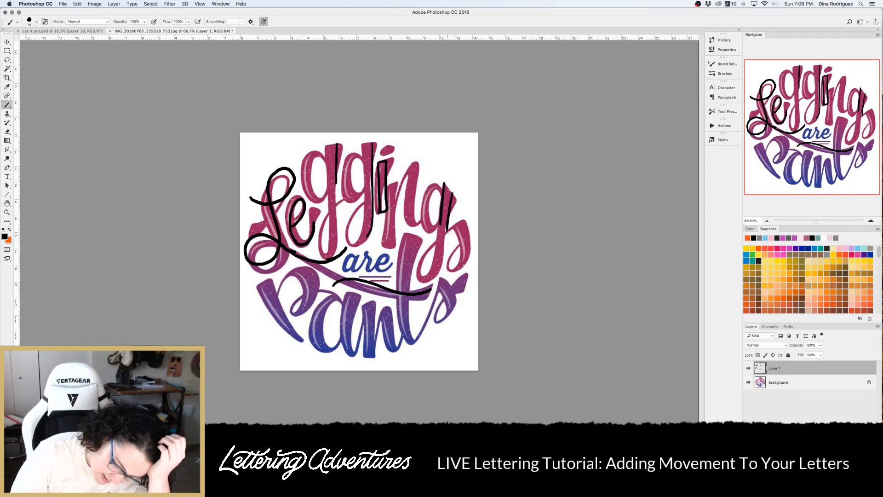
{"action": "mouse_move", "coordinate": [436, 241]}
{"action": "left_mouse_down"}
{"action": "mouse_move", "coordinate": [426, 277]}
{"action": "mouse_move", "coordinate": [424, 256]}
{"action": "mouse_move", "coordinate": [466, 216]}
{"action": "mouse_move", "coordinate": [468, 247]}
{"action": "mouse_move", "coordinate": [458, 232]}
{"action": "mouse_move", "coordinate": [461, 257]}
{"action": "mouse_move", "coordinate": [448, 271]}
{"action": "mouse_move", "coordinate": [444, 261]}
{"action": "mouse_move", "coordinate": [468, 223]}
{"action": "mouse_move", "coordinate": [453, 252]}
{"action": "left_mouse_up"}
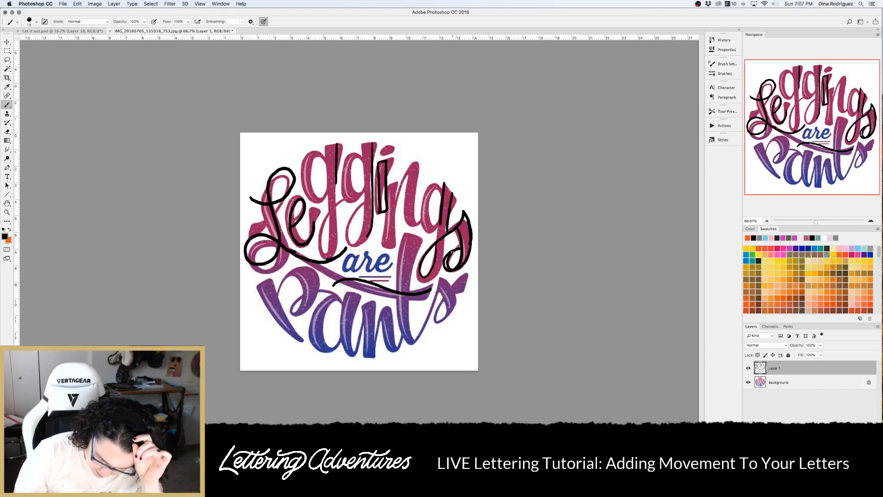
{"action": "mouse_move", "coordinate": [342, 293]}
{"action": "left_mouse_down"}
{"action": "mouse_move", "coordinate": [356, 307]}
{"action": "mouse_move", "coordinate": [346, 353]}
{"action": "left_mouse_up"}
{"action": "mouse_move", "coordinate": [341, 306]}
{"action": "left_mouse_down"}
{"action": "mouse_move", "coordinate": [348, 355]}
{"action": "mouse_move", "coordinate": [364, 328]}
{"action": "mouse_move", "coordinate": [315, 340]}
{"action": "mouse_move", "coordinate": [335, 343]}
{"action": "mouse_move", "coordinate": [338, 302]}
{"action": "mouse_move", "coordinate": [324, 320]}
{"action": "mouse_move", "coordinate": [329, 349]}
{"action": "left_mouse_up"}
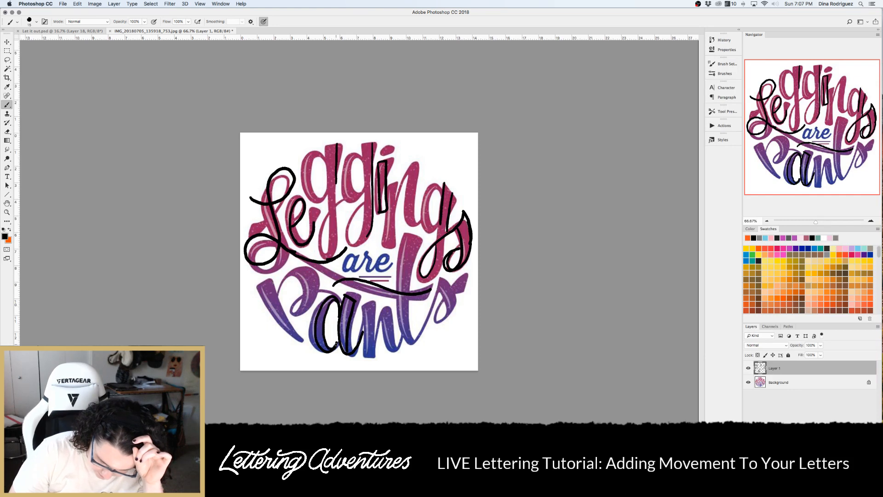
{"action": "mouse_move", "coordinate": [361, 307]}
{"action": "left_mouse_down"}
{"action": "mouse_move", "coordinate": [365, 359]}
{"action": "mouse_move", "coordinate": [372, 328]}
{"action": "mouse_move", "coordinate": [361, 305]}
{"action": "left_mouse_up"}
{"action": "mouse_move", "coordinate": [373, 334]}
{"action": "left_mouse_down"}
{"action": "mouse_move", "coordinate": [373, 351]}
{"action": "mouse_move", "coordinate": [393, 327]}
{"action": "mouse_move", "coordinate": [396, 344]}
{"action": "left_mouse_up"}
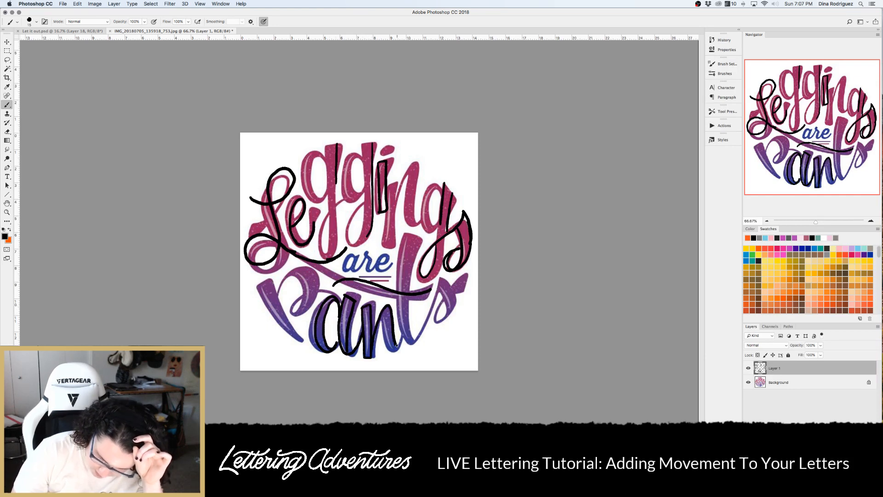
{"action": "key", "text": "super+alt+z"}
{"action": "key", "text": "super+alt+z"}
{"action": "key", "text": "super+alt+z"}
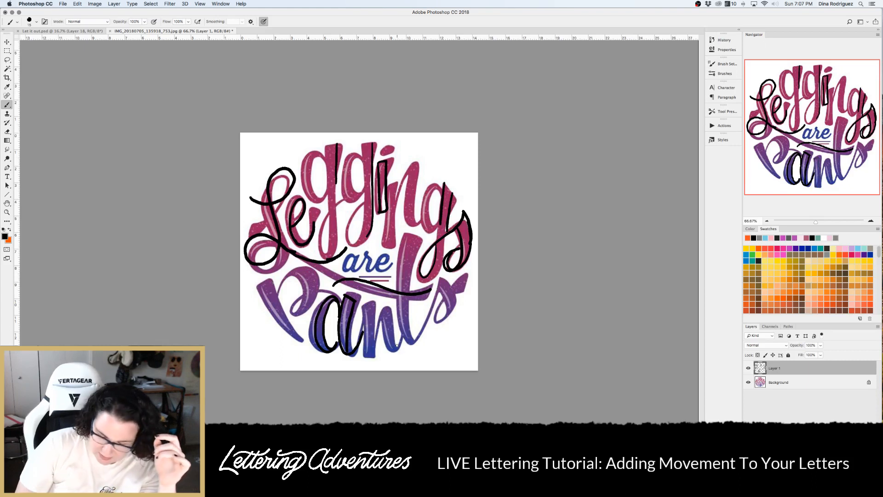
{"action": "key", "text": "super+alt+z"}
{"action": "key", "text": "super+alt+z"}
{"action": "key", "text": "super+alt+z"}
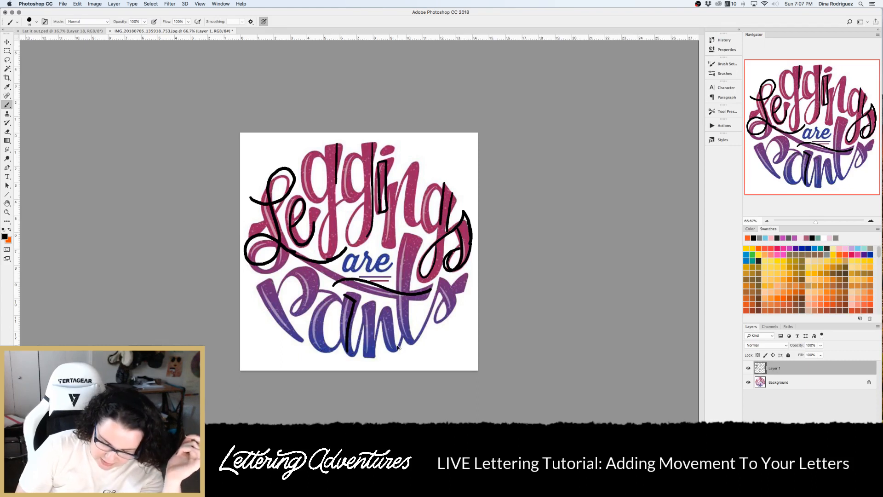
{"action": "key", "text": "super+alt+z"}
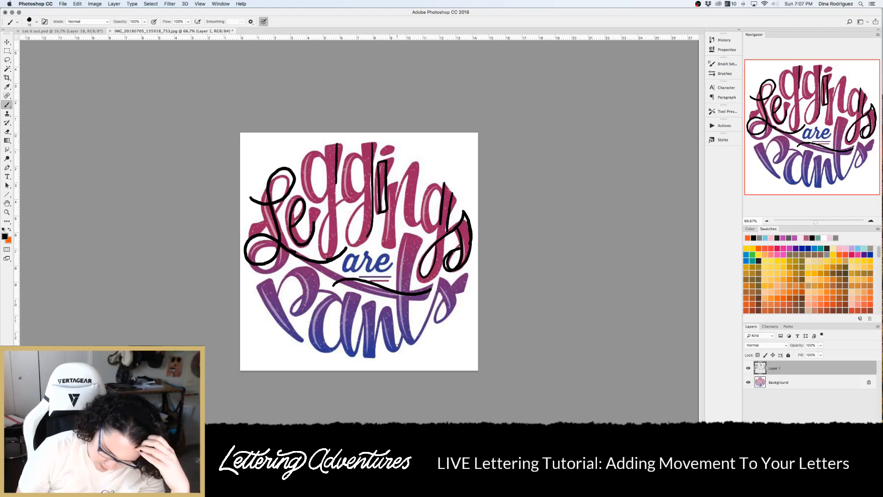
Redraw the t's exit curve and the s of "pants" in black, replacing the first attempt
{"action": "mouse_move", "coordinate": [405, 300]}
{"action": "left_mouse_down"}
{"action": "mouse_move", "coordinate": [425, 328]}
{"action": "mouse_move", "coordinate": [451, 278]}
{"action": "mouse_move", "coordinate": [450, 314]}
{"action": "mouse_move", "coordinate": [439, 318]}
{"action": "left_mouse_up"}
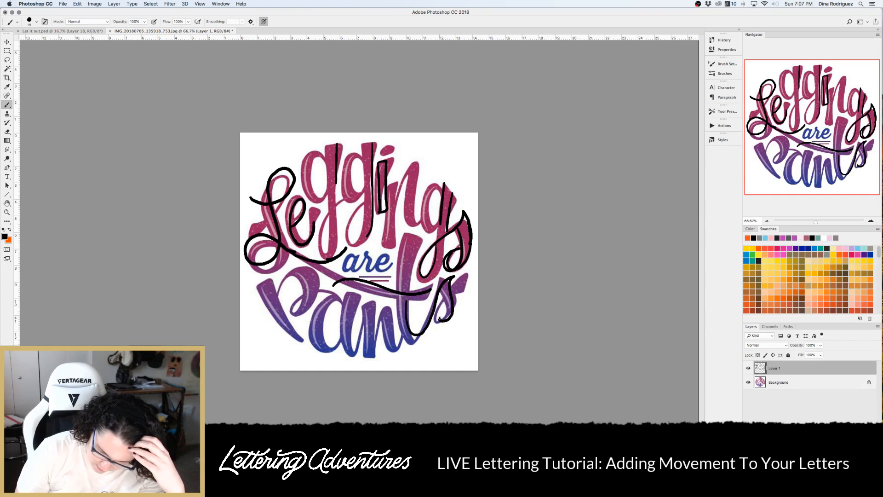
{"action": "key", "text": "super+alt+z"}
{"action": "mouse_move", "coordinate": [411, 337]}
{"action": "left_mouse_down"}
{"action": "mouse_move", "coordinate": [442, 283]}
{"action": "mouse_move", "coordinate": [459, 275]}
{"action": "mouse_move", "coordinate": [456, 310]}
{"action": "mouse_move", "coordinate": [440, 316]}
{"action": "mouse_move", "coordinate": [448, 278]}
{"action": "left_mouse_up"}
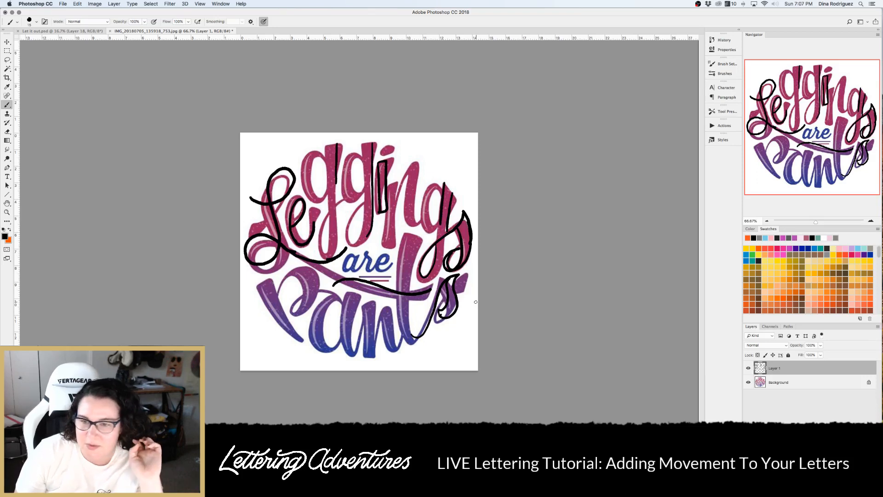
Duplicate the Background layer, hide the original and add a blank layer between the two
{"action": "left_click", "coordinate": [796, 385]}
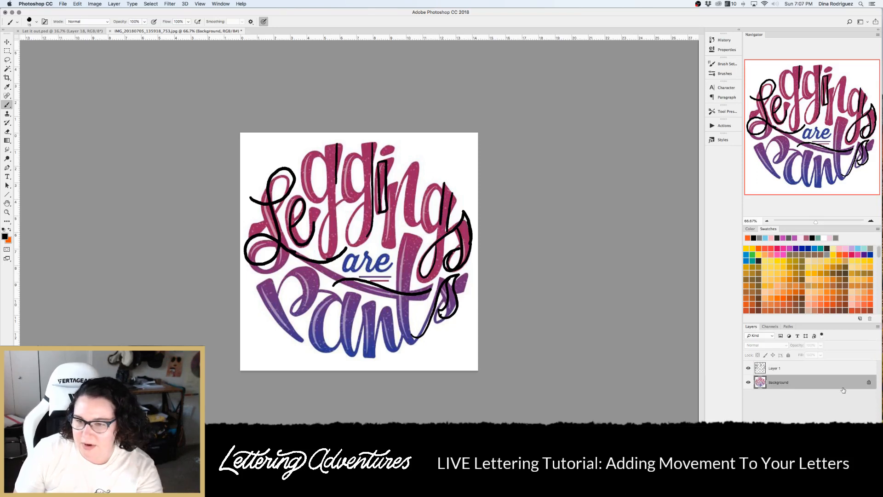
{"action": "key", "text": "super+j"}
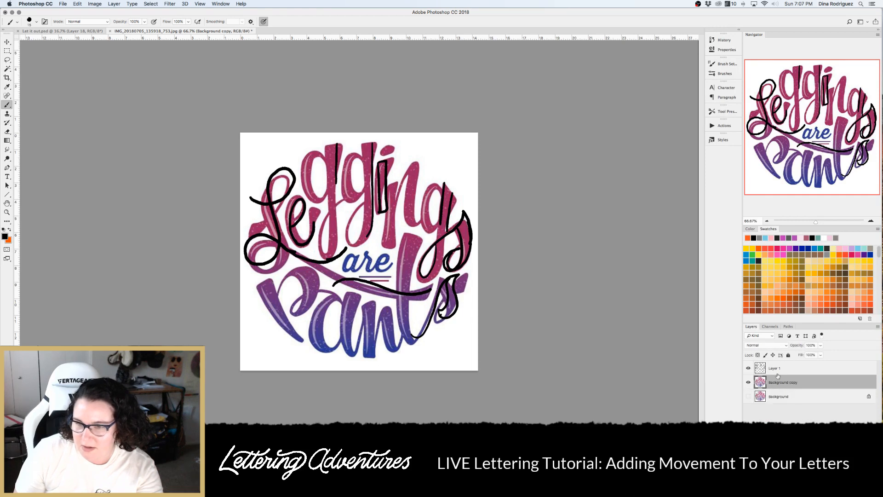
{"action": "left_click", "coordinate": [777, 370], "text": "shift"}
{"action": "left_click", "coordinate": [808, 396]}
{"action": "key", "text": "super+shift+alt+n"}
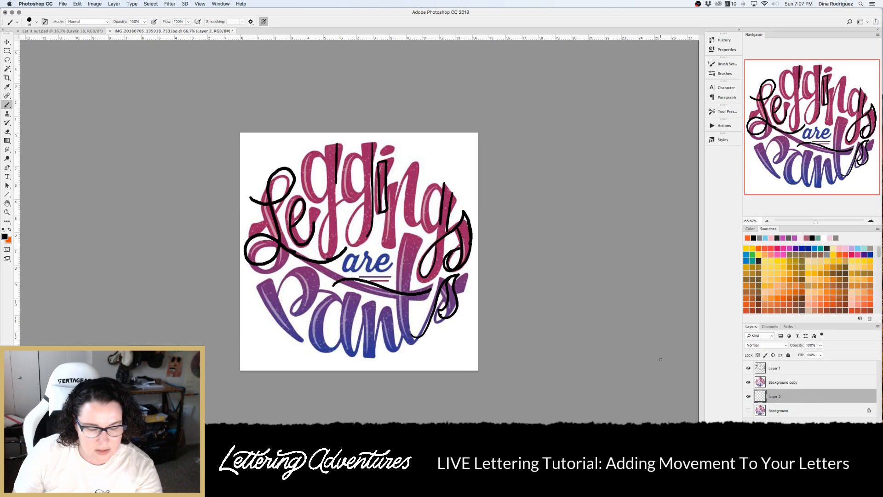
Set the foreground colour to white and fill the new blank layer with the Paint Bucket
{"action": "key", "text": "g"}
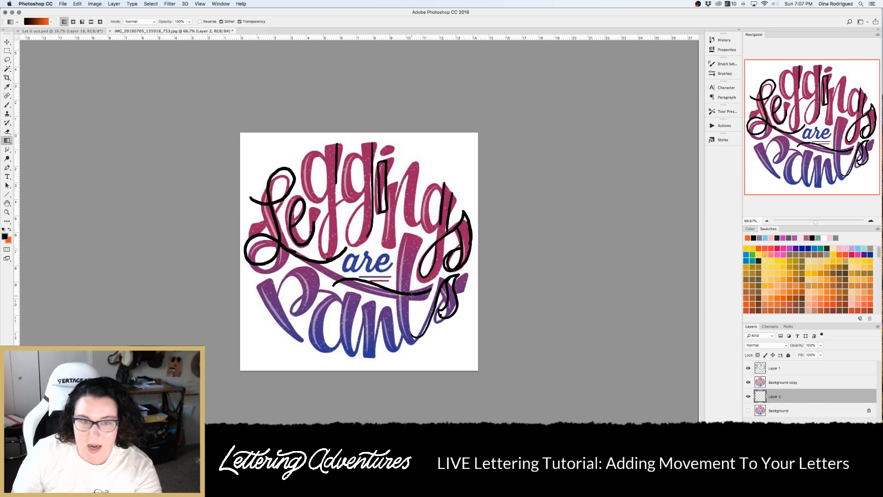
{"action": "left_click", "coordinate": [8, 236]}
{"action": "left_click", "coordinate": [699, 246]}
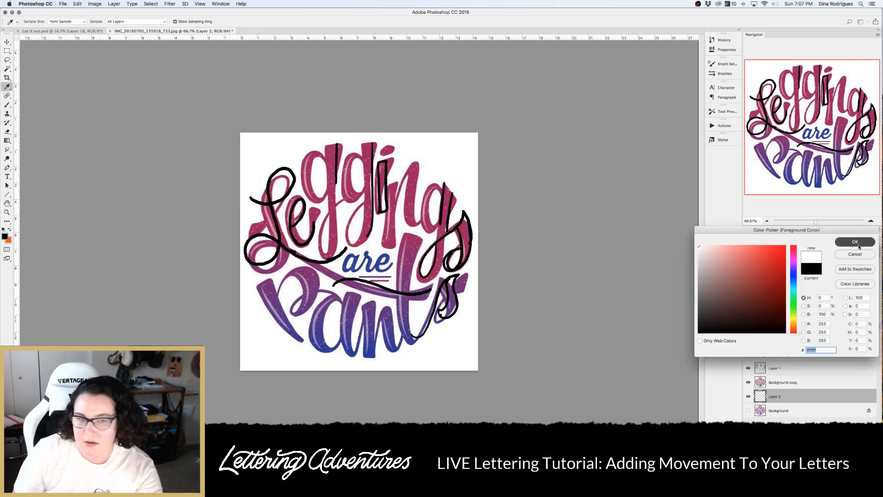
{"action": "left_click", "coordinate": [857, 246]}
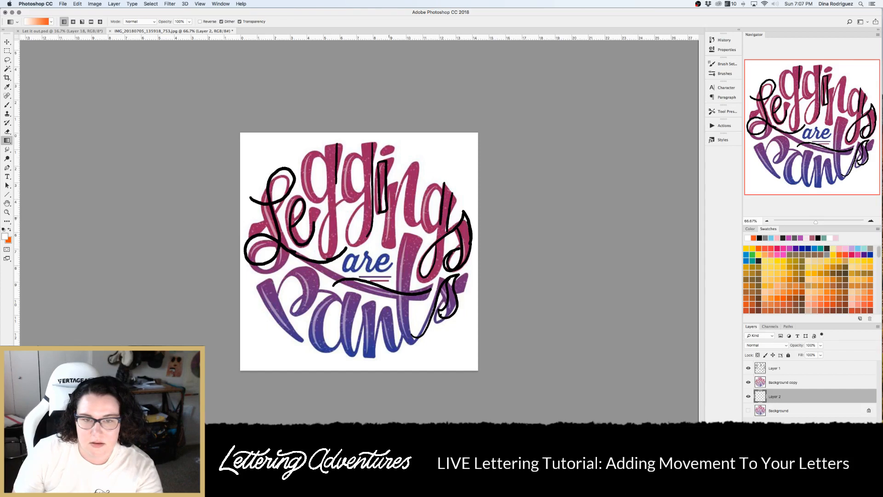
{"action": "left_click_drag", "start_coordinate": [7, 141], "coordinate": [34, 147]}
{"action": "left_click", "coordinate": [338, 190]}
Scale Layer 1 and Background copy down together about their centre to leave a wider margin around the lettering
{"action": "left_click", "coordinate": [787, 383]}
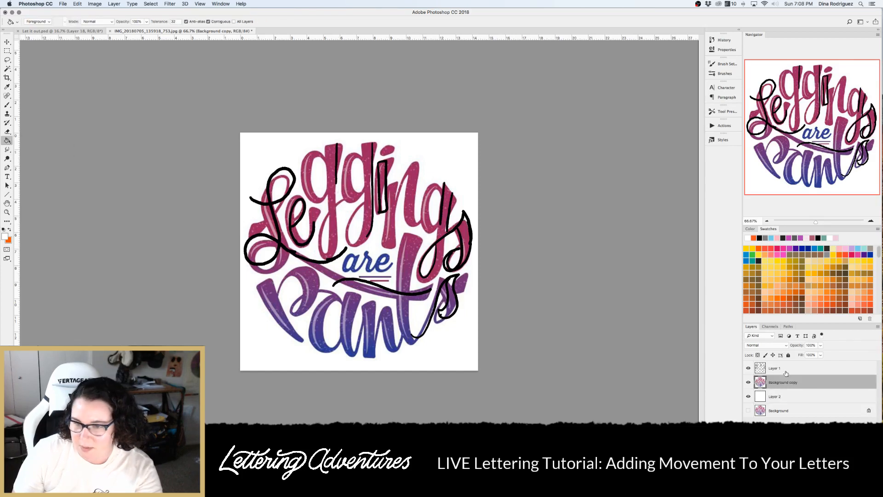
{"action": "left_click", "coordinate": [785, 370], "text": "shift"}
{"action": "key", "text": "super+t"}
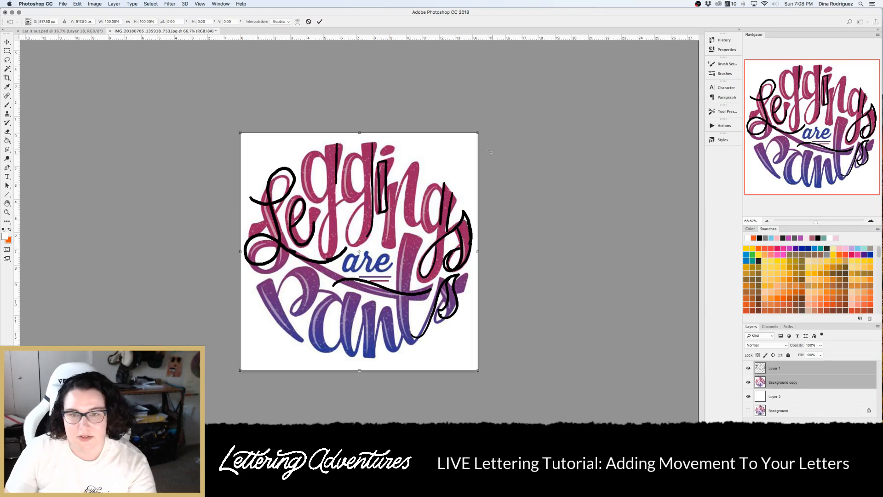
{"action": "left_click_drag", "start_coordinate": [478, 134], "coordinate": [463, 146]}
{"action": "key", "text": "Return"}
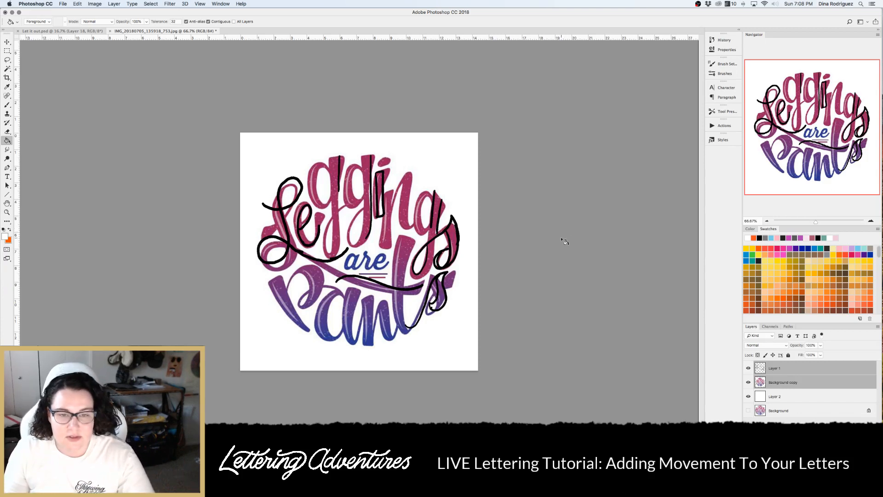
{"action": "left_click", "coordinate": [6, 42]}
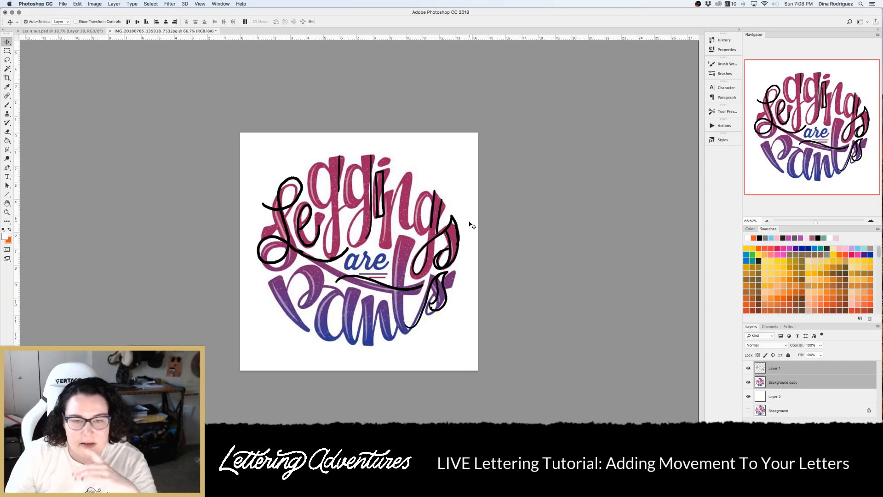
Export the marked-up "Leggings are pants" artwork to the Desktop as IMG_20180705_135918_753.png
{"action": "left_click", "coordinate": [63, 6]}
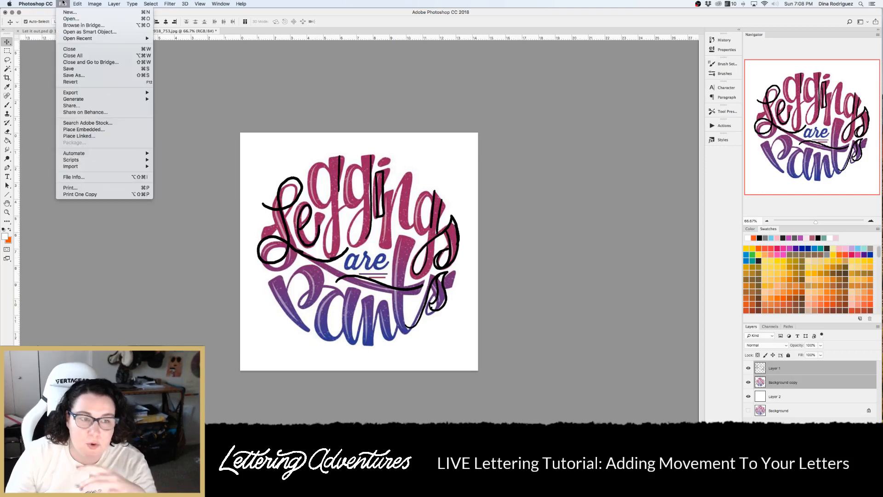
{"action": "mouse_move", "coordinate": [99, 92]}
{"action": "left_click", "coordinate": [189, 94]}
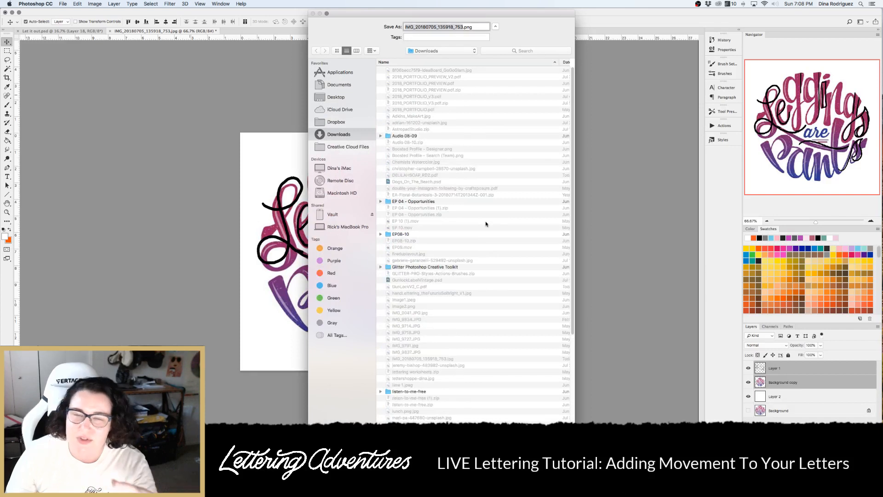
{"action": "left_click", "coordinate": [348, 98]}
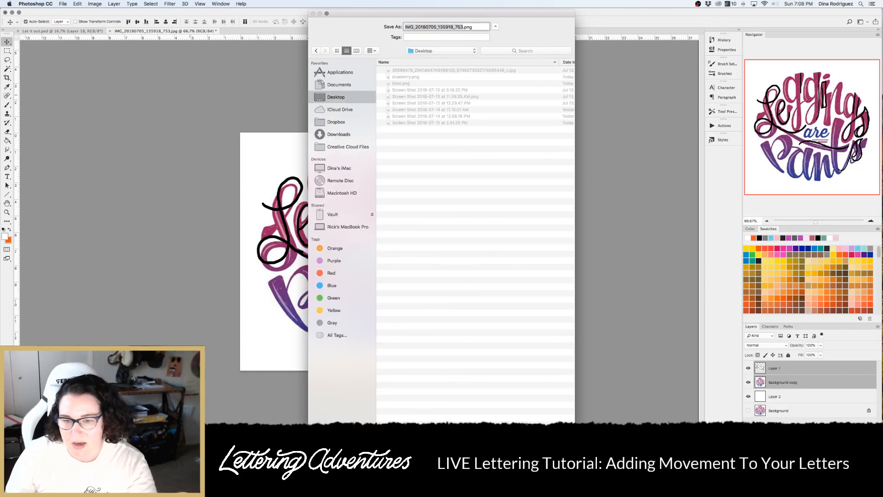
{"action": "key", "text": "Return"}
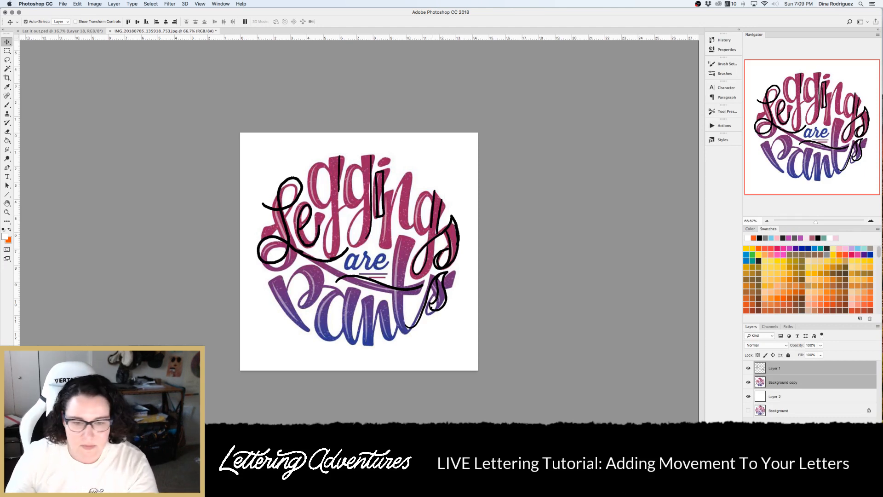
Switch to the "Lettering critique!" email in Chrome, start a reply and begin attaching a file
{"action": "key", "text": "super+Tab"}
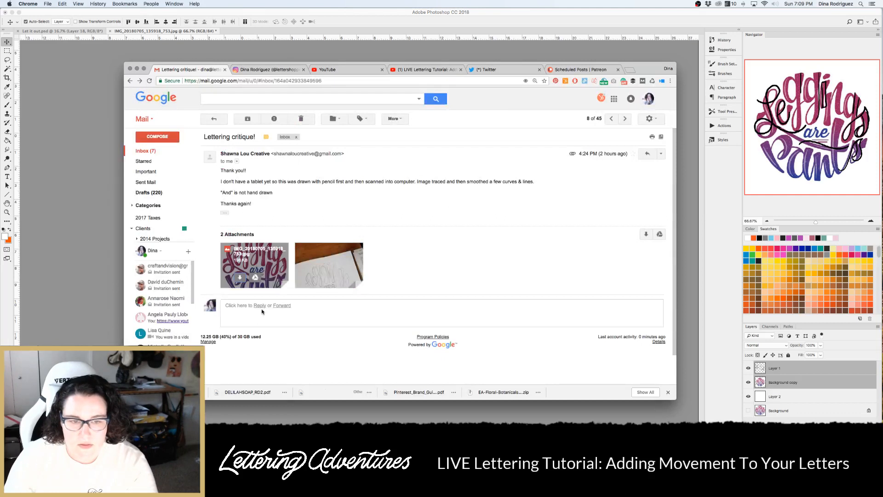
{"action": "left_click", "coordinate": [308, 317]}
{"action": "left_click", "coordinate": [274, 358]}
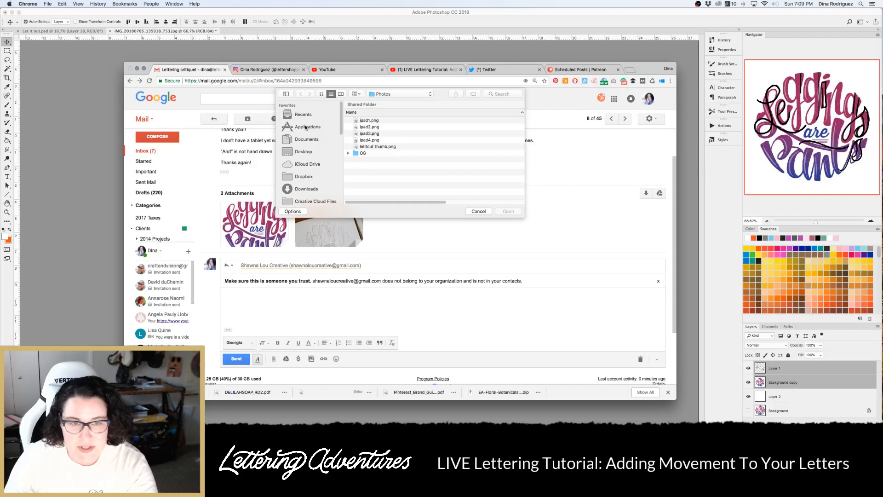
Attach IMG_20180705_135918_753.png from the Desktop to the reply and send it
{"action": "left_click", "coordinate": [304, 152]}
{"action": "left_click", "coordinate": [371, 113]}
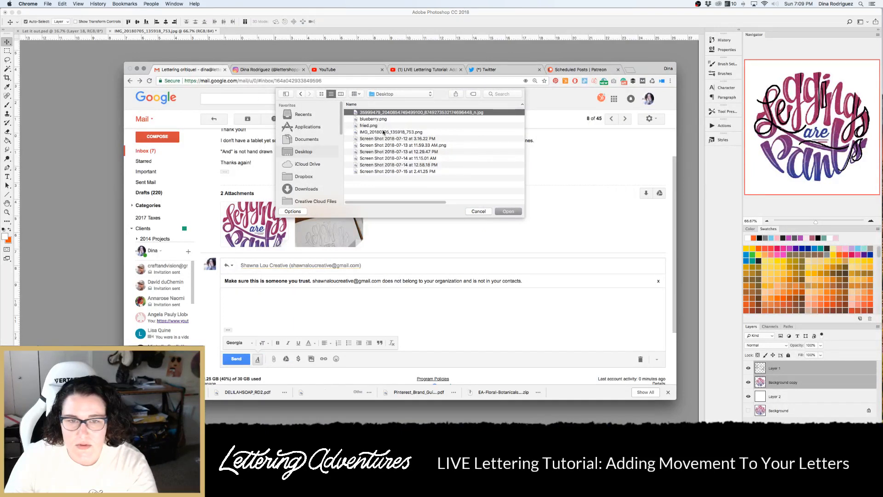
{"action": "left_click", "coordinate": [315, 138]}
{"action": "left_click", "coordinate": [312, 152]}
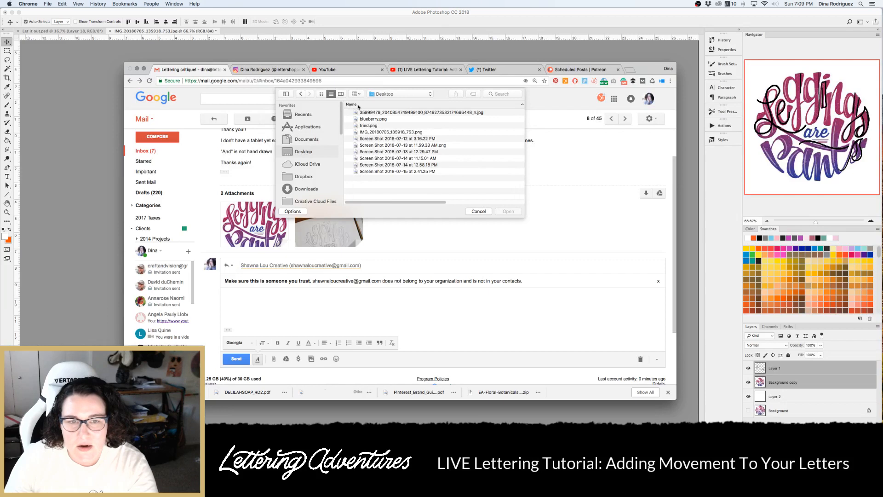
{"action": "left_click", "coordinate": [322, 93]}
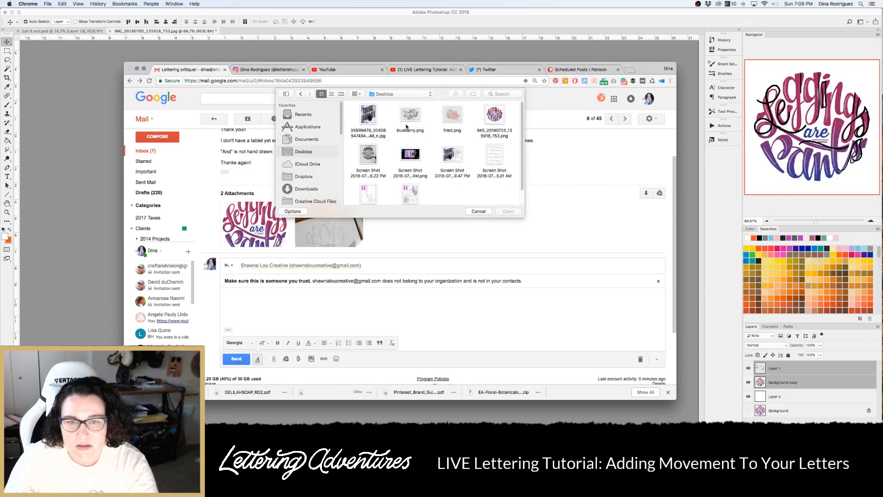
{"action": "left_click", "coordinate": [494, 116]}
{"action": "key", "text": "space"}
{"action": "key", "text": "space"}
{"action": "key", "text": "Return"}
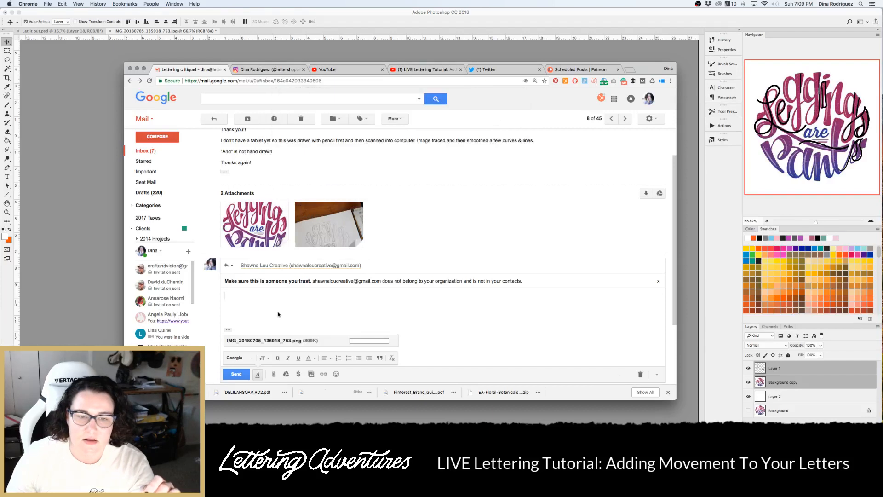
{"action": "scroll", "coordinate": [278, 314], "scroll_direction": "down", "scroll_amount": 1}
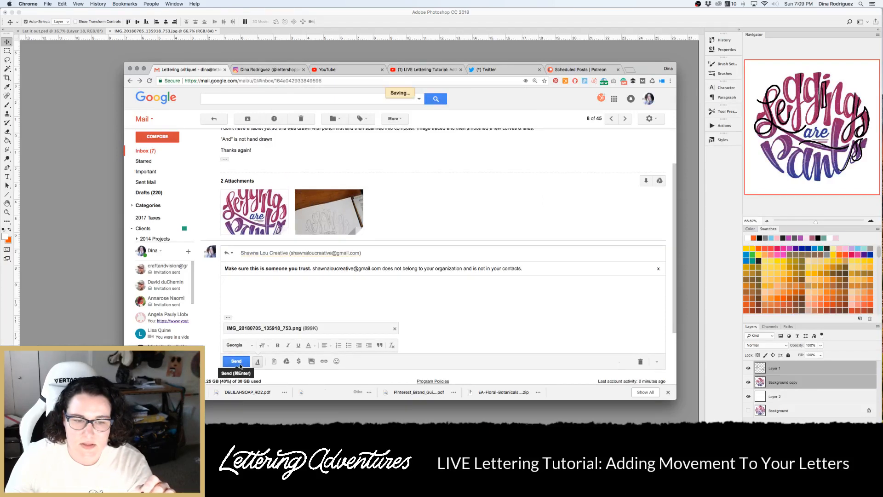
{"action": "left_click", "coordinate": [237, 361]}
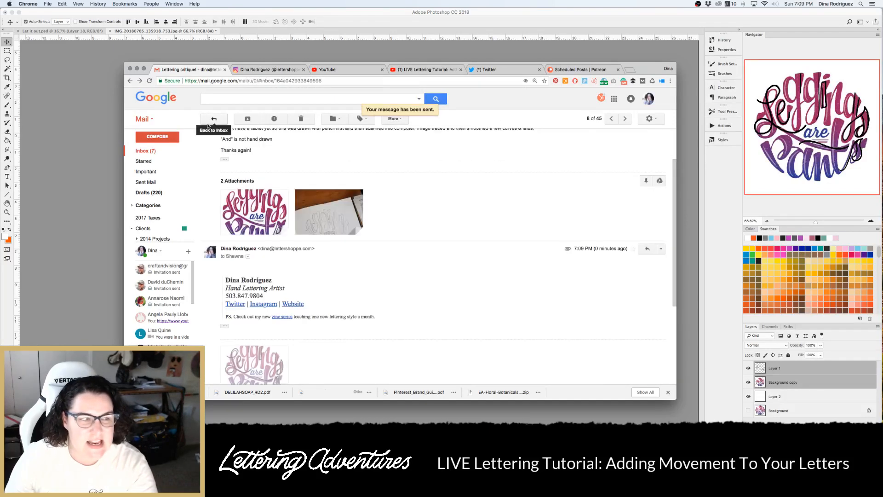
{"action": "left_click", "coordinate": [422, 73]}
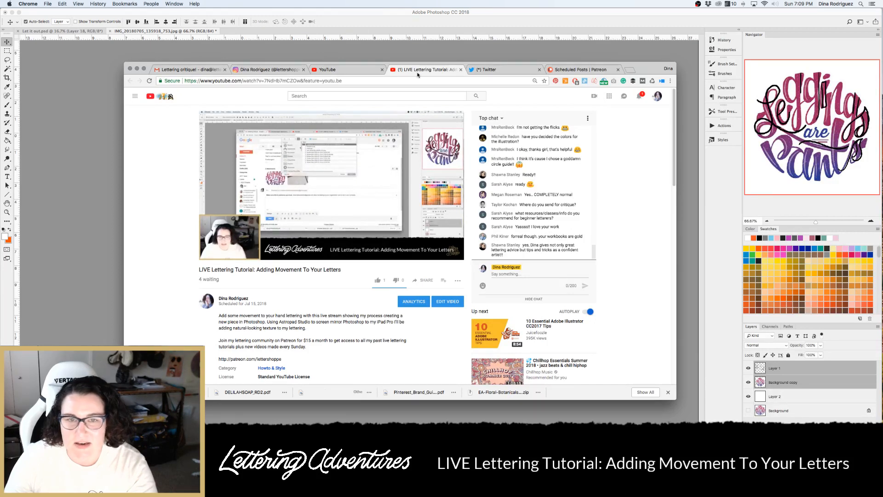
{"action": "left_click", "coordinate": [368, 70]}
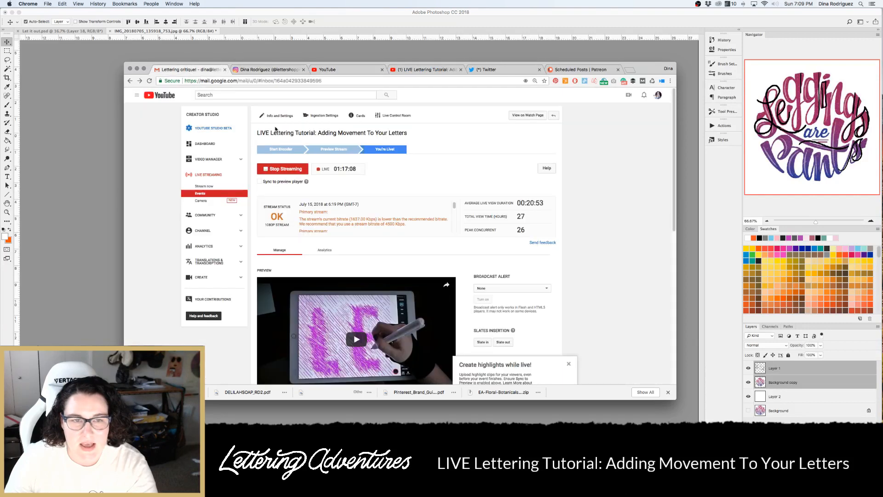
{"action": "left_click", "coordinate": [255, 70]}
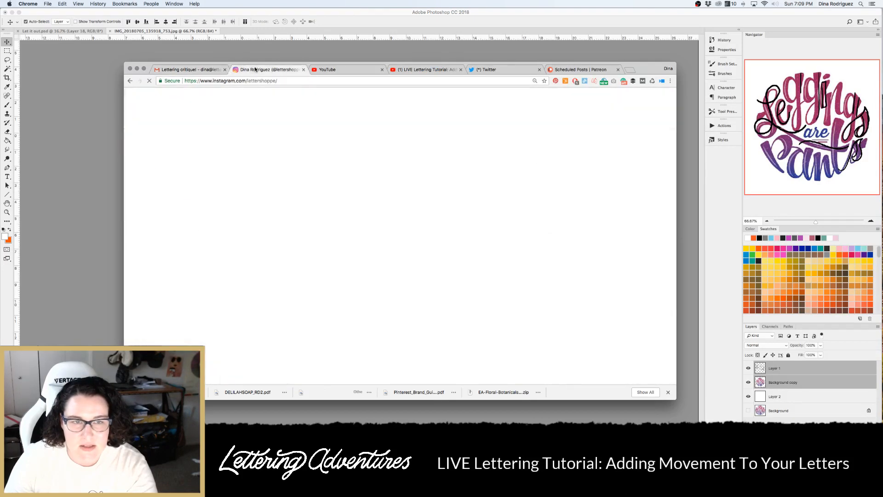
{"action": "left_click", "coordinate": [203, 70]}
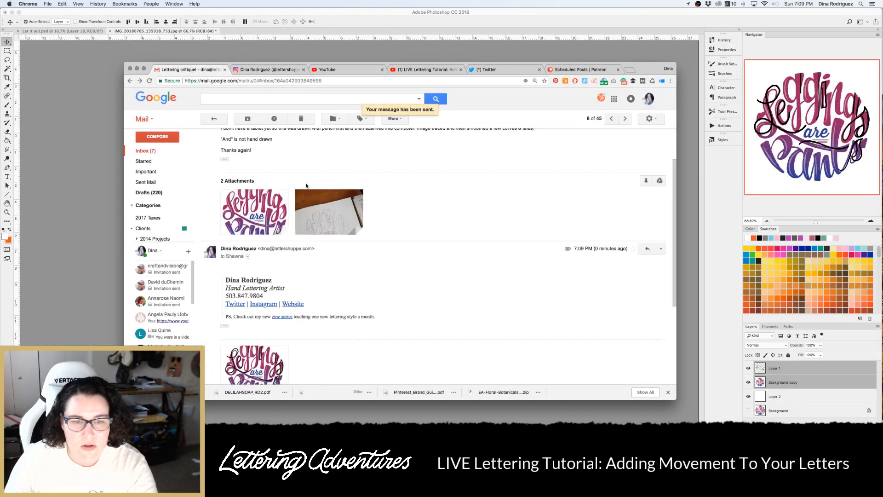
Delete the answered "Lettering critique!" thread and open the "Critique" email from the inbox
{"action": "scroll", "coordinate": [305, 185], "scroll_direction": "down", "scroll_amount": 3}
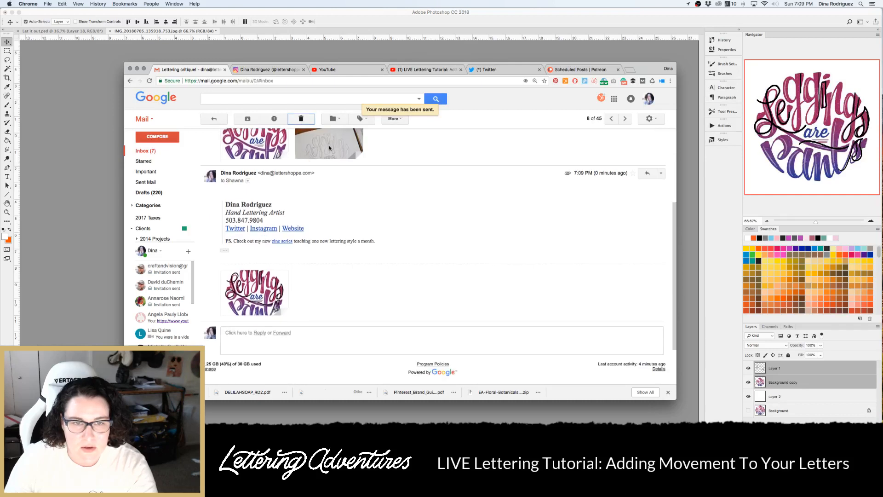
{"action": "key", "text": "shift+3"}
{"action": "left_click", "coordinate": [330, 230]}
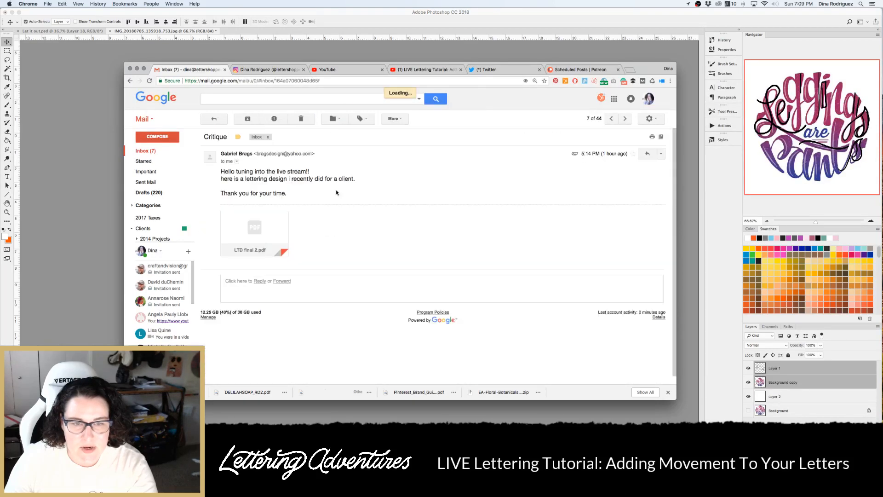
Download the LTD final 2.pdf attachment and import its page into Photoshop in Grayscale at 300 pixels/inch
{"action": "mouse_move", "coordinate": [239, 250]}
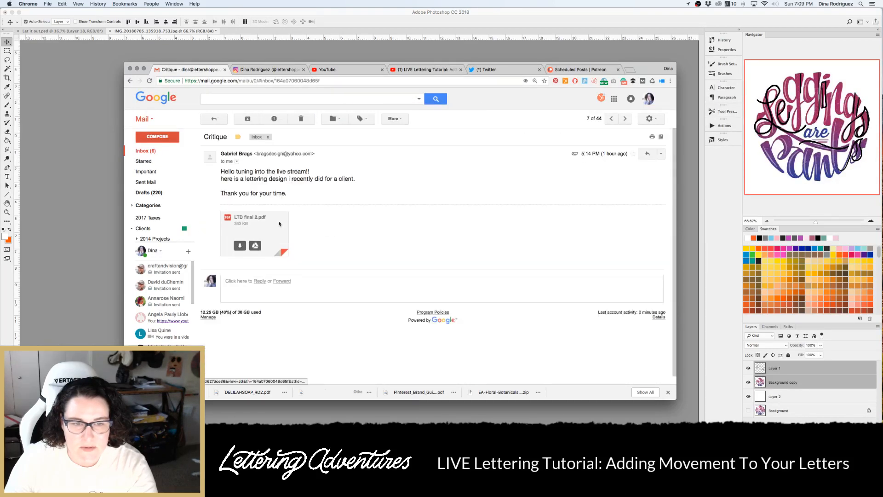
{"action": "left_click", "coordinate": [239, 249]}
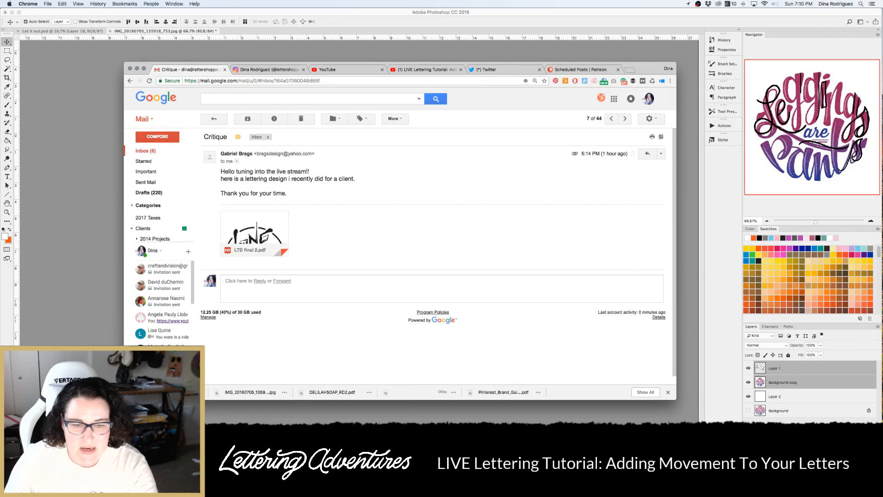
{"action": "key", "text": "super+Tab"}
{"action": "key", "text": "super+Tab"}
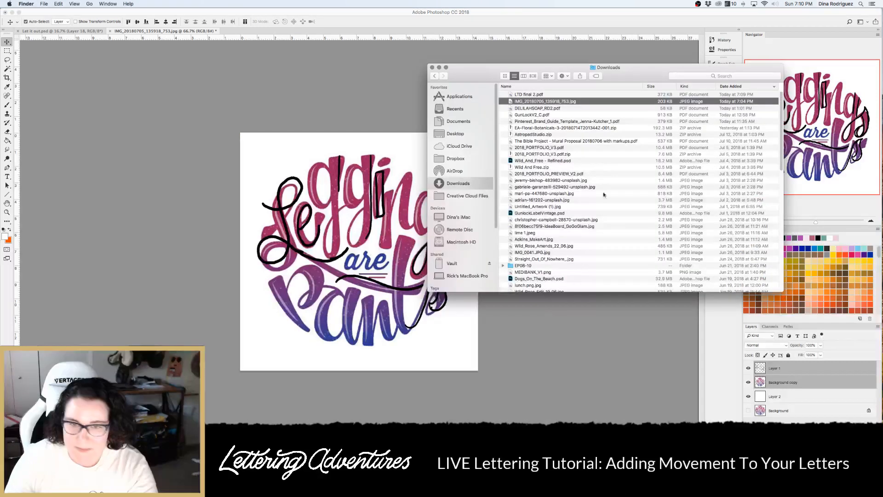
{"action": "key", "text": "Up"}
{"action": "key", "text": "super+Tab"}
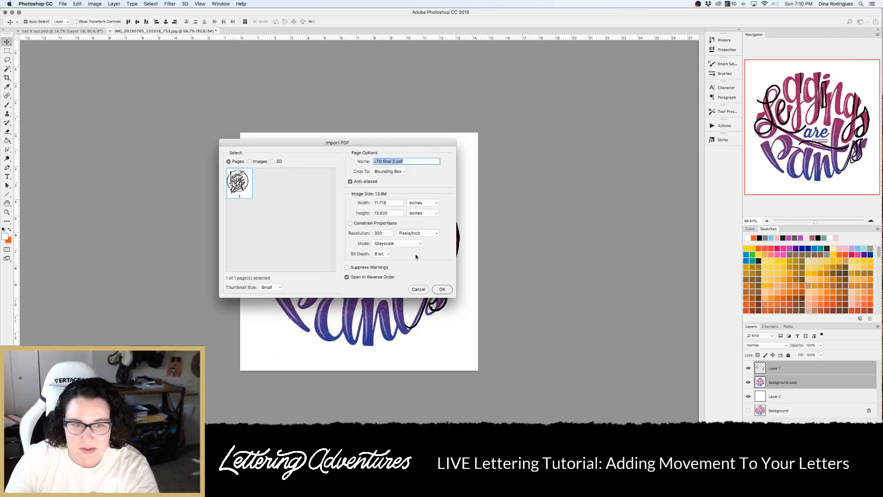
{"action": "left_click", "coordinate": [440, 289]}
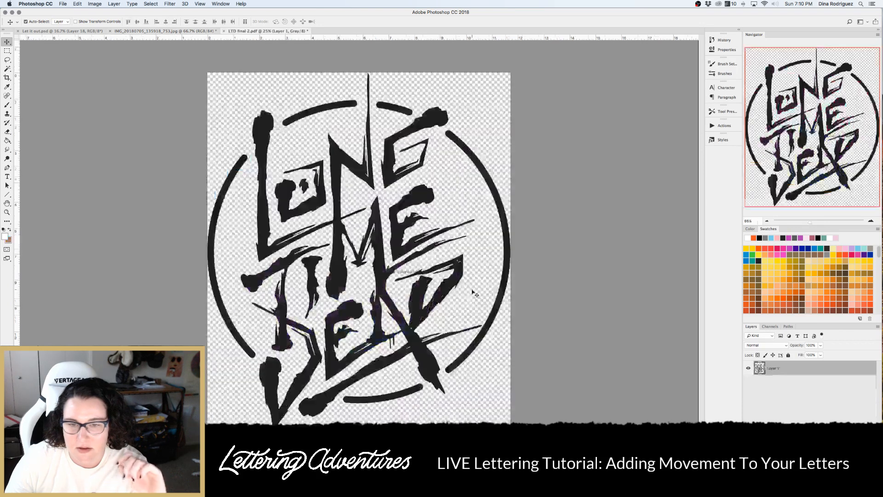
Add a blank layer beneath the lettering on Layer 1 and fill it with white using the Paint Bucket
{"action": "key", "text": "super+alt+shift+n"}
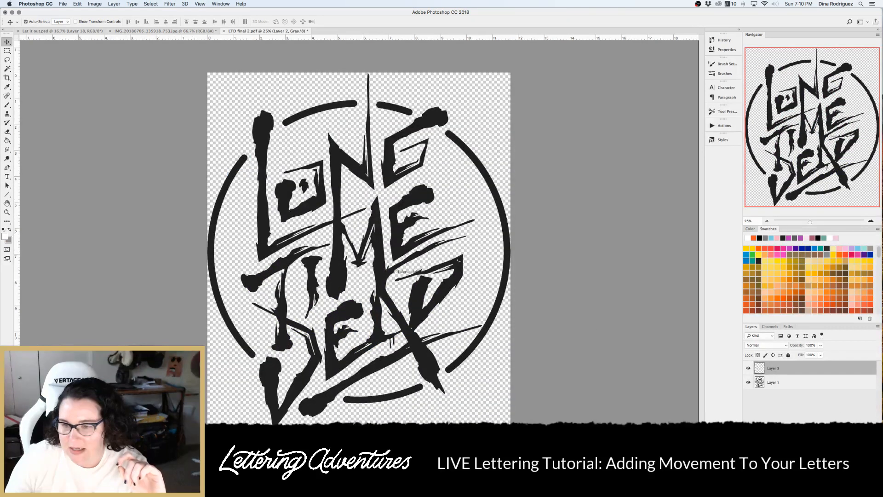
{"action": "left_click_drag", "start_coordinate": [827, 371], "coordinate": [829, 391]}
{"action": "key", "text": "g"}
{"action": "left_click", "coordinate": [260, 197]}
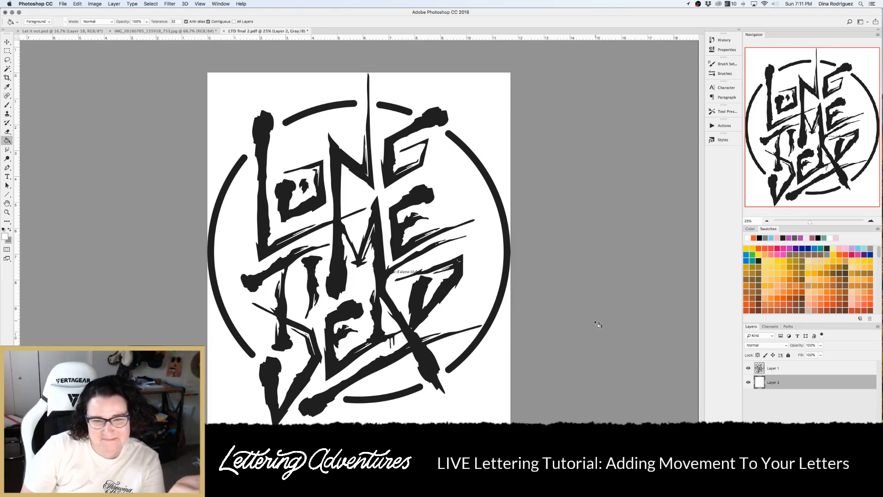
Add a blank layer above Layer 1 and try a white brush stroke along the G of "LONG", undoing the stroke
{"action": "left_click", "coordinate": [798, 372]}
{"action": "key", "text": "ctrl+shift+alt+n"}
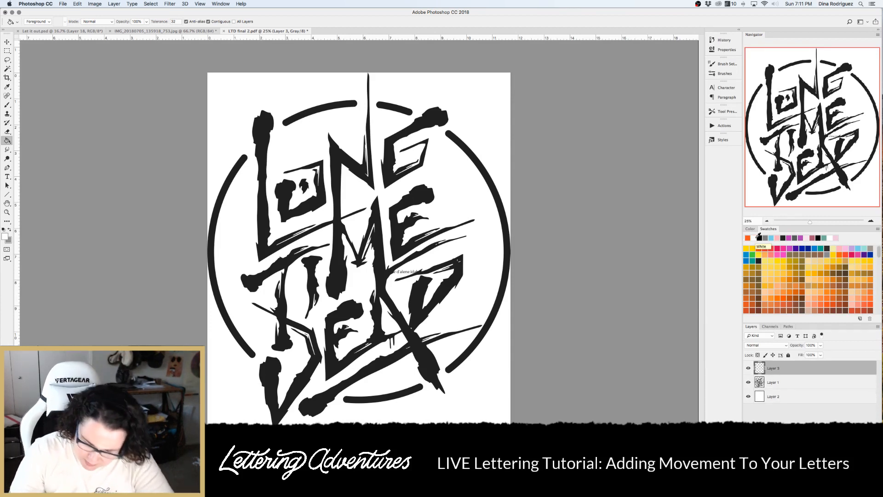
{"action": "key", "text": "b"}
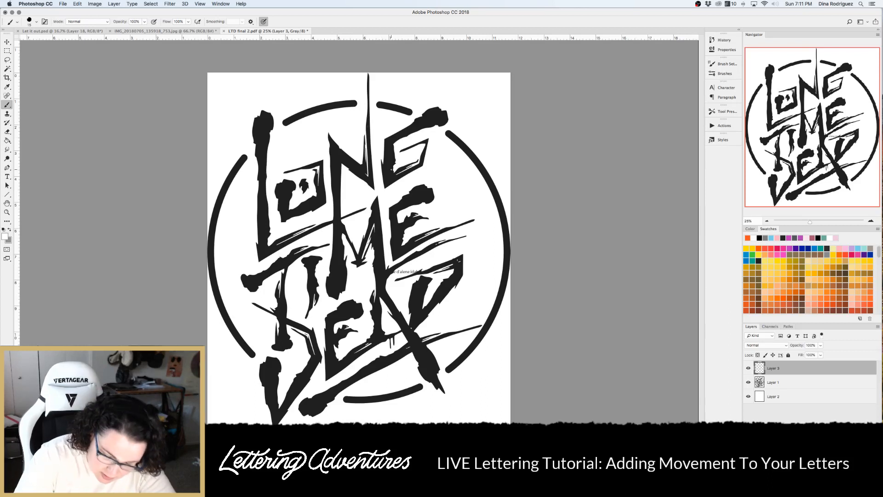
{"action": "mouse_move", "coordinate": [420, 122]}
{"action": "left_mouse_down"}
{"action": "mouse_move", "coordinate": [390, 141]}
{"action": "mouse_move", "coordinate": [391, 180]}
{"action": "left_mouse_up"}
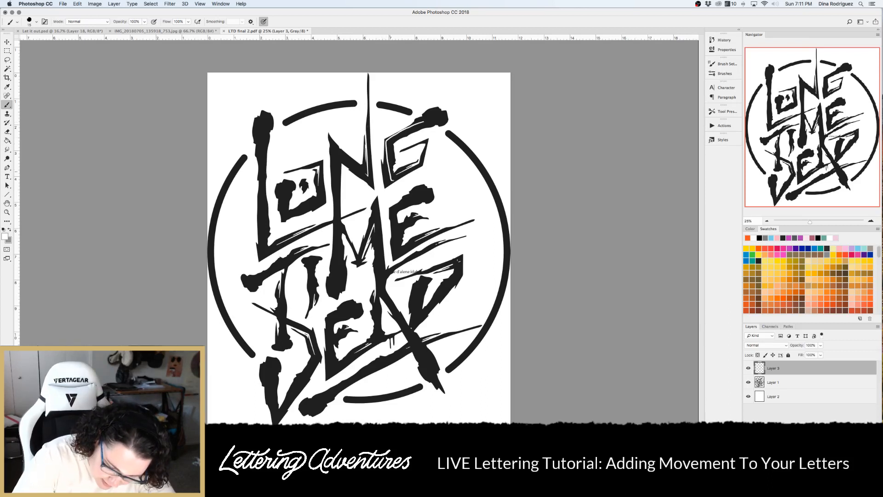
{"action": "key", "text": "super+z"}
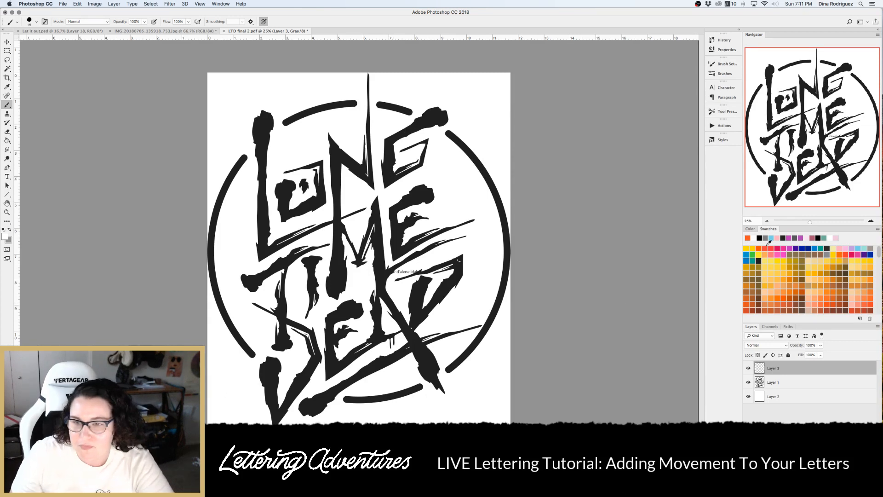
Convert the document from Grayscale to RGB Color, merging its layers
{"action": "left_click", "coordinate": [91, 3]}
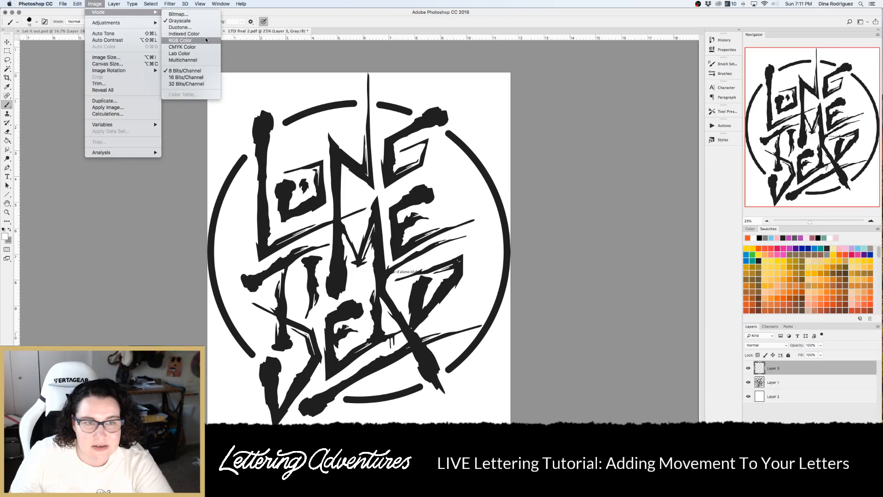
{"action": "left_click", "coordinate": [419, 122]}
{"action": "left_click", "coordinate": [499, 153]}
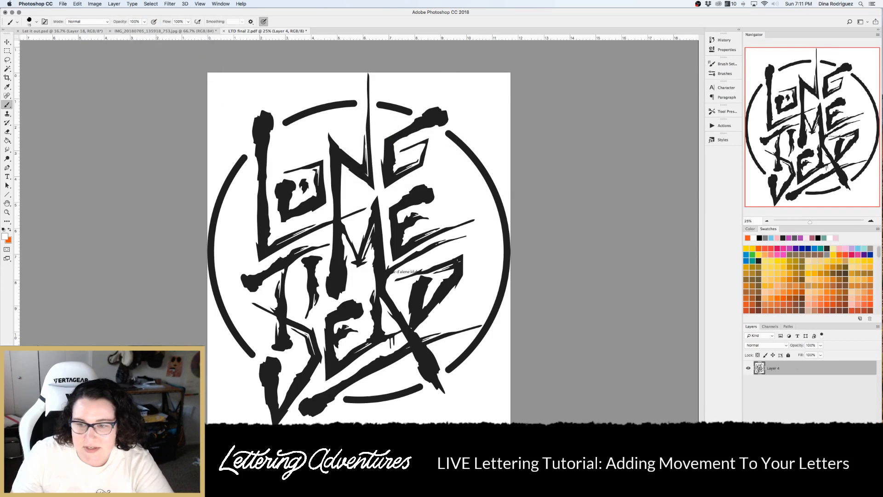
Add a blank layer and brush an orange mark where the N's stem meets the M, undoing the white trial stroke
{"action": "key", "text": "alt+shift+super+n"}
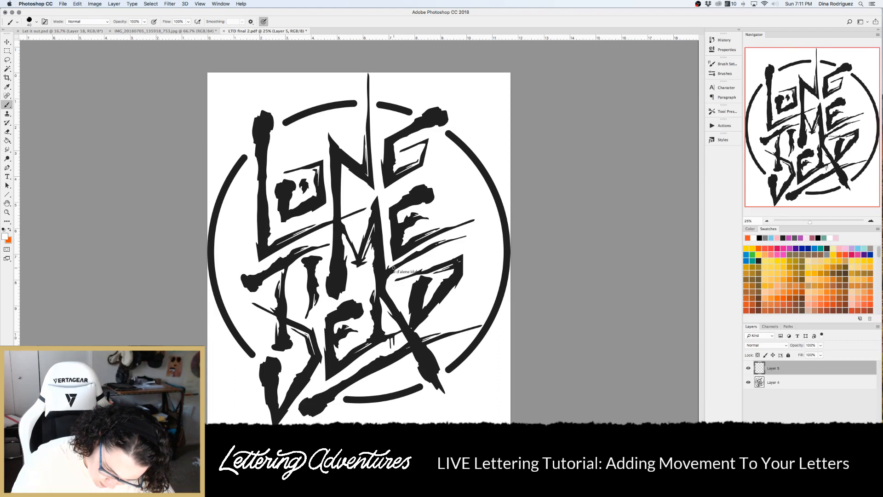
{"action": "left_click_drag", "start_coordinate": [332, 212], "coordinate": [330, 232]}
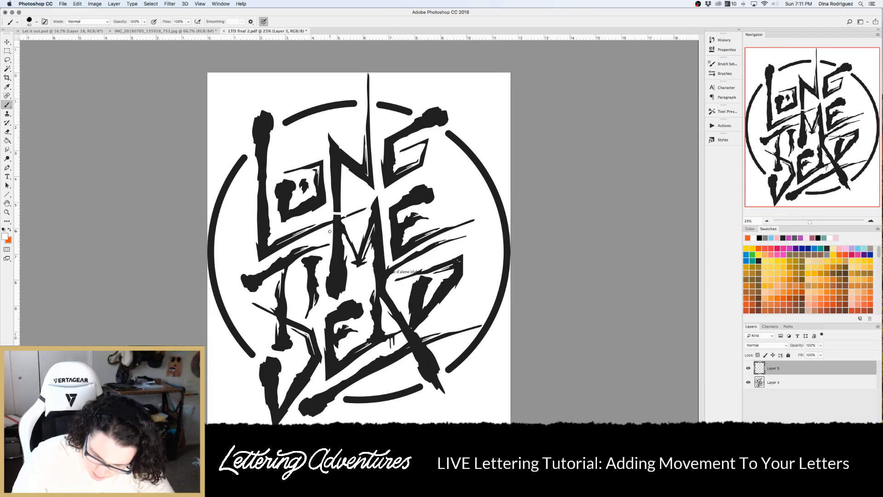
{"action": "key", "text": "super+z"}
{"action": "key", "text": "x"}
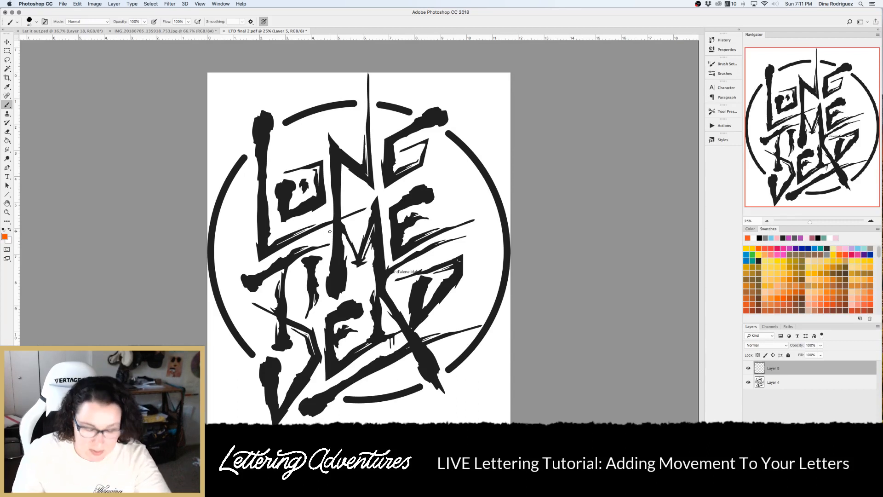
{"action": "mouse_move", "coordinate": [343, 207]}
{"action": "left_mouse_down"}
{"action": "mouse_move", "coordinate": [333, 227]}
{"action": "mouse_move", "coordinate": [349, 215]}
{"action": "left_mouse_up"}
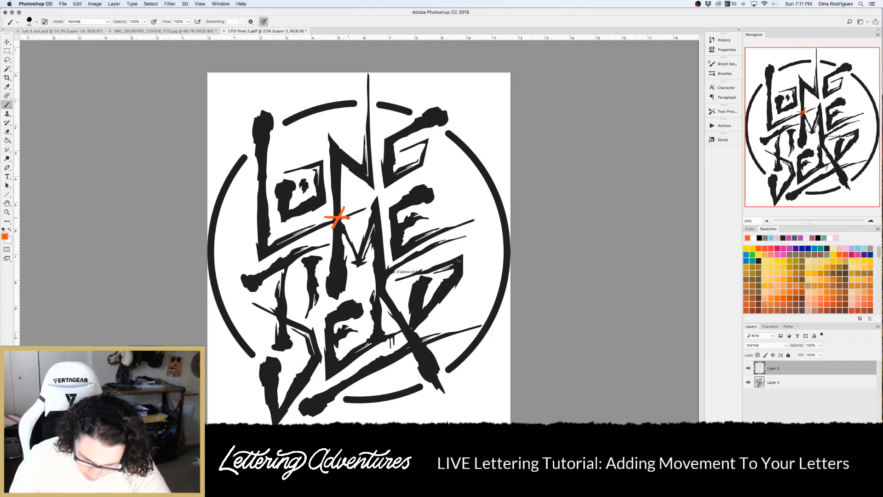
Undo the orange cross where the N meets the M, and brush orange strokes along the L's foot and the N's stem
{"action": "key", "text": "super+alt+z"}
{"action": "key", "text": "super+alt+z"}
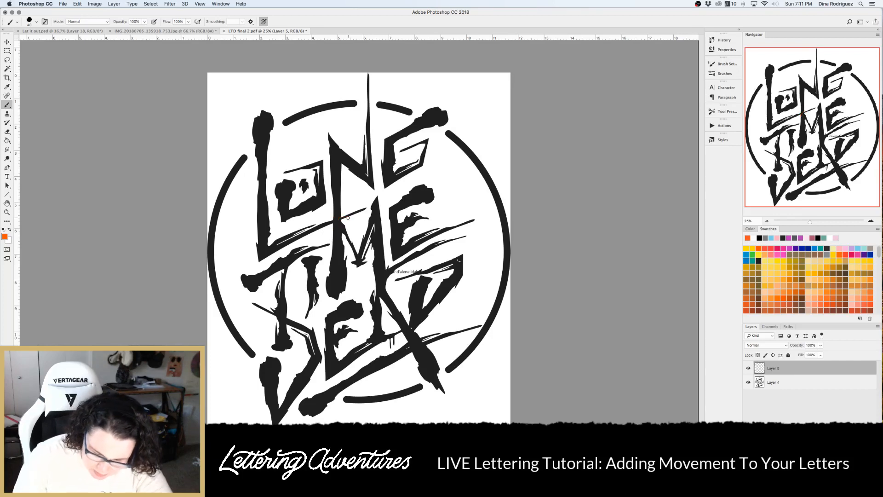
{"action": "left_click_drag", "start_coordinate": [265, 256], "coordinate": [363, 208]}
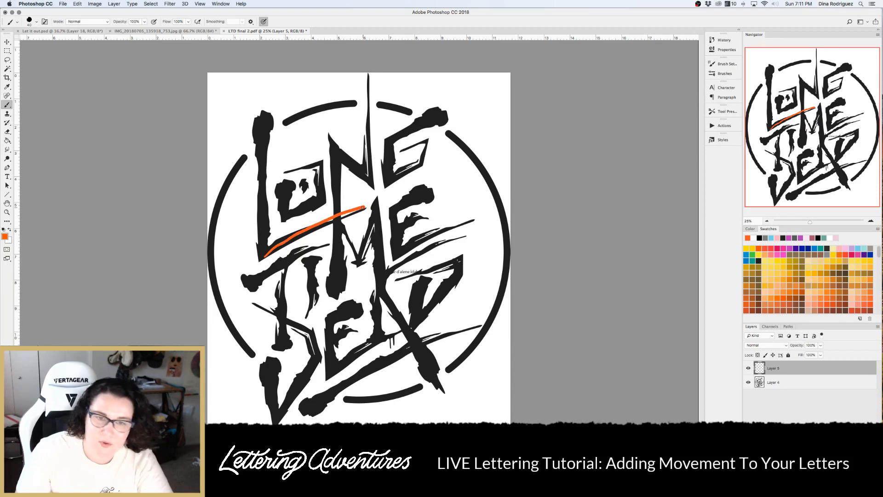
{"action": "left_click_drag", "start_coordinate": [332, 146], "coordinate": [338, 205]}
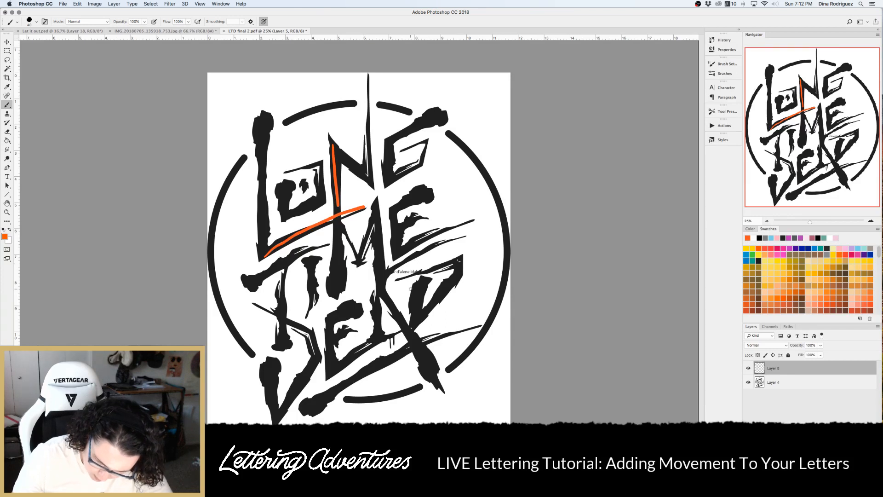
Extend an orange line down from the M's long stem and brush two arms from it to form a K over the A
{"action": "key", "text": "super+minus"}
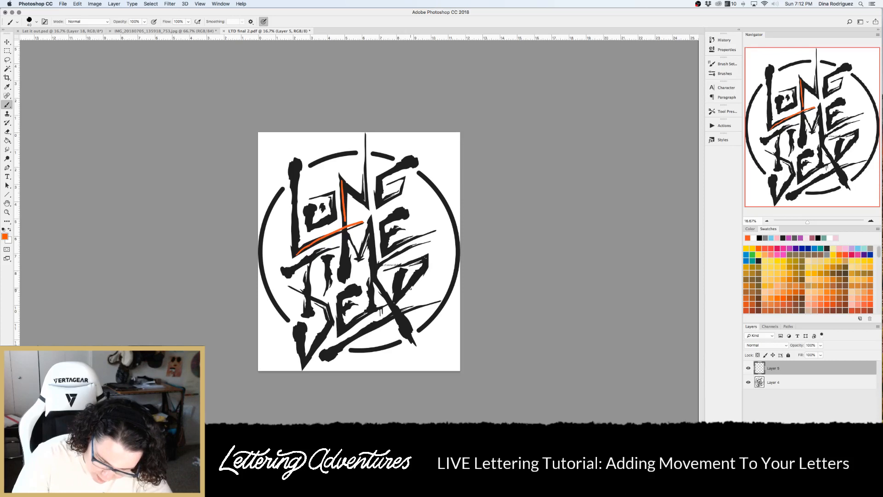
{"action": "left_click_drag", "start_coordinate": [370, 221], "coordinate": [377, 339]}
{"action": "left_click_drag", "start_coordinate": [376, 301], "coordinate": [400, 251]}
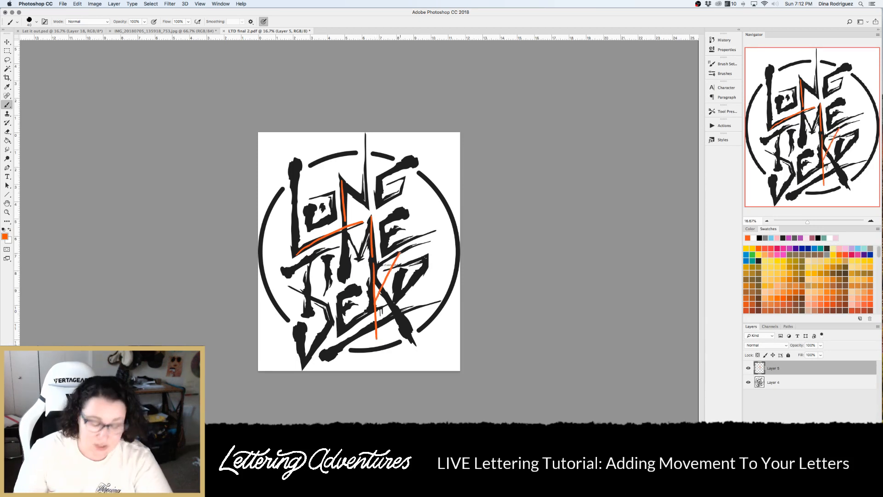
{"action": "left_click_drag", "start_coordinate": [384, 294], "coordinate": [406, 326]}
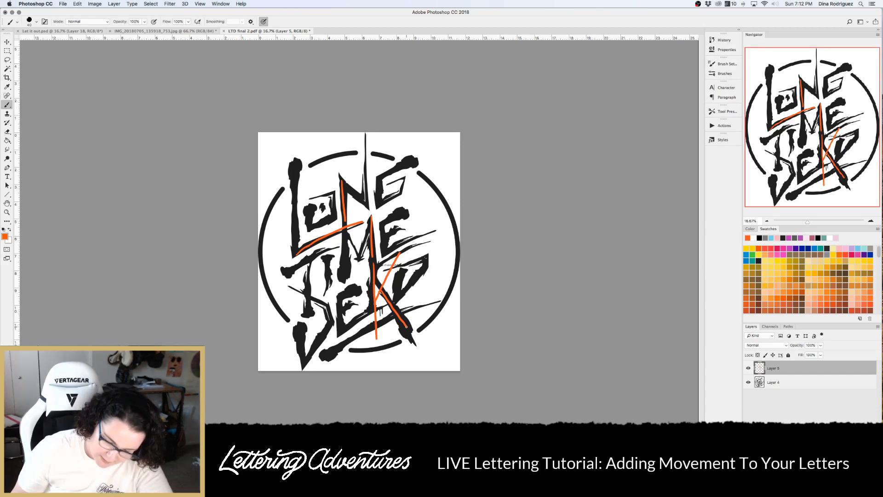
{"action": "left_click_drag", "start_coordinate": [372, 253], "coordinate": [374, 279]}
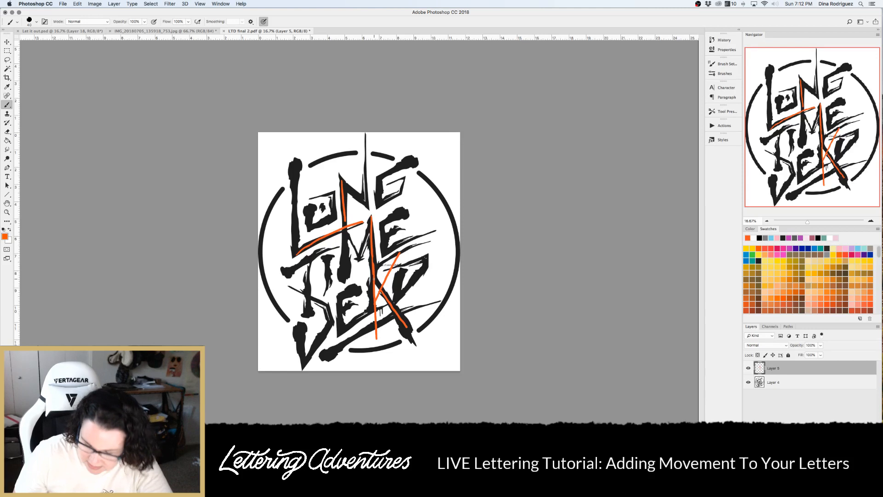
Brush an angular orange D over the last letter of "DEAD"
{"action": "key", "text": "super+equal"}
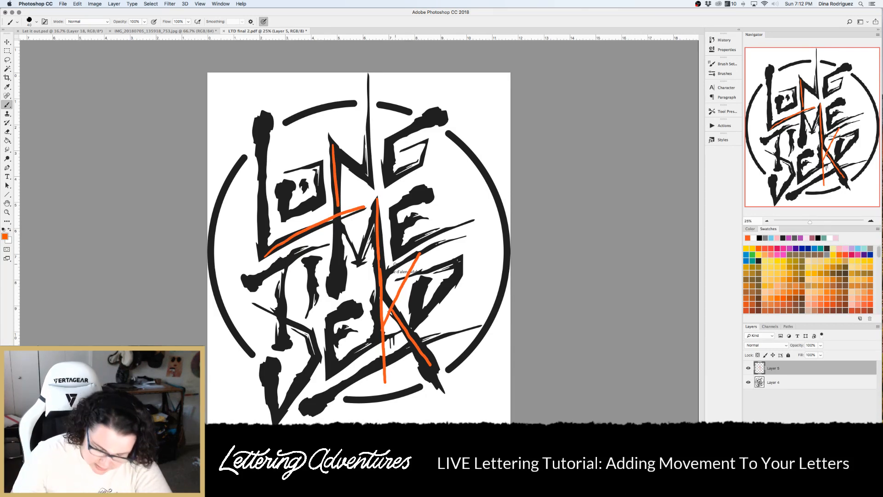
{"action": "key", "text": "super+minus"}
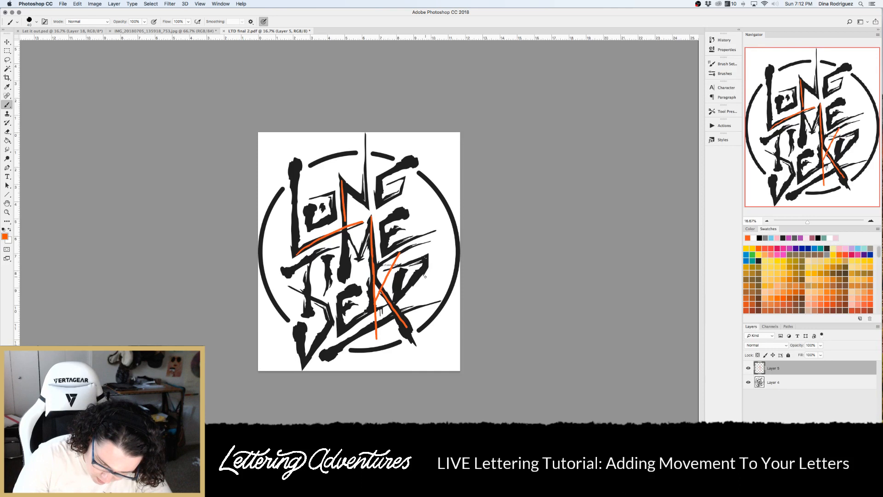
{"action": "left_click_drag", "start_coordinate": [404, 260], "coordinate": [401, 300]}
{"action": "mouse_move", "coordinate": [401, 248]}
{"action": "left_mouse_down"}
{"action": "mouse_move", "coordinate": [428, 265]}
{"action": "mouse_move", "coordinate": [404, 302]}
{"action": "left_mouse_up"}
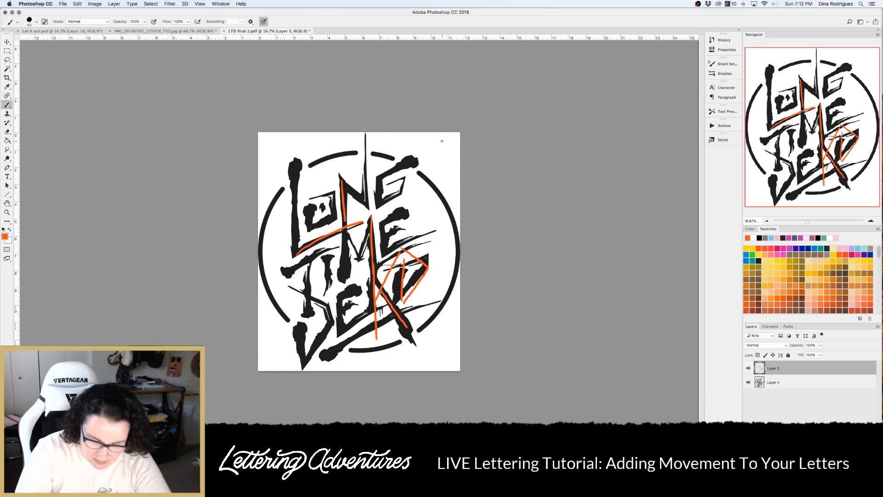
Brush rough, uneven orange strokes over all the segments of the circle surrounding the lettering
{"action": "left_click_drag", "start_coordinate": [356, 151], "coordinate": [310, 167]}
{"action": "key", "text": "super+z"}
{"action": "mouse_move", "coordinate": [309, 170]}
{"action": "left_mouse_down"}
{"action": "mouse_move", "coordinate": [357, 150]}
{"action": "mouse_move", "coordinate": [311, 166]}
{"action": "mouse_move", "coordinate": [273, 211]}
{"action": "mouse_move", "coordinate": [268, 265]}
{"action": "mouse_move", "coordinate": [288, 317]}
{"action": "left_mouse_up"}
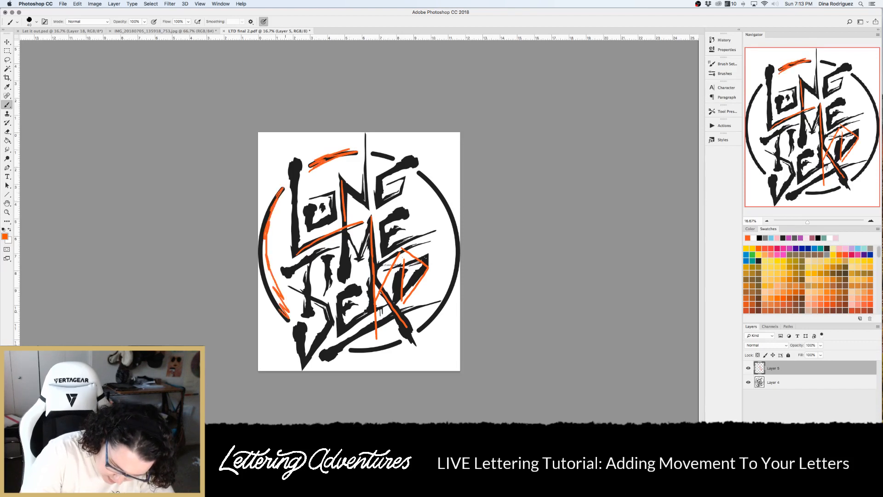
{"action": "mouse_move", "coordinate": [258, 251]}
{"action": "left_mouse_down"}
{"action": "mouse_move", "coordinate": [265, 205]}
{"action": "mouse_move", "coordinate": [279, 189]}
{"action": "left_mouse_up"}
{"action": "mouse_move", "coordinate": [415, 173]}
{"action": "left_mouse_down"}
{"action": "mouse_move", "coordinate": [442, 191]}
{"action": "mouse_move", "coordinate": [452, 237]}
{"action": "mouse_move", "coordinate": [444, 295]}
{"action": "mouse_move", "coordinate": [417, 331]}
{"action": "mouse_move", "coordinate": [457, 230]}
{"action": "left_mouse_up"}
{"action": "left_click_drag", "start_coordinate": [373, 152], "coordinate": [396, 160]}
{"action": "mouse_move", "coordinate": [394, 342]}
{"action": "left_mouse_down"}
{"action": "mouse_move", "coordinate": [349, 350]}
{"action": "mouse_move", "coordinate": [402, 341]}
{"action": "mouse_move", "coordinate": [368, 351]}
{"action": "left_mouse_up"}
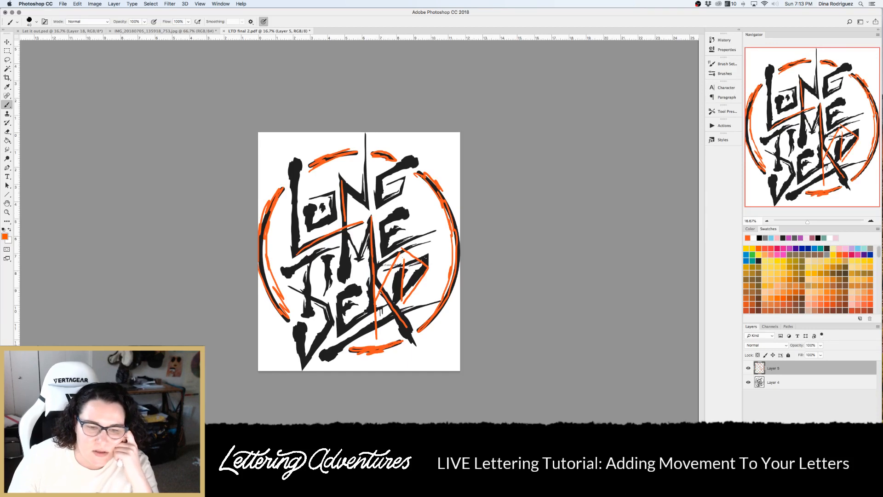
Switch to Chrome to view the Critique e-mail with the LTD final 2.pdf attachment, and return to Photoshop
{"action": "key", "text": "super+Tab"}
{"action": "left_click_drag", "start_coordinate": [462, 59], "coordinate": [576, 51]}
{"action": "left_click_drag", "start_coordinate": [784, 385], "coordinate": [576, 281]}
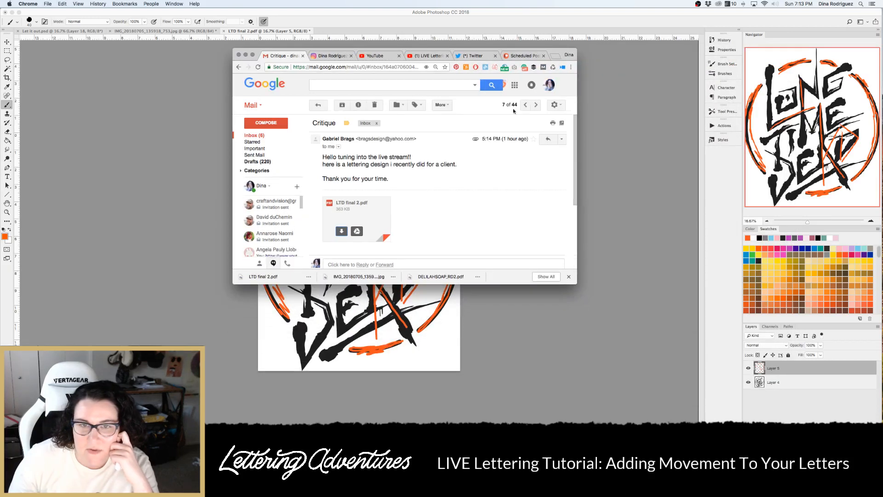
{"action": "double_click", "coordinate": [460, 48]}
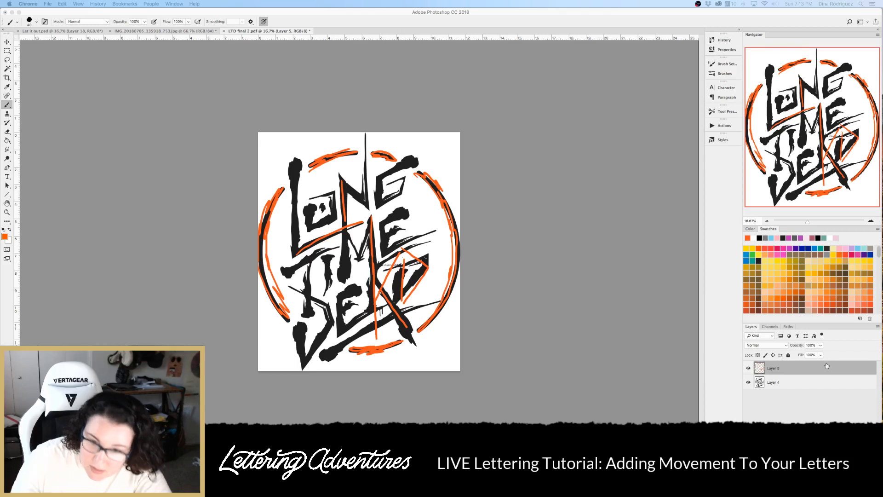
{"action": "left_click", "coordinate": [637, 373]}
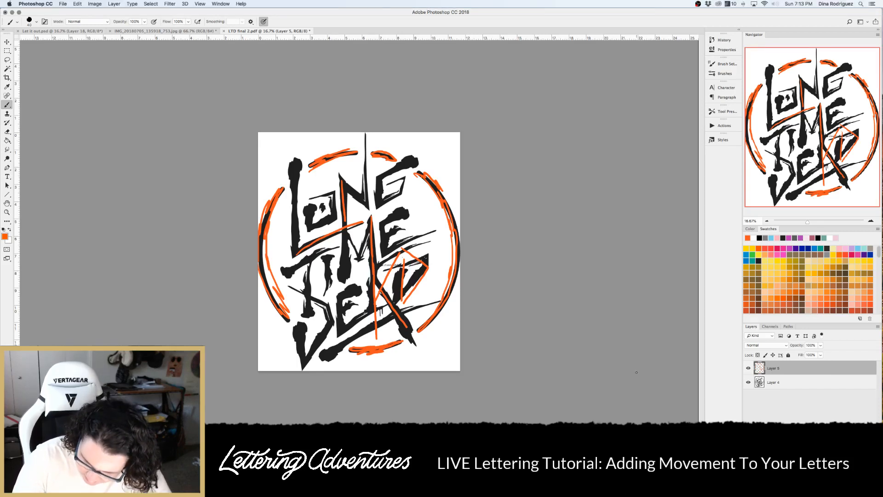
Enlarge the Eraser to 125 px and erase the orange K strokes over the A of "DEAD"
{"action": "key", "text": "e"}
{"action": "key", "text": "bracketright"}
{"action": "key", "text": "bracketright"}
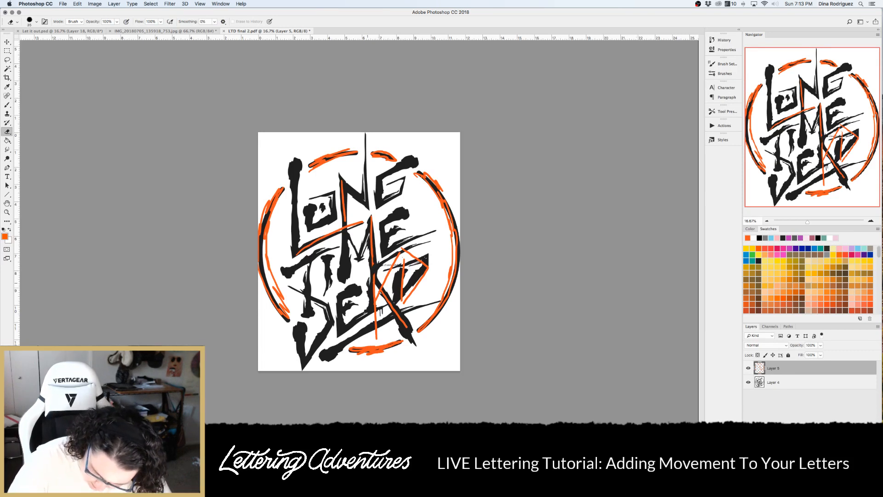
{"action": "key", "text": "bracketright"}
{"action": "key", "text": "bracketright"}
{"action": "key", "text": "bracketright"}
{"action": "key", "text": "bracketright"}
{"action": "key", "text": "bracketright"}
{"action": "key", "text": "bracketright"}
{"action": "key", "text": "bracketright"}
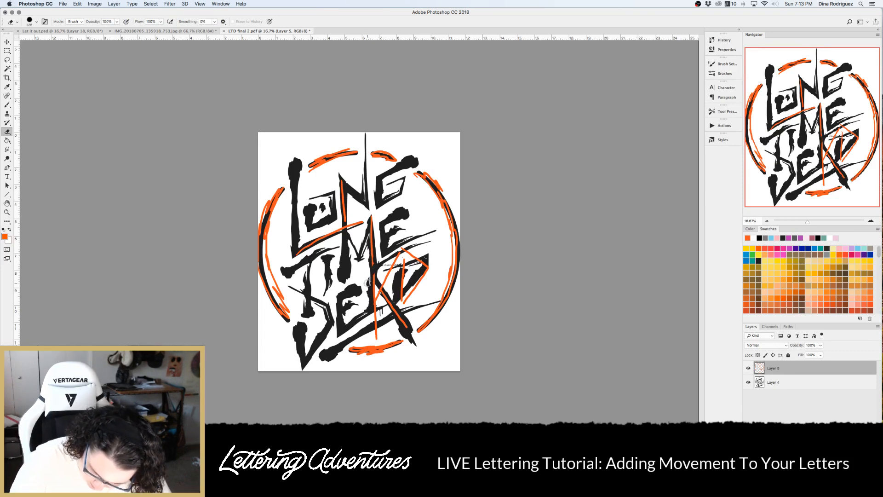
{"action": "mouse_move", "coordinate": [368, 282]}
{"action": "left_mouse_down"}
{"action": "mouse_move", "coordinate": [372, 317]}
{"action": "mouse_move", "coordinate": [384, 340]}
{"action": "mouse_move", "coordinate": [394, 311]}
{"action": "mouse_move", "coordinate": [408, 328]}
{"action": "left_mouse_up"}
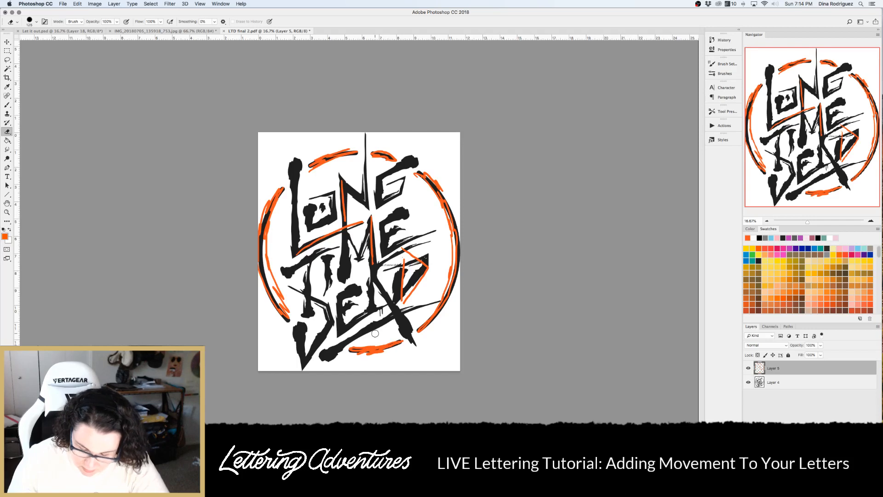
Brush an orange A with two legs and a crossbar over the A of "DEAD", starting beneath the M's stem
{"action": "key", "text": "b"}
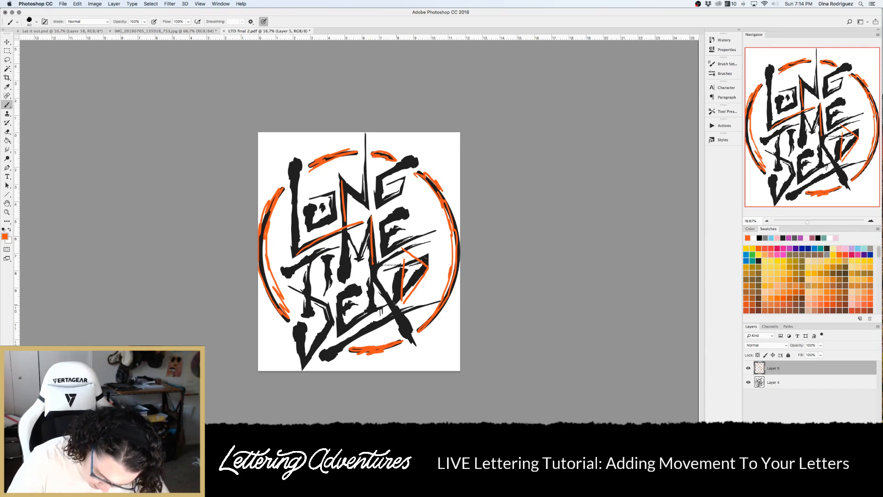
{"action": "left_click_drag", "start_coordinate": [374, 275], "coordinate": [368, 320]}
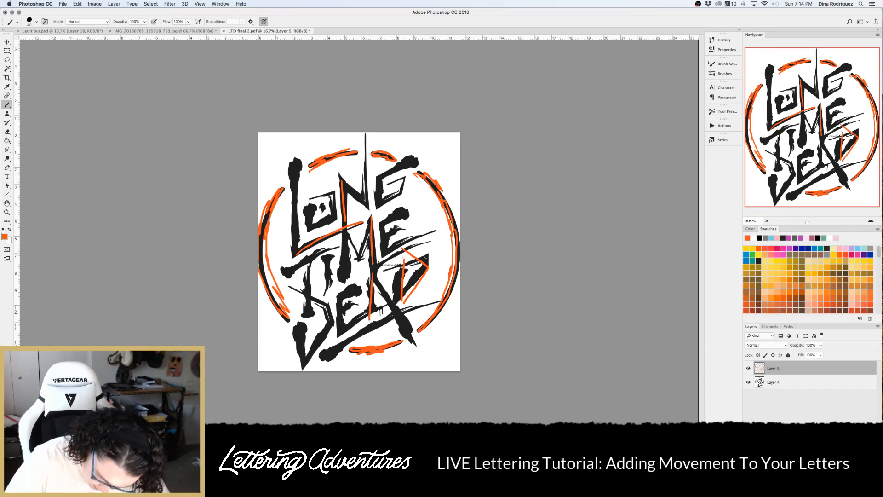
{"action": "left_click_drag", "start_coordinate": [374, 272], "coordinate": [410, 330]}
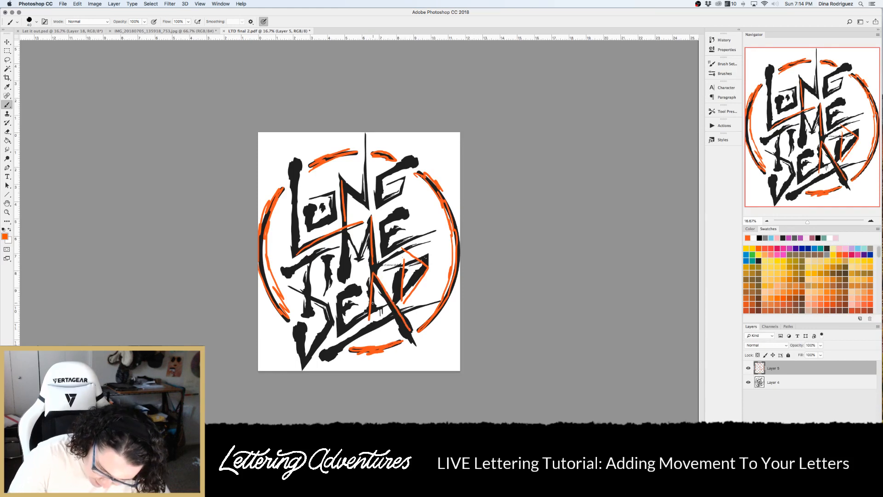
{"action": "left_click_drag", "start_coordinate": [373, 302], "coordinate": [386, 297]}
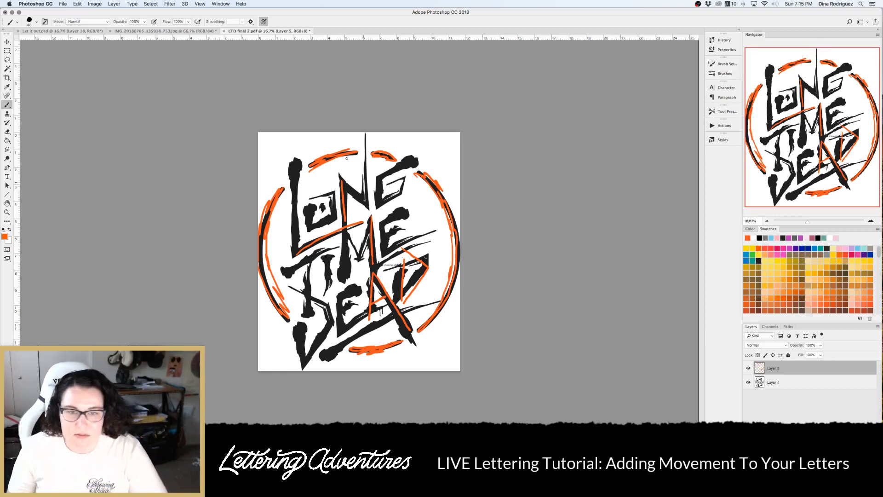
Export the marked-up lettering as LTD final 2.png to the Desktop
{"action": "left_click", "coordinate": [63, 4]}
{"action": "mouse_move", "coordinate": [133, 92]}
{"action": "left_click", "coordinate": [185, 92]}
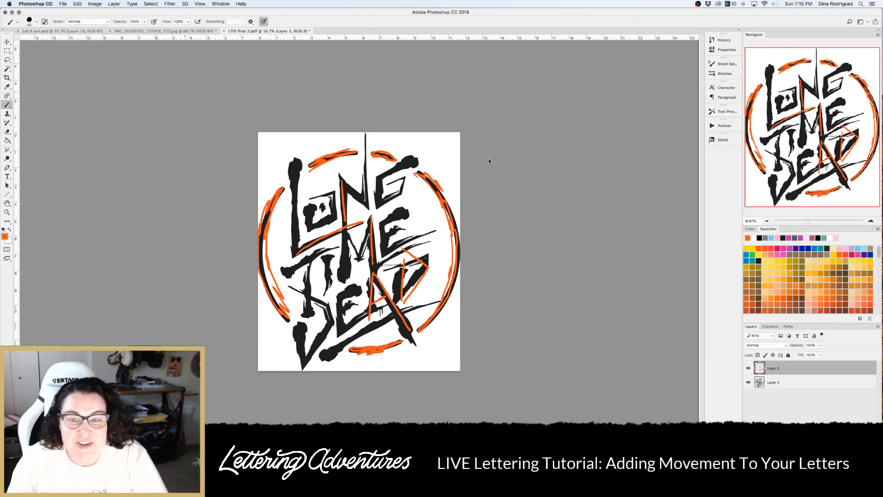
{"action": "left_click", "coordinate": [341, 111]}
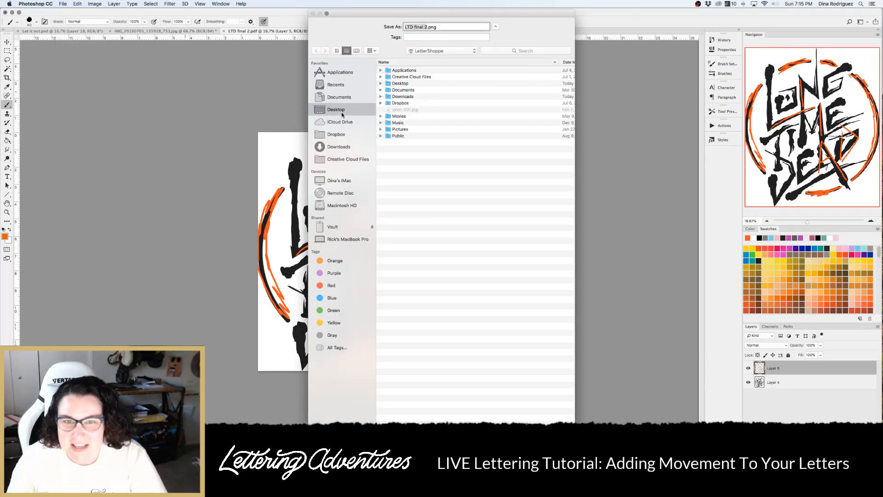
{"action": "key", "text": "Return"}
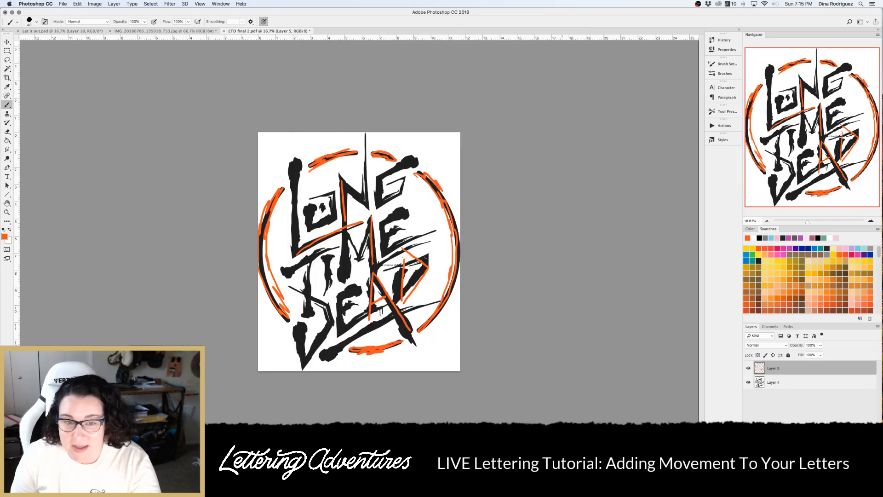
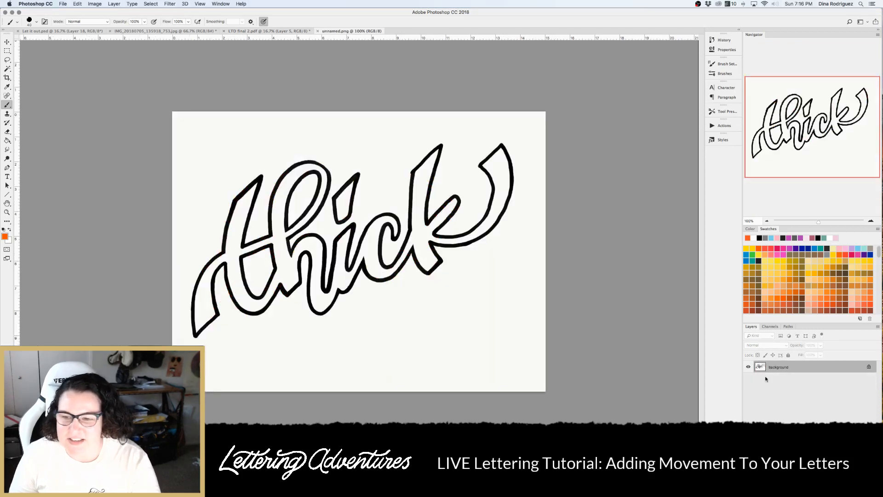
Add a blank layer above the "thick" lettering in unnamed.png and pick the orange swatch
{"action": "key", "text": "super+alt+shift+n"}
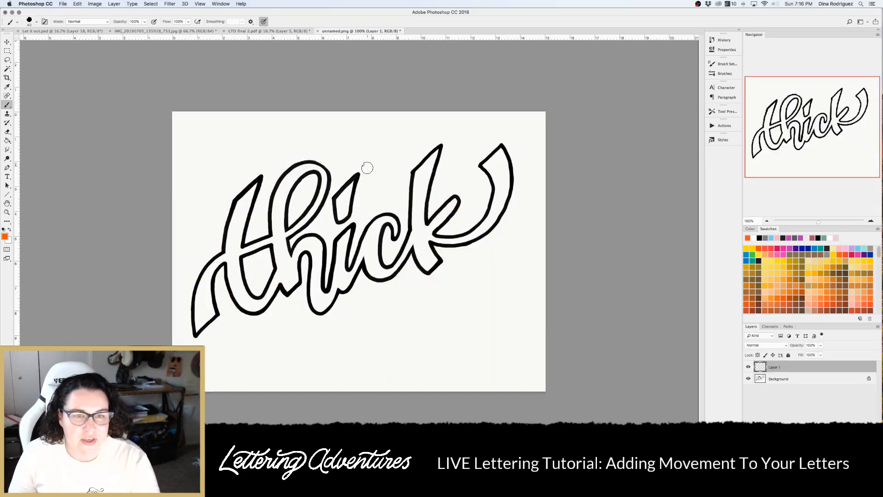
{"action": "left_click", "coordinate": [748, 238]}
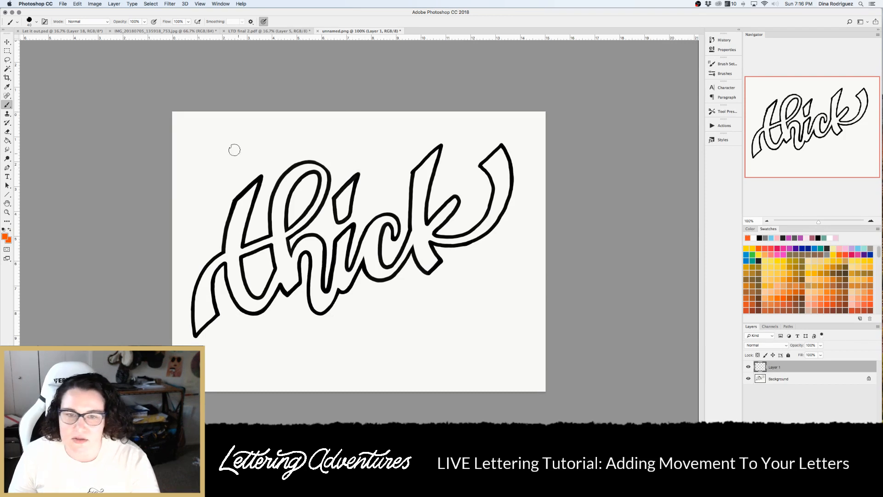
{"action": "left_click", "coordinate": [94, 4]}
{"action": "mouse_move", "coordinate": [82, 4]}
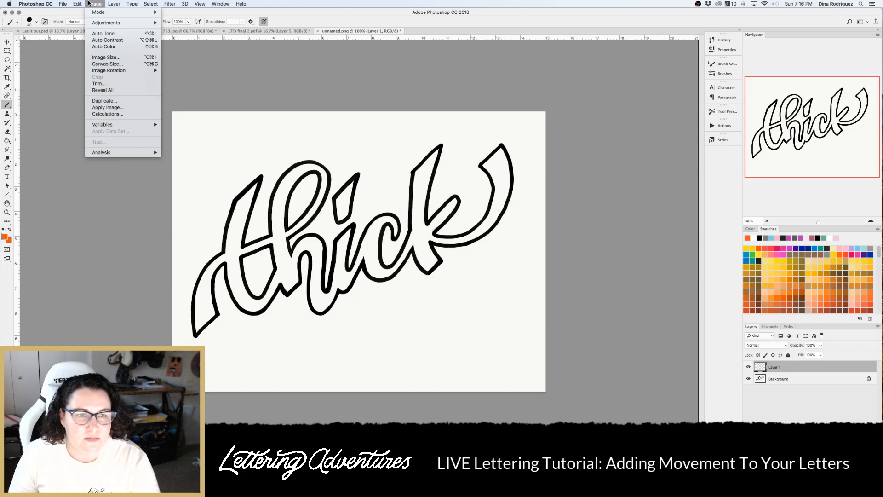
{"action": "mouse_move", "coordinate": [116, 3]}
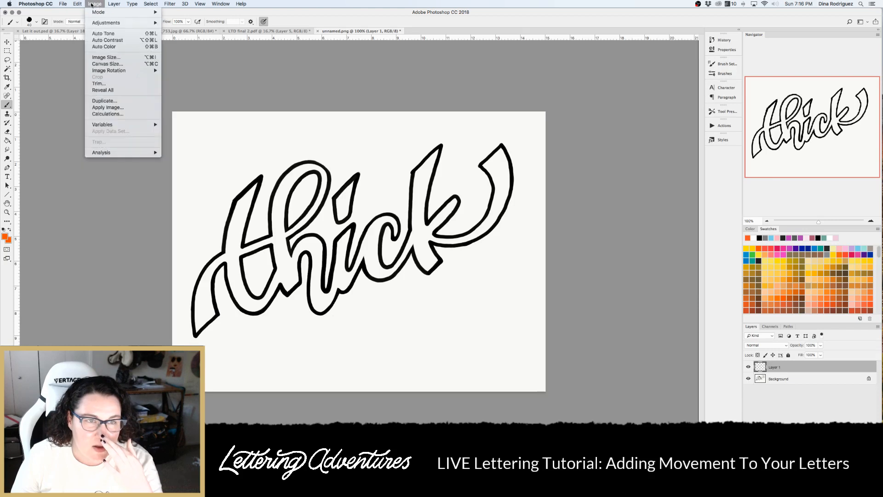
{"action": "left_click", "coordinate": [486, 171]}
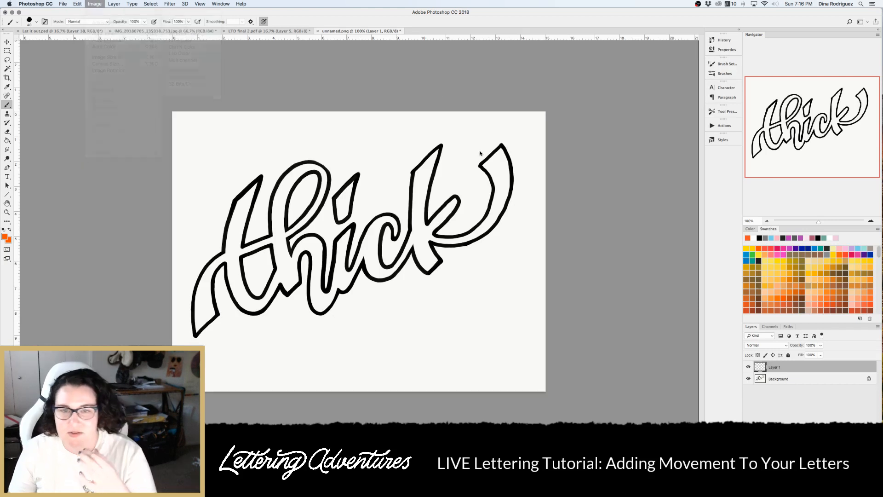
Shrink the brush and draw slanted orange guide lines along the differing lower edges of the letters in "thick"
{"action": "key", "text": "bracketleft"}
{"action": "key", "text": "bracketleft"}
{"action": "key", "text": "bracketleft"}
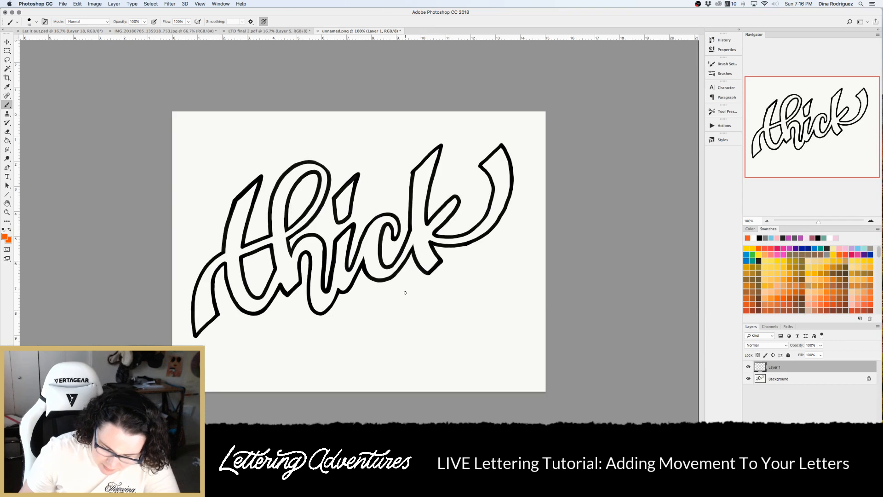
{"action": "left_click_drag", "start_coordinate": [490, 243], "coordinate": [234, 351]}
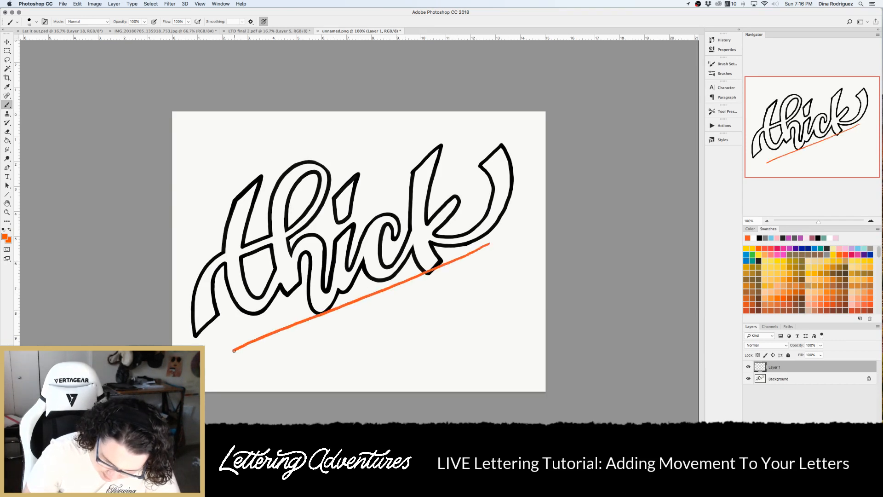
{"action": "left_click_drag", "start_coordinate": [389, 269], "coordinate": [232, 336]}
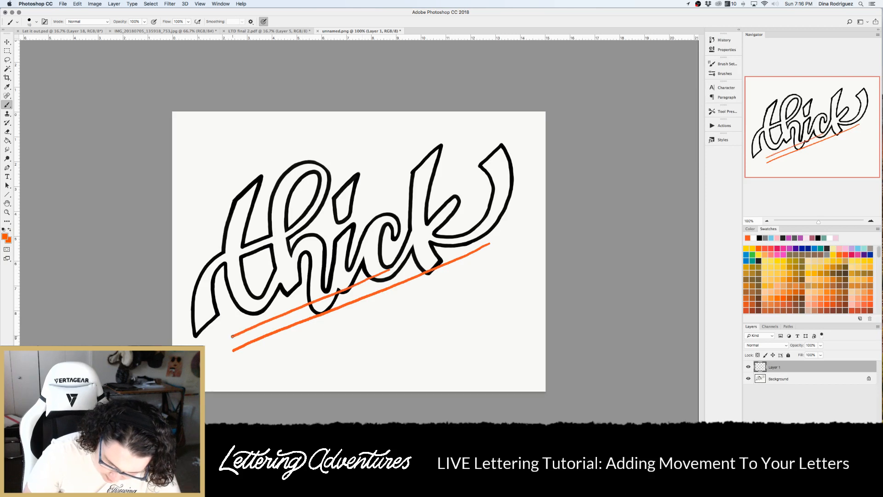
{"action": "mouse_move", "coordinate": [318, 283]}
{"action": "left_mouse_down"}
{"action": "mouse_move", "coordinate": [252, 305]}
{"action": "mouse_move", "coordinate": [292, 304]}
{"action": "left_mouse_up"}
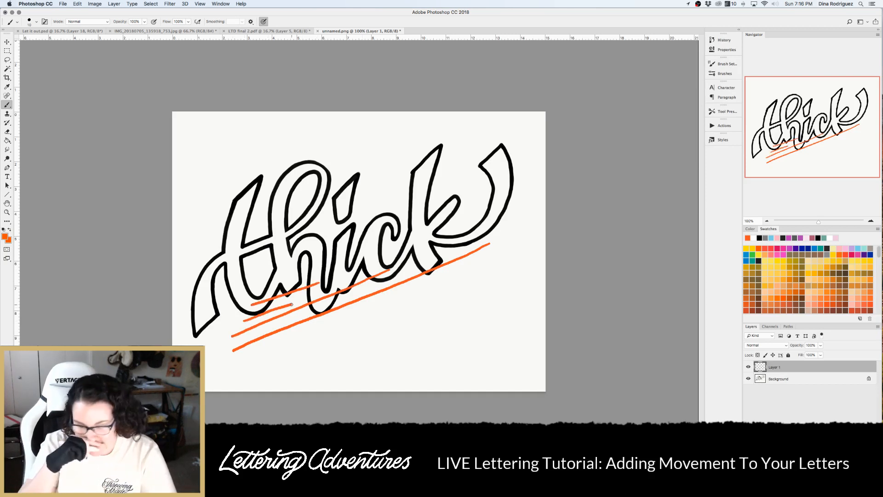
Write a small orange sample of "thick" below the main lettering and underline it with slanted baselines
{"action": "mouse_move", "coordinate": [383, 319]}
{"action": "left_mouse_down"}
{"action": "mouse_move", "coordinate": [397, 341]}
{"action": "mouse_move", "coordinate": [391, 328]}
{"action": "mouse_move", "coordinate": [411, 334]}
{"action": "mouse_move", "coordinate": [418, 315]}
{"action": "mouse_move", "coordinate": [437, 325]}
{"action": "mouse_move", "coordinate": [447, 316]}
{"action": "left_mouse_up"}
{"action": "mouse_move", "coordinate": [386, 337]}
{"action": "left_mouse_down"}
{"action": "mouse_move", "coordinate": [457, 309]}
{"action": "mouse_move", "coordinate": [414, 335]}
{"action": "mouse_move", "coordinate": [469, 315]}
{"action": "left_mouse_up"}
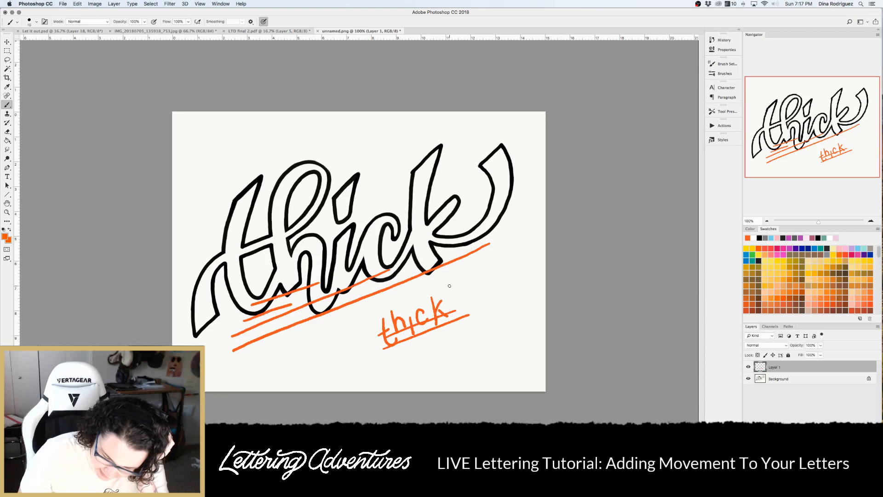
Sketch orange corrections over the k's curved arm, the t's entry stroke with a curled end, and the t's narrower stem
{"action": "mouse_move", "coordinate": [430, 223]}
{"action": "left_mouse_down"}
{"action": "mouse_move", "coordinate": [449, 190]}
{"action": "mouse_move", "coordinate": [452, 200]}
{"action": "mouse_move", "coordinate": [433, 230]}
{"action": "mouse_move", "coordinate": [453, 229]}
{"action": "mouse_move", "coordinate": [446, 245]}
{"action": "mouse_move", "coordinate": [478, 223]}
{"action": "mouse_move", "coordinate": [494, 189]}
{"action": "mouse_move", "coordinate": [475, 177]}
{"action": "mouse_move", "coordinate": [499, 153]}
{"action": "mouse_move", "coordinate": [511, 161]}
{"action": "mouse_move", "coordinate": [511, 182]}
{"action": "left_mouse_up"}
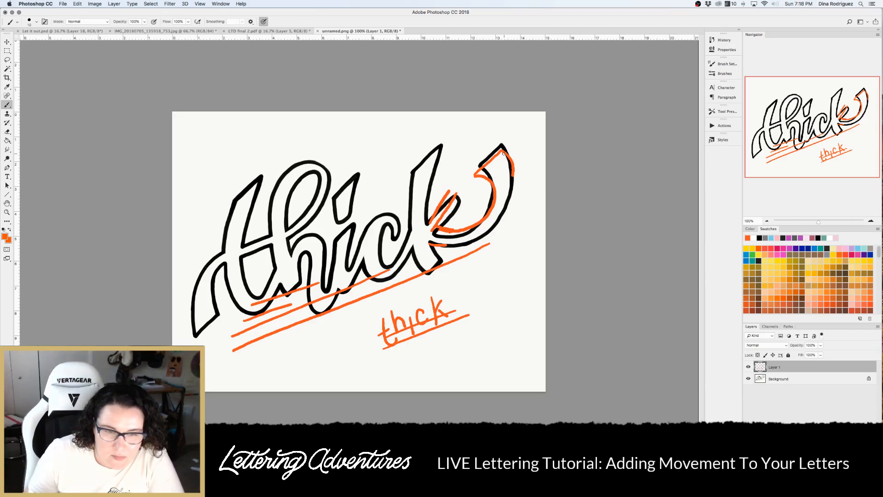
{"action": "mouse_move", "coordinate": [222, 305]}
{"action": "left_mouse_down"}
{"action": "mouse_move", "coordinate": [199, 303]}
{"action": "mouse_move", "coordinate": [190, 277]}
{"action": "mouse_move", "coordinate": [209, 258]}
{"action": "mouse_move", "coordinate": [260, 243]}
{"action": "left_mouse_up"}
{"action": "mouse_move", "coordinate": [222, 304]}
{"action": "left_mouse_down"}
{"action": "mouse_move", "coordinate": [210, 265]}
{"action": "mouse_move", "coordinate": [228, 257]}
{"action": "left_mouse_up"}
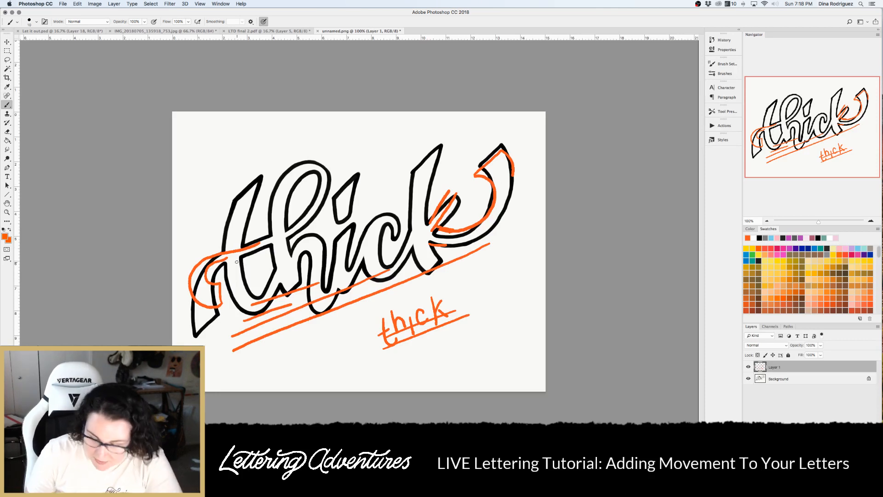
{"action": "mouse_move", "coordinate": [263, 212]}
{"action": "left_mouse_down"}
{"action": "mouse_move", "coordinate": [269, 267]}
{"action": "mouse_move", "coordinate": [250, 282]}
{"action": "mouse_move", "coordinate": [251, 228]}
{"action": "mouse_move", "coordinate": [264, 214]}
{"action": "left_mouse_up"}
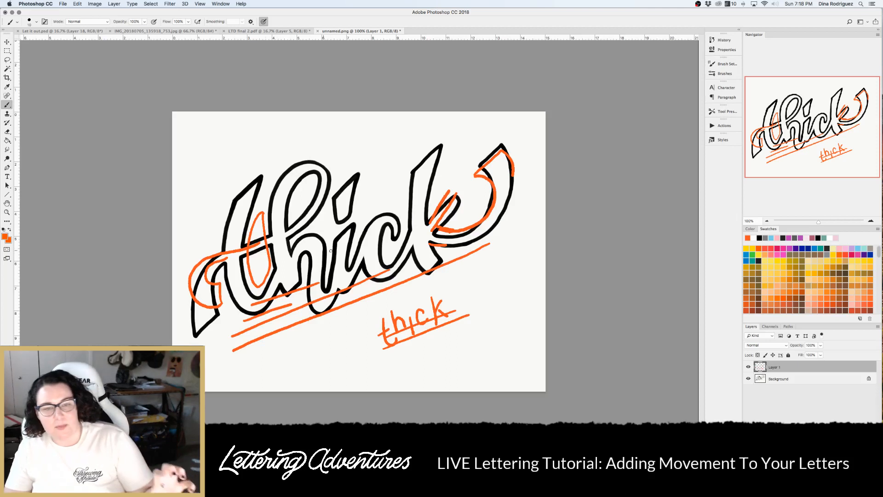
Hatch the gaps between h and i, i and c, and c and k with short orange strokes to mark letter spacing
{"action": "left_click_drag", "start_coordinate": [326, 245], "coordinate": [335, 244]}
{"action": "mouse_move", "coordinate": [325, 254]}
{"action": "left_mouse_down"}
{"action": "mouse_move", "coordinate": [335, 252]}
{"action": "mouse_move", "coordinate": [334, 261]}
{"action": "left_mouse_up"}
{"action": "left_click_drag", "start_coordinate": [322, 271], "coordinate": [329, 269]}
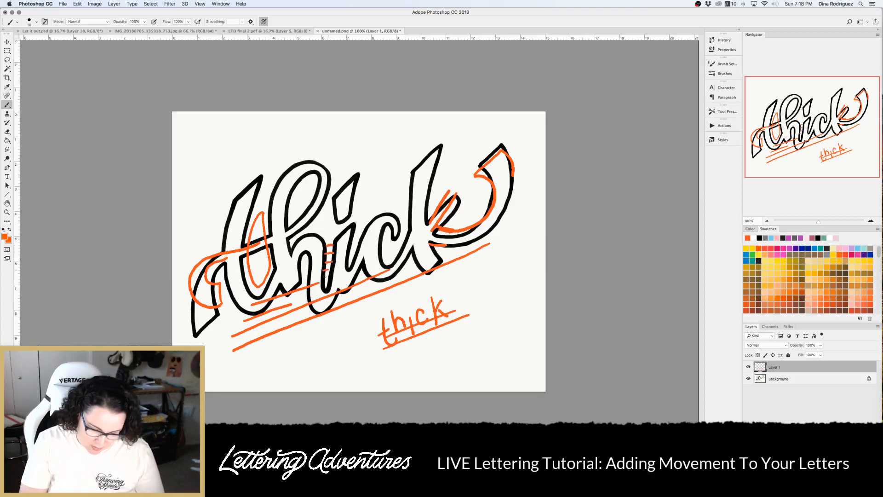
{"action": "left_click_drag", "start_coordinate": [352, 235], "coordinate": [363, 233]}
{"action": "left_click_drag", "start_coordinate": [353, 242], "coordinate": [360, 245]}
{"action": "left_click_drag", "start_coordinate": [347, 262], "coordinate": [355, 258]}
{"action": "left_click_drag", "start_coordinate": [396, 222], "coordinate": [409, 216]}
{"action": "left_click_drag", "start_coordinate": [398, 228], "coordinate": [411, 223]}
{"action": "left_click_drag", "start_coordinate": [397, 234], "coordinate": [410, 230]}
{"action": "left_click_drag", "start_coordinate": [399, 243], "coordinate": [412, 236]}
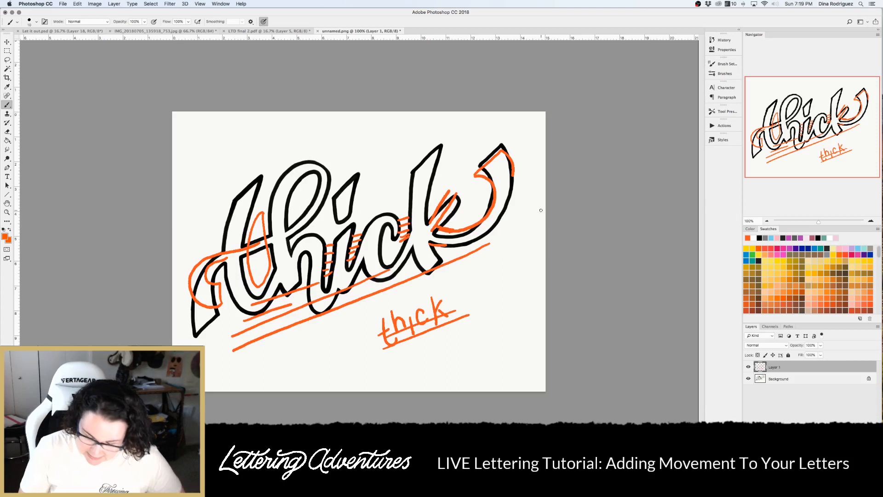
Draw a slanted orange guide line across the ascender tops and redraw the h's loop and the k's stem to meet it
{"action": "left_click_drag", "start_coordinate": [218, 209], "coordinate": [435, 121]}
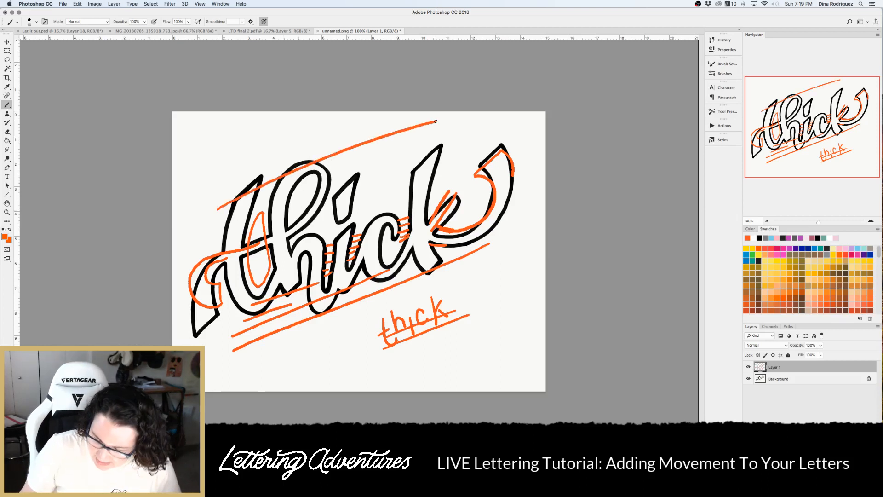
{"action": "key", "text": "super+z"}
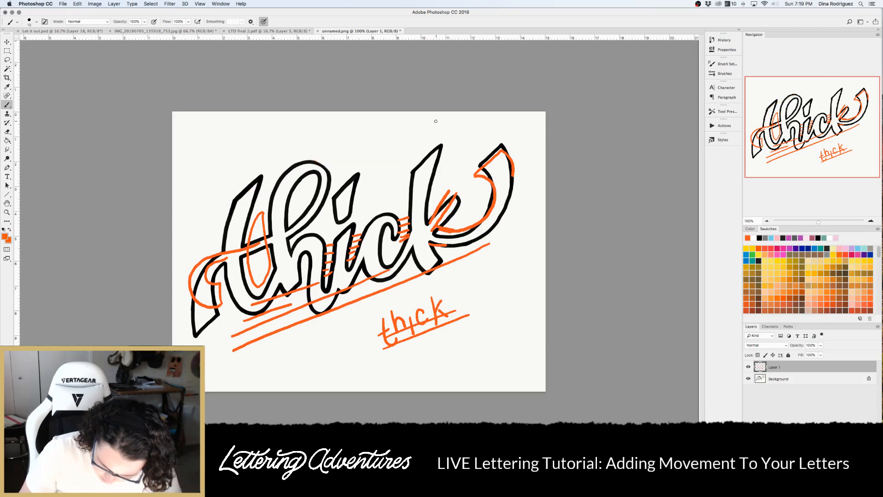
{"action": "left_click_drag", "start_coordinate": [228, 200], "coordinate": [469, 133]}
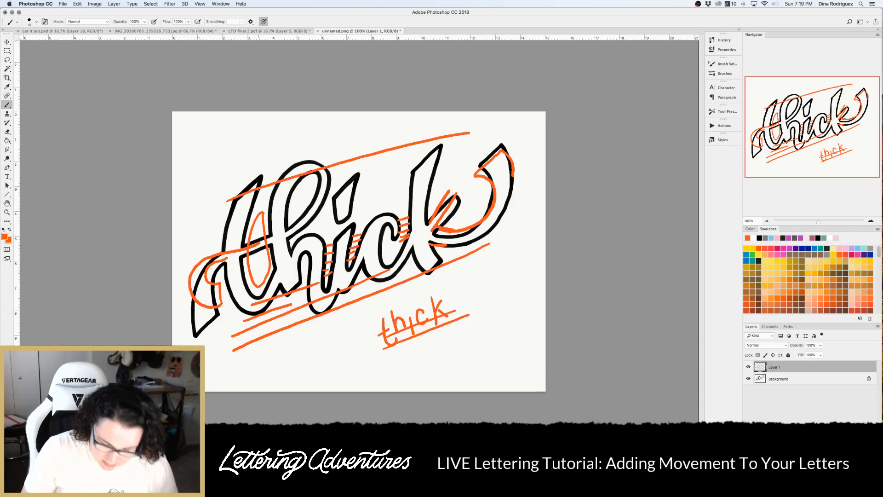
{"action": "mouse_move", "coordinate": [288, 246]}
{"action": "left_mouse_down"}
{"action": "mouse_move", "coordinate": [289, 198]}
{"action": "mouse_move", "coordinate": [309, 178]}
{"action": "mouse_move", "coordinate": [303, 212]}
{"action": "mouse_move", "coordinate": [271, 217]}
{"action": "mouse_move", "coordinate": [304, 173]}
{"action": "mouse_move", "coordinate": [322, 194]}
{"action": "left_mouse_up"}
{"action": "mouse_move", "coordinate": [415, 144]}
{"action": "left_mouse_down"}
{"action": "mouse_move", "coordinate": [414, 184]}
{"action": "mouse_move", "coordinate": [427, 141]}
{"action": "mouse_move", "coordinate": [440, 157]}
{"action": "mouse_move", "coordinate": [433, 197]}
{"action": "left_mouse_up"}
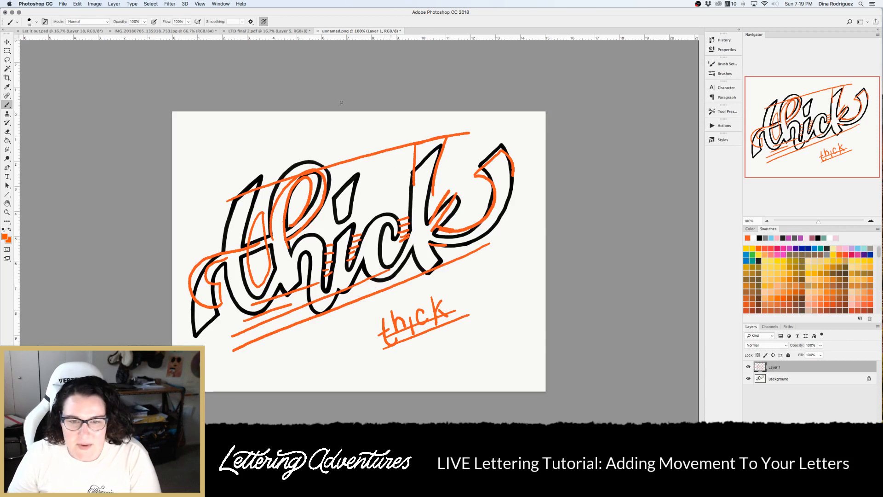
Export the marked-up "thick" lettering as a PNG to the Desktop
{"action": "left_click", "coordinate": [8, 42]}
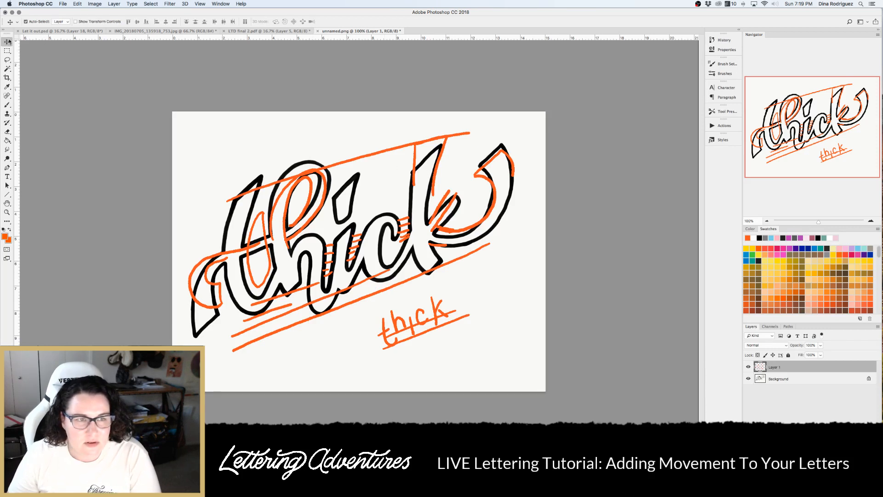
{"action": "left_click", "coordinate": [61, 4]}
{"action": "mouse_move", "coordinate": [110, 92]}
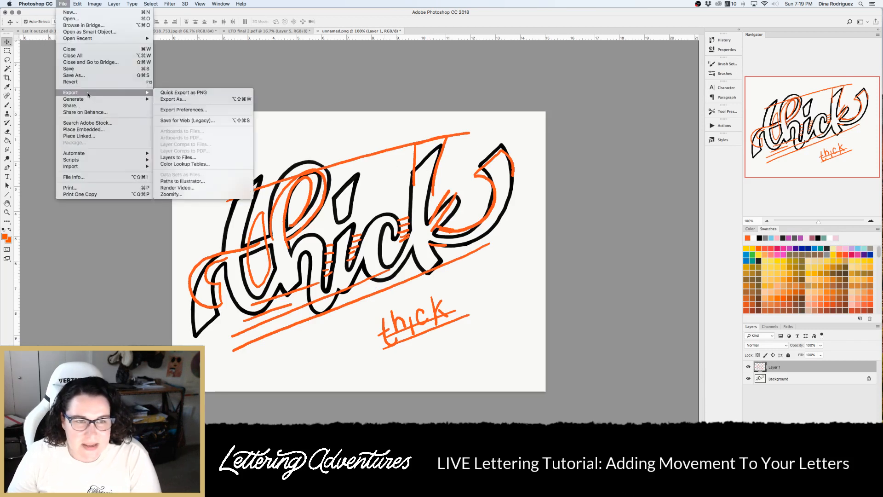
{"action": "left_click", "coordinate": [178, 93]}
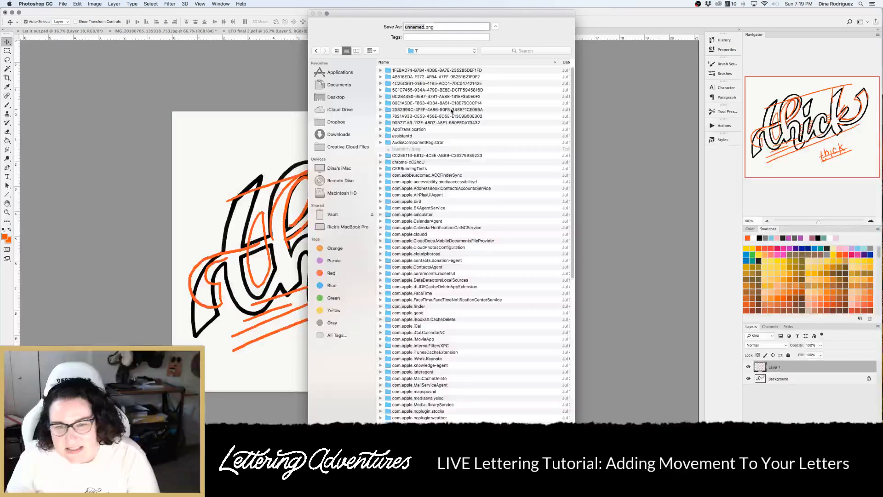
{"action": "left_click", "coordinate": [337, 99]}
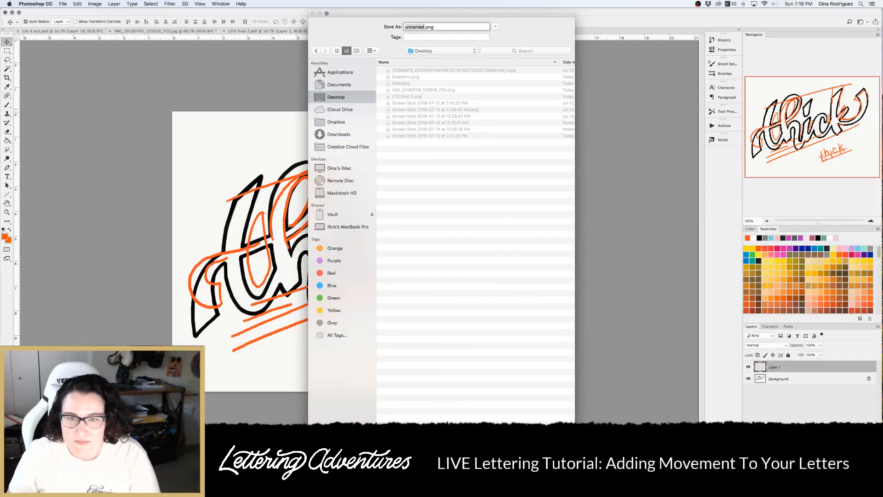
{"action": "key", "text": "Return"}
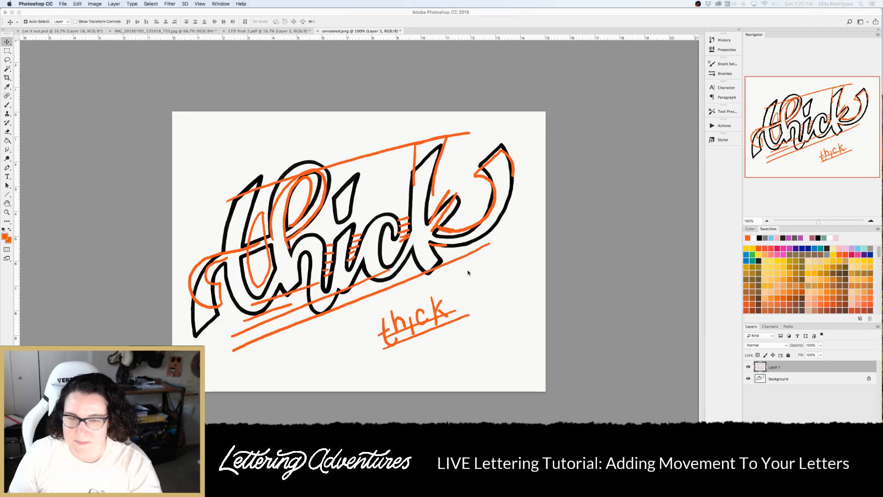
Open the next submission, 20180716_135027.jpg, from the Downloads folder in Photoshop
{"action": "left_click", "coordinate": [492, 153]}
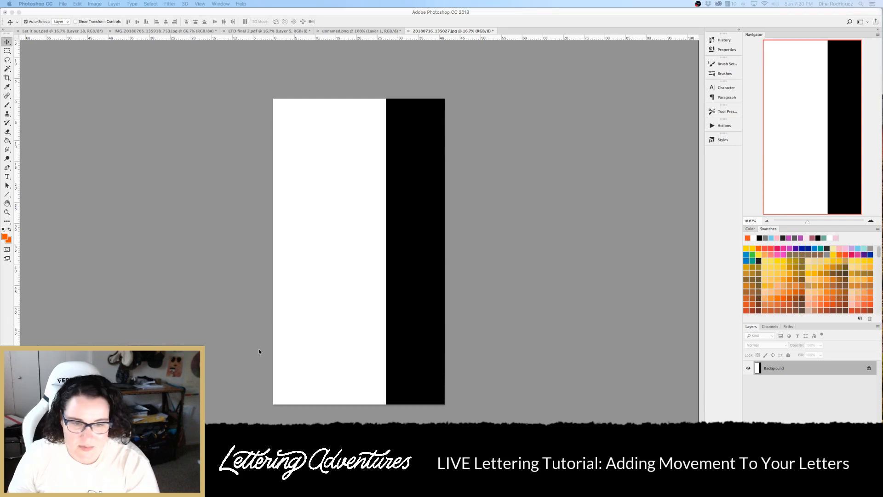
{"action": "left_click", "coordinate": [408, 31]}
{"action": "key", "text": "super+Tab"}
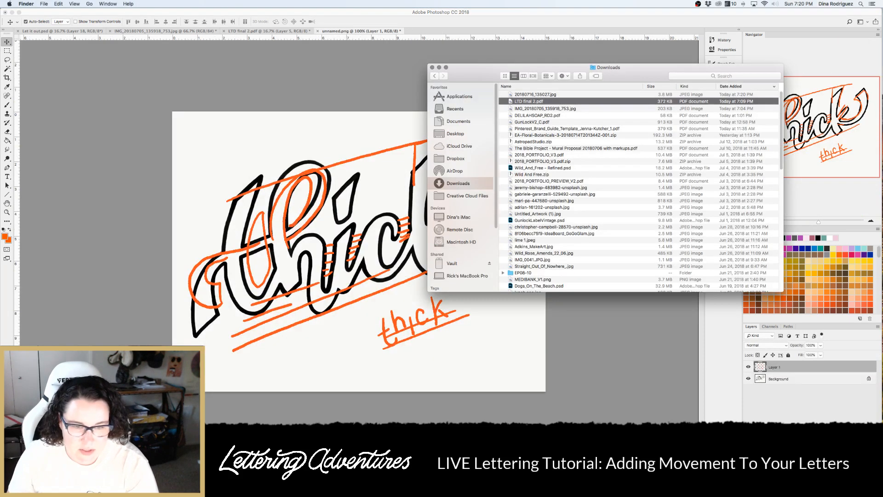
{"action": "left_click", "coordinate": [552, 95]}
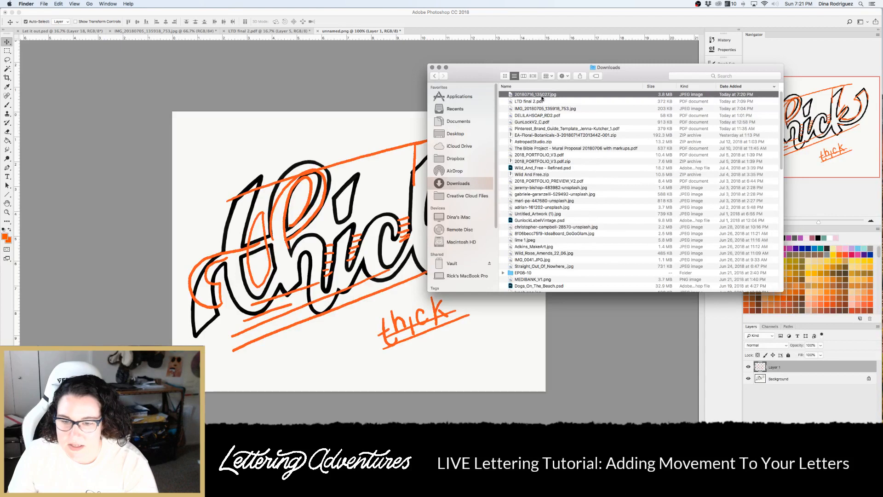
{"action": "key", "text": "super+o"}
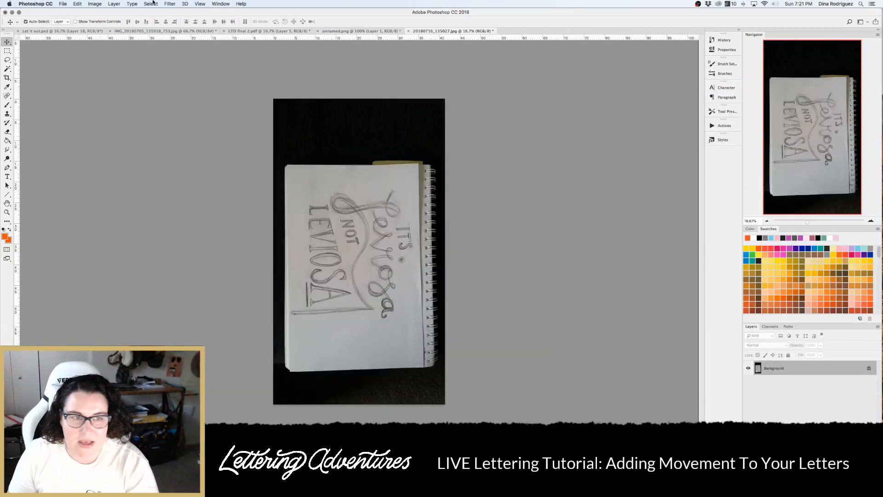
Try rotating the sideways "Leviosa" photo 90° clockwise, and undo the rotation
{"action": "left_click", "coordinate": [78, 3]}
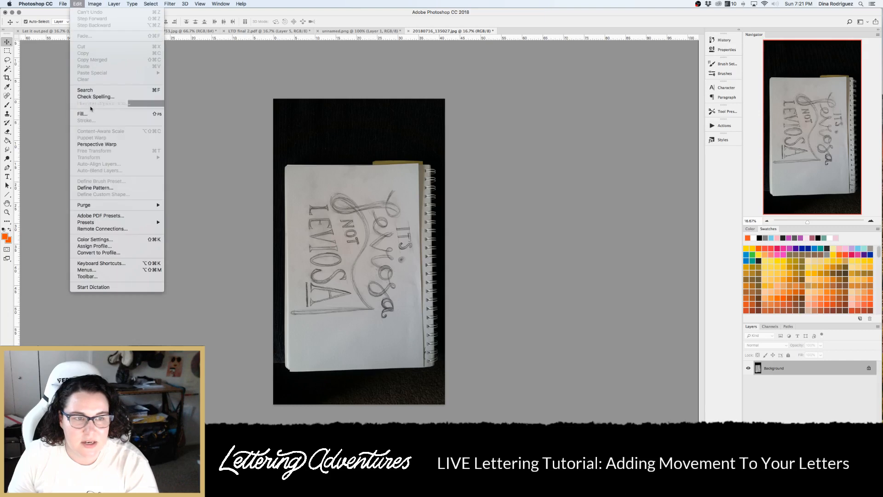
{"action": "mouse_move", "coordinate": [94, 4]}
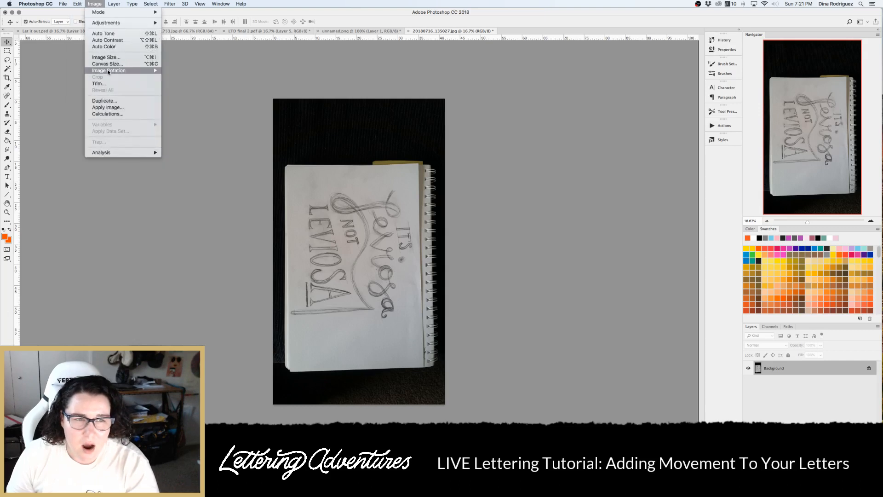
{"action": "mouse_move", "coordinate": [130, 72]}
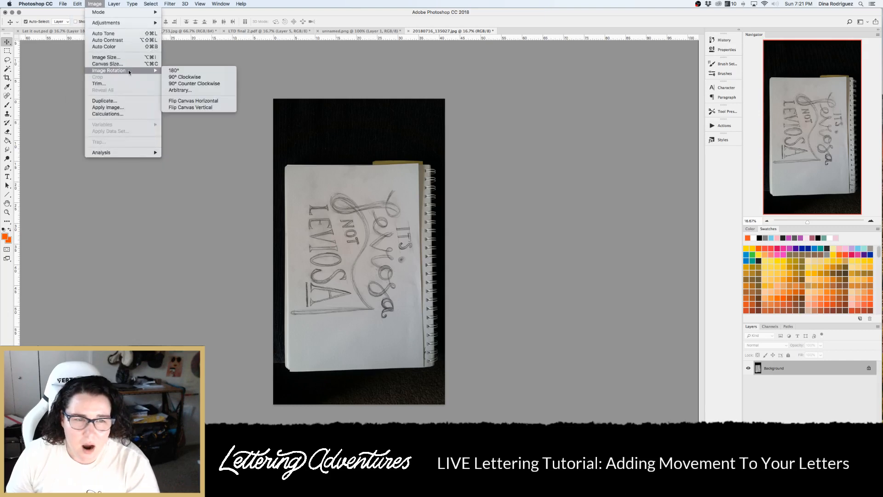
{"action": "left_click", "coordinate": [203, 77]}
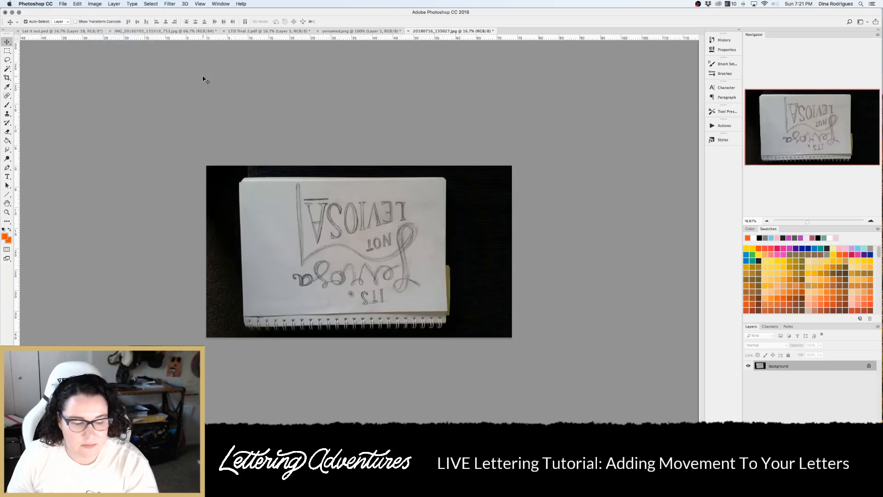
{"action": "key", "text": "super+z"}
Rotate the "Leviosa" photo 90° counterclockwise and add a blank layer above it
{"action": "left_click", "coordinate": [112, 4]}
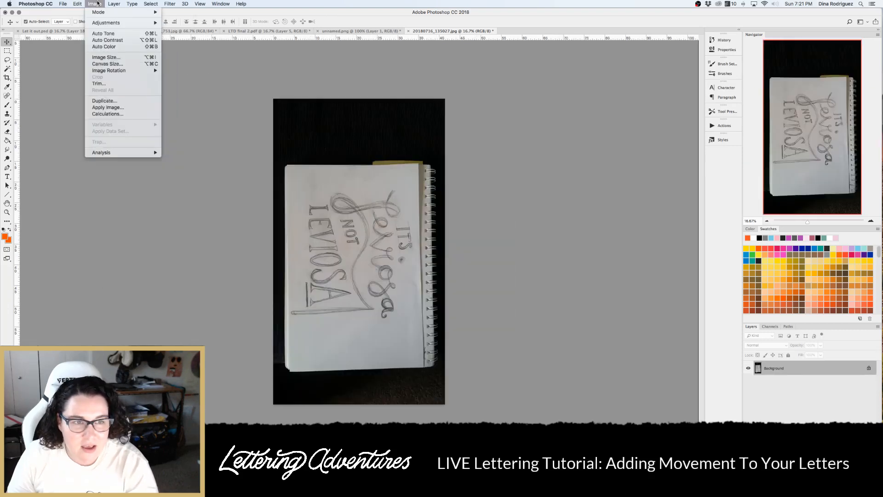
{"action": "mouse_move", "coordinate": [95, 4]}
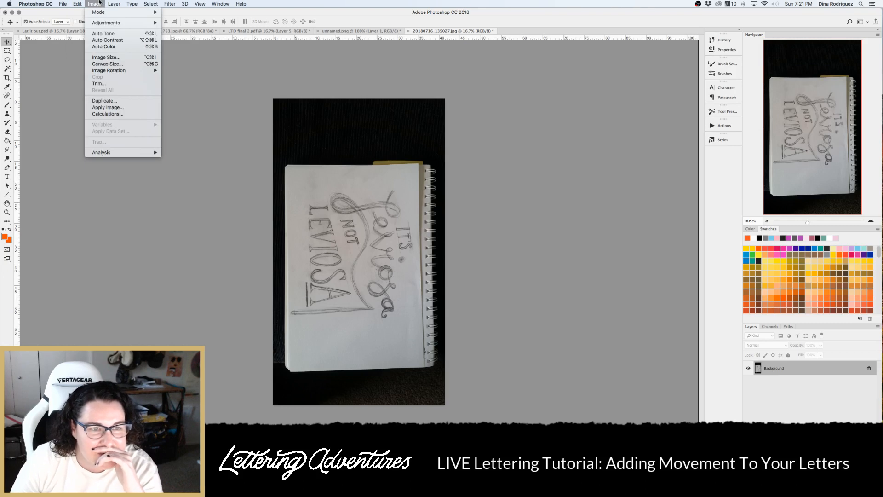
{"action": "mouse_move", "coordinate": [132, 71]}
{"action": "left_click", "coordinate": [186, 84]}
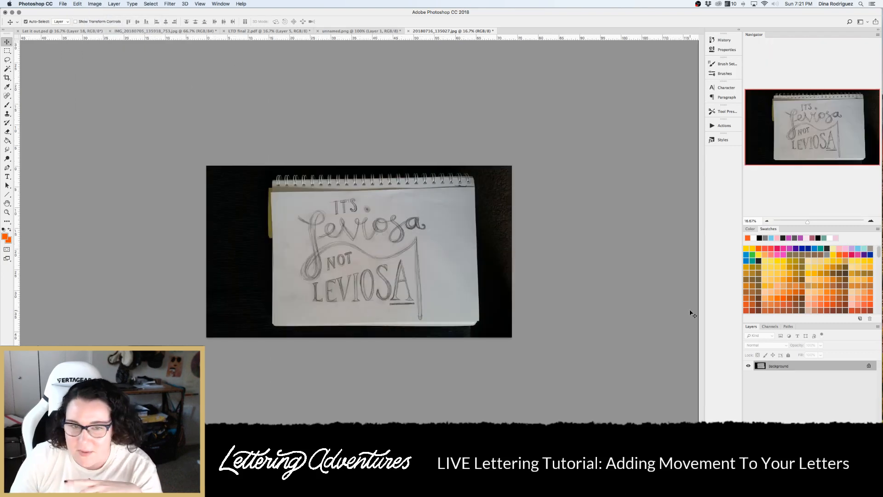
{"action": "key", "text": "super+alt+shift+n"}
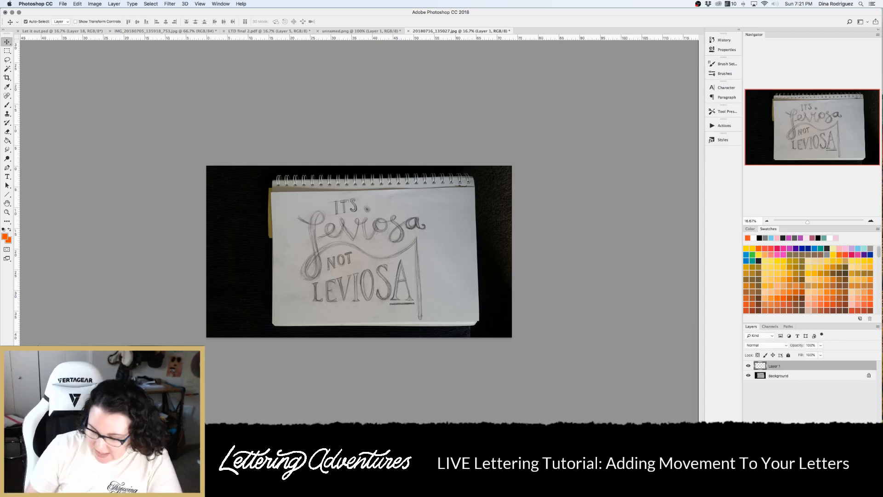
Brush two vertical orange guide lines, one through the first L of "LEVIOSA" and one past the script word's final a
{"action": "key", "text": "super+equal"}
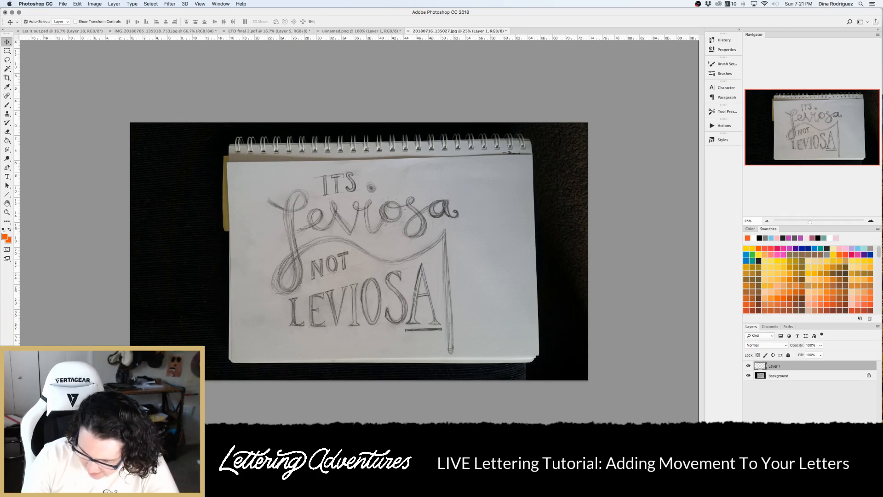
{"action": "key", "text": "b"}
{"action": "key", "text": "super+equal"}
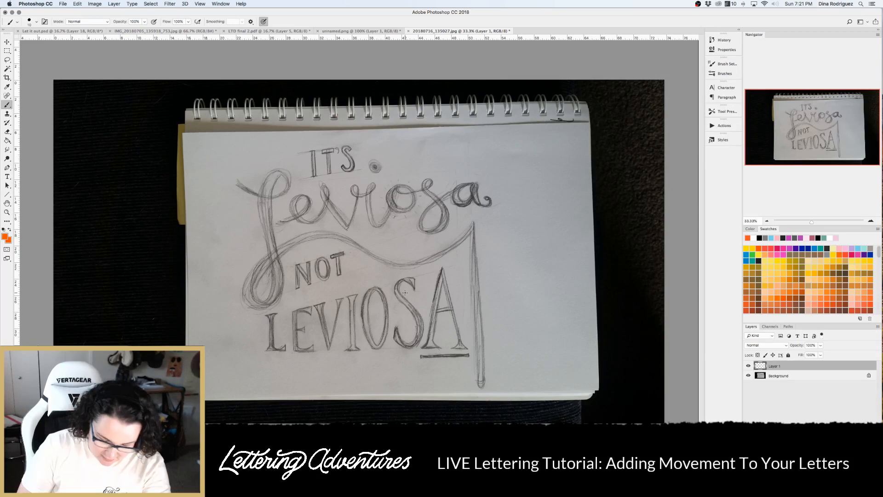
{"action": "left_click_drag", "start_coordinate": [263, 184], "coordinate": [262, 144]}
{"action": "left_click_drag", "start_coordinate": [465, 355], "coordinate": [466, 146]}
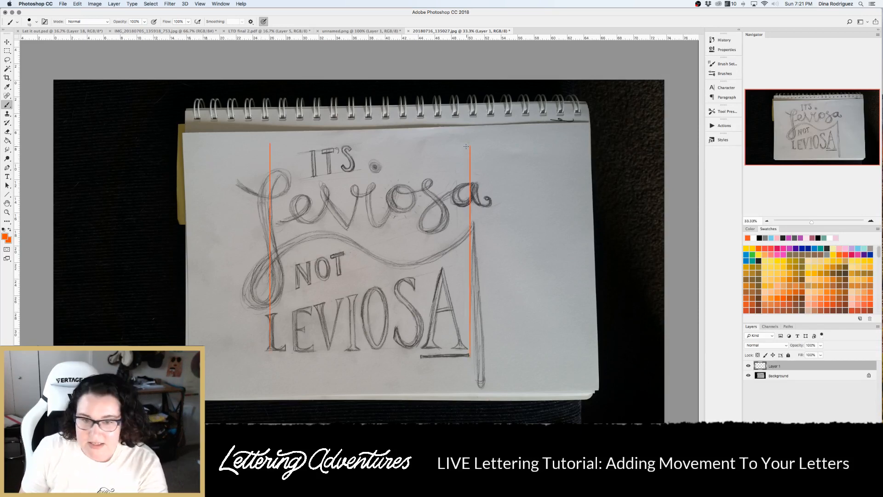
{"action": "key", "text": "super+z"}
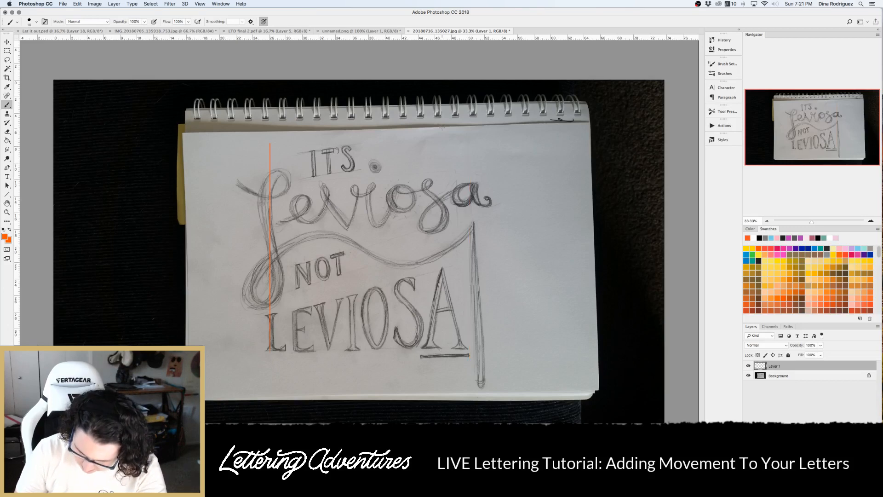
{"action": "left_click_drag", "start_coordinate": [489, 356], "coordinate": [489, 155]}
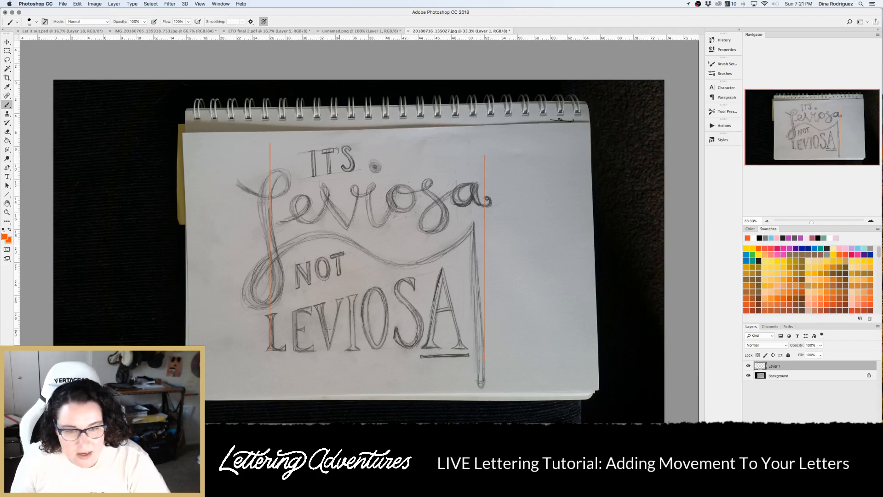
Draw an orange baseline under "LEVIOSA", a slanted line along its tops, and parallel slanted lines below and above "NOT"
{"action": "left_click_drag", "start_coordinate": [468, 349], "coordinate": [265, 350]}
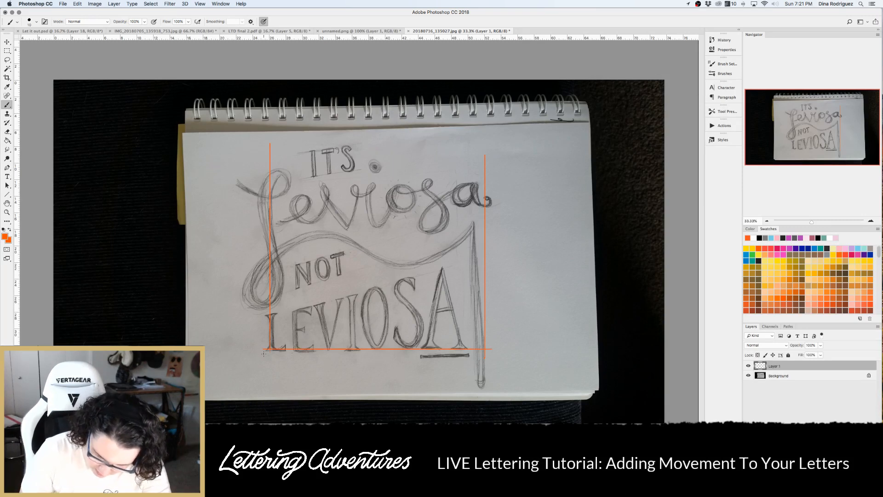
{"action": "left_click_drag", "start_coordinate": [265, 317], "coordinate": [500, 249]}
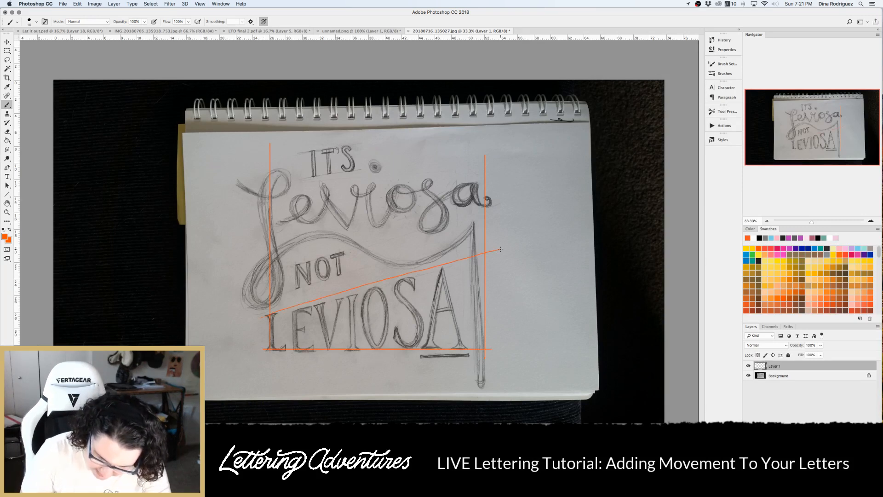
{"action": "left_click_drag", "start_coordinate": [322, 279], "coordinate": [358, 268]}
{"action": "left_click_drag", "start_coordinate": [291, 267], "coordinate": [352, 249]}
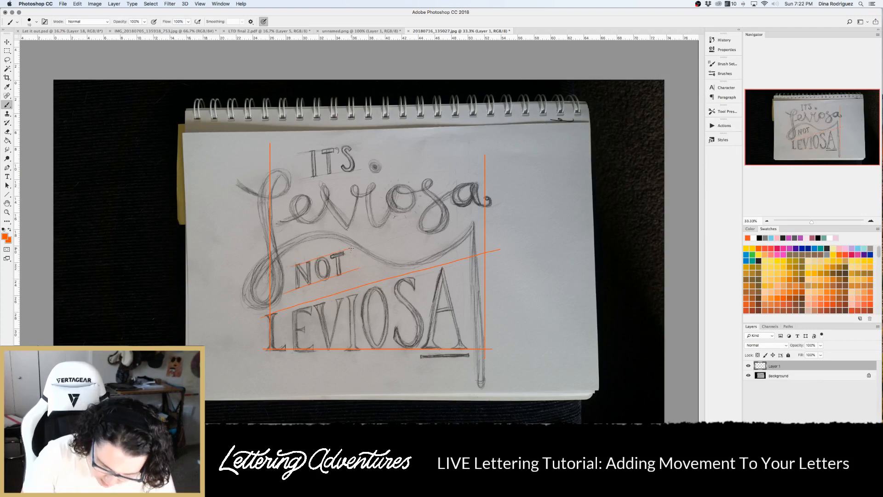
Draw orange guide lines along the bottoms and tops of the lowercase letters in the script "Leviosa"
{"action": "left_click_drag", "start_coordinate": [282, 231], "coordinate": [483, 223]}
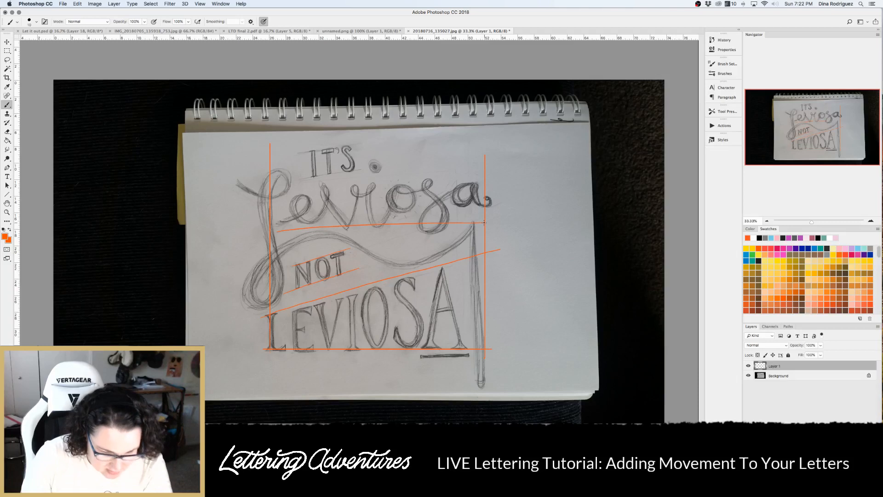
{"action": "left_click_drag", "start_coordinate": [482, 176], "coordinate": [289, 177]}
{"action": "key", "text": "super+z"}
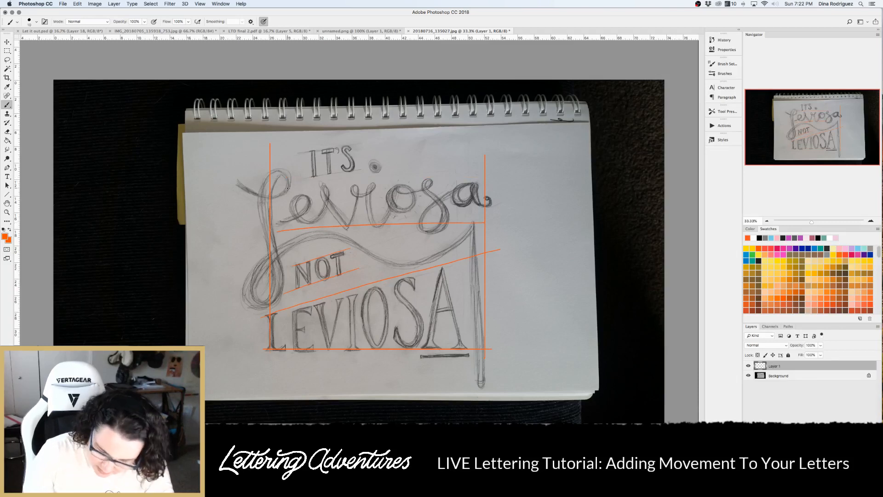
{"action": "left_click", "coordinate": [286, 183], "text": "shift"}
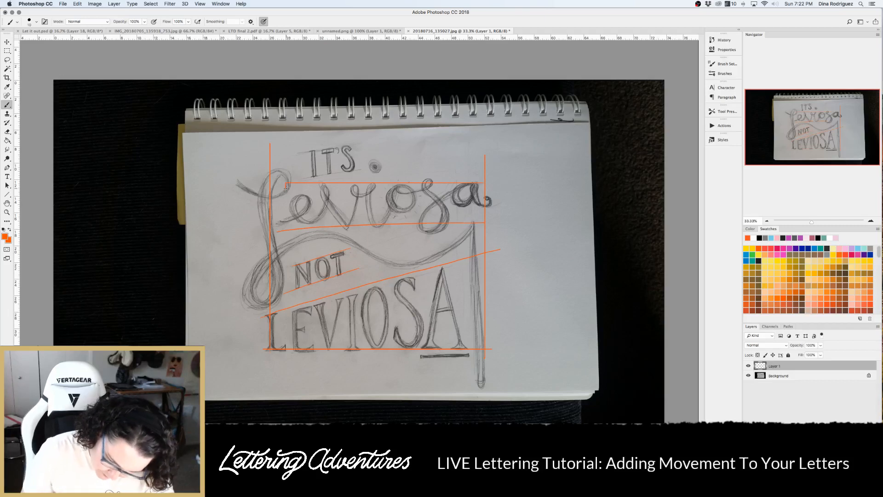
{"action": "key", "text": "super+equal"}
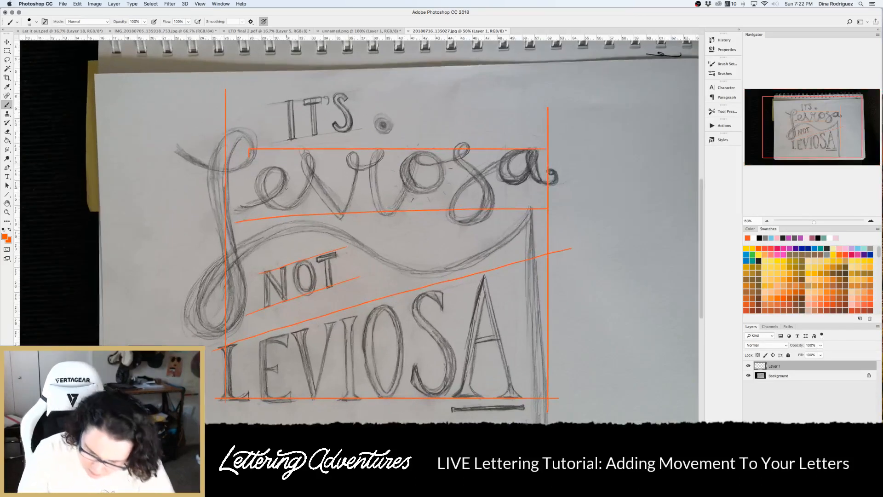
{"action": "key", "text": "super+minus"}
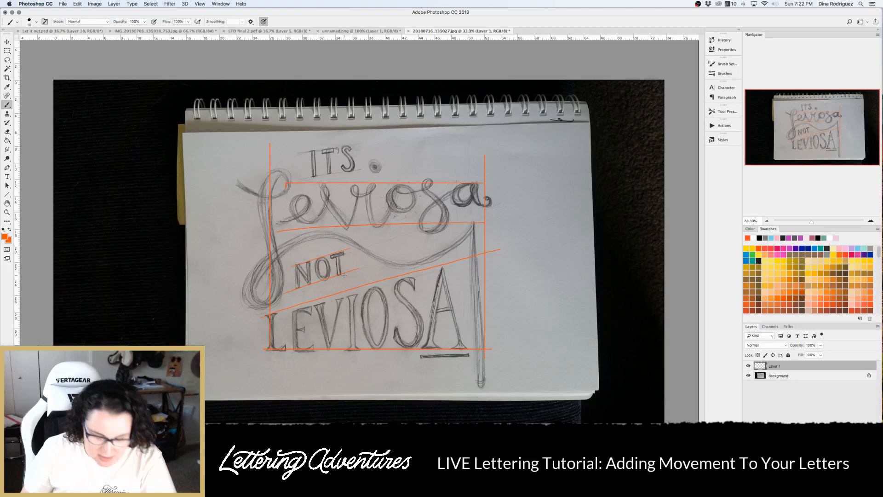
{"action": "mouse_move", "coordinate": [238, 194]}
{"action": "left_mouse_down"}
{"action": "mouse_move", "coordinate": [278, 182]}
{"action": "mouse_move", "coordinate": [223, 251]}
{"action": "mouse_move", "coordinate": [376, 234]}
{"action": "left_mouse_up"}
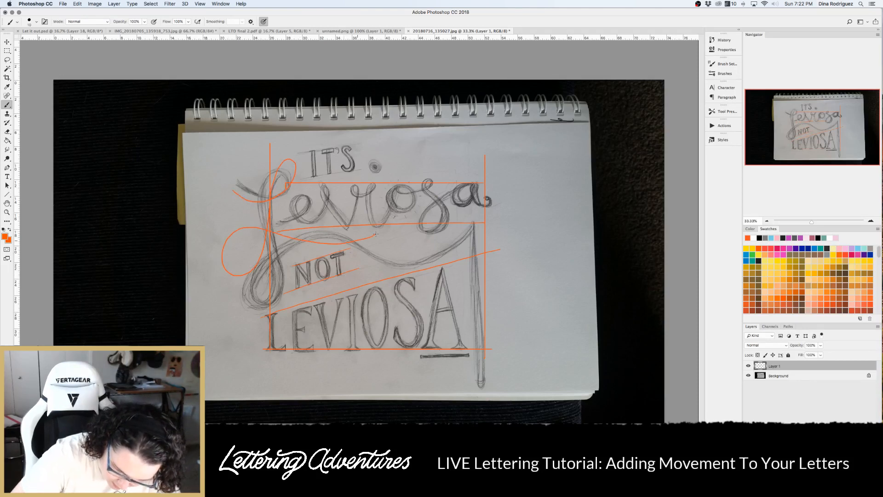
{"action": "key", "text": "ctrl+z"}
{"action": "mouse_move", "coordinate": [450, 247]}
{"action": "left_mouse_down"}
{"action": "mouse_move", "coordinate": [405, 255]}
{"action": "mouse_move", "coordinate": [327, 233]}
{"action": "mouse_move", "coordinate": [274, 242]}
{"action": "mouse_move", "coordinate": [267, 296]}
{"action": "left_mouse_up"}
{"action": "mouse_move", "coordinate": [269, 248]}
{"action": "left_mouse_down"}
{"action": "mouse_move", "coordinate": [257, 221]}
{"action": "mouse_move", "coordinate": [259, 186]}
{"action": "mouse_move", "coordinate": [282, 177]}
{"action": "mouse_move", "coordinate": [270, 214]}
{"action": "mouse_move", "coordinate": [229, 210]}
{"action": "left_mouse_up"}
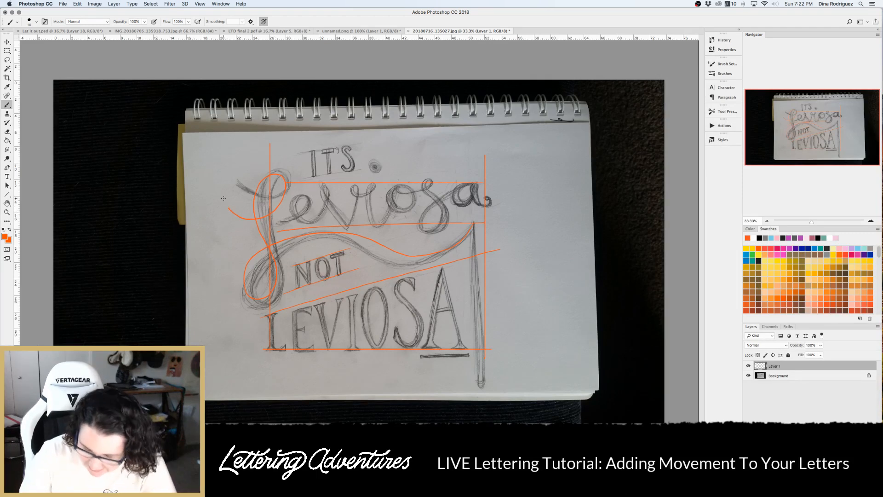
{"action": "key", "text": "ctrl+z"}
{"action": "key", "text": "ctrl+z"}
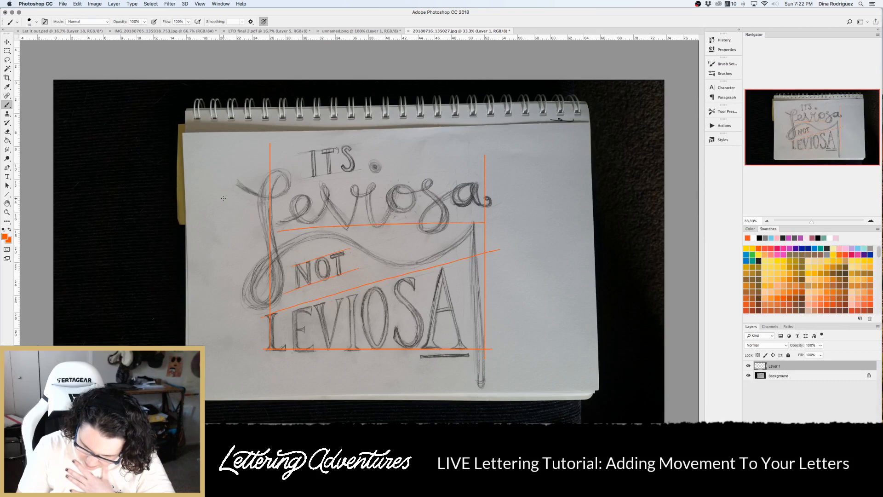
{"action": "key", "text": "ctrl+shift+z"}
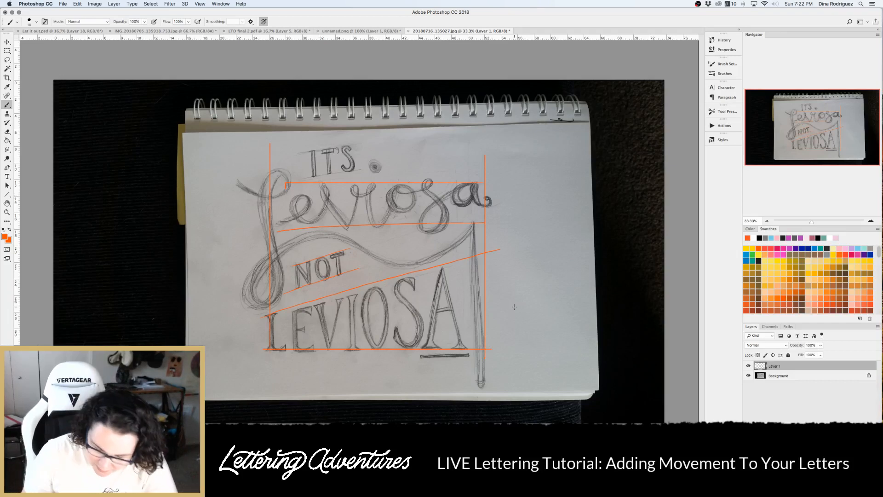
Draw an outlined wand underneath "LEVIOSA" with small orange stars and sparkles around its wide end
{"action": "mouse_move", "coordinate": [276, 362]}
{"action": "left_mouse_down"}
{"action": "mouse_move", "coordinate": [275, 372]}
{"action": "mouse_move", "coordinate": [465, 360]}
{"action": "mouse_move", "coordinate": [272, 365]}
{"action": "left_mouse_up"}
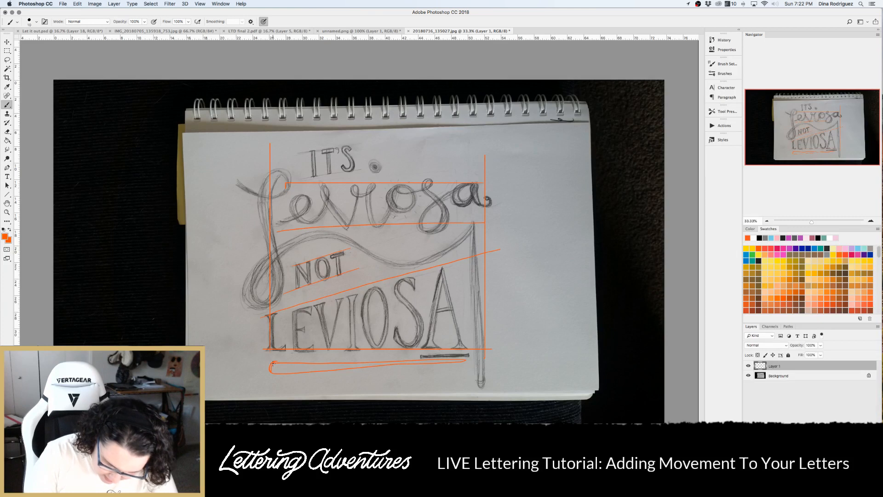
{"action": "mouse_move", "coordinate": [258, 357]}
{"action": "left_mouse_down"}
{"action": "mouse_move", "coordinate": [254, 374]}
{"action": "mouse_move", "coordinate": [251, 357]}
{"action": "left_mouse_up"}
{"action": "left_click_drag", "start_coordinate": [242, 366], "coordinate": [244, 368]}
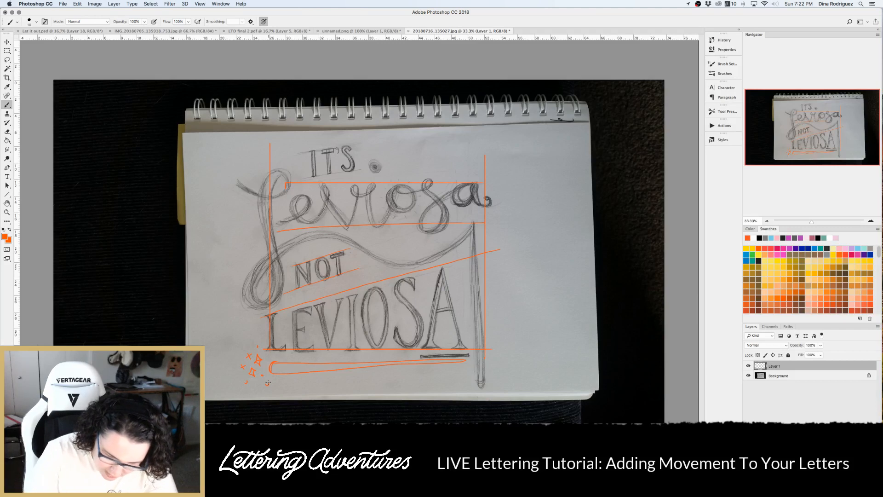
Redraw the script "Leviosa" in orange with a looped L swash, and add guide lines above and below "IT'S"
{"action": "mouse_move", "coordinate": [243, 190]}
{"action": "left_mouse_down"}
{"action": "mouse_move", "coordinate": [280, 195]}
{"action": "mouse_move", "coordinate": [296, 162]}
{"action": "mouse_move", "coordinate": [276, 171]}
{"action": "left_mouse_up"}
{"action": "mouse_move", "coordinate": [269, 238]}
{"action": "left_mouse_down"}
{"action": "mouse_move", "coordinate": [226, 264]}
{"action": "mouse_move", "coordinate": [263, 236]}
{"action": "mouse_move", "coordinate": [332, 247]}
{"action": "mouse_move", "coordinate": [360, 229]}
{"action": "left_mouse_up"}
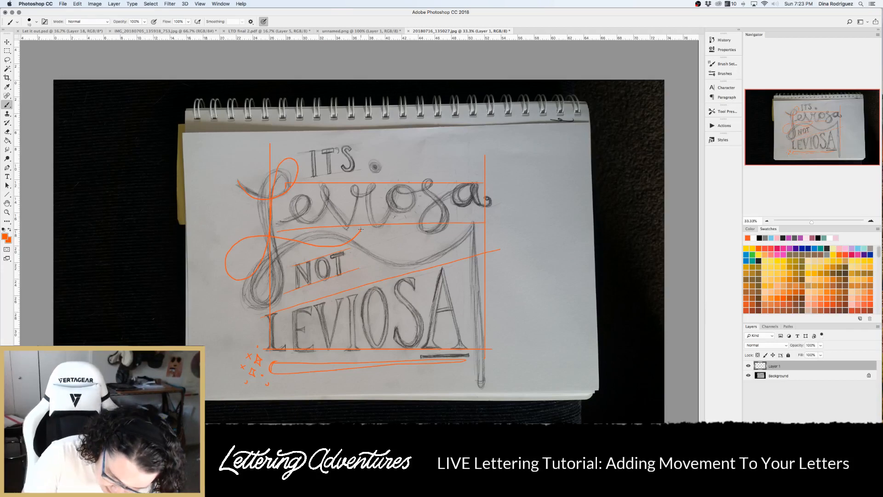
{"action": "mouse_move", "coordinate": [317, 196]}
{"action": "left_mouse_down"}
{"action": "mouse_move", "coordinate": [293, 208]}
{"action": "mouse_move", "coordinate": [305, 224]}
{"action": "left_mouse_up"}
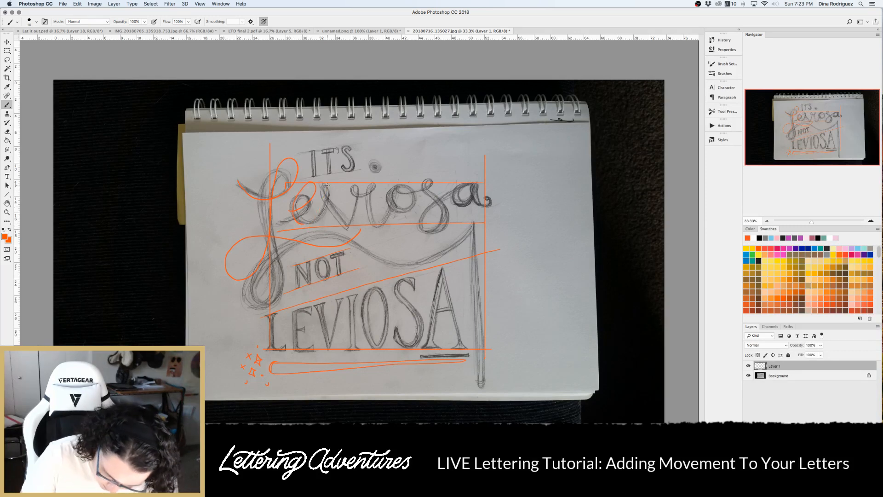
{"action": "mouse_move", "coordinate": [307, 202]}
{"action": "left_mouse_down"}
{"action": "mouse_move", "coordinate": [300, 228]}
{"action": "mouse_move", "coordinate": [326, 210]}
{"action": "mouse_move", "coordinate": [331, 187]}
{"action": "mouse_move", "coordinate": [343, 225]}
{"action": "left_mouse_up"}
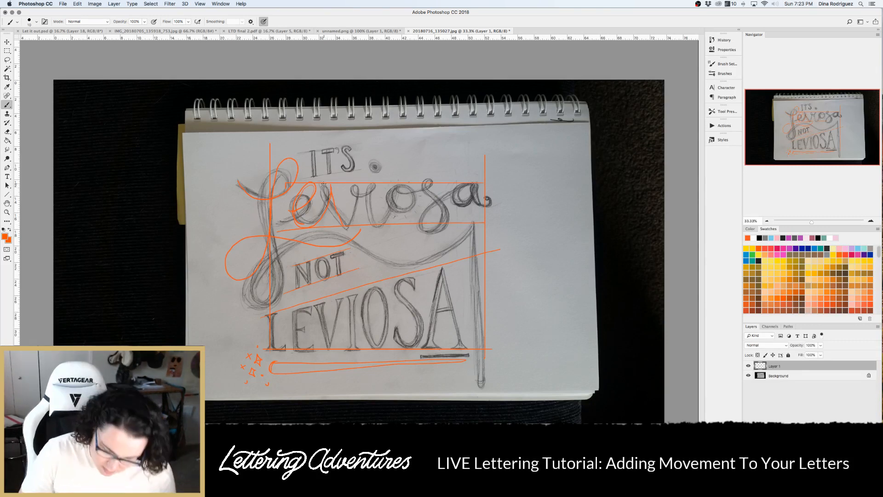
{"action": "mouse_move", "coordinate": [345, 223]}
{"action": "left_mouse_down"}
{"action": "mouse_move", "coordinate": [359, 186]}
{"action": "mouse_move", "coordinate": [350, 191]}
{"action": "mouse_move", "coordinate": [376, 184]}
{"action": "mouse_move", "coordinate": [374, 225]}
{"action": "mouse_move", "coordinate": [391, 213]}
{"action": "mouse_move", "coordinate": [400, 223]}
{"action": "mouse_move", "coordinate": [415, 199]}
{"action": "mouse_move", "coordinate": [404, 185]}
{"action": "mouse_move", "coordinate": [402, 200]}
{"action": "mouse_move", "coordinate": [418, 201]}
{"action": "mouse_move", "coordinate": [445, 175]}
{"action": "mouse_move", "coordinate": [435, 174]}
{"action": "mouse_move", "coordinate": [442, 226]}
{"action": "mouse_move", "coordinate": [421, 228]}
{"action": "mouse_move", "coordinate": [471, 186]}
{"action": "mouse_move", "coordinate": [459, 223]}
{"action": "mouse_move", "coordinate": [478, 185]}
{"action": "mouse_move", "coordinate": [466, 220]}
{"action": "mouse_move", "coordinate": [487, 184]}
{"action": "mouse_move", "coordinate": [486, 224]}
{"action": "left_mouse_up"}
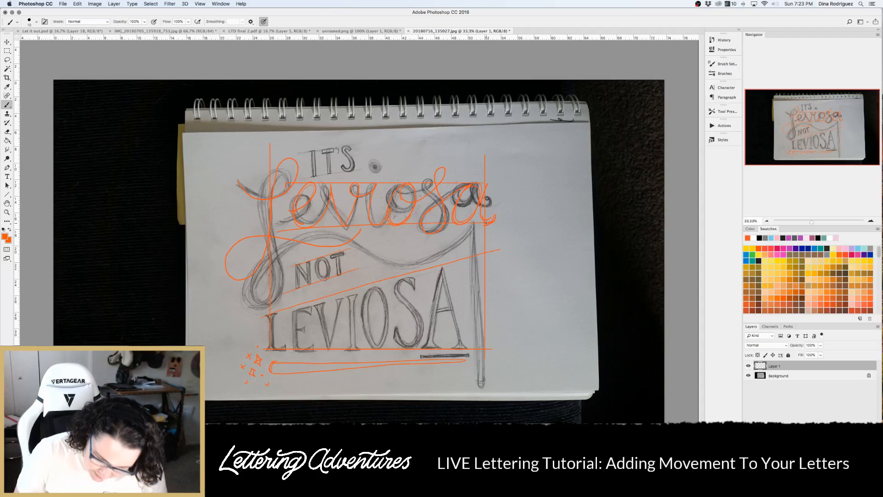
{"action": "left_click_drag", "start_coordinate": [310, 173], "coordinate": [360, 173]}
{"action": "key", "text": "super+z"}
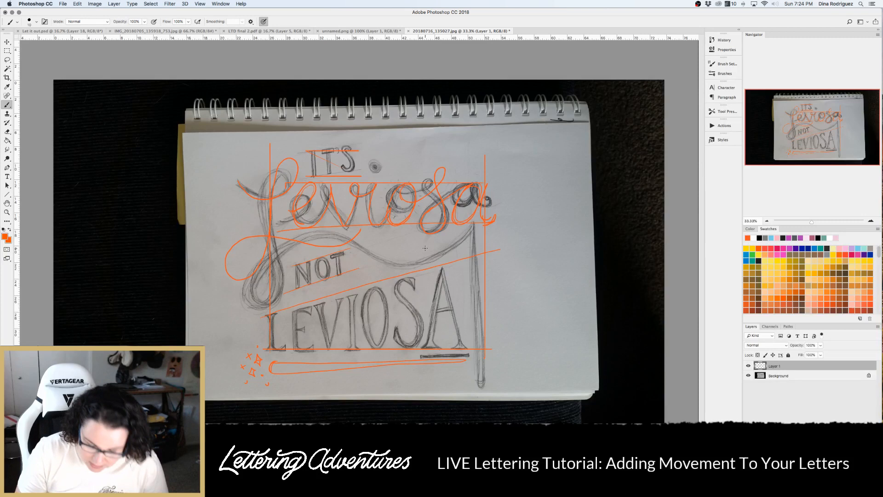
Draw a slanted wand with sparkles beside "NOT", and scribble out the wand underneath "LEVIOSA"
{"action": "mouse_move", "coordinate": [389, 261]}
{"action": "left_mouse_down"}
{"action": "mouse_move", "coordinate": [486, 237]}
{"action": "mouse_move", "coordinate": [389, 263]}
{"action": "mouse_move", "coordinate": [396, 240]}
{"action": "mouse_move", "coordinate": [366, 256]}
{"action": "left_mouse_up"}
{"action": "left_click_drag", "start_coordinate": [410, 236], "coordinate": [409, 243]}
{"action": "left_click_drag", "start_coordinate": [406, 239], "coordinate": [379, 240]}
{"action": "left_click_drag", "start_coordinate": [376, 236], "coordinate": [382, 236]}
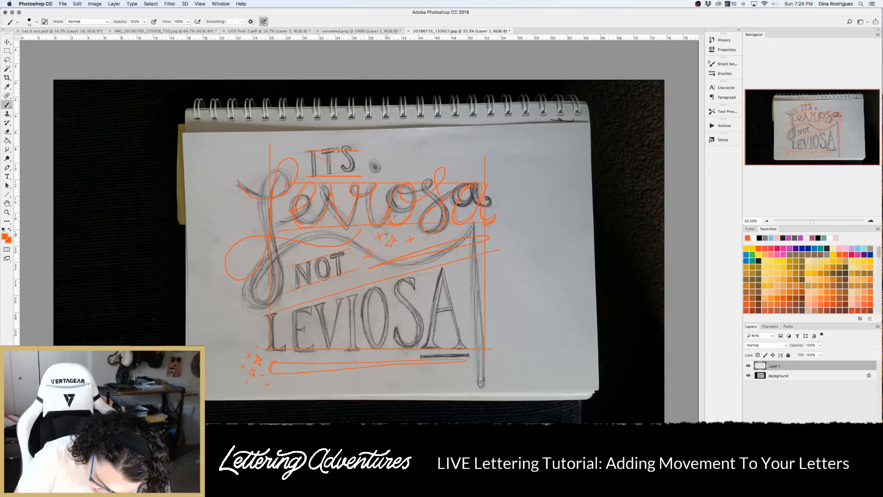
{"action": "mouse_move", "coordinate": [462, 362]}
{"action": "left_mouse_down"}
{"action": "mouse_move", "coordinate": [417, 360]}
{"action": "mouse_move", "coordinate": [349, 374]}
{"action": "mouse_move", "coordinate": [253, 372]}
{"action": "left_mouse_up"}
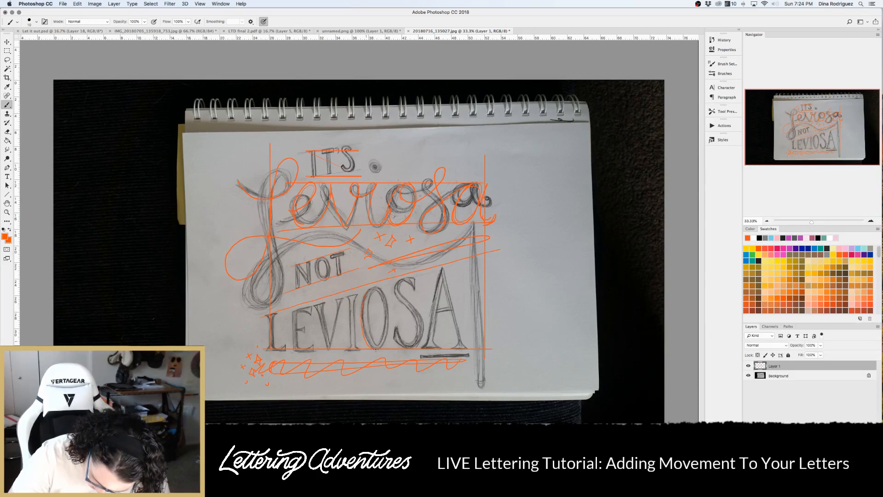
Trace the O and the A of "LEVIOSA" in orange with inner and outer outlines that define their stroke thickness
{"action": "mouse_move", "coordinate": [375, 350]}
{"action": "left_mouse_down"}
{"action": "mouse_move", "coordinate": [389, 323]}
{"action": "mouse_move", "coordinate": [380, 288]}
{"action": "left_mouse_up"}
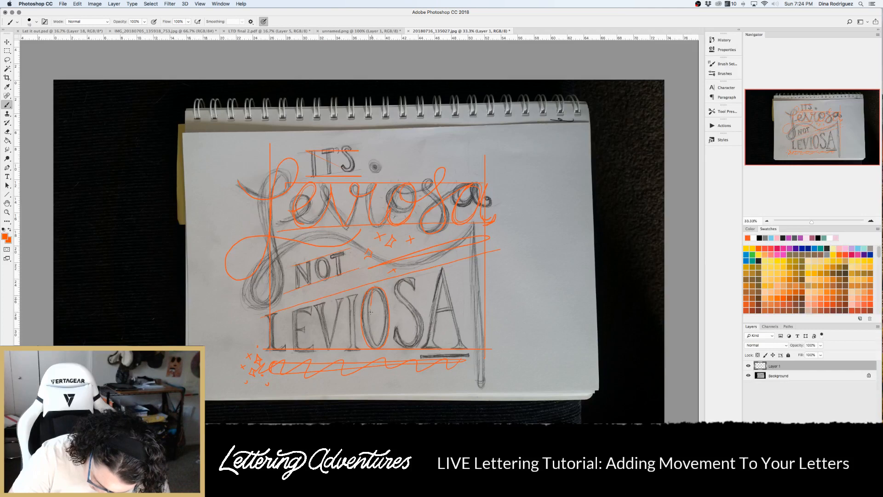
{"action": "mouse_move", "coordinate": [374, 345]}
{"action": "left_mouse_down"}
{"action": "mouse_move", "coordinate": [381, 322]}
{"action": "mouse_move", "coordinate": [372, 296]}
{"action": "left_mouse_up"}
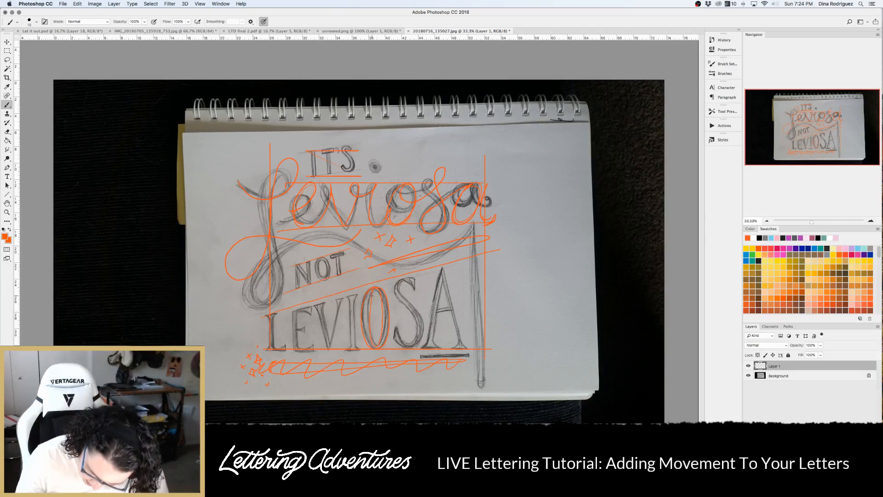
{"action": "left_click_drag", "start_coordinate": [441, 266], "coordinate": [458, 345]}
{"action": "left_click_drag", "start_coordinate": [444, 265], "coordinate": [470, 350]}
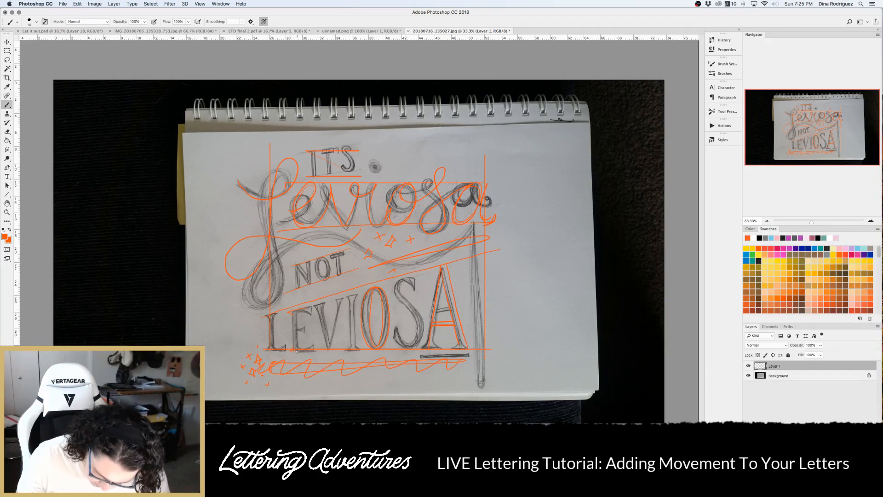
Export the marked-up "Leviosa" image as 20180716_135027.png to the Desktop
{"action": "key", "text": "super+minus"}
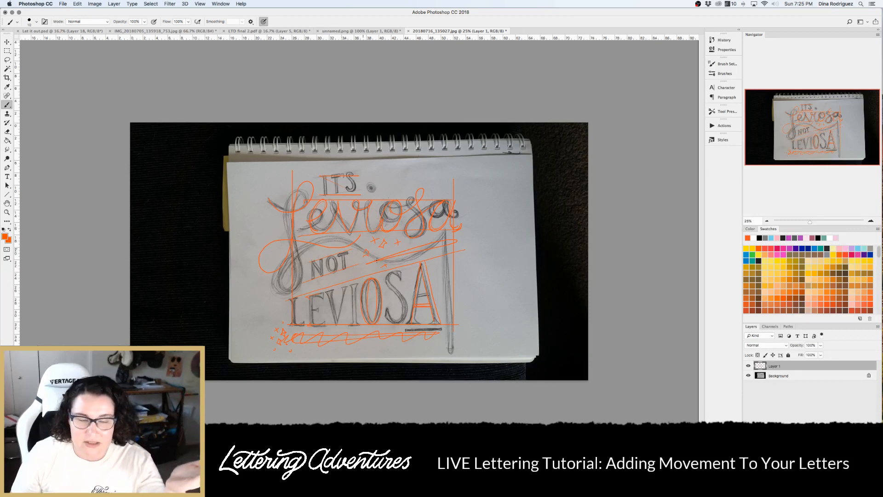
{"action": "left_click", "coordinate": [62, 5]}
{"action": "mouse_move", "coordinate": [87, 93]}
{"action": "left_click", "coordinate": [198, 93]}
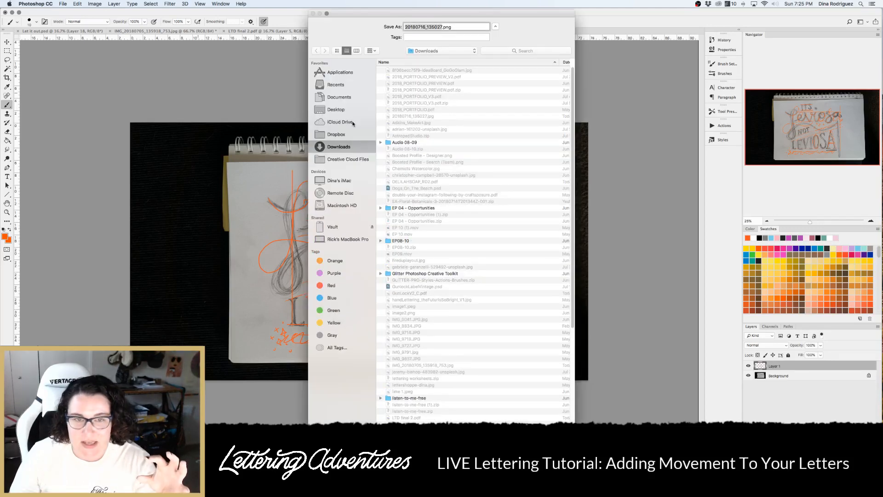
{"action": "left_click", "coordinate": [341, 110]}
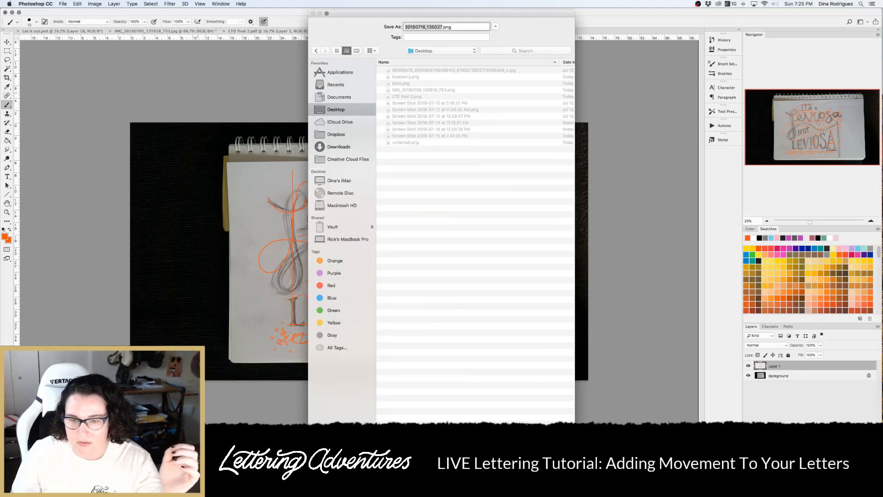
{"action": "key", "text": "Return"}
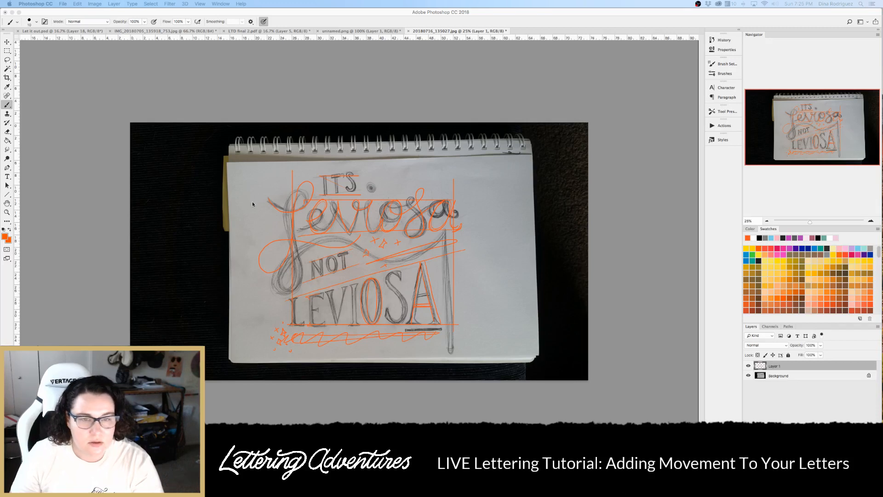
Repeat the PNG export of the "Leviosa" image to the Desktop under the same name, and close the document without saving
{"action": "left_click", "coordinate": [62, 3]}
{"action": "mouse_move", "coordinate": [115, 92]}
{"action": "left_click", "coordinate": [166, 93]}
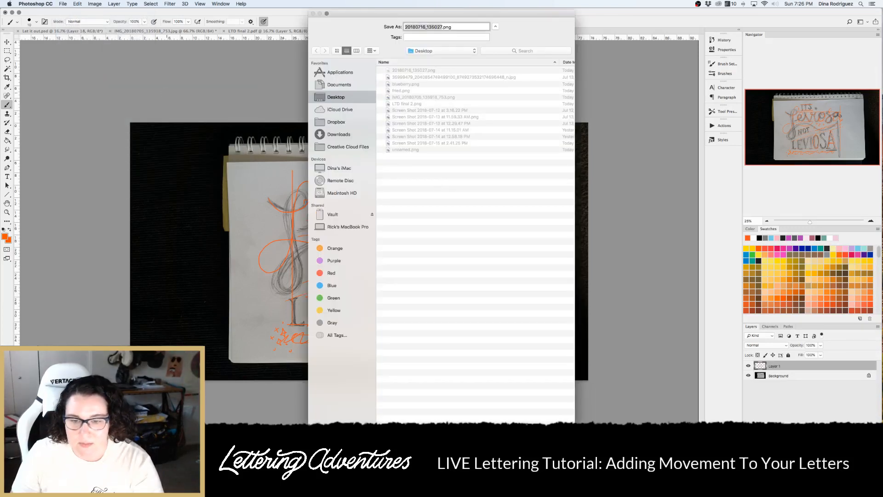
{"action": "key", "text": "Return"}
{"action": "left_click", "coordinate": [493, 58]}
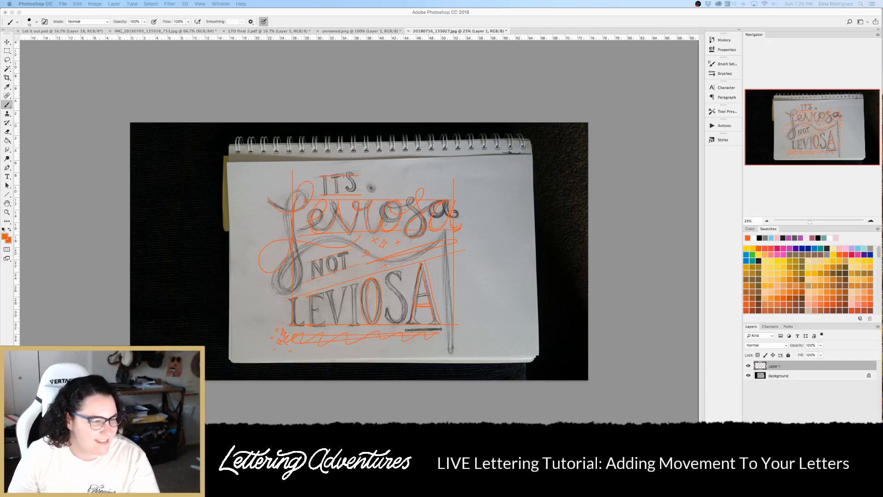
{"action": "left_click", "coordinate": [408, 31]}
{"action": "left_click", "coordinate": [415, 154]}
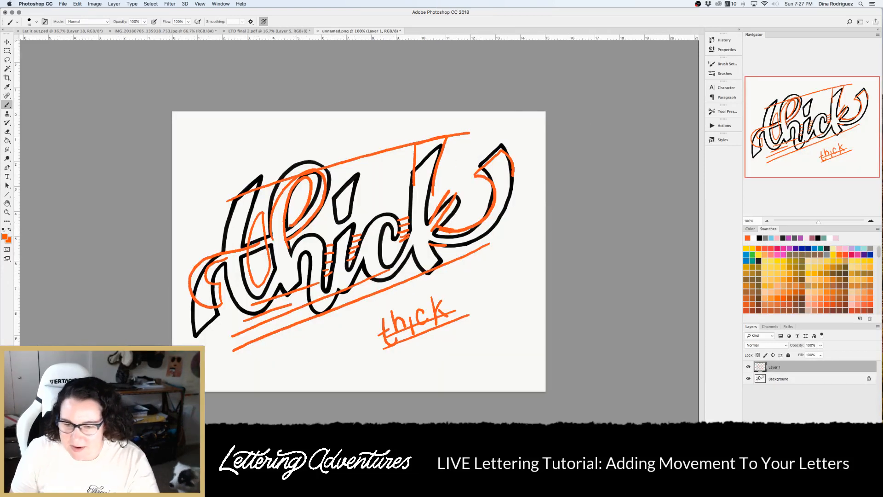
Switch to Finder's Downloads folder, preview Untitled_Artwork.pdf, and open it in Photoshop
{"action": "key", "text": "super+alt+l"}
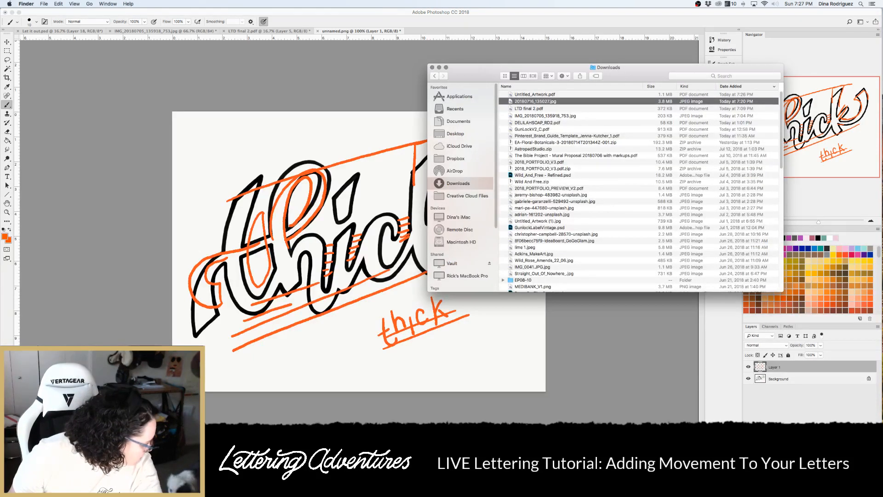
{"action": "left_click", "coordinate": [569, 94]}
{"action": "key", "text": "space"}
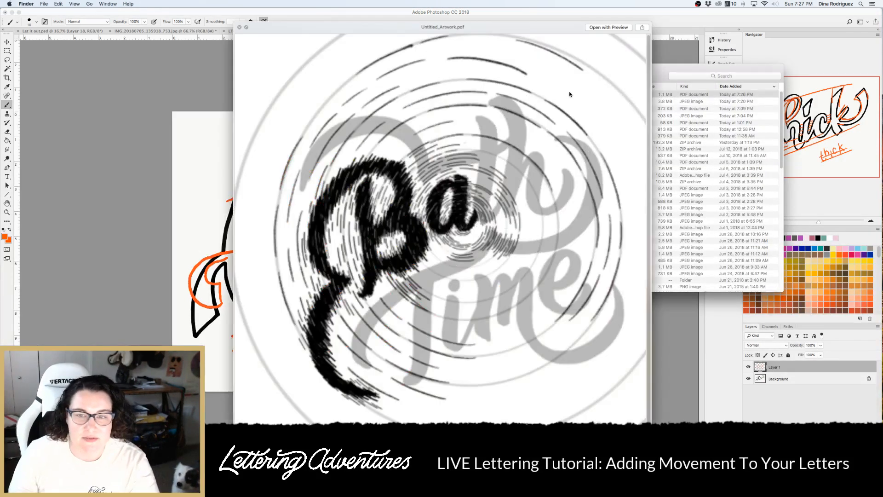
{"action": "key", "text": "space"}
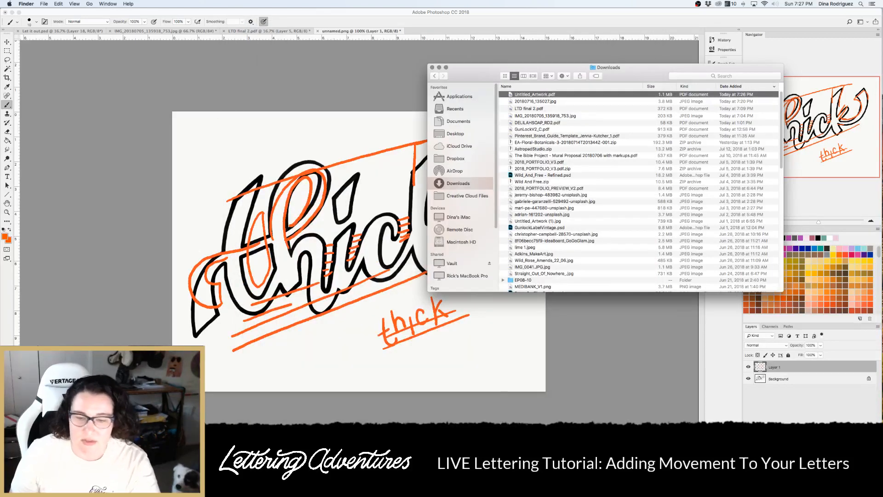
{"action": "key", "text": "super+o"}
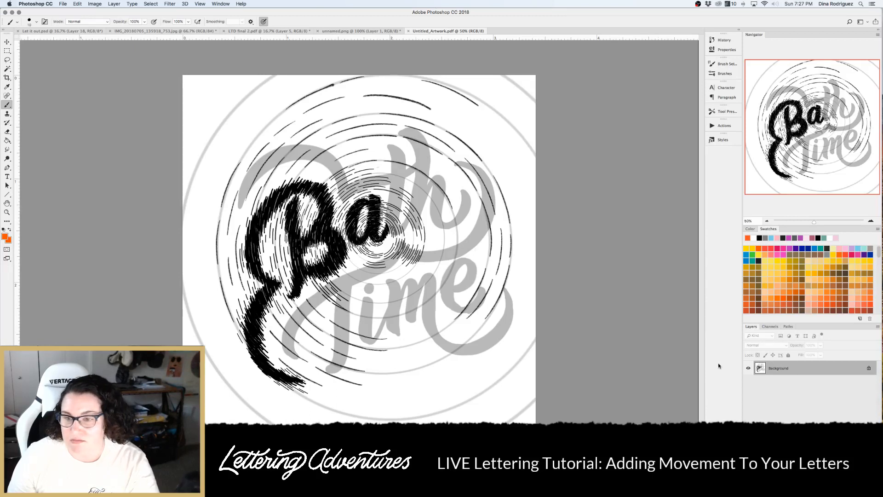
On a new layer, cross out the upper B swash in orange and sketch a looped t stroke flowing from "Ba"
{"action": "key", "text": "super+shift+alt+n"}
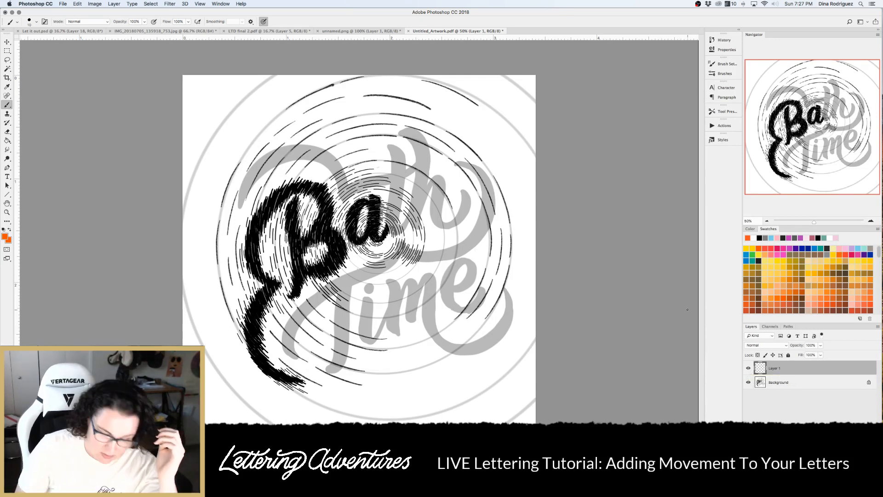
{"action": "mouse_move", "coordinate": [293, 141]}
{"action": "left_mouse_down"}
{"action": "mouse_move", "coordinate": [315, 165]}
{"action": "mouse_move", "coordinate": [298, 171]}
{"action": "left_mouse_up"}
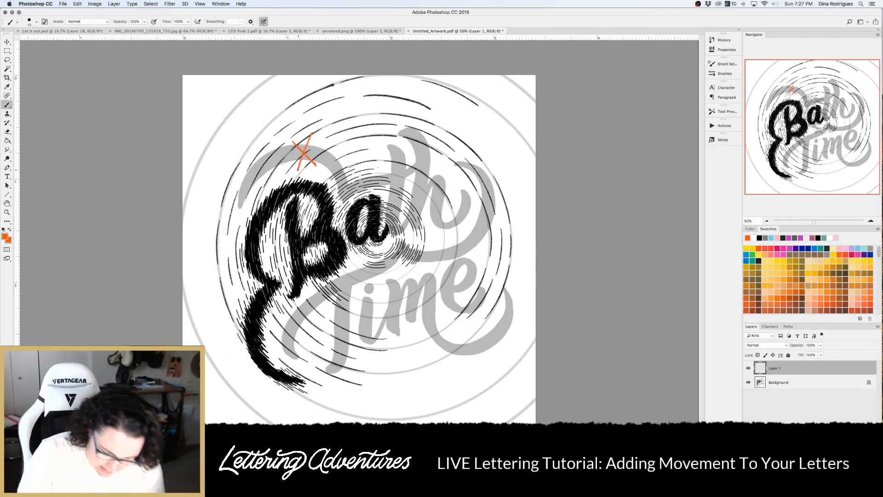
{"action": "mouse_move", "coordinate": [343, 197]}
{"action": "left_mouse_down"}
{"action": "mouse_move", "coordinate": [425, 163]}
{"action": "mouse_move", "coordinate": [438, 134]}
{"action": "mouse_move", "coordinate": [426, 136]}
{"action": "mouse_move", "coordinate": [412, 215]}
{"action": "left_mouse_up"}
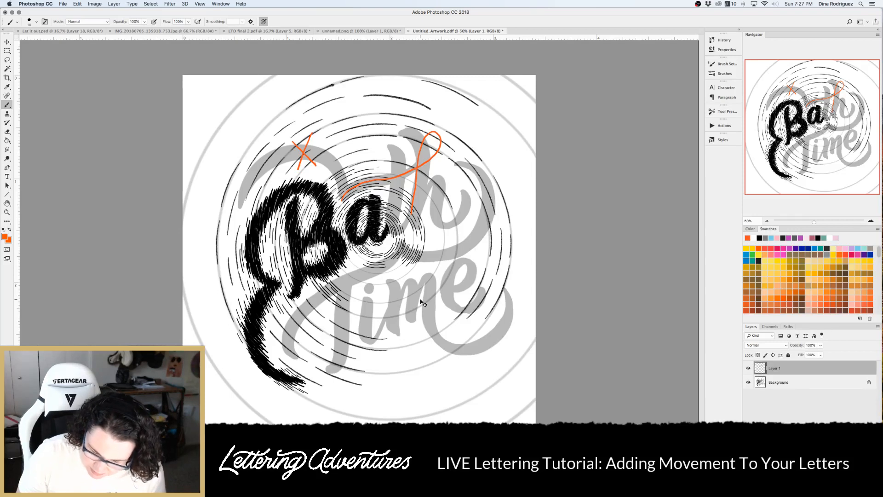
Sketch an orange T curve beneath "Ba", paint over the B's lower swash, and clear all orange marks from the layer
{"action": "key", "text": "super+minus"}
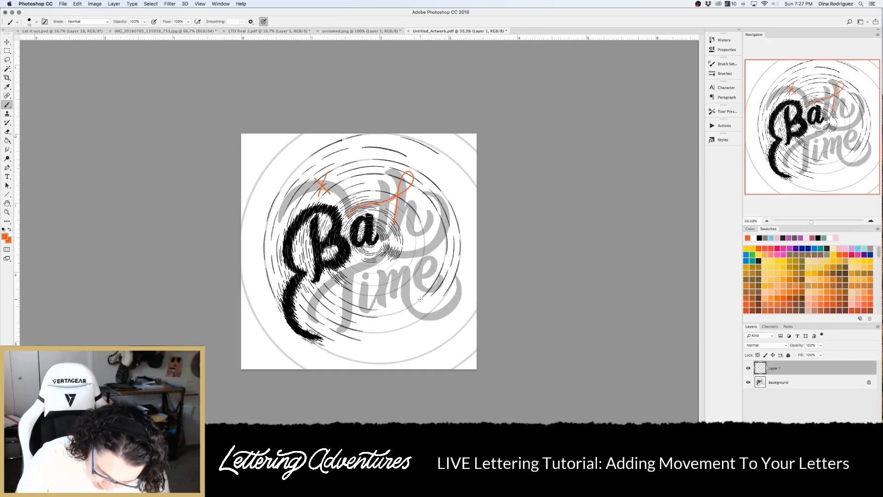
{"action": "mouse_move", "coordinate": [330, 318]}
{"action": "left_mouse_down"}
{"action": "mouse_move", "coordinate": [312, 302]}
{"action": "mouse_move", "coordinate": [325, 287]}
{"action": "mouse_move", "coordinate": [393, 257]}
{"action": "mouse_move", "coordinate": [410, 239]}
{"action": "left_mouse_up"}
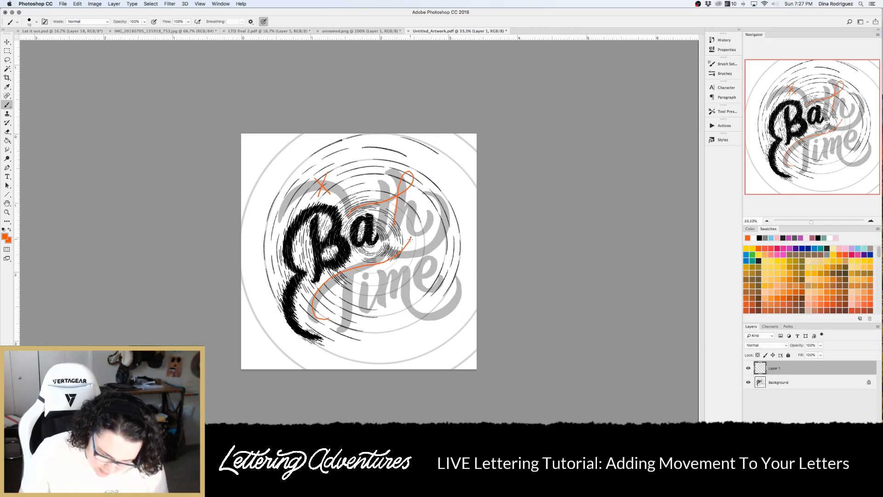
{"action": "mouse_move", "coordinate": [305, 270]}
{"action": "left_mouse_down"}
{"action": "mouse_move", "coordinate": [285, 317]}
{"action": "mouse_move", "coordinate": [313, 343]}
{"action": "mouse_move", "coordinate": [292, 319]}
{"action": "mouse_move", "coordinate": [289, 288]}
{"action": "left_mouse_up"}
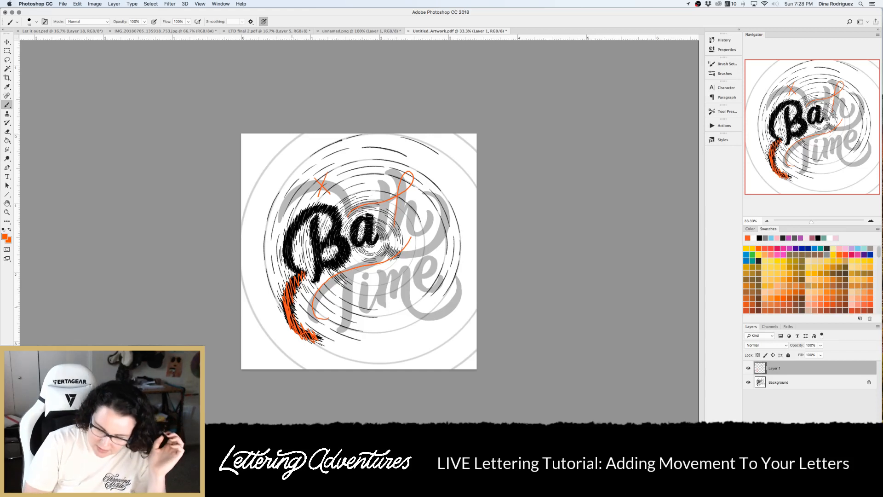
{"action": "key", "text": "Delete"}
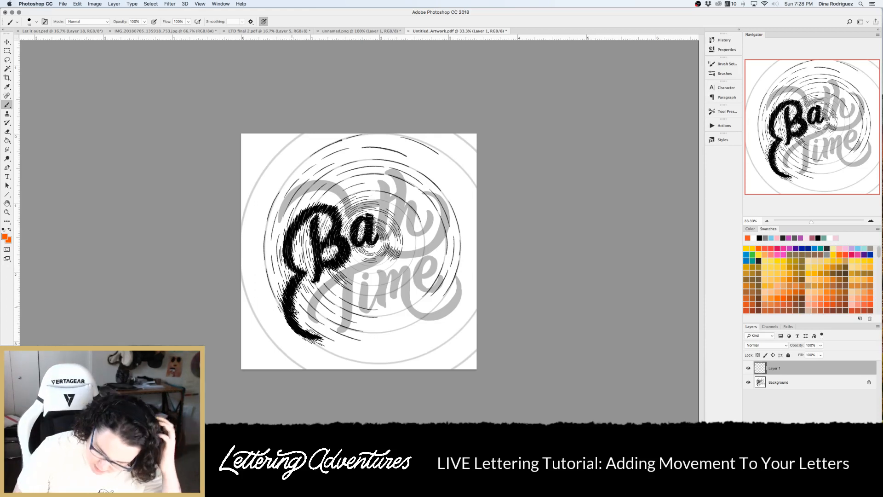
Outline the spaces beside the i of "Time" in orange and hatch the space between its m and e
{"action": "key", "text": "super+plus"}
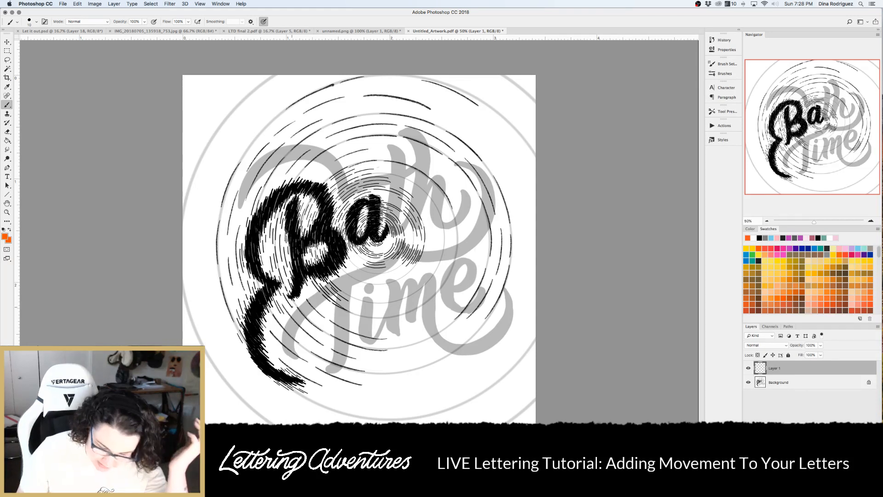
{"action": "mouse_move", "coordinate": [376, 296]}
{"action": "left_mouse_down"}
{"action": "mouse_move", "coordinate": [376, 339]}
{"action": "mouse_move", "coordinate": [385, 304]}
{"action": "mouse_move", "coordinate": [378, 292]}
{"action": "mouse_move", "coordinate": [352, 333]}
{"action": "mouse_move", "coordinate": [357, 298]}
{"action": "left_mouse_up"}
{"action": "mouse_move", "coordinate": [444, 275]}
{"action": "left_mouse_down"}
{"action": "mouse_move", "coordinate": [437, 287]}
{"action": "mouse_move", "coordinate": [449, 307]}
{"action": "left_mouse_up"}
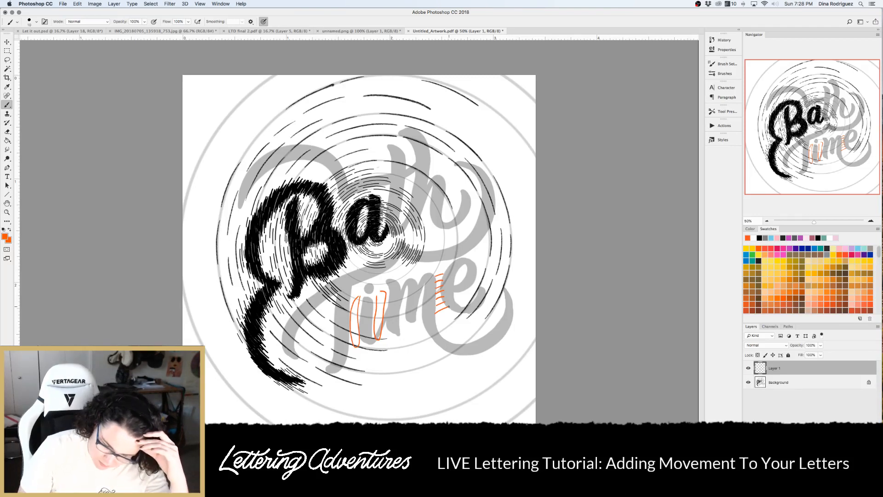
Undo the orange hatching and outlines drawn over "Time"
{"action": "key", "text": "super+alt+z"}
{"action": "key", "text": "super+alt+z"}
{"action": "key", "text": "super+alt+z"}
{"action": "key", "text": "super+alt+z"}
{"action": "key", "text": "super+alt+z"}
{"action": "key", "text": "super+alt+z"}
{"action": "key", "text": "super+alt+z"}
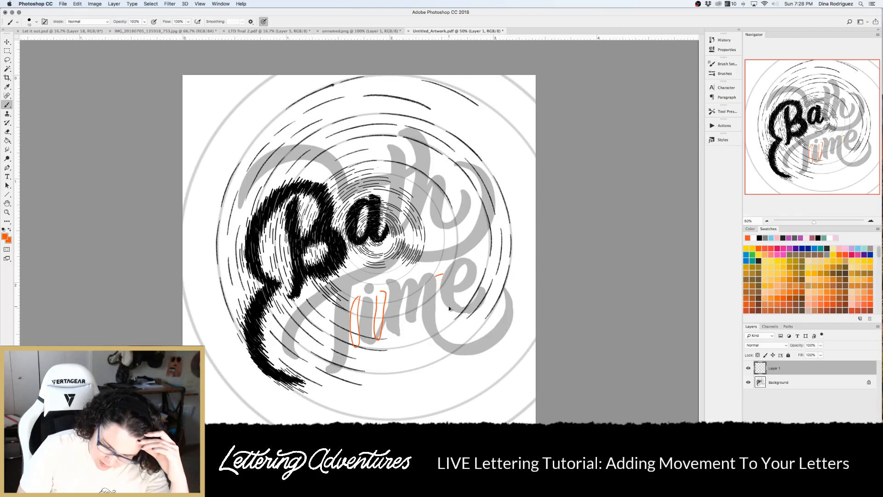
{"action": "key", "text": "super+alt+z"}
{"action": "key", "text": "super+alt+z"}
Mark the gaps on both sides of the i in "Time" with double-headed arrows, and close Untitled_Artwork.pdf without saving
{"action": "left_click_drag", "start_coordinate": [377, 307], "coordinate": [392, 296]}
{"action": "mouse_move", "coordinate": [348, 319]}
{"action": "left_mouse_down"}
{"action": "mouse_move", "coordinate": [360, 313]}
{"action": "mouse_move", "coordinate": [352, 321]}
{"action": "left_mouse_up"}
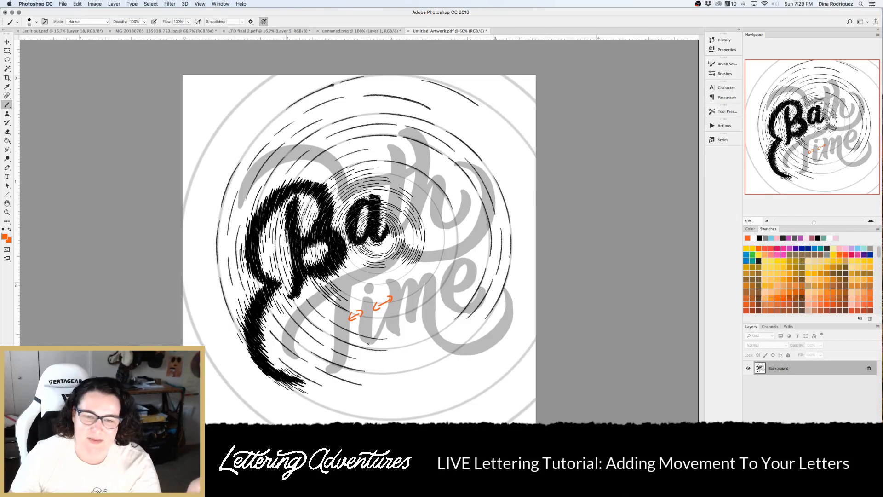
{"action": "left_click", "coordinate": [408, 31]}
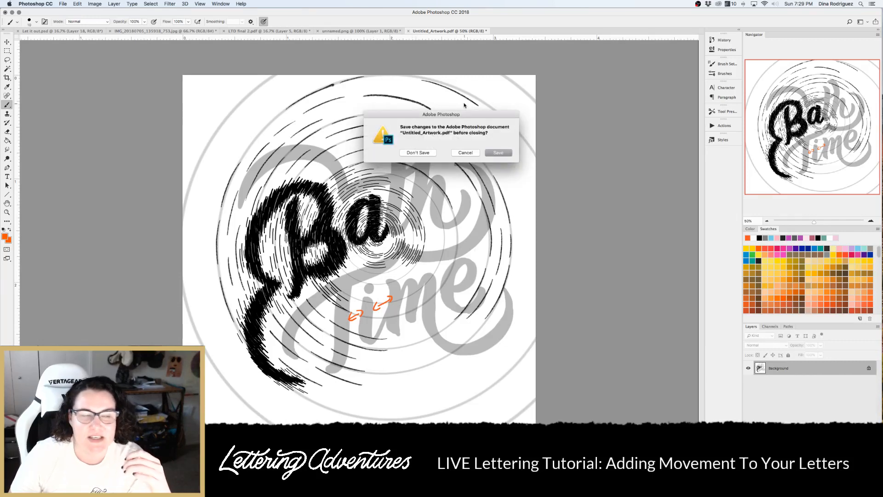
{"action": "left_click", "coordinate": [412, 155]}
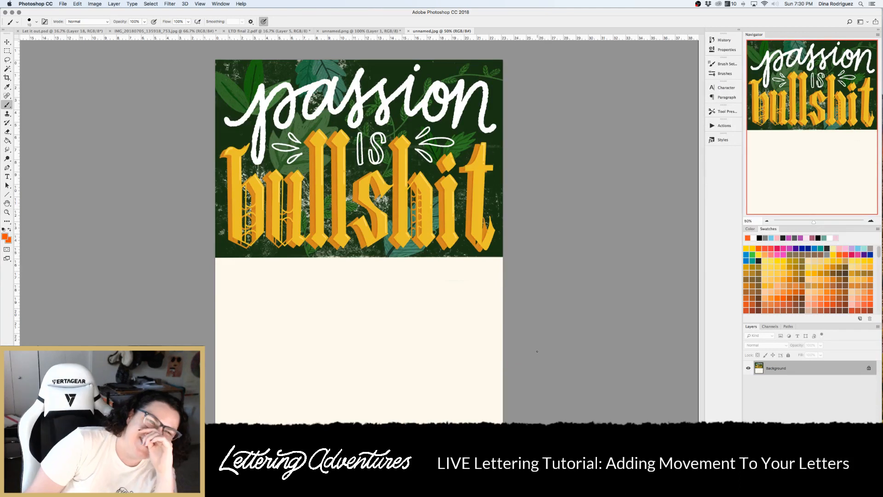
Crop unnamed.jpg to the "passion is bullshit" illustration, removing the blank cream area beneath it
{"action": "left_click", "coordinate": [7, 51]}
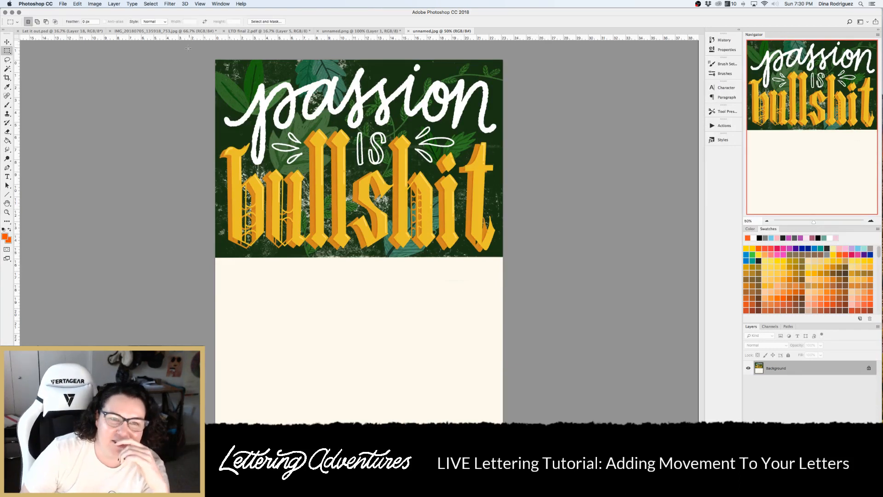
{"action": "left_click_drag", "start_coordinate": [214, 52], "coordinate": [571, 256]}
{"action": "left_click", "coordinate": [78, 3]}
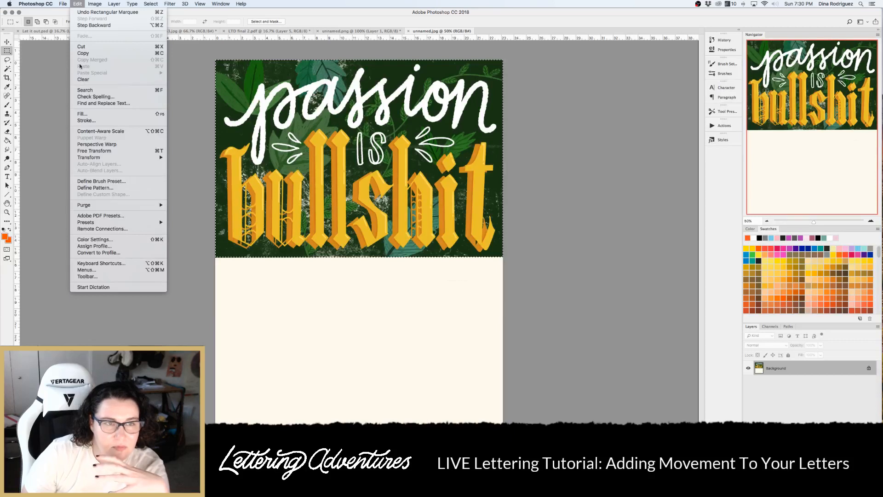
{"action": "left_click", "coordinate": [99, 76]}
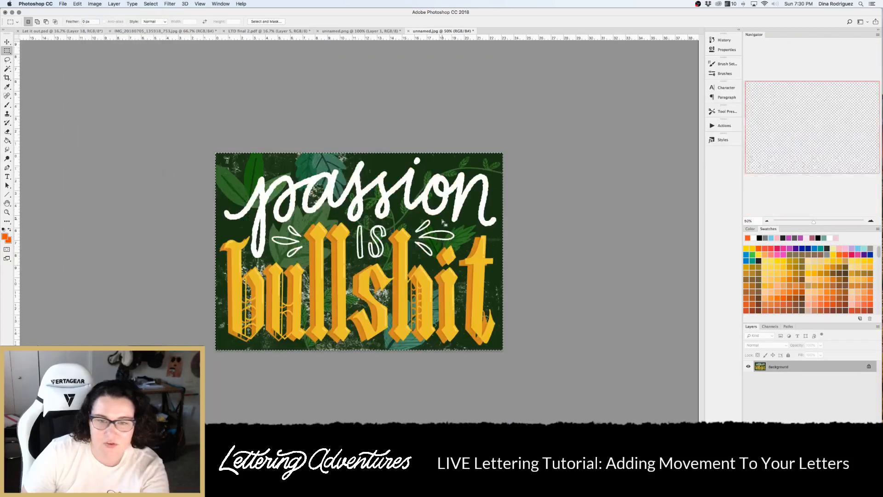
Add a new layer and fill the inside of the outlined "IS" with orange using an enlarged brush
{"action": "key", "text": "super+shift+alt+n"}
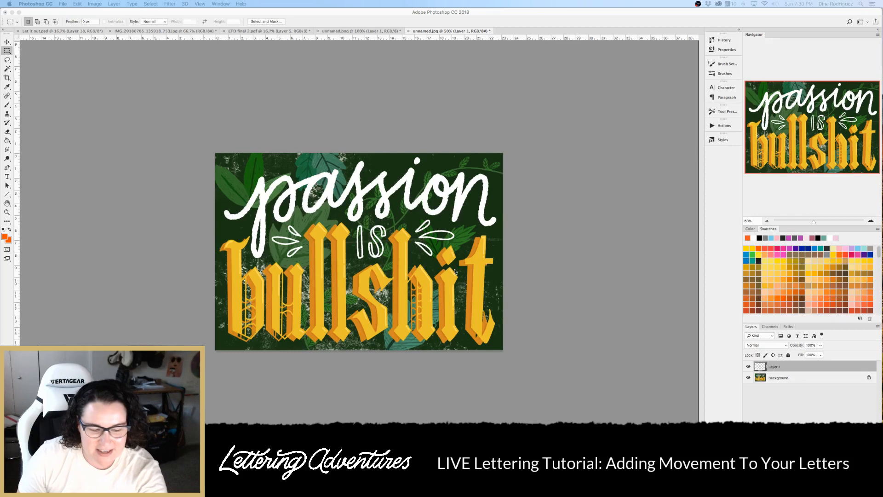
{"action": "left_click", "coordinate": [407, 260]}
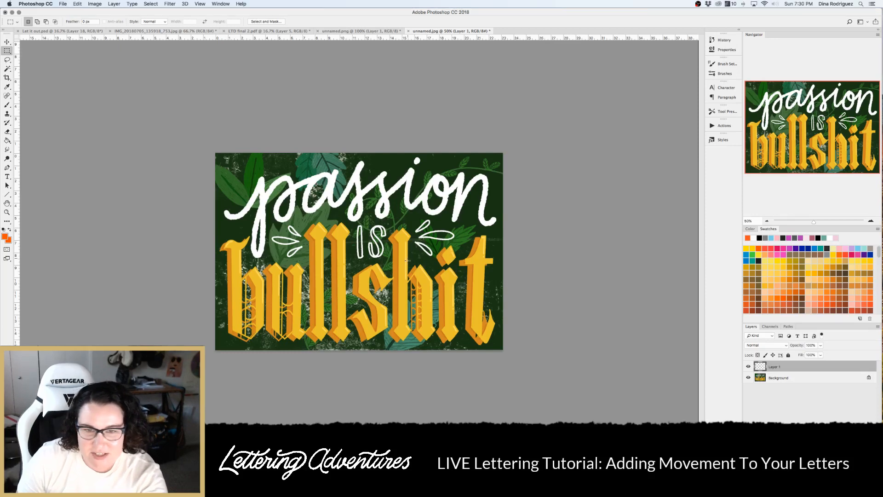
{"action": "key", "text": "b"}
{"action": "key", "text": "bracketright"}
{"action": "key", "text": "bracketright"}
{"action": "key", "text": "bracketright"}
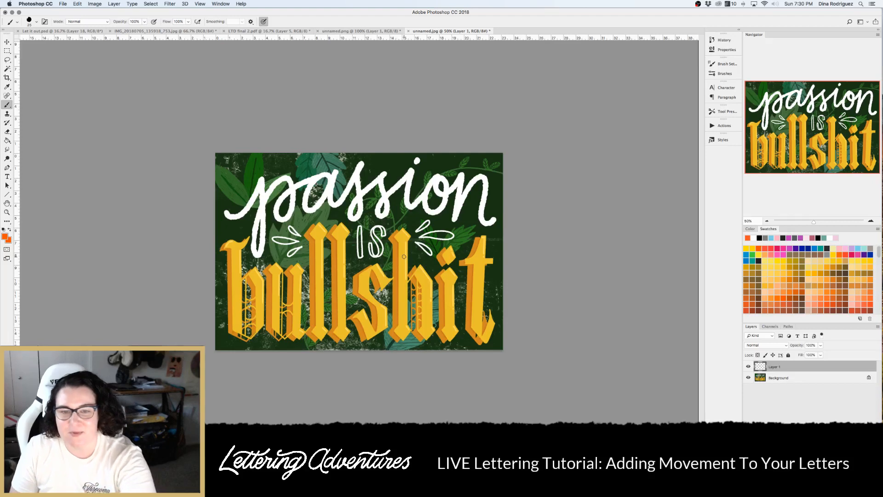
{"action": "key", "text": "super+equal"}
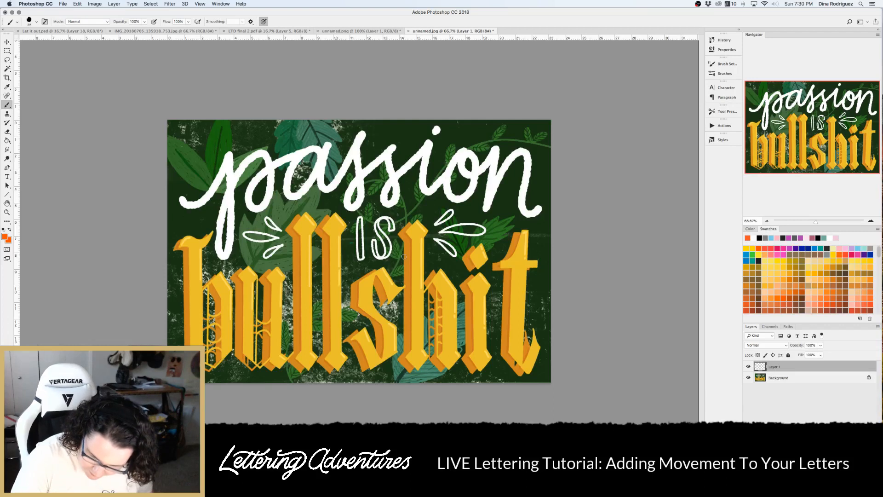
{"action": "key", "text": "super+minus"}
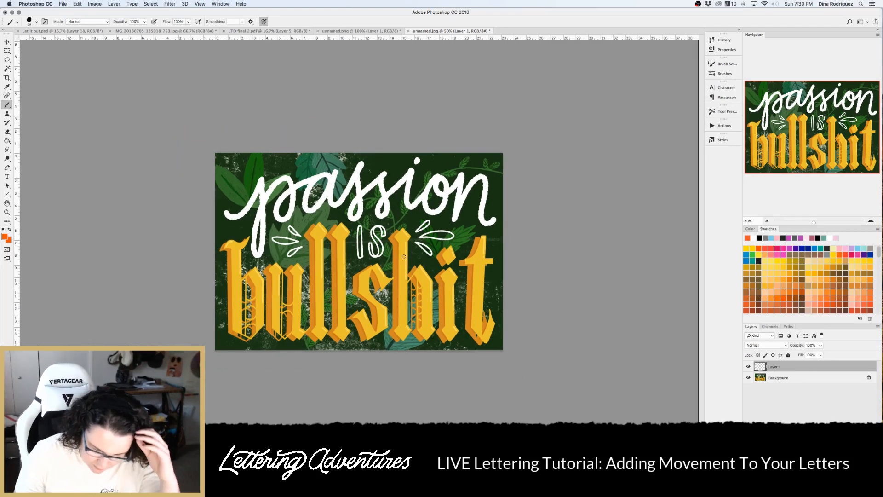
{"action": "mouse_move", "coordinate": [384, 234]}
{"action": "left_mouse_down"}
{"action": "mouse_move", "coordinate": [372, 232]}
{"action": "mouse_move", "coordinate": [379, 252]}
{"action": "mouse_move", "coordinate": [360, 256]}
{"action": "left_mouse_up"}
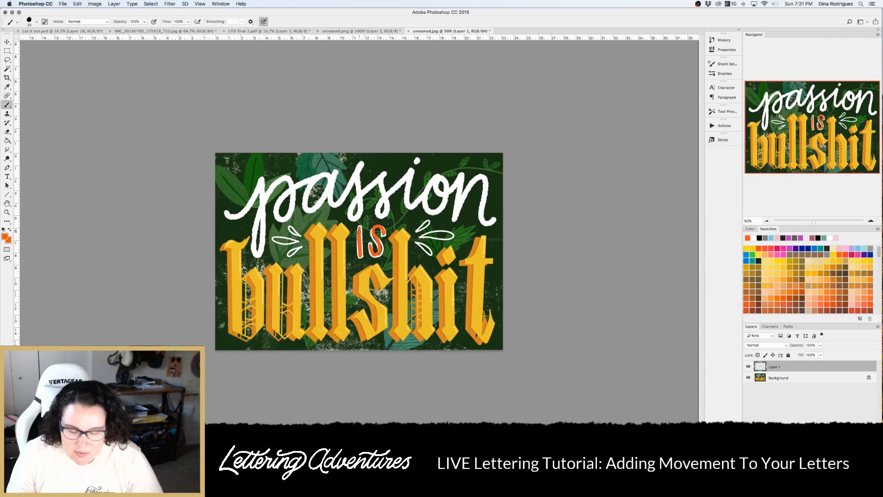
Switch to Astropad Studio, enlarge and reposition its mirrored area to cover most of the zoomed artwork, and return to Photoshop
{"action": "key", "text": "super+1"}
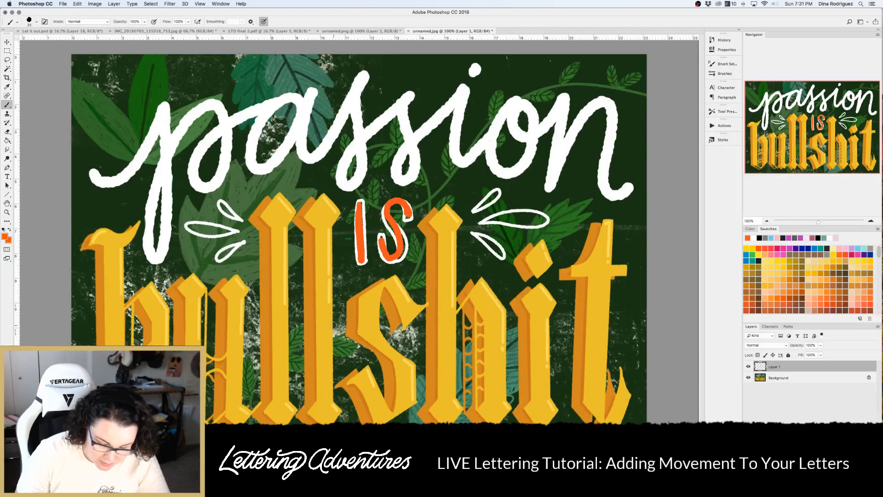
{"action": "scroll", "coordinate": [332, 325], "scroll_direction": "up", "scroll_amount": 5}
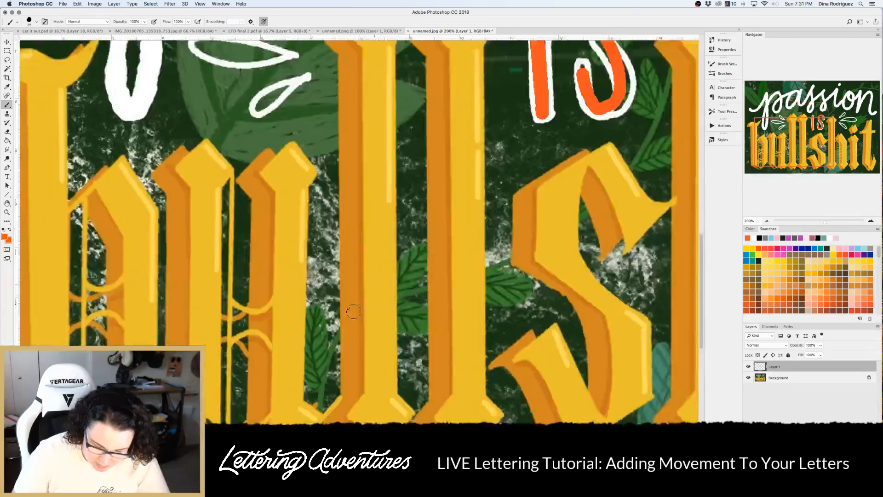
{"action": "scroll", "coordinate": [348, 299], "scroll_direction": "down", "scroll_amount": 5}
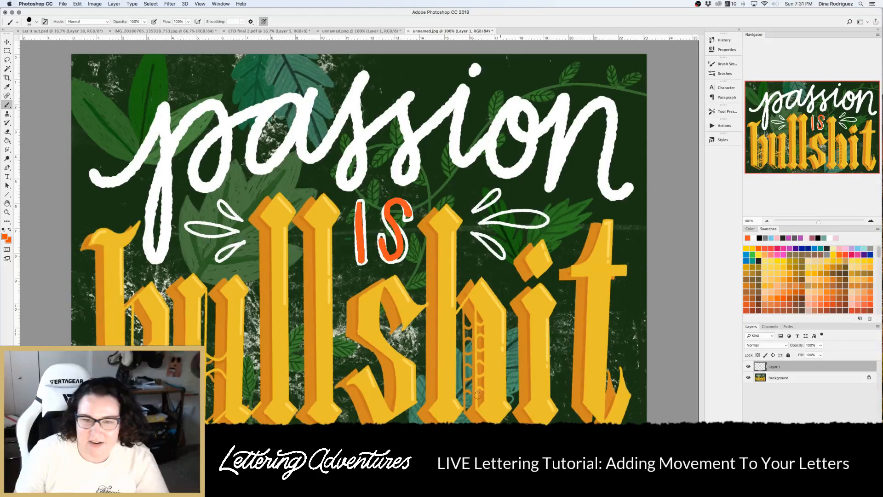
{"action": "key", "text": "super+Tab"}
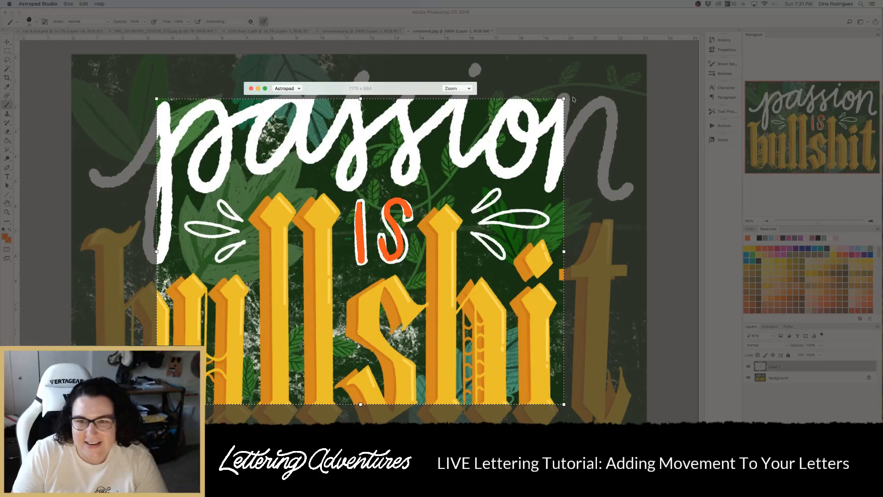
{"action": "left_click_drag", "start_coordinate": [569, 120], "coordinate": [681, 85]}
{"action": "left_click_drag", "start_coordinate": [467, 44], "coordinate": [391, 47]}
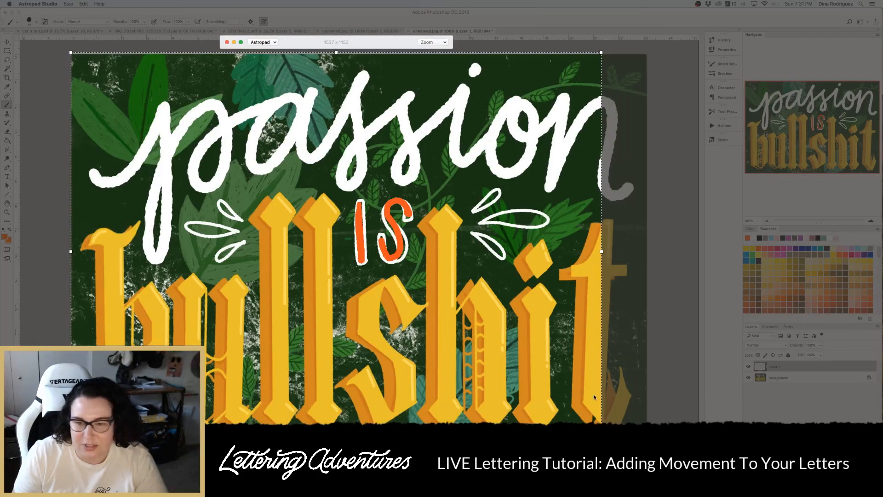
{"action": "left_click", "coordinate": [677, 221]}
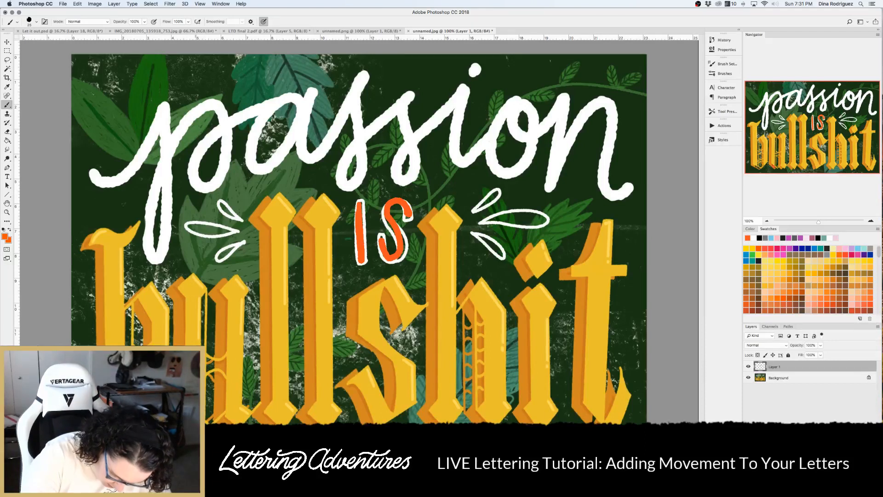
Paint orange shadow corrections inside the b and u, on the tops of both l's, and on the s of "bullshit"
{"action": "left_click_drag", "start_coordinate": [138, 345], "coordinate": [140, 329]}
{"action": "left_click_drag", "start_coordinate": [203, 297], "coordinate": [202, 345]}
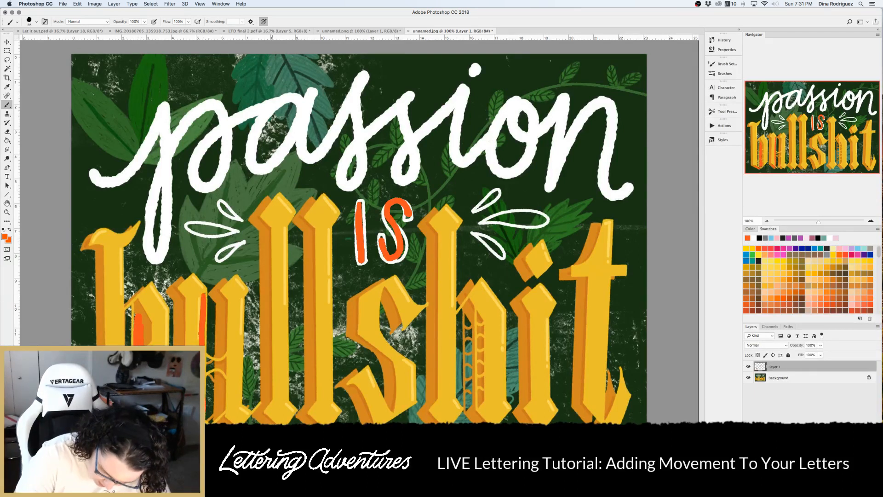
{"action": "left_click", "coordinate": [271, 195]}
{"action": "left_click", "coordinate": [318, 197]}
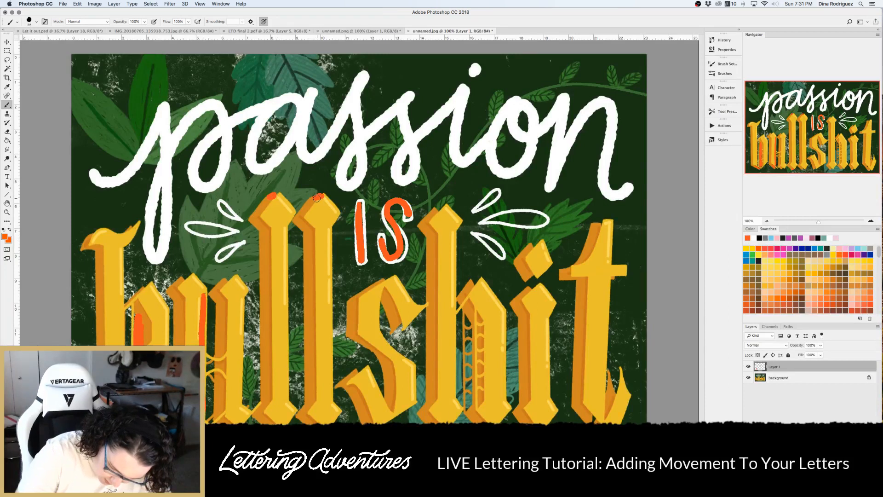
{"action": "left_click", "coordinate": [361, 368]}
{"action": "left_click", "coordinate": [398, 328]}
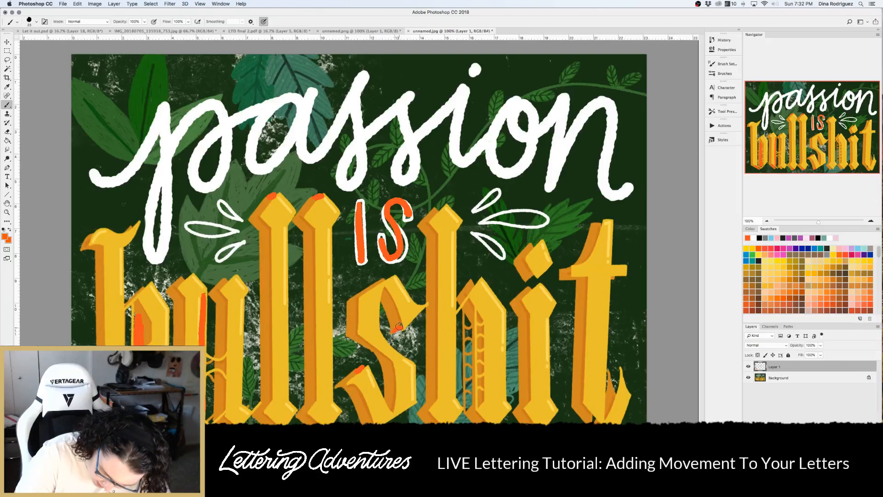
{"action": "left_click", "coordinate": [388, 277]}
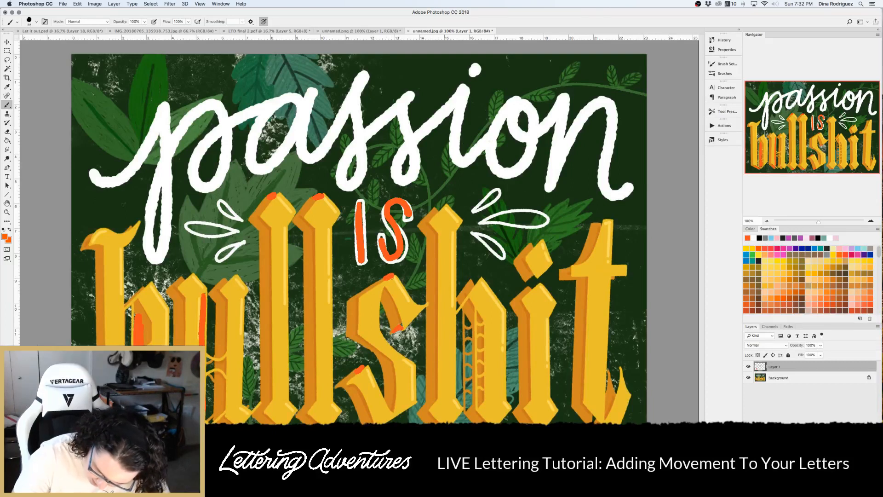
Paint orange shadow corrections on the h of "bullshit": its top, the joint and peak of its arch, and its inner edge
{"action": "left_click", "coordinate": [439, 204]}
{"action": "left_click", "coordinate": [456, 305]}
{"action": "left_click", "coordinate": [477, 280]}
{"action": "left_click_drag", "start_coordinate": [466, 314], "coordinate": [468, 408]}
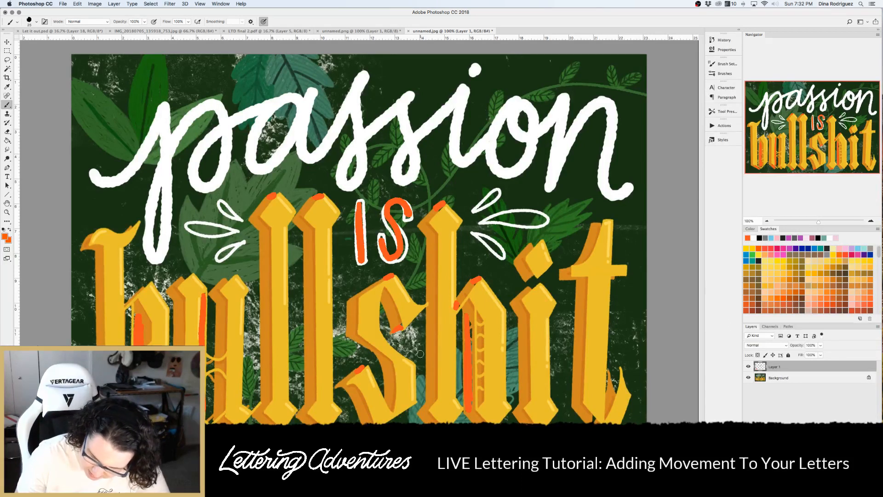
Paint orange shadow corrections on the lower and upper corners of the i's dot and the top of its stem
{"action": "key", "text": "super+equal"}
{"action": "scroll", "coordinate": [428, 352], "scroll_direction": "right", "scroll_amount": 10}
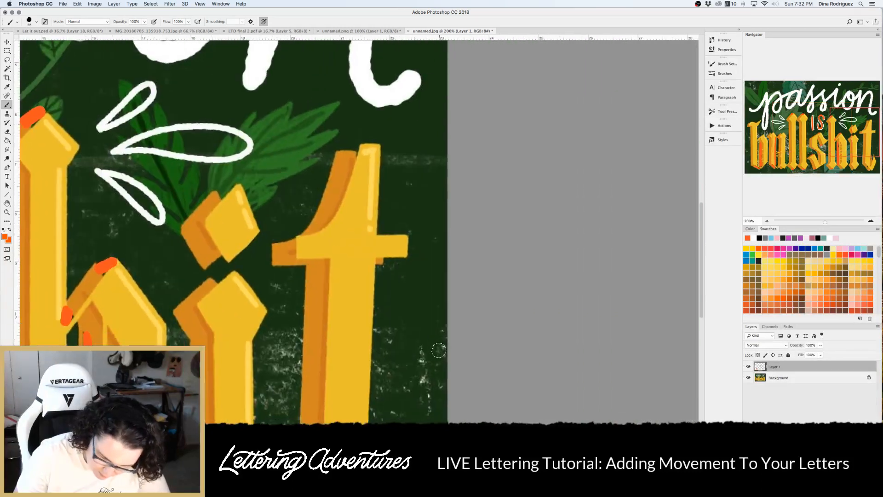
{"action": "left_click_drag", "start_coordinate": [206, 265], "coordinate": [226, 255]}
{"action": "left_click_drag", "start_coordinate": [215, 194], "coordinate": [234, 185]}
{"action": "left_click_drag", "start_coordinate": [214, 281], "coordinate": [224, 273]}
Paint orange shadow corrections on the bottom tip of the i and along the base of the t in "bullshit"
{"action": "scroll", "coordinate": [224, 272], "scroll_direction": "down", "scroll_amount": 10}
{"action": "scroll", "coordinate": [224, 273], "scroll_direction": "left", "scroll_amount": 3}
{"action": "mouse_move", "coordinate": [265, 380]}
{"action": "left_mouse_down"}
{"action": "mouse_move", "coordinate": [271, 374]}
{"action": "mouse_move", "coordinate": [266, 381]}
{"action": "left_mouse_up"}
{"action": "mouse_move", "coordinate": [388, 344]}
{"action": "left_mouse_down"}
{"action": "mouse_move", "coordinate": [390, 358]}
{"action": "mouse_move", "coordinate": [425, 378]}
{"action": "left_mouse_up"}
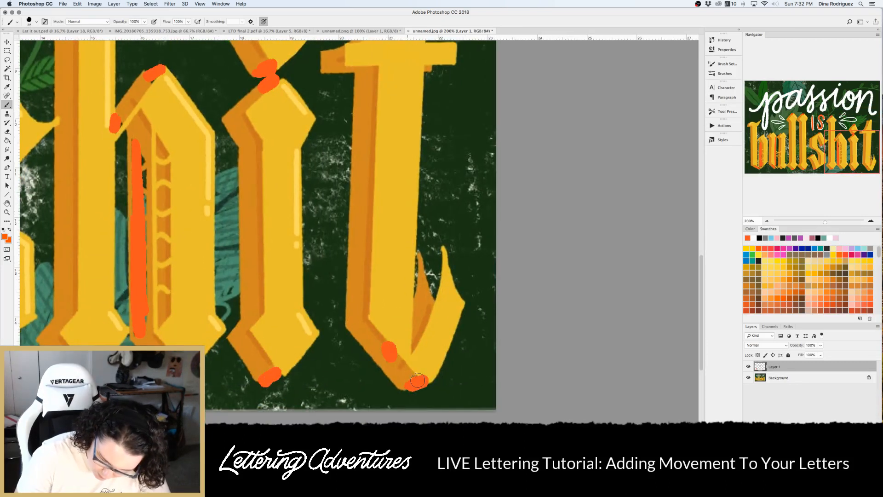
Paint orange shadow corrections on the t of "bullshit": inside its bottom curl, at its top, and at both ends of its crossbar
{"action": "left_click_drag", "start_coordinate": [424, 253], "coordinate": [436, 294]}
{"action": "scroll", "coordinate": [372, 269], "scroll_direction": "up", "scroll_amount": 10}
{"action": "scroll", "coordinate": [371, 269], "scroll_direction": "right", "scroll_amount": 2}
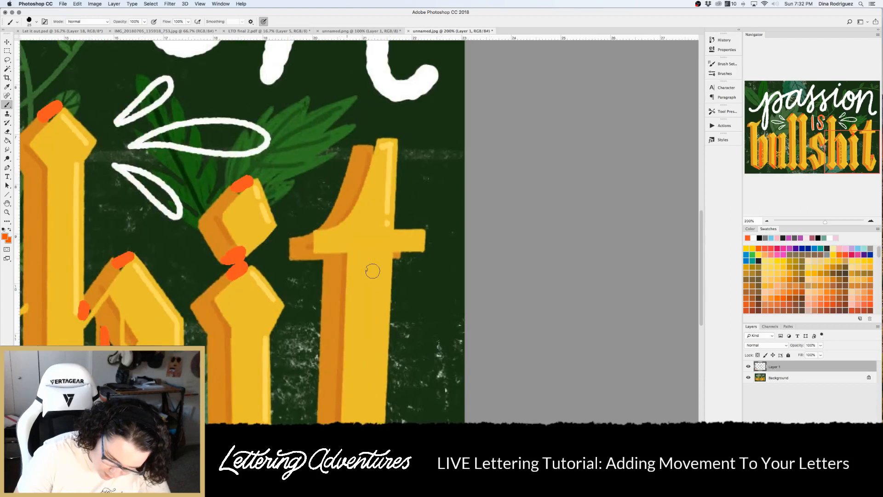
{"action": "left_click_drag", "start_coordinate": [414, 259], "coordinate": [393, 267]}
{"action": "left_click_drag", "start_coordinate": [370, 152], "coordinate": [353, 161]}
{"action": "left_click_drag", "start_coordinate": [287, 251], "coordinate": [305, 242]}
Draw short orange spacing marks between the o and n of "passion" and between the b and u of "bullshit"
{"action": "key", "text": "super+minus"}
{"action": "key", "text": "super+minus"}
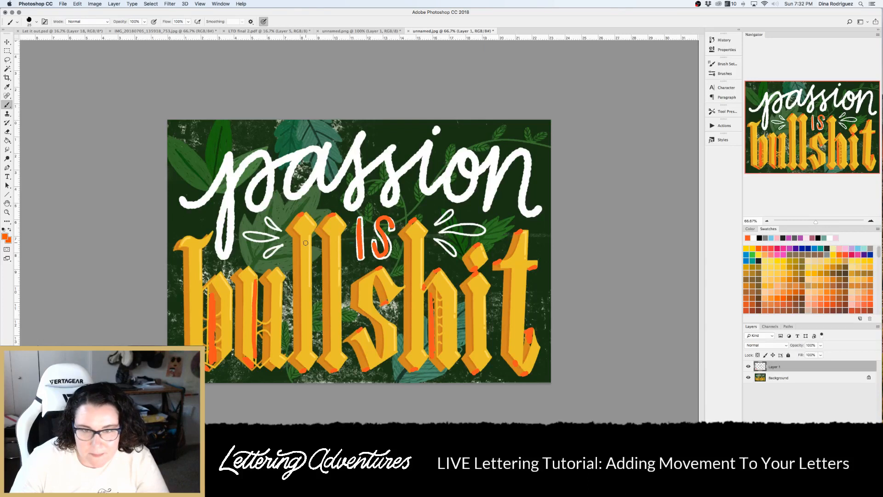
{"action": "left_click_drag", "start_coordinate": [474, 184], "coordinate": [487, 179]}
{"action": "left_click_drag", "start_coordinate": [470, 196], "coordinate": [488, 196]}
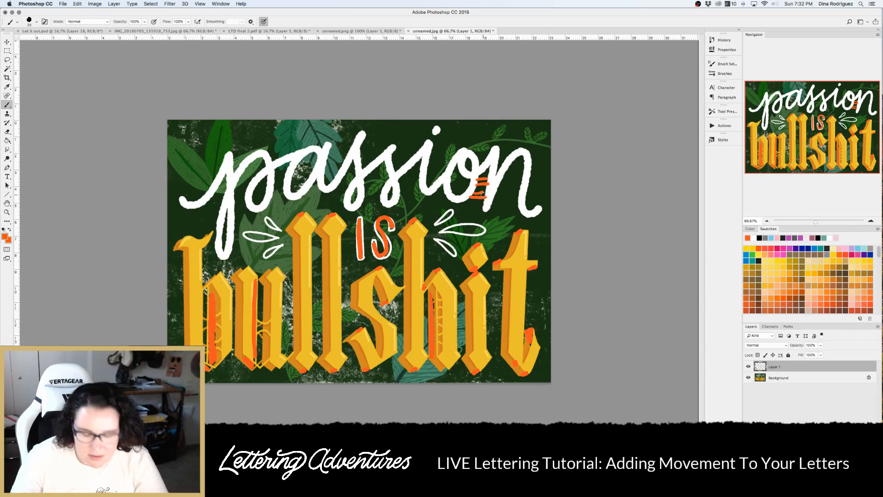
{"action": "left_click_drag", "start_coordinate": [231, 295], "coordinate": [245, 299]}
{"action": "mouse_move", "coordinate": [233, 315]}
{"action": "left_mouse_down"}
{"action": "mouse_move", "coordinate": [241, 310]}
{"action": "mouse_move", "coordinate": [241, 320]}
{"action": "left_mouse_up"}
{"action": "mouse_move", "coordinate": [229, 336]}
{"action": "left_mouse_down"}
{"action": "mouse_move", "coordinate": [241, 321]}
{"action": "mouse_move", "coordinate": [244, 338]}
{"action": "left_mouse_up"}
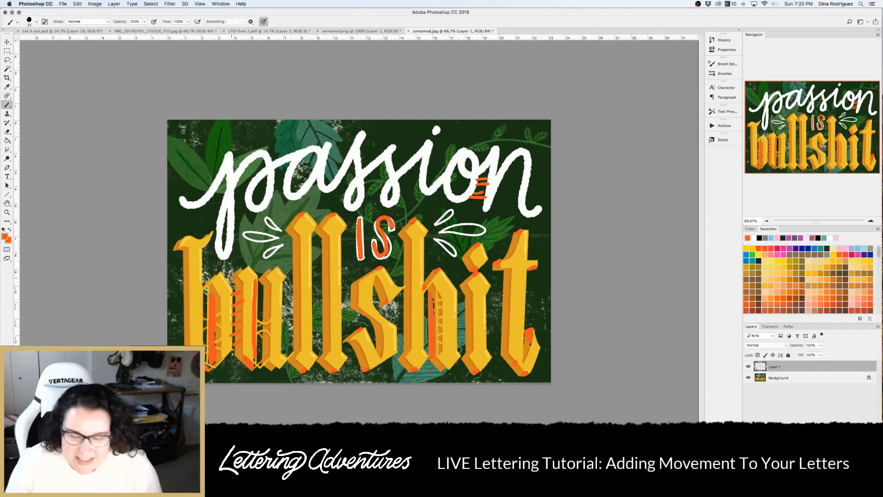
Paint orange correction strokes along the diagonal, lower inner edge and upper curve of the s in "bullshit"
{"action": "mouse_move", "coordinate": [357, 304]}
{"action": "left_mouse_down"}
{"action": "mouse_move", "coordinate": [395, 331]}
{"action": "mouse_move", "coordinate": [384, 363]}
{"action": "left_mouse_up"}
{"action": "left_click_drag", "start_coordinate": [396, 329], "coordinate": [395, 355]}
{"action": "mouse_move", "coordinate": [374, 274]}
{"action": "left_mouse_down"}
{"action": "mouse_move", "coordinate": [373, 310]}
{"action": "mouse_move", "coordinate": [359, 280]}
{"action": "left_mouse_up"}
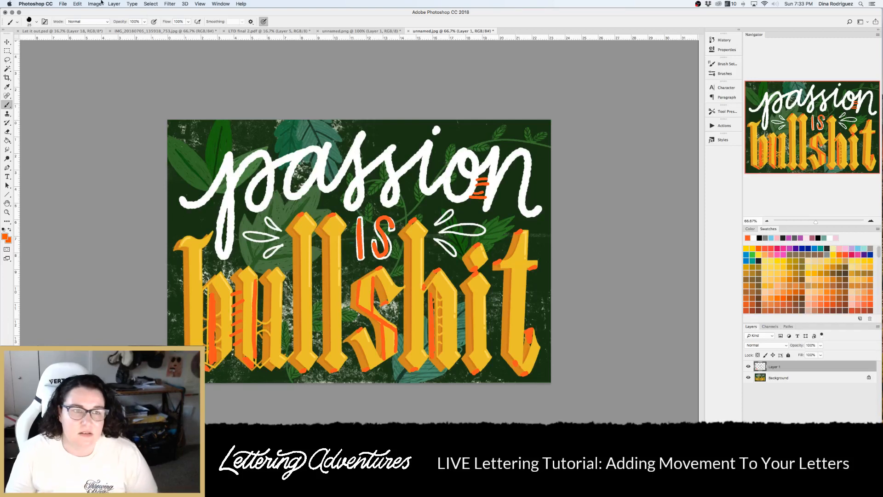
Export the marked-up artwork as unnamed.png to the Desktop, replacing the existing file
{"action": "left_click", "coordinate": [63, 4]}
{"action": "mouse_move", "coordinate": [115, 92]}
{"action": "left_click", "coordinate": [183, 92]}
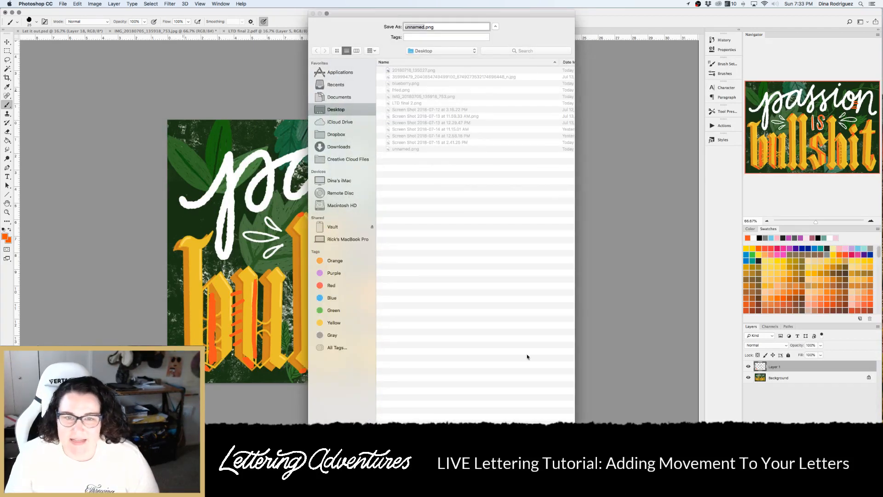
{"action": "key", "text": "Return"}
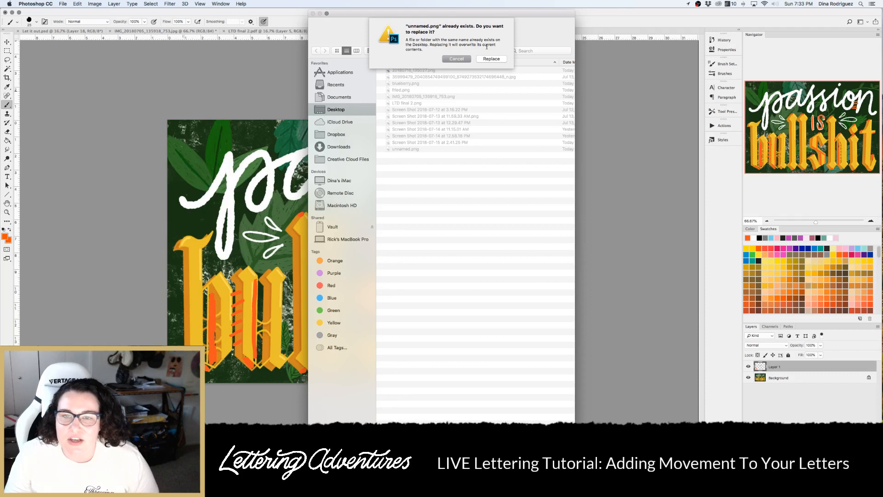
{"action": "left_click", "coordinate": [488, 56]}
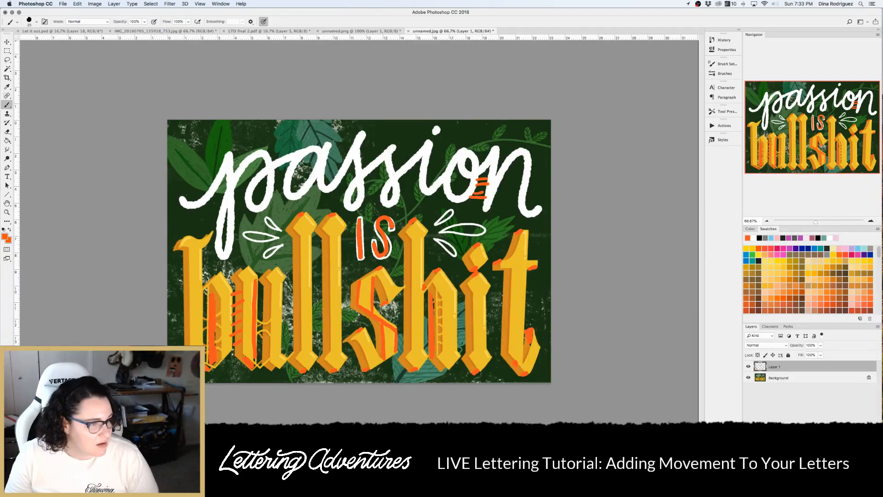